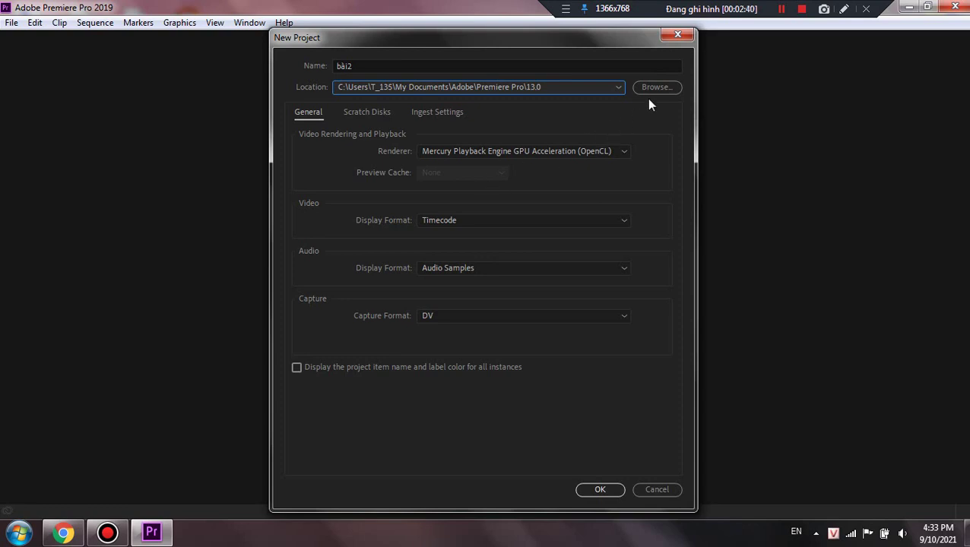
Step: Set the save location of the new project bài2 to the E: drive
click(654, 89)
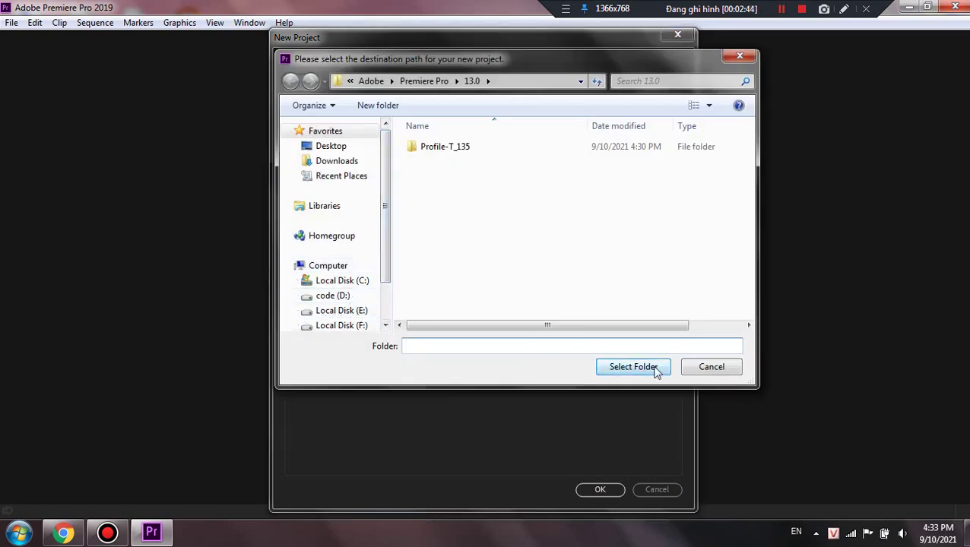
click(707, 368)
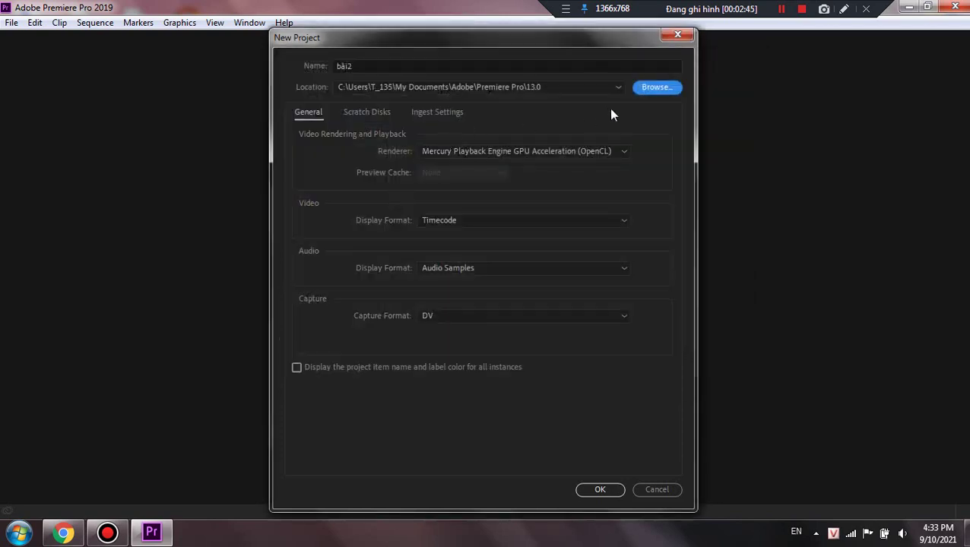
click(602, 89)
click(409, 99)
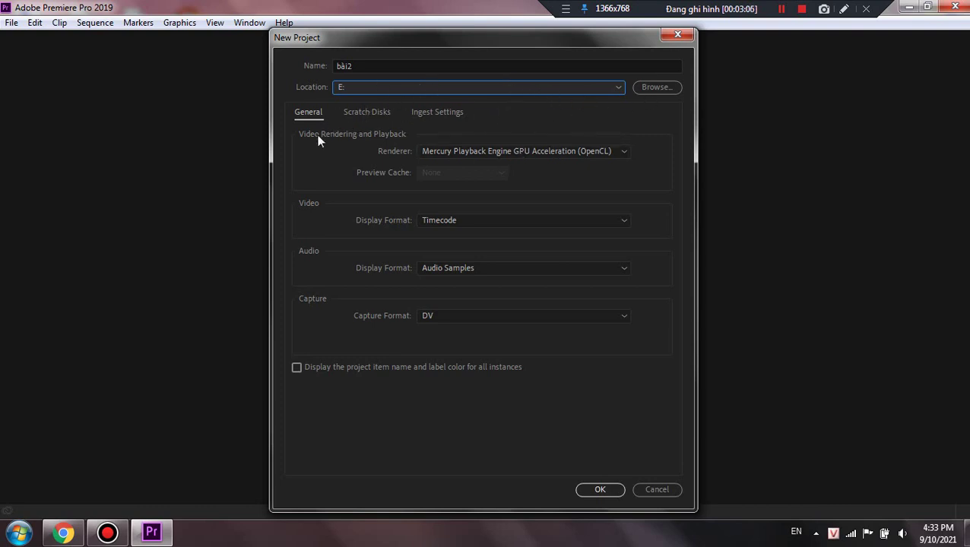
Step: Review the video display and capture formats, keeping Mercury Playback Engine GPU Acceleration (OpenCL) as the renderer
click(517, 220)
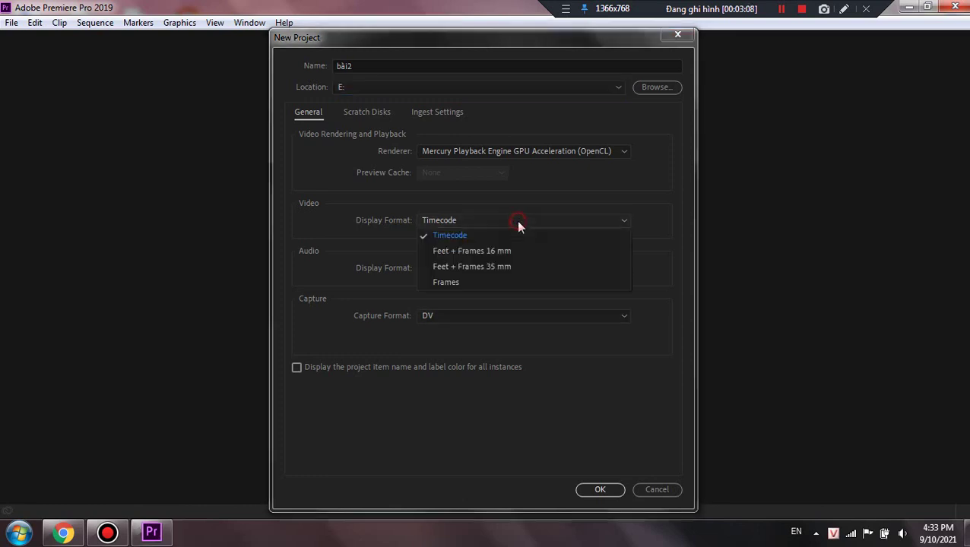
click(517, 220)
click(547, 154)
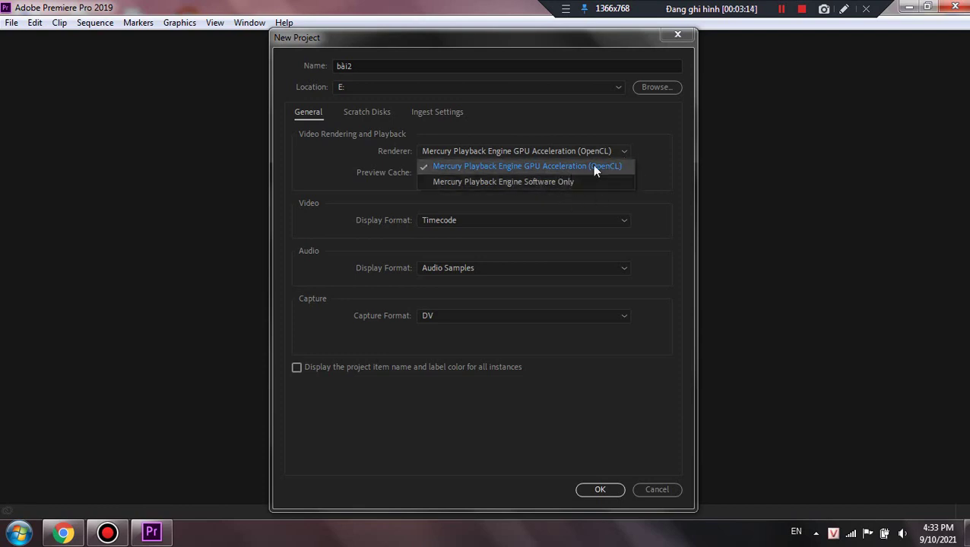
click(546, 166)
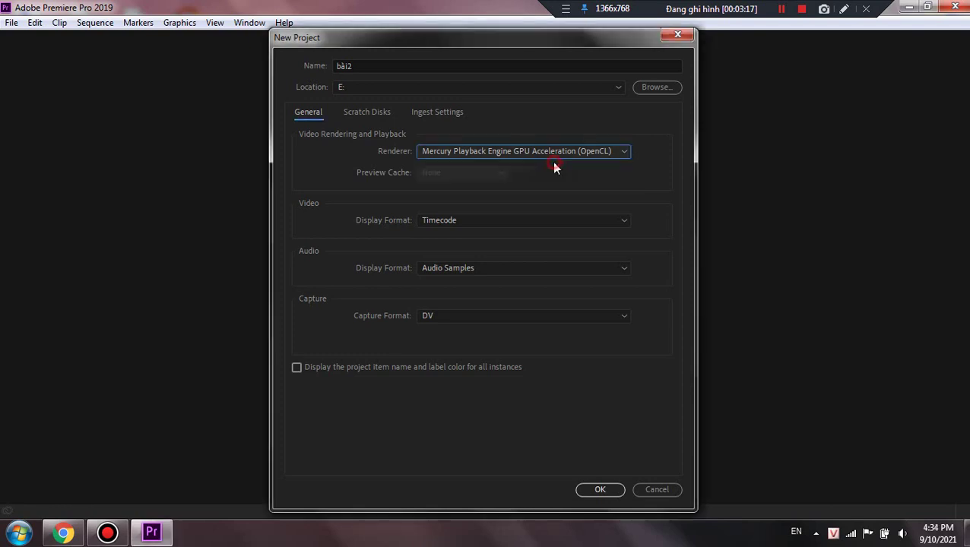
click(487, 316)
click(474, 316)
Step: Check the scratch disk and ingest settings, and create the project bài2
click(367, 113)
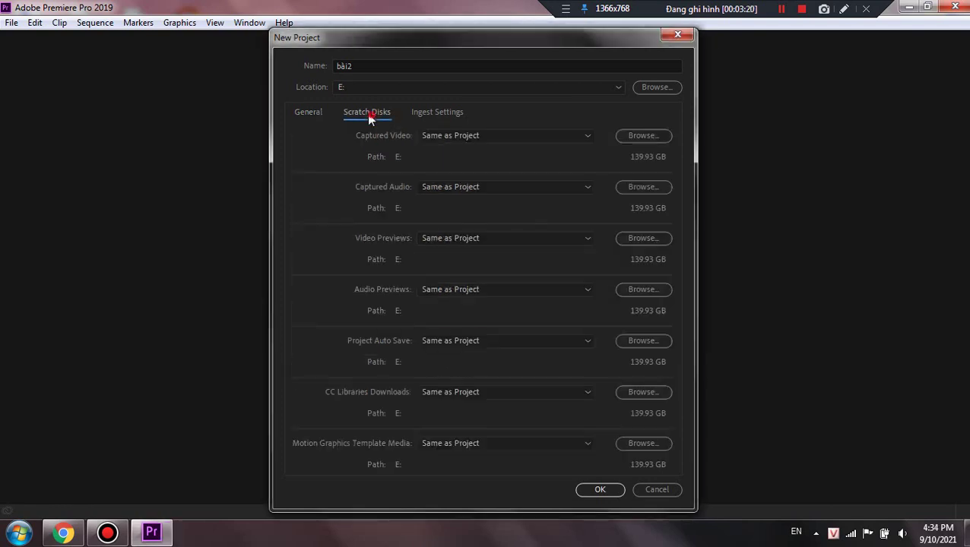
click(441, 114)
click(600, 490)
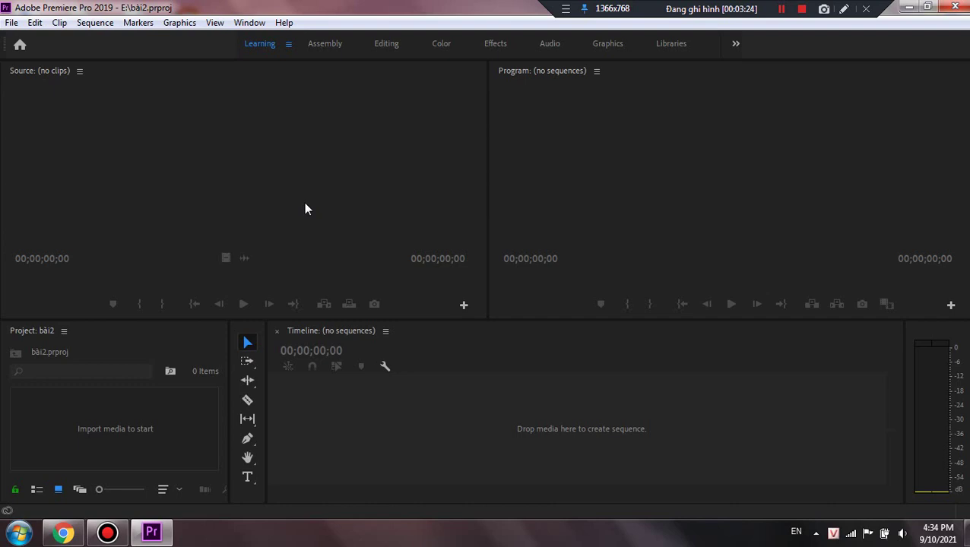
click(305, 209)
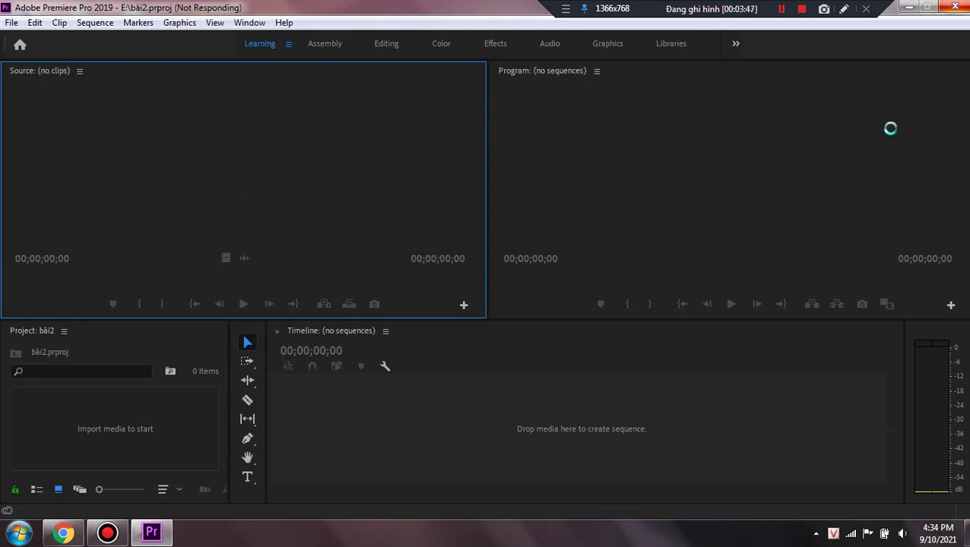
click(782, 10)
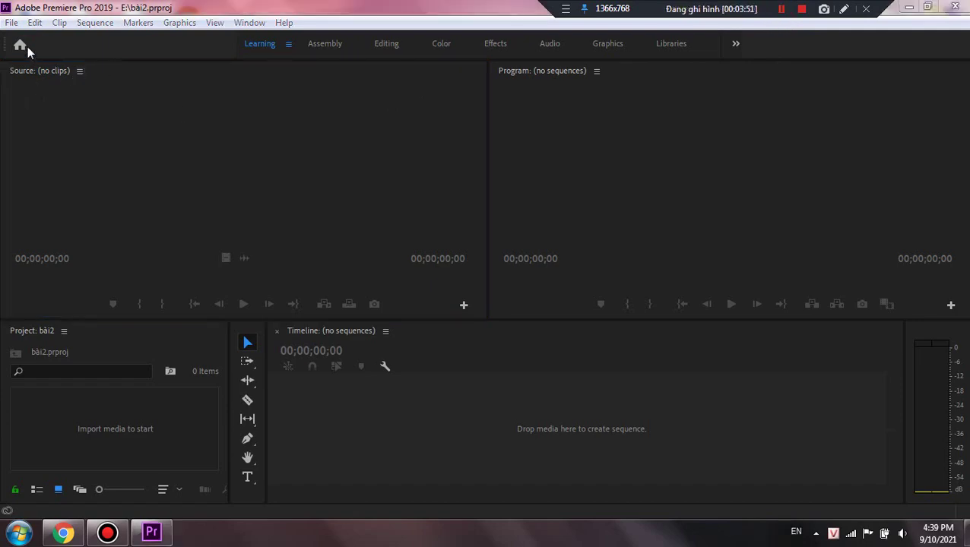
click(11, 23)
click(11, 24)
click(12, 23)
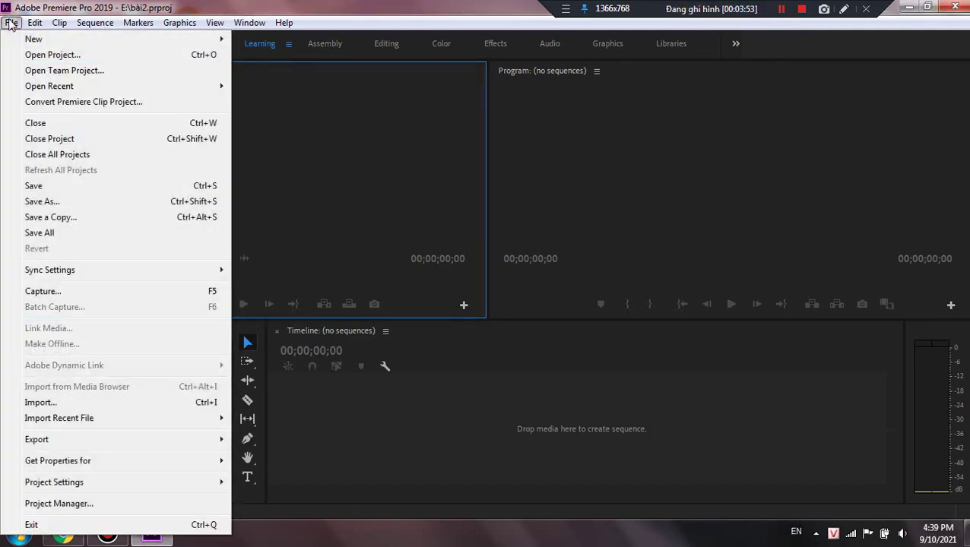
mouse_move(35, 43)
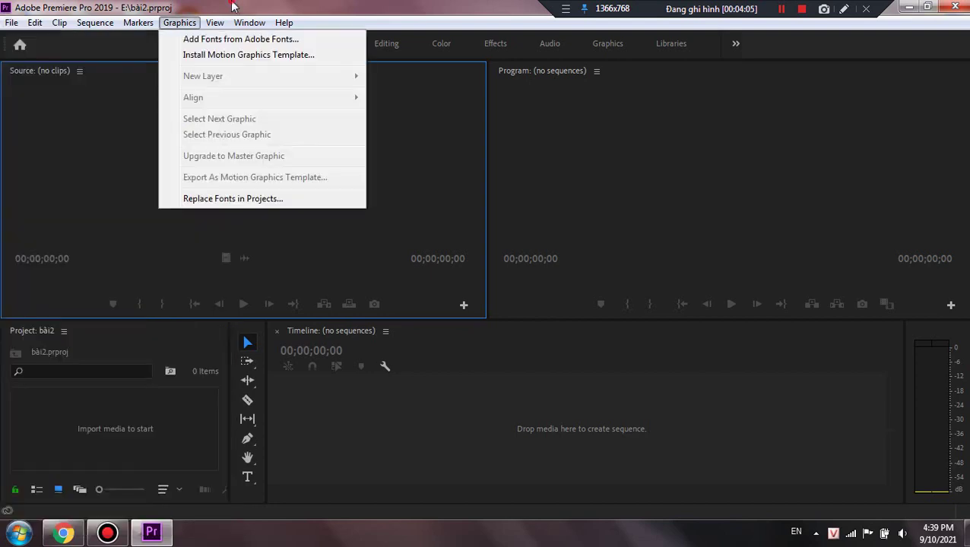
click(180, 22)
click(35, 23)
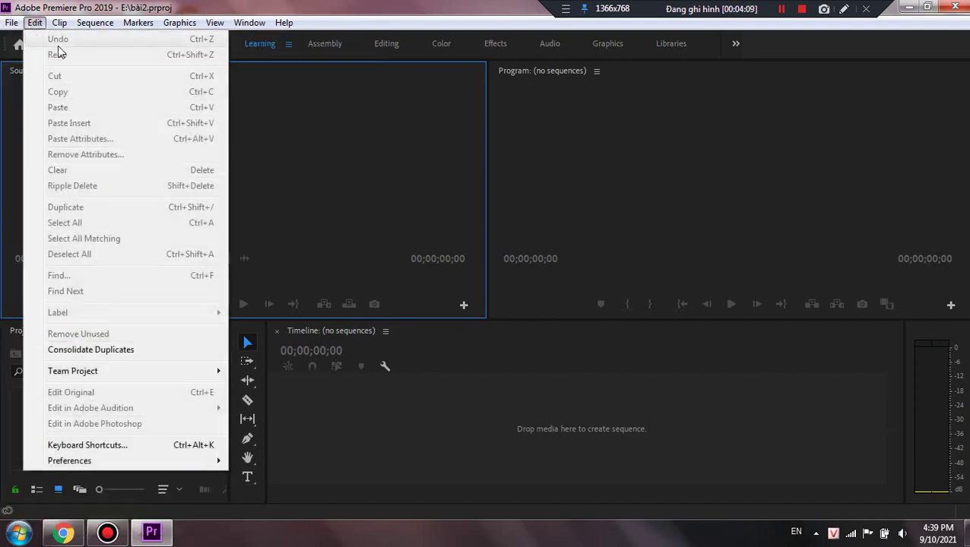
mouse_move(95, 22)
click(279, 7)
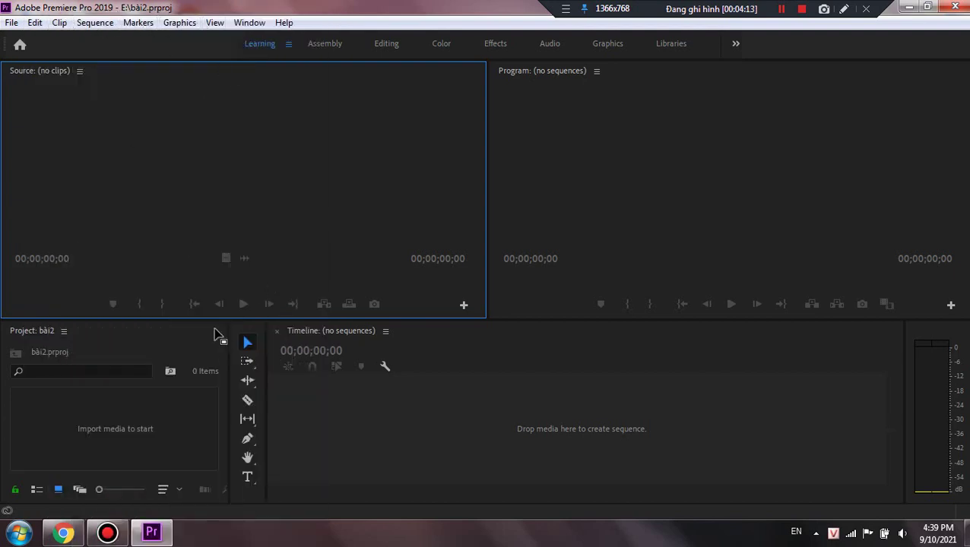
Step: Go over the Project, Timeline, Source and Program areas of the Learning workspace
click(169, 433)
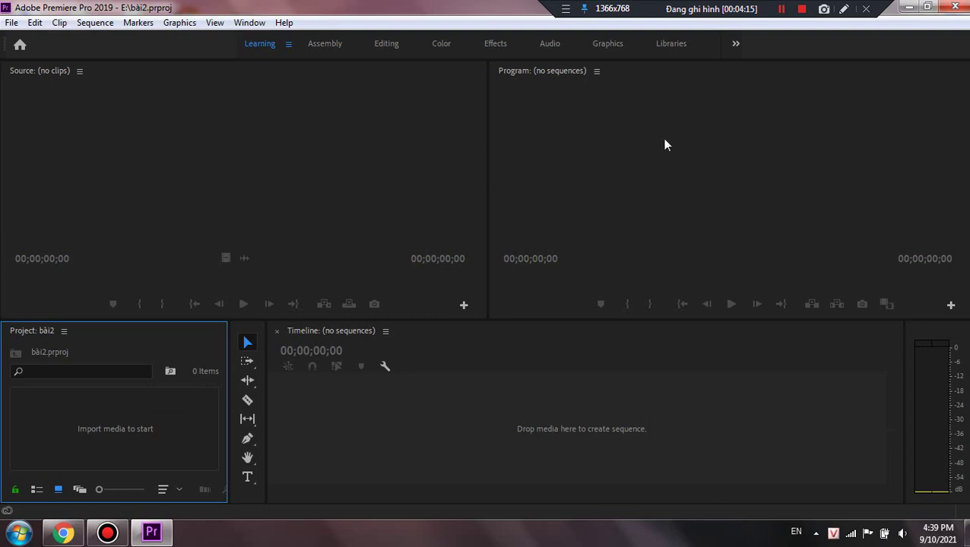
click(410, 452)
click(321, 206)
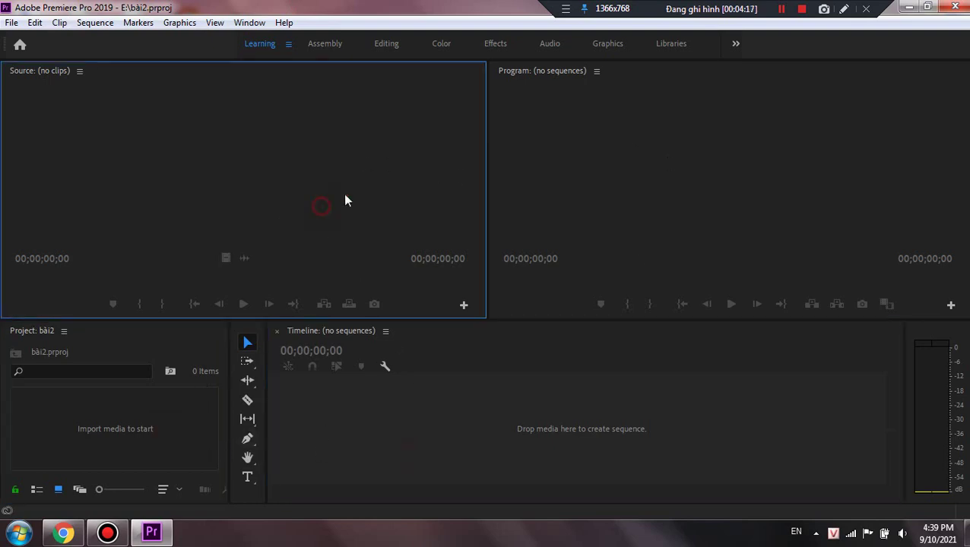
click(514, 194)
click(501, 429)
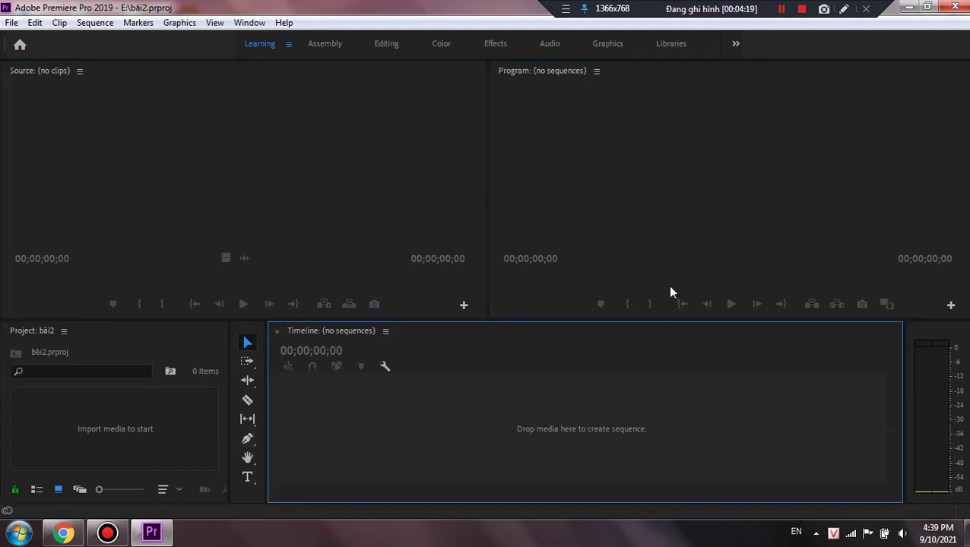
click(677, 257)
click(419, 198)
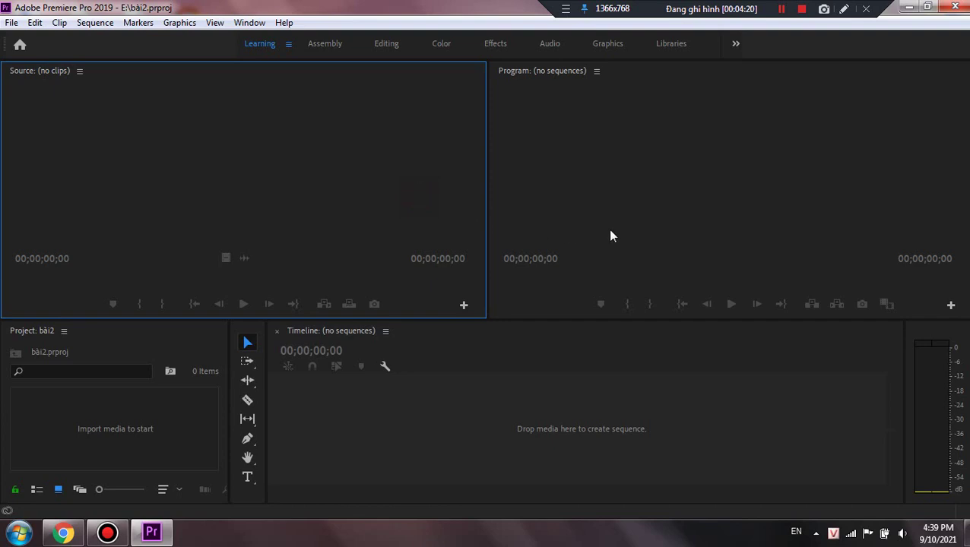
click(328, 45)
click(264, 45)
Step: Try widening the Tools panel between the Project and Timeline panels, and shrink it back to a single column
click(181, 423)
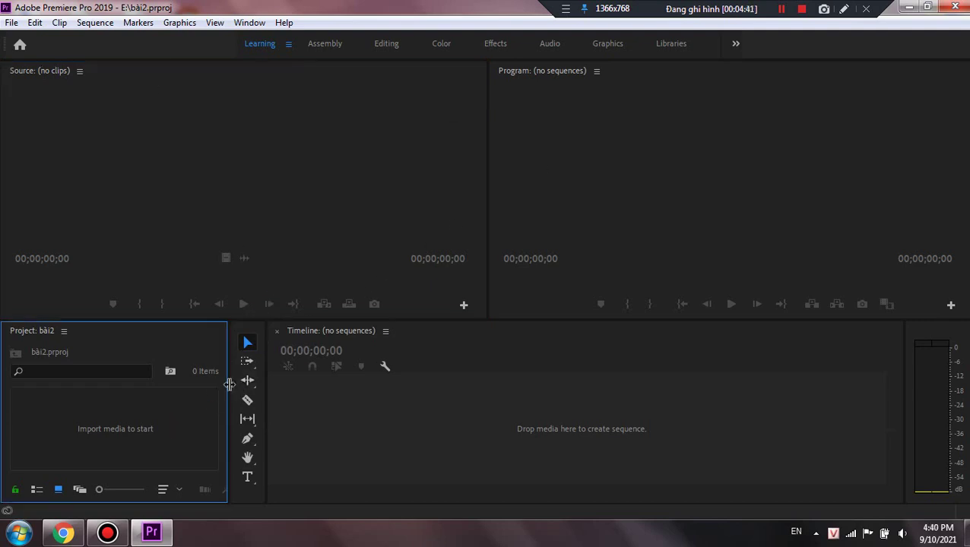
mouse_move(230, 381)
mouse_down()
mouse_move(283, 394)
mouse_move(227, 391)
mouse_move(355, 396)
mouse_move(235, 393)
mouse_up()
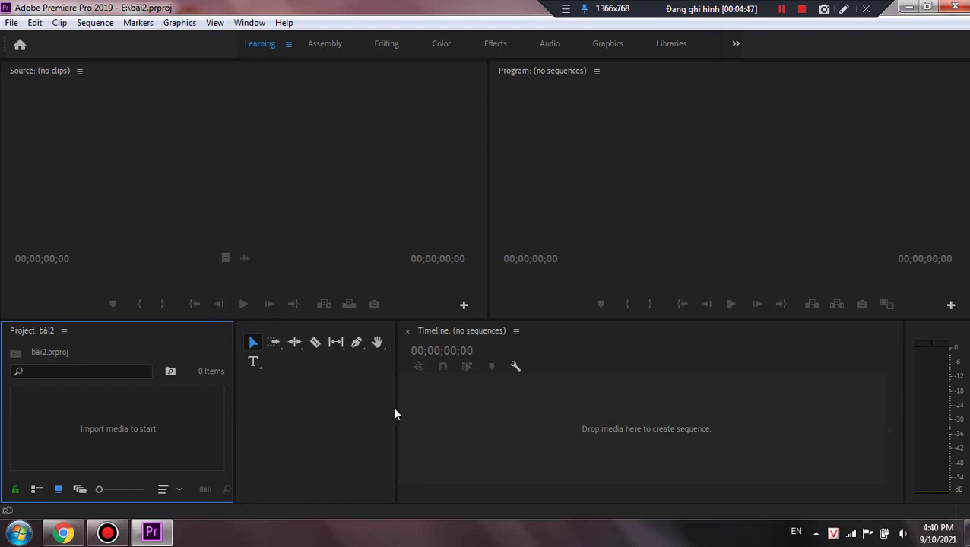
drag(398, 409, 268, 409)
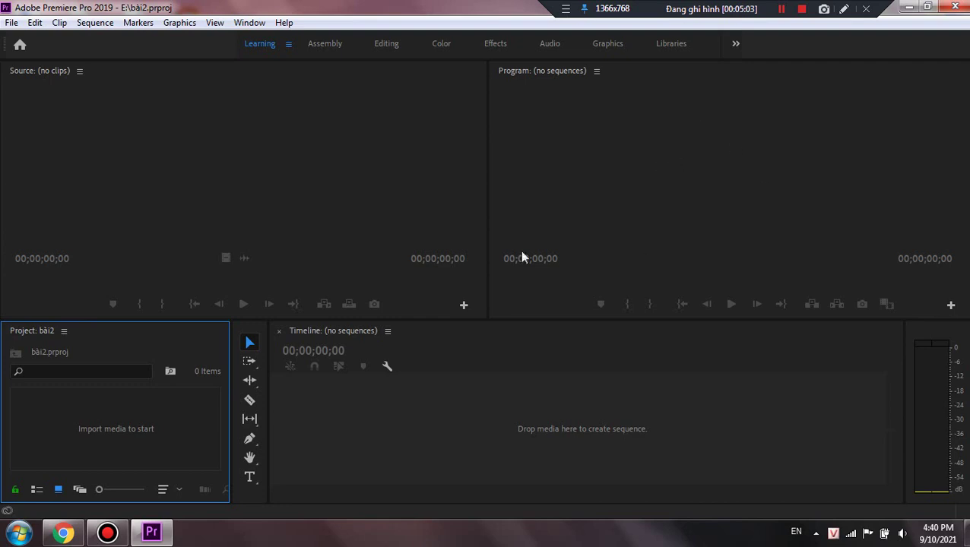
click(779, 8)
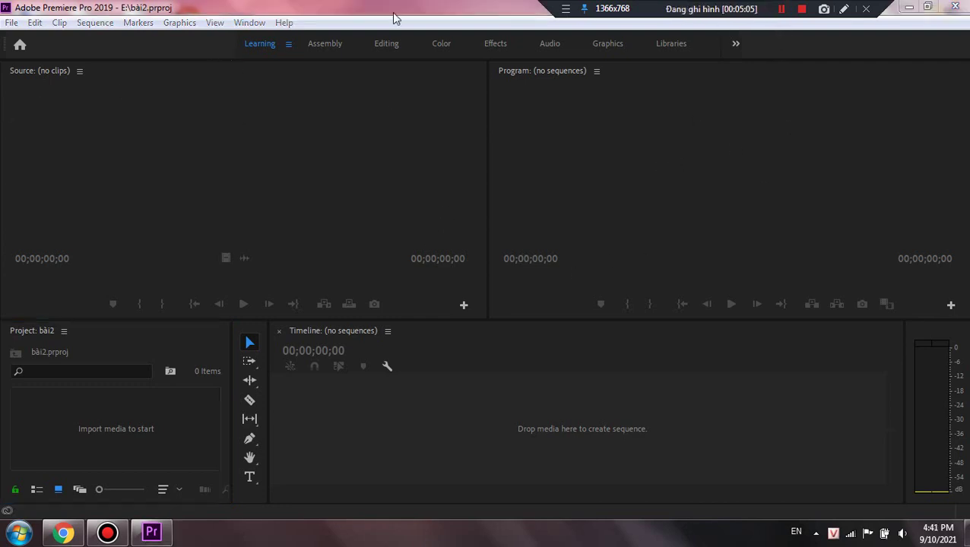
Step: Look through the available workspaces and switch to the Editing workspace
click(289, 6)
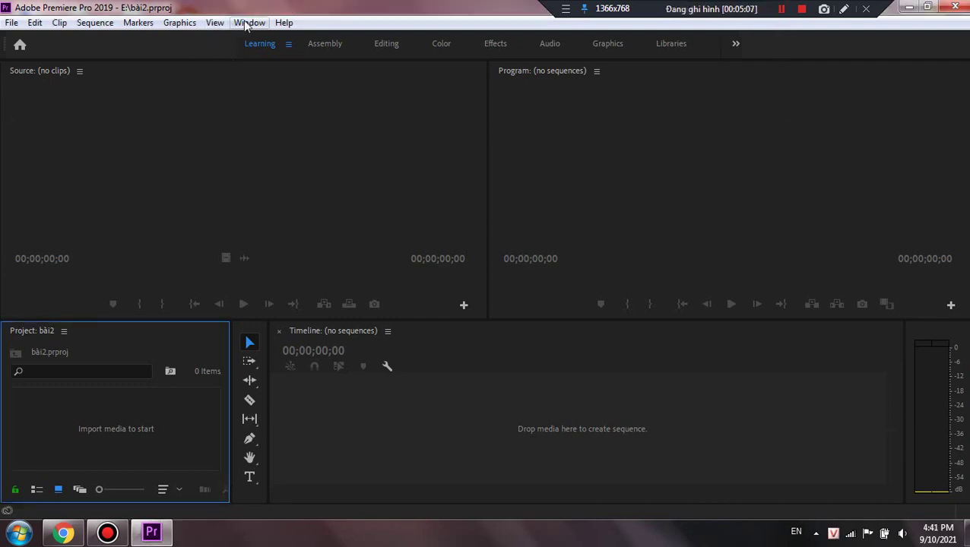
click(250, 22)
mouse_move(396, 36)
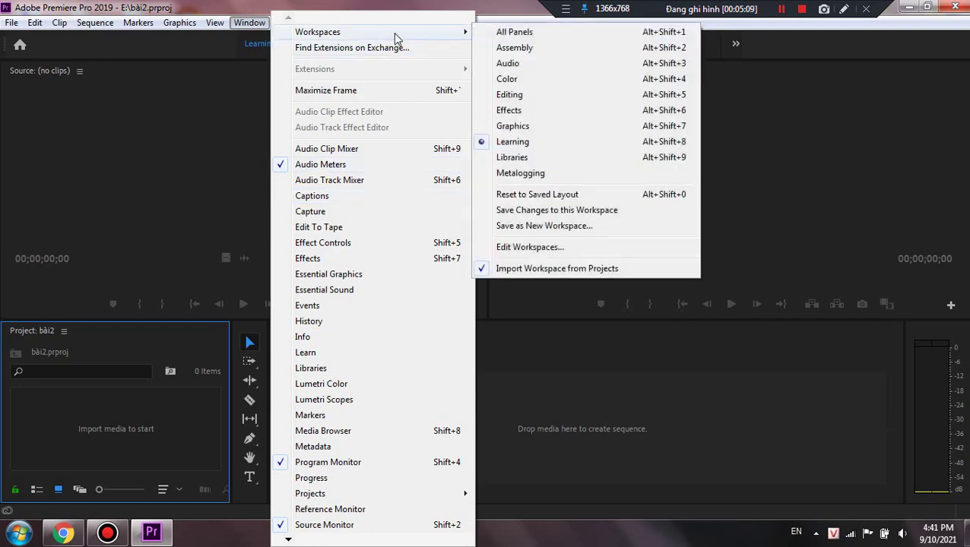
click(480, 6)
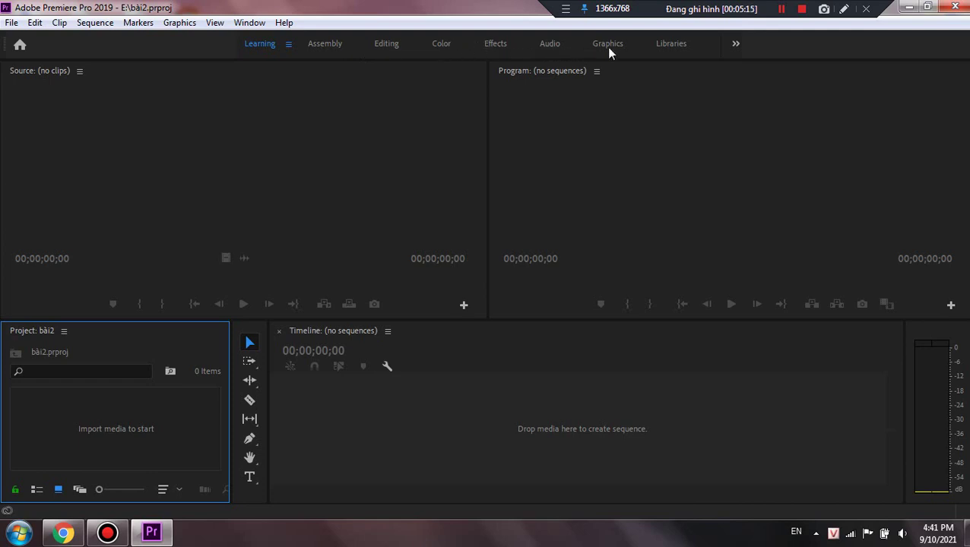
click(250, 23)
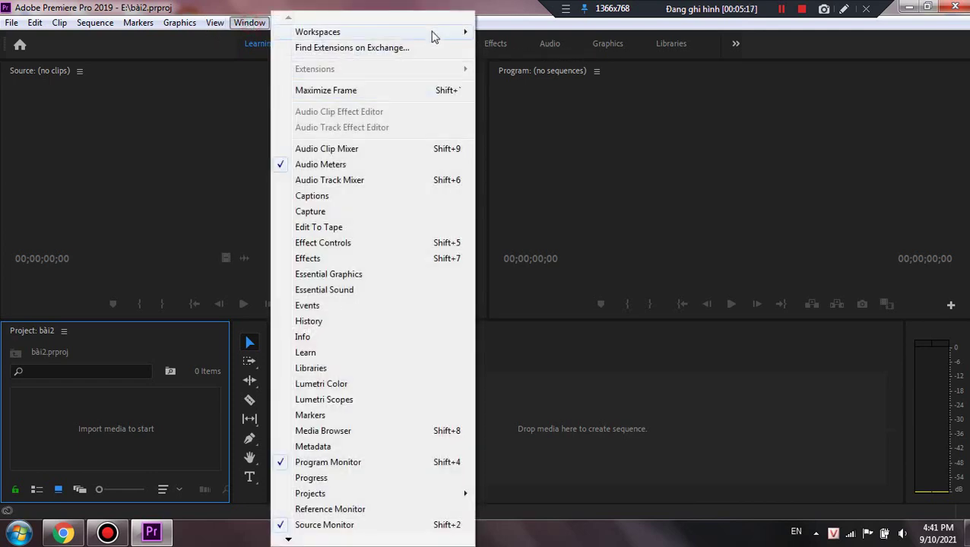
mouse_move(426, 35)
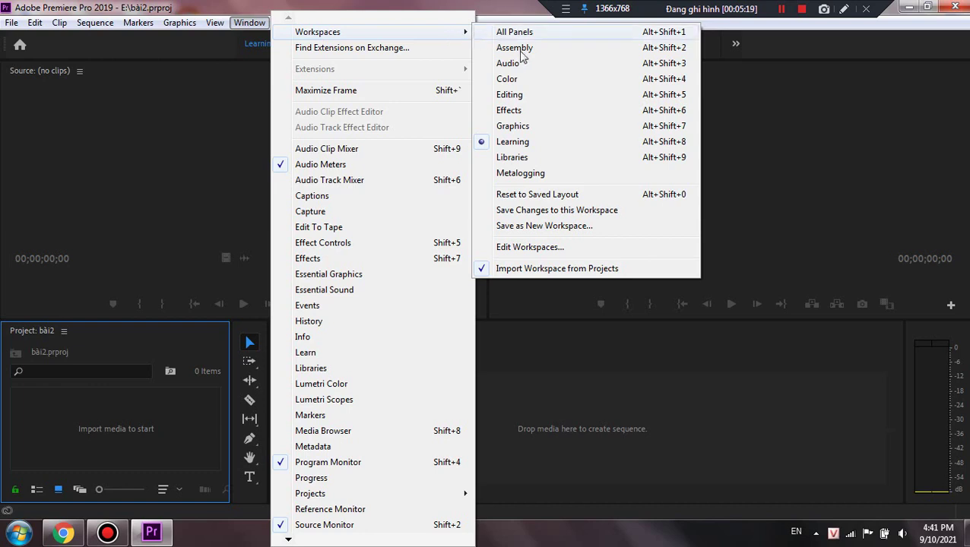
click(523, 98)
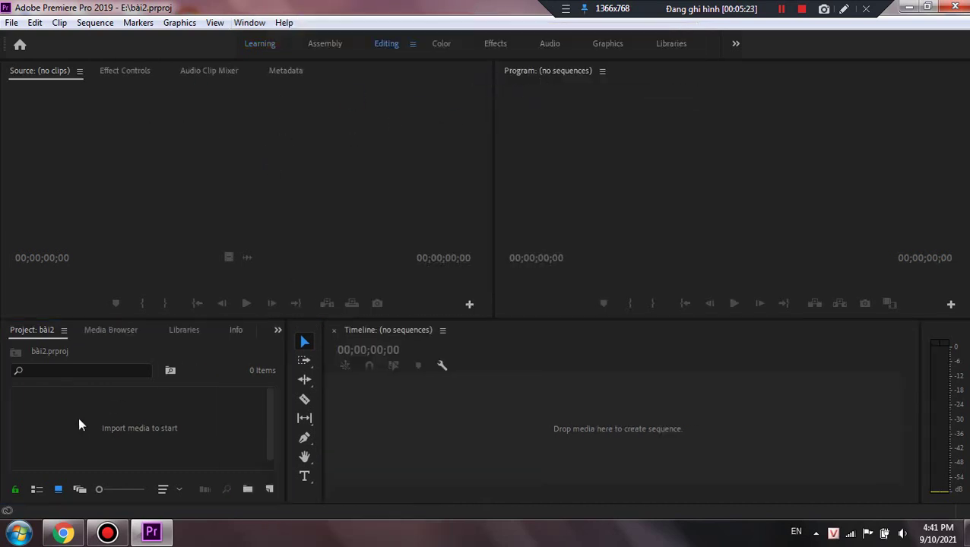
Step: Switch back to the Learning workspace
click(243, 25)
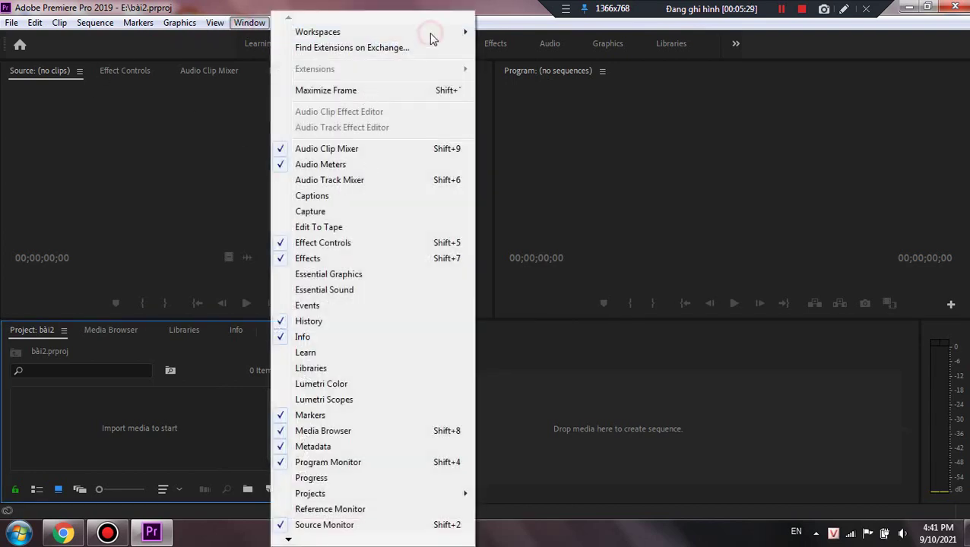
mouse_move(430, 33)
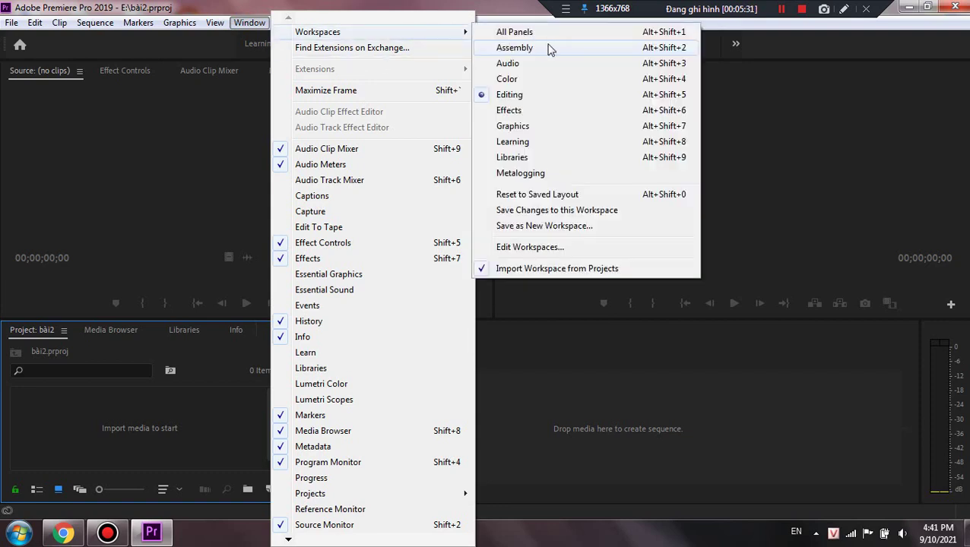
click(559, 142)
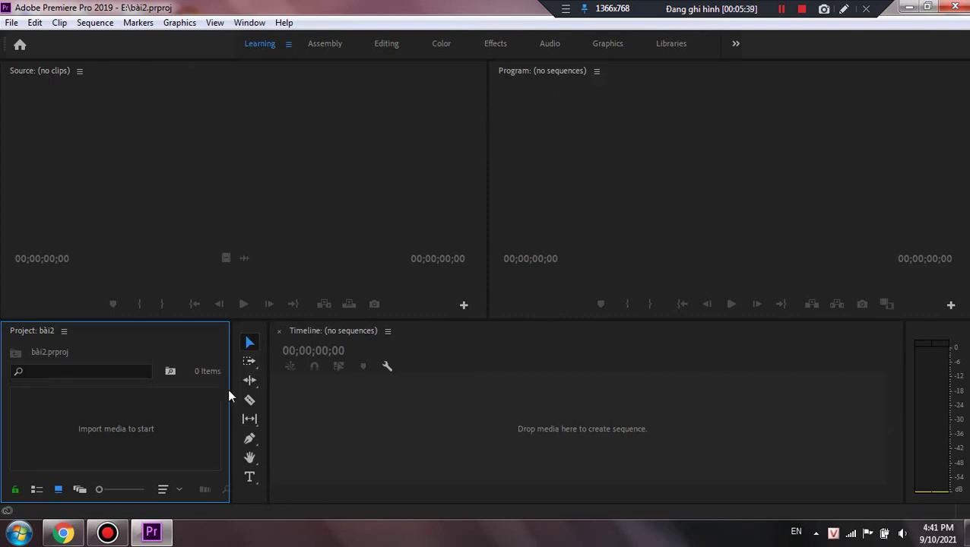
Step: Rearrange the lower panels by narrowing the Timeline, laying the tools out in a single row and widening the Project panel
mouse_move(230, 380)
mouse_down()
mouse_move(419, 389)
mouse_move(217, 383)
mouse_up()
drag(455, 405, 601, 455)
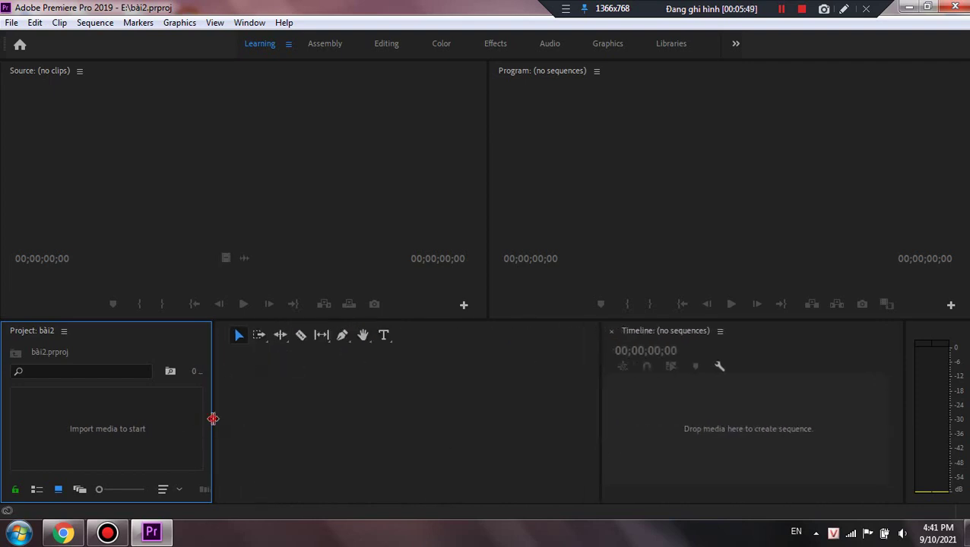
drag(212, 418, 330, 444)
Step: Save the current panel layout as a new workspace named bai1
click(249, 23)
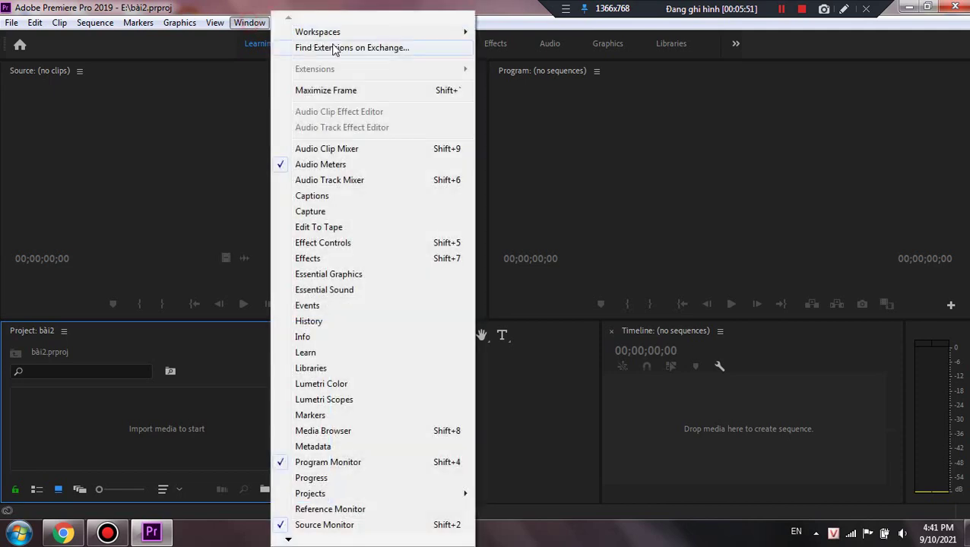
mouse_move(389, 38)
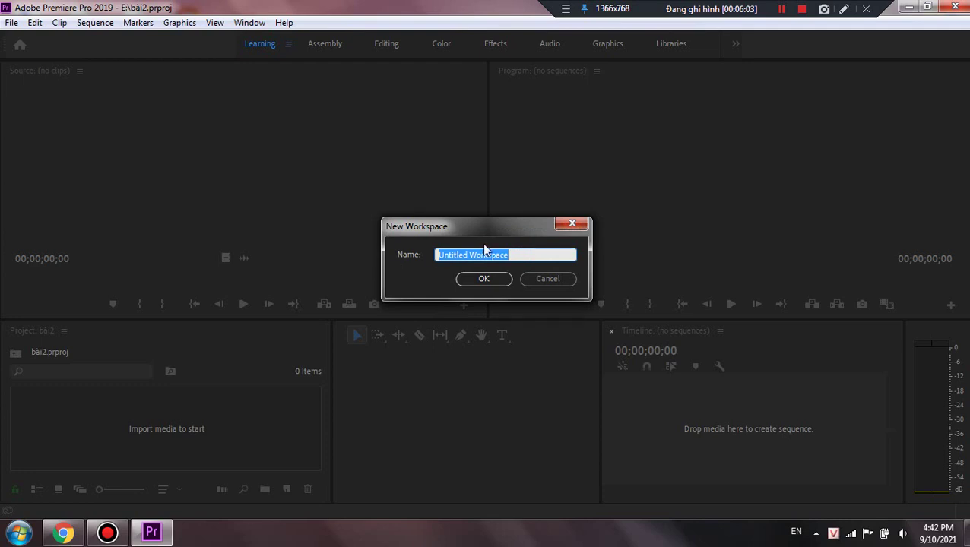
text(bai1)
click(500, 280)
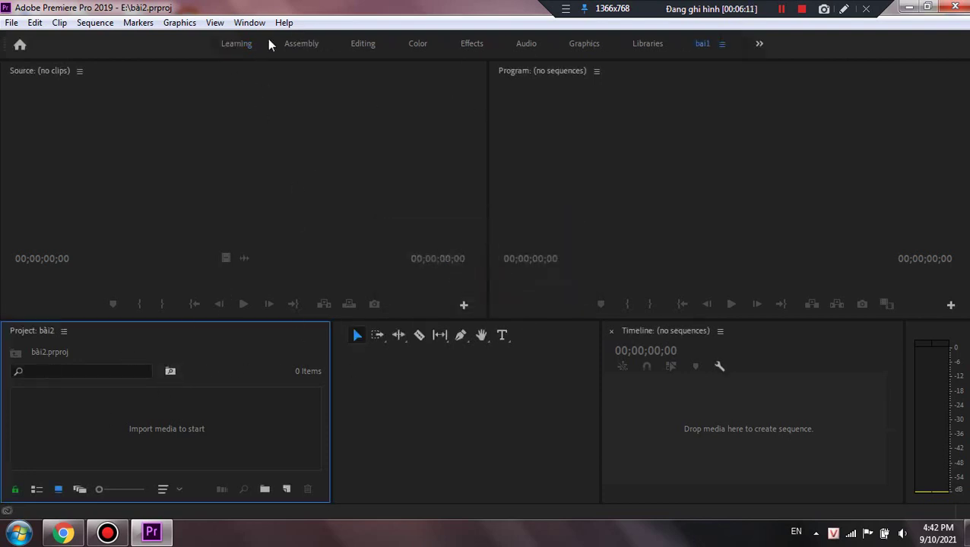
Step: Switch to the Color workspace and return to the saved bai1 workspace
click(251, 24)
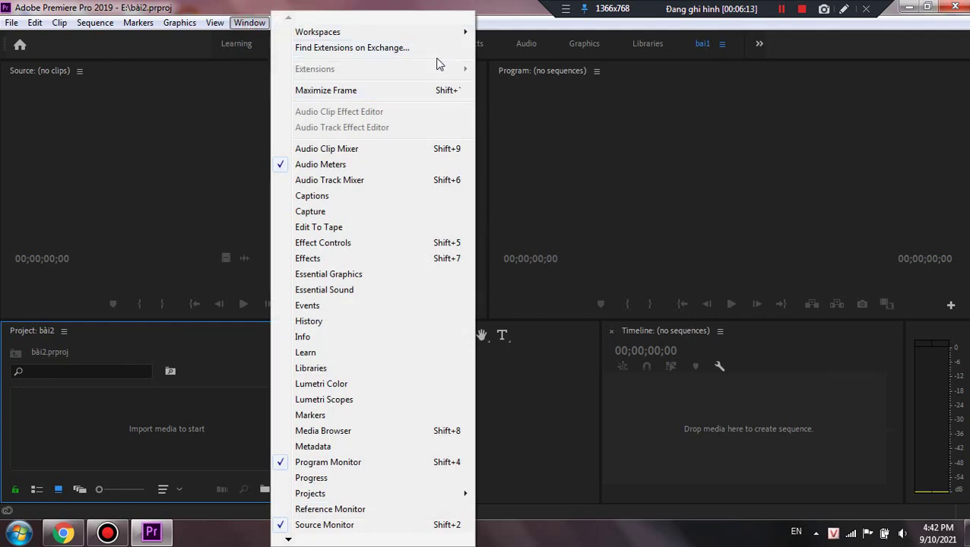
mouse_move(453, 34)
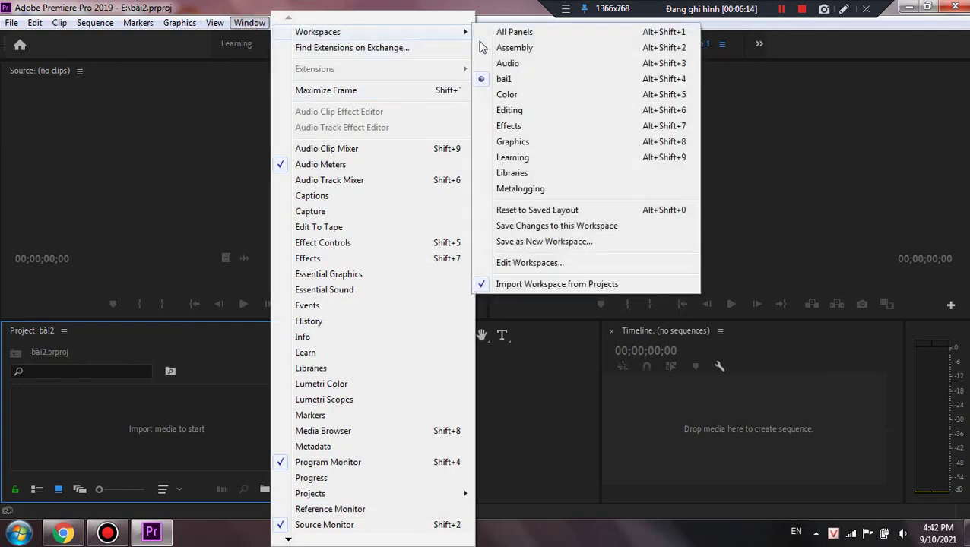
click(546, 97)
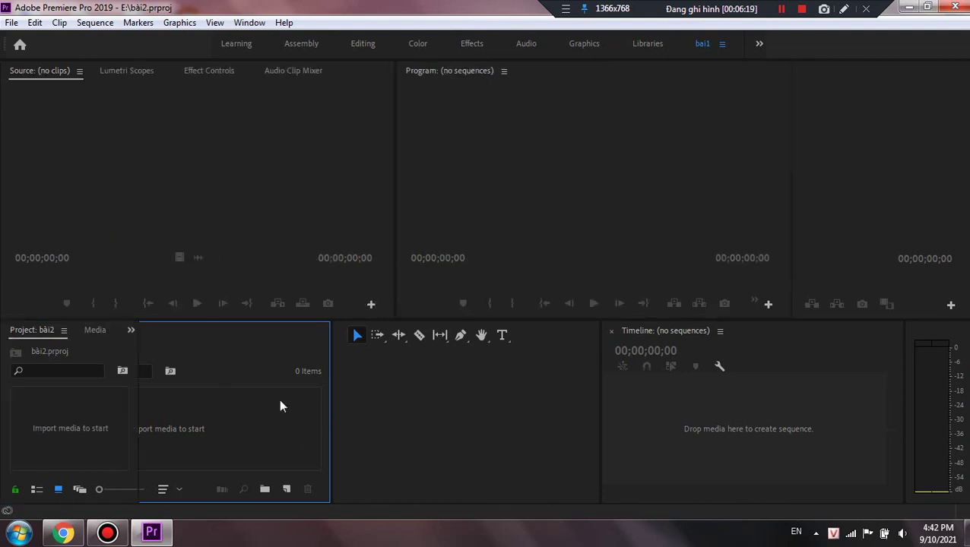
click(249, 23)
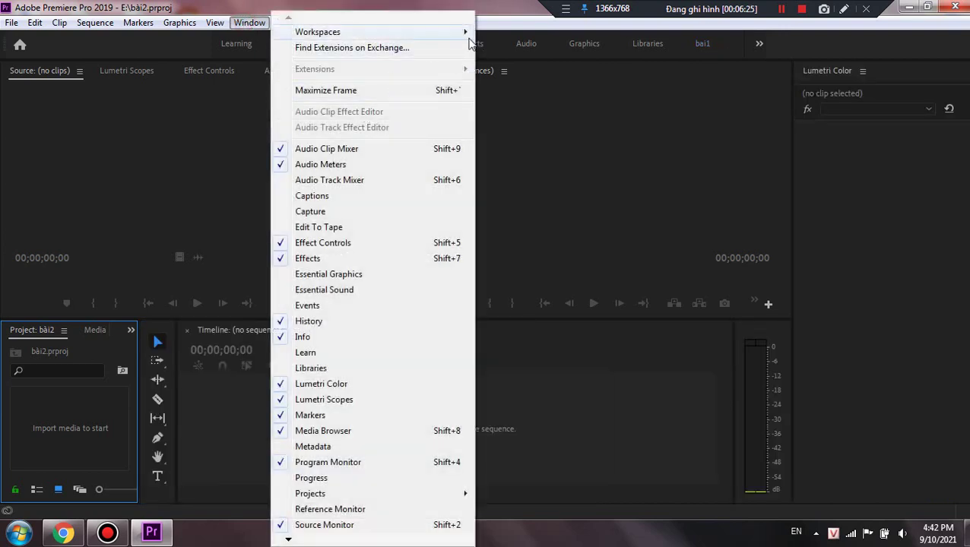
mouse_move(456, 34)
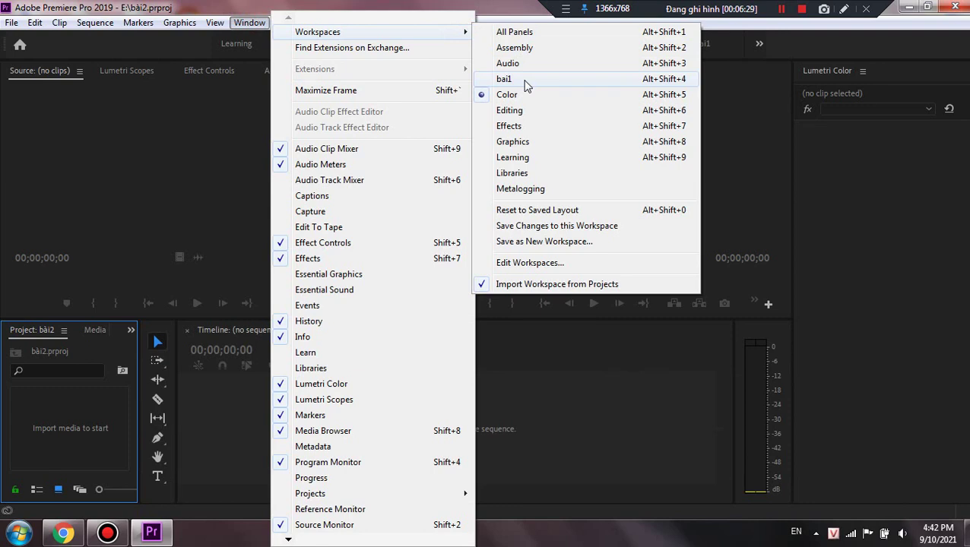
click(673, 81)
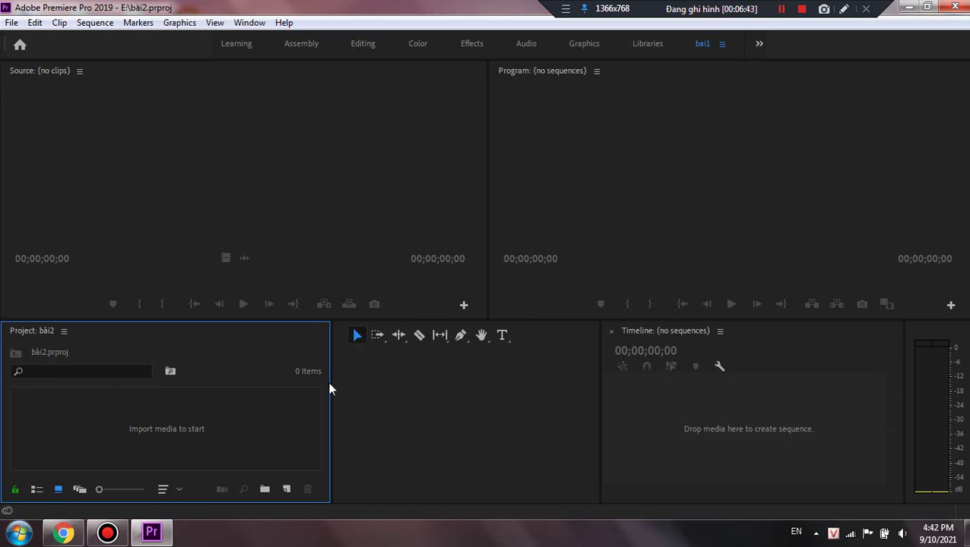
Step: Narrow the Project panel and reduce the tools to a single column, widening the Timeline
drag(330, 392, 193, 418)
drag(599, 412, 243, 412)
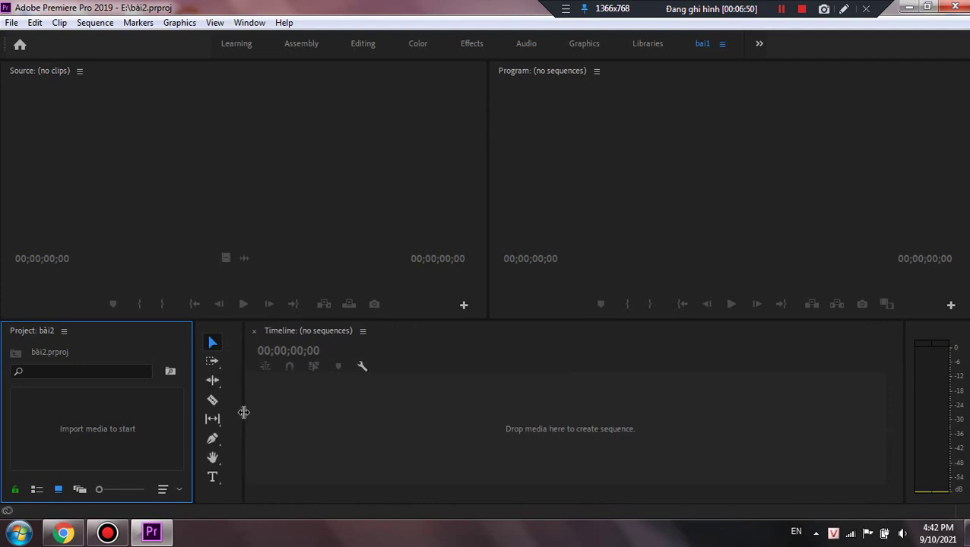
click(250, 23)
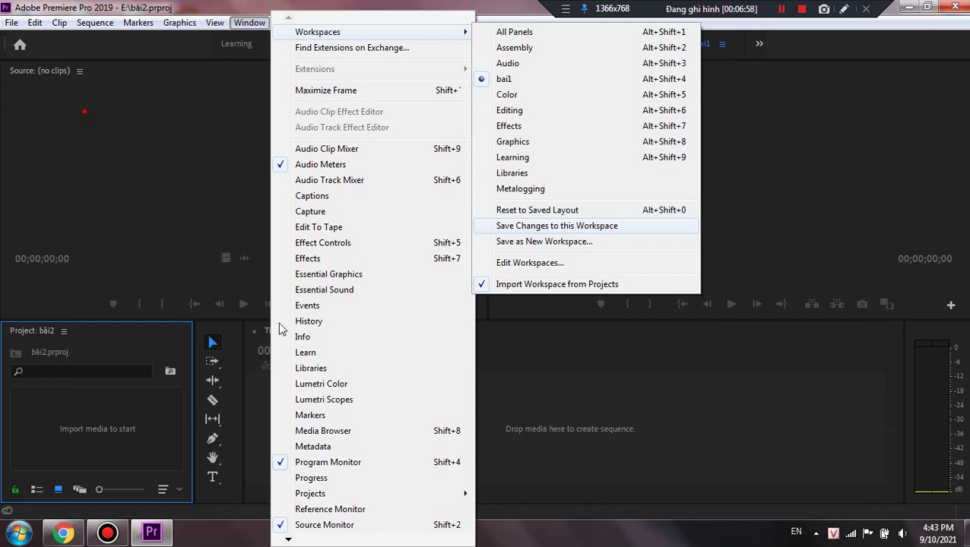
click(244, 17)
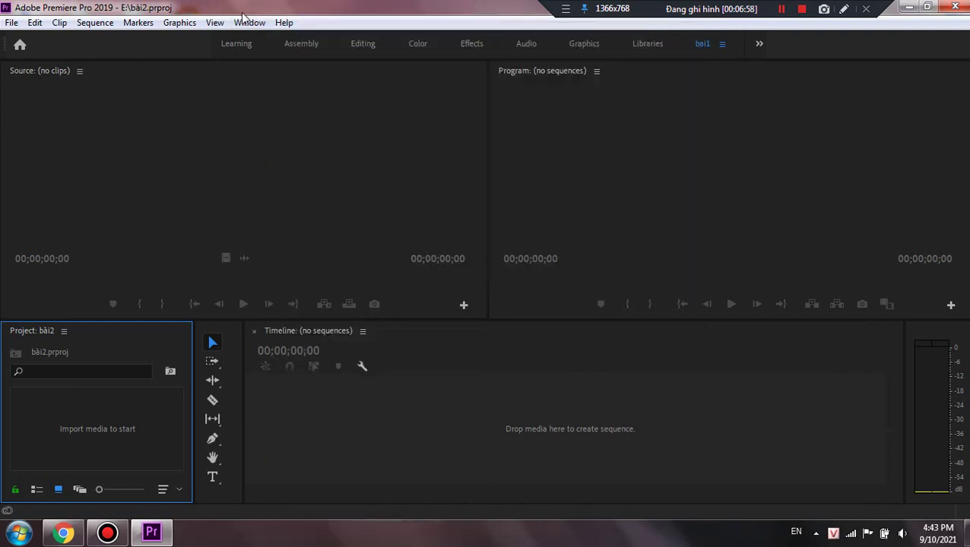
click(243, 17)
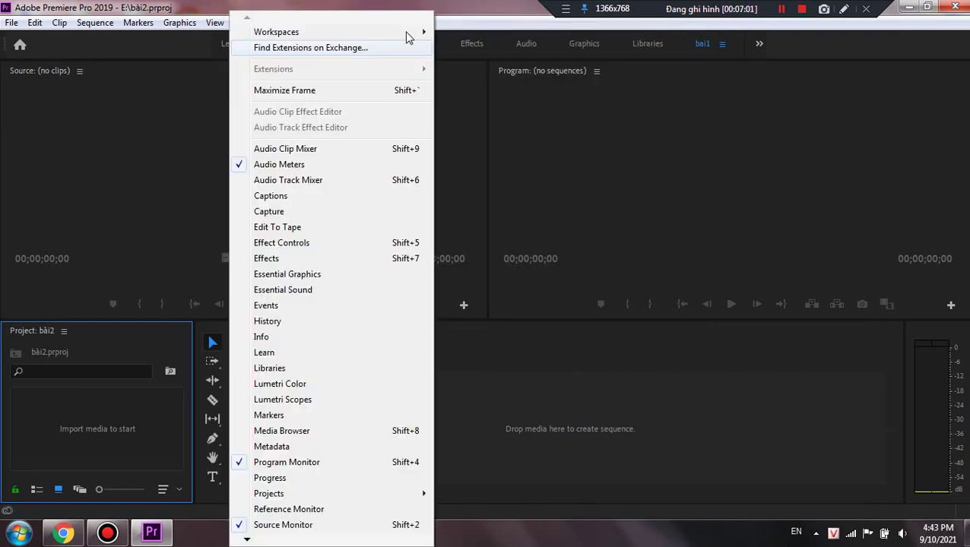
mouse_move(407, 34)
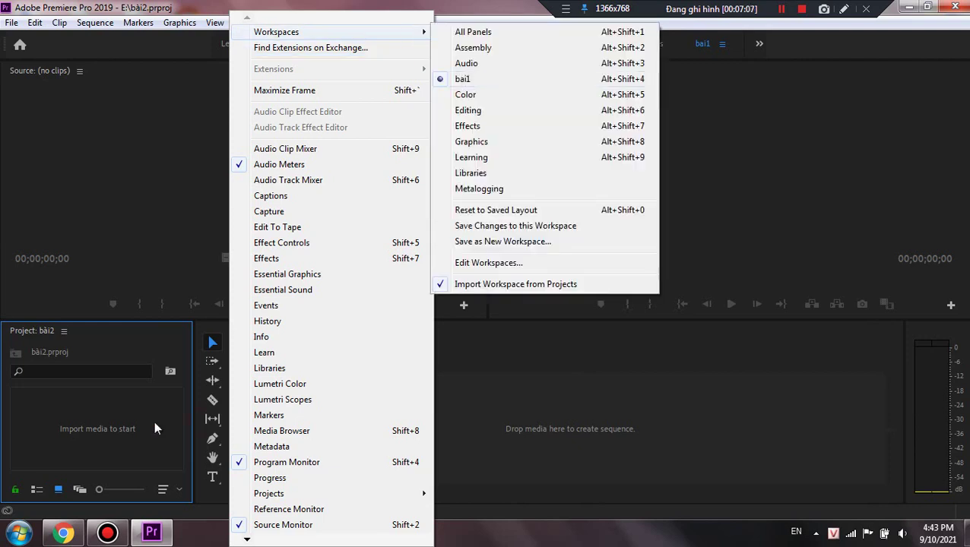
key(Escape)
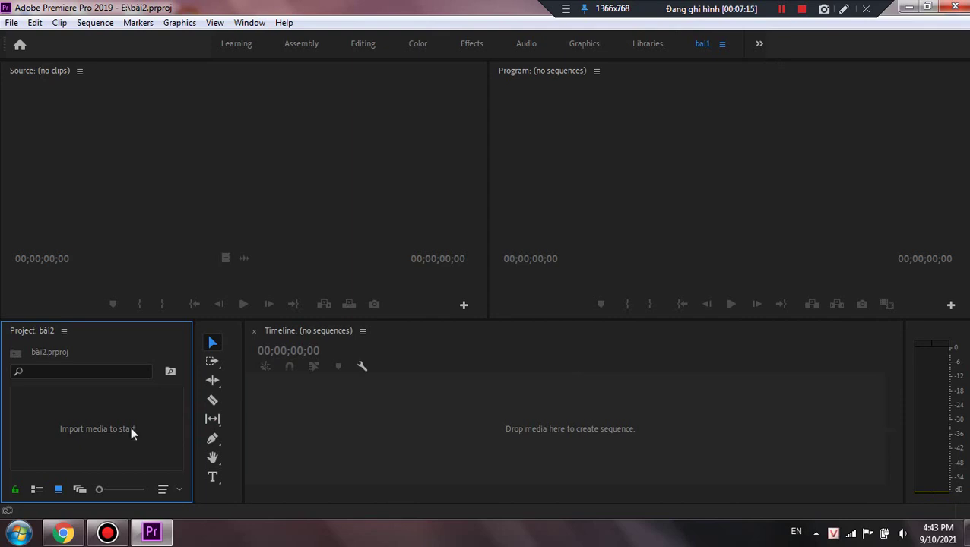
key(shift+F12)
key(shift+F12)
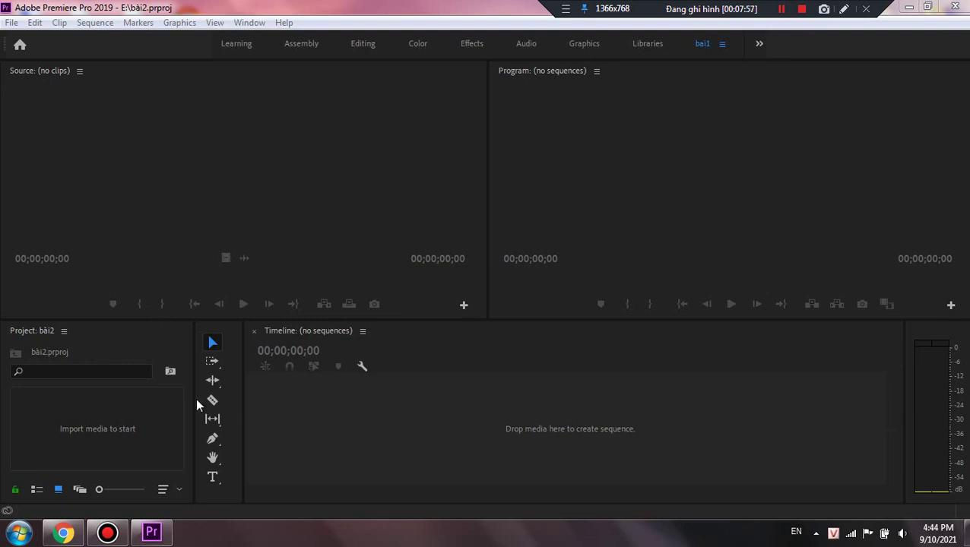
right_click(103, 432)
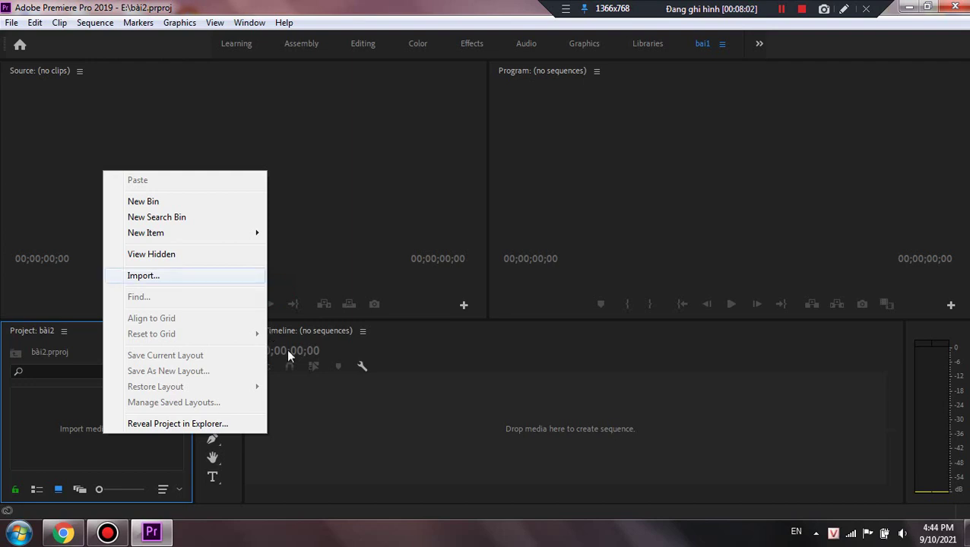
click(144, 276)
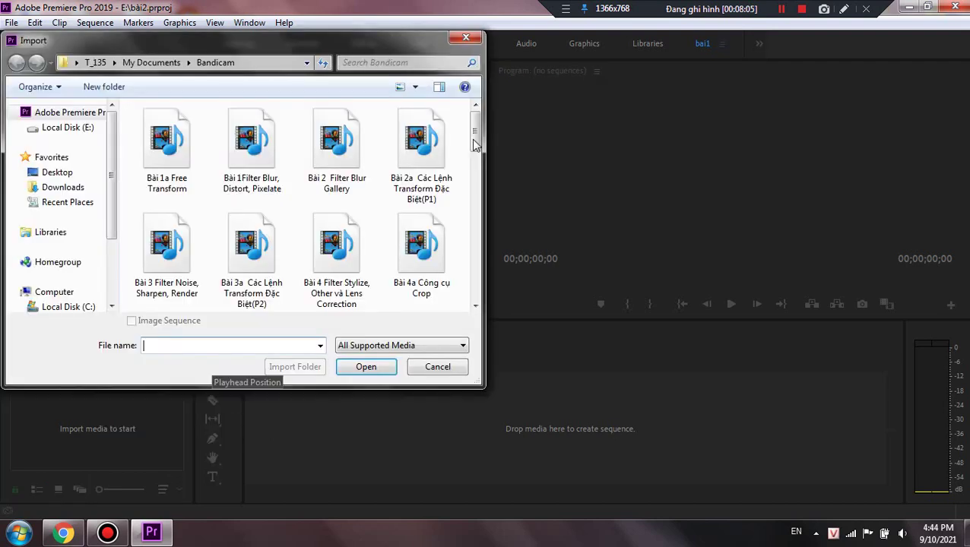
scroll(459, 304, down, 5)
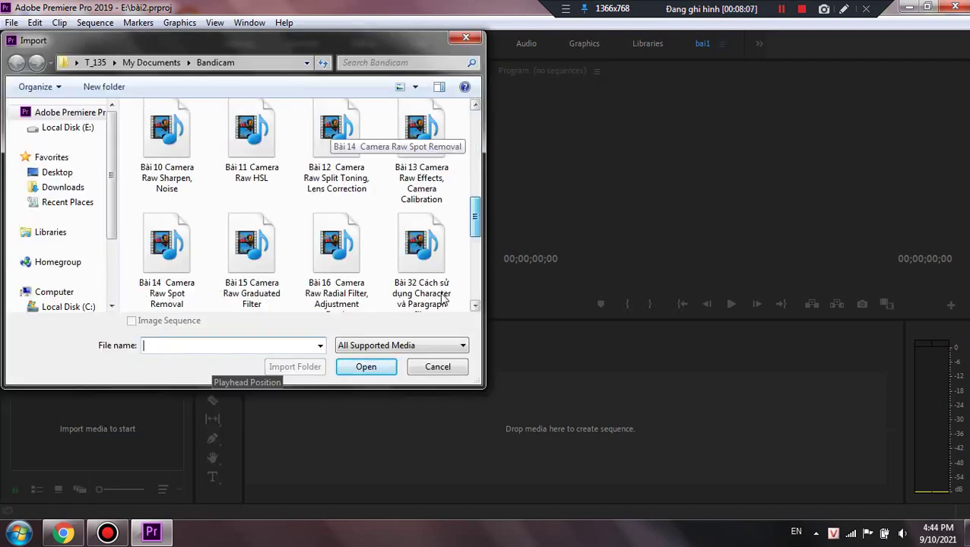
scroll(446, 299, down, 5)
key(Right)
key(Up)
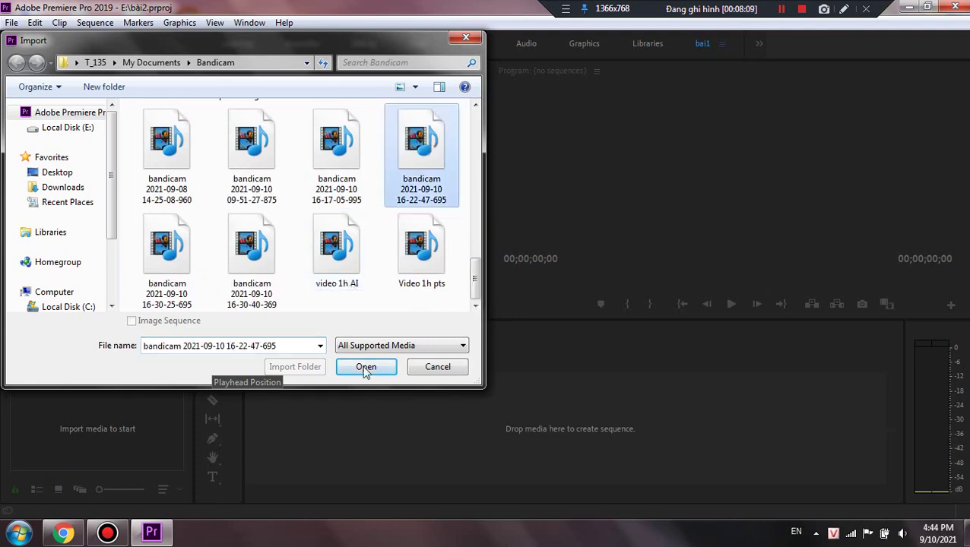
key(Return)
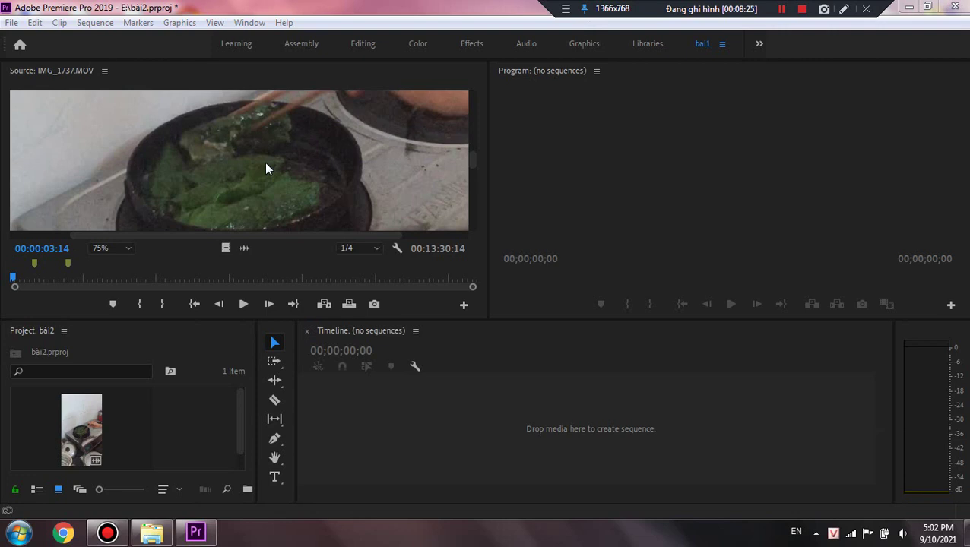
Step: Mark the In point of IMG_1737.MOV at 00:04:04:28 and the Out point at 00:10:40:02 in the Source Monitor
click(266, 168)
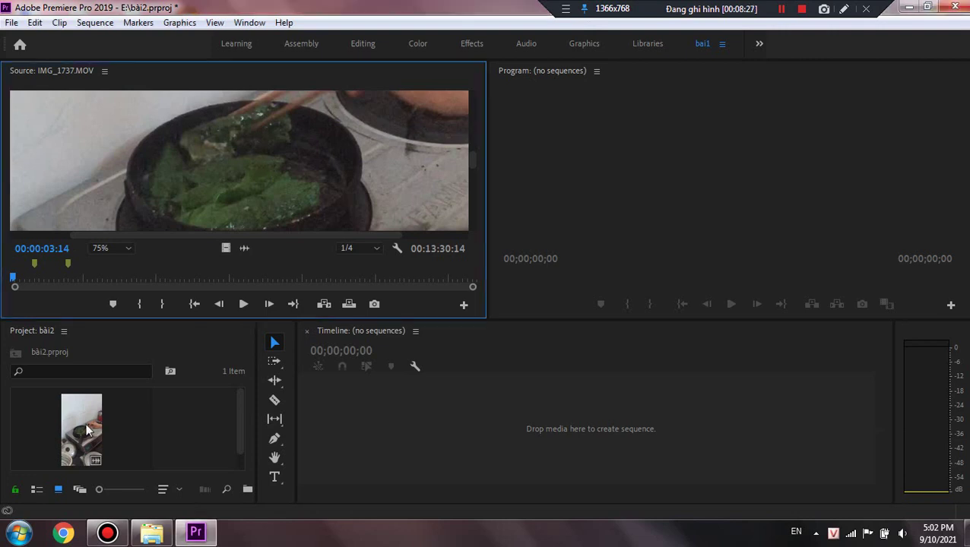
click(86, 430)
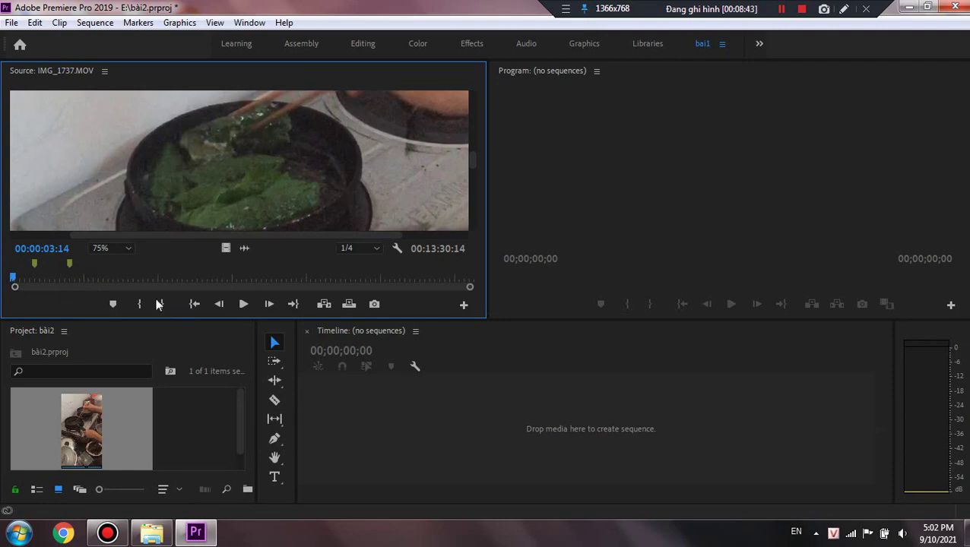
drag(100, 279, 149, 286)
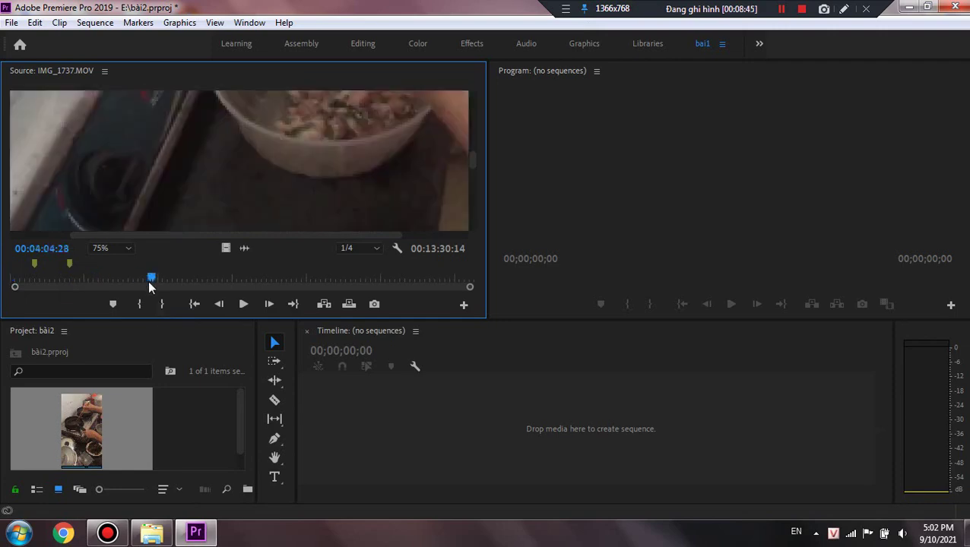
key(i)
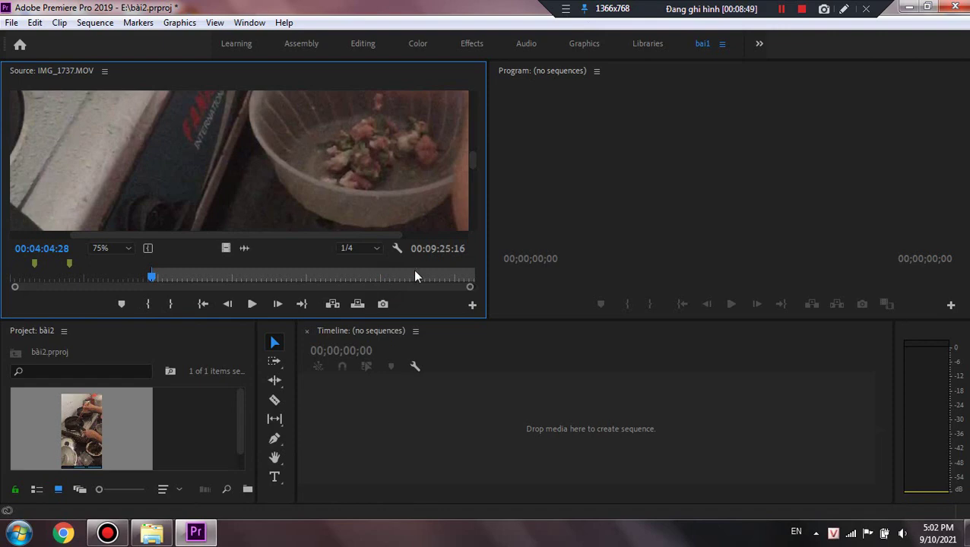
click(380, 277)
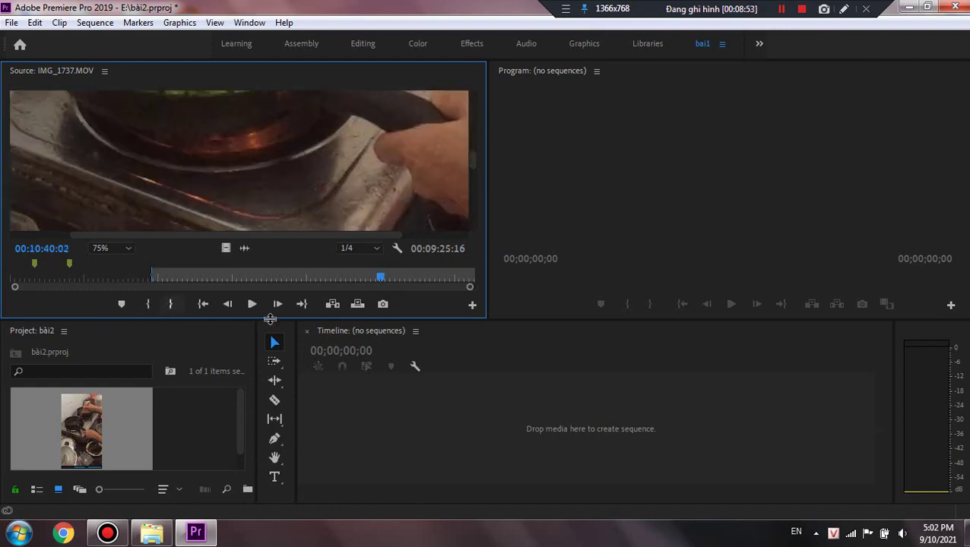
key(o)
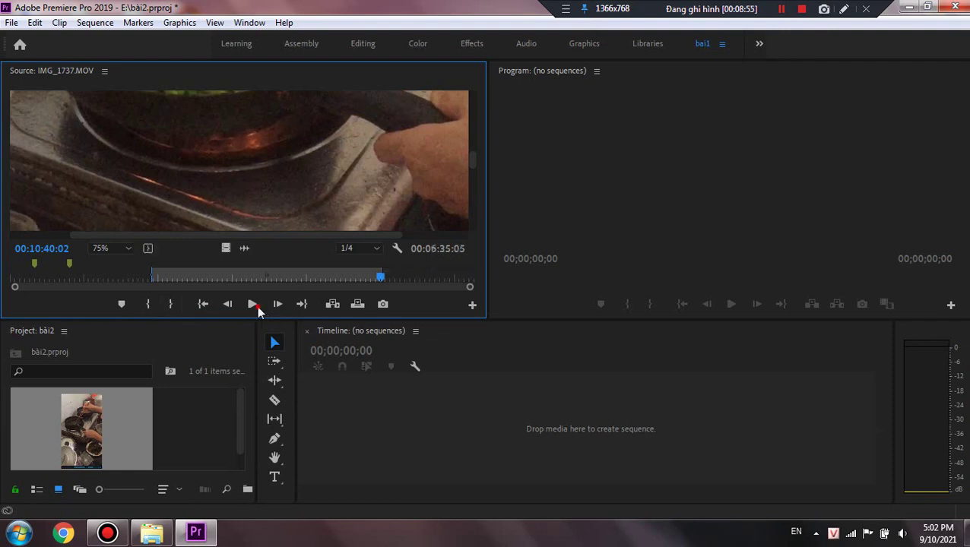
Step: Play the source clip briefly from the Out point, stop it and set the Source Monitor zoom to Fit
click(254, 304)
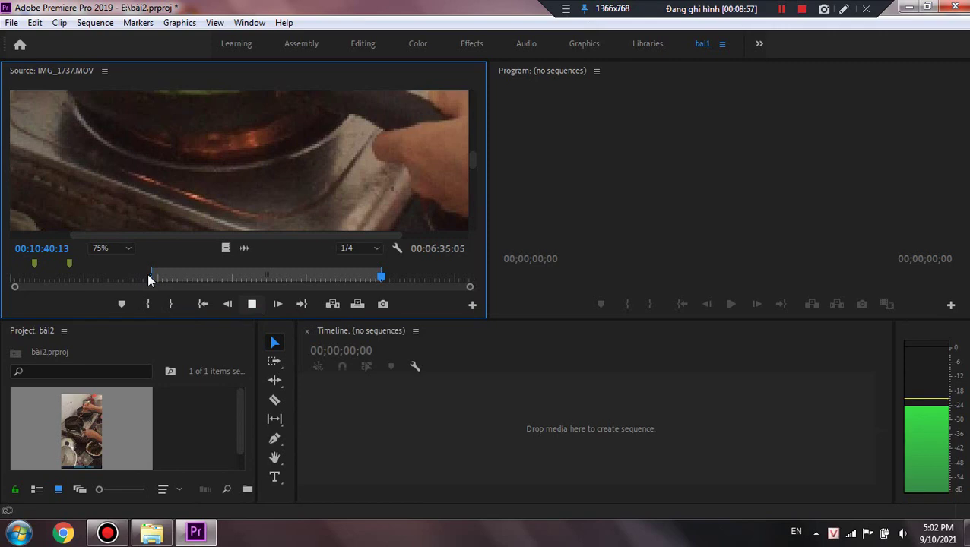
key(space)
click(117, 251)
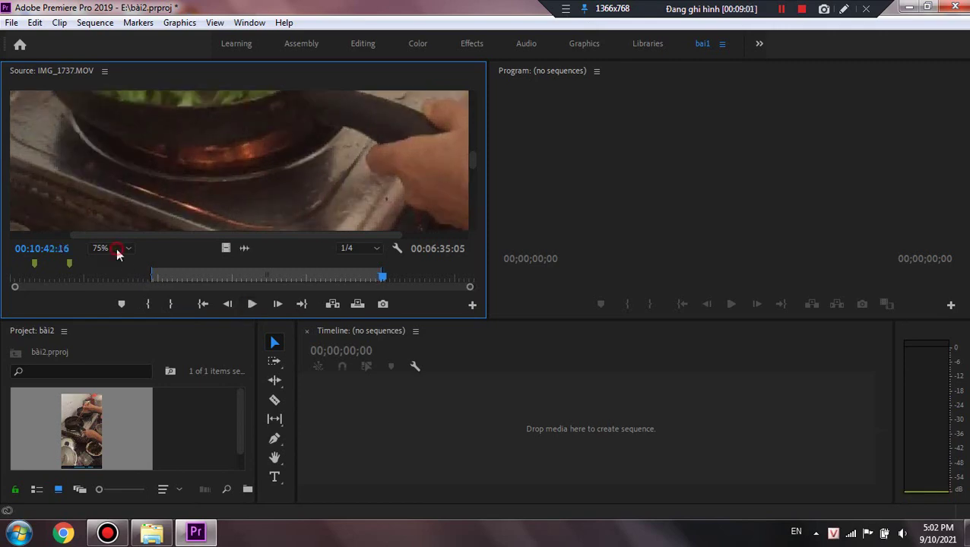
click(113, 256)
click(111, 261)
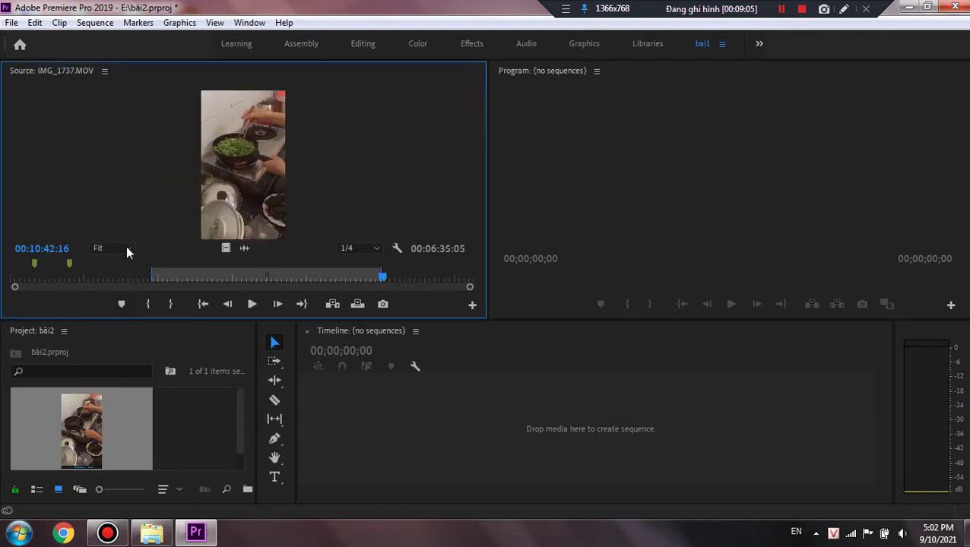
Step: Set the Source Monitor playback resolution to 1/2
click(126, 246)
click(360, 297)
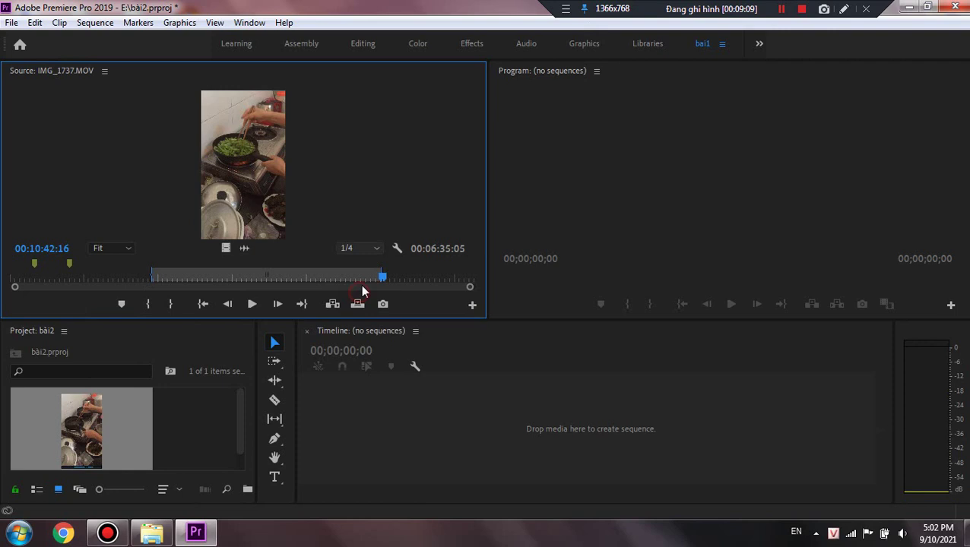
click(360, 248)
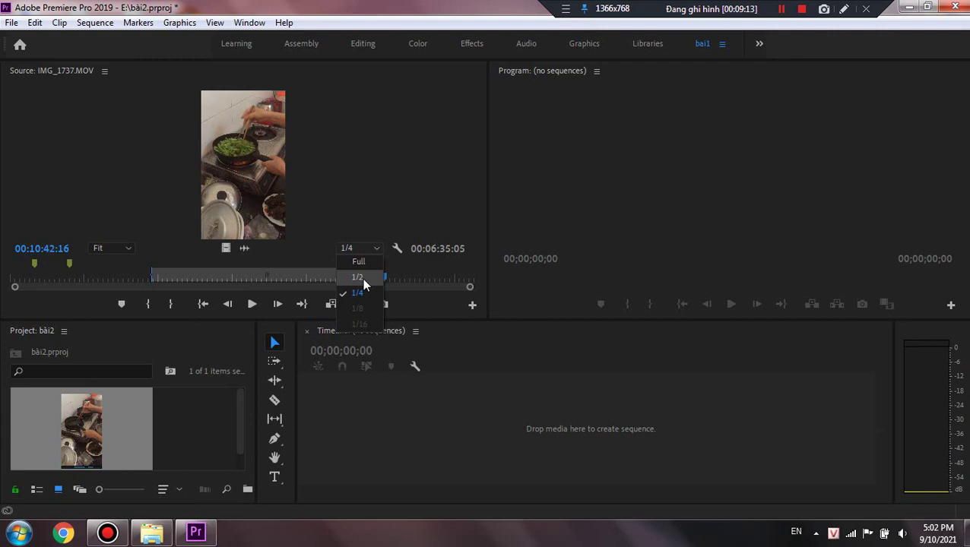
click(288, 303)
Step: Create a sequence by placing the marked range of IMG_1737.MOV in the Program Monitor, and delete the clip from the Timeline
click(264, 203)
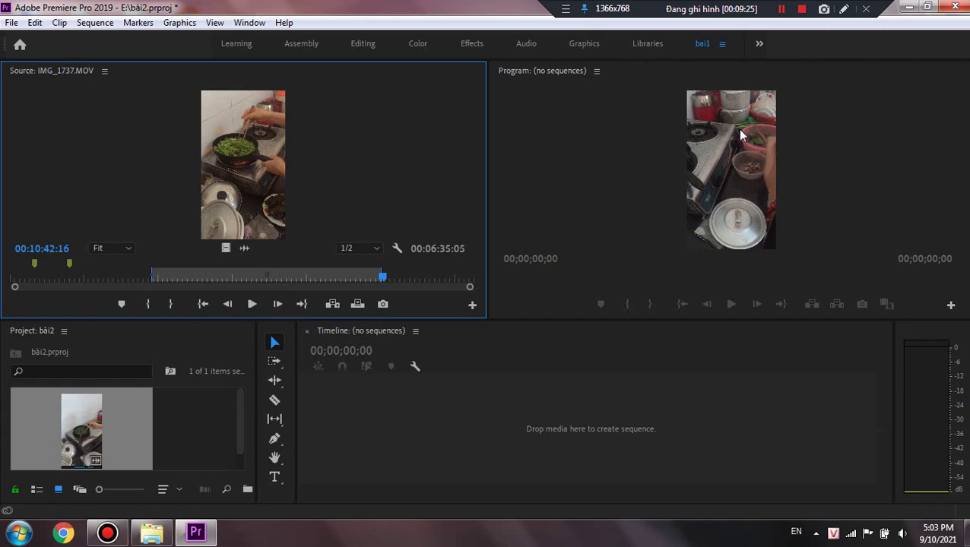
drag(743, 136, 732, 190)
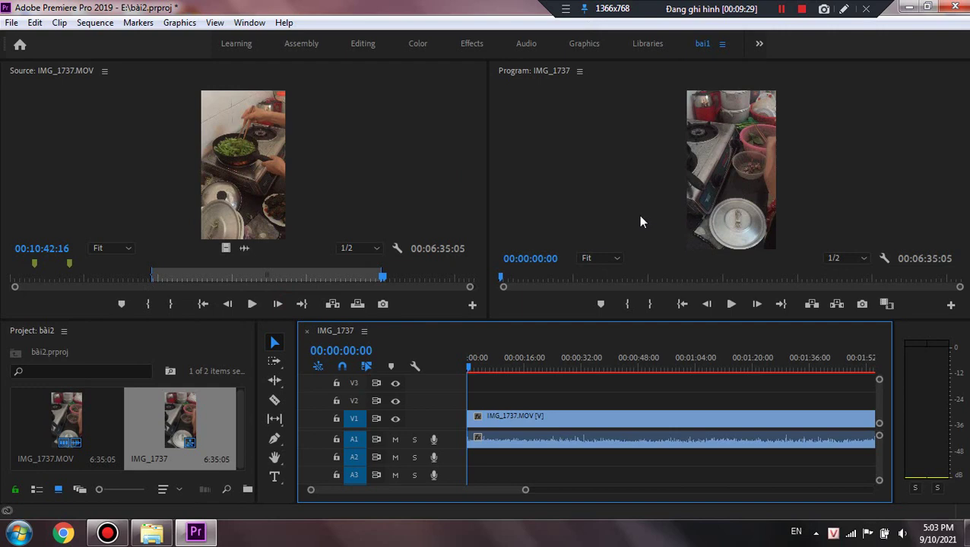
click(620, 436)
key(Delete)
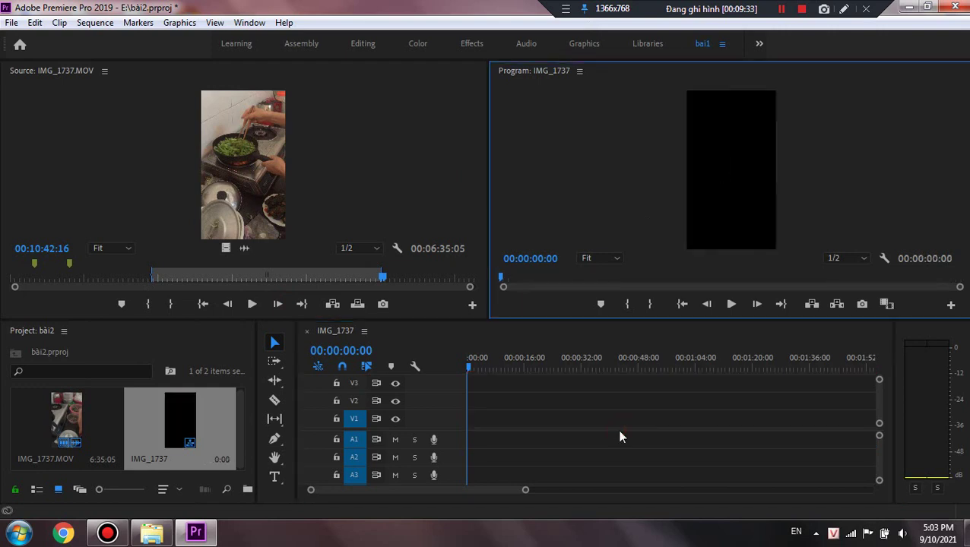
Step: Close the emptied IMG_1737 sequence and delete it from the project
click(620, 436)
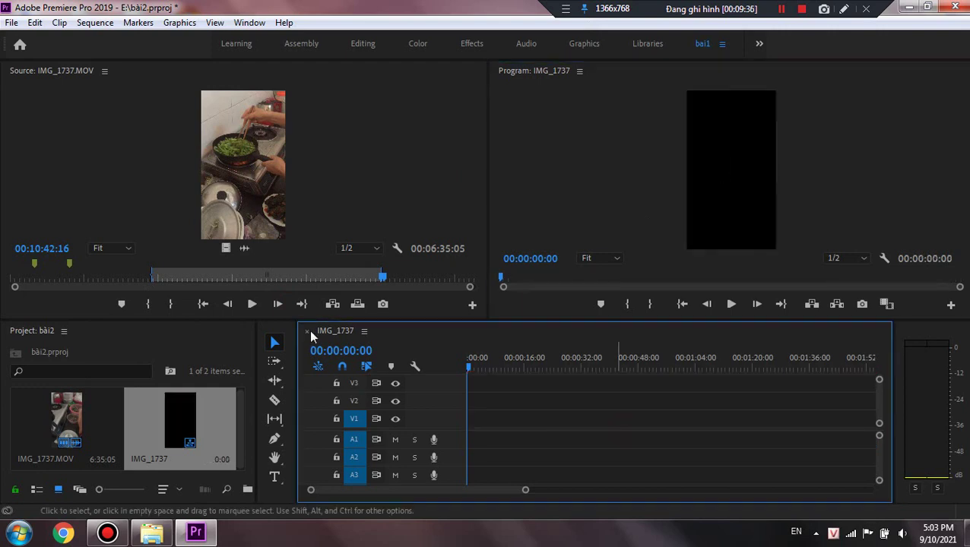
key(ctrl+w)
click(133, 409)
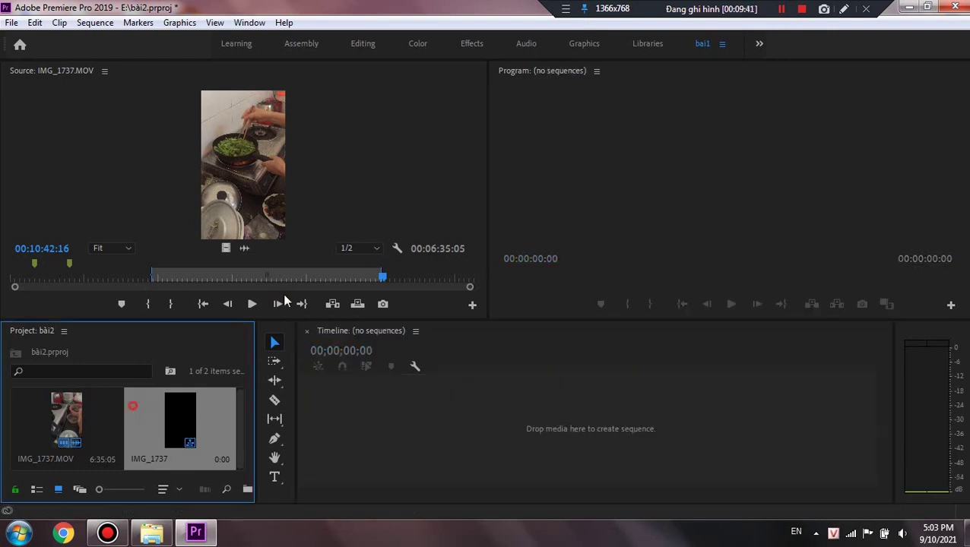
key(Delete)
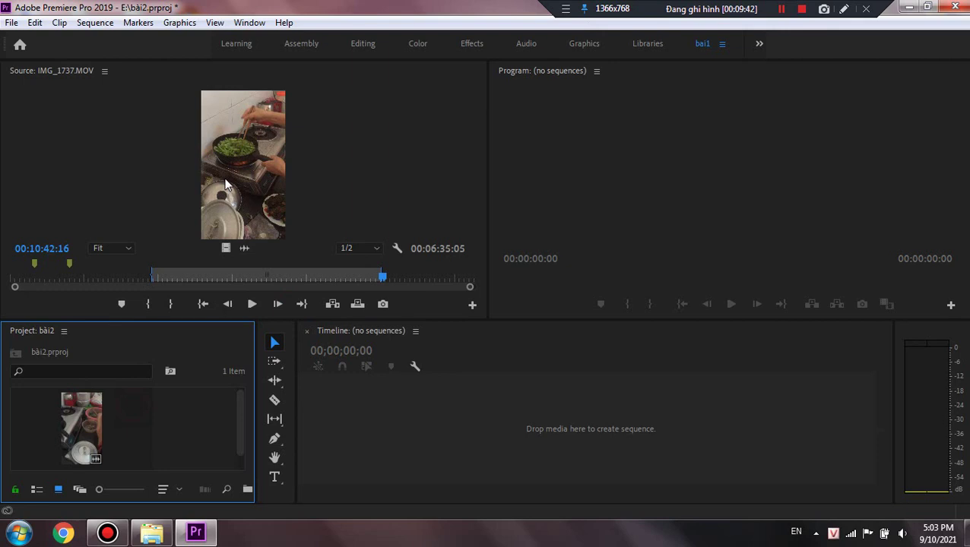
Step: Close the IMG_1737.MOV clip in the Source Monitor so that no clip is loaded
click(225, 184)
click(133, 92)
click(105, 71)
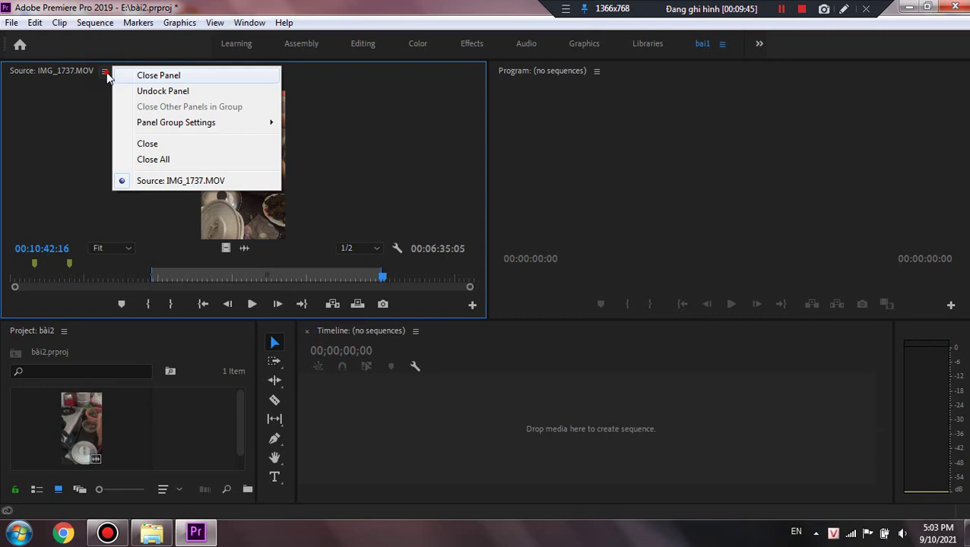
click(190, 426)
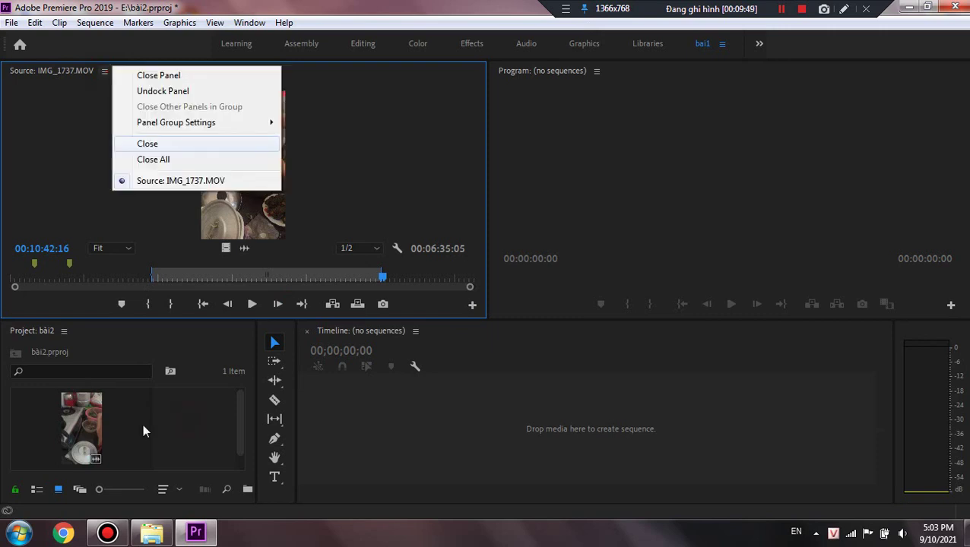
key(Return)
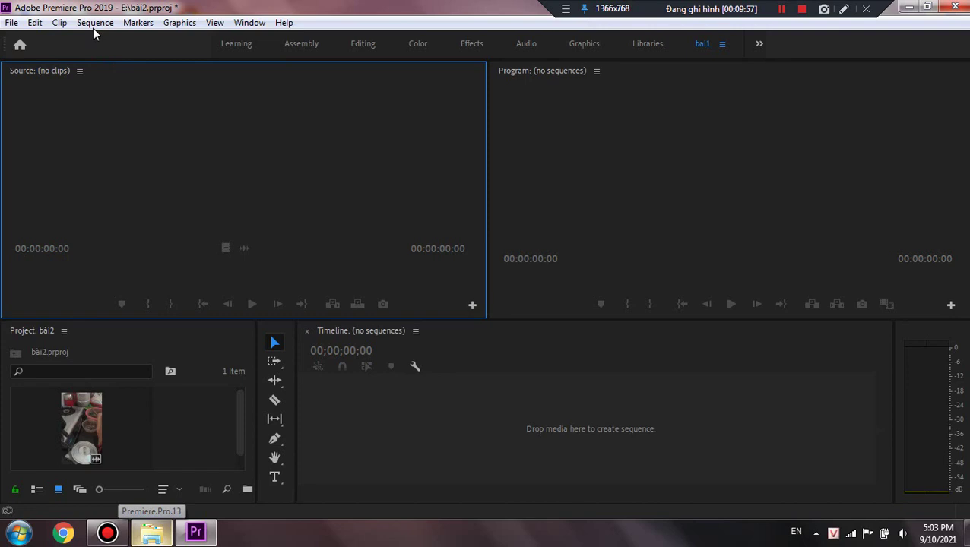
Step: Create a new sequence from the HDV 1080p30 preset, keeping the default sequence name
key(alt+f)
key(Right)
key(Right)
key(Right)
key(Left)
key(Left)
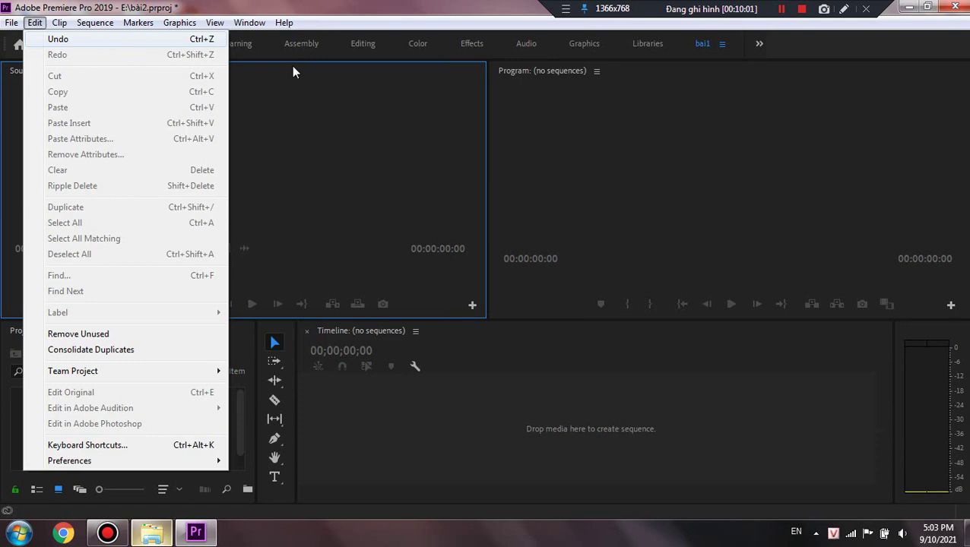
key(Left)
key(Right)
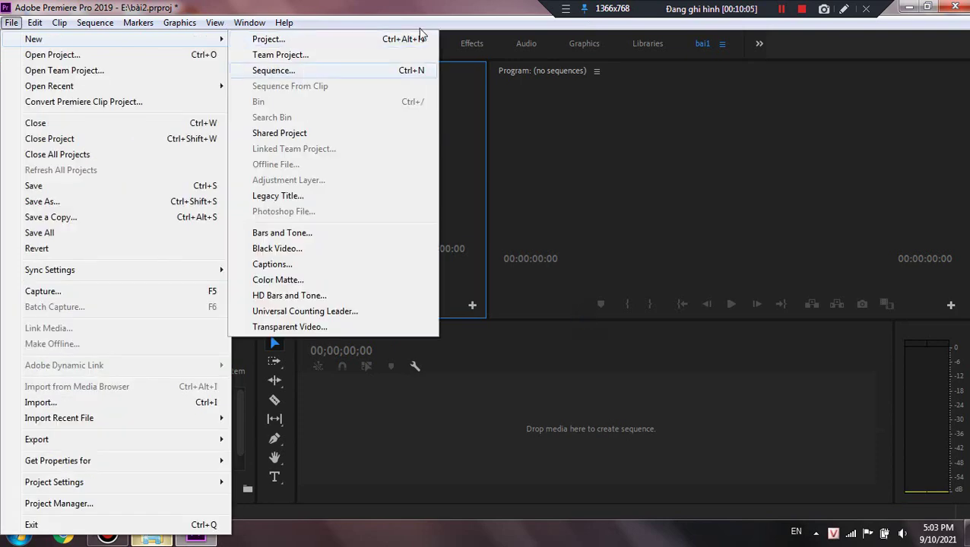
key(Return)
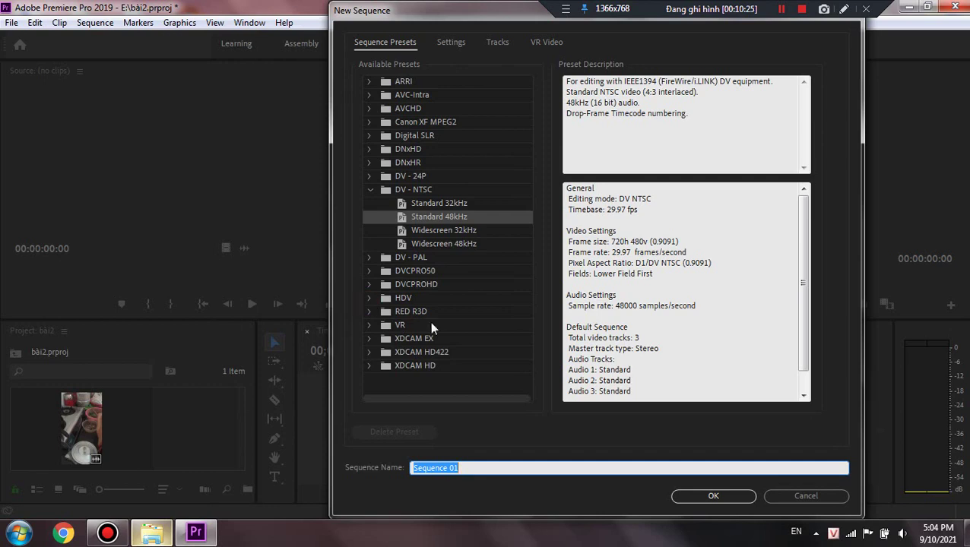
click(369, 298)
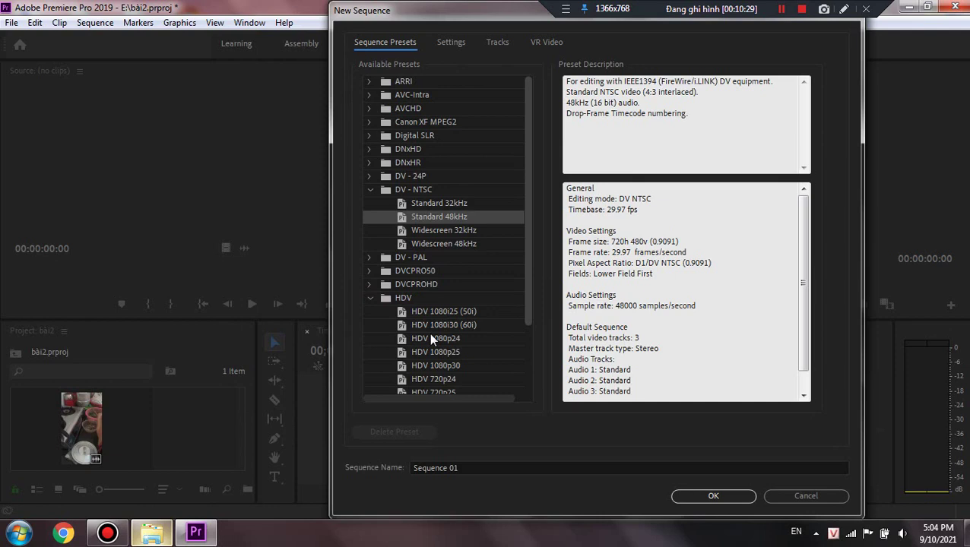
scroll(430, 336, down, 1)
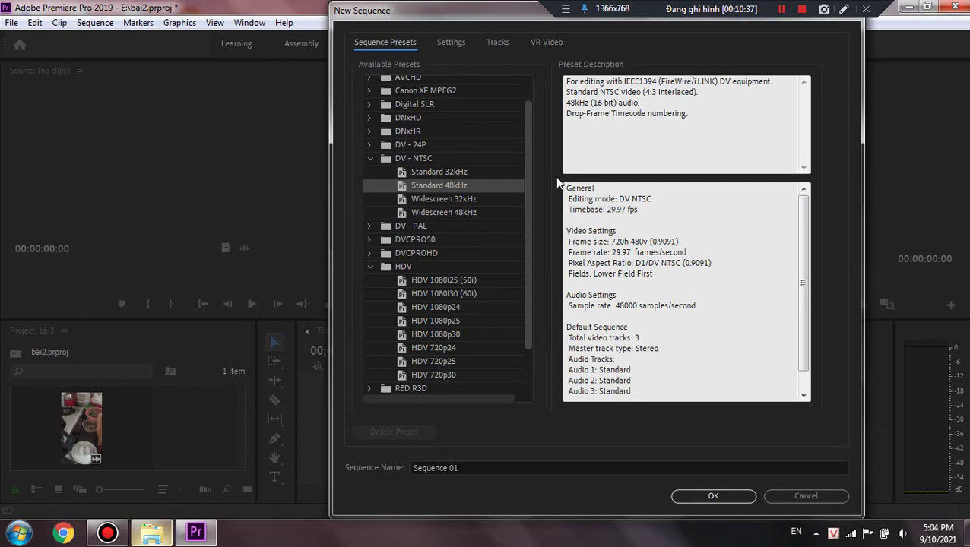
click(436, 334)
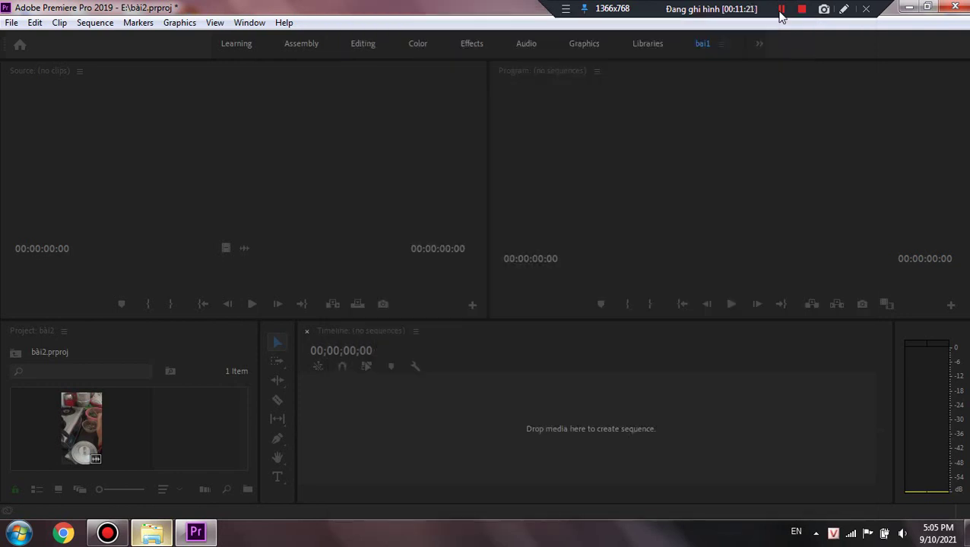
click(782, 13)
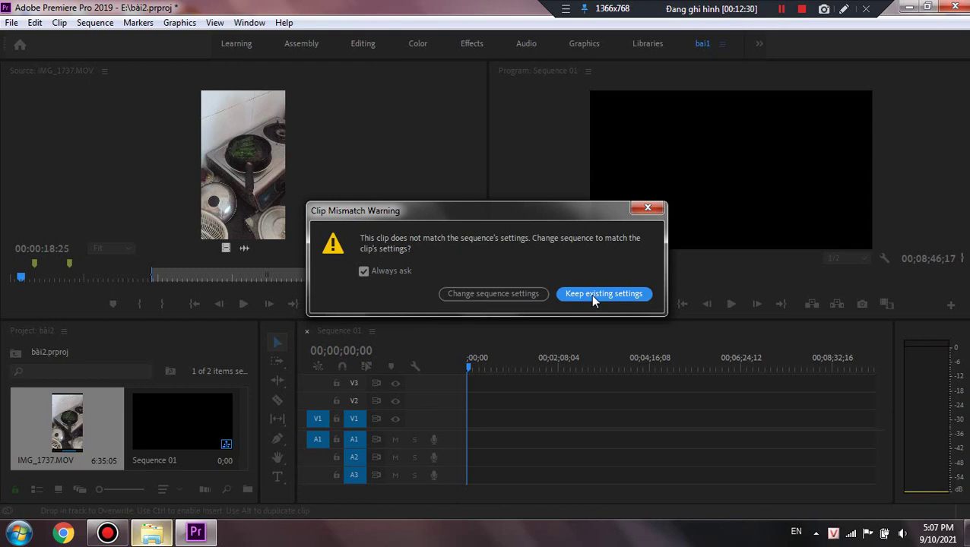
Step: Place the marked range of IMG_1737.MOV on track V1, keeping the existing sequence settings, and play the sequence
click(439, 418)
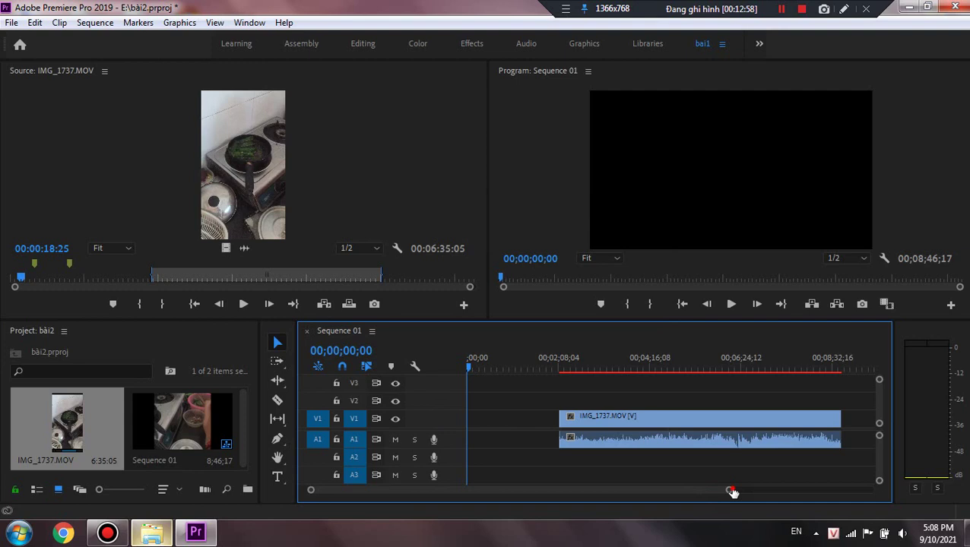
drag(732, 492, 649, 490)
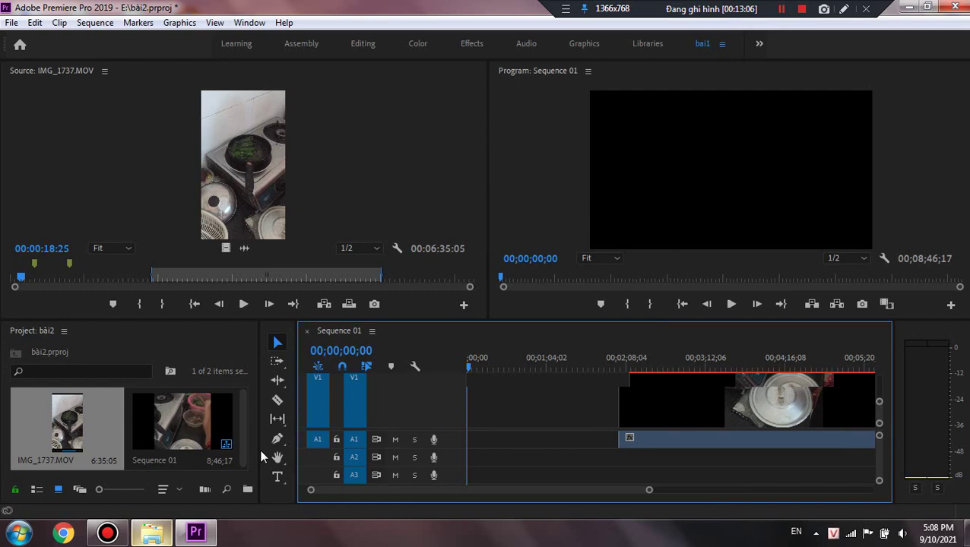
key(minus)
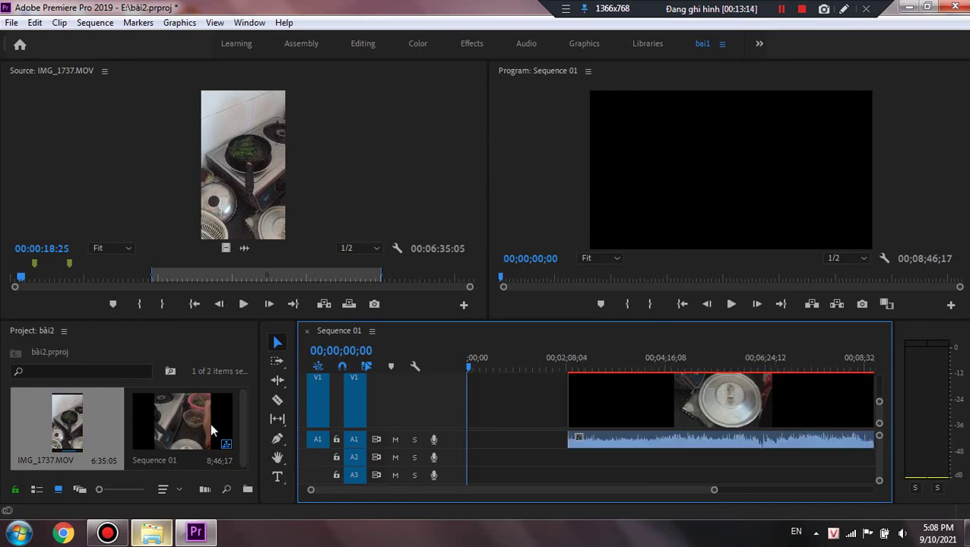
click(731, 305)
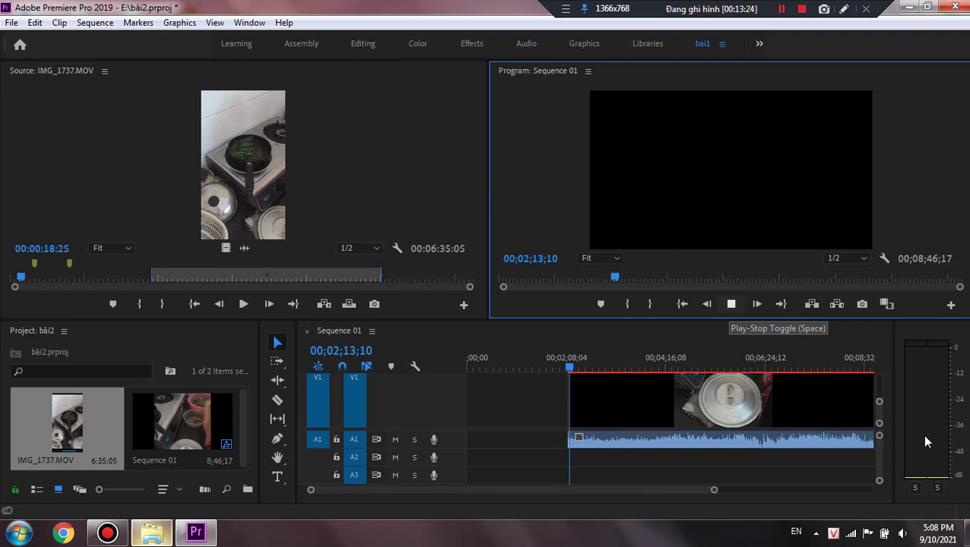
click(926, 442)
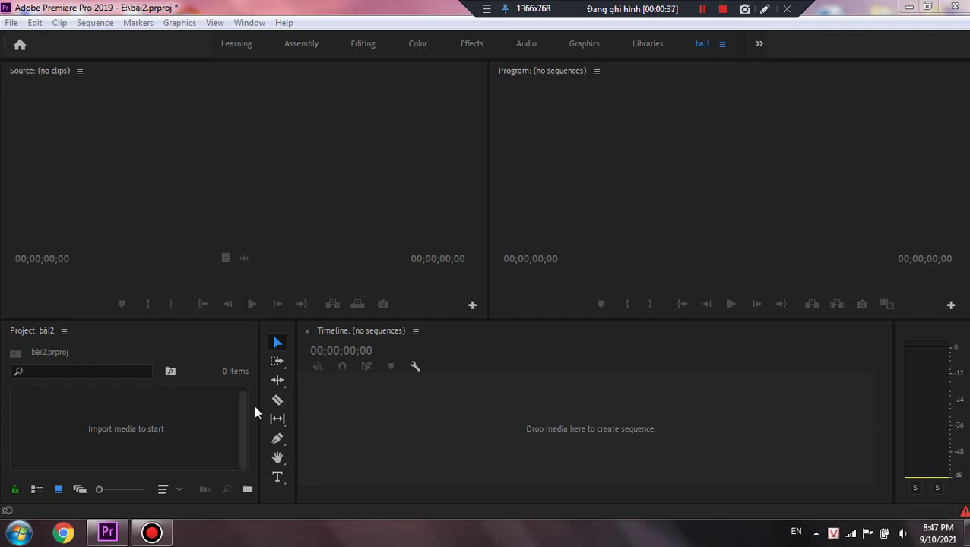
Step: Import the video Bài 3a Các Lệnh Transform Đặc Biệt(P2) from the Bandicam folder and open it in the Source Monitor
right_click(151, 427)
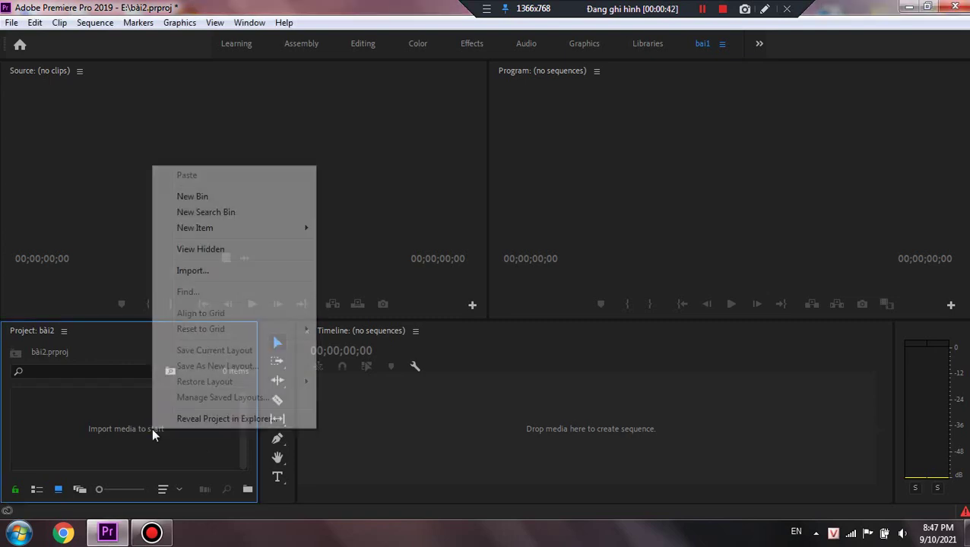
click(213, 272)
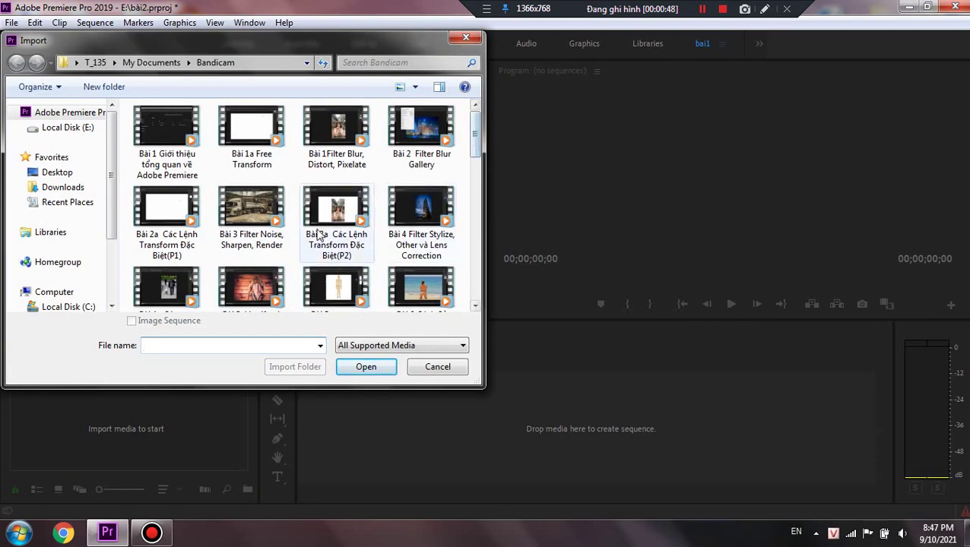
click(337, 216)
click(367, 368)
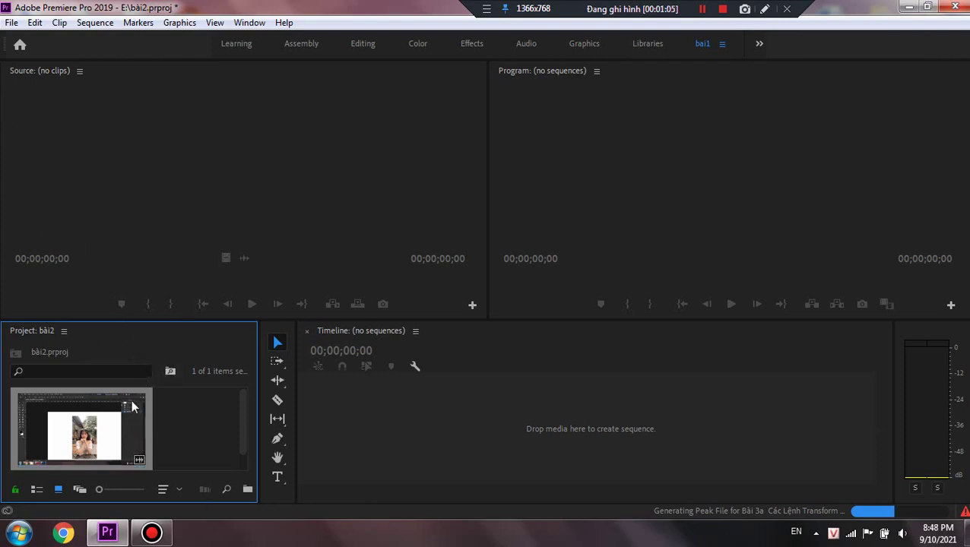
double_click(105, 432)
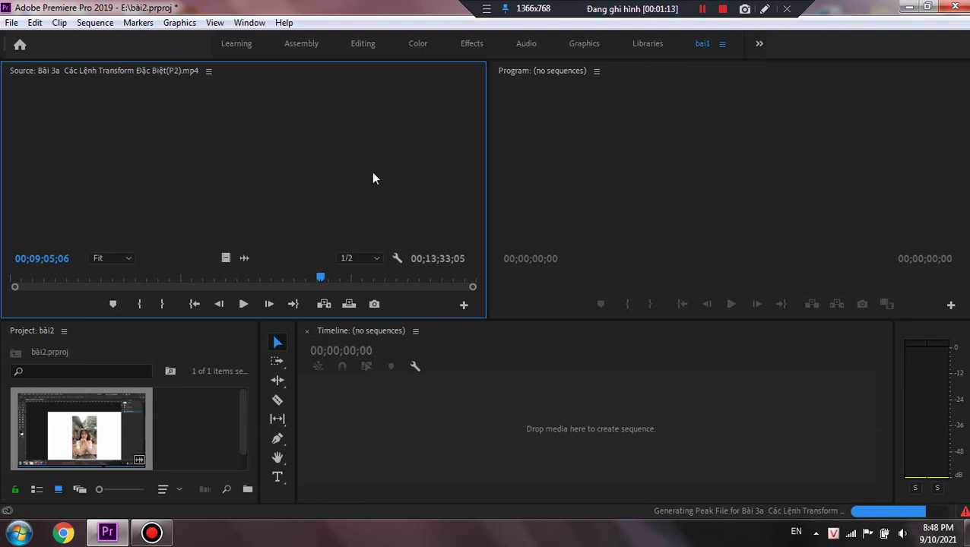
Step: Play the source clip briefly, move its playhead to about 00;01;53;29 and play on to about 00;01;57;26
click(246, 306)
click(247, 307)
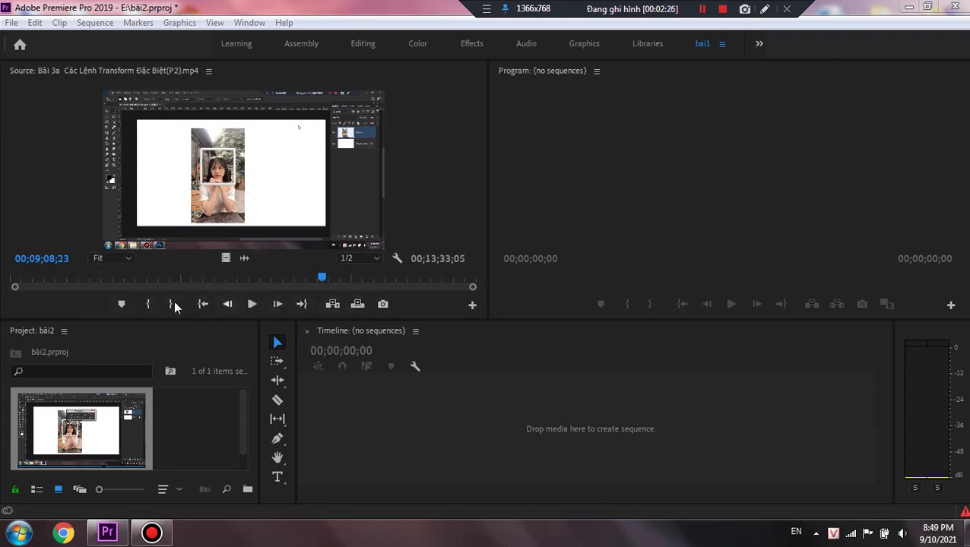
drag(320, 283, 47, 282)
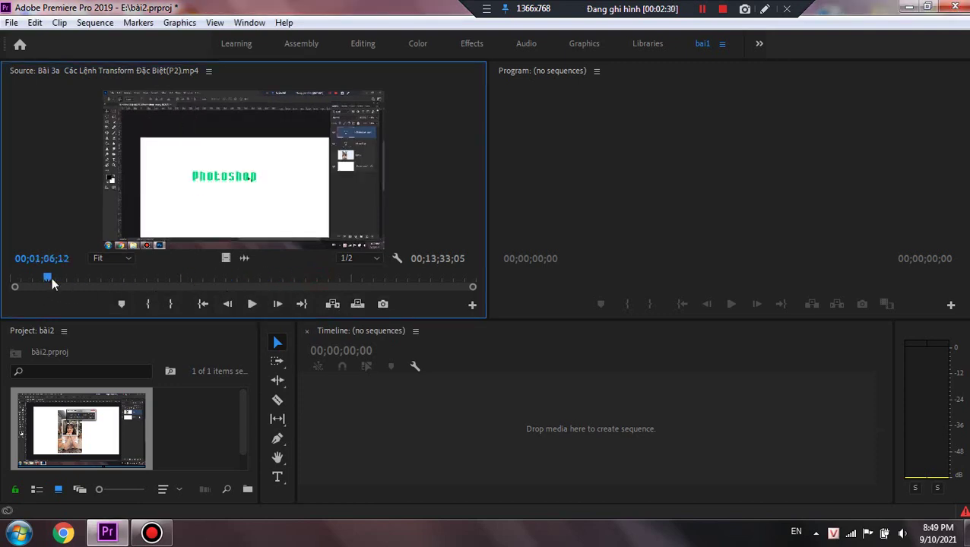
drag(50, 277, 77, 276)
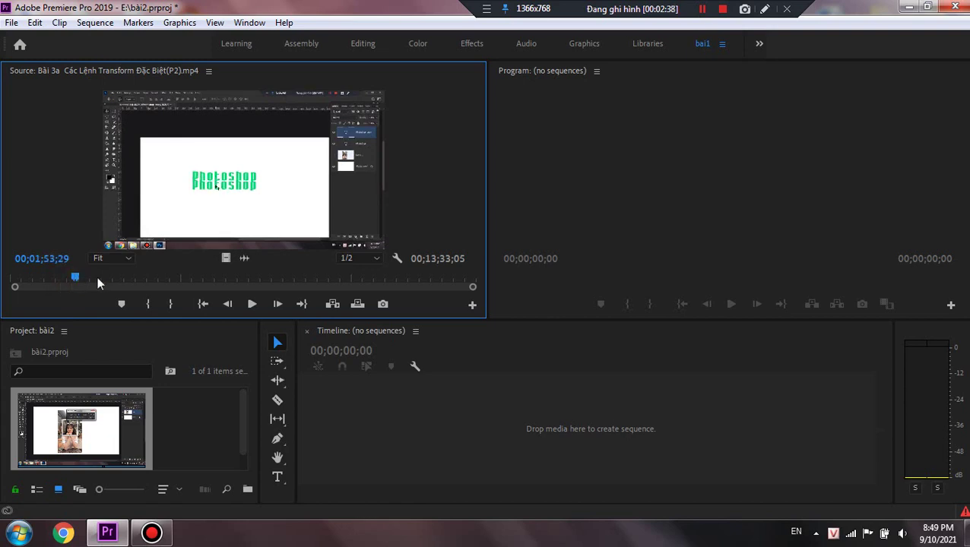
click(252, 305)
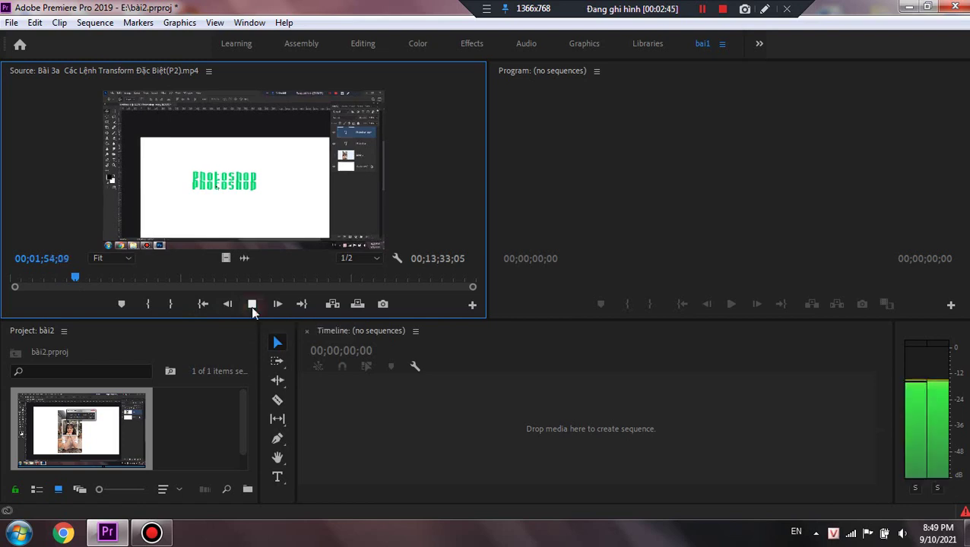
click(252, 305)
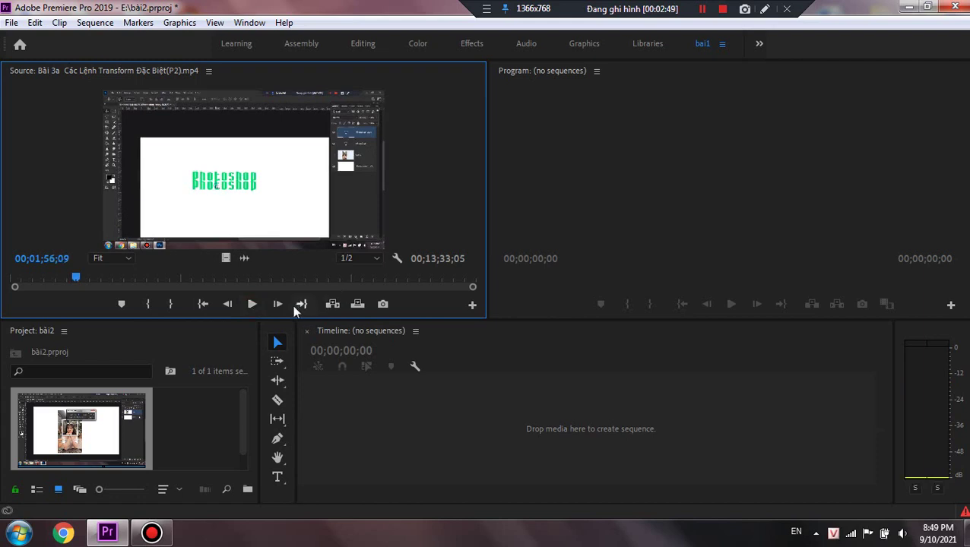
click(252, 304)
click(253, 305)
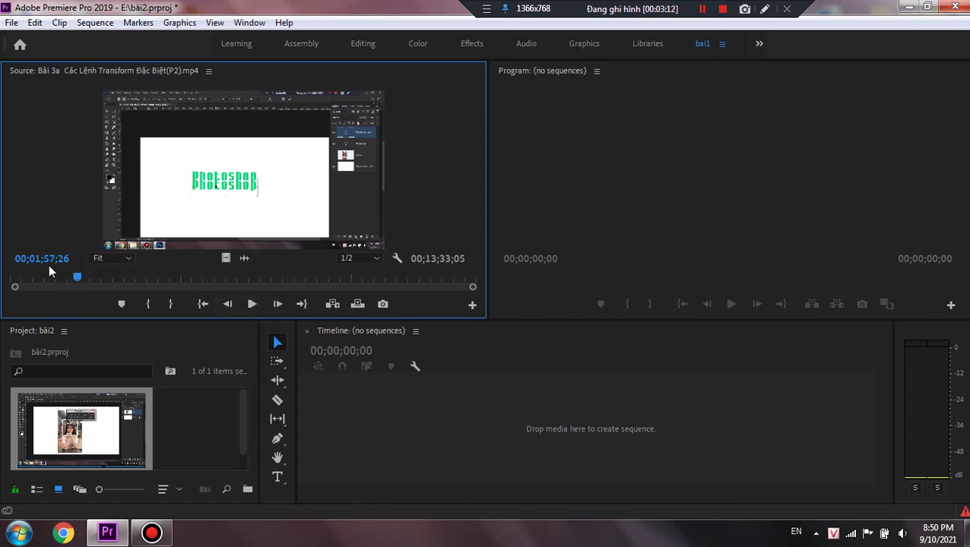
Step: Step the source clip back frame by frame to 00;01;57;18 and mark the In point there
click(227, 304)
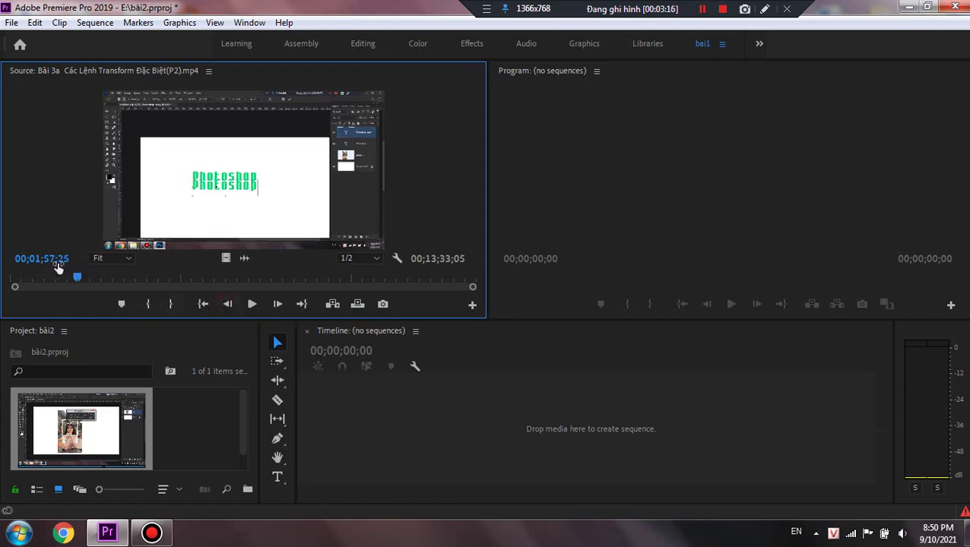
double_click(227, 304)
click(228, 304)
click(228, 304)
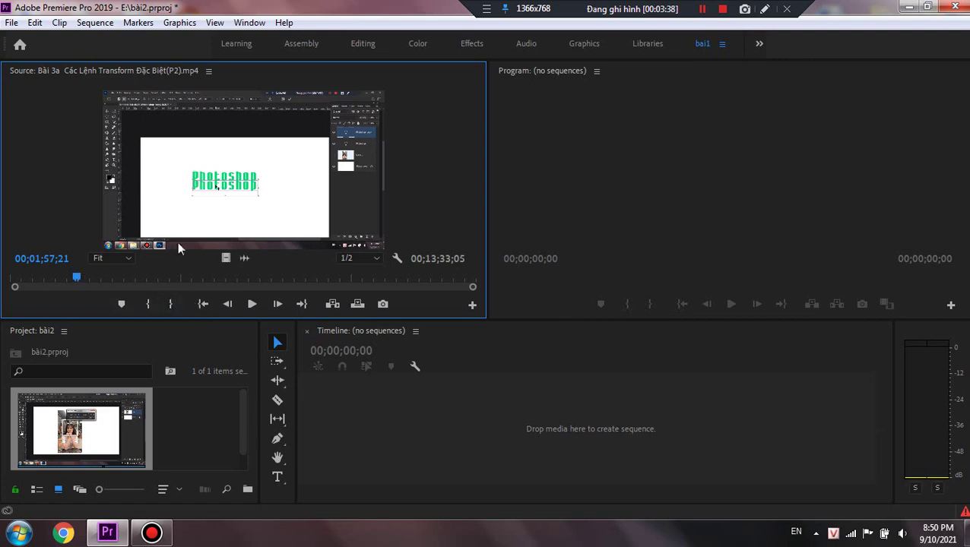
click(228, 304)
click(228, 304)
click(228, 304)
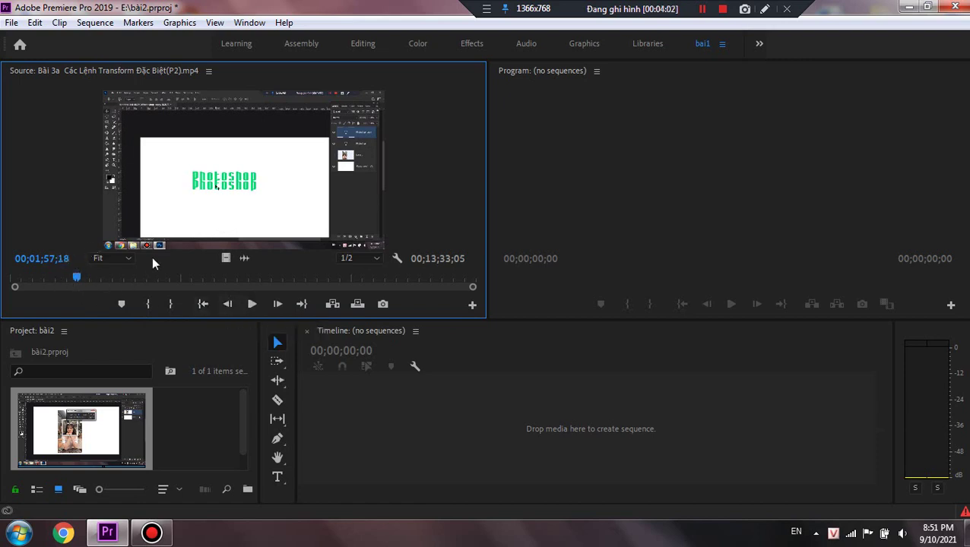
click(701, 9)
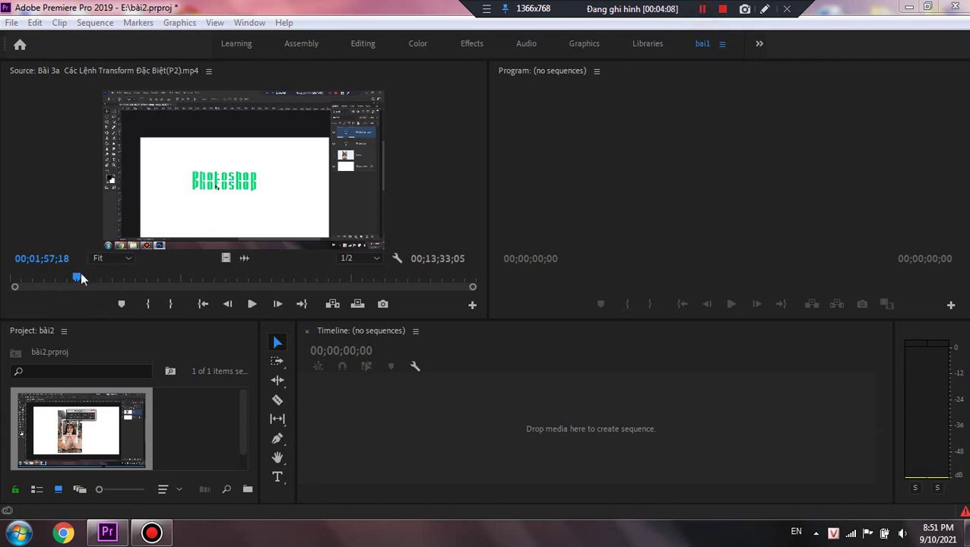
click(225, 307)
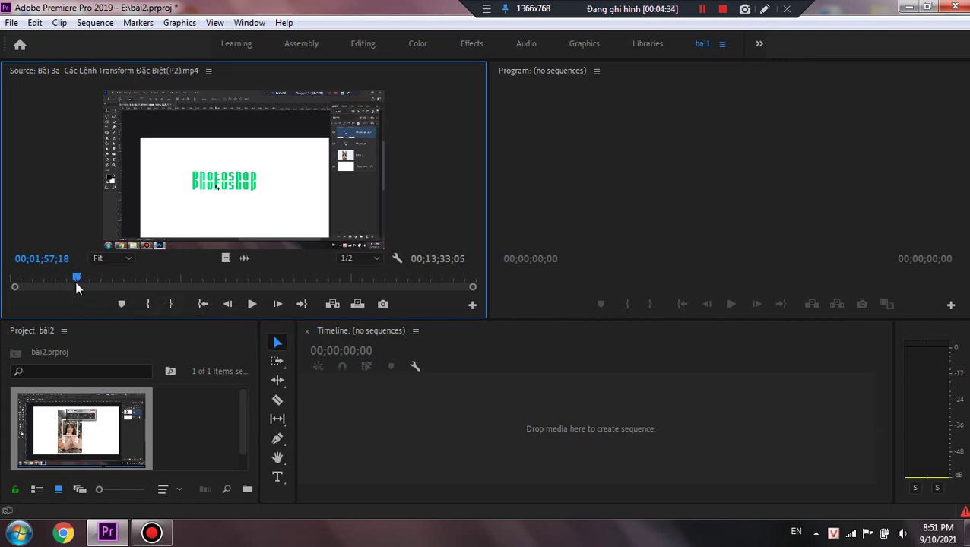
click(146, 305)
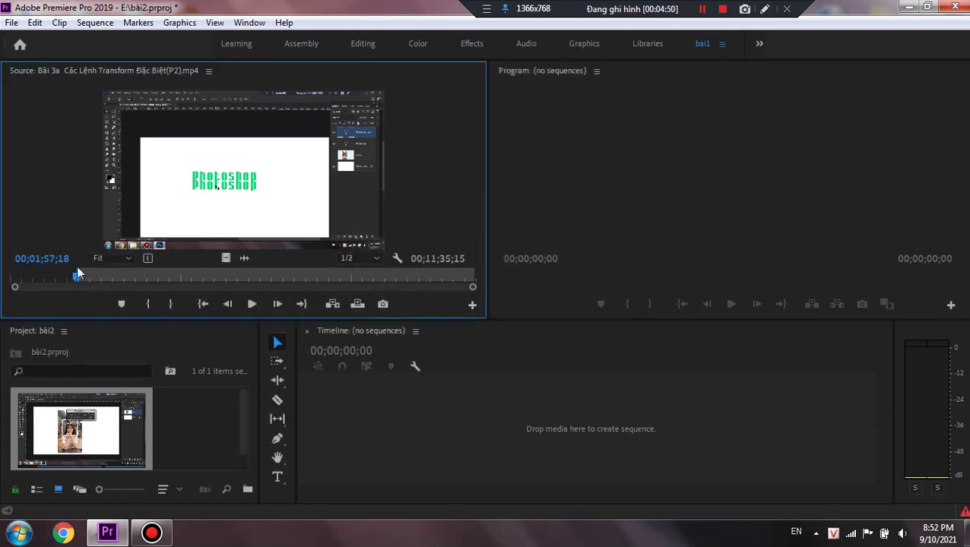
Step: Mark the Out point at 00;08;23;22 and play the source clip briefly from just before it
drag(77, 277, 297, 284)
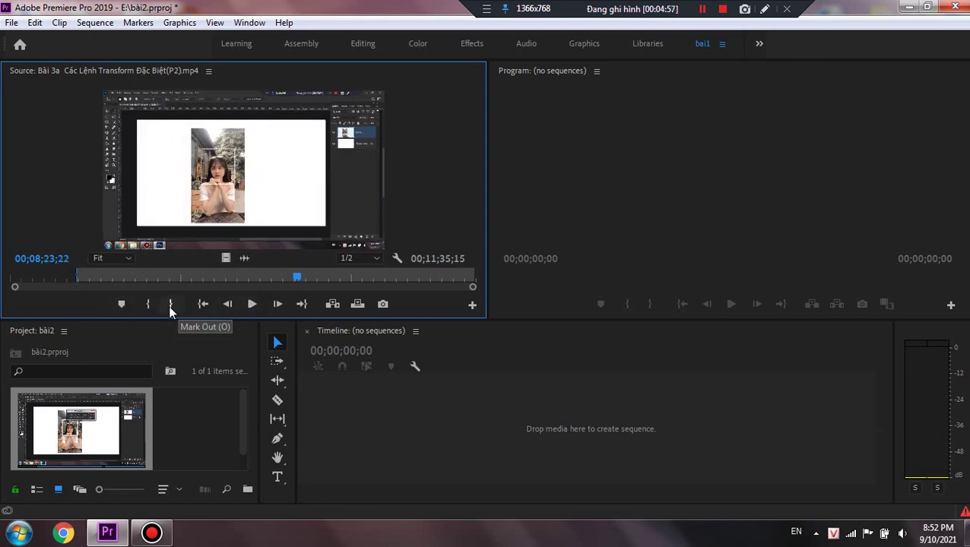
click(171, 304)
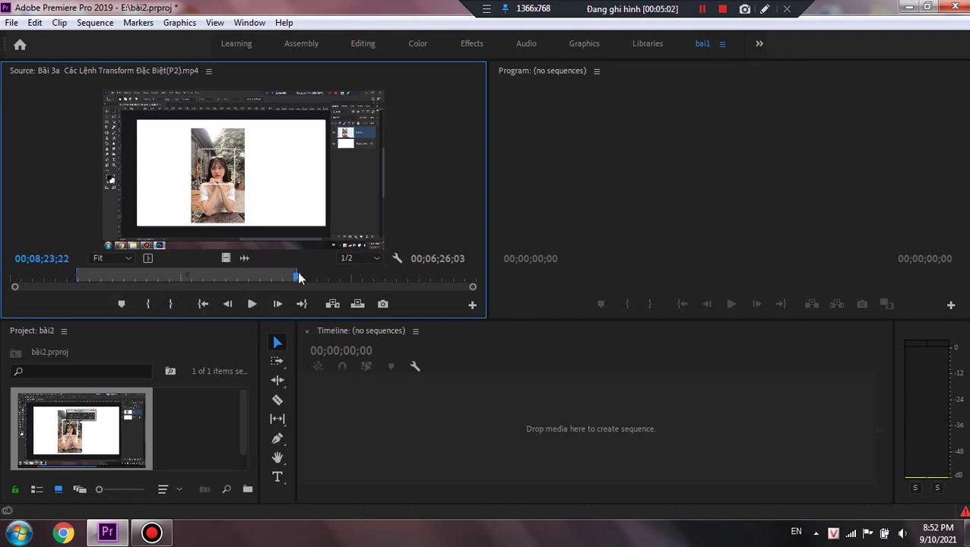
drag(297, 274, 291, 279)
click(254, 304)
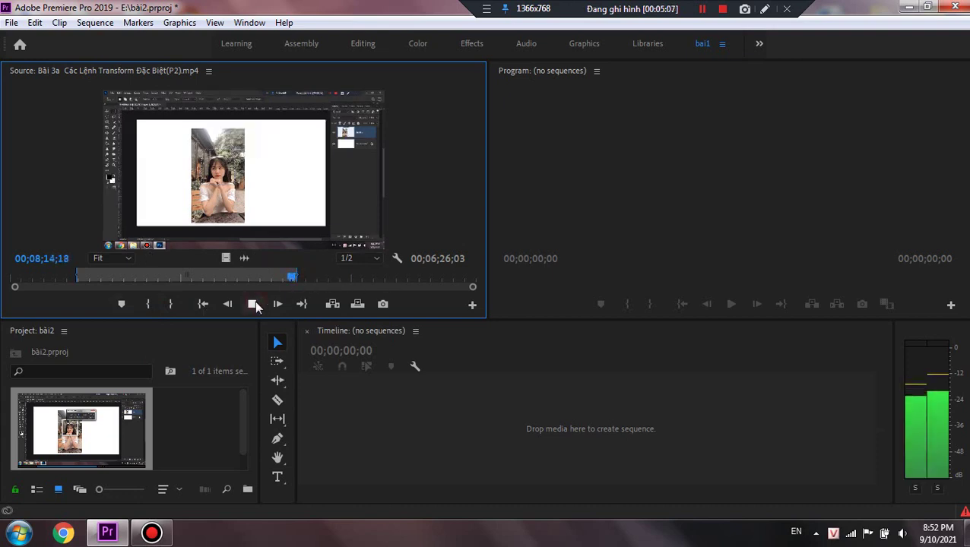
click(255, 304)
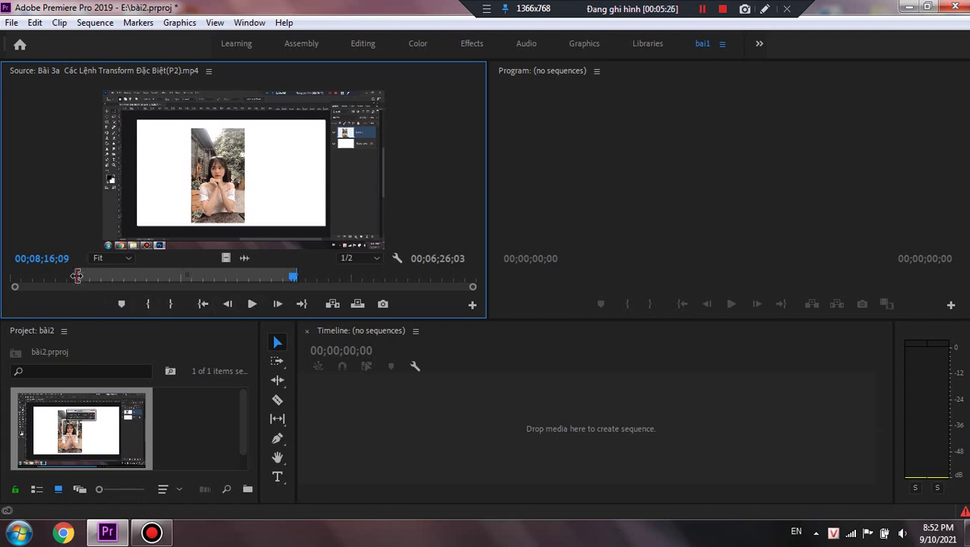
Step: Move the source clip's In point to 00;02;59;03 and its Out point to 00;10;11;12
drag(77, 276, 111, 276)
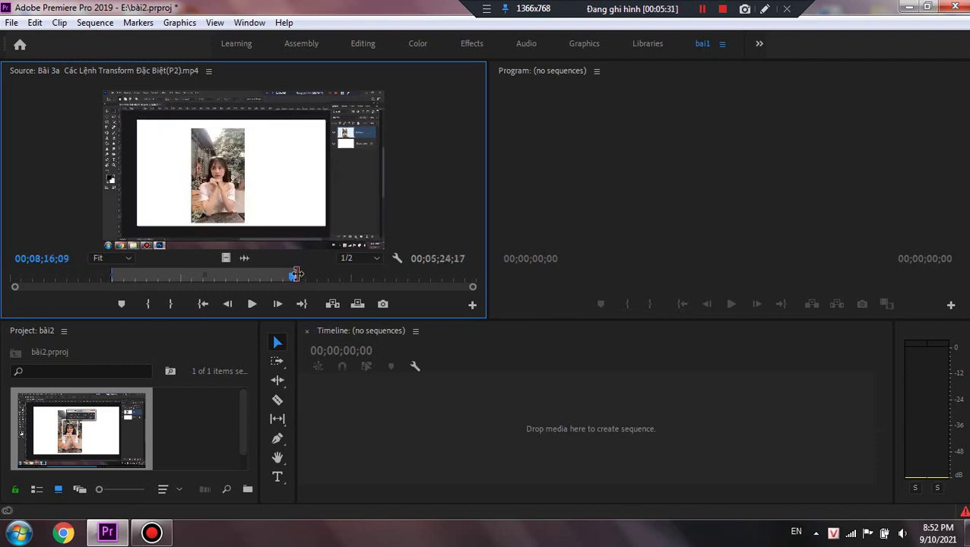
drag(301, 277, 357, 277)
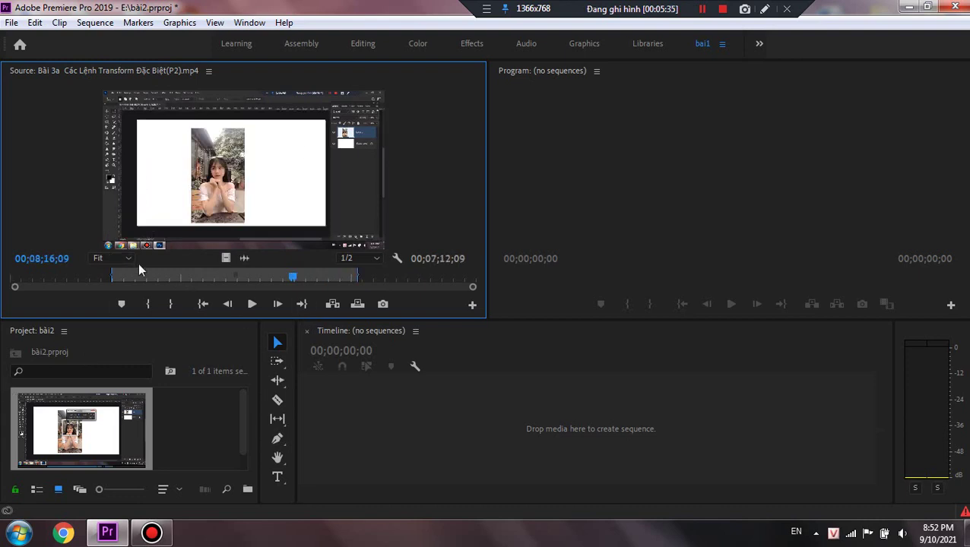
Step: Scrub the marked source range, jump to its In and Out points, and park the source playhead at 00;08;18;21
drag(156, 310, 279, 280)
drag(296, 282, 313, 291)
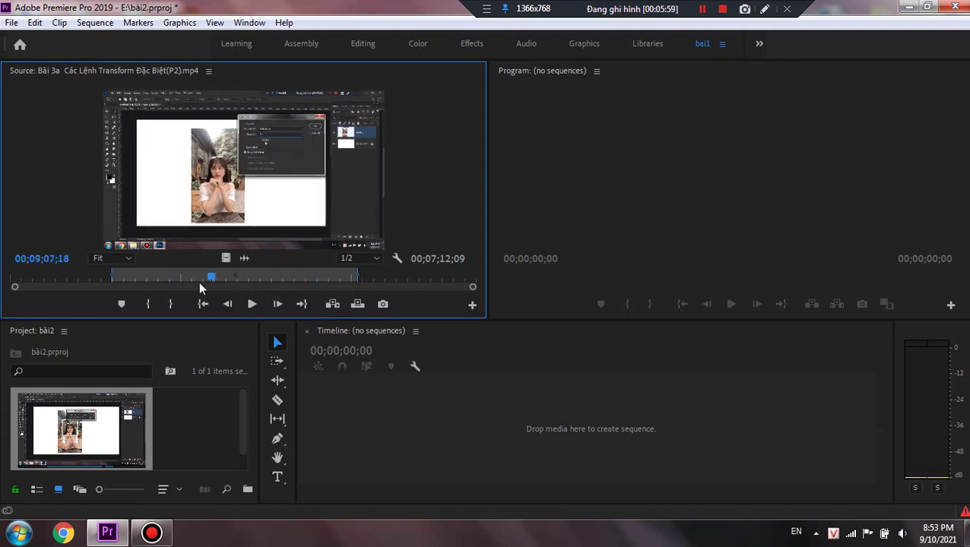
drag(200, 287, 329, 304)
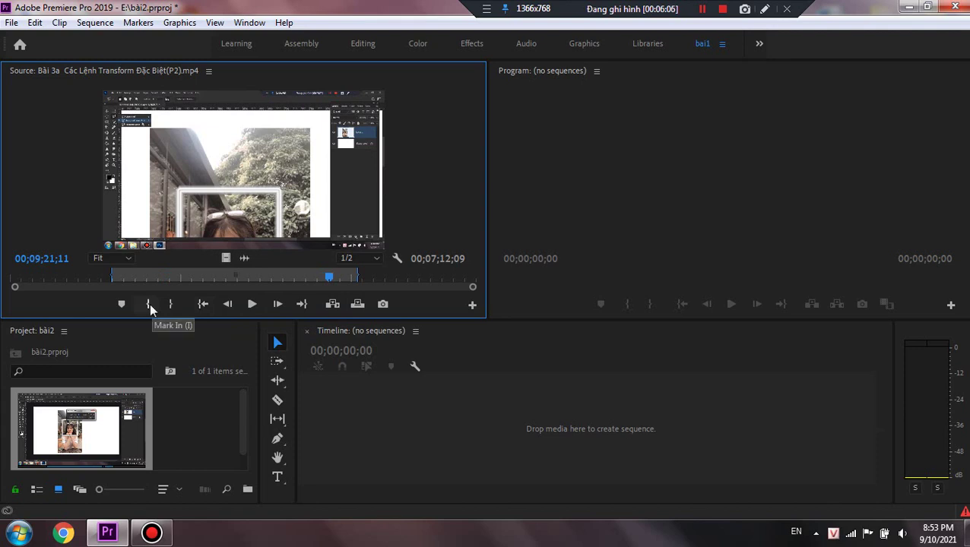
click(201, 304)
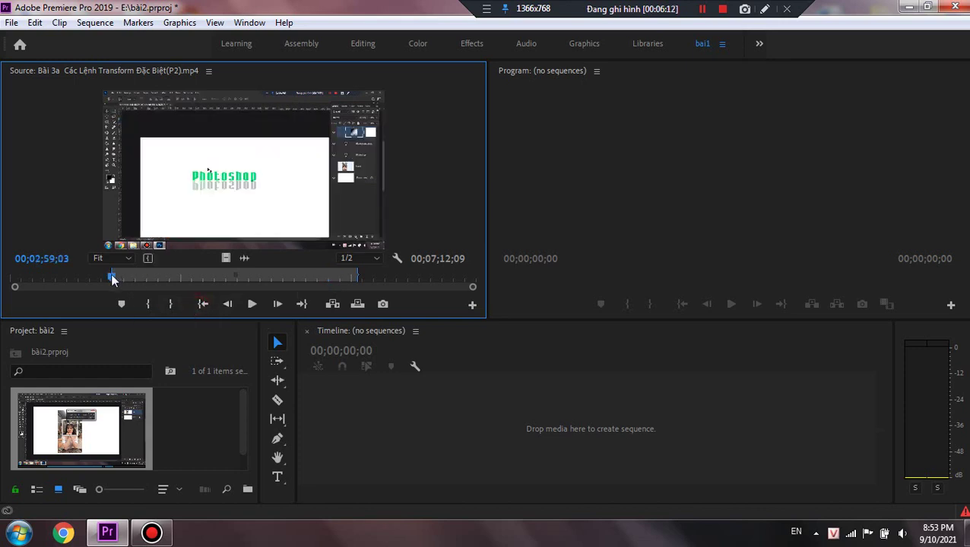
click(301, 304)
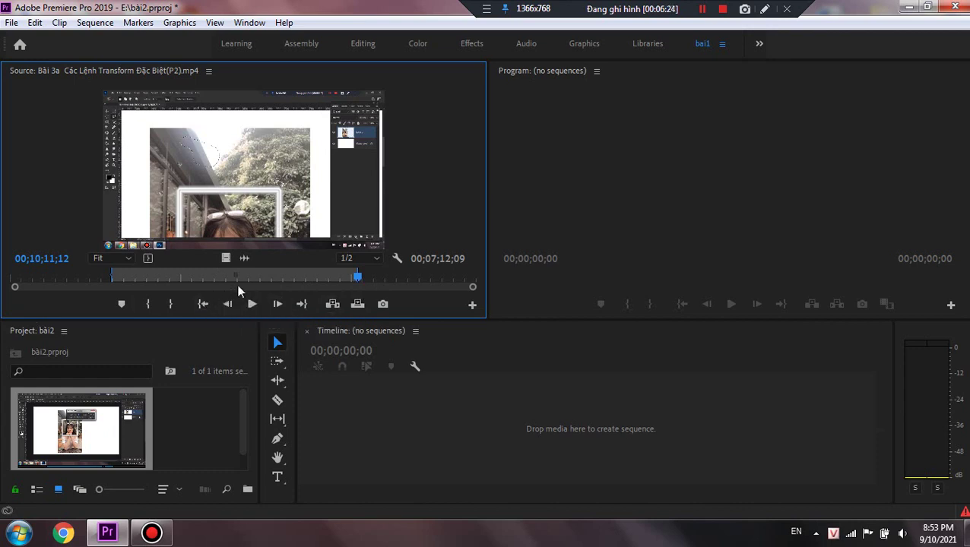
click(351, 282)
drag(351, 283, 288, 277)
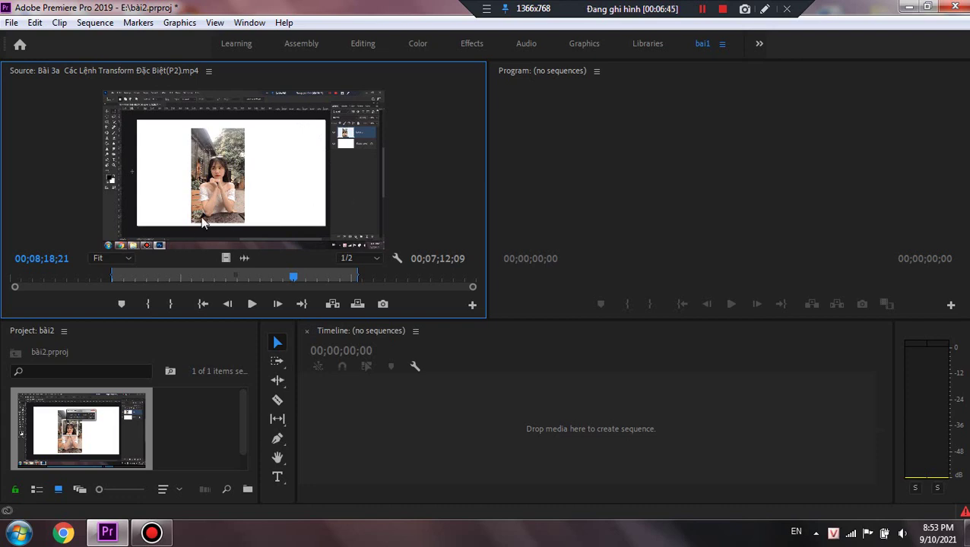
Step: Start exporting the current source frame as ảnh bìa, review the available image formats, and cancel the export
click(382, 304)
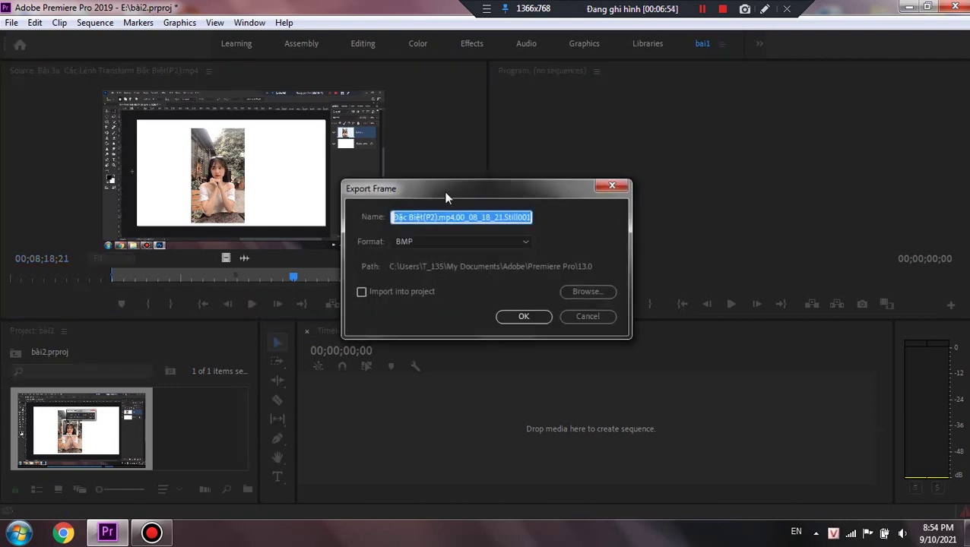
drag(457, 192, 495, 189)
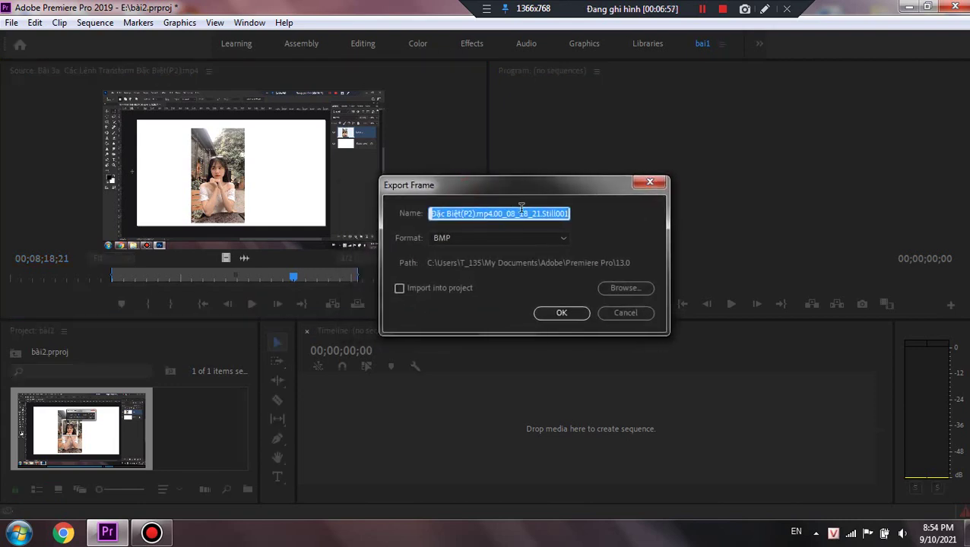
text(ảnh bia)
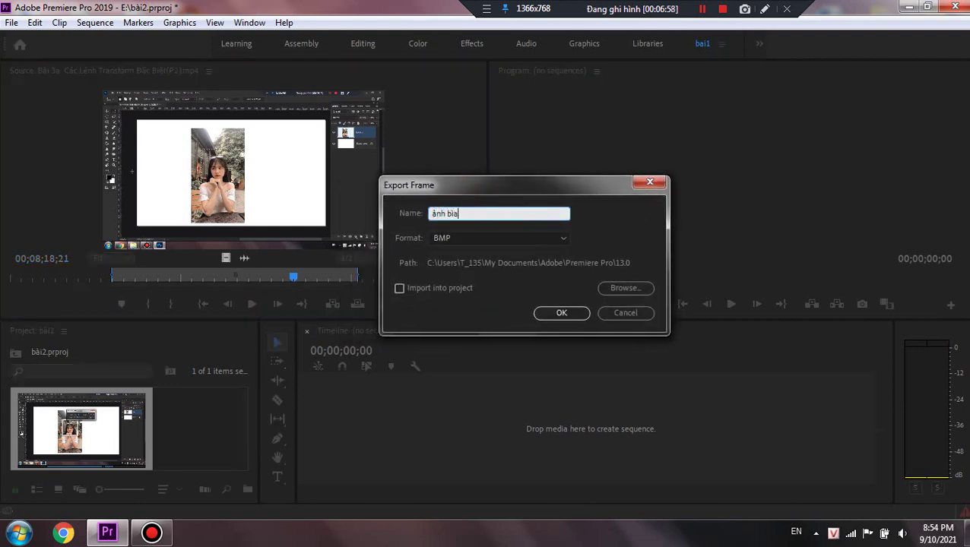
click(492, 242)
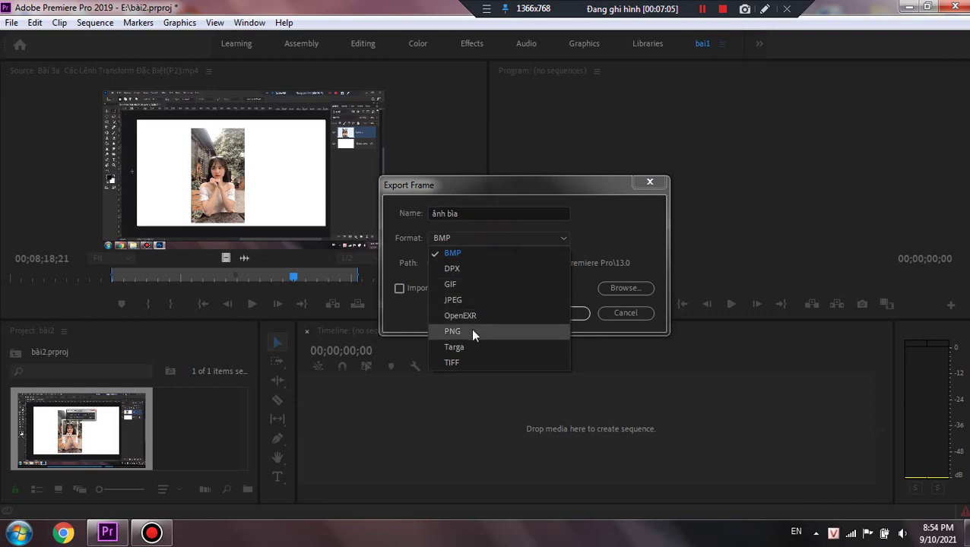
click(635, 239)
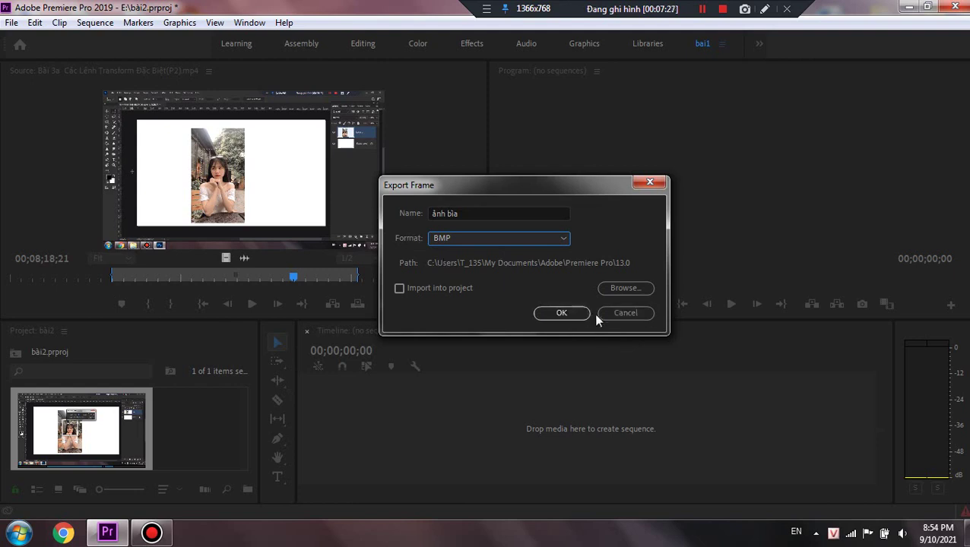
click(622, 314)
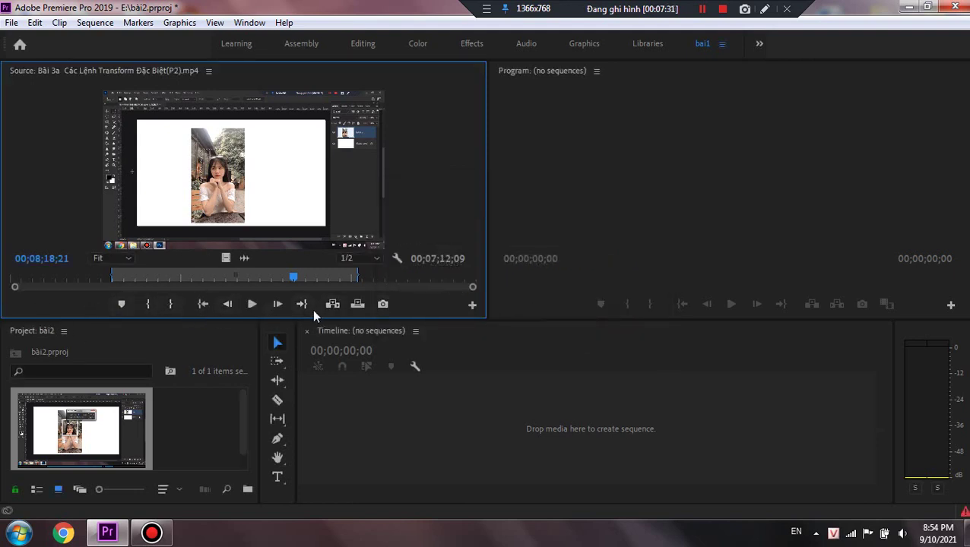
Step: Examine the extra transport controls in the Source Monitor's Button Editor and close it without changes
click(471, 305)
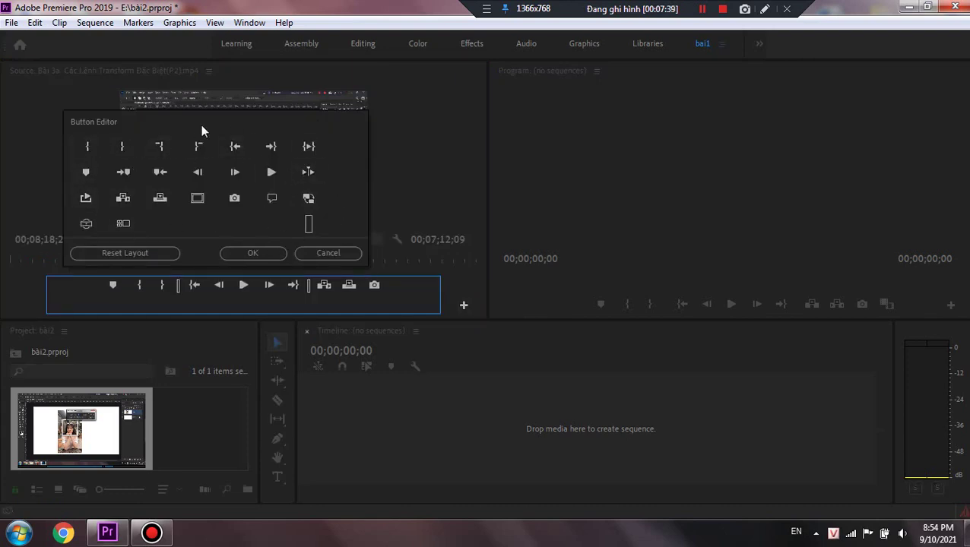
click(464, 306)
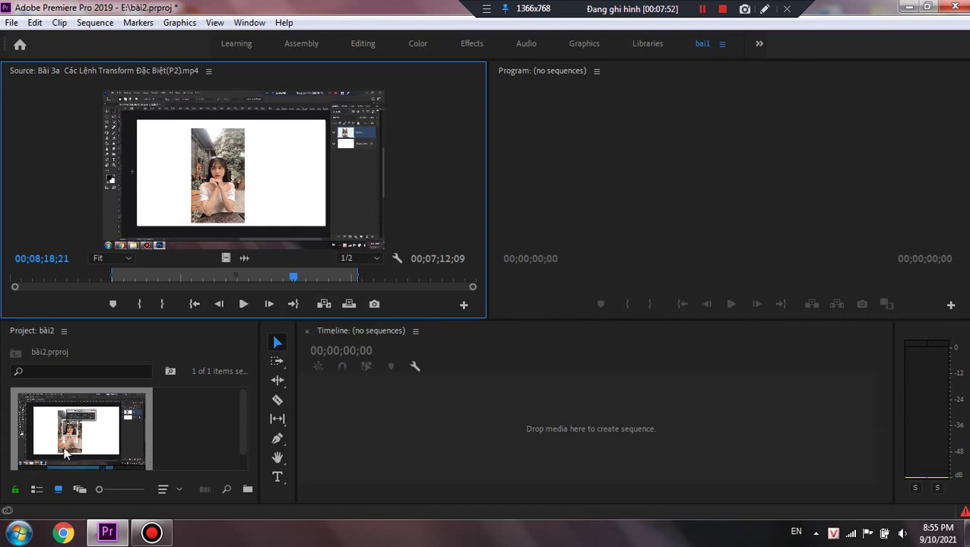
Step: Create a sequence from the marked range of the Bài 3a video by placing the clip in the empty Timeline
click(237, 429)
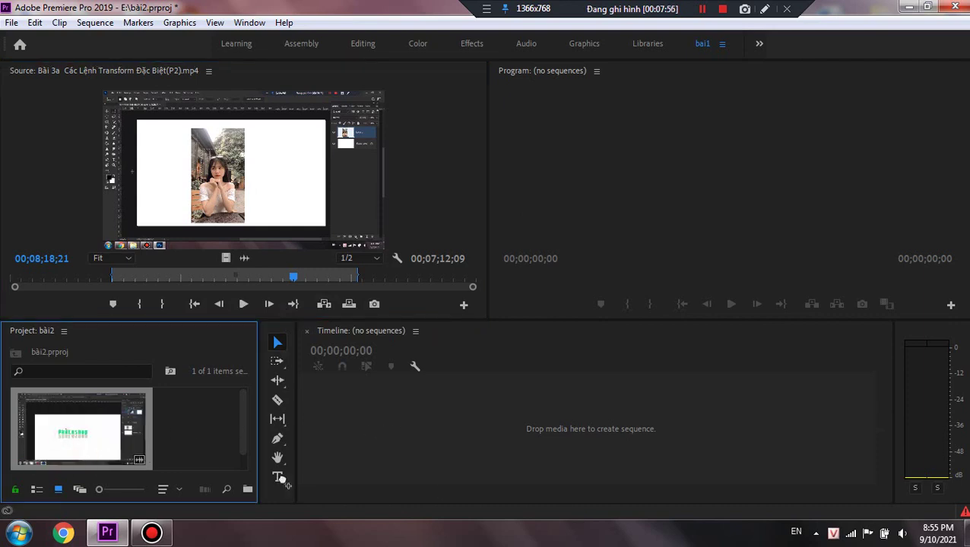
drag(567, 455, 632, 442)
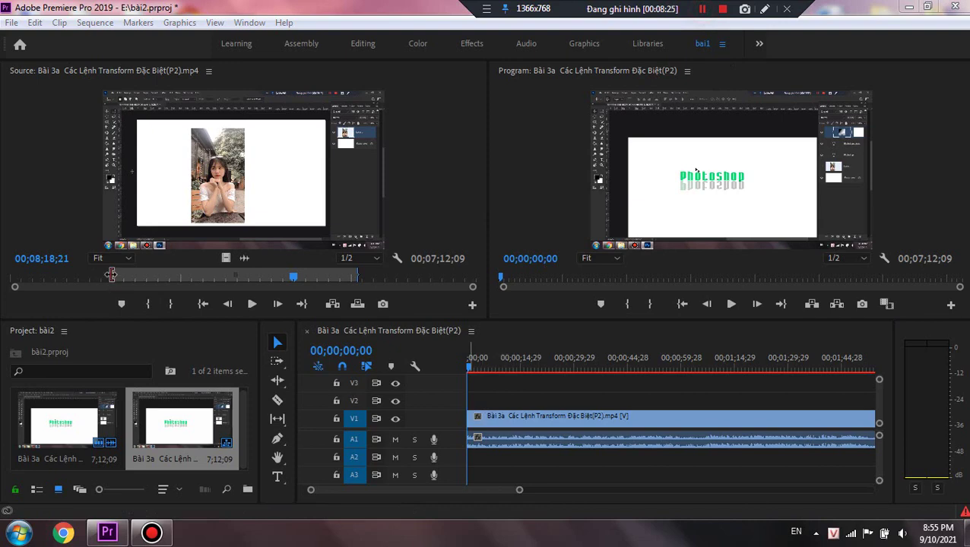
Step: Trim about 4 seconds off the start of the timeline clip and shorten its end to 00;06;03;28
drag(468, 417, 484, 418)
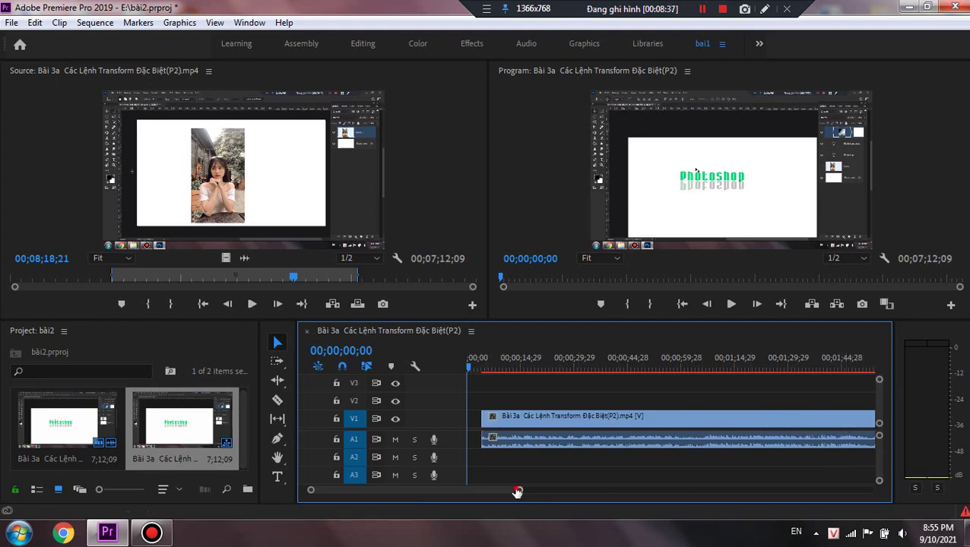
drag(517, 490, 759, 487)
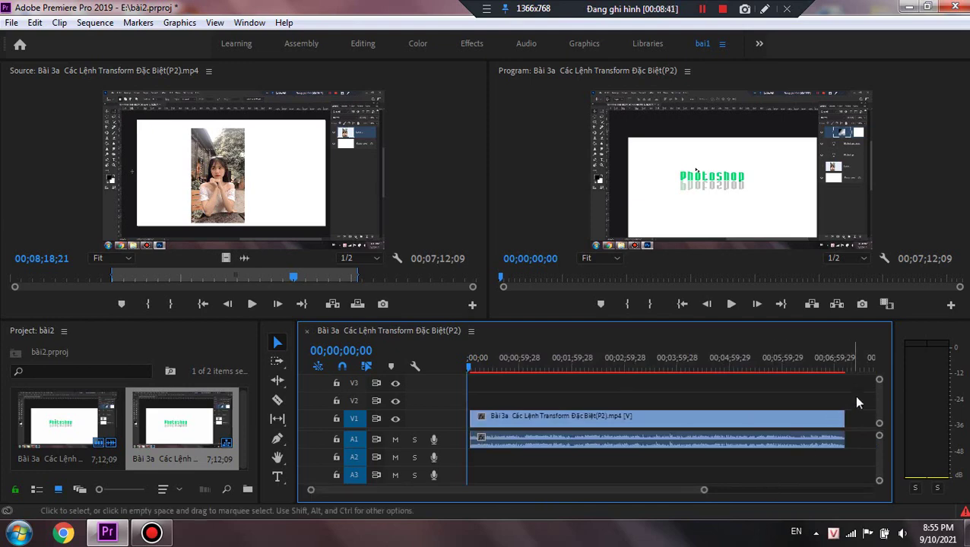
drag(840, 416, 785, 417)
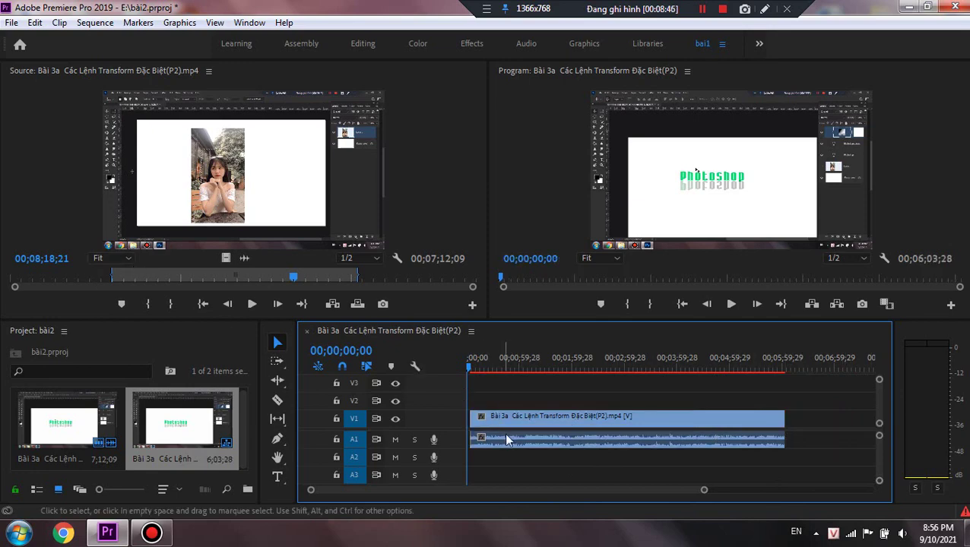
Step: Split the timeline clip into five pieces with the Razor tool at about 0:45, 1:40, 2:55 and 4:35
click(277, 399)
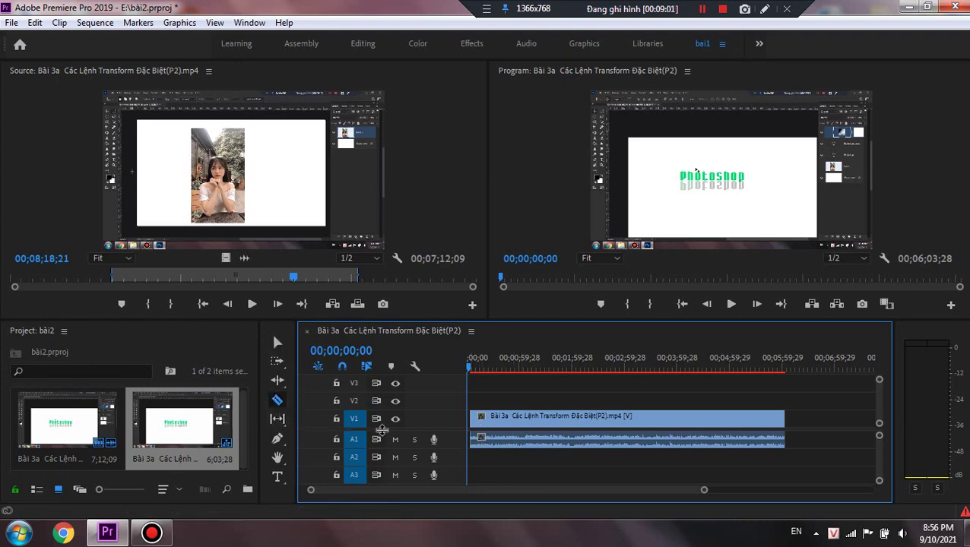
click(508, 419)
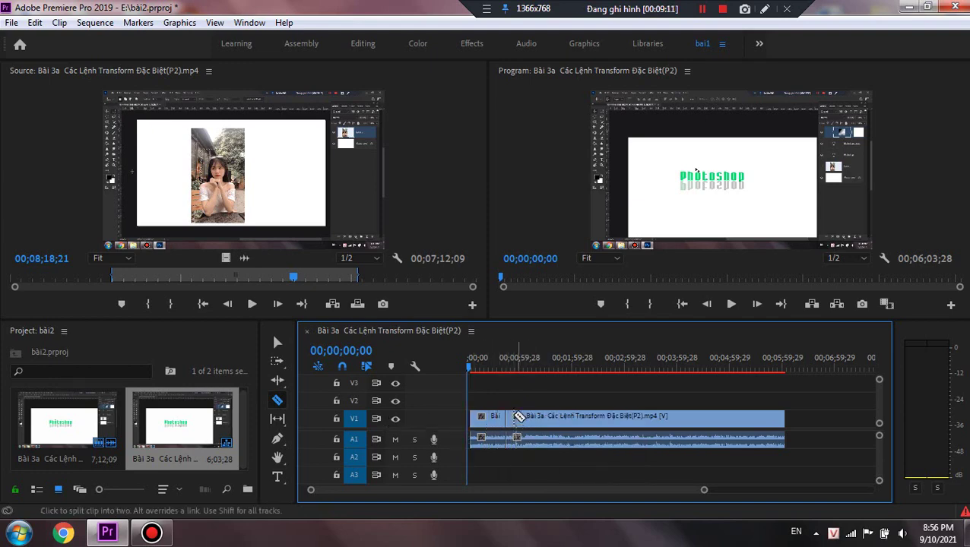
click(555, 419)
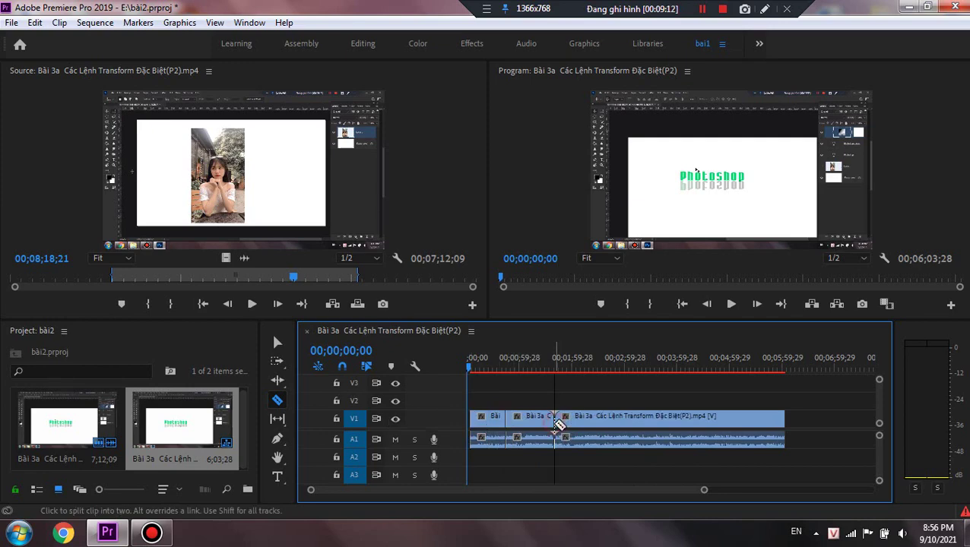
click(621, 419)
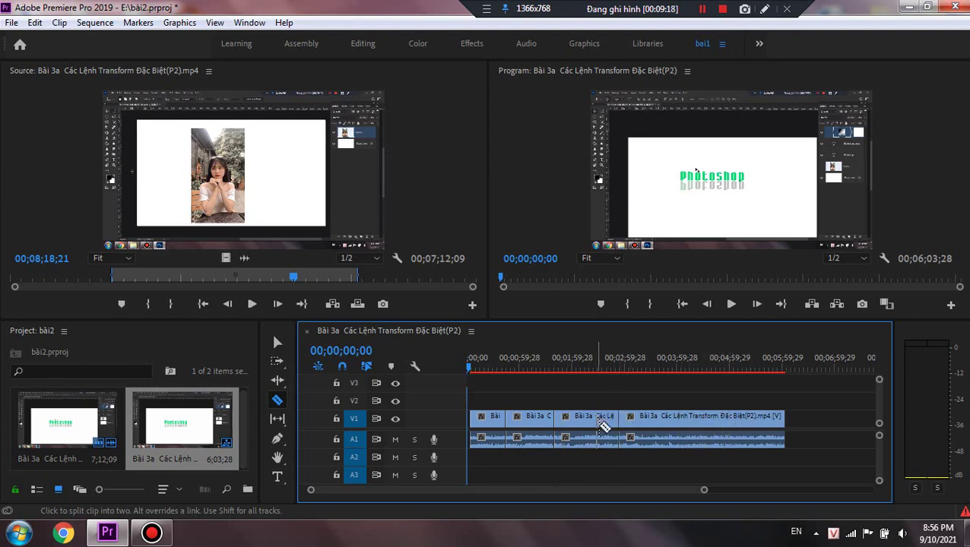
click(712, 430)
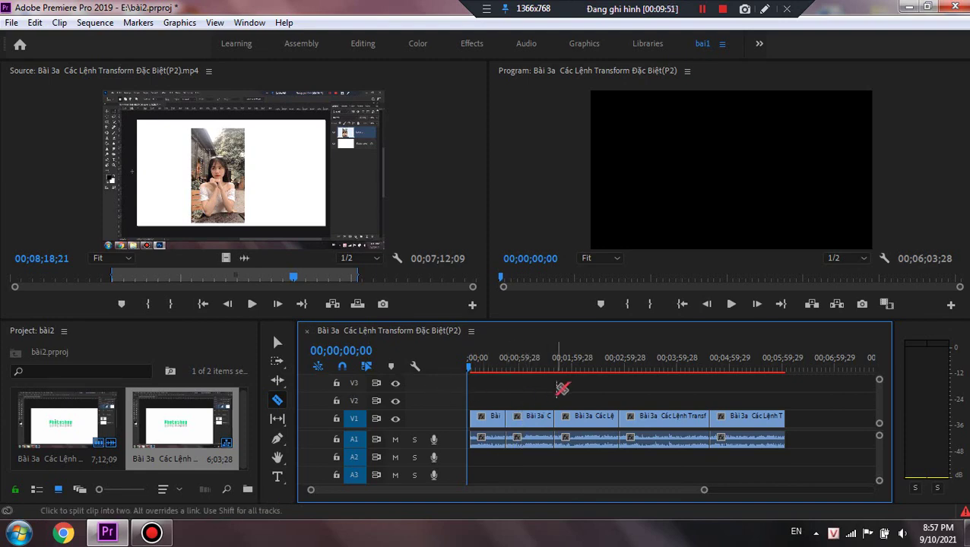
Step: Move the five clip pieces about 17 seconds later one by one, starting with the last, keeping them adjacent
click(278, 343)
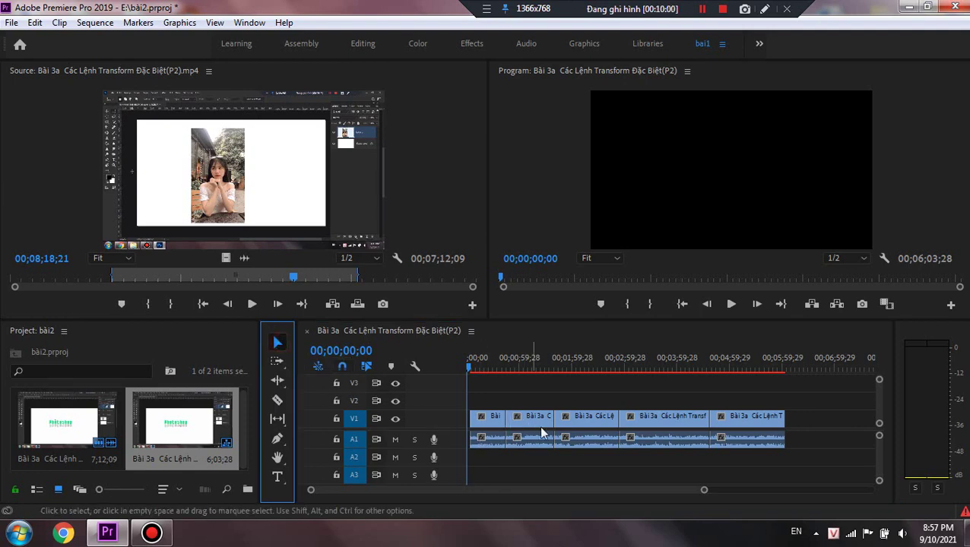
click(770, 424)
drag(768, 424, 783, 424)
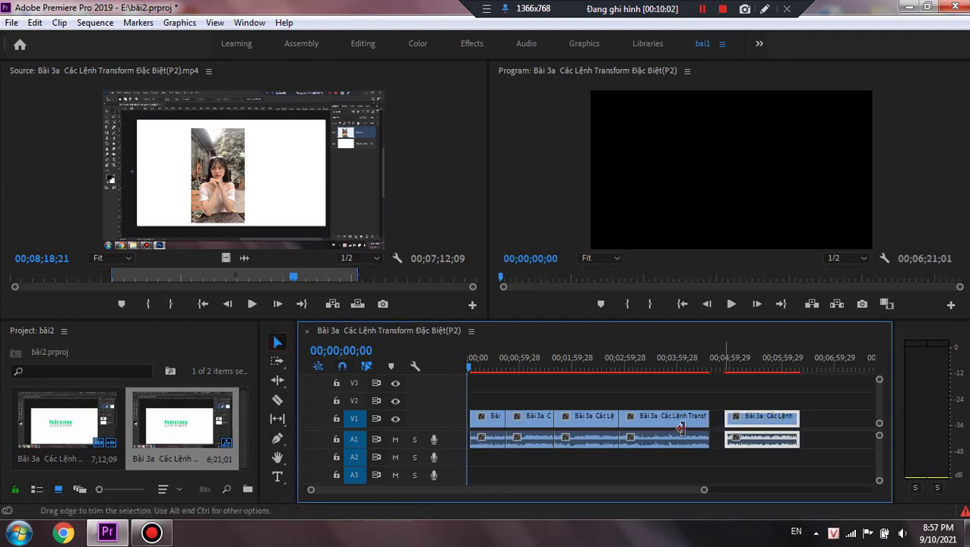
drag(678, 422, 697, 423)
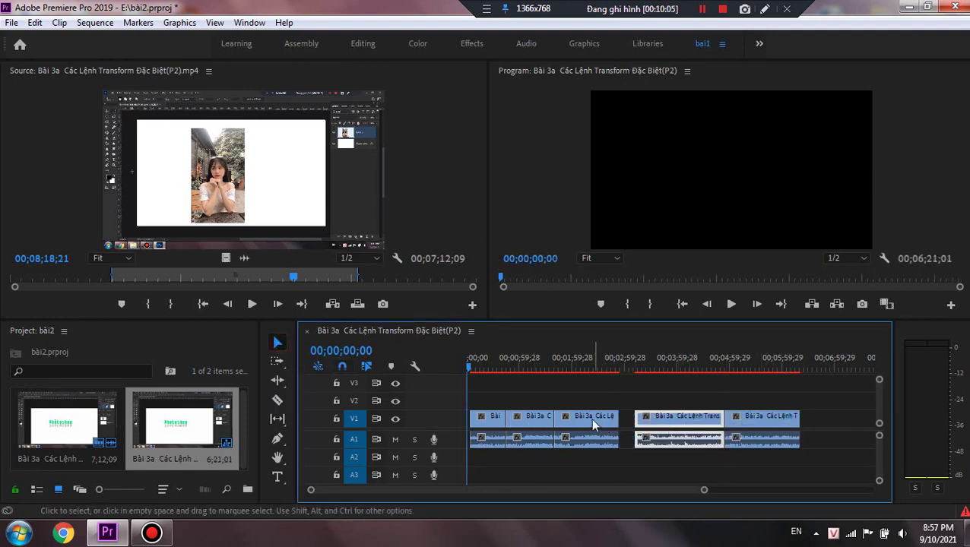
drag(590, 418, 606, 417)
drag(532, 417, 547, 417)
drag(485, 420, 501, 420)
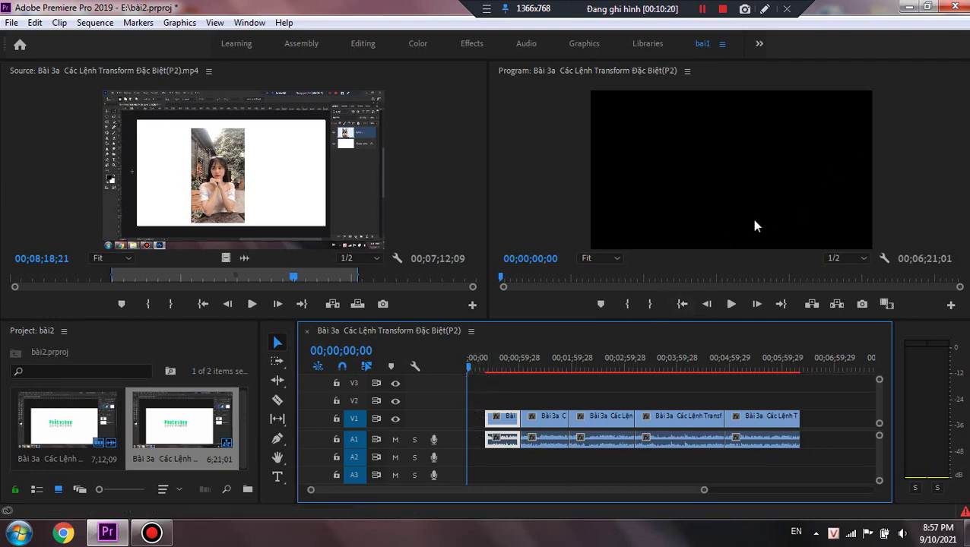
Step: Ripple delete the empty gap before the first clip on V1
click(476, 423)
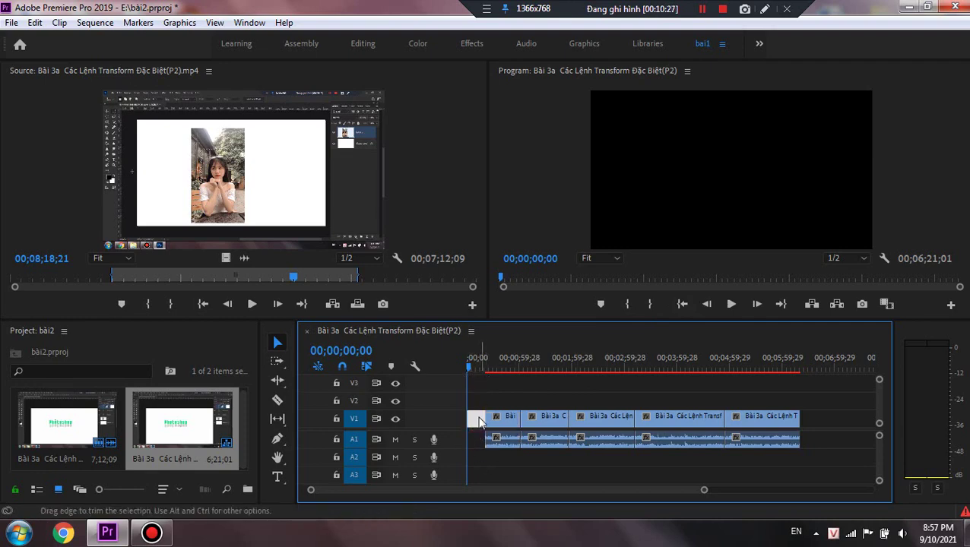
right_click(479, 423)
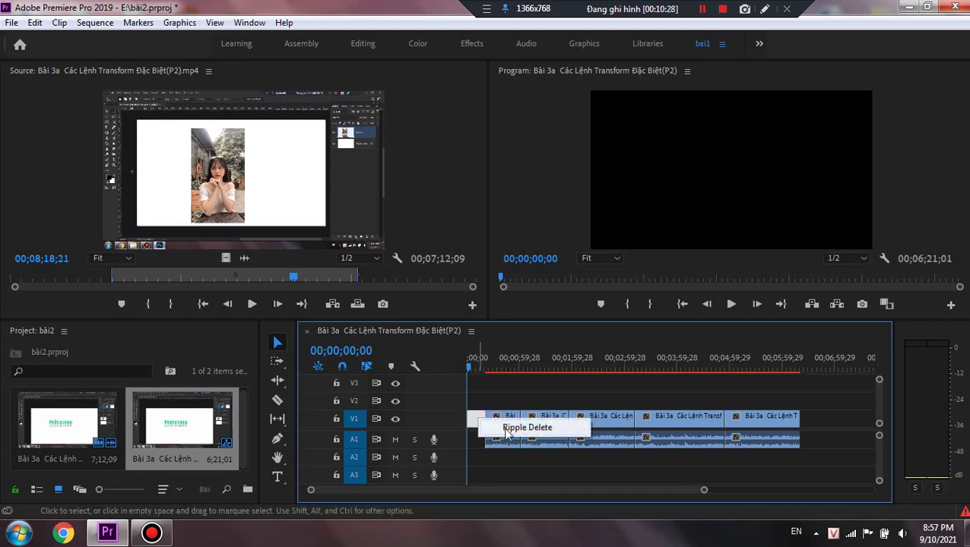
click(540, 430)
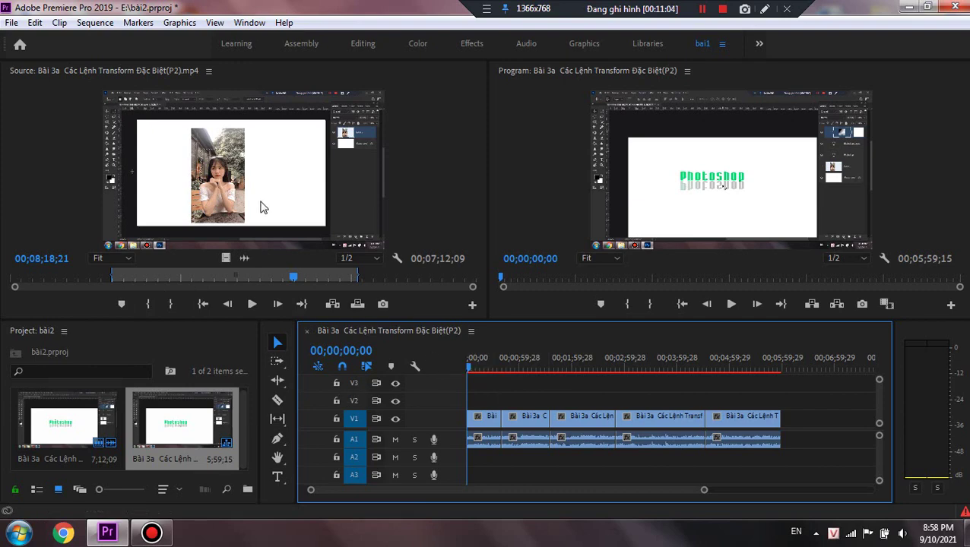
Step: Insert the marked source range at the start of the sequence and return the source playhead near In and the timeline playhead to 00;00;00;00
click(332, 304)
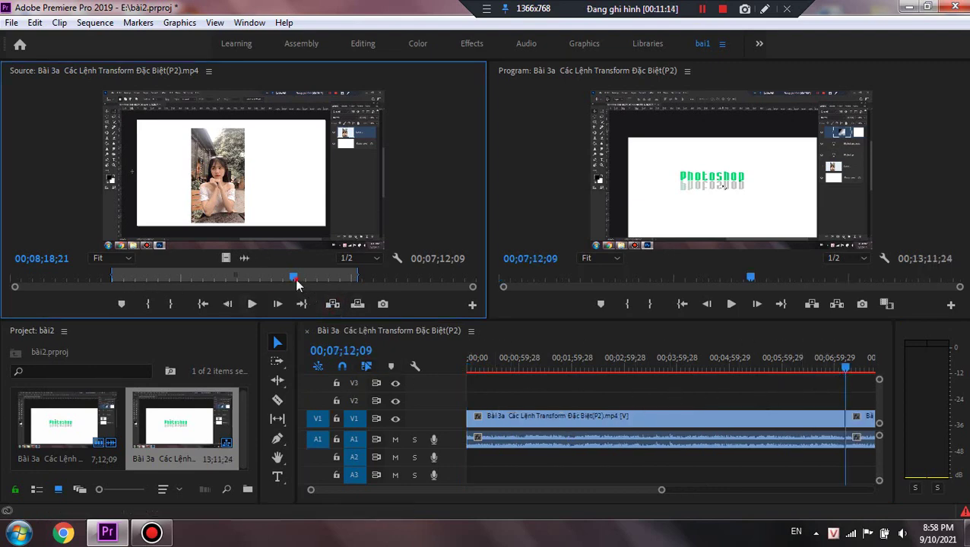
drag(295, 279, 114, 279)
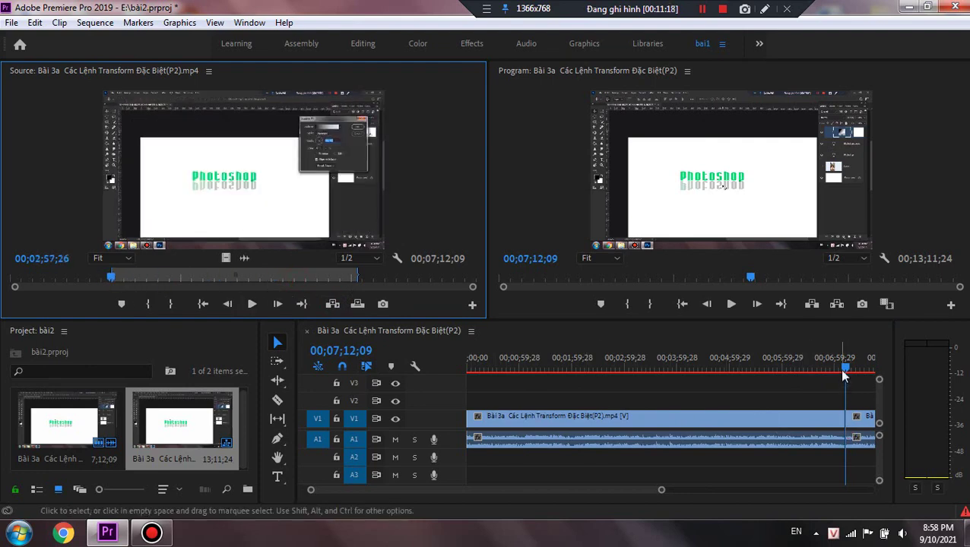
click(719, 377)
key(Home)
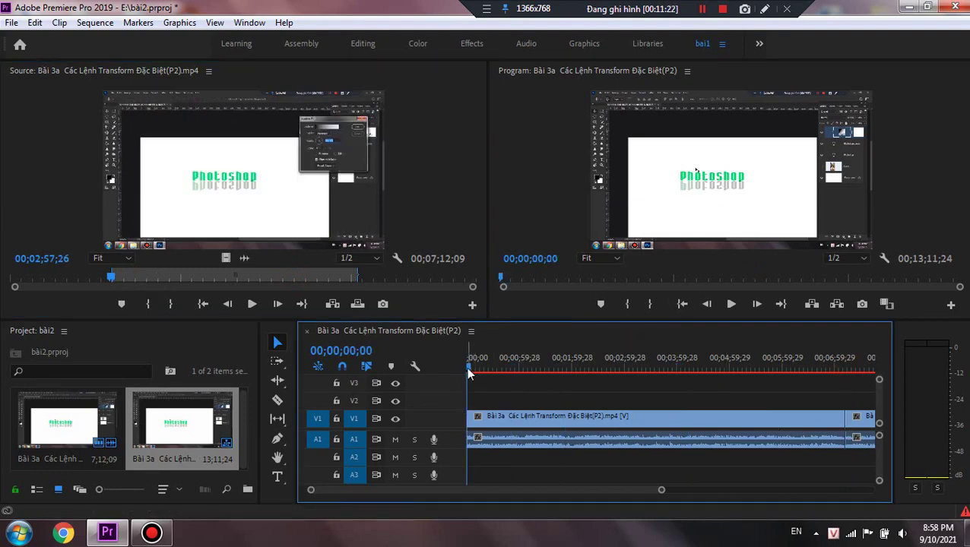
Step: Undo the last insert at the start of the sequence, keeping the timeline playhead at 00;00;00;00
mouse_move(471, 376)
mouse_down()
mouse_move(487, 371)
mouse_move(469, 371)
mouse_up()
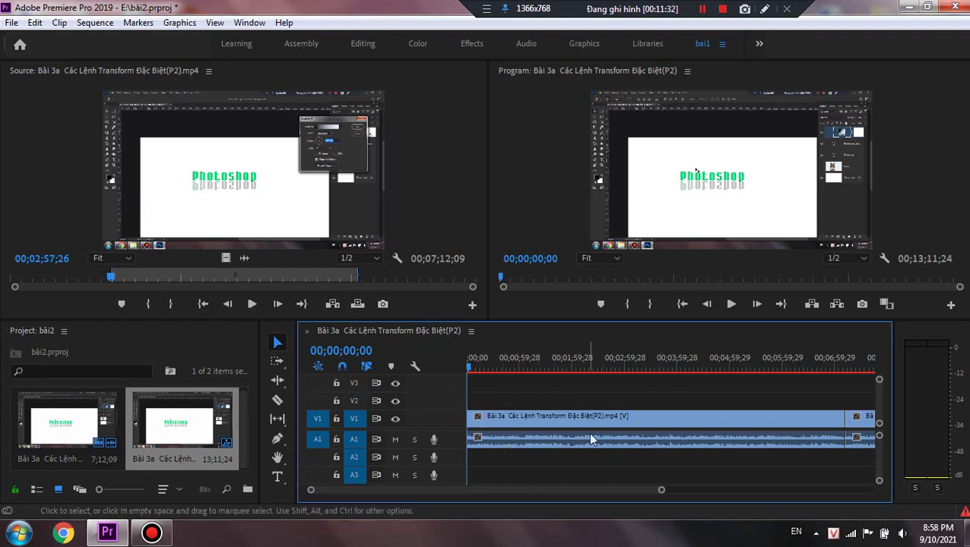
key(ctrl+z)
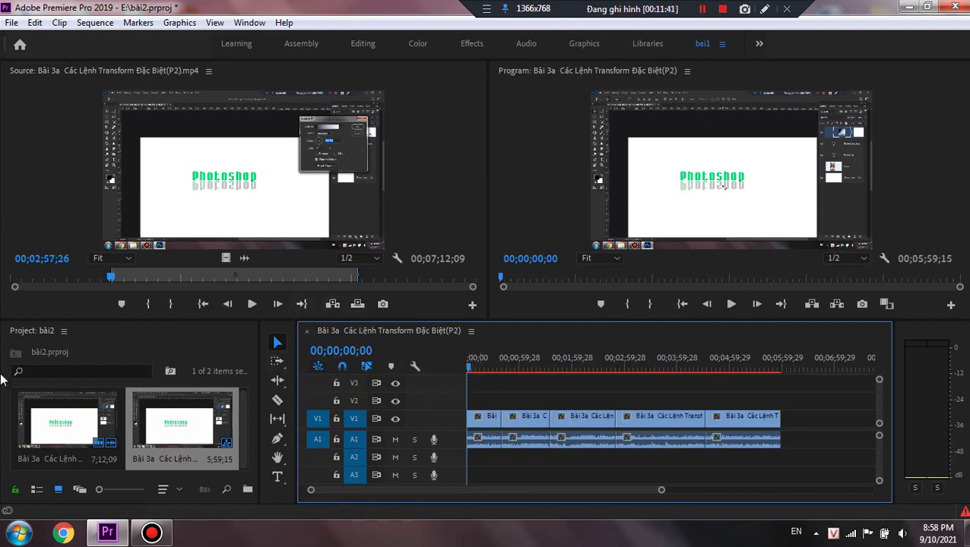
Step: Try overwriting the sequence from 00;00;00;00 with the marked source range twice, undoing each attempt
click(356, 311)
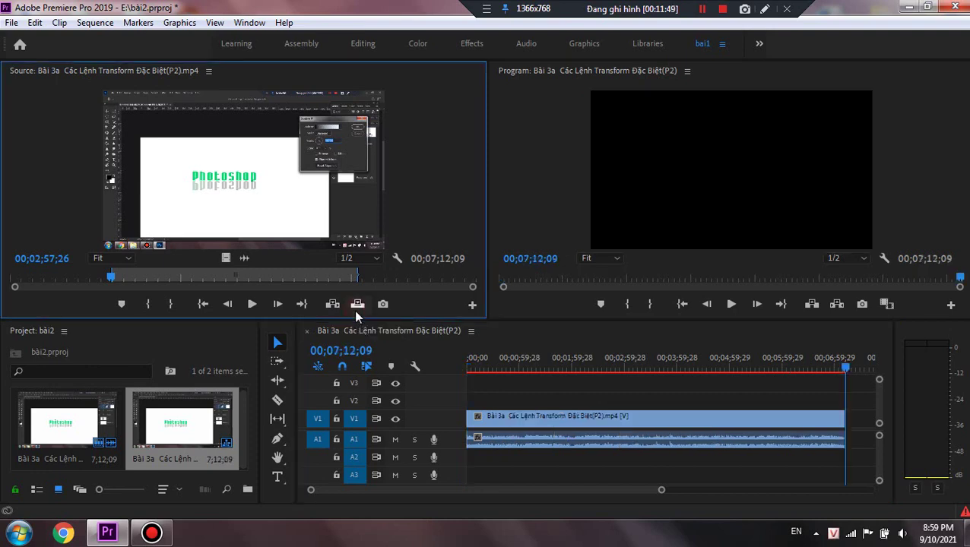
key(ctrl+z)
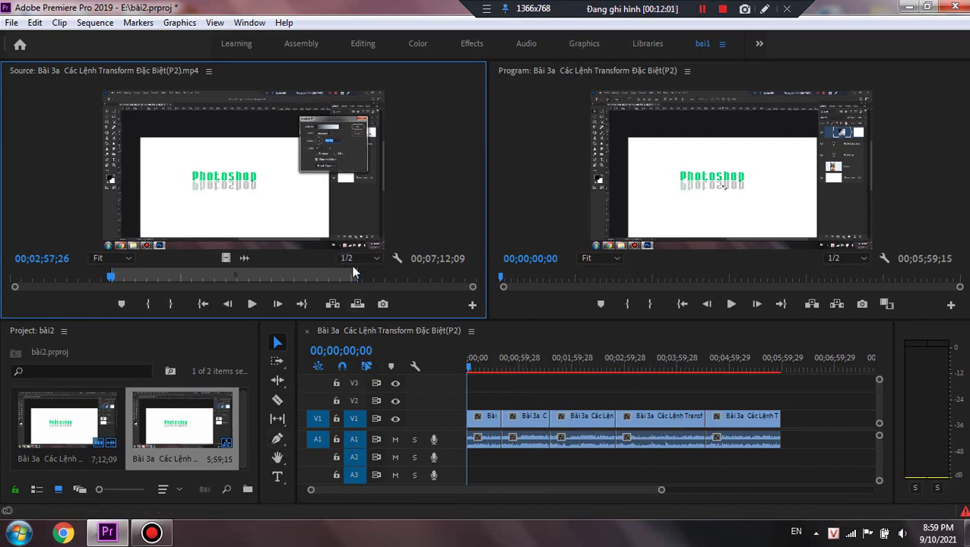
click(357, 304)
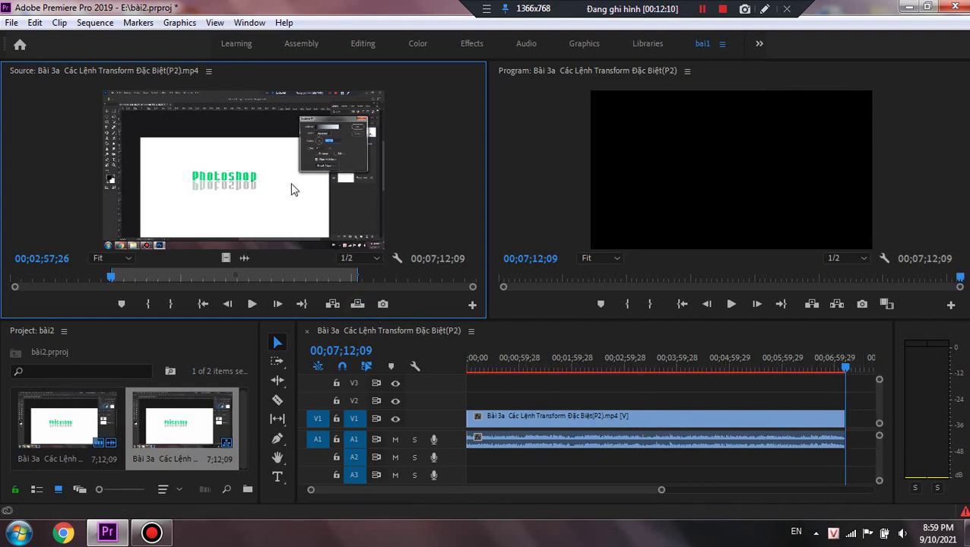
key(ctrl+z)
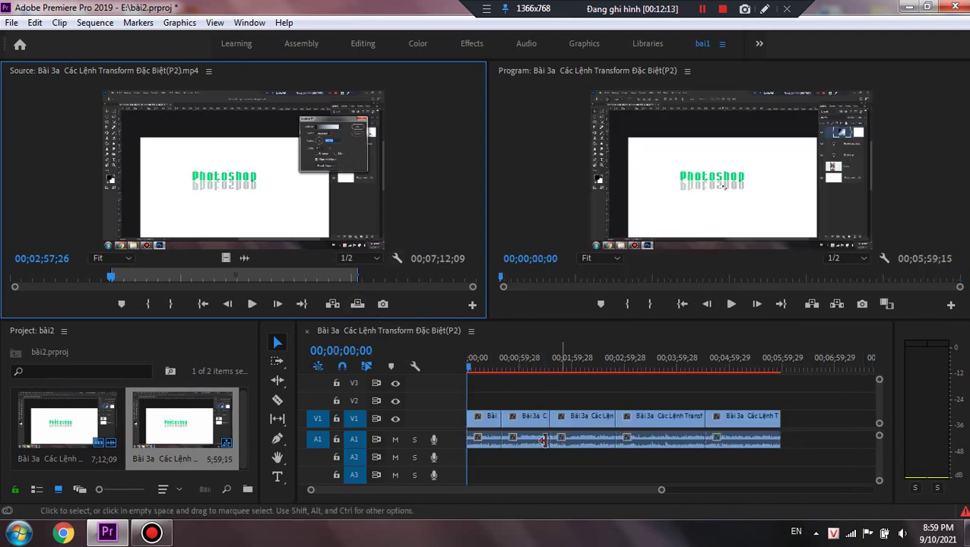
Step: Try overwriting the sequence from 00;00;56;27 with the marked source range, and undo the overwrite
drag(469, 371, 514, 373)
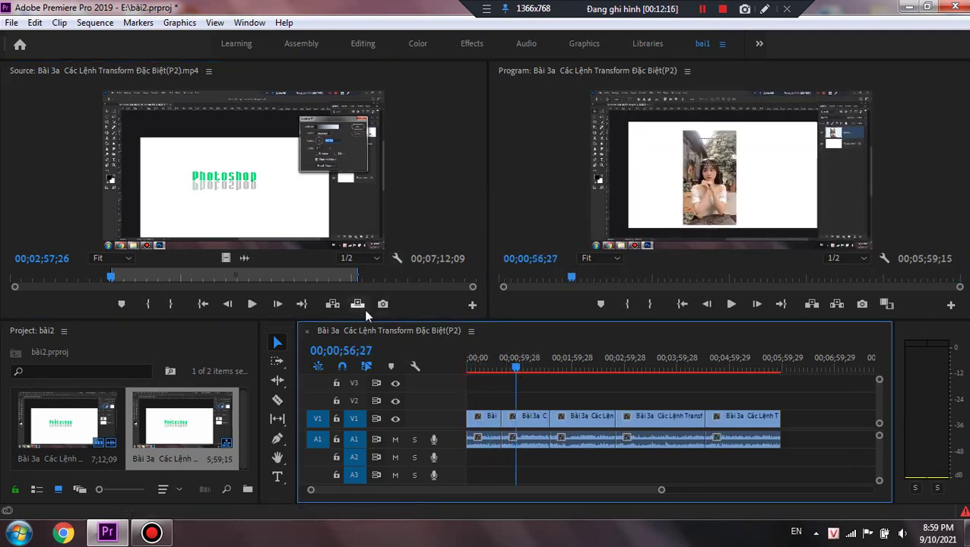
click(359, 304)
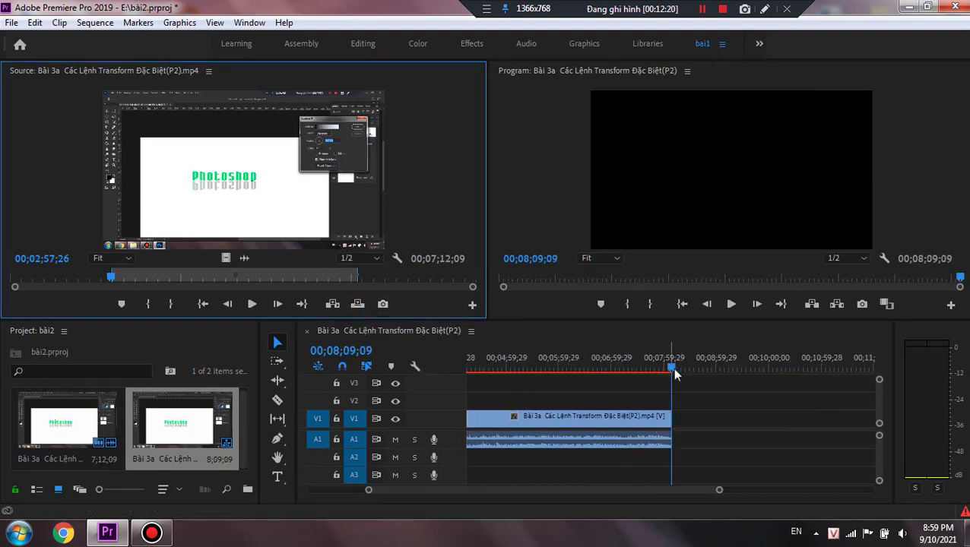
key(ctrl+z)
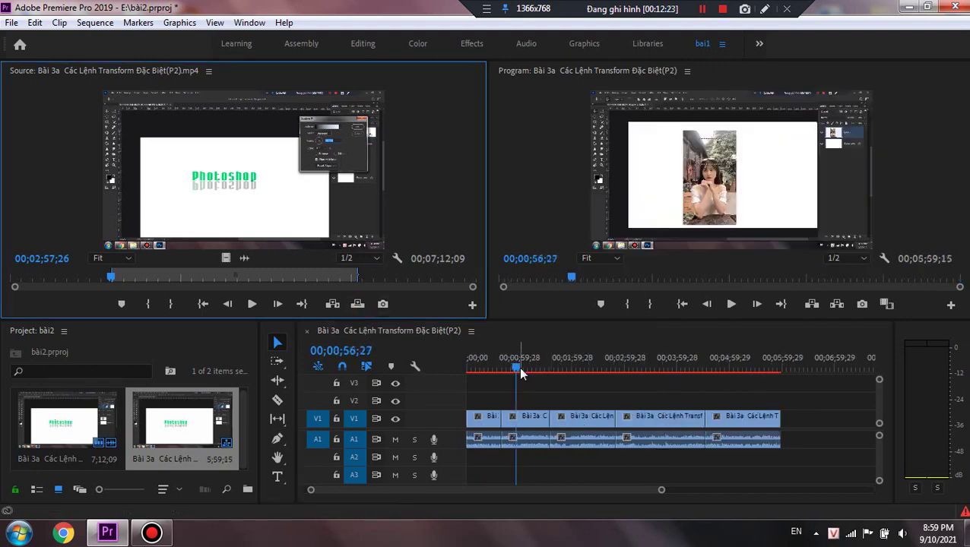
Step: Overwrite the marked source range into the sequence at 00;06;09;17, after the last clip, and return the timeline playhead to 00;00;00;00
drag(521, 373, 602, 372)
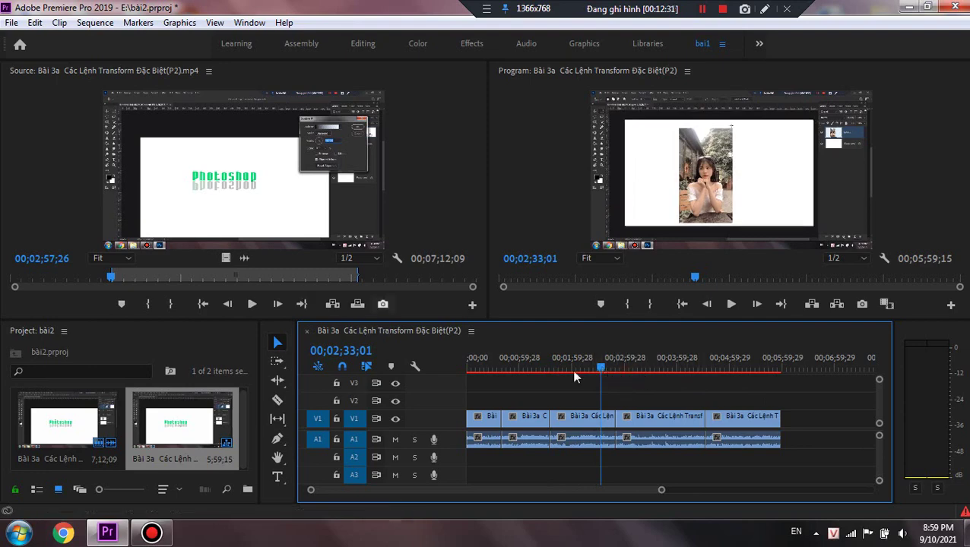
drag(604, 368, 790, 376)
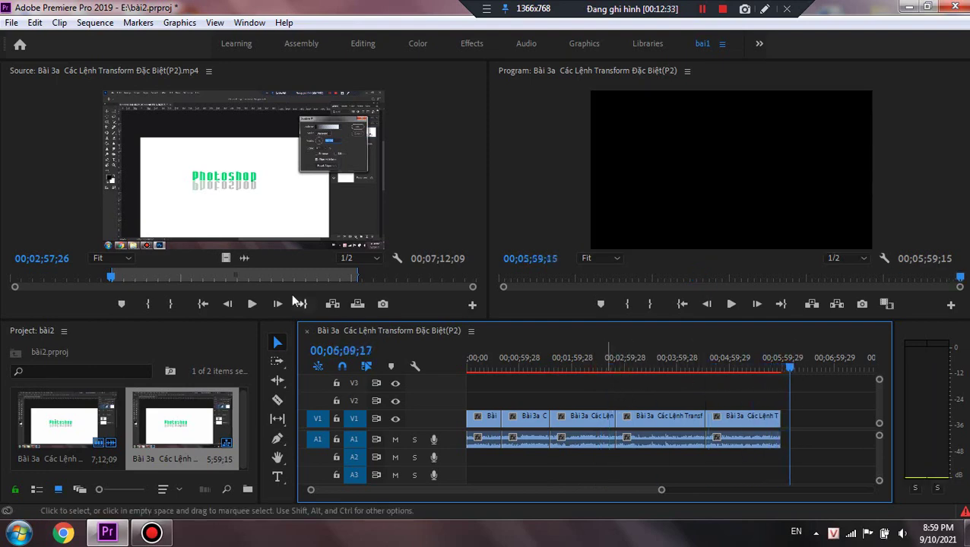
click(356, 304)
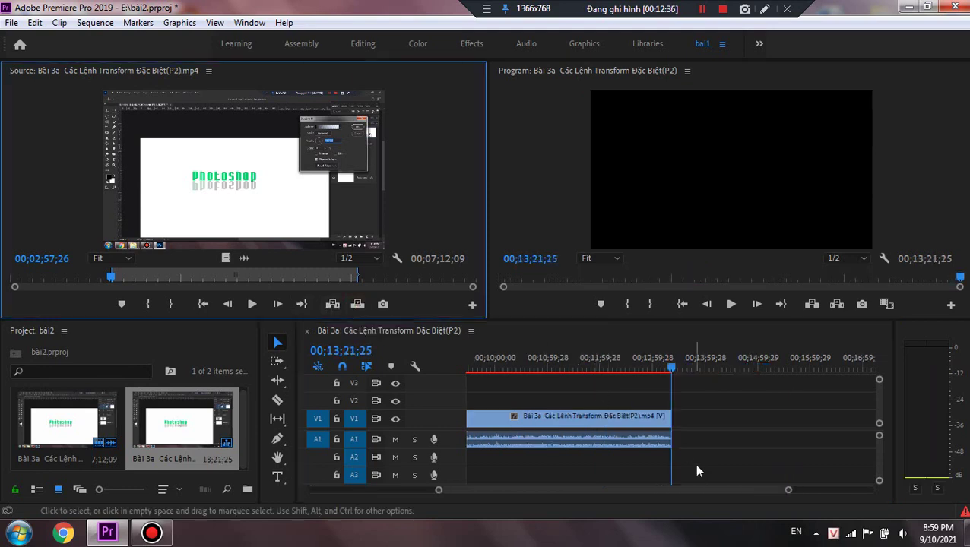
click(661, 490)
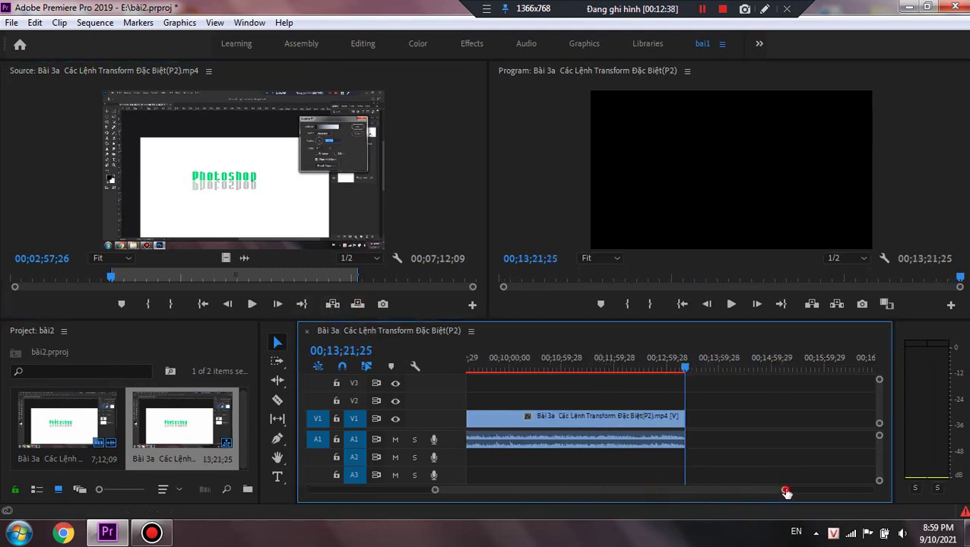
drag(785, 490, 875, 491)
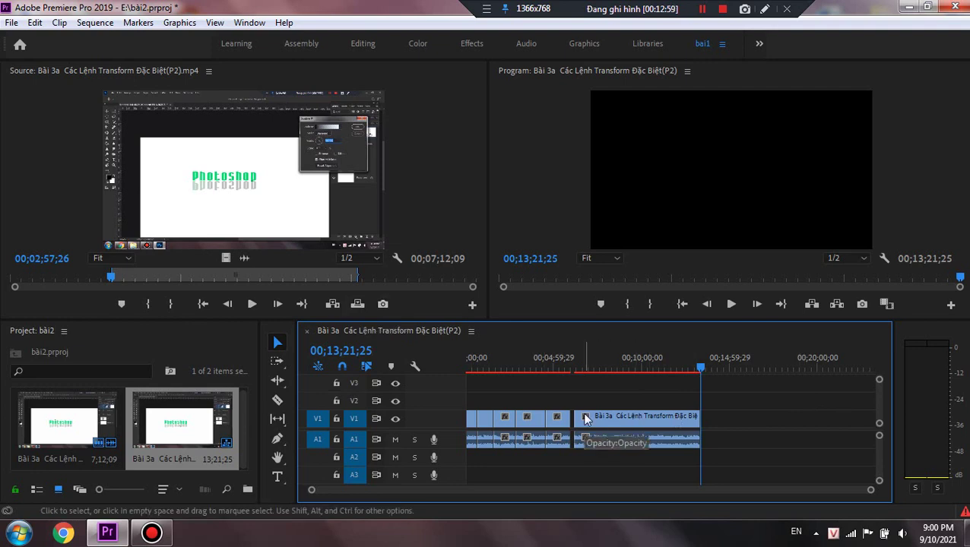
drag(701, 367, 461, 371)
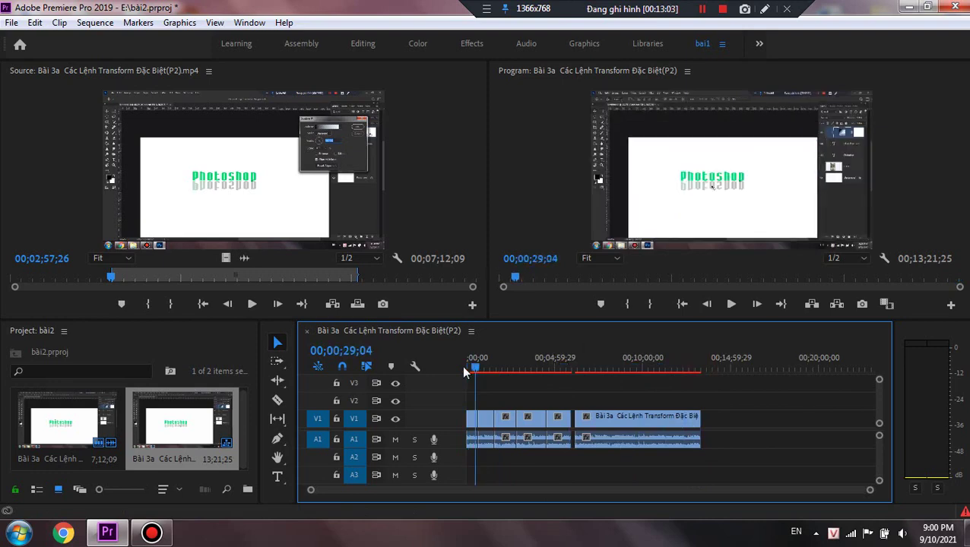
click(249, 22)
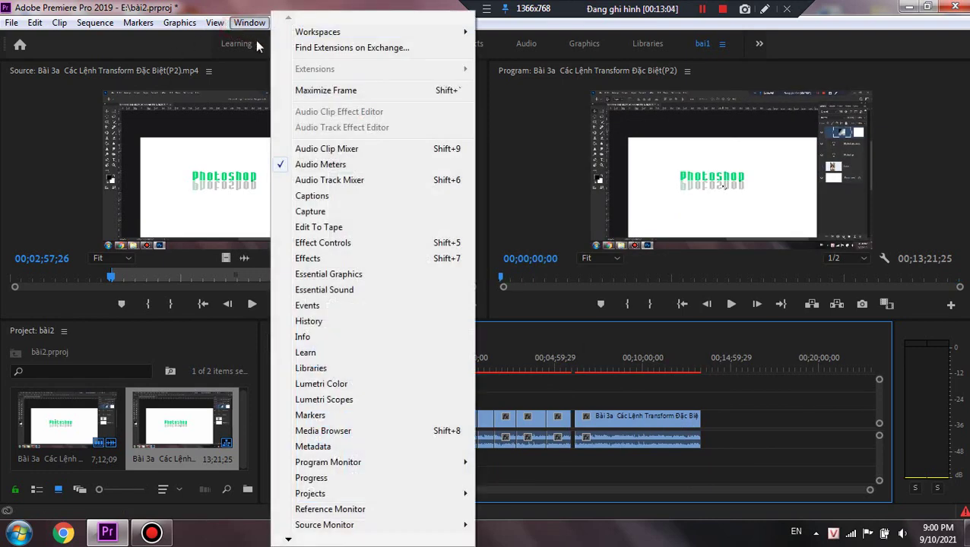
mouse_move(308, 38)
click(249, 22)
click(11, 22)
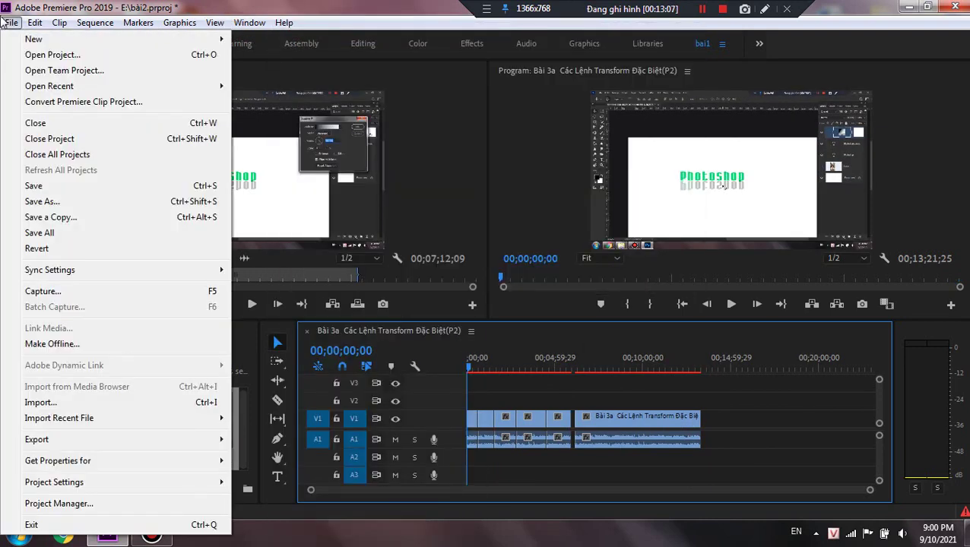
mouse_move(187, 44)
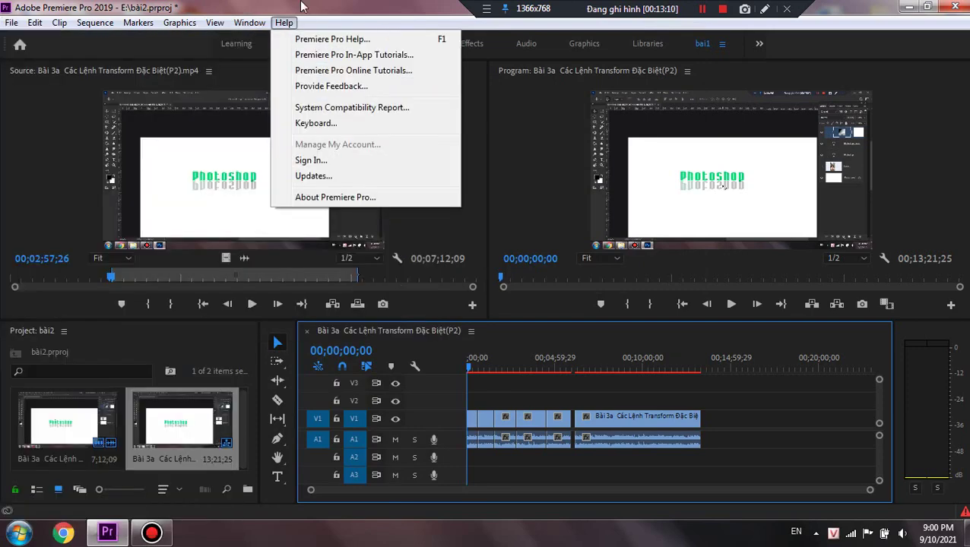
click(284, 22)
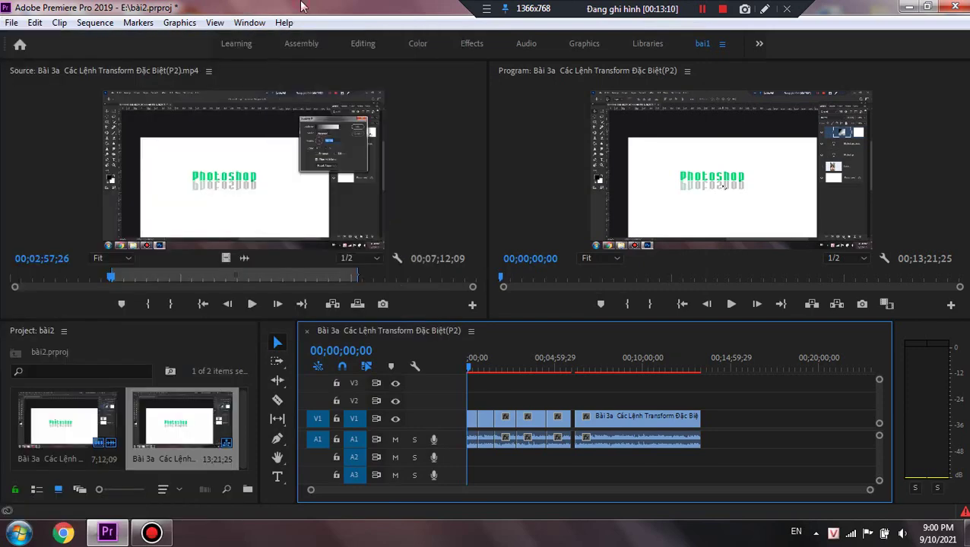
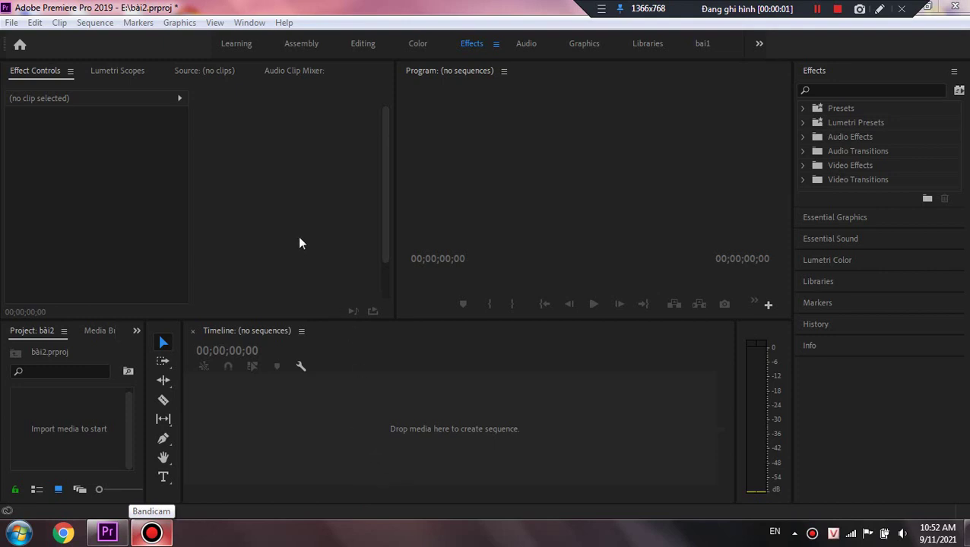
click(297, 238)
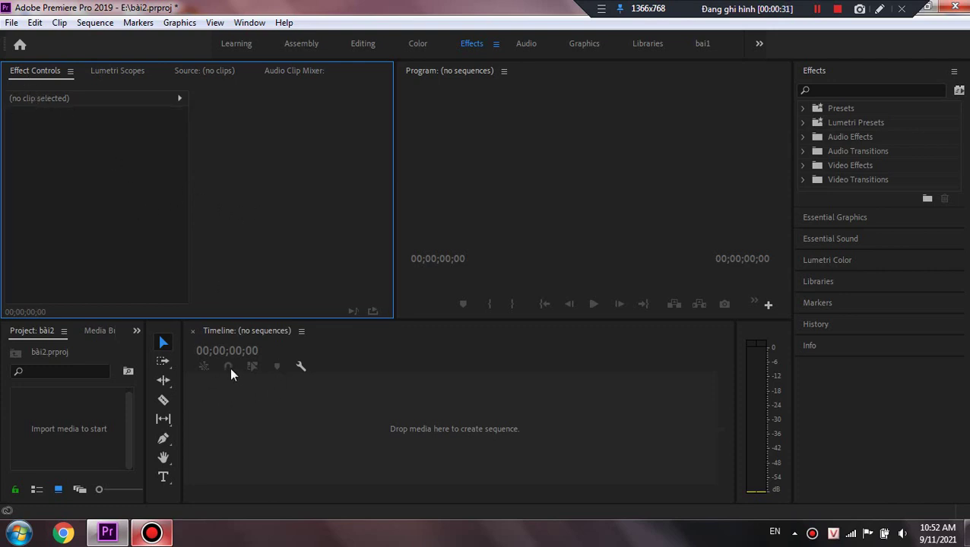
right_click(95, 417)
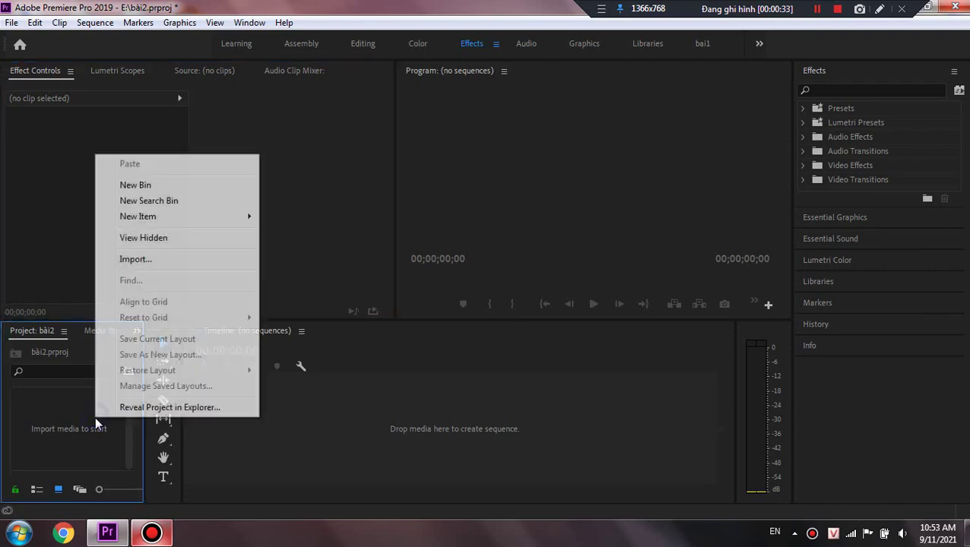
click(168, 260)
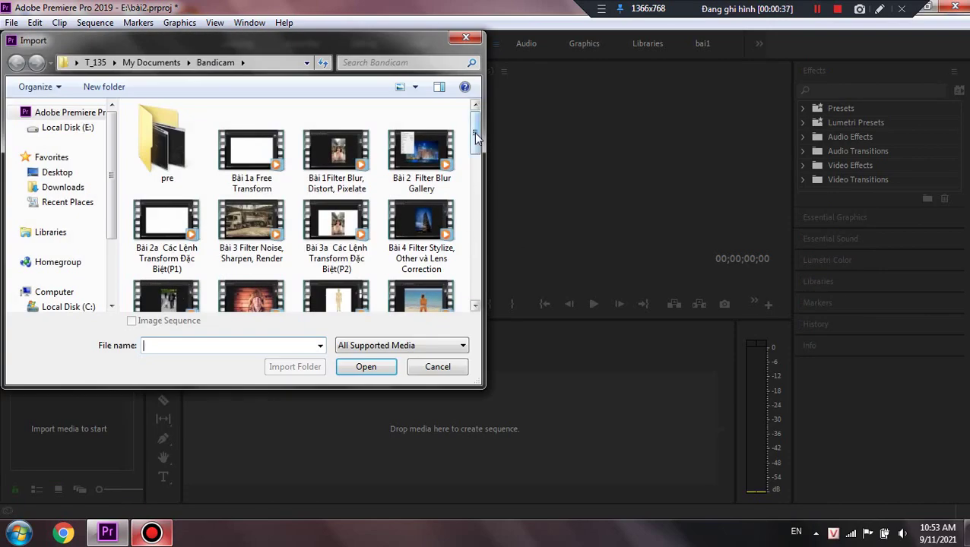
click(472, 302)
scroll(335, 197, up, 5)
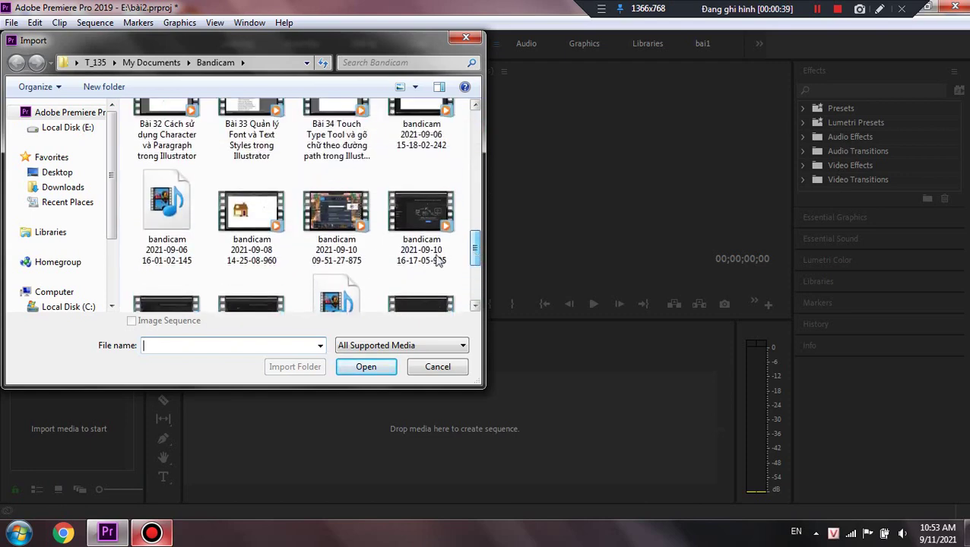
click(252, 220)
click(366, 367)
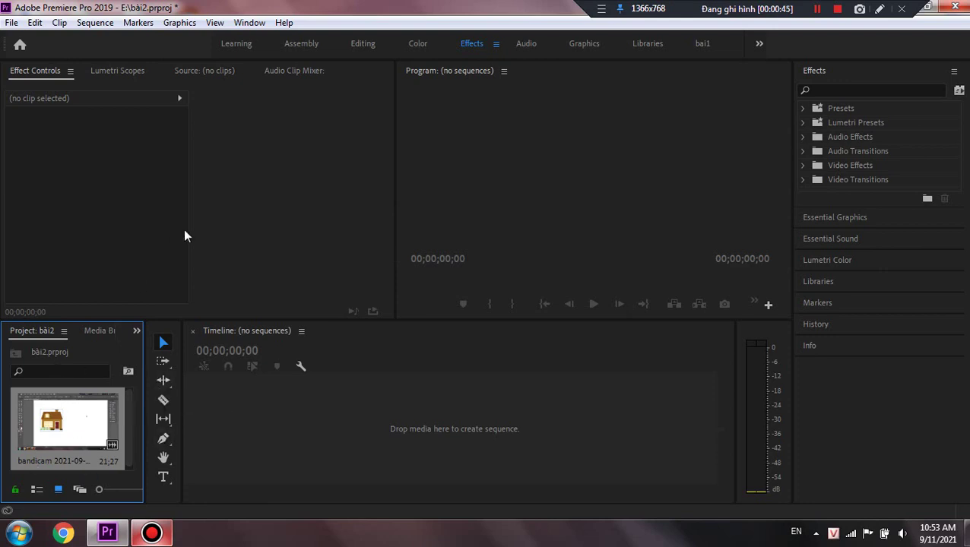
Step: Create a sequence from the imported bandicam video in the empty timeline and select its clip on V1
drag(78, 427, 312, 442)
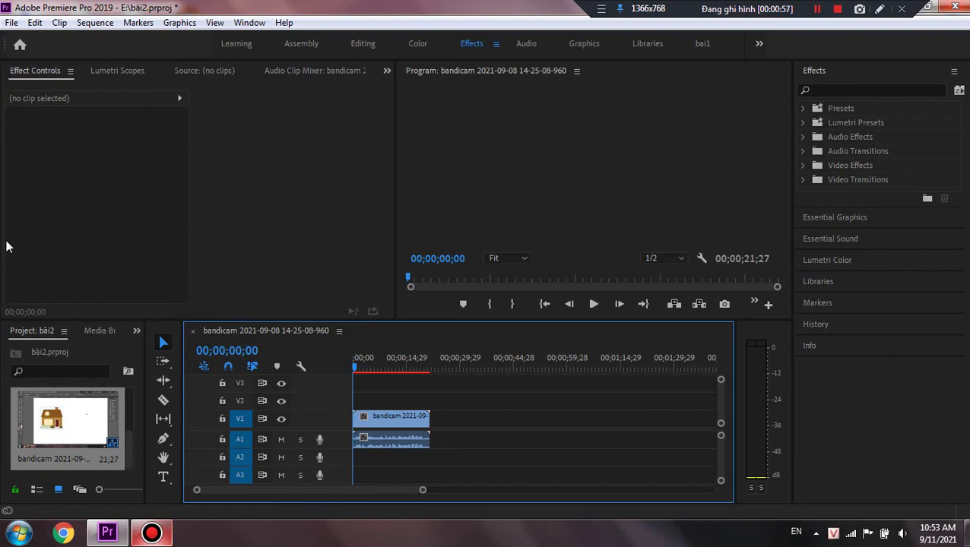
click(387, 420)
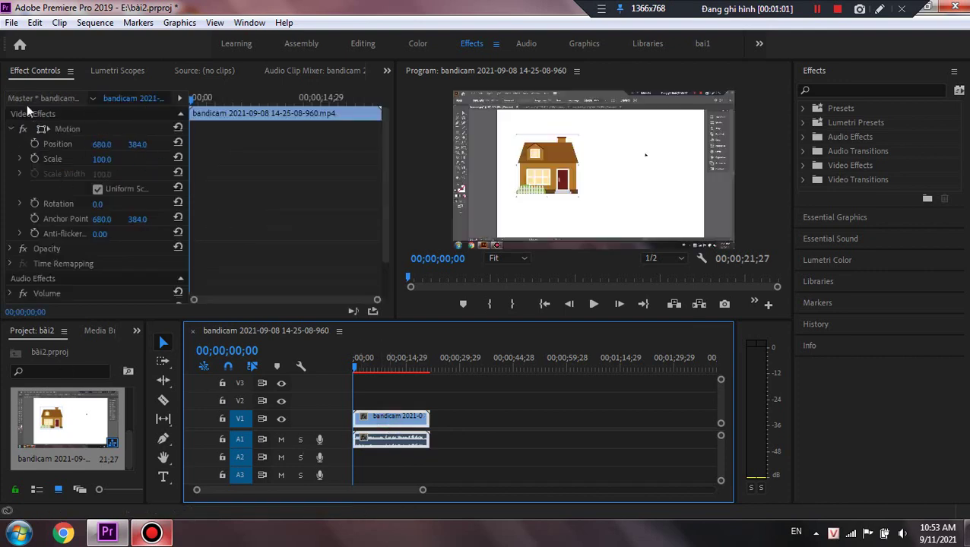
Step: View the Audio Clip Mixer and the Source monitor, and return to the Effect Controls
click(386, 71)
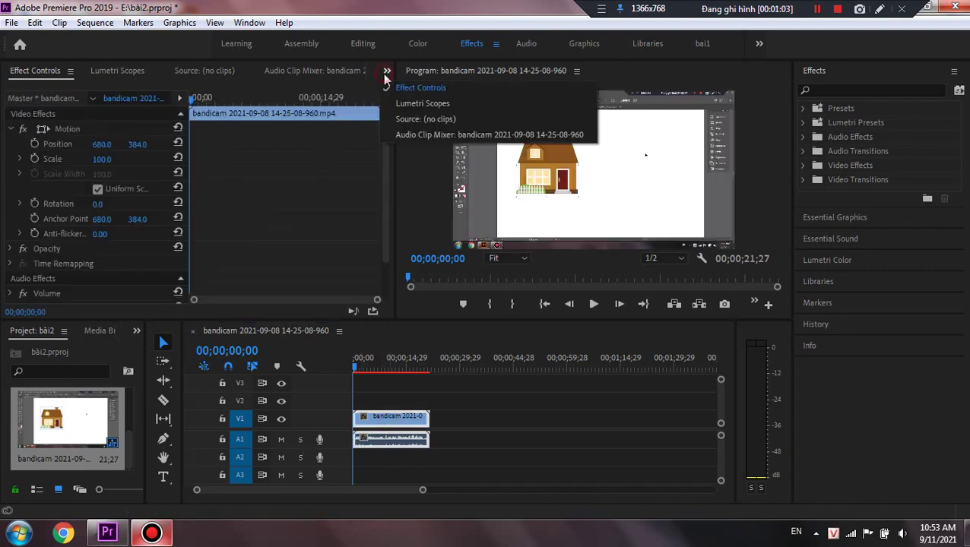
click(417, 135)
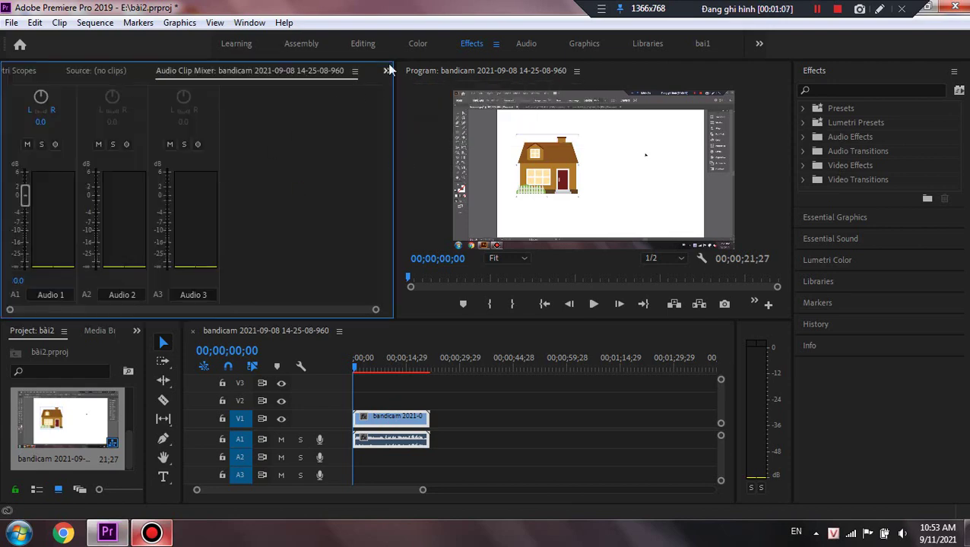
click(387, 71)
click(422, 119)
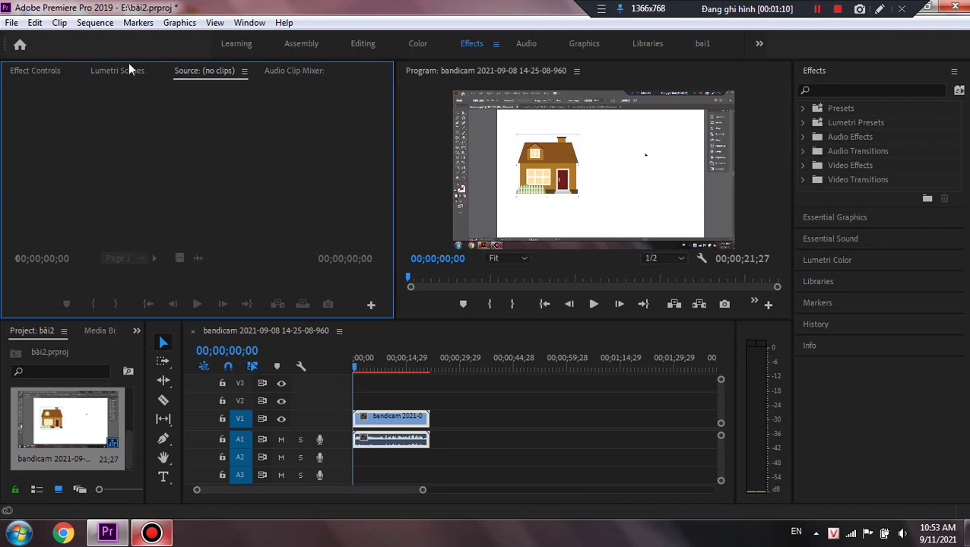
click(21, 72)
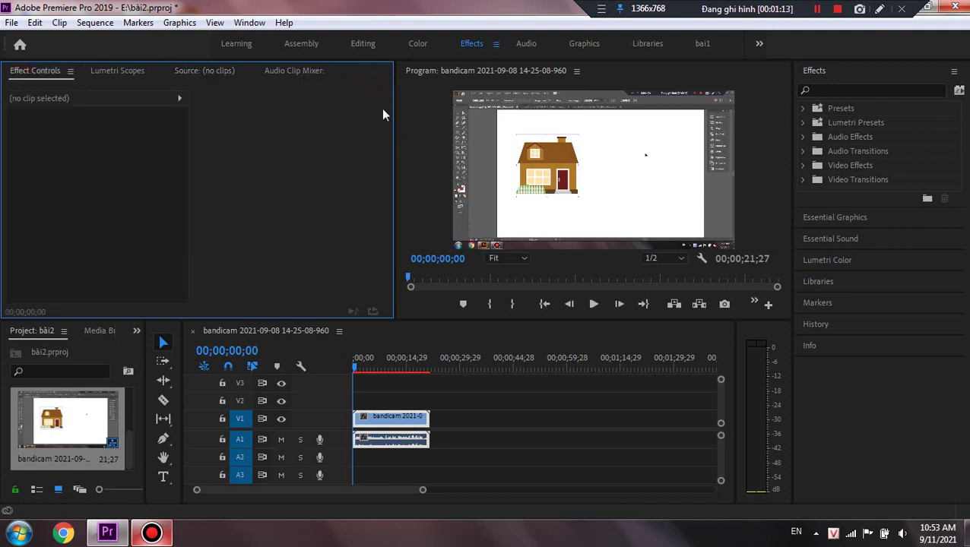
Step: View the Lumetri Scopes for the clip on V1 and return to its Effect Controls
click(406, 181)
click(387, 70)
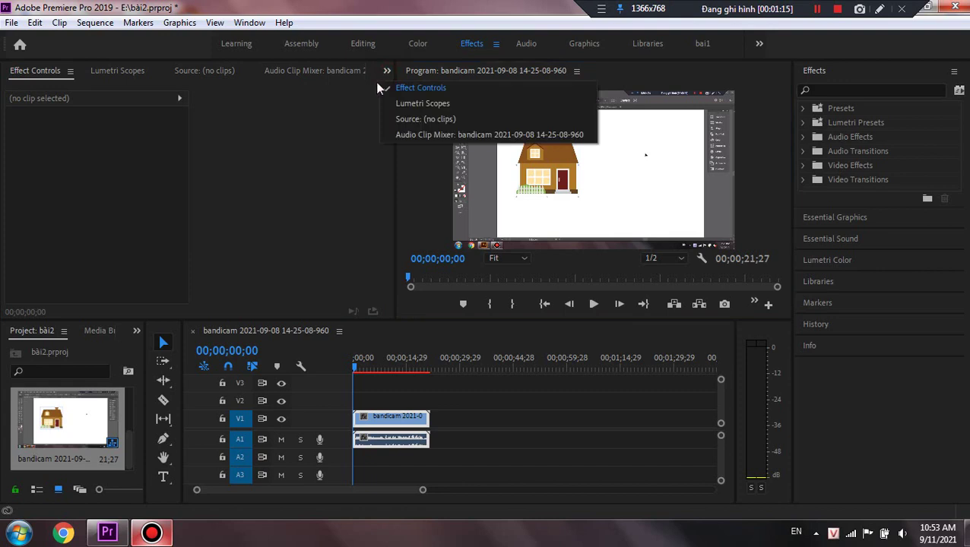
click(421, 104)
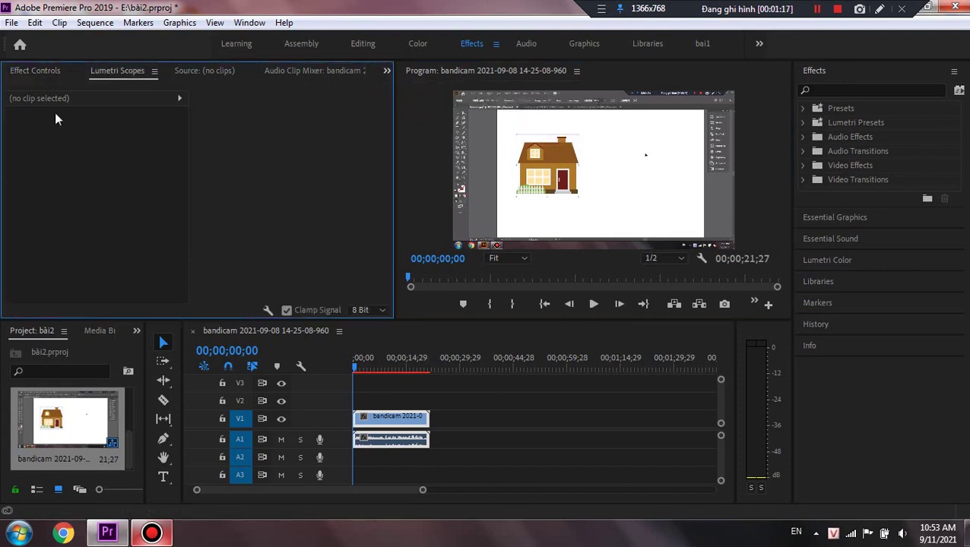
click(411, 428)
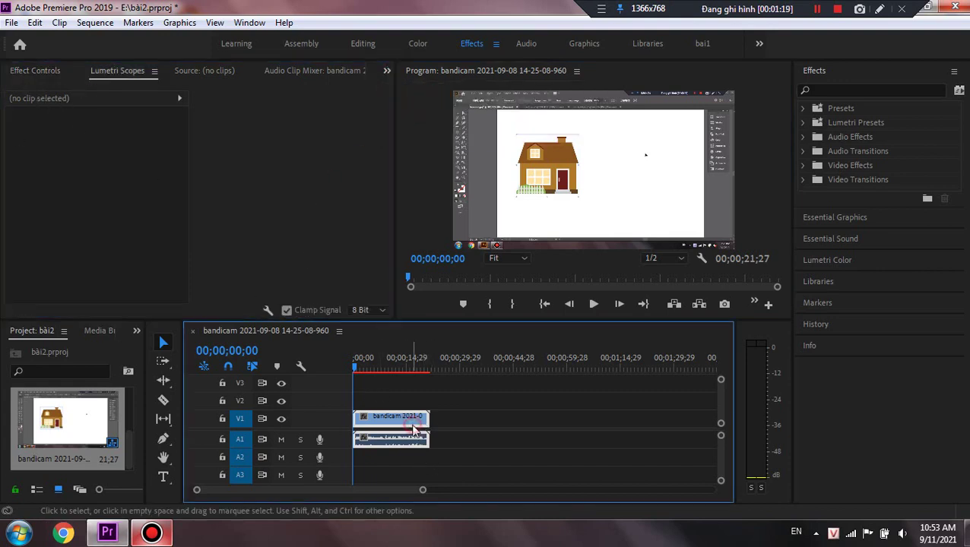
click(386, 70)
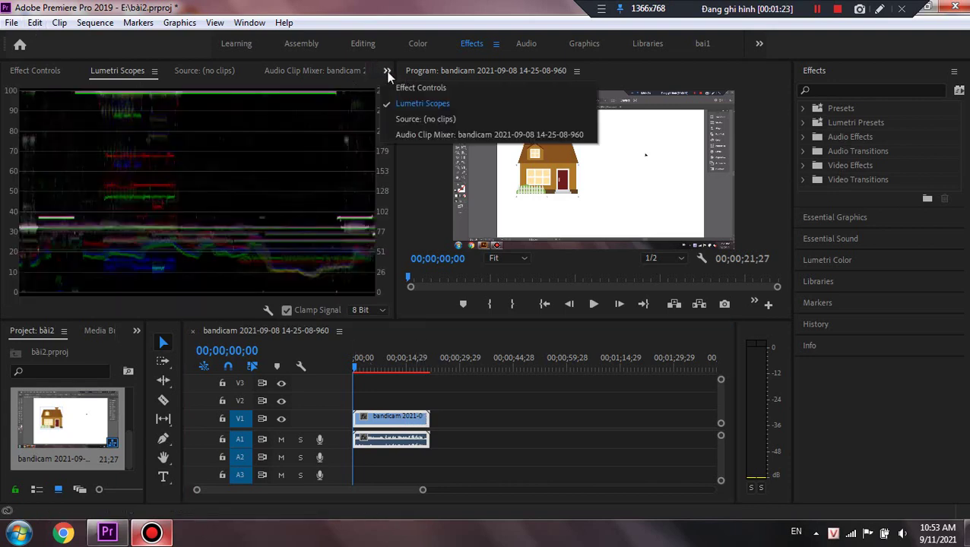
click(415, 86)
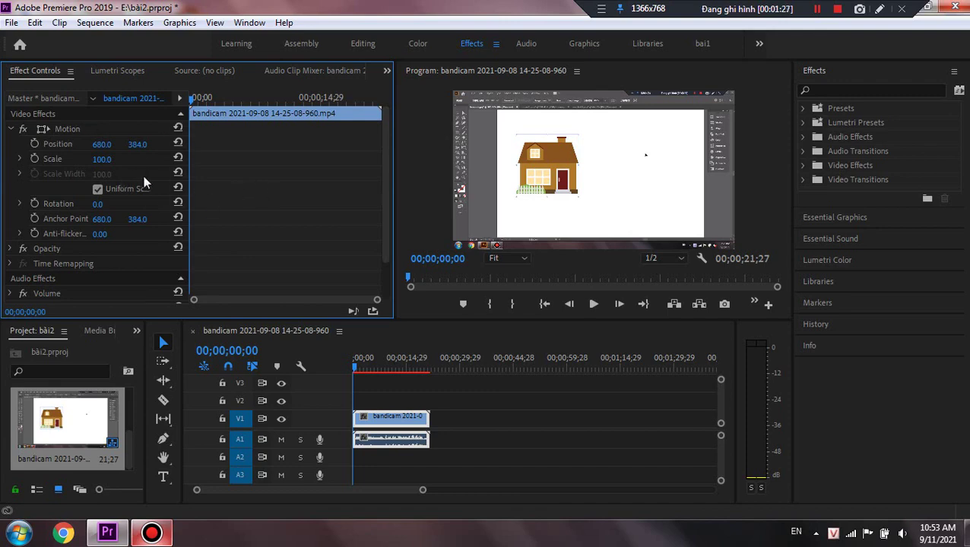
Step: Fold and unfold the clip's effect groups, leaving Audio Effects collapsed and the Motion properties expanded
click(11, 128)
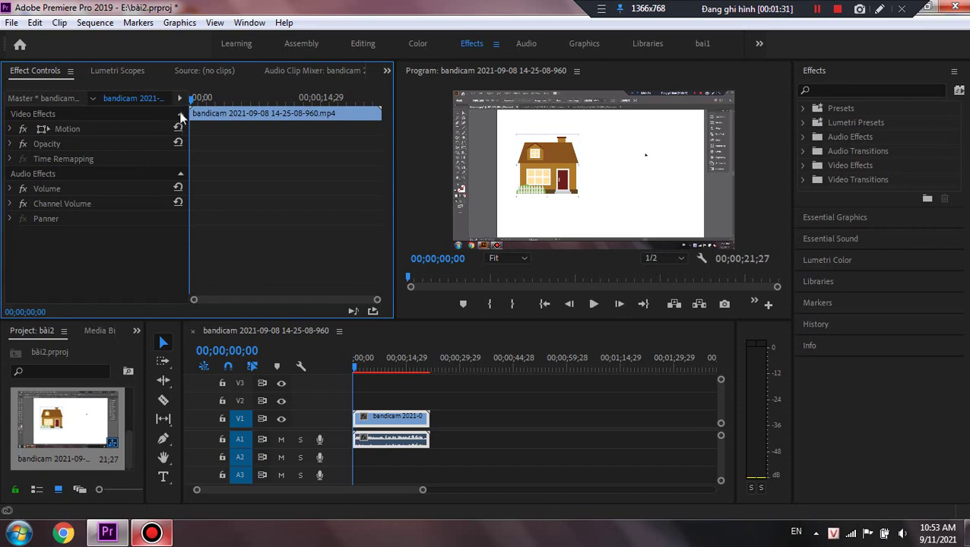
click(180, 114)
click(181, 129)
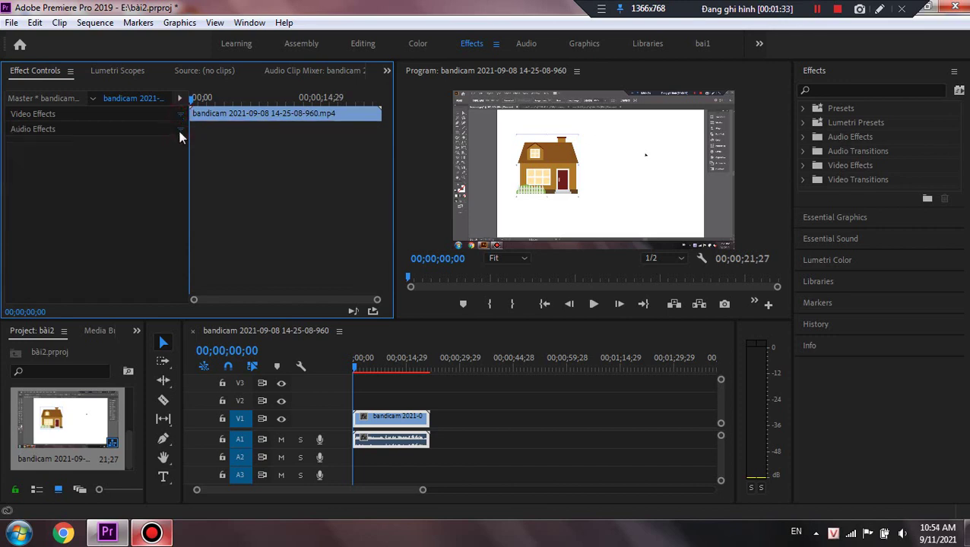
click(180, 129)
click(181, 114)
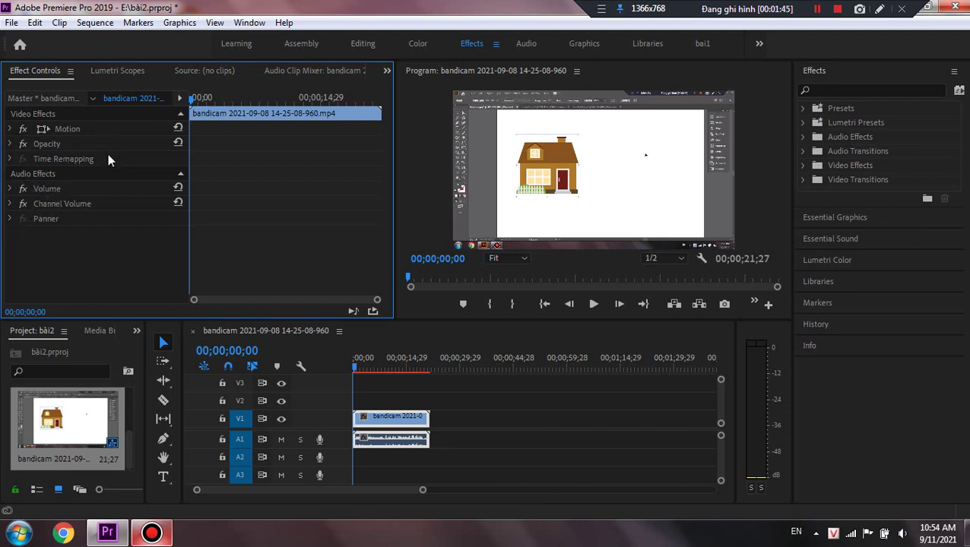
click(181, 174)
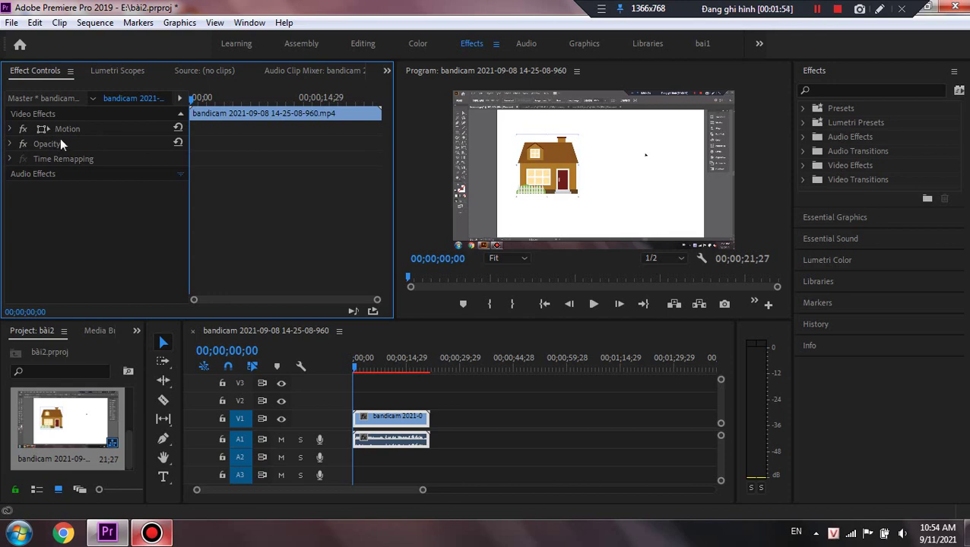
click(10, 129)
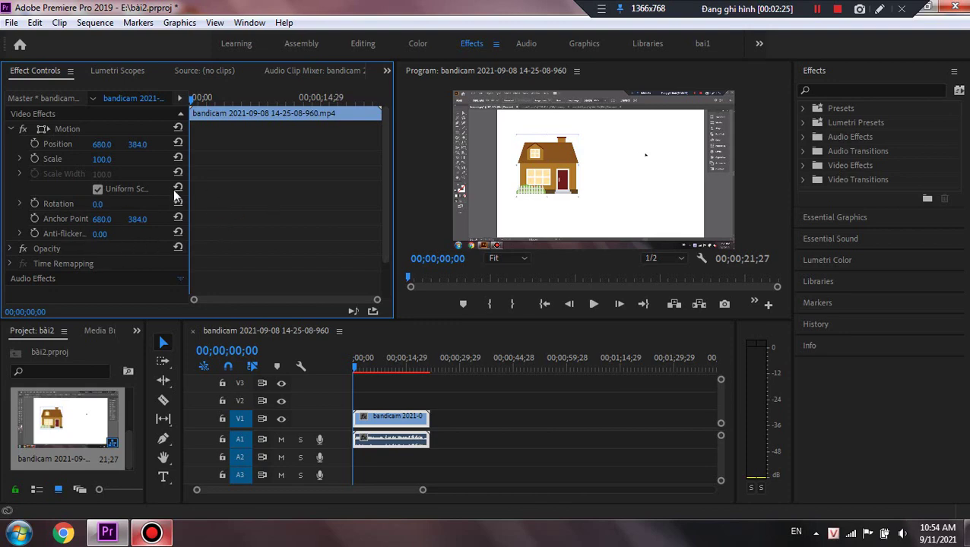
Step: Set the clip's horizontal Position to 580 in the Motion properties
click(63, 146)
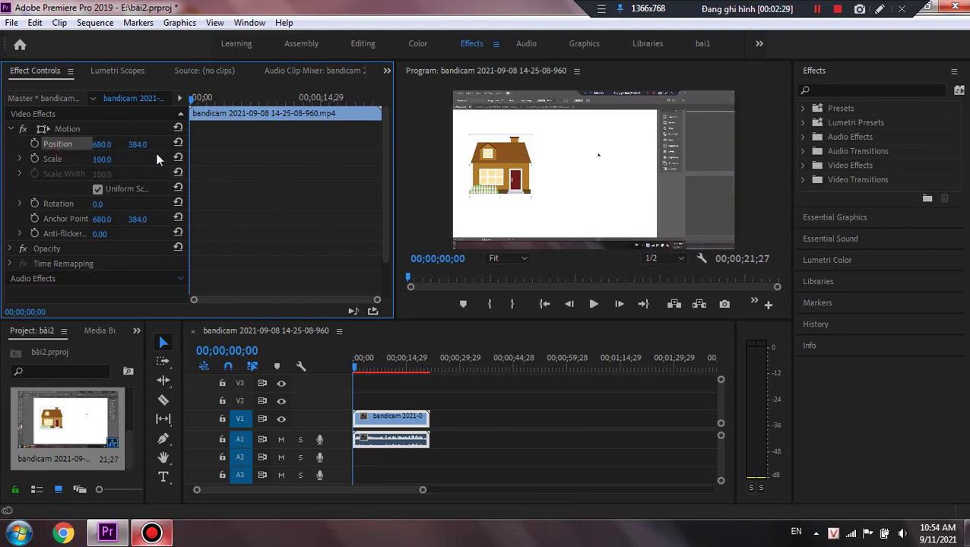
click(73, 148)
click(103, 145)
key(Left)
key(BackSpace)
text(8)
key(BackSpace)
text(5)
key(Return)
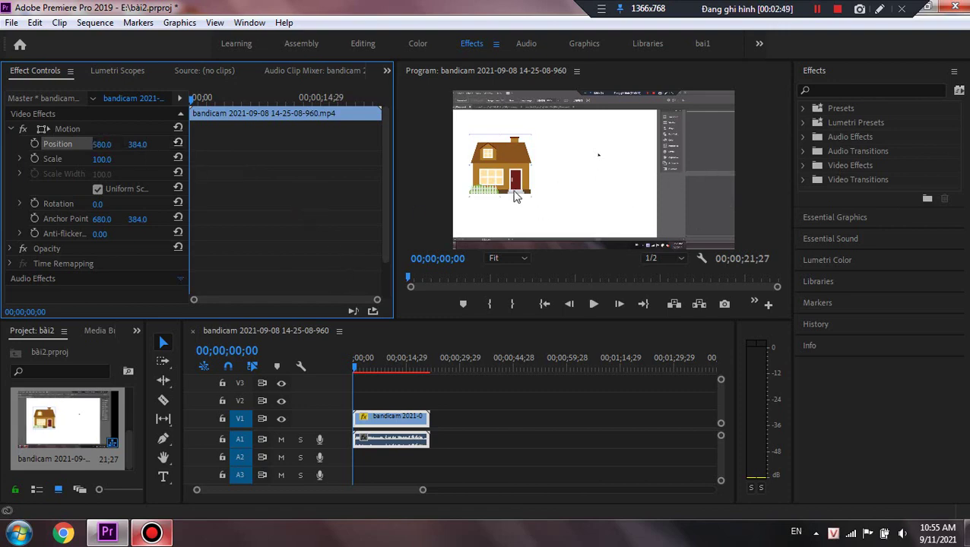
Step: Set the clip's horizontal Position to 480 and readjust it to about 533
click(103, 143)
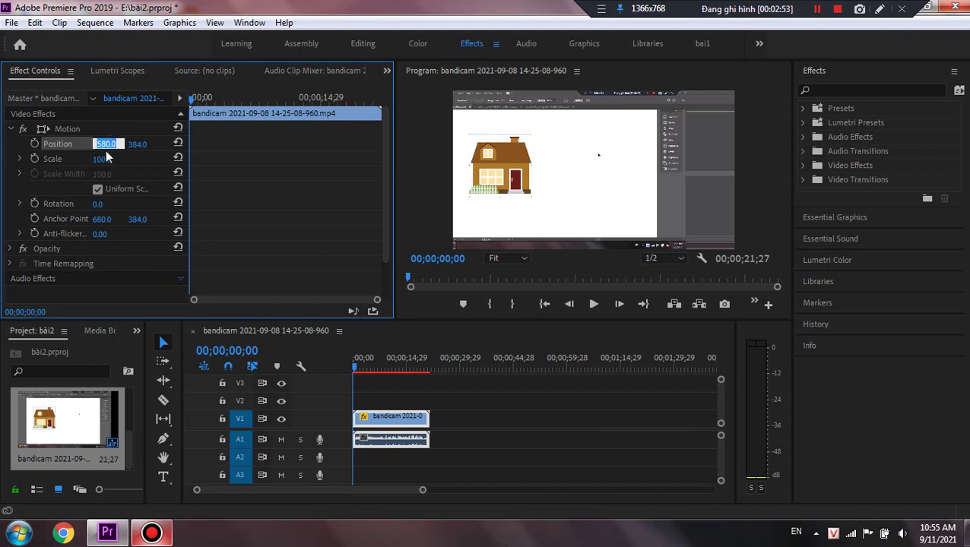
click(100, 144)
key(BackSpace)
text(4)
click(266, 223)
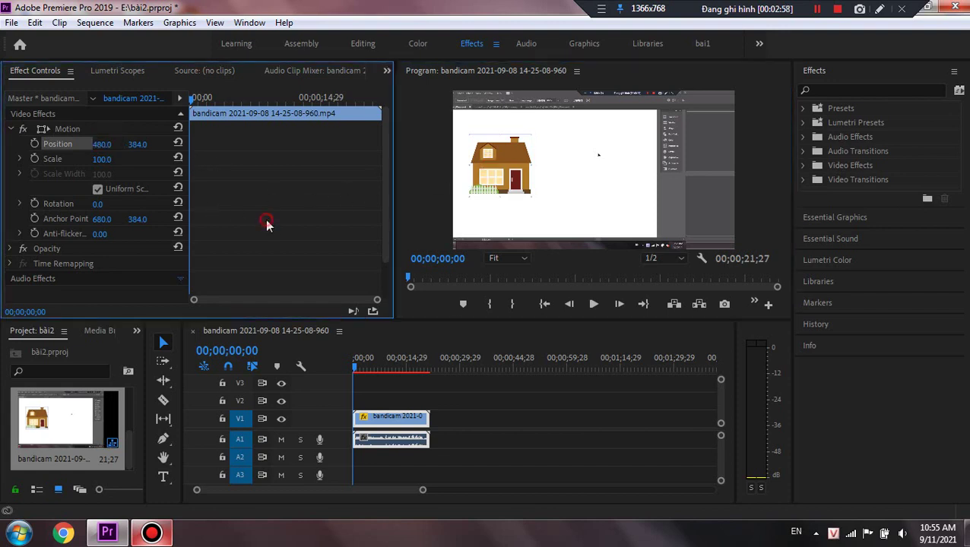
click(684, 181)
mouse_move(99, 144)
mouse_down()
mouse_move(115, 143)
mouse_move(109, 150)
mouse_up()
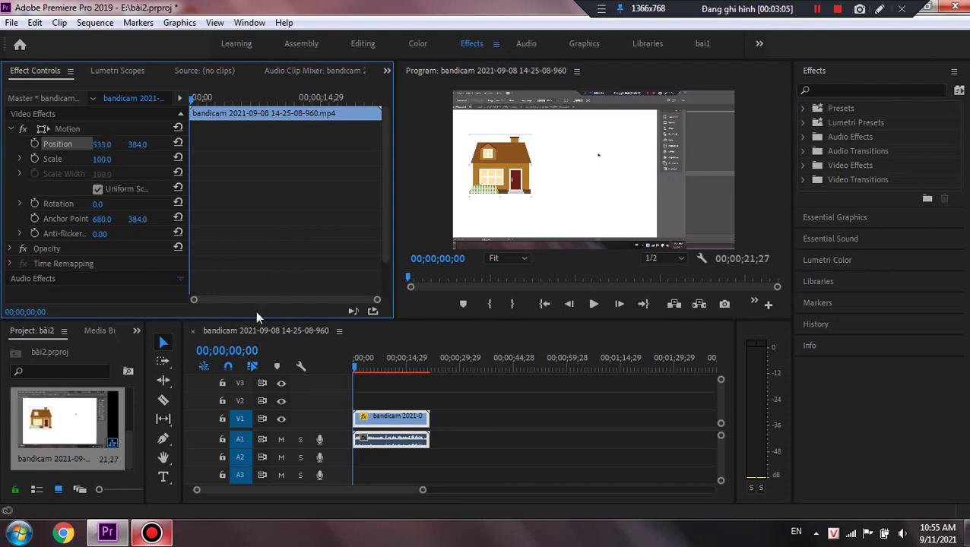
Step: Set the Program monitor's playback resolution to 1/4 and the clip's horizontal Position to 680
click(669, 260)
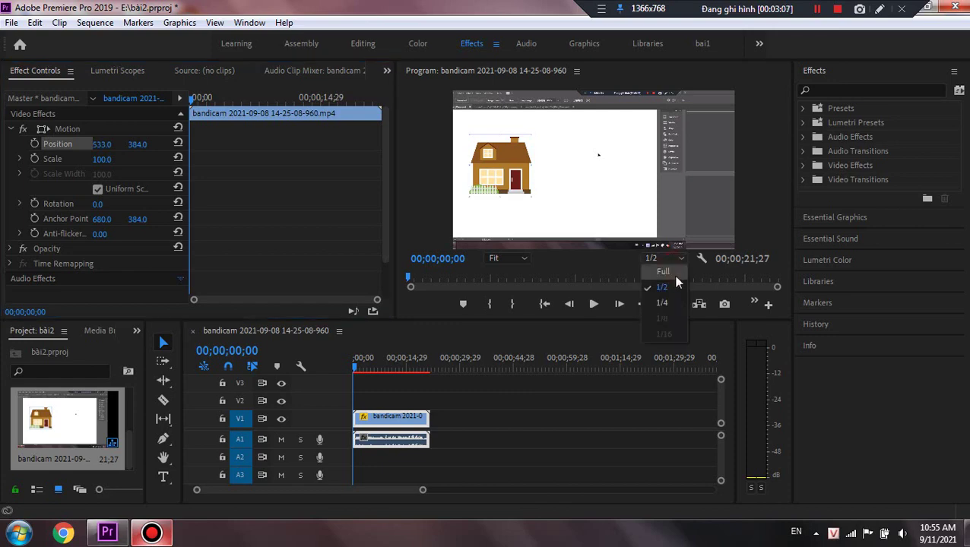
click(664, 303)
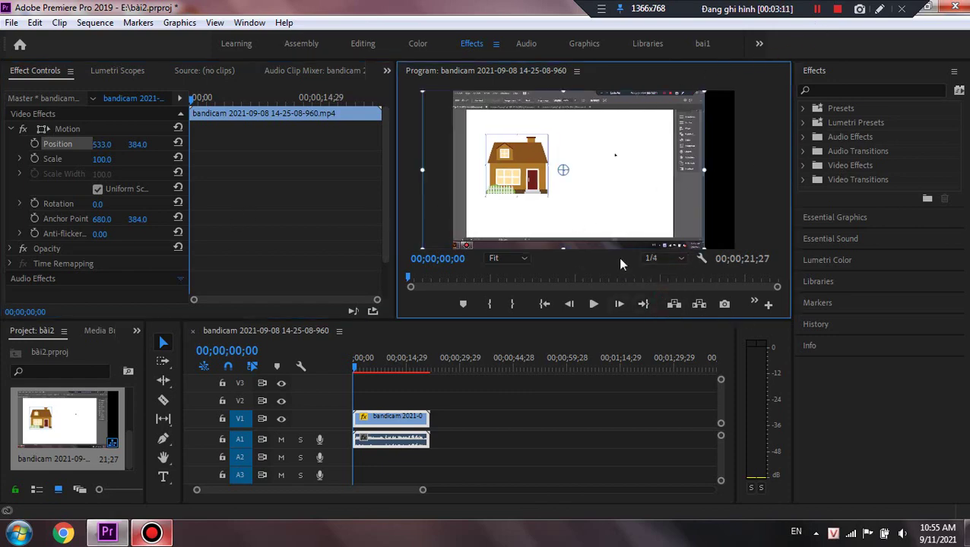
click(101, 145)
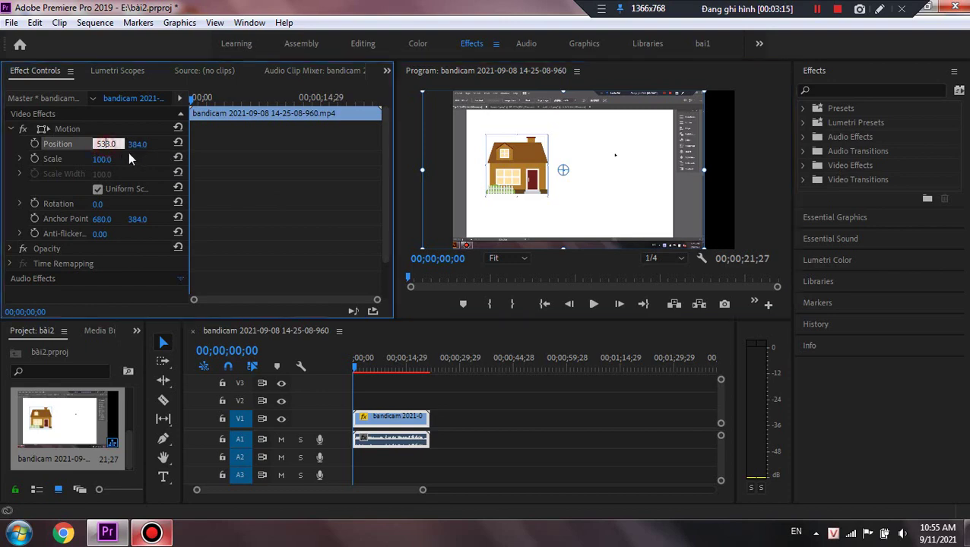
text(680)
click(257, 200)
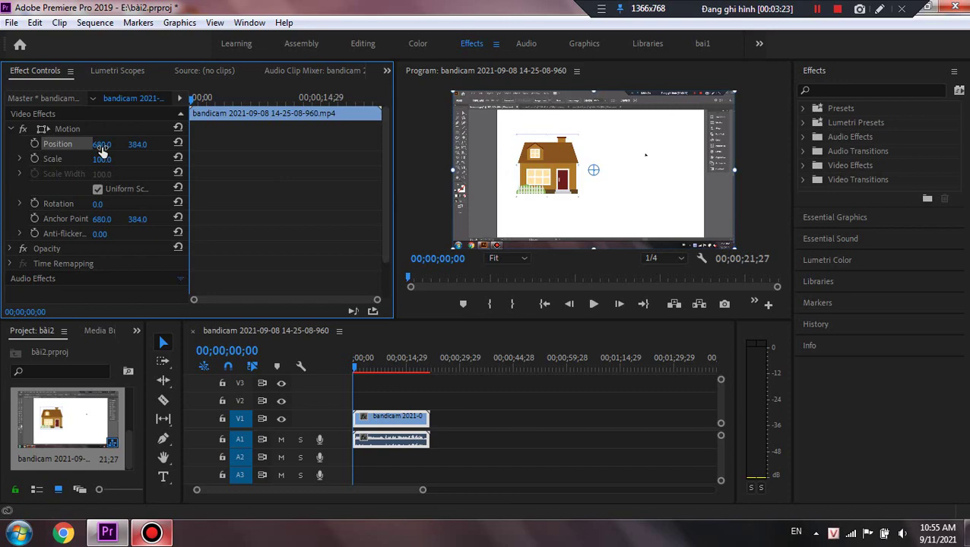
Step: Shift the clip freehand to a Position of about 674 horizontally and 359 vertically
mouse_move(101, 143)
mouse_down()
mouse_move(12, 143)
mouse_move(370, 144)
mouse_move(4, 144)
mouse_move(108, 144)
mouse_move(98, 143)
mouse_up()
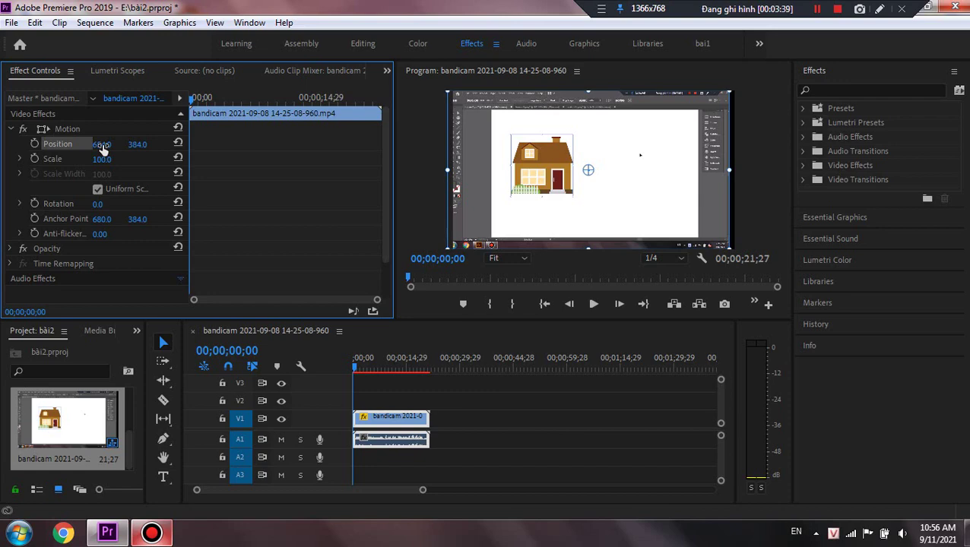
drag(102, 144, 124, 146)
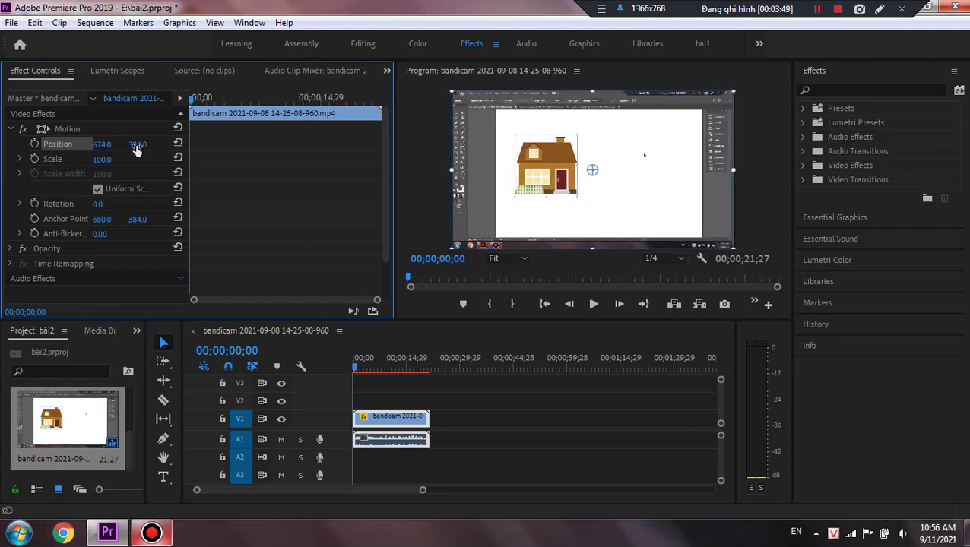
drag(135, 150, 133, 125)
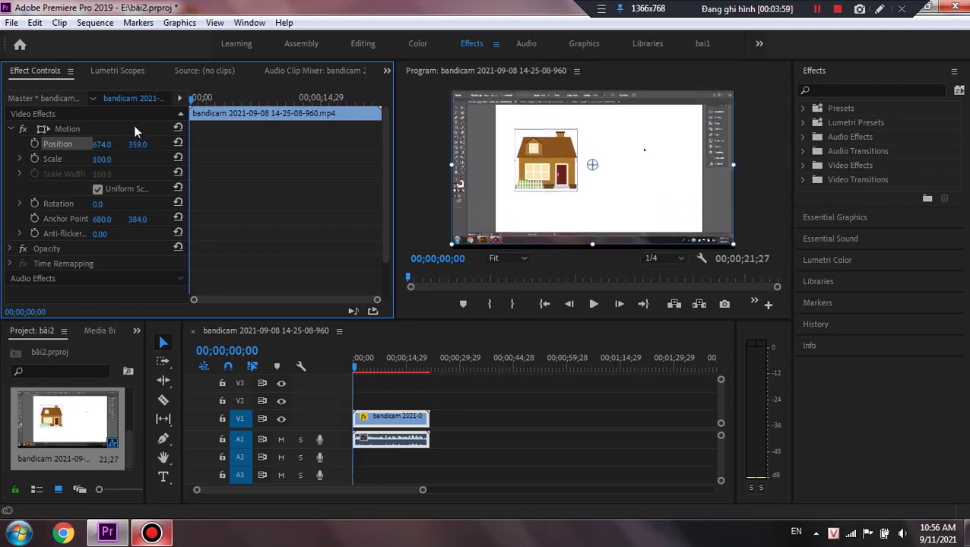
Step: Set the clip's vertical Position to 159 and reset the Position property to its default
click(136, 144)
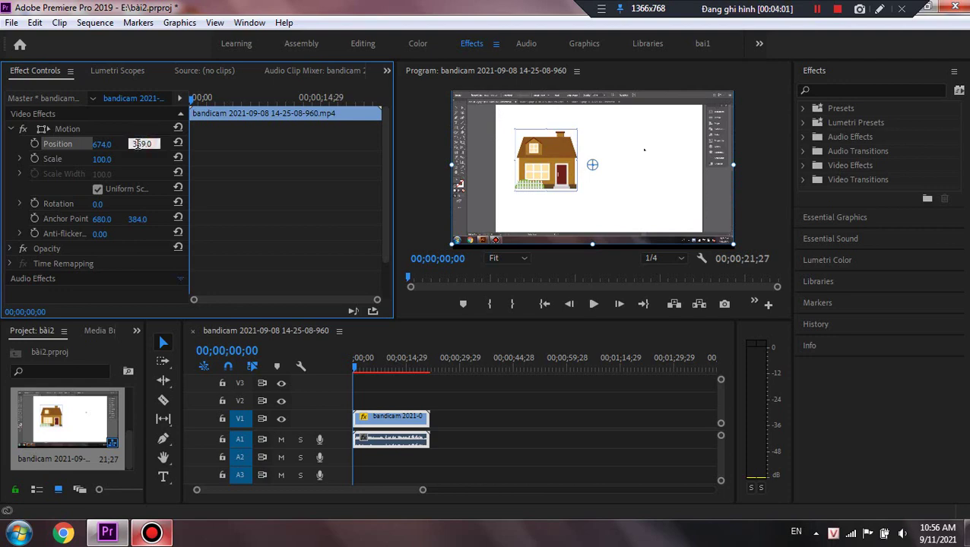
key(BackSpace)
text(1)
click(288, 164)
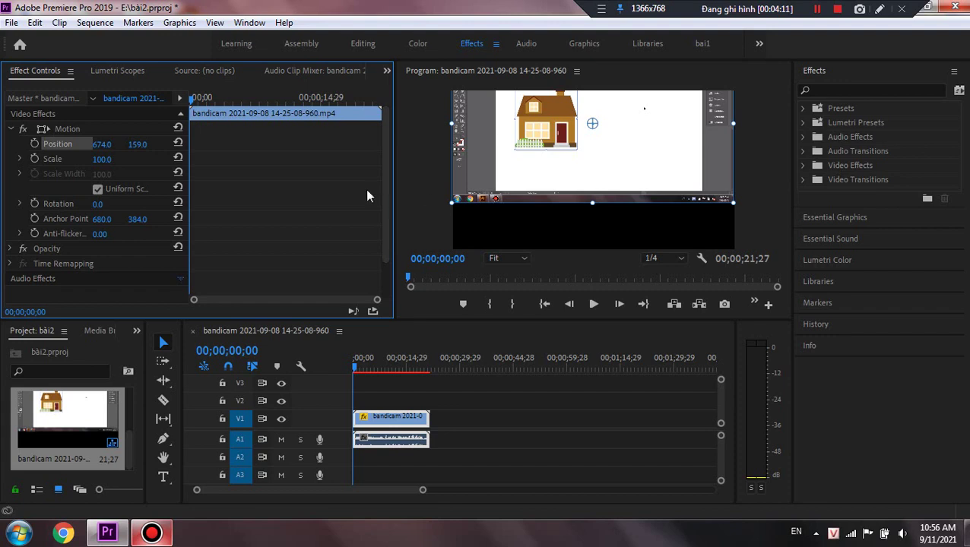
click(179, 147)
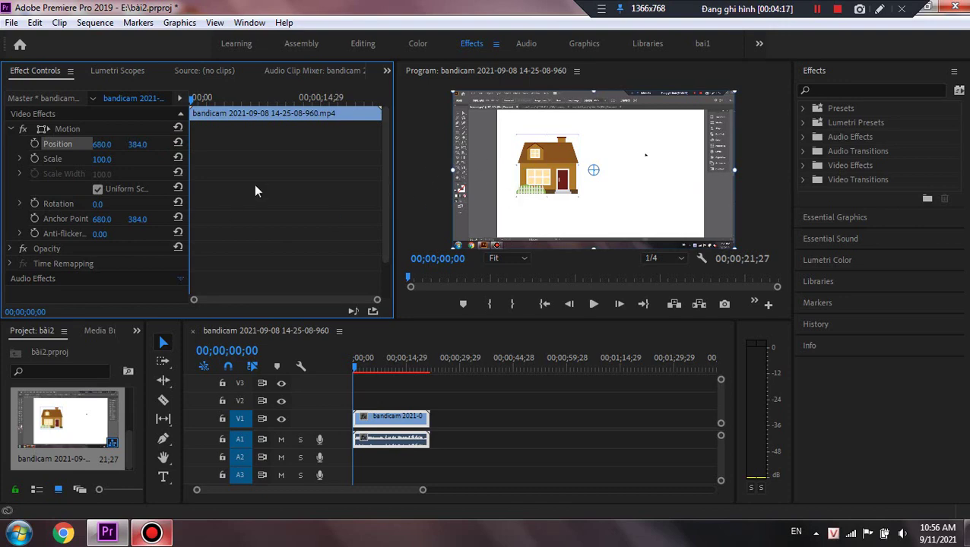
click(816, 10)
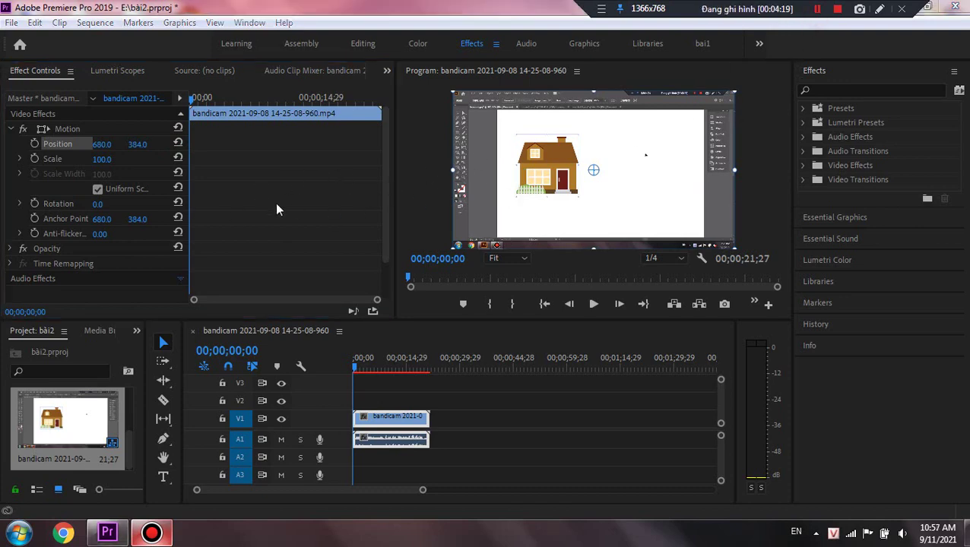
click(275, 203)
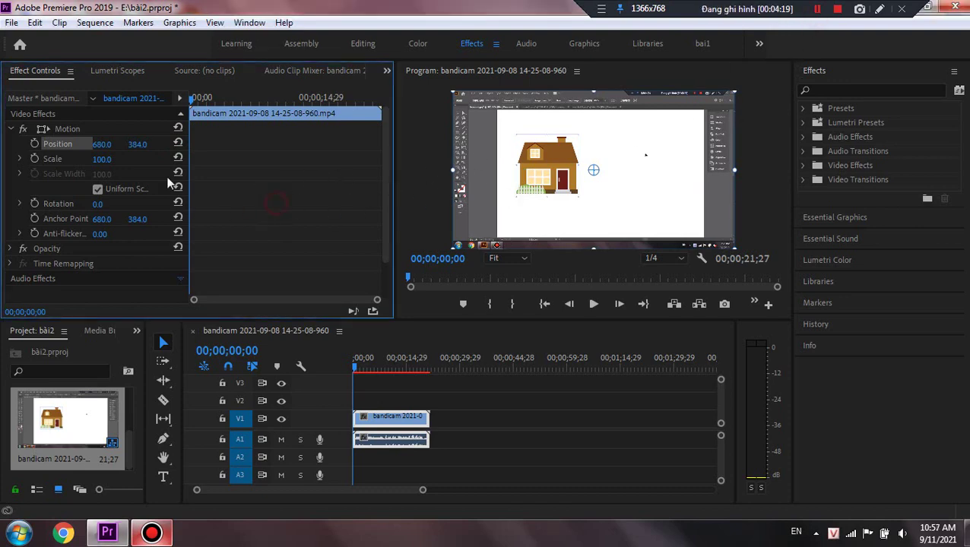
Step: Set the clip's Scale to 76 in the Motion properties
click(71, 158)
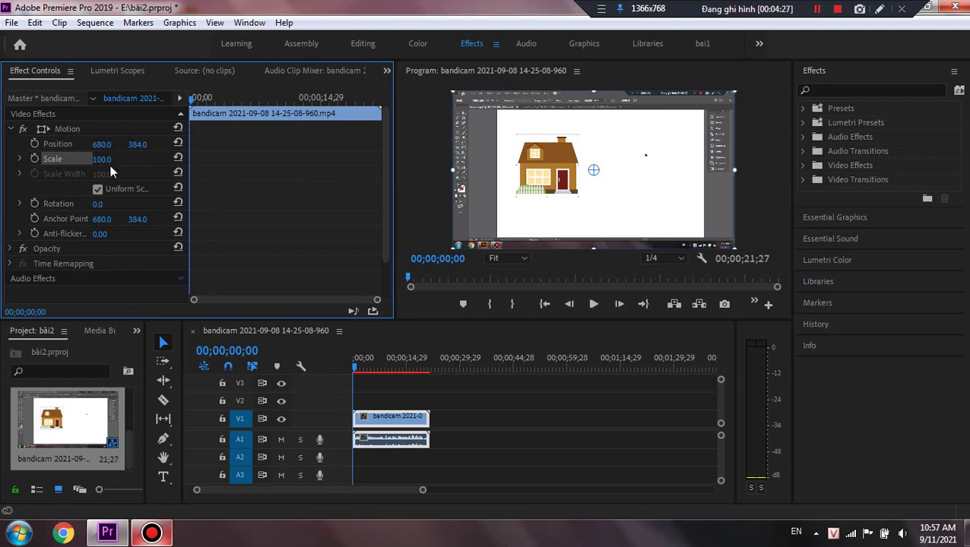
click(103, 161)
text(76)
key(Return)
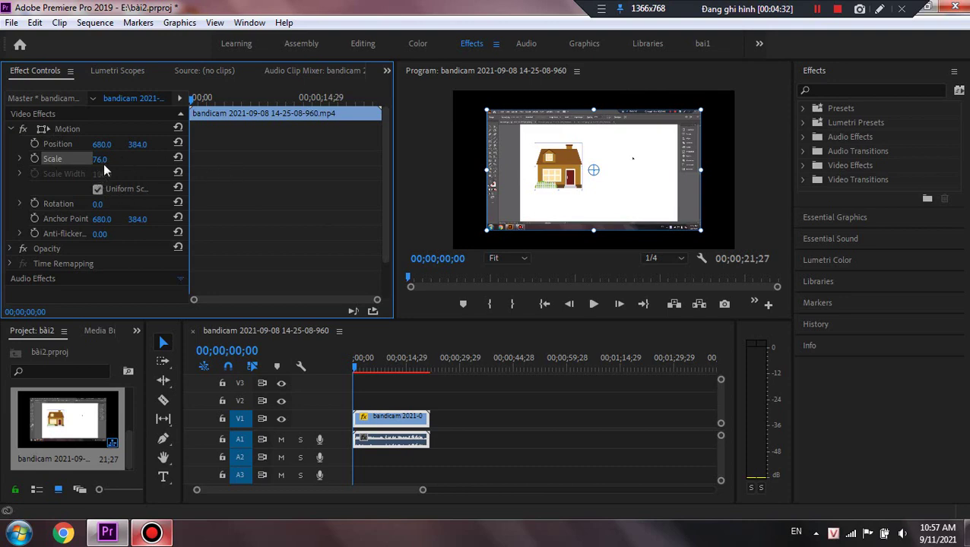
Step: Enlarge the clip freehand to a Scale of about 99.9, finishing with its handles in the Program monitor
drag(104, 164, 639, 157)
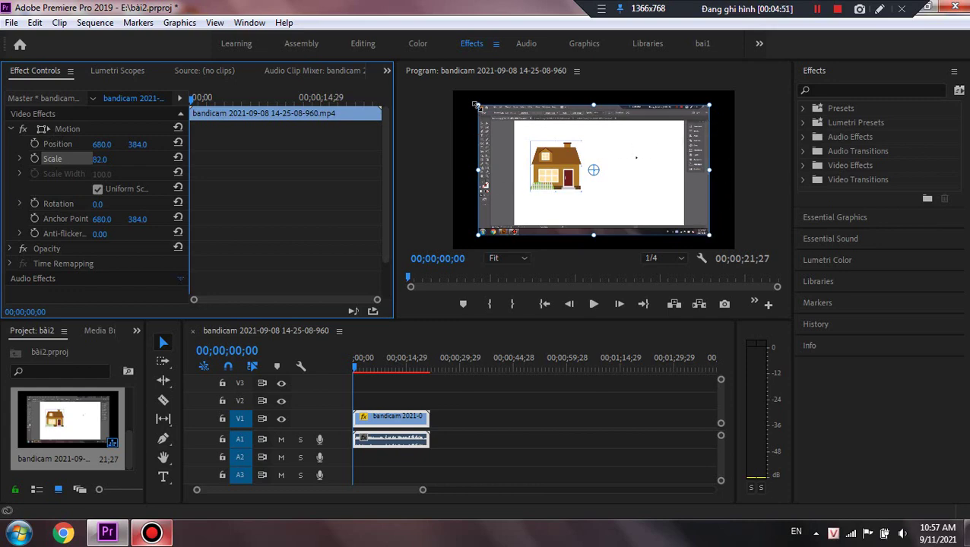
drag(478, 106, 445, 95)
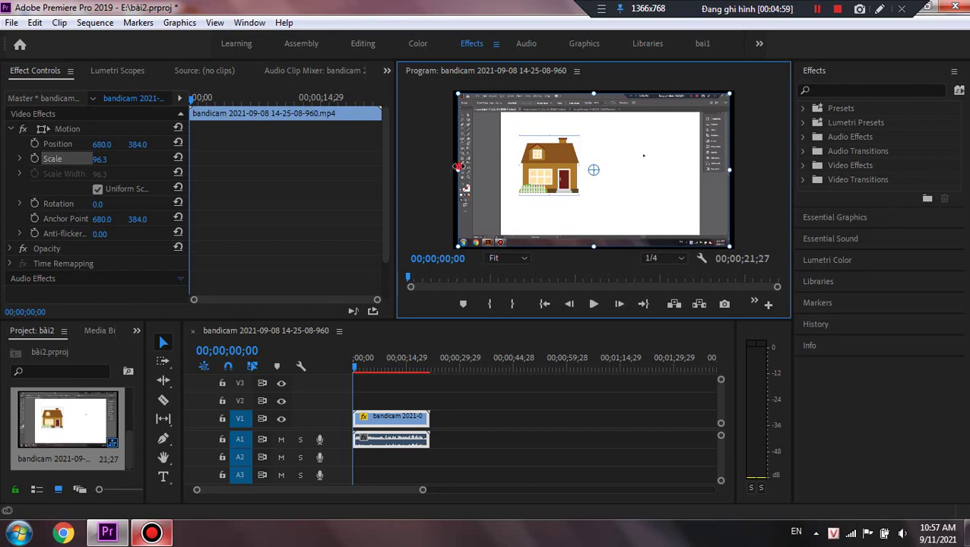
drag(458, 169, 453, 167)
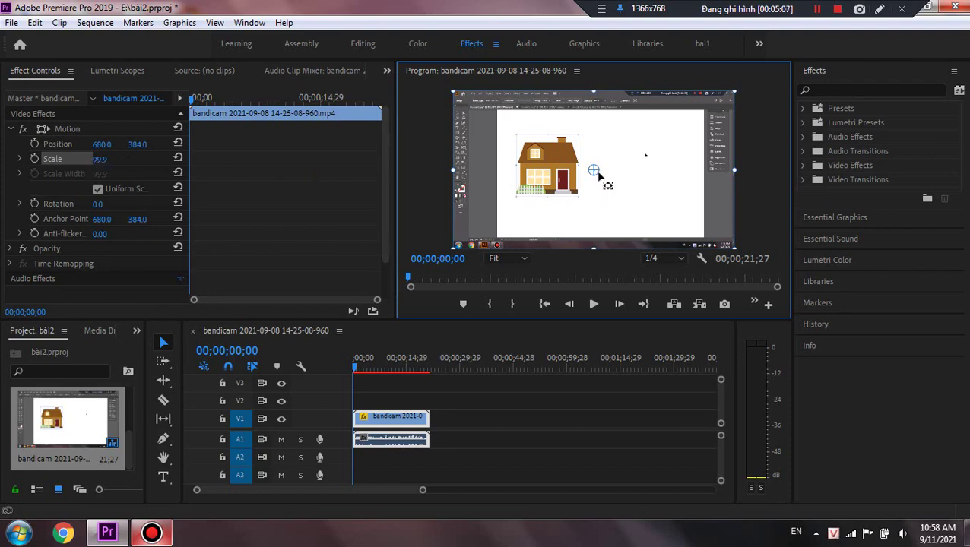
Step: Move the clip's anchor point beside the house's lower corner, to about 643.5, 497.2, and enlarge the clip to a Scale of about 101.7
drag(596, 173, 700, 171)
mouse_move(454, 94)
mouse_down()
mouse_move(525, 140)
mouse_move(435, 93)
mouse_move(456, 95)
mouse_up()
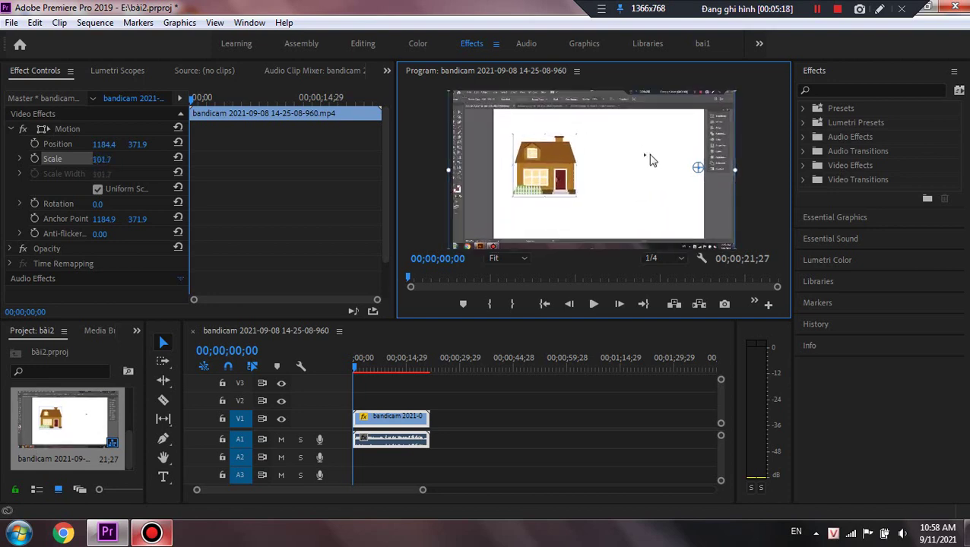
drag(698, 167, 609, 183)
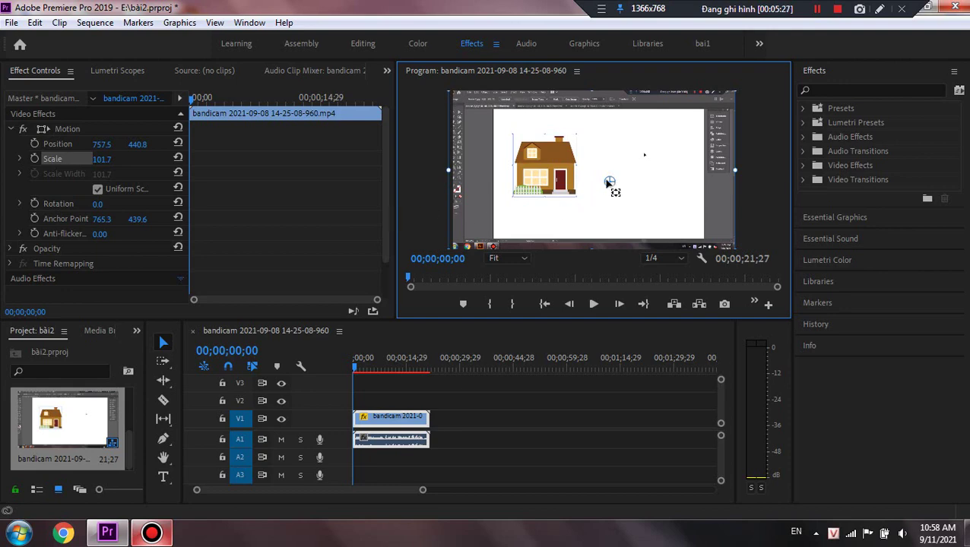
drag(608, 181, 584, 194)
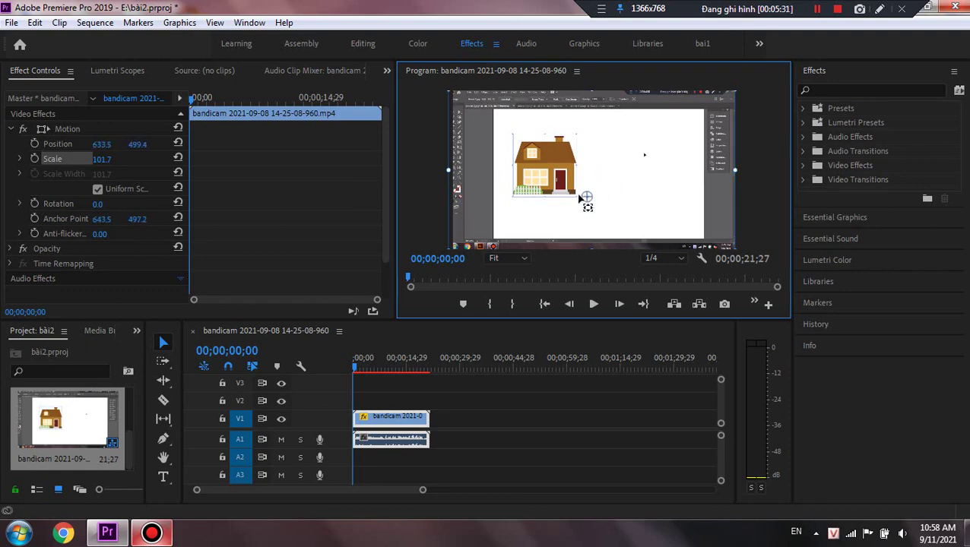
Step: Reset the clip's Anchor Point to its default and move the anchor point freehand to about 795.1, 214.8 in the Program monitor
click(177, 219)
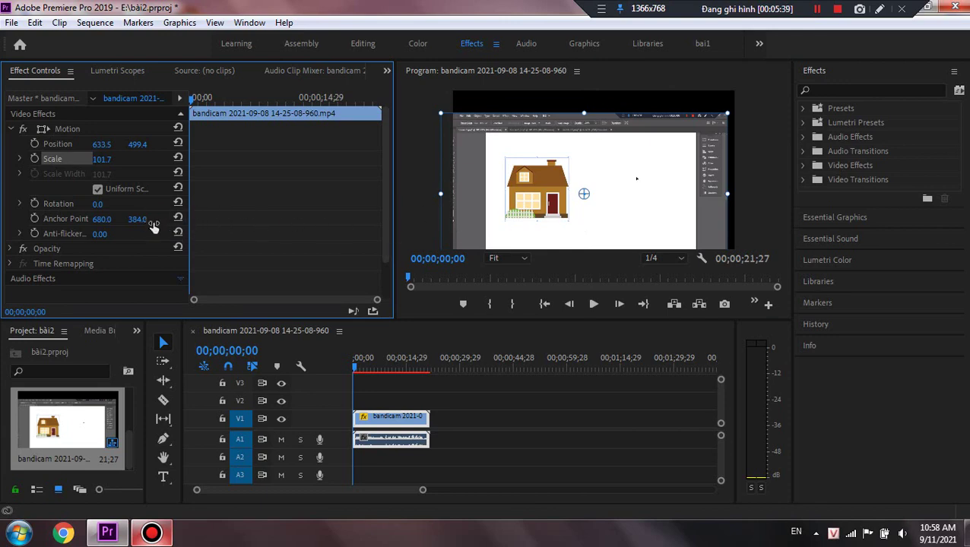
click(590, 195)
drag(589, 195, 612, 159)
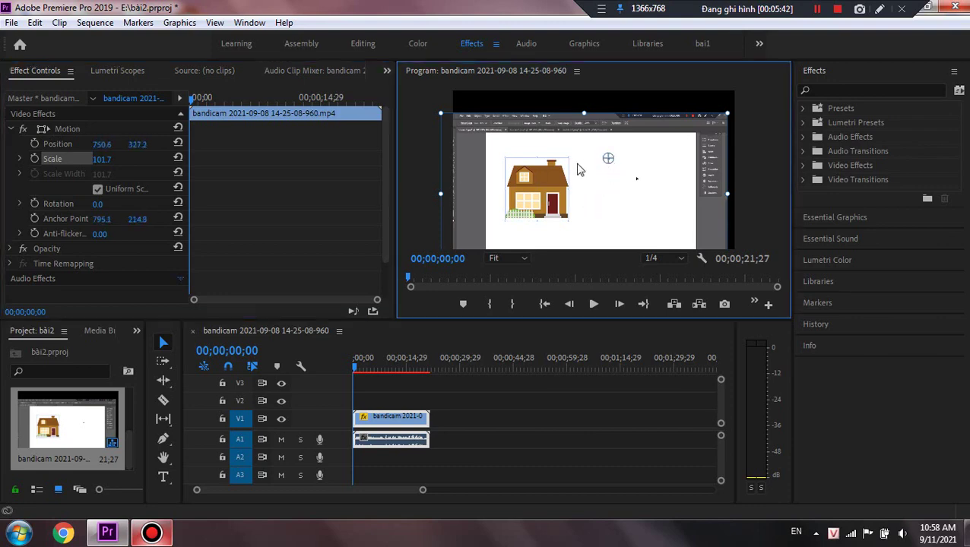
Step: Reset the clip's Anchor Point, Position and Scale to their defaults
click(178, 219)
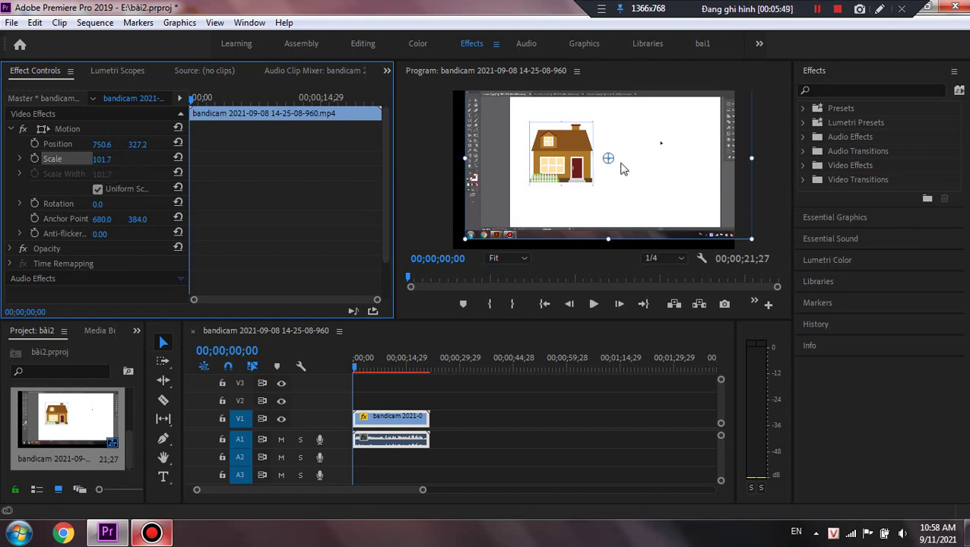
click(178, 144)
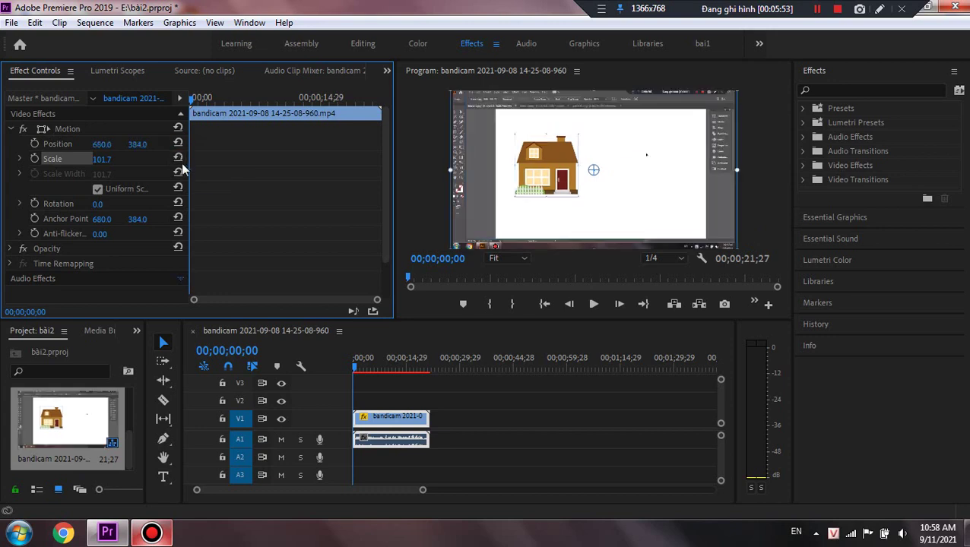
click(179, 159)
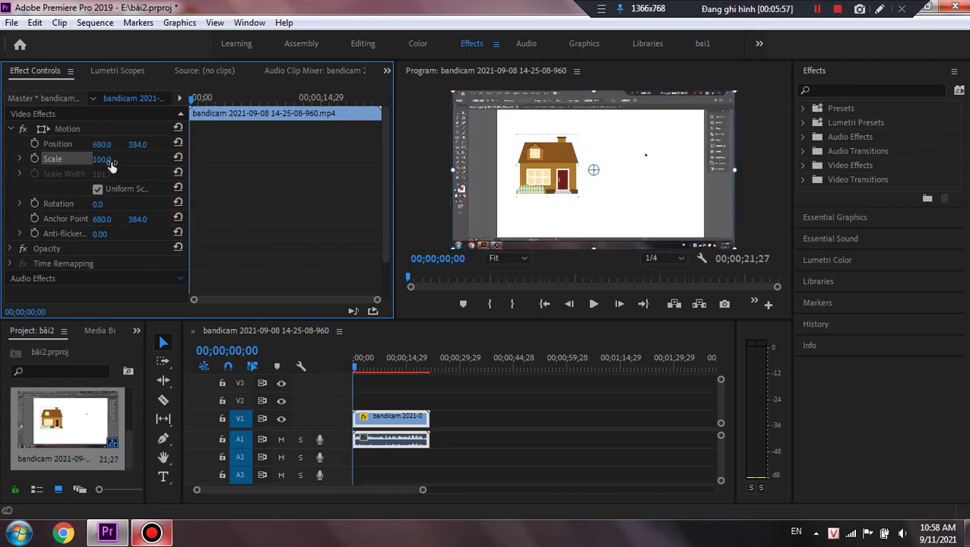
Step: Expand the Scale Width property and turn off Uniform Scale for the clip
click(18, 174)
click(43, 176)
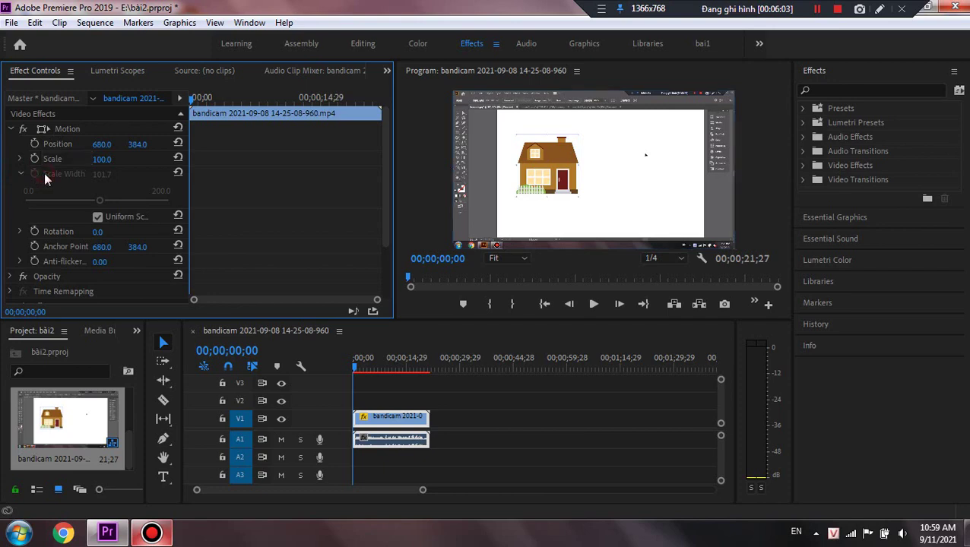
click(98, 217)
click(97, 217)
click(98, 216)
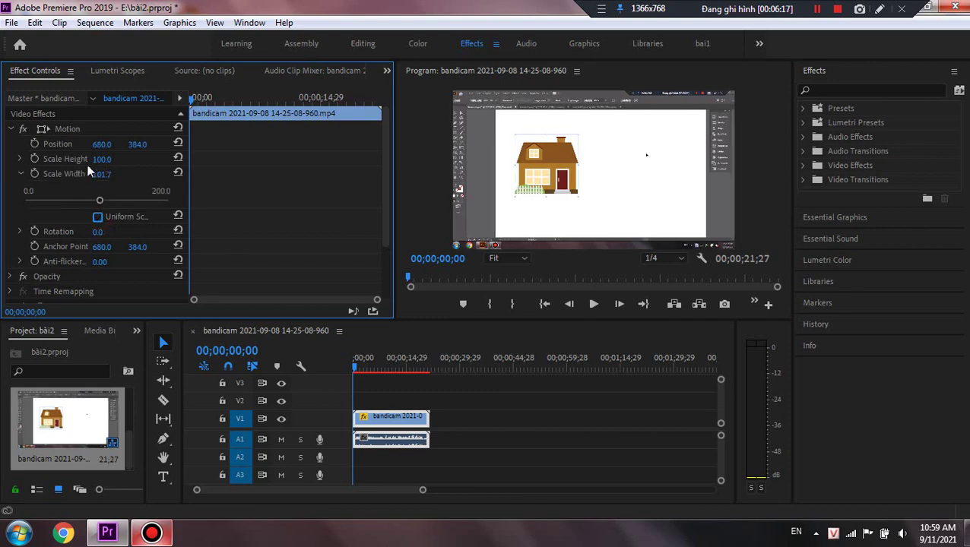
Step: Try the Scale Height slider around 100, turn Uniform Scale back on and set the Scale to about 101
click(21, 159)
mouse_move(100, 185)
mouse_down()
mouse_move(116, 185)
mouse_move(81, 187)
mouse_move(97, 186)
mouse_up()
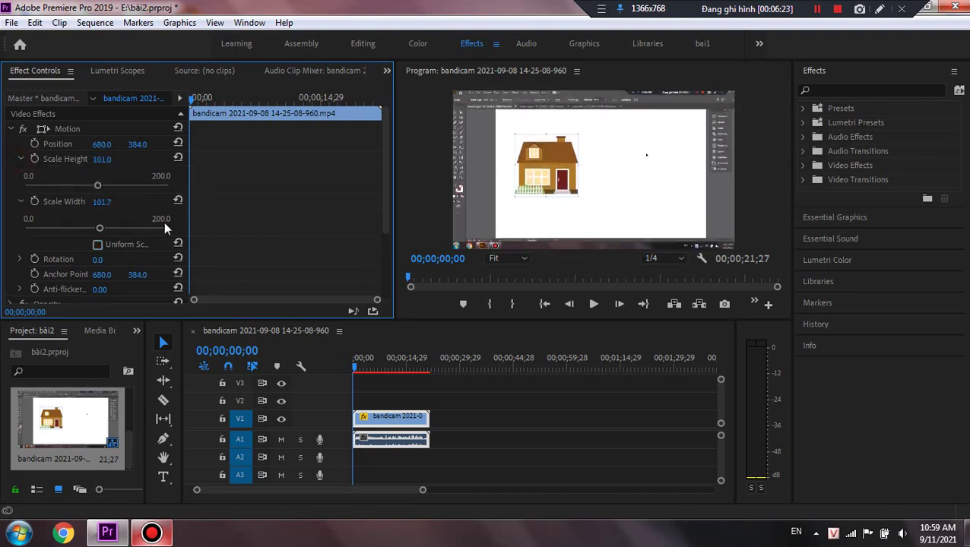
key(Left)
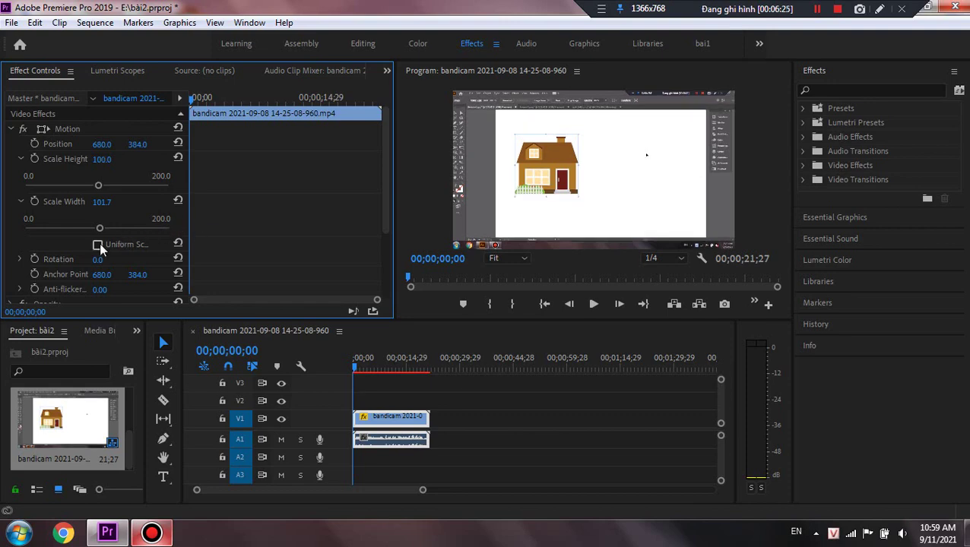
click(98, 245)
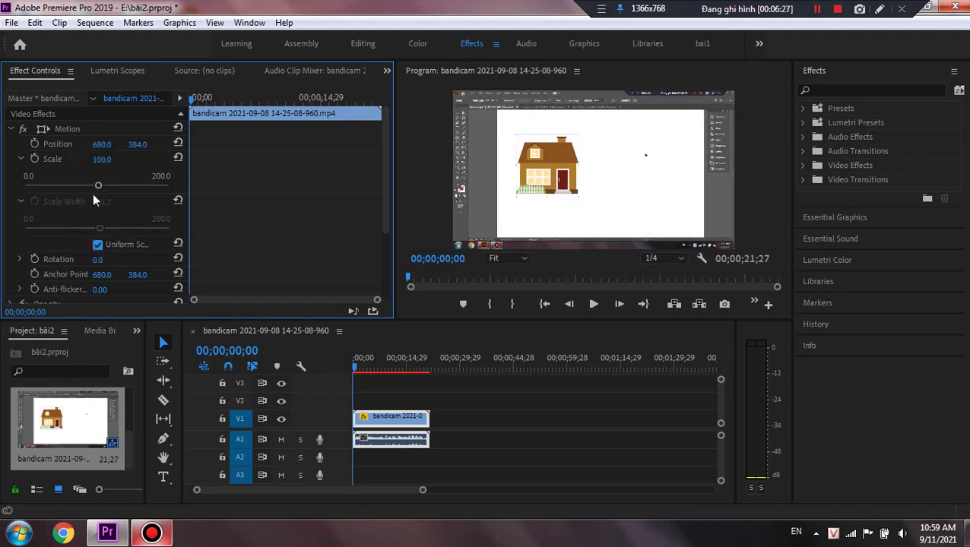
mouse_move(99, 186)
mouse_down()
mouse_move(108, 182)
mouse_move(77, 187)
mouse_move(103, 188)
mouse_move(96, 185)
mouse_up()
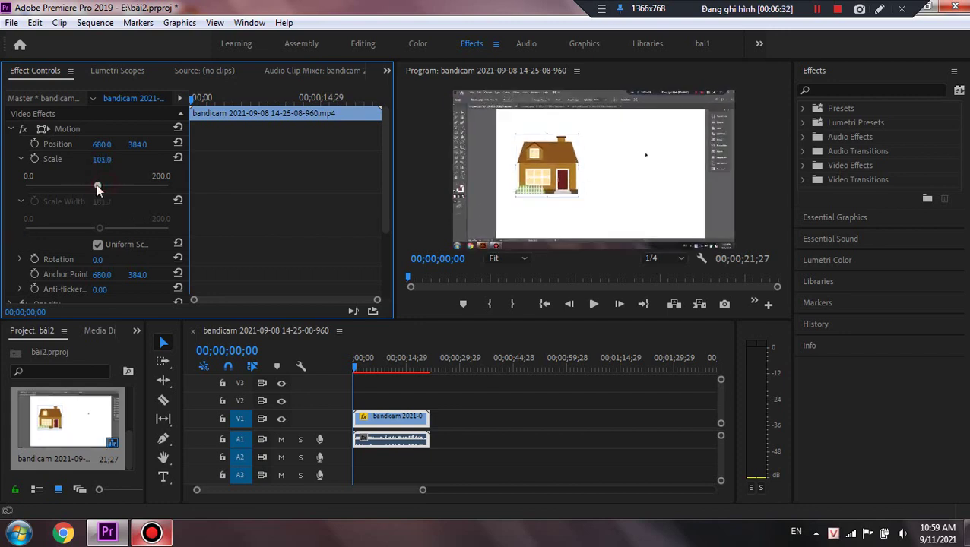
Step: Turn off Uniform Scale and stretch the clip to a Scale Height of about 147.5 and a Scale Width of about 78.2
click(97, 245)
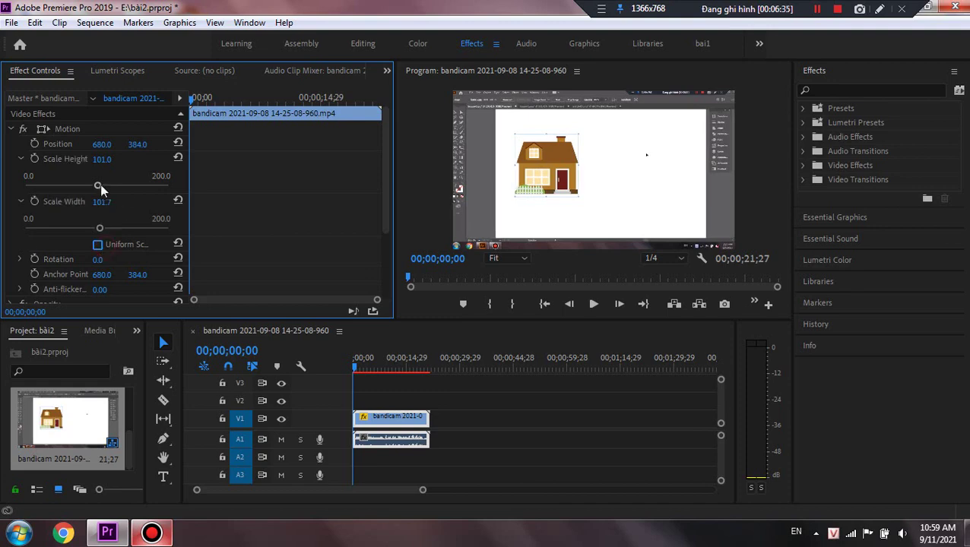
drag(97, 185, 79, 224)
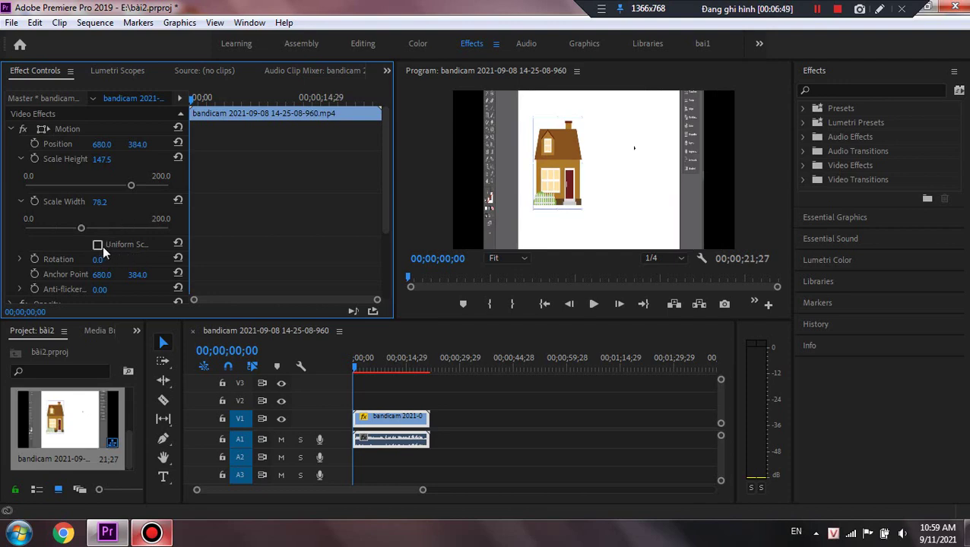
Step: Turn on Uniform Scale and reduce the clip's Scale to about 119.8, finishing with both scale sliders collapsed
click(108, 245)
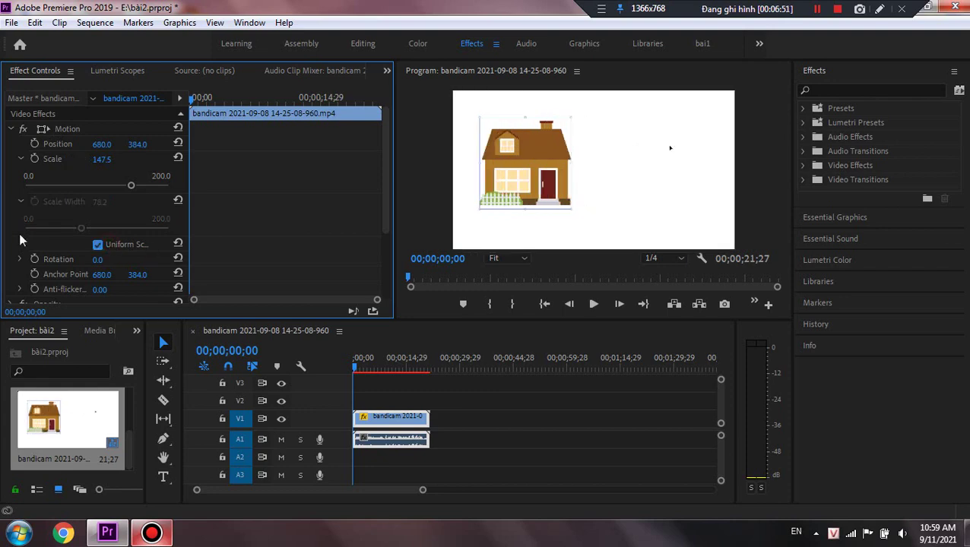
click(89, 232)
drag(132, 188, 112, 188)
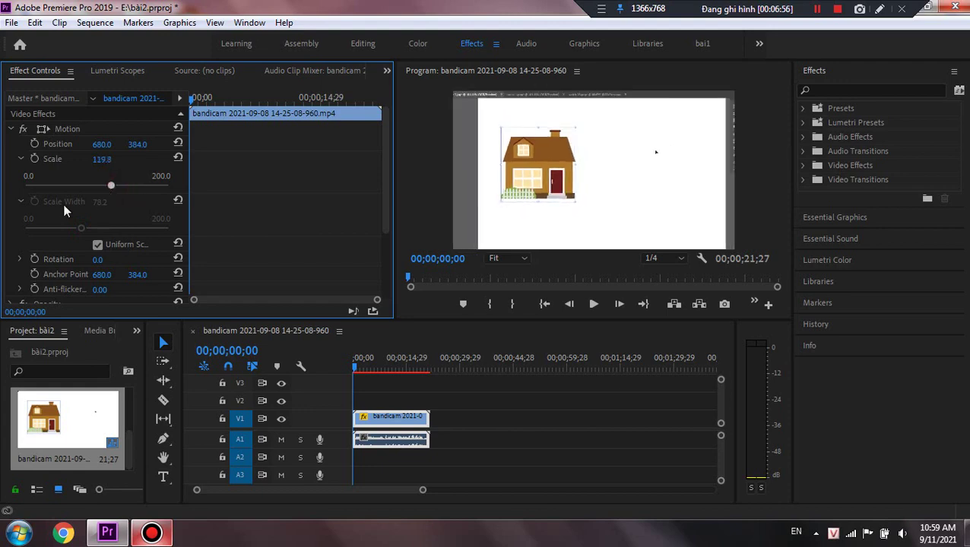
click(19, 204)
click(19, 161)
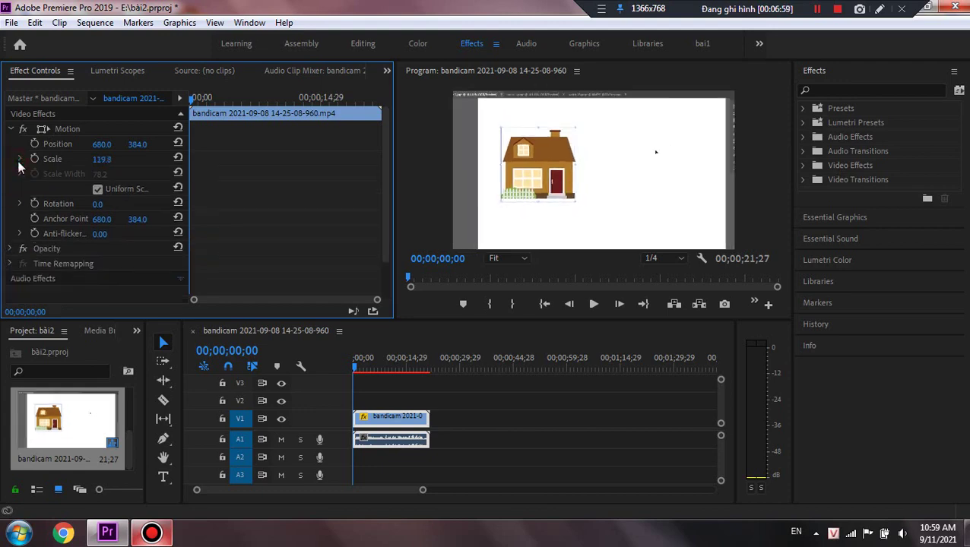
click(19, 160)
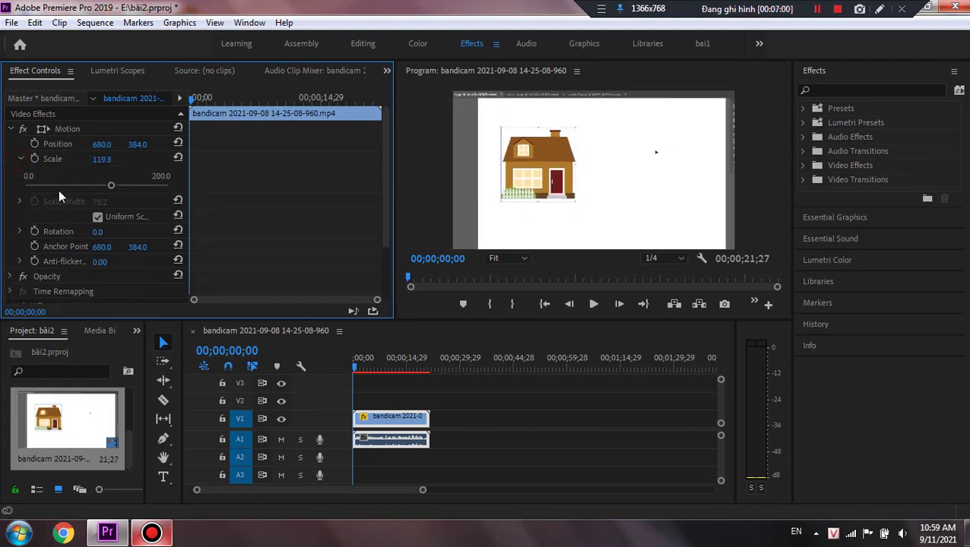
click(20, 160)
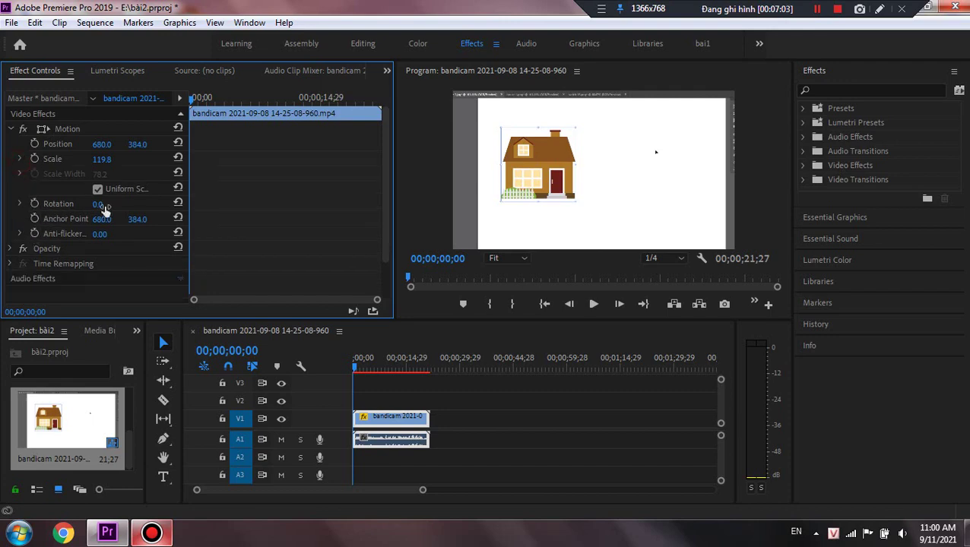
Step: Expand the Rotation property and rotate the clip freehand to about -293.8°
click(19, 205)
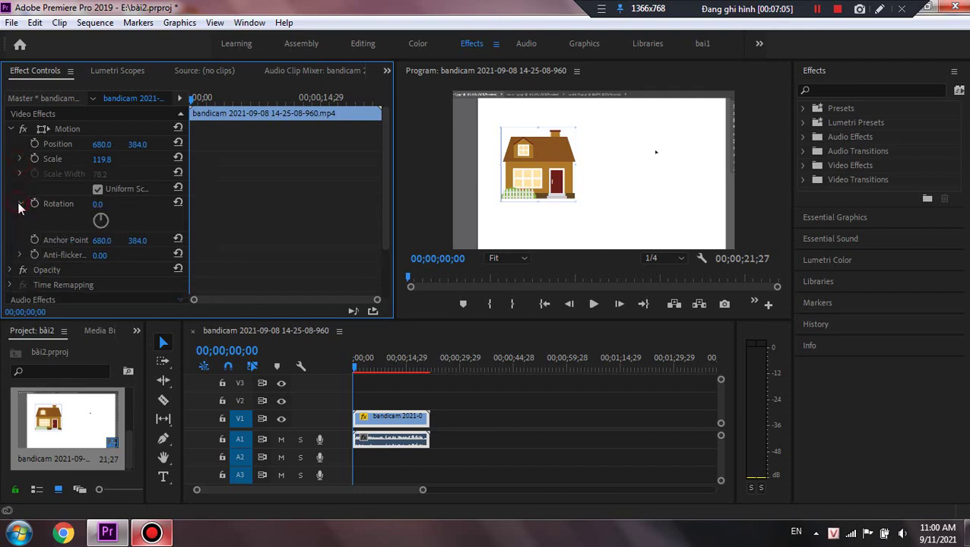
drag(95, 215, 116, 221)
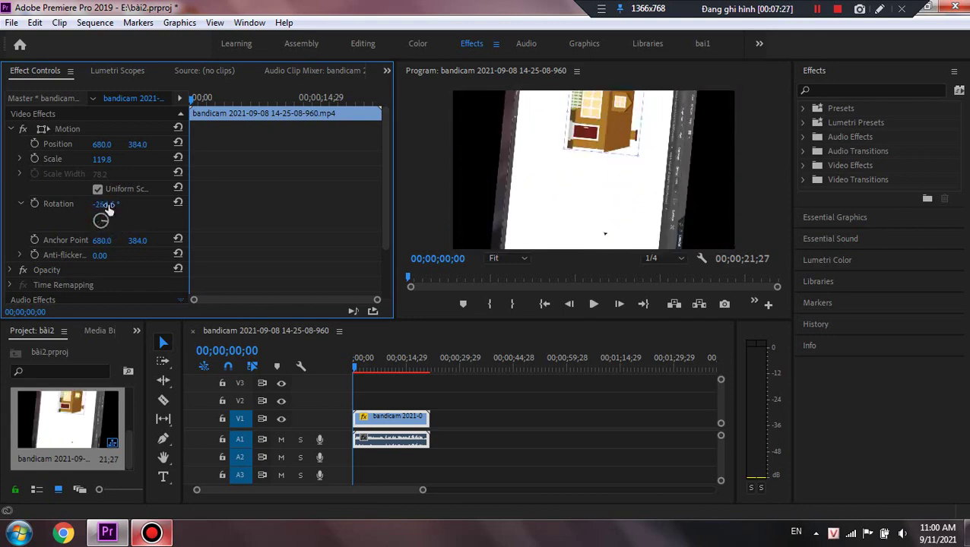
drag(114, 205, 121, 207)
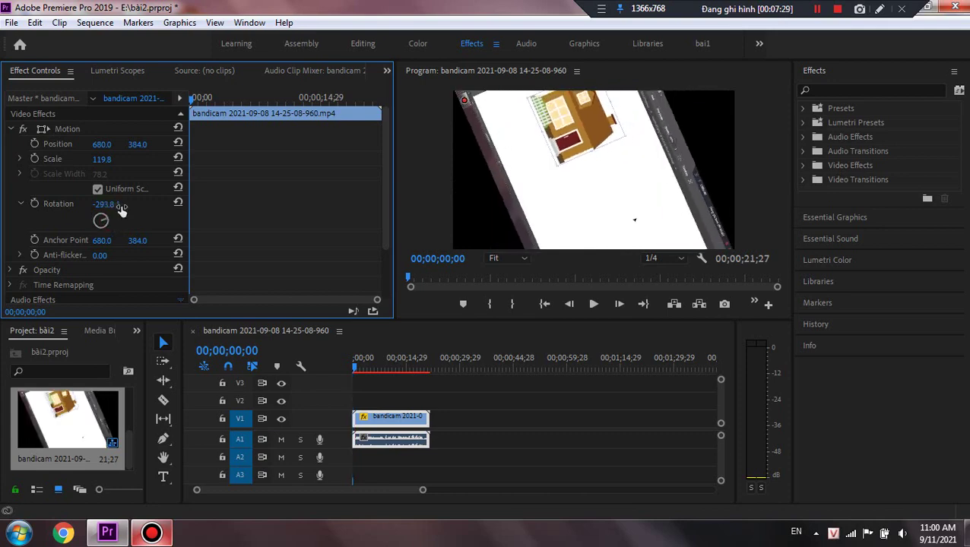
Step: Reset the clip's Rotation and set it to 180°
click(177, 203)
mouse_move(103, 201)
mouse_down()
mouse_move(122, 203)
mouse_move(107, 209)
mouse_up()
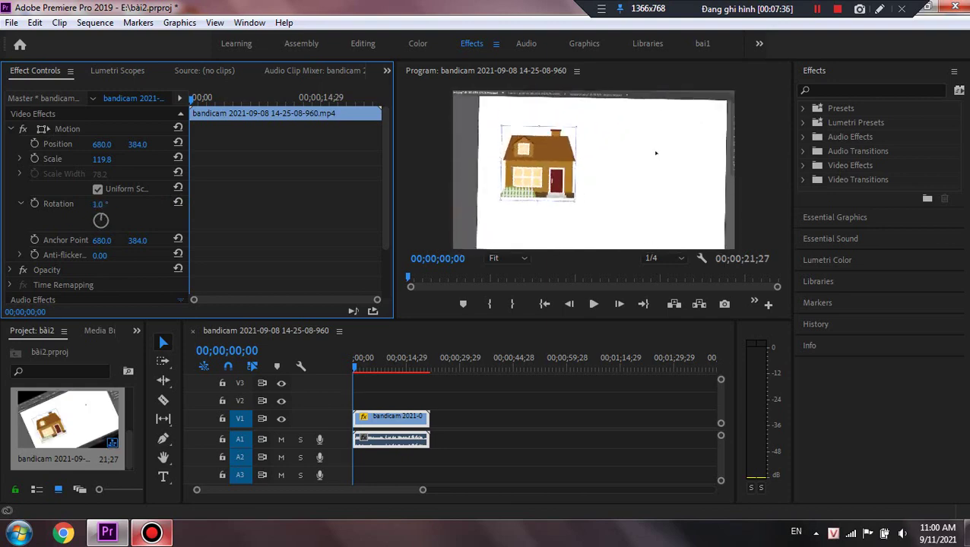
click(102, 205)
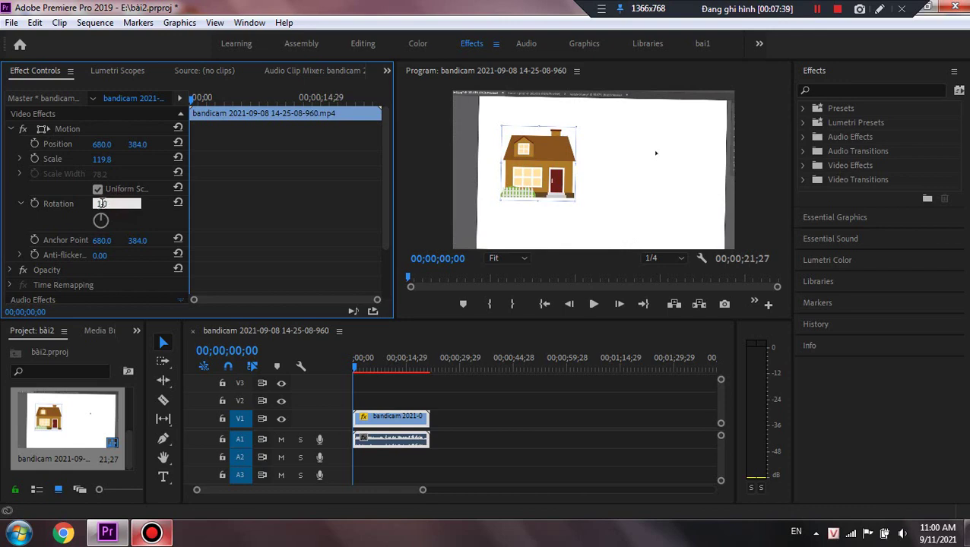
key(BackSpace)
key(BackSpace)
text(180)
key(Delete)
key(Return)
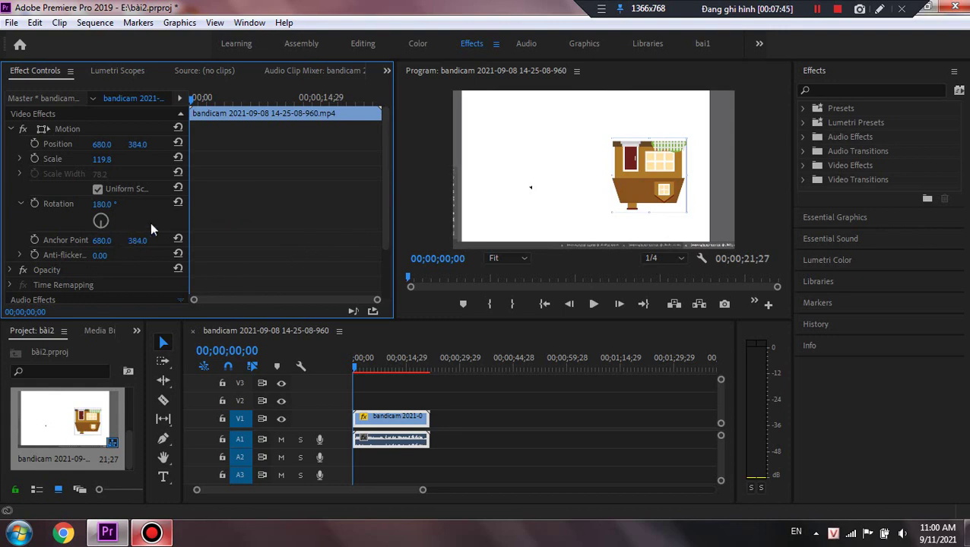
Step: Collapse the Rotation dial and reset the clip's Rotation to its default
click(20, 204)
click(20, 203)
click(19, 204)
click(178, 203)
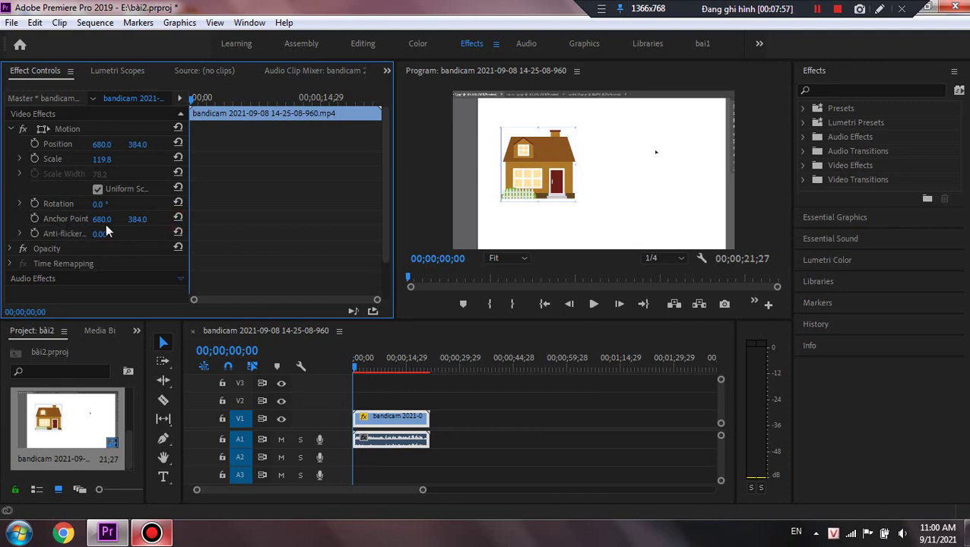
Step: Move the anchor point freehand to about 819.4, 198.6 and to about 559.3, 616.9, resetting the Anchor Point after each move
click(68, 219)
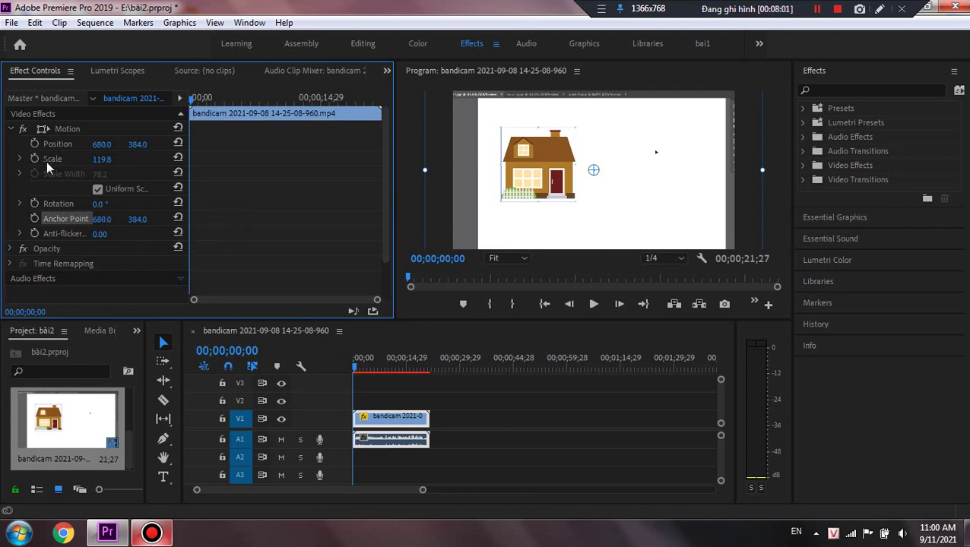
drag(593, 170, 628, 124)
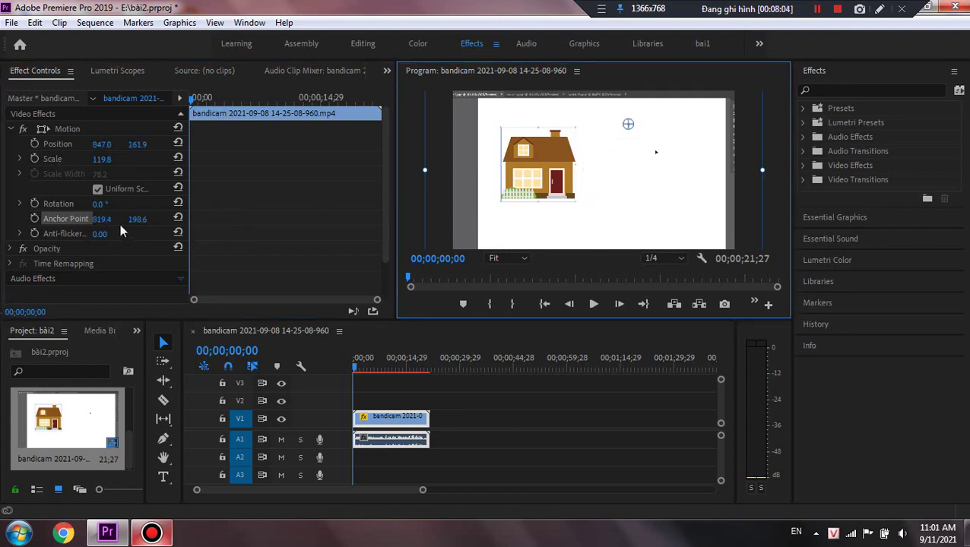
click(179, 219)
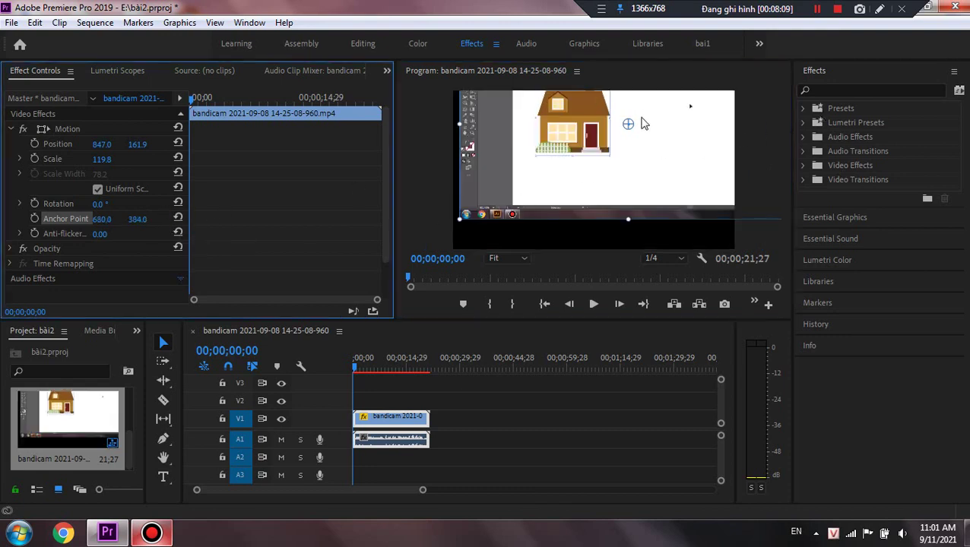
drag(628, 124, 598, 182)
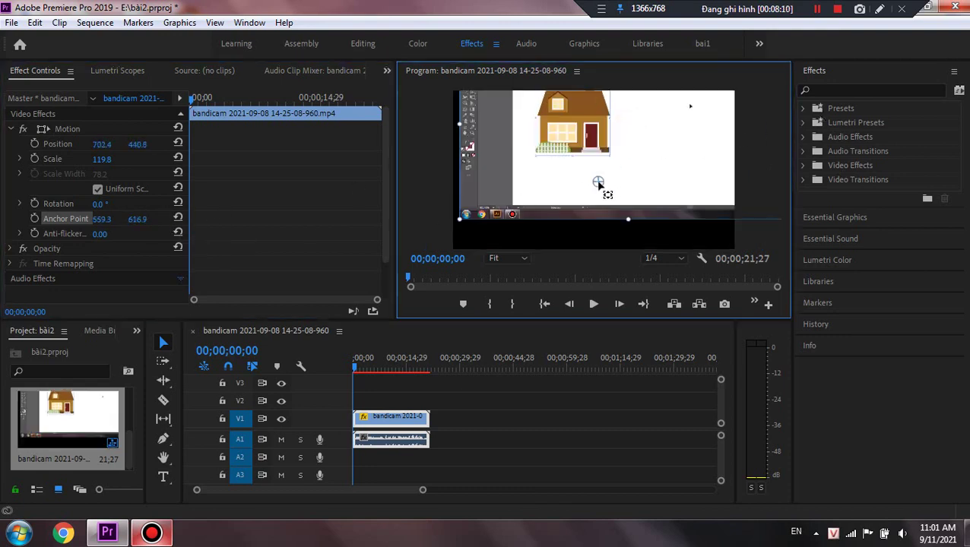
click(178, 218)
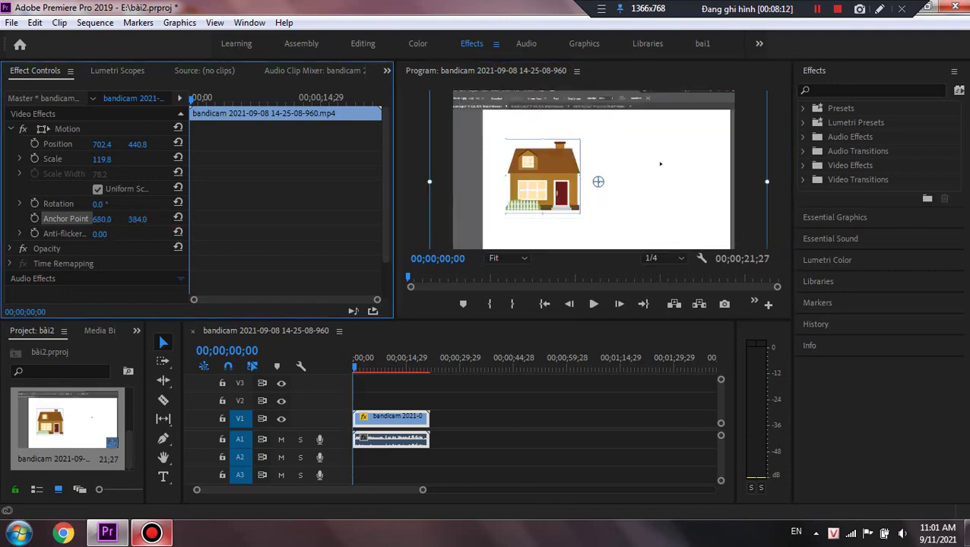
Step: Shift the Anchor Point values to about 658, 428 and reset the property to its default
drag(102, 219, 188, 218)
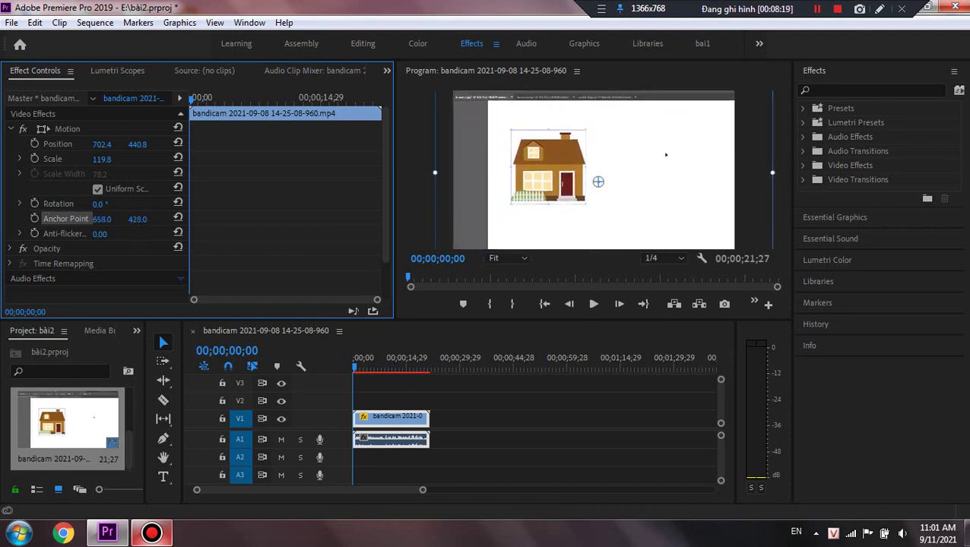
click(178, 219)
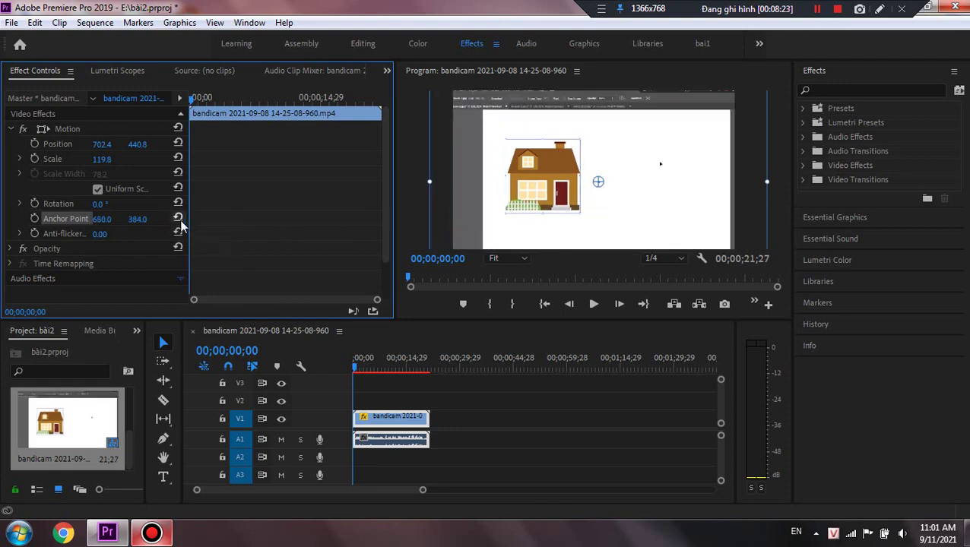
Step: Move the anchor point to about 921.4, 453, reset it, and move it freehand to about 743.2, 404.1
drag(598, 182, 562, 172)
click(177, 219)
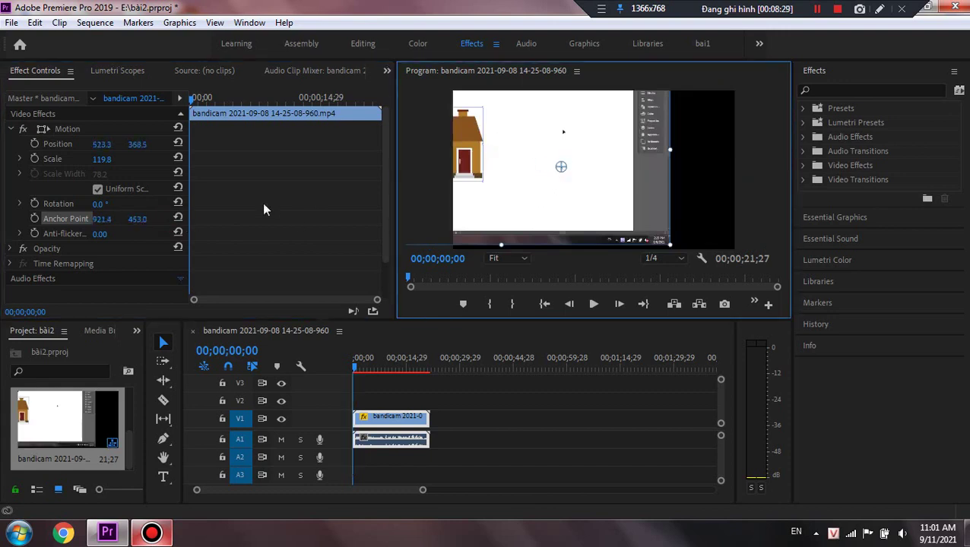
click(177, 219)
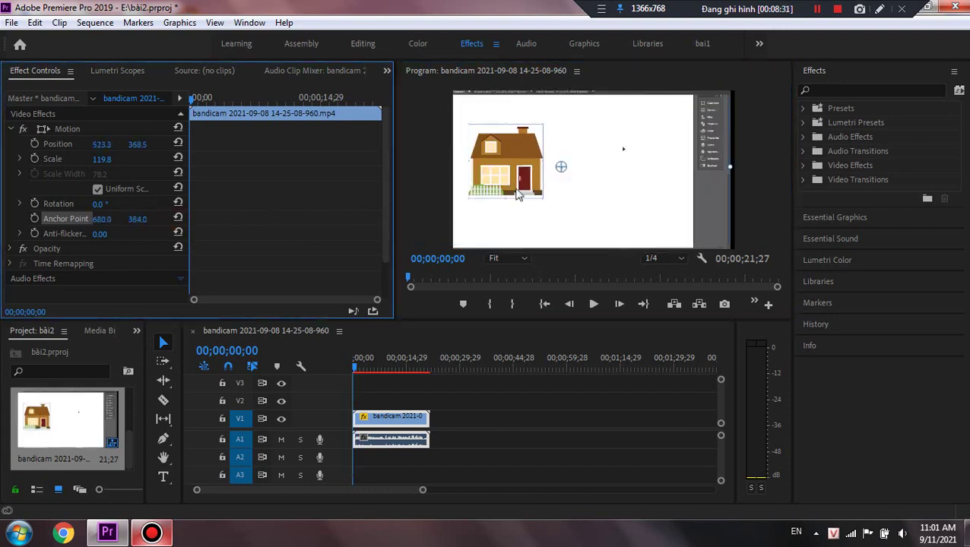
drag(562, 168, 581, 177)
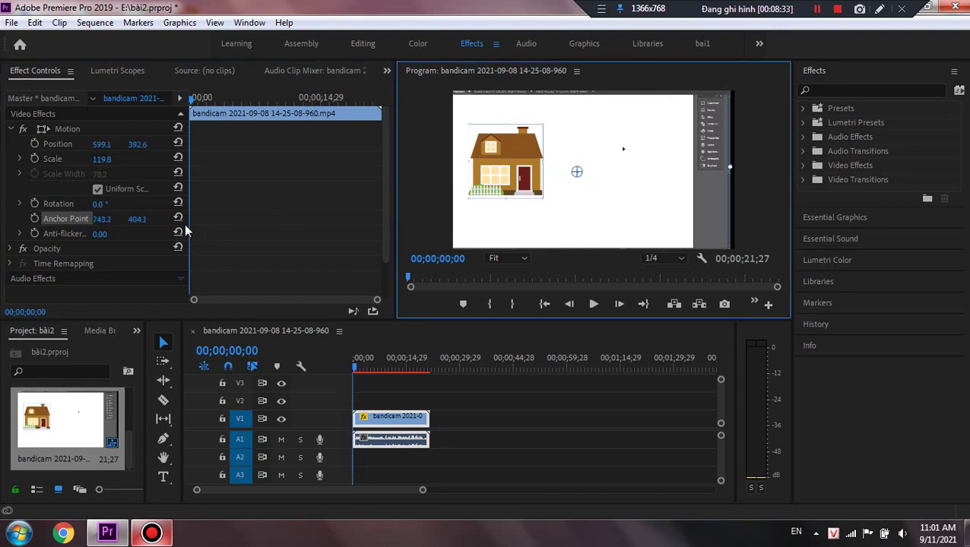
Step: Raise the clip's Anti-flicker Filter to 1.00, reset it, and set it to 0.87 with its expanded slider
click(85, 246)
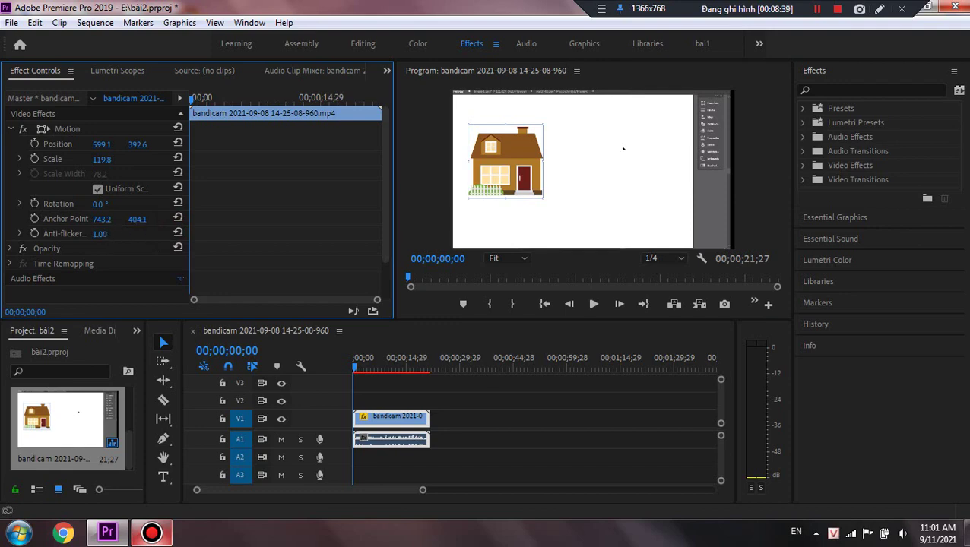
click(178, 233)
click(21, 233)
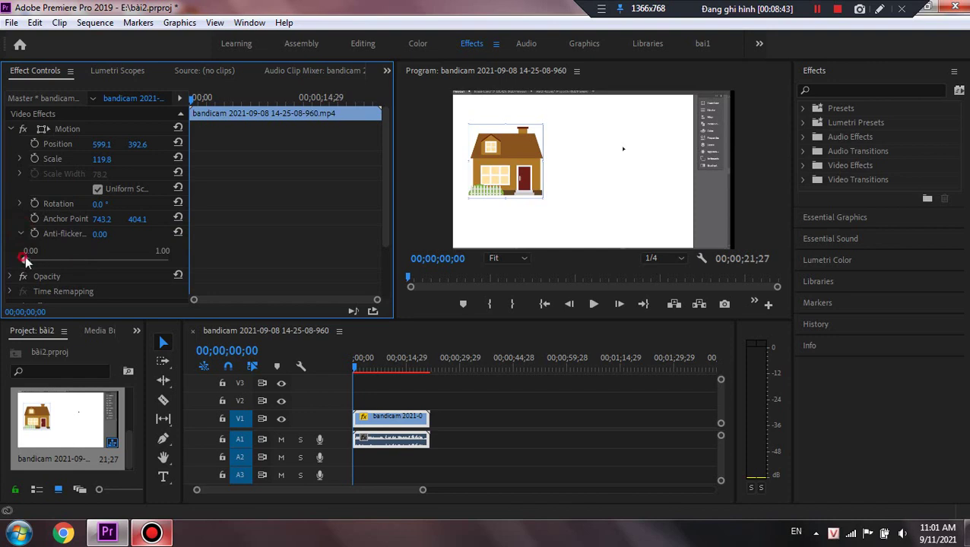
drag(25, 260, 150, 260)
click(22, 235)
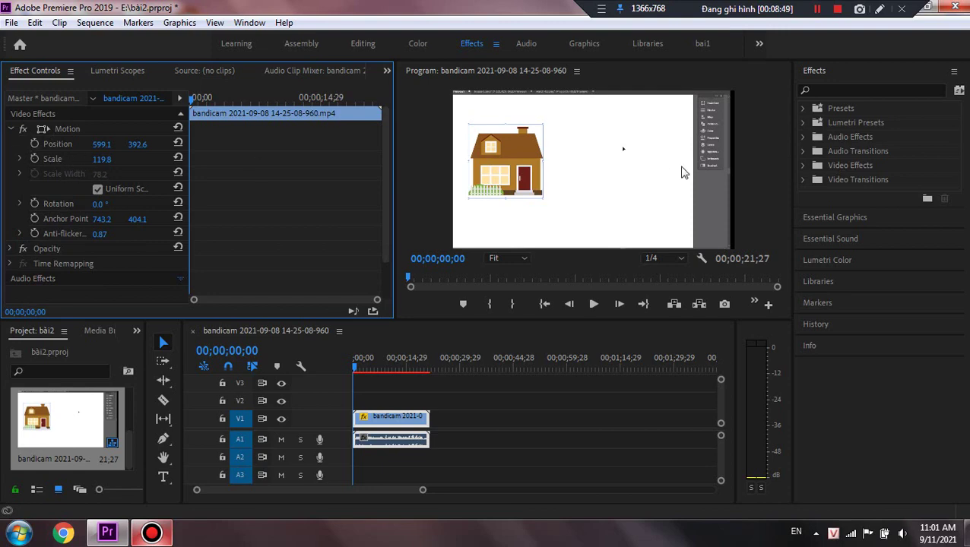
Step: Reset the whole Motion effect to its defaults, collapse it and expand the Opacity effect
click(178, 129)
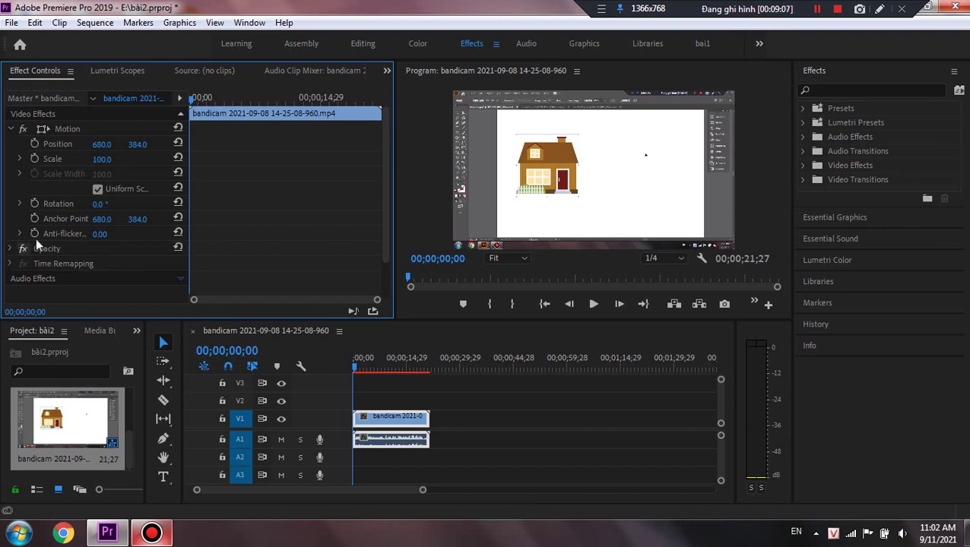
click(11, 129)
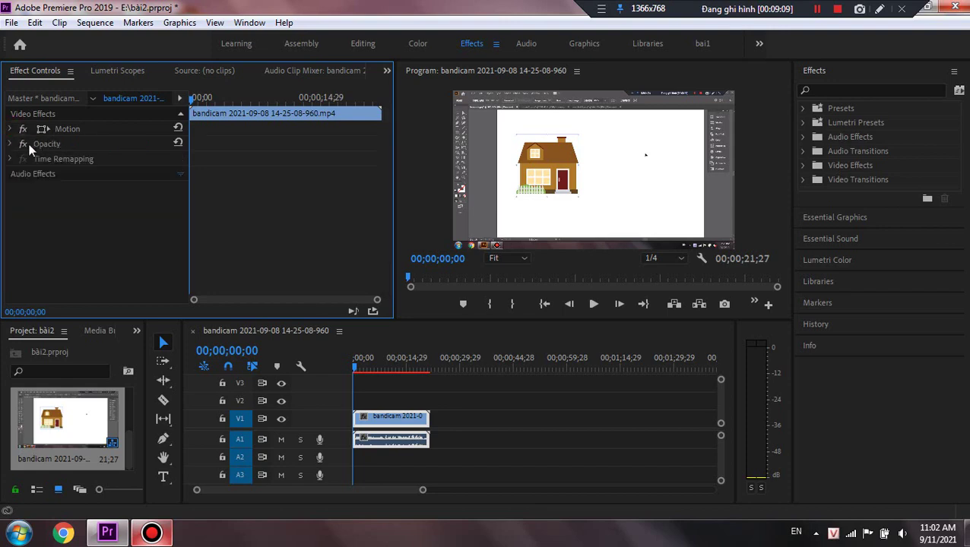
click(10, 149)
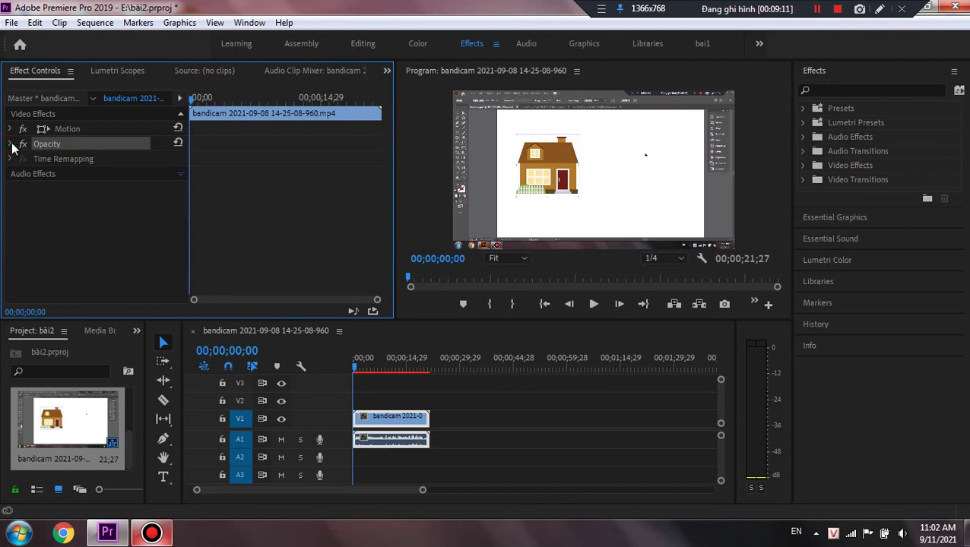
click(10, 144)
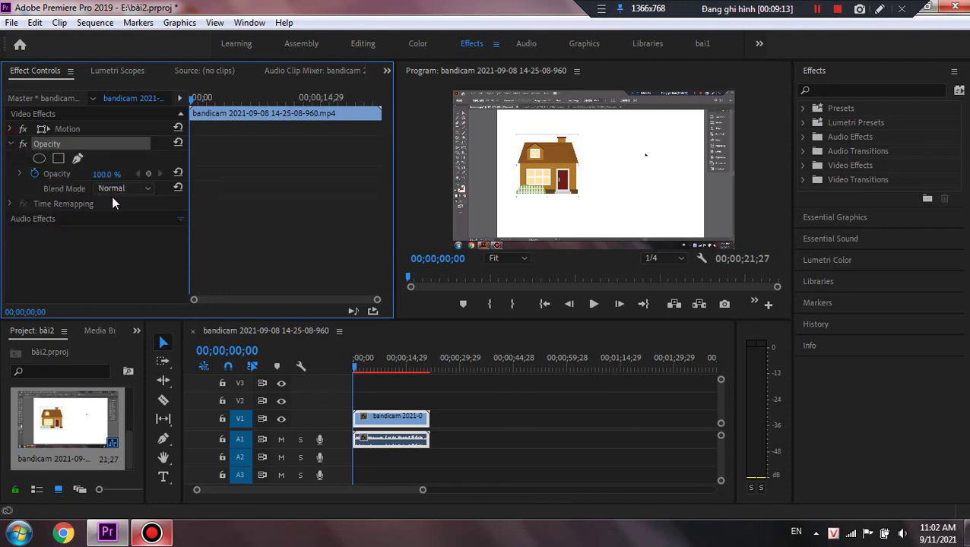
Step: Create an Opacity keyframe at the clip's start, trying about 90.6% and 36.5% before returning it to 100%
click(20, 174)
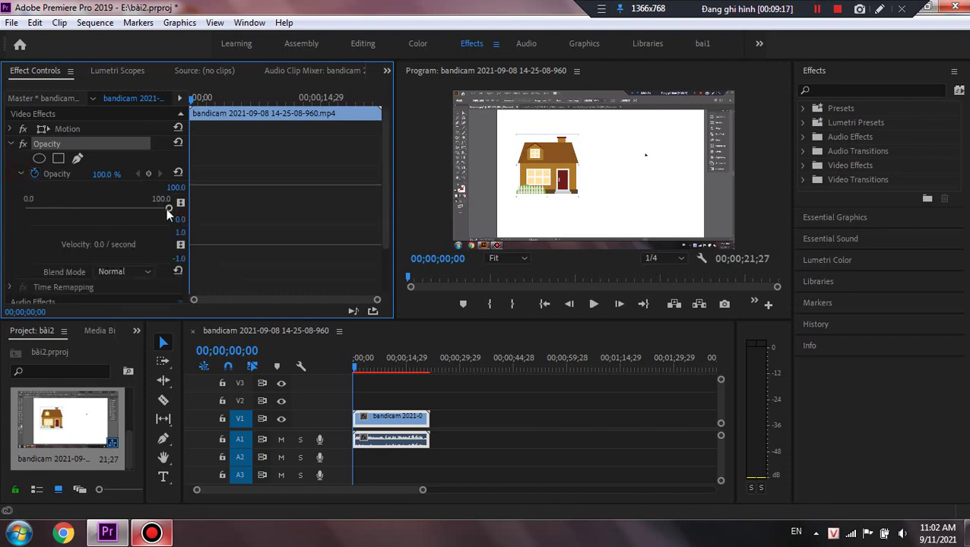
drag(164, 209, 222, 200)
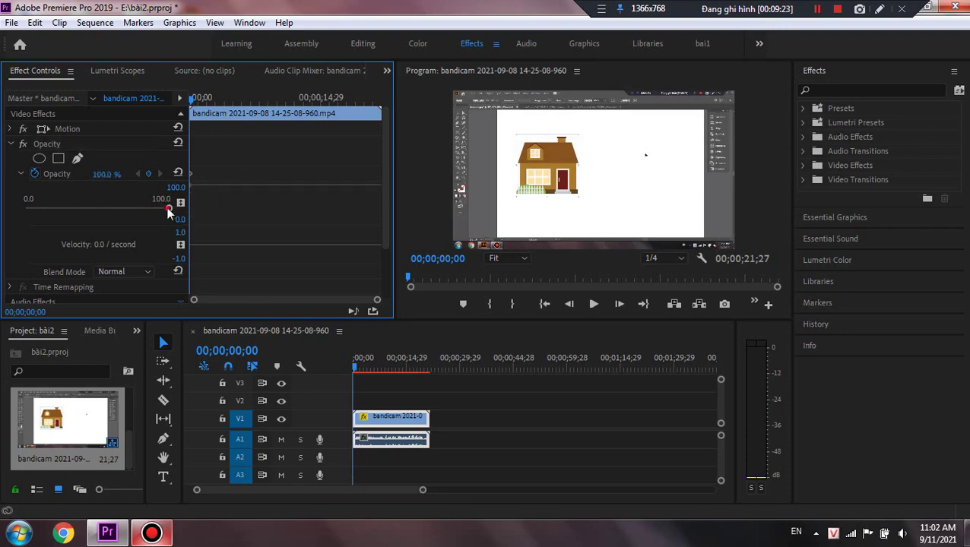
drag(168, 209, 158, 204)
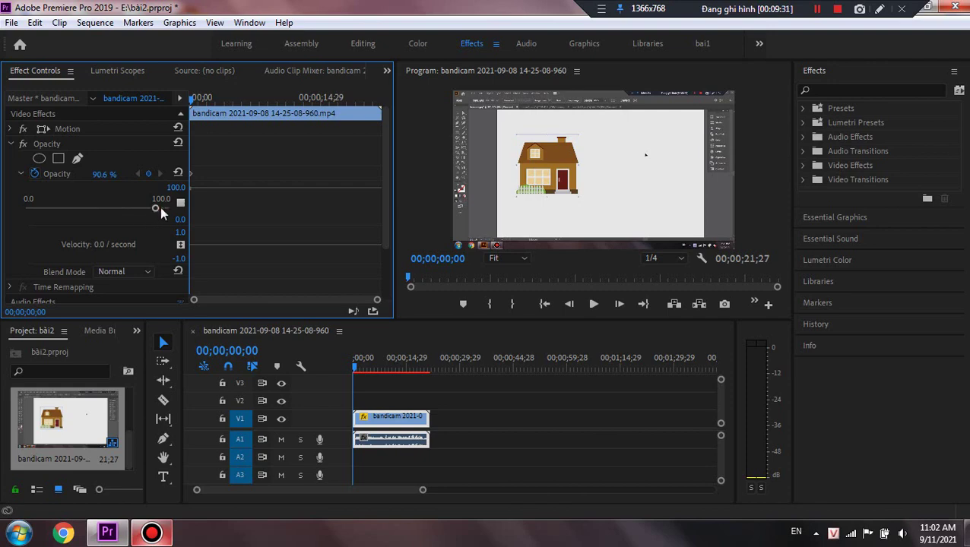
drag(160, 208, 169, 209)
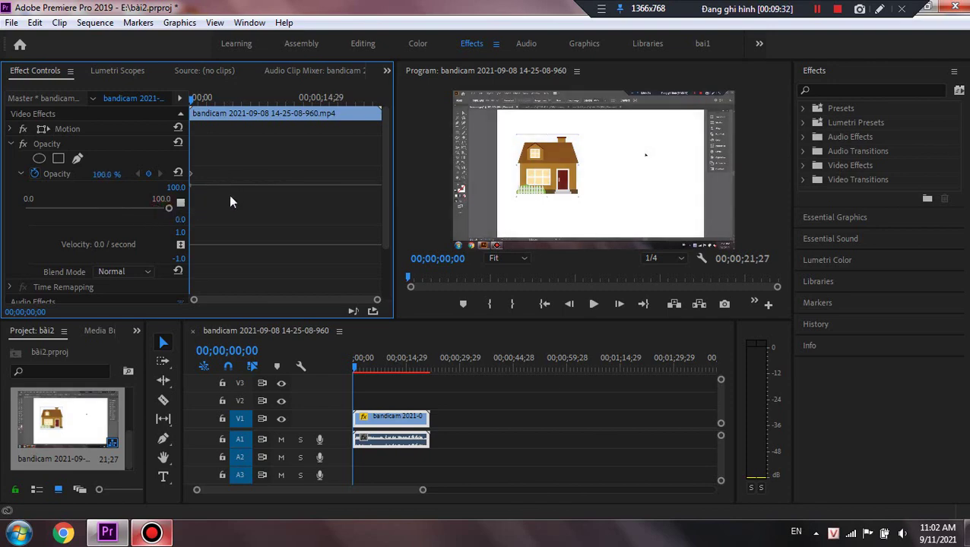
drag(235, 190, 236, 208)
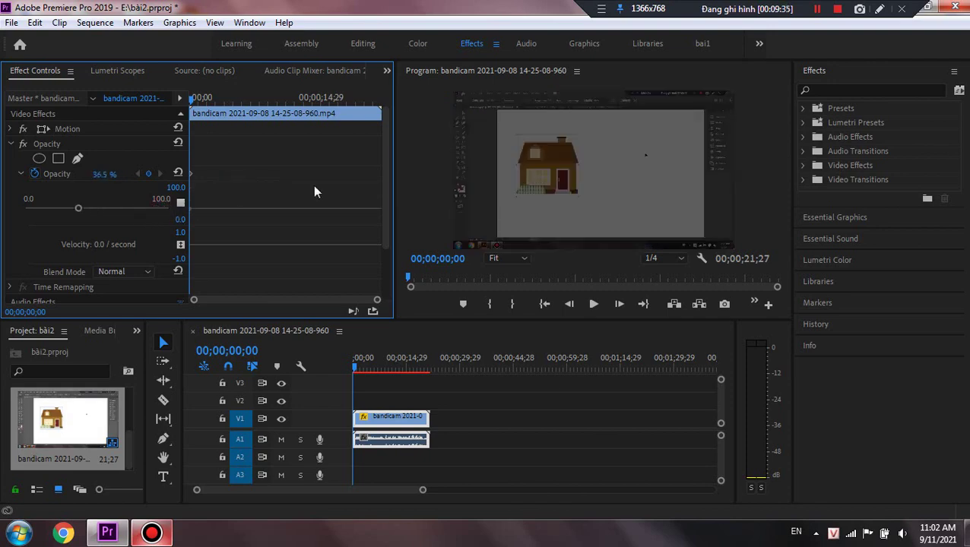
drag(79, 209, 200, 230)
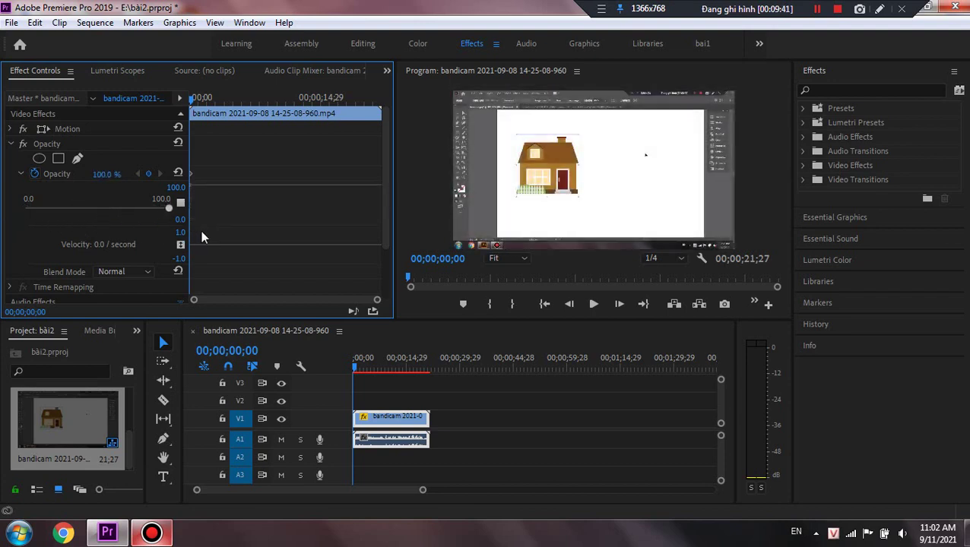
click(20, 175)
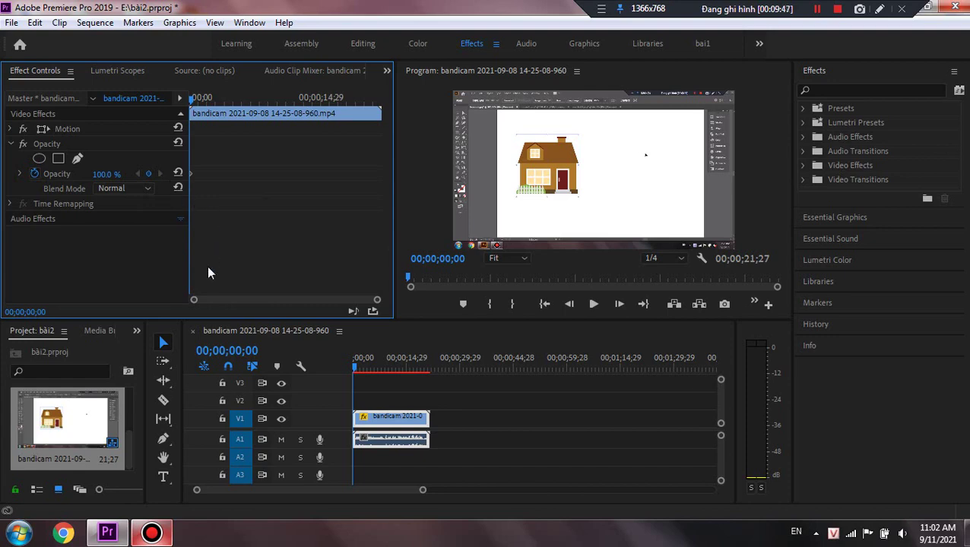
Step: Add an Opacity keyframe at 00;00;02;22 and lower its opacity to 57%
drag(195, 300, 243, 304)
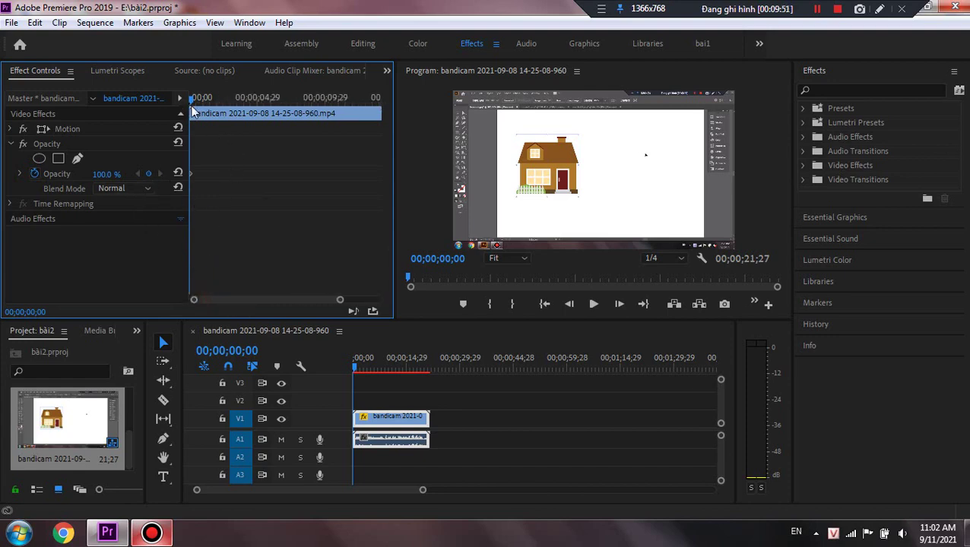
drag(191, 100, 225, 99)
click(149, 174)
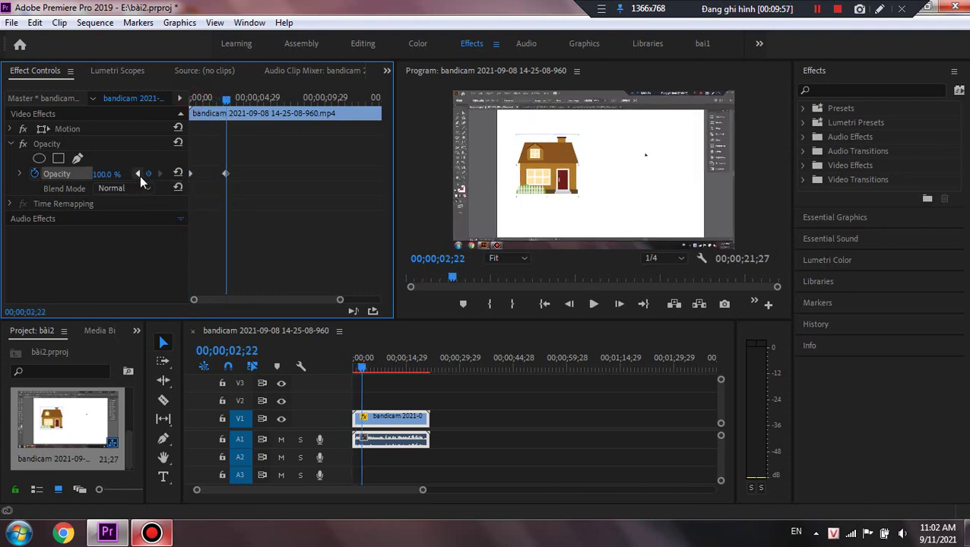
drag(119, 174, 86, 174)
Step: Scrub and play back the opacity fade between the two keyframes, and return to the clip's start
drag(226, 101, 218, 101)
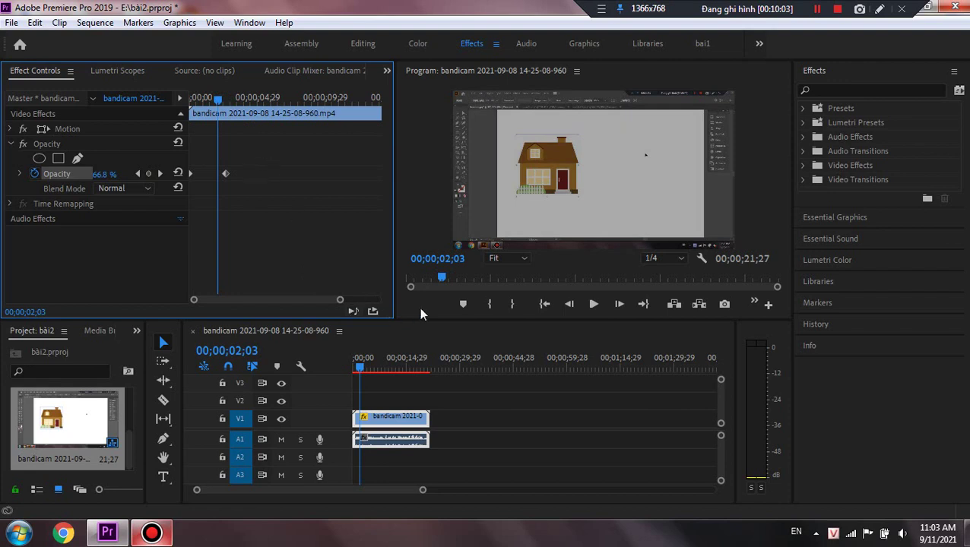
click(594, 307)
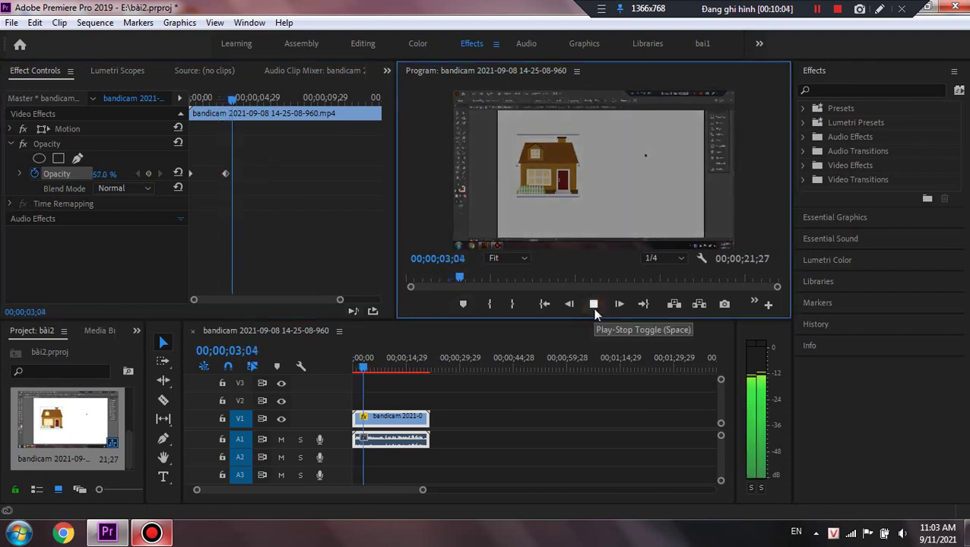
click(594, 307)
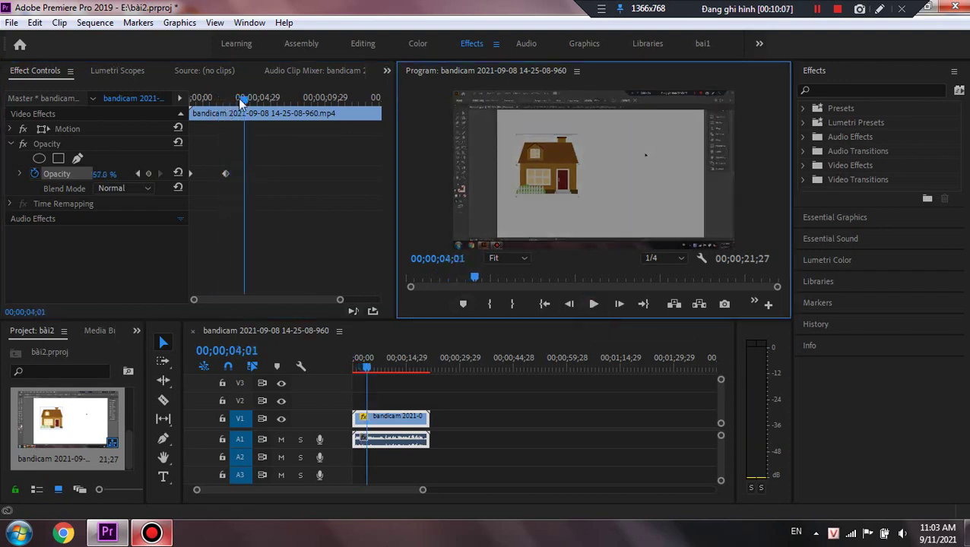
drag(244, 100, 219, 114)
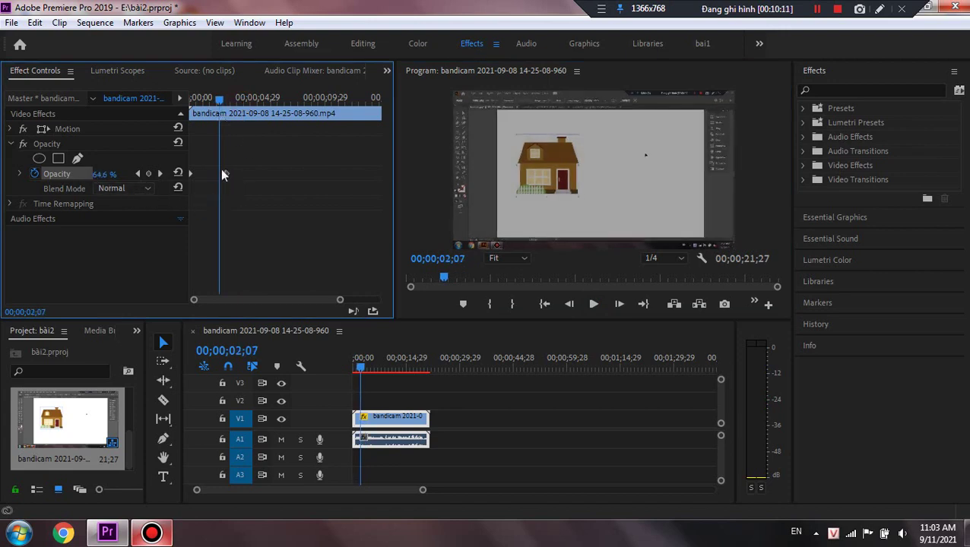
key(Home)
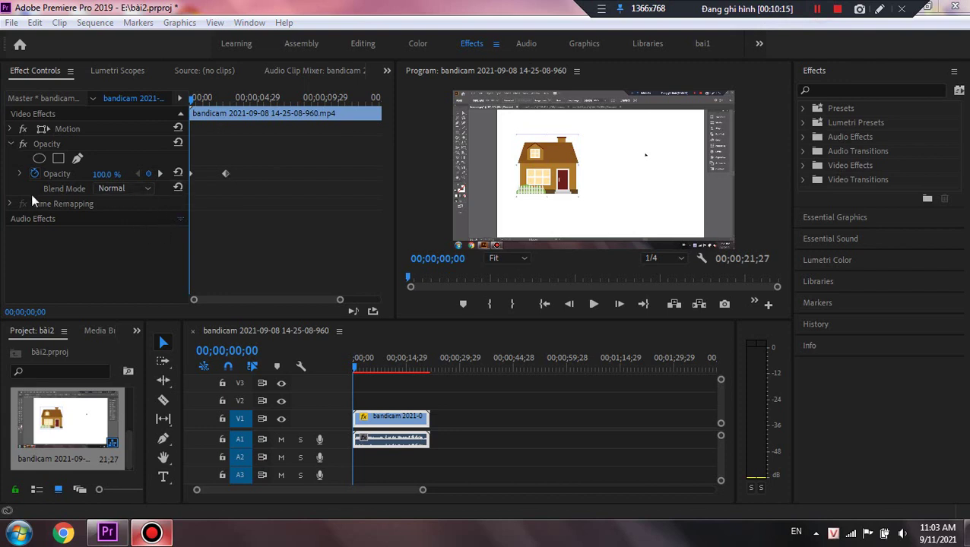
Step: Show the Opacity graph, shift the second keyframe slightly later, and play the fade up to 00;00;04;14
click(20, 174)
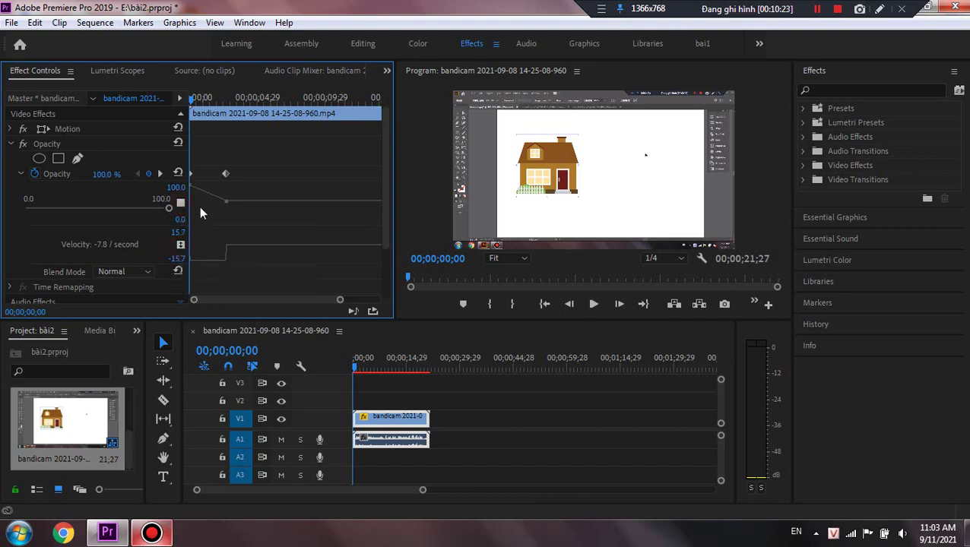
mouse_move(227, 180)
mouse_down()
mouse_move(280, 190)
mouse_move(231, 191)
mouse_up()
click(593, 306)
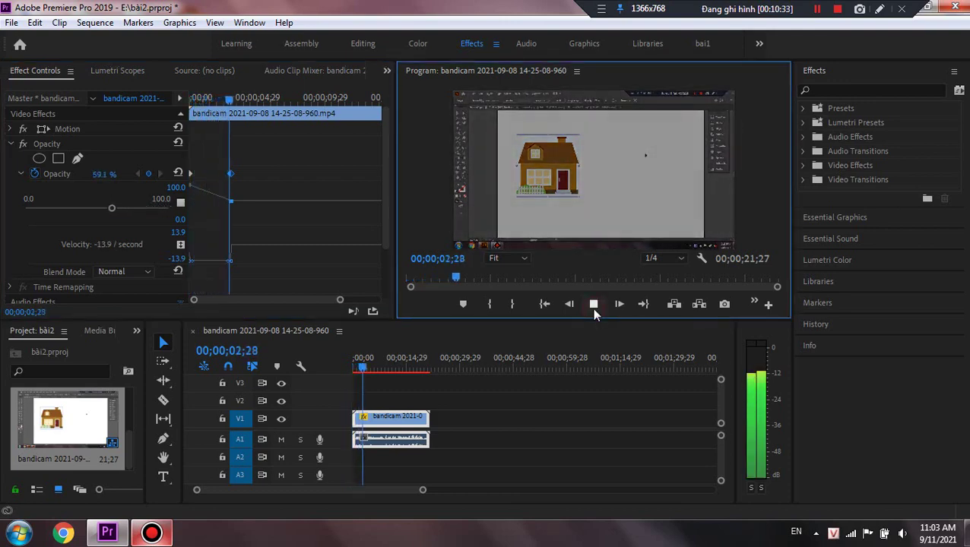
click(593, 308)
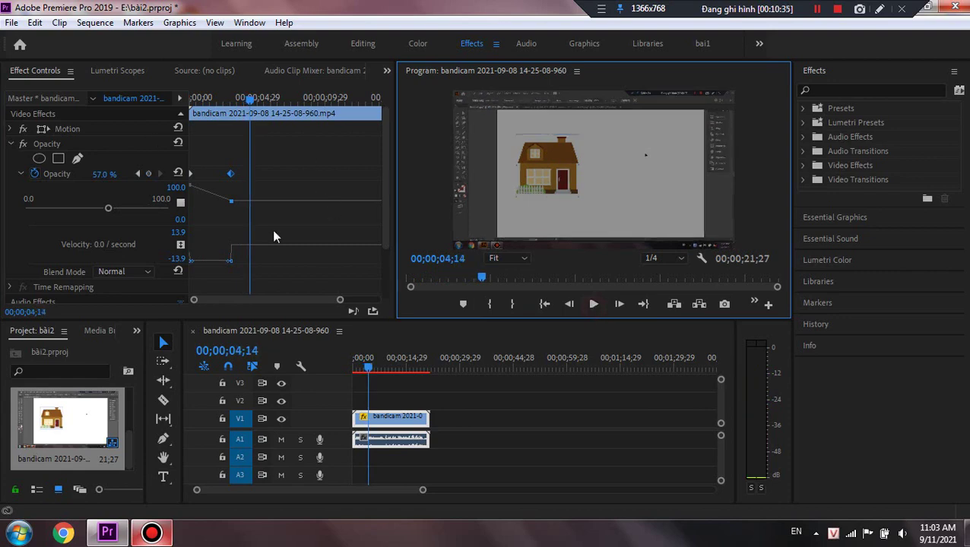
Step: Add an Opacity keyframe at 00;00;04;14 with 0% opacity and play back the fade to black
click(150, 174)
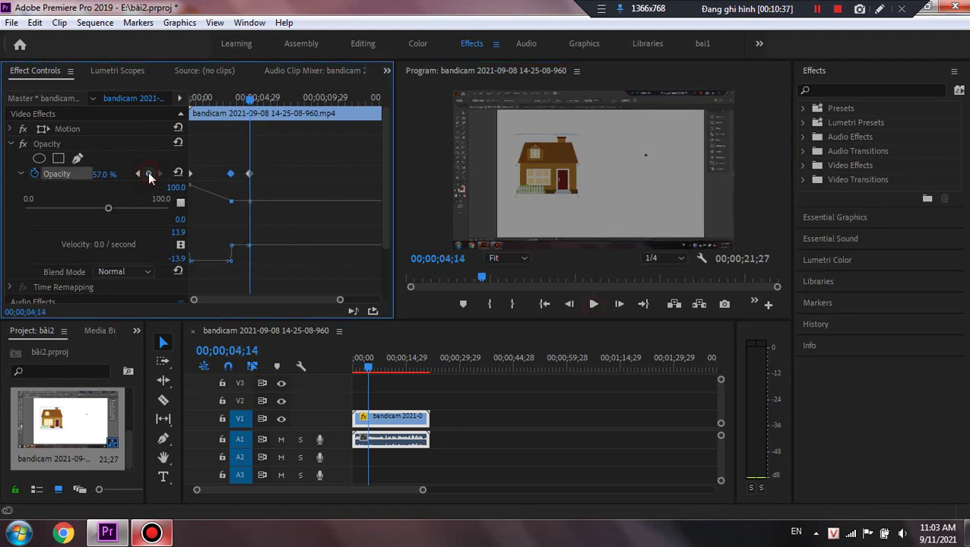
drag(104, 174, 61, 174)
drag(252, 107, 208, 114)
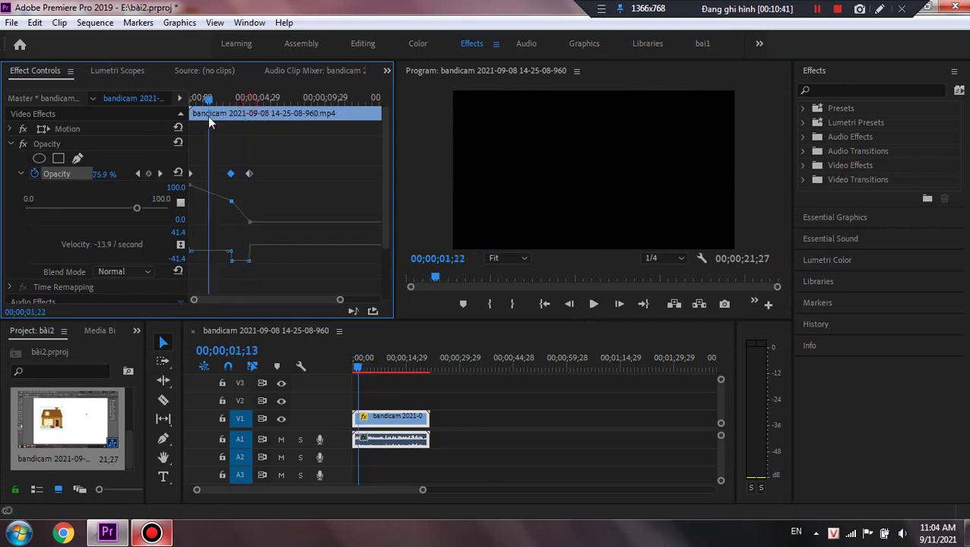
click(593, 305)
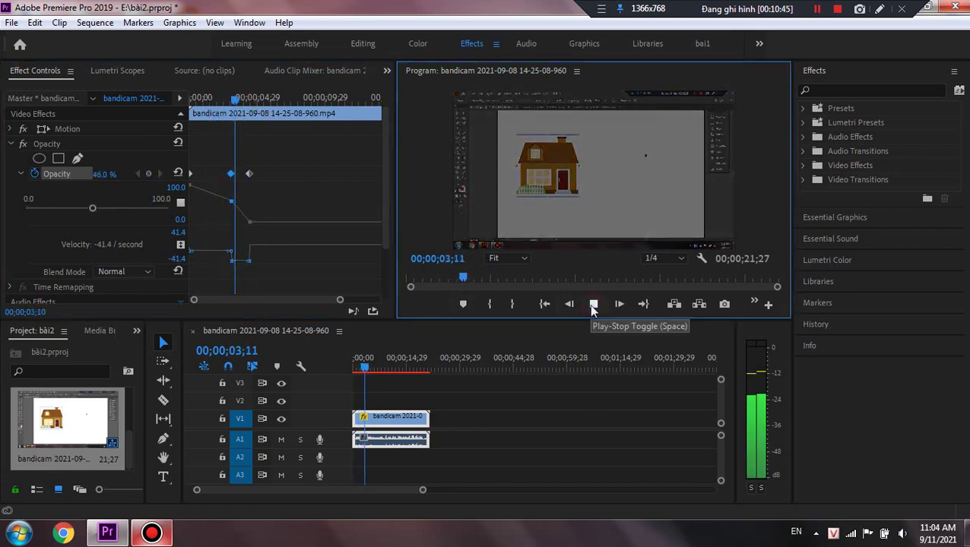
click(593, 304)
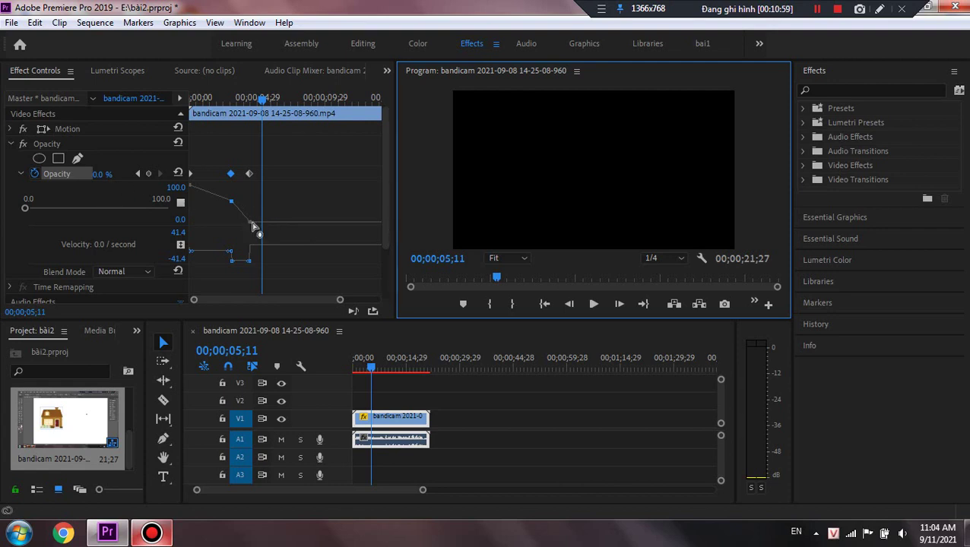
Step: Move the last Opacity keyframe much later with a higher opacity, and shift the middle keyframe slightly earlier
drag(251, 226, 304, 186)
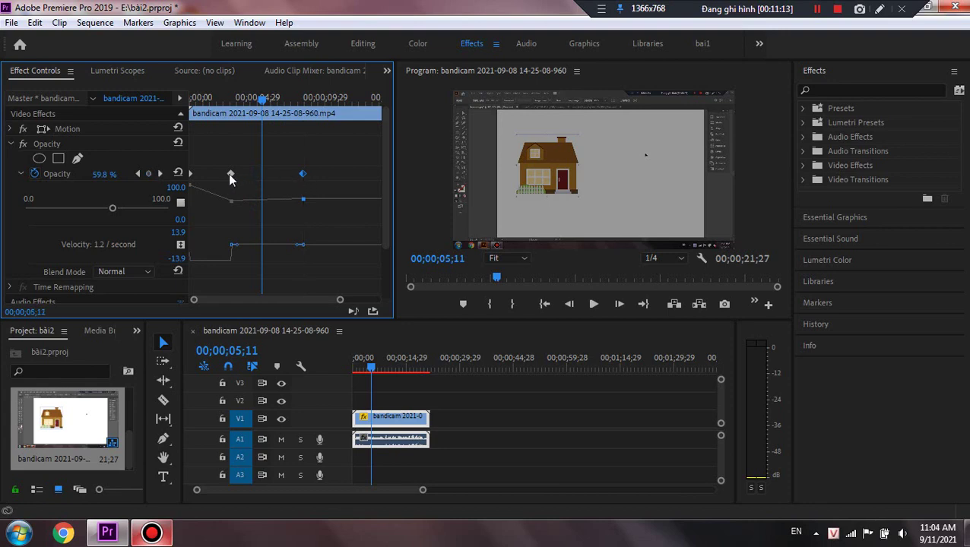
mouse_move(231, 174)
mouse_down()
mouse_move(237, 181)
mouse_move(226, 183)
mouse_up()
click(177, 257)
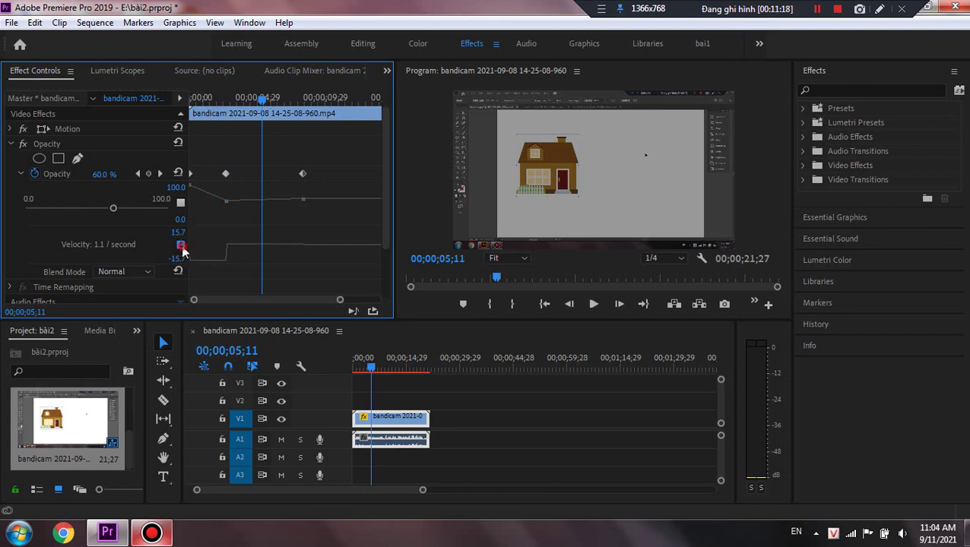
drag(226, 174, 223, 179)
Step: Bend the Opacity curve after the middle keyframe so it dips to 0%, and play back the result to 00;00;06;26
drag(231, 245, 246, 270)
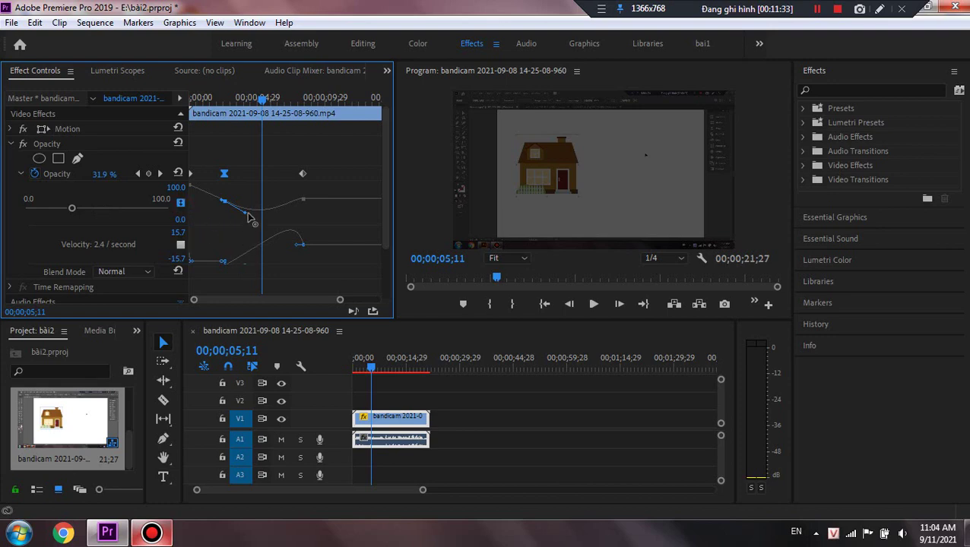
drag(247, 214, 227, 231)
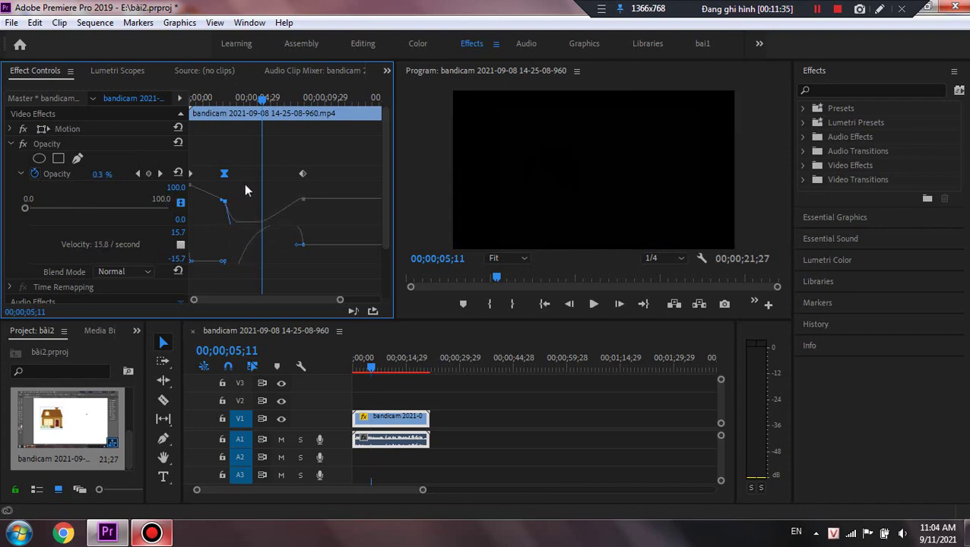
drag(262, 101, 214, 101)
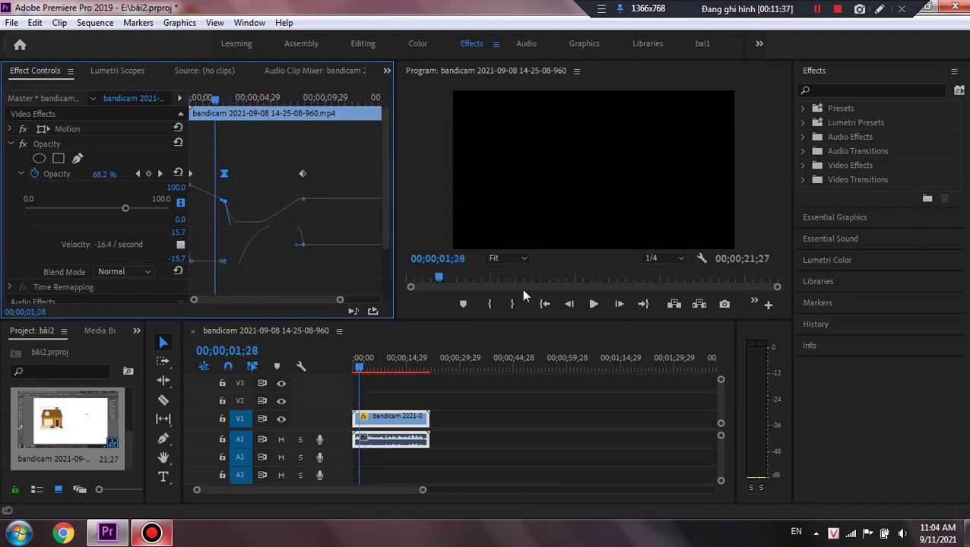
click(593, 304)
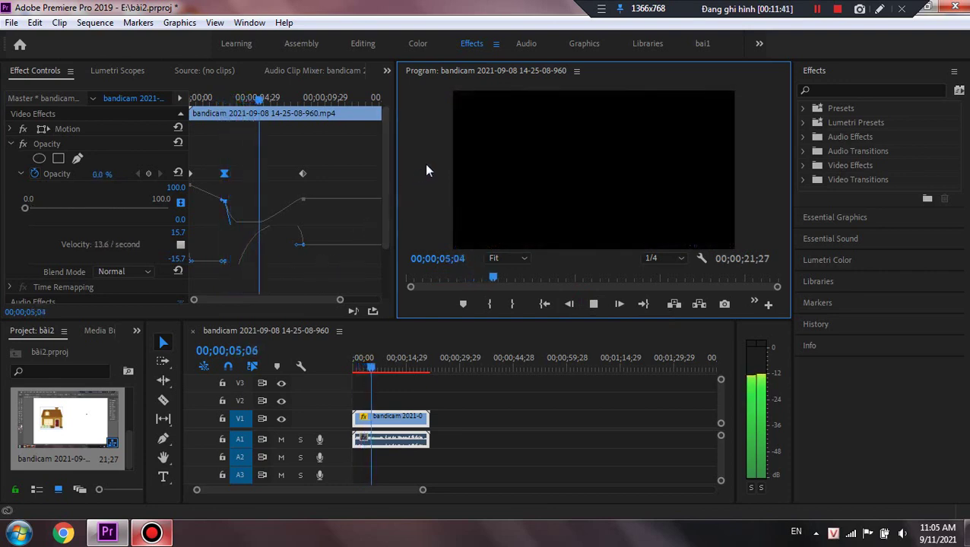
click(570, 304)
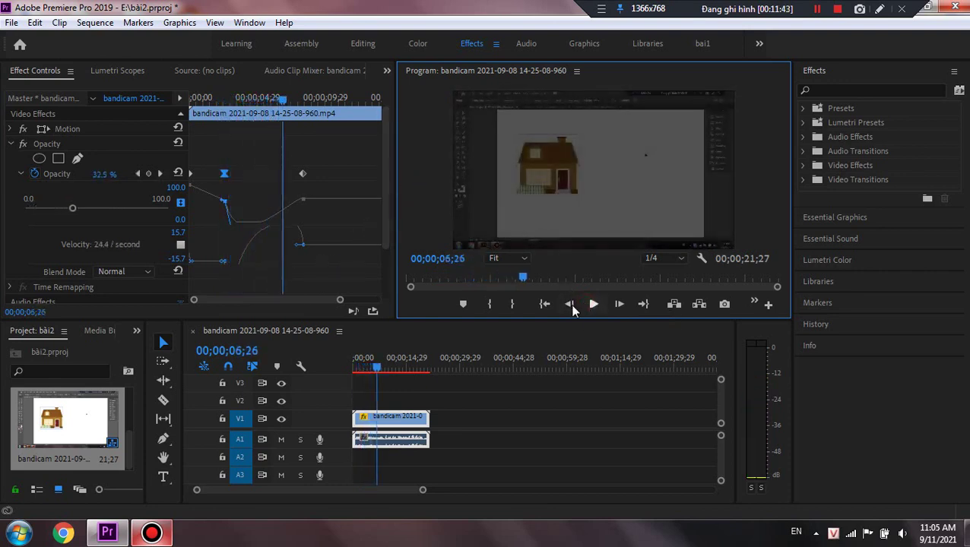
Step: Rescale the Opacity velocity graph and scrub the playhead back to 00;00;01;22
click(183, 256)
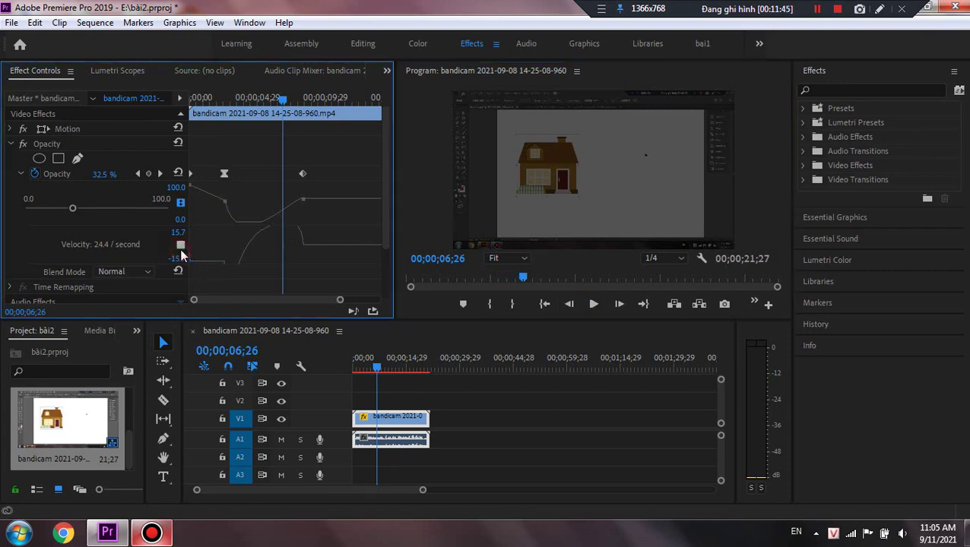
drag(183, 245, 185, 256)
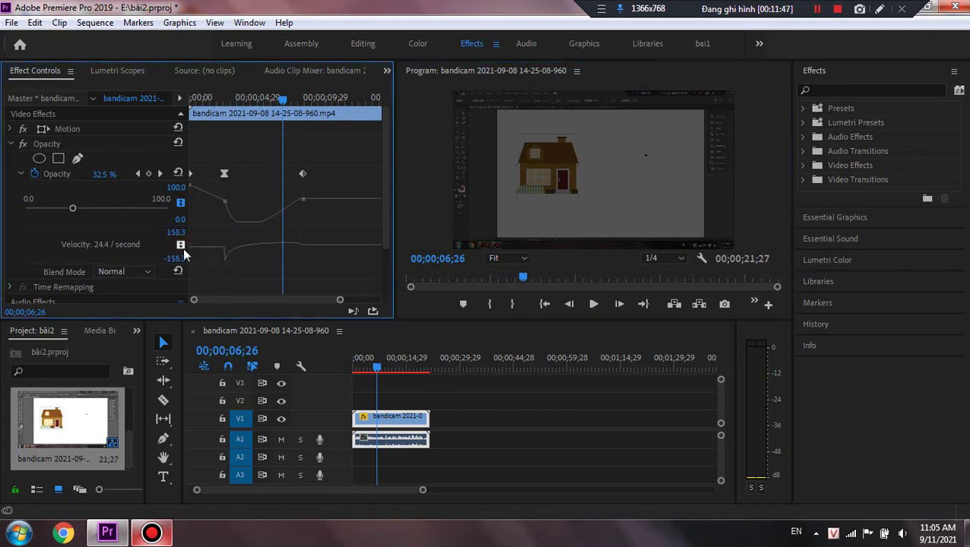
click(278, 102)
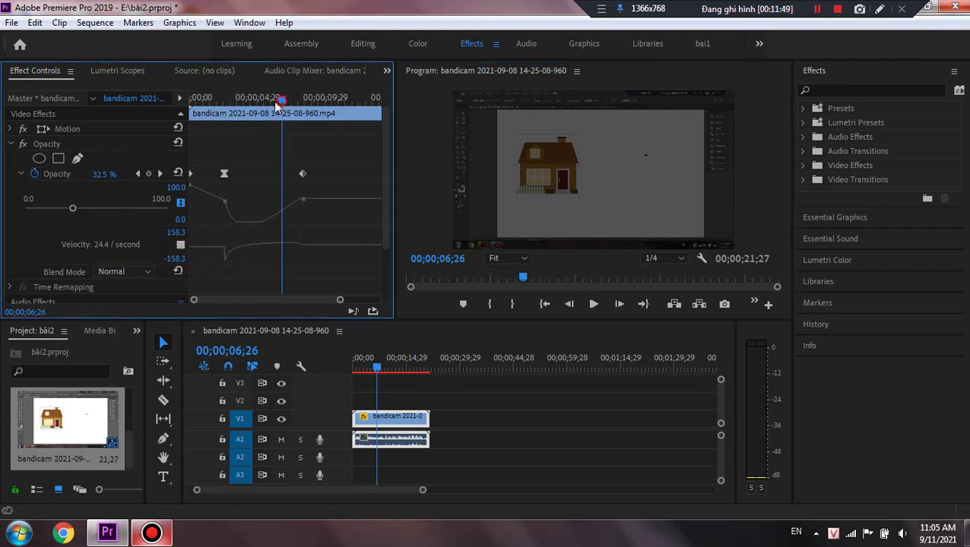
drag(278, 101, 210, 124)
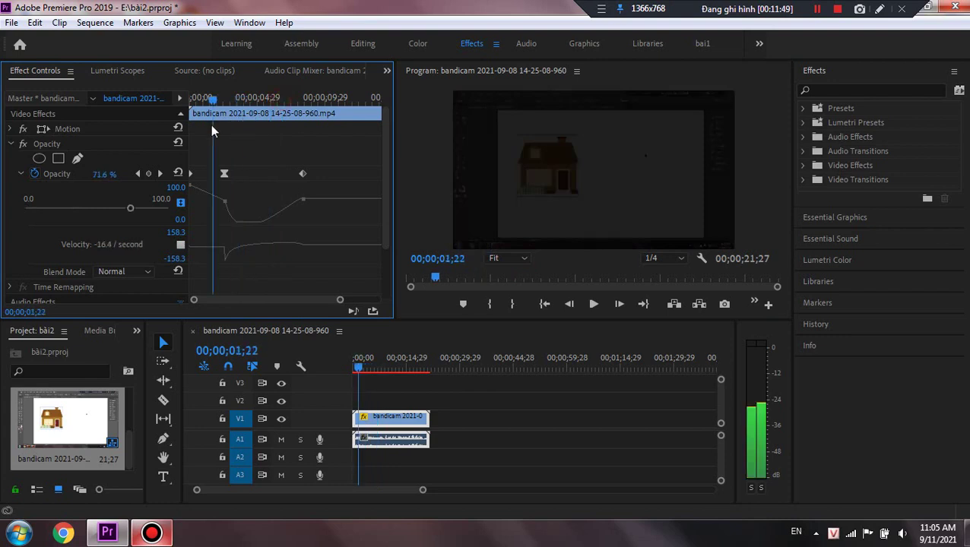
Step: Raise the middle Opacity keyframe and pull its curve handle far down to make the drop after it abrupt
click(183, 204)
click(225, 174)
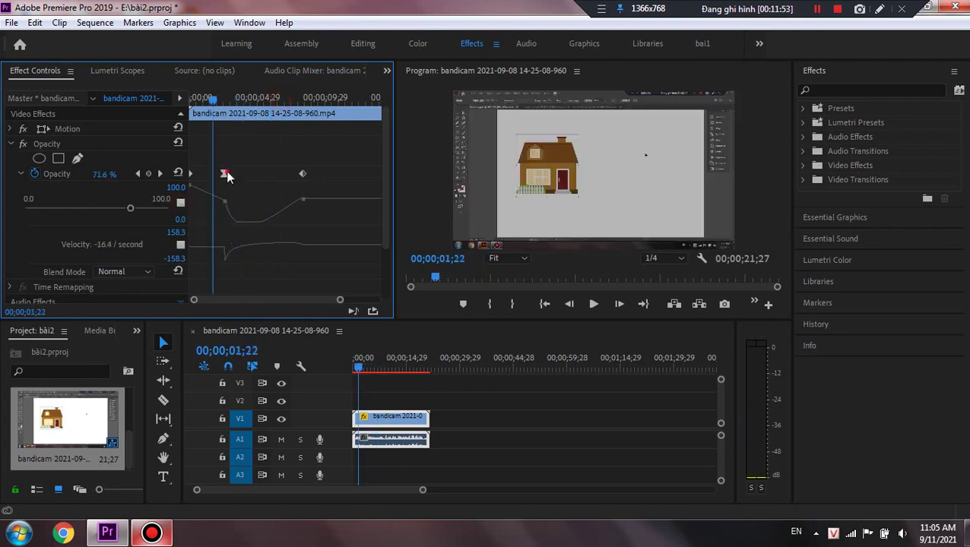
mouse_move(225, 211)
mouse_down()
mouse_move(226, 225)
mouse_move(232, 194)
mouse_move(211, 214)
mouse_move(230, 227)
mouse_up()
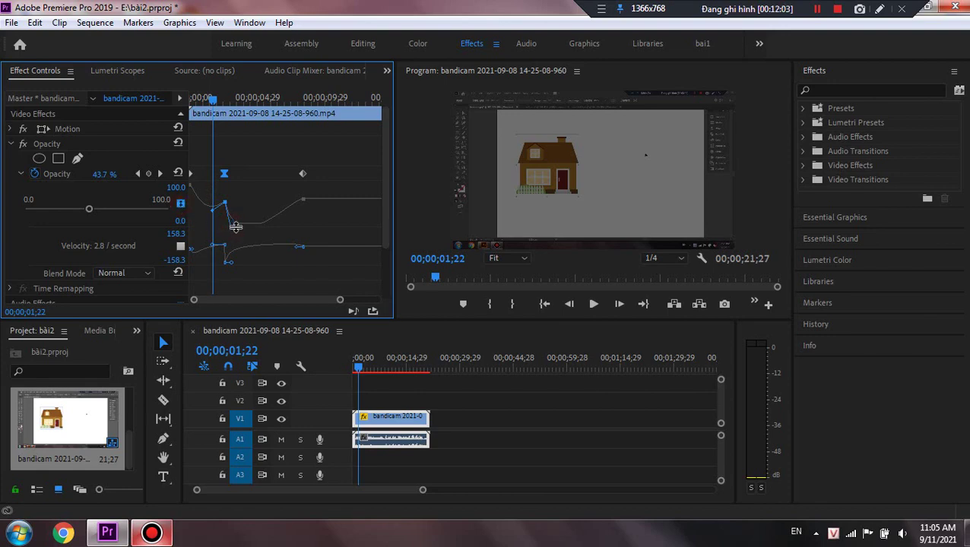
drag(225, 203, 225, 188)
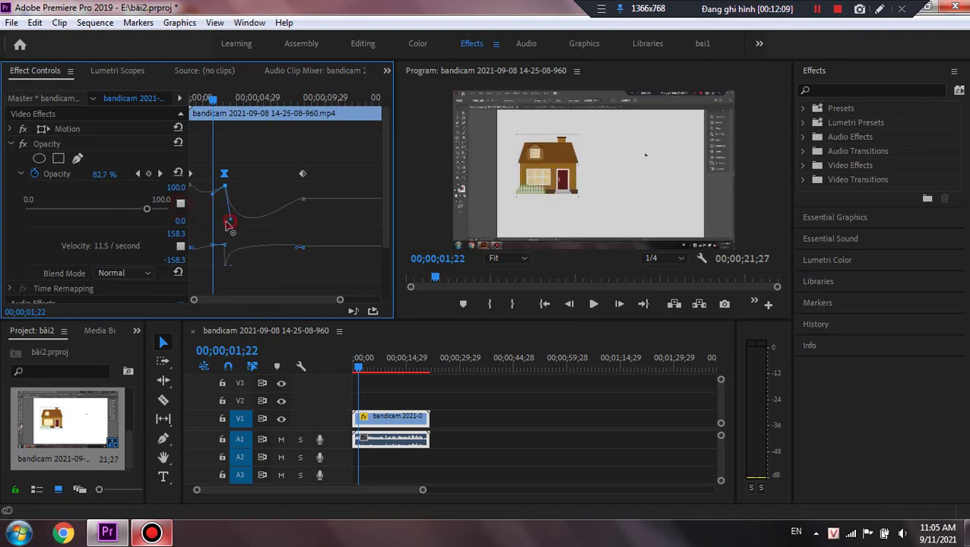
drag(228, 220, 230, 283)
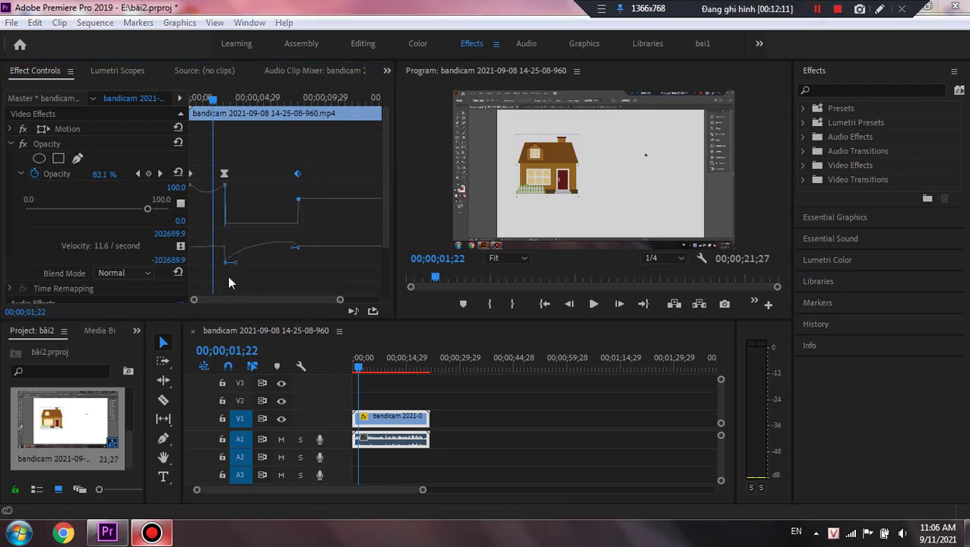
Step: Try the Lighter Color, Hard Light and Overlay blend modes on the clip, ending with Blend Mode set to Divide
click(152, 273)
click(145, 187)
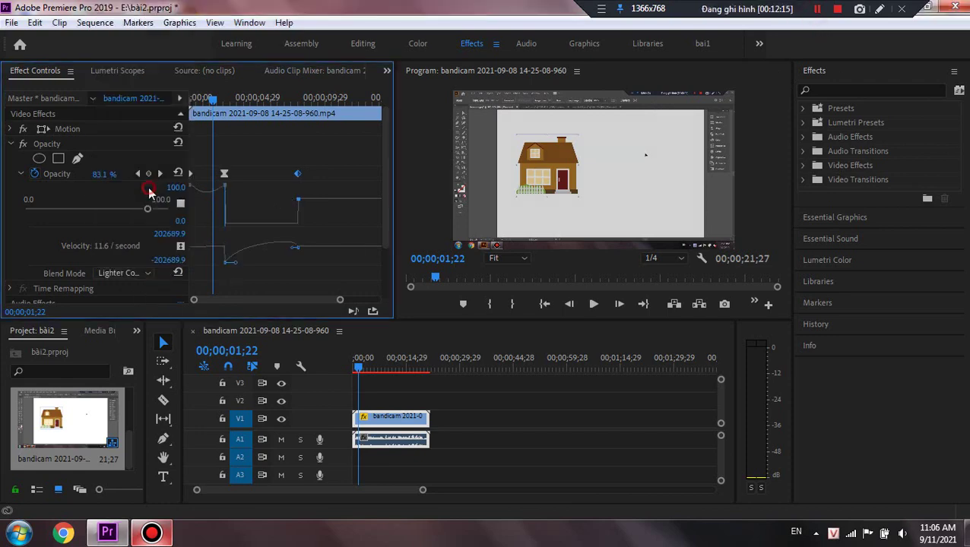
click(149, 273)
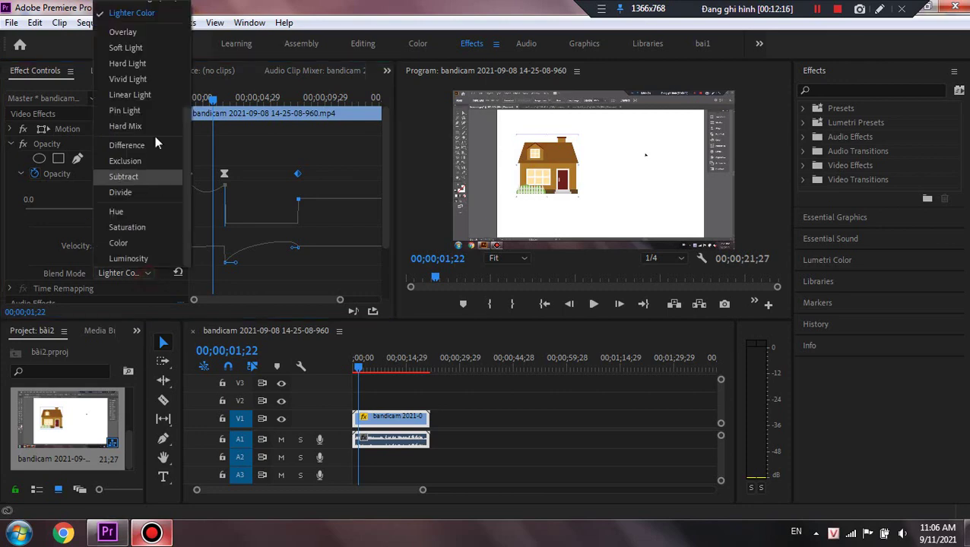
click(139, 64)
click(132, 273)
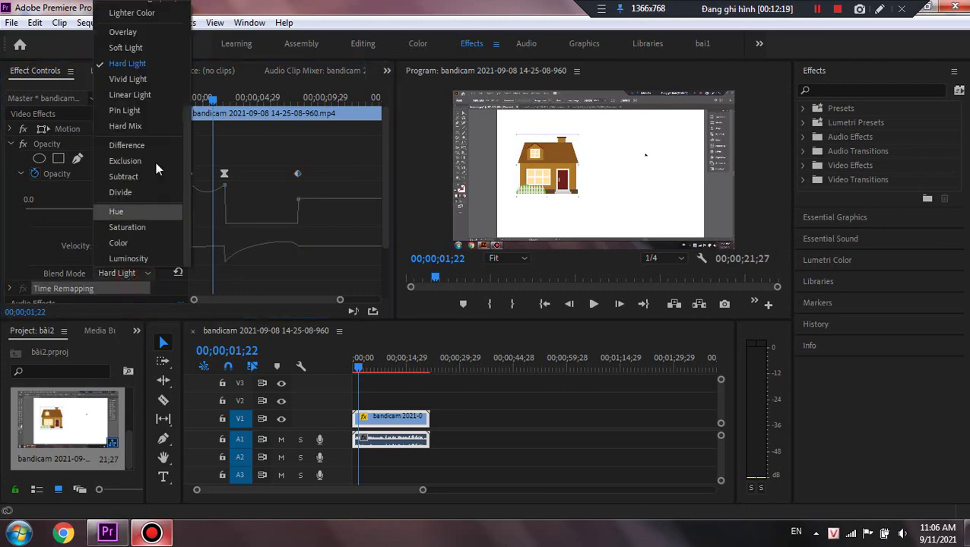
click(123, 32)
click(120, 273)
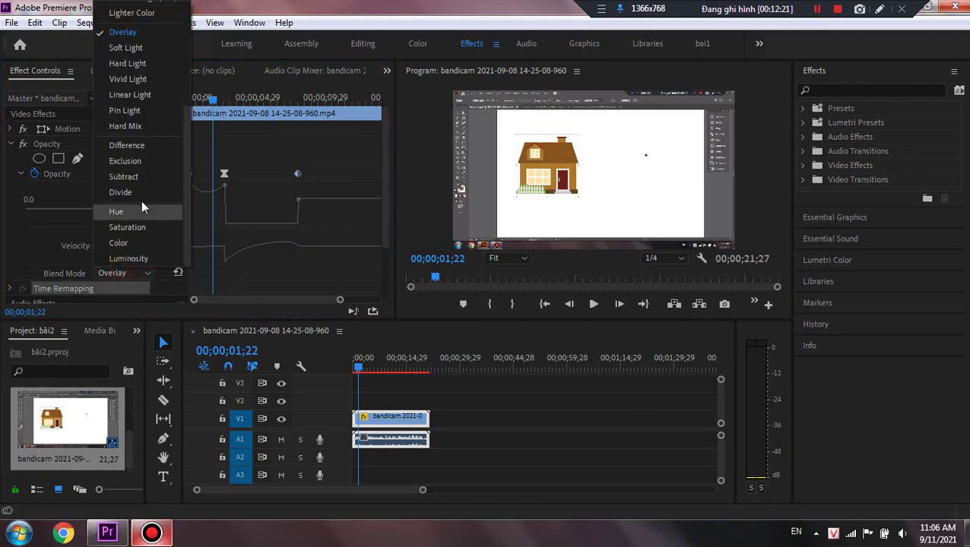
click(141, 196)
click(125, 271)
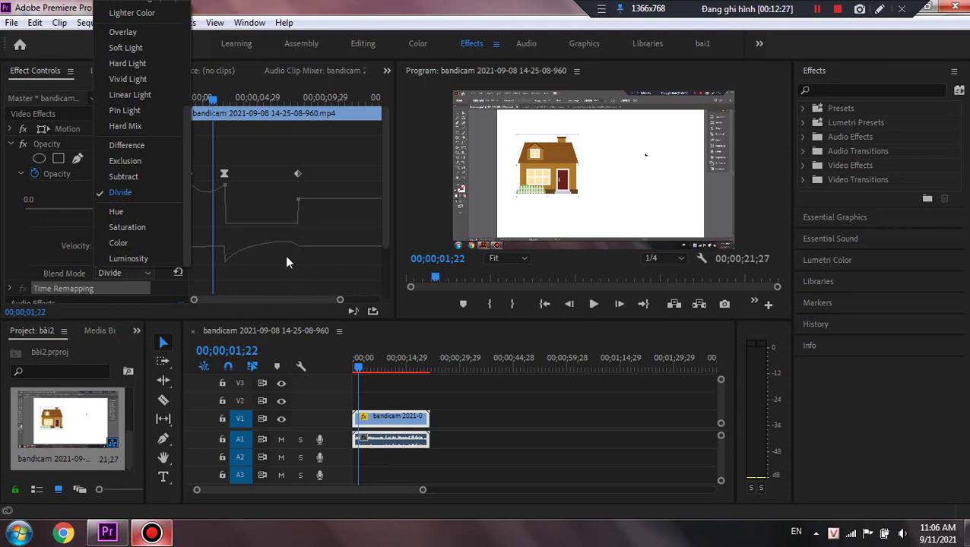
click(262, 129)
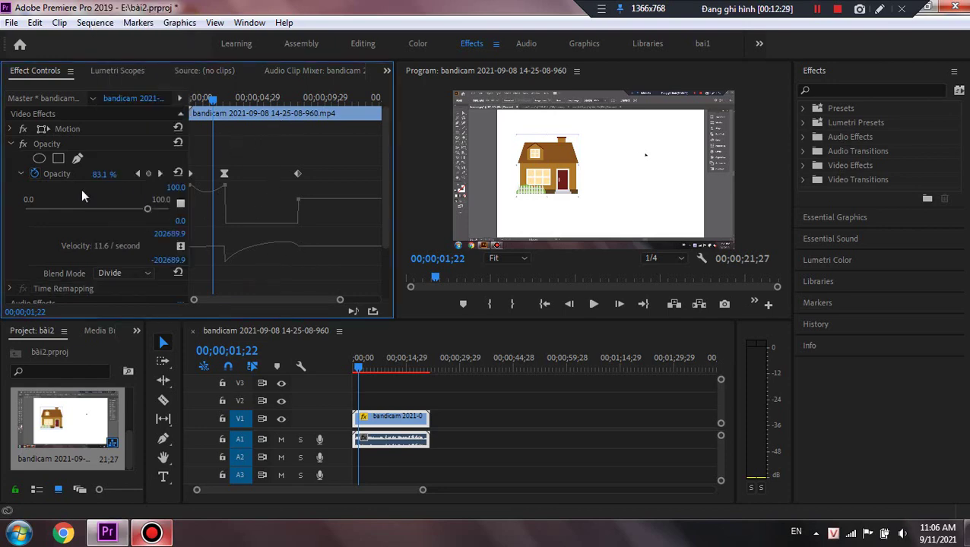
Step: Collapse the Opacity graph and return the playhead to the start of the clip
click(20, 174)
click(19, 174)
click(19, 174)
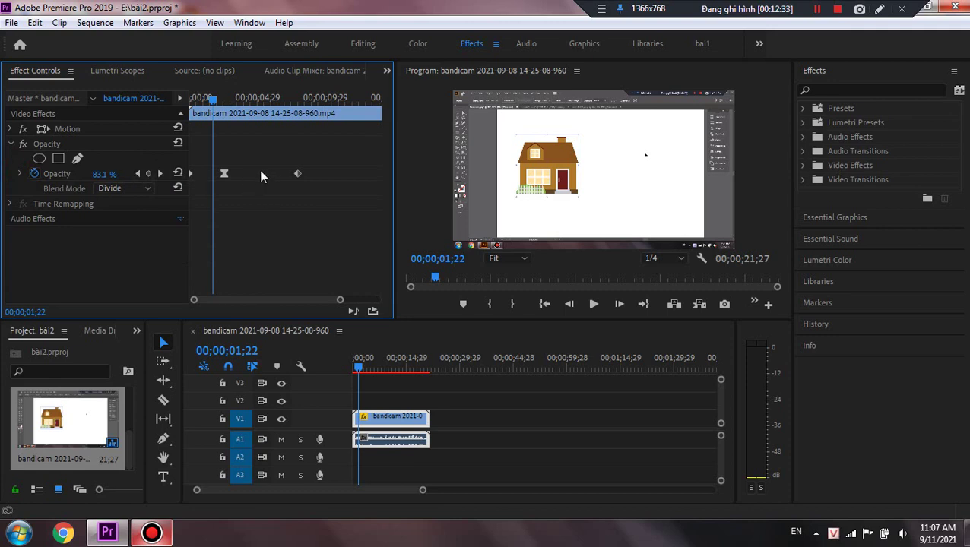
drag(214, 100, 199, 118)
key(Home)
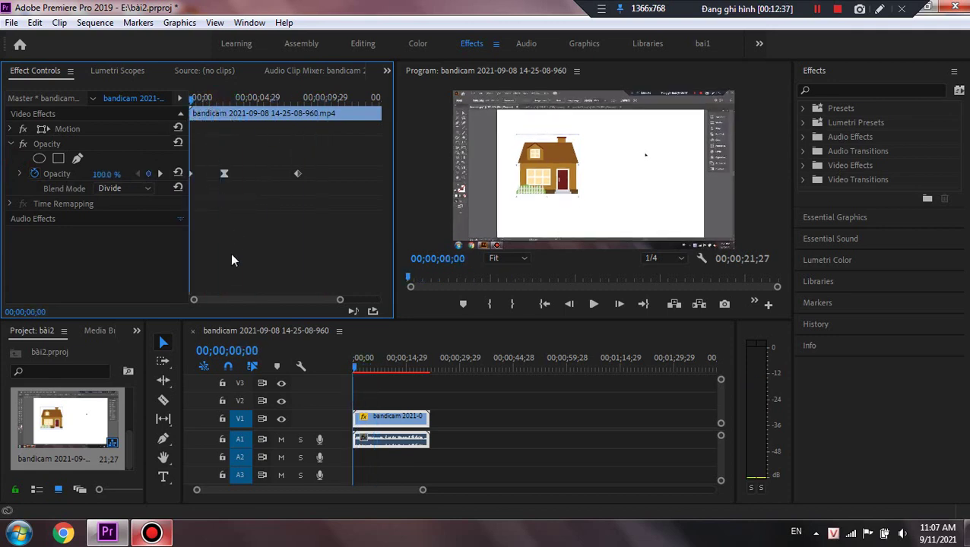
Step: Delete the Opacity keyframes after the first one, collapse the Opacity effect, and scrub the timeline to 00;00;19;23
click(298, 173)
key(Delete)
click(10, 144)
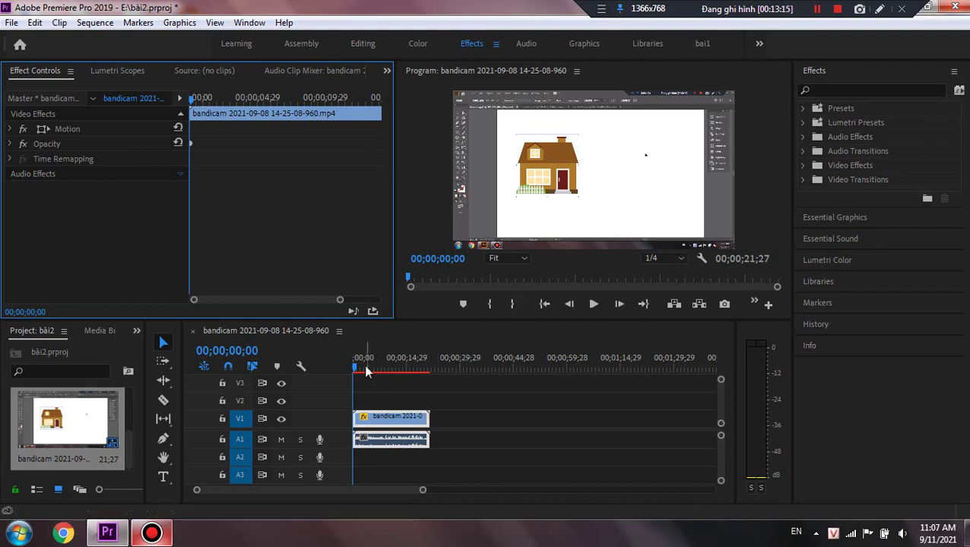
drag(363, 369, 423, 366)
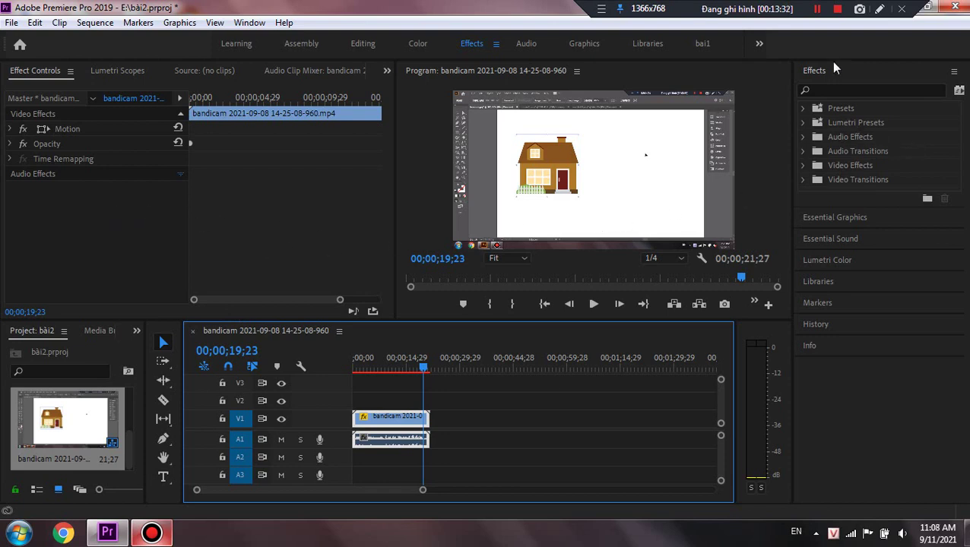
click(817, 9)
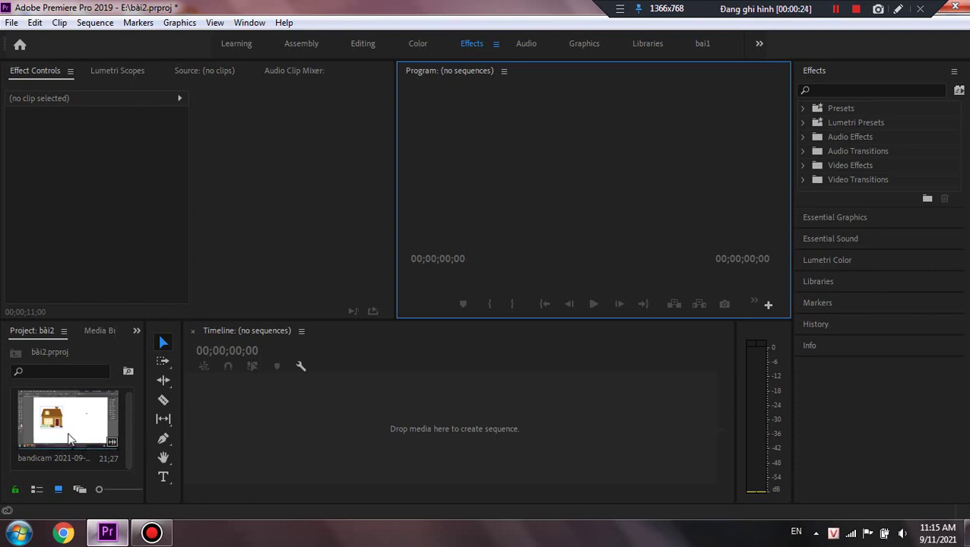
Step: Create a sequence from the bandicam footage in the project and show the clip's Opacity settings
drag(69, 439, 260, 457)
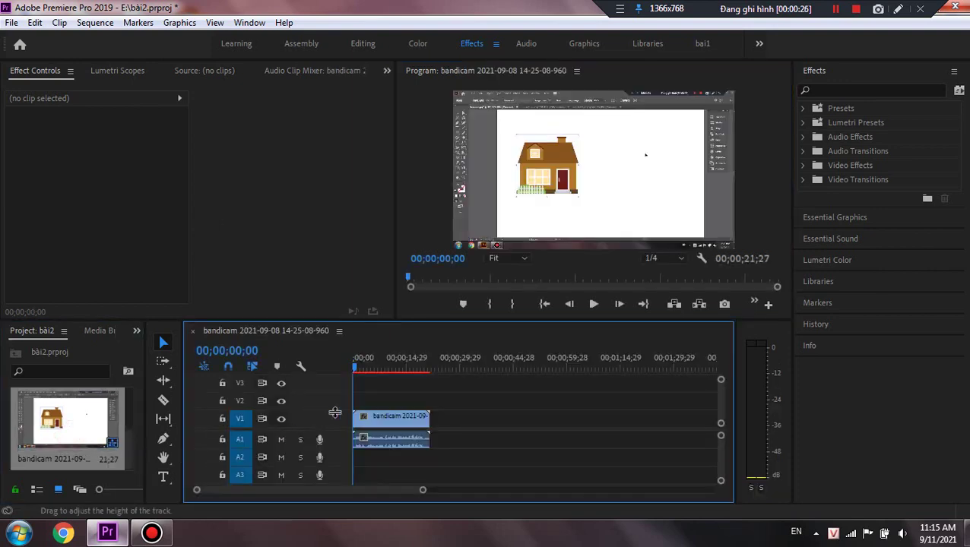
click(395, 424)
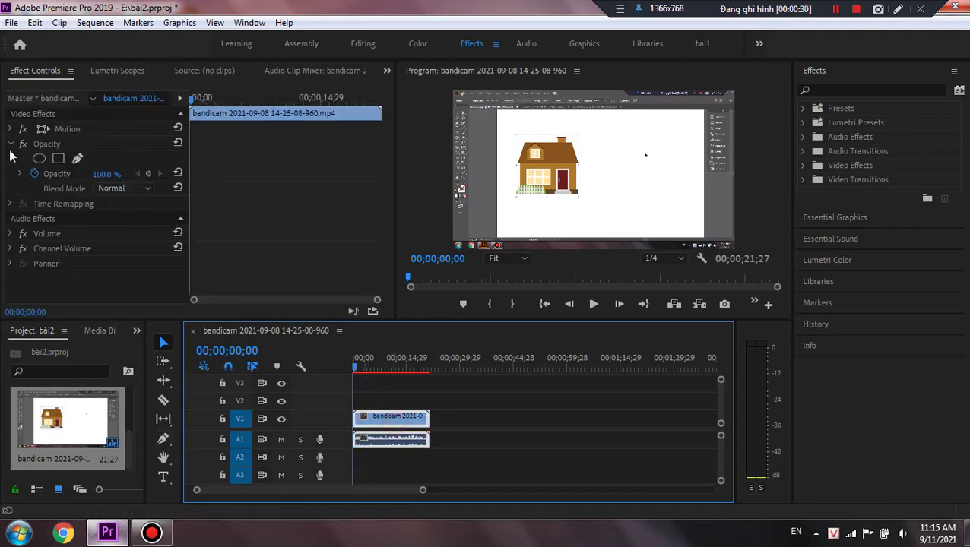
click(10, 143)
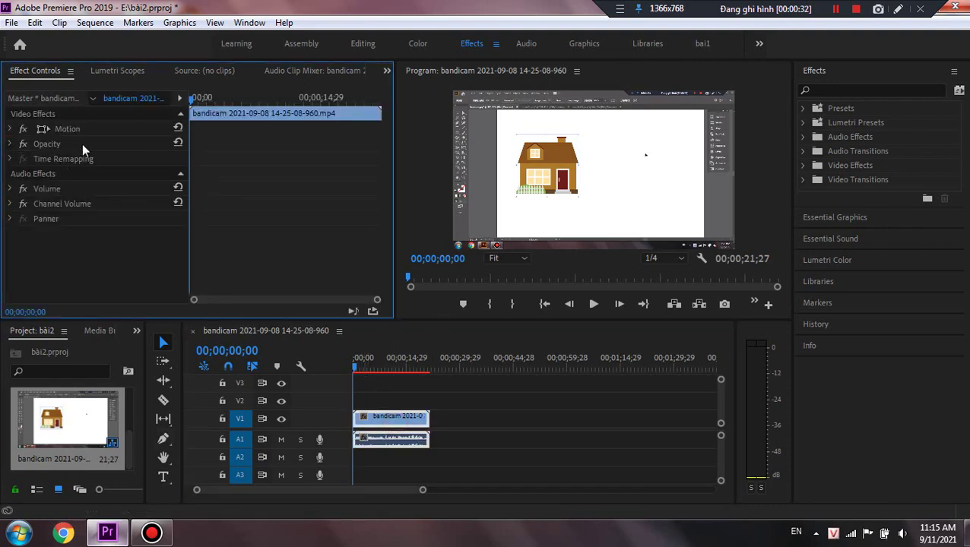
click(10, 144)
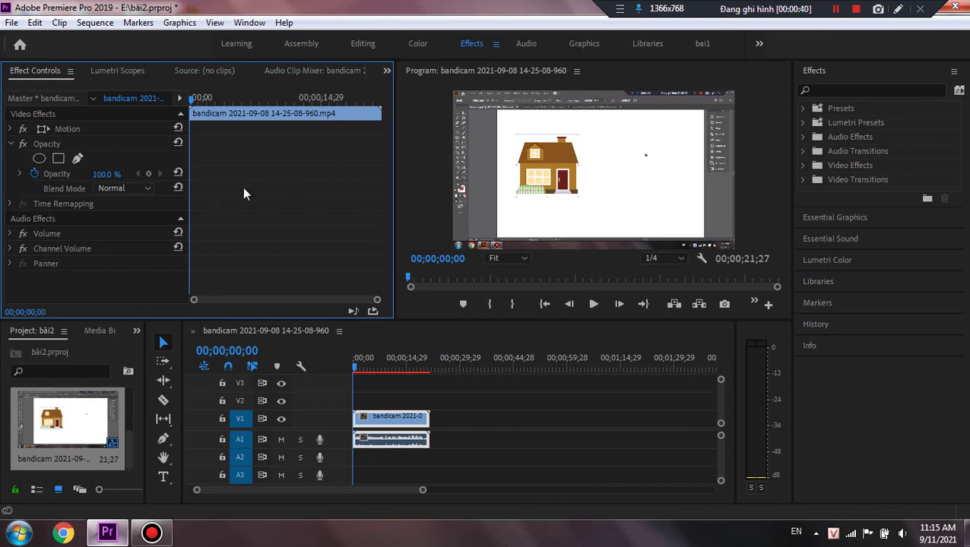
Step: Add an ellipse mask to the clip's Opacity effect and show the mask's settings
click(38, 158)
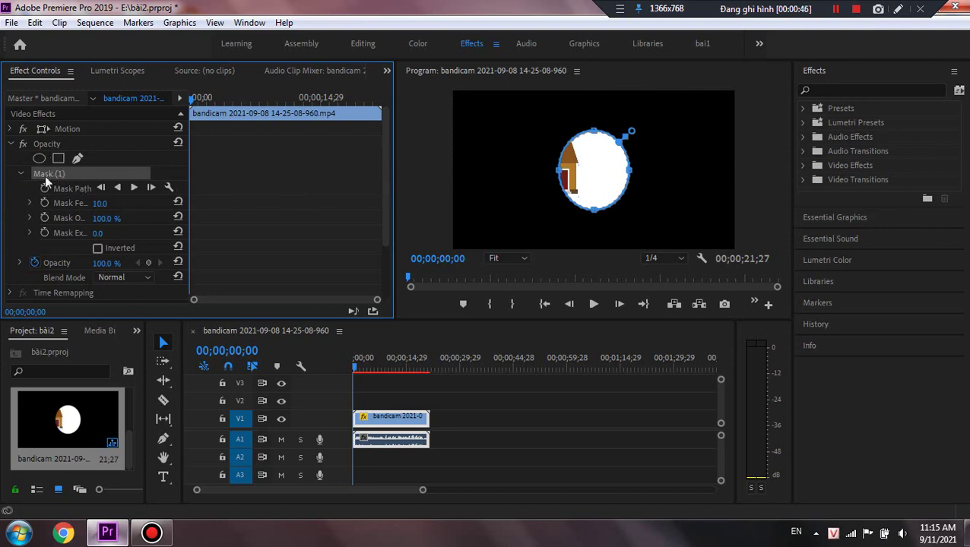
click(22, 176)
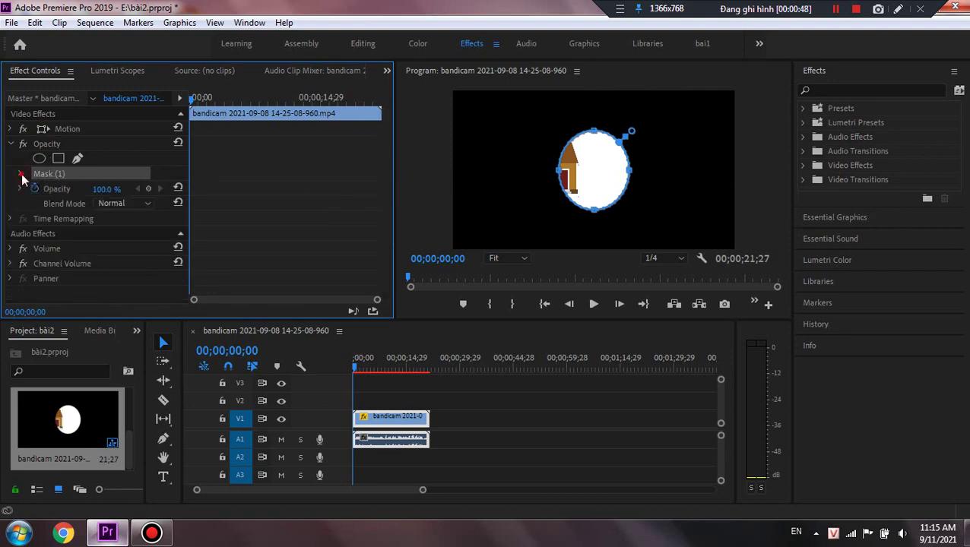
click(22, 175)
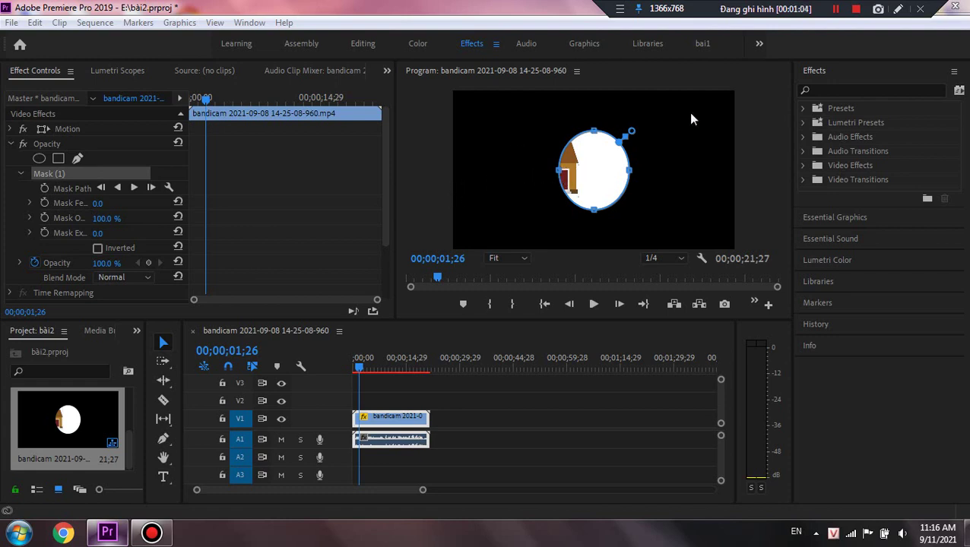
Step: Widen the ellipse mask in the preview and position it around the house
click(634, 140)
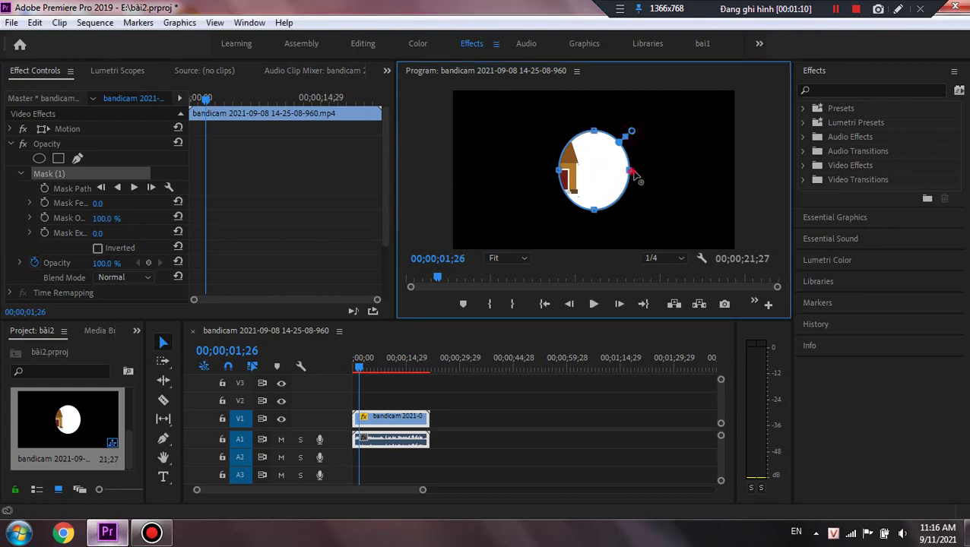
drag(631, 171, 651, 180)
drag(596, 190, 542, 187)
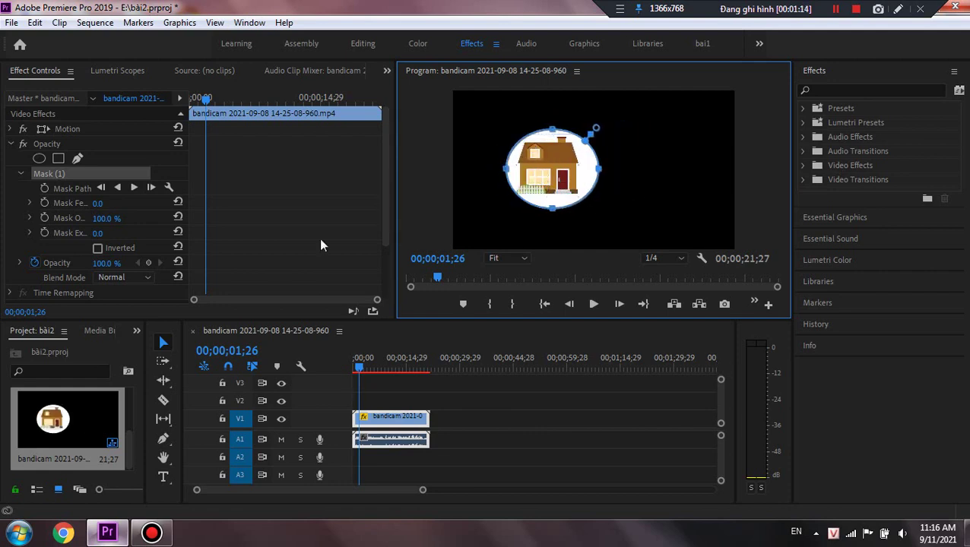
drag(544, 201, 544, 204)
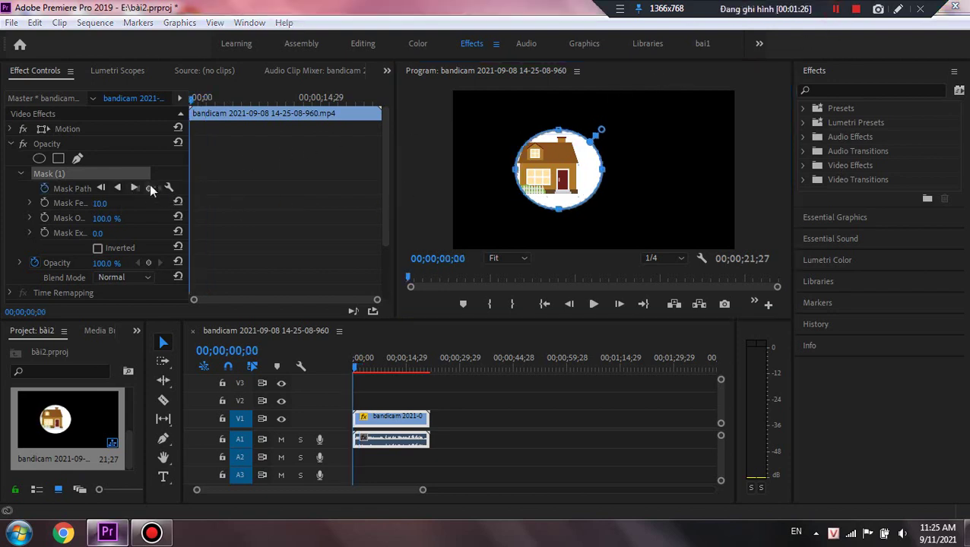
Step: Add a Mask Path keyframe at 00;00;01;23 by moving the mask right onto the blank canvas area beside the house
click(253, 168)
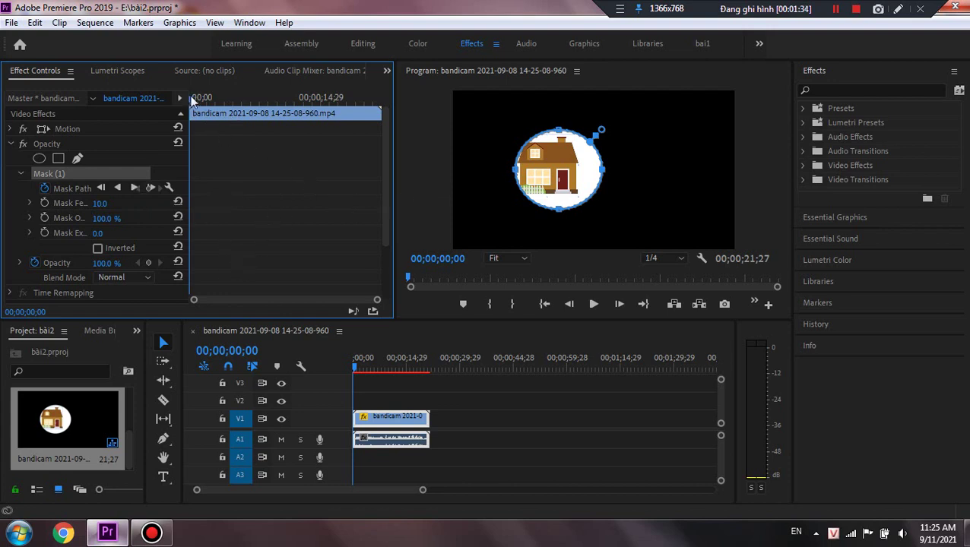
drag(190, 98, 204, 97)
click(566, 167)
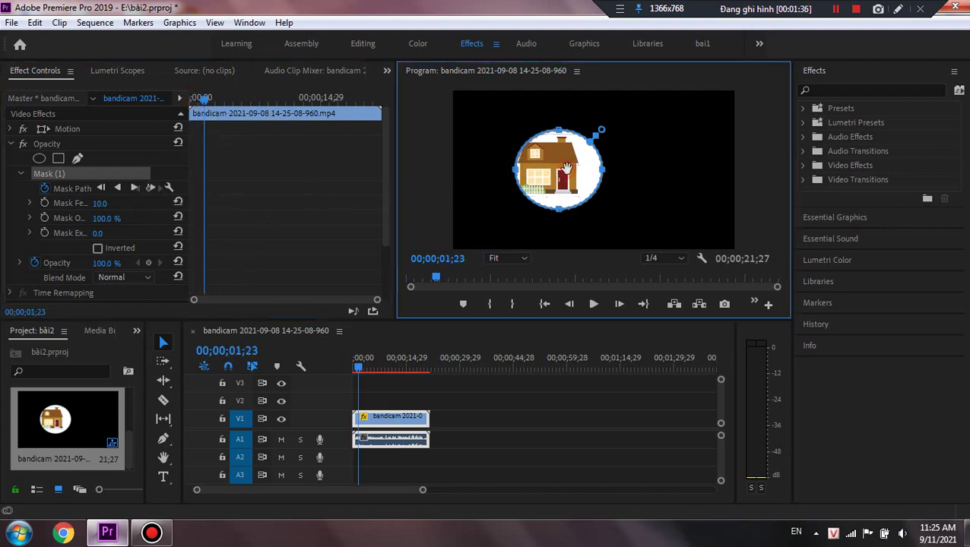
drag(566, 167, 629, 173)
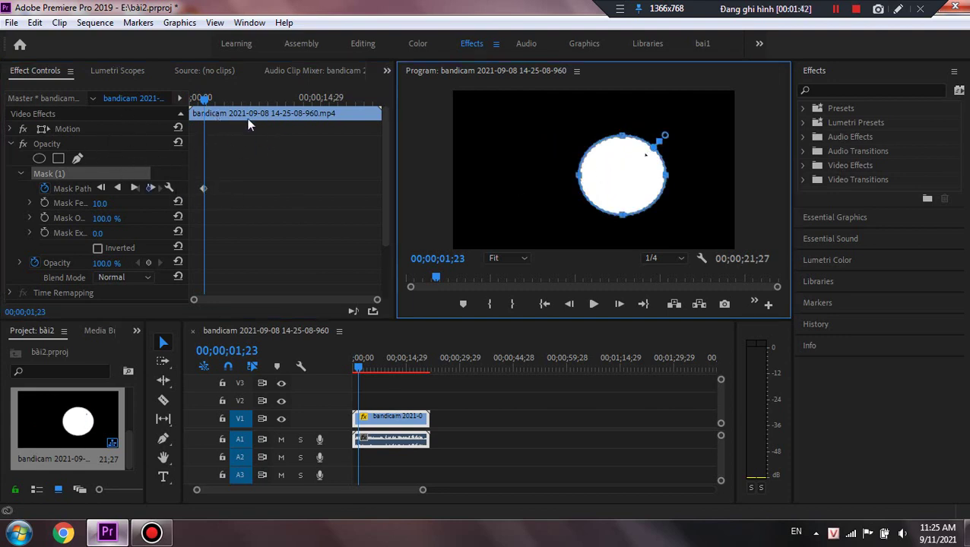
Step: Add a Mask Path keyframe at 00;00;03;22 with the mask over the canvas's upper-left corner, and scrub back to 00;00;00;29
drag(206, 108, 223, 109)
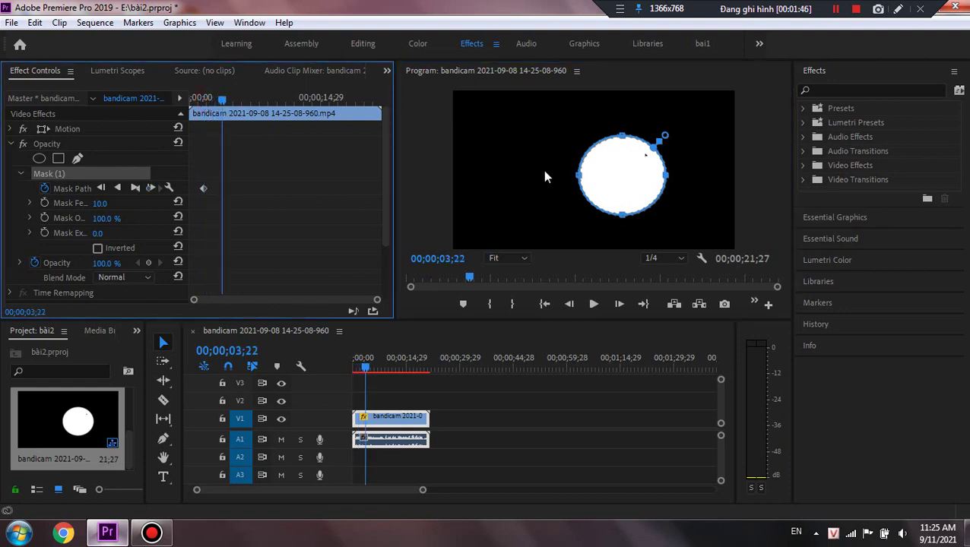
drag(587, 162, 518, 133)
click(255, 133)
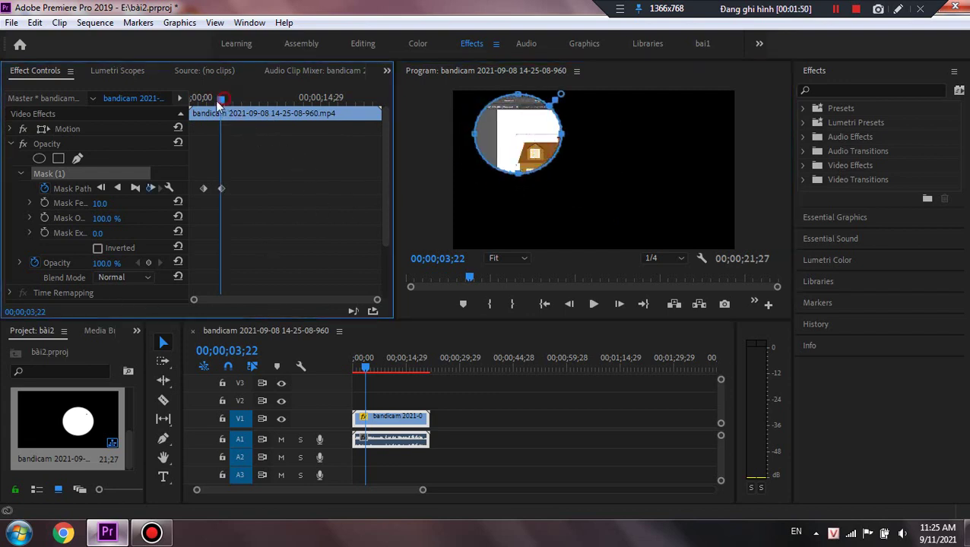
drag(228, 97, 204, 97)
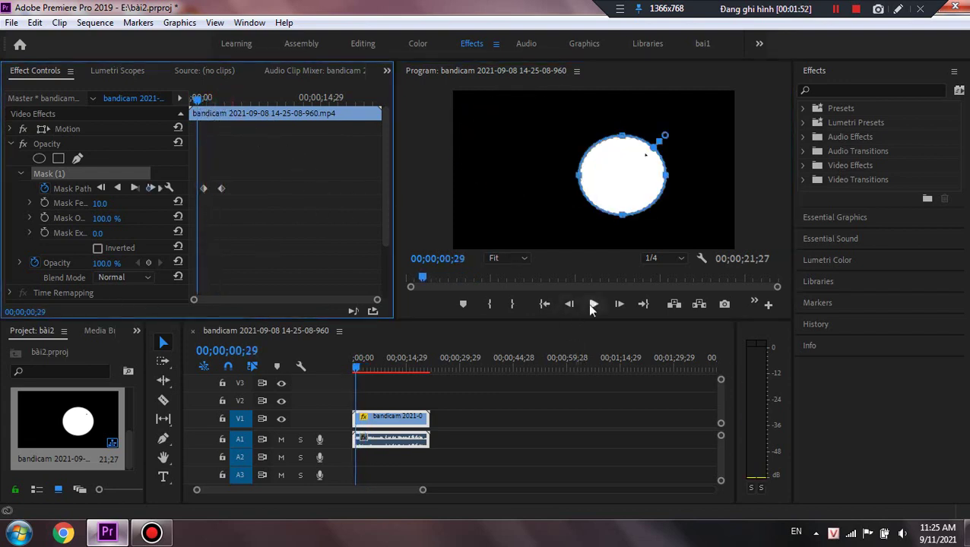
Step: Play back the mask movement and jump between its Mask Path keyframes at 00;00;01;23 and 00;00;03;22
click(594, 304)
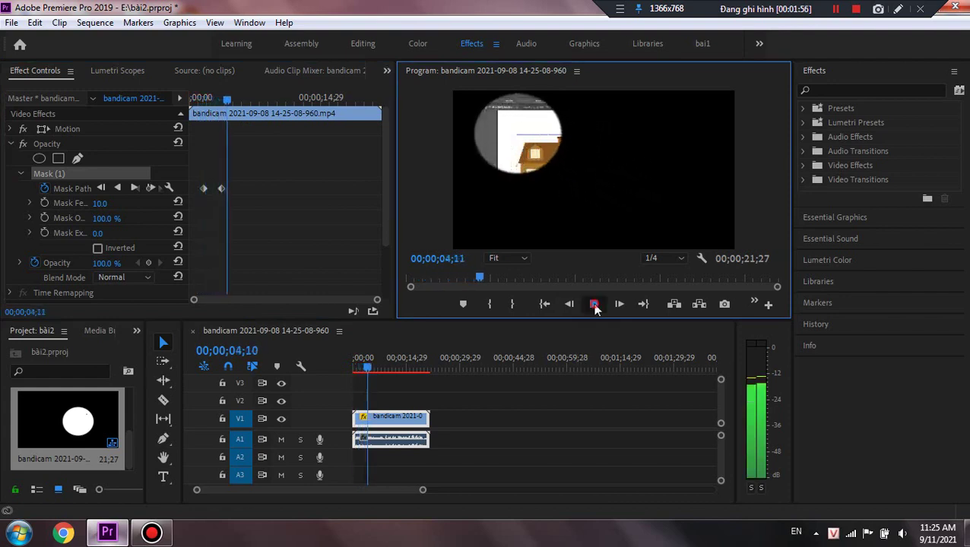
click(593, 305)
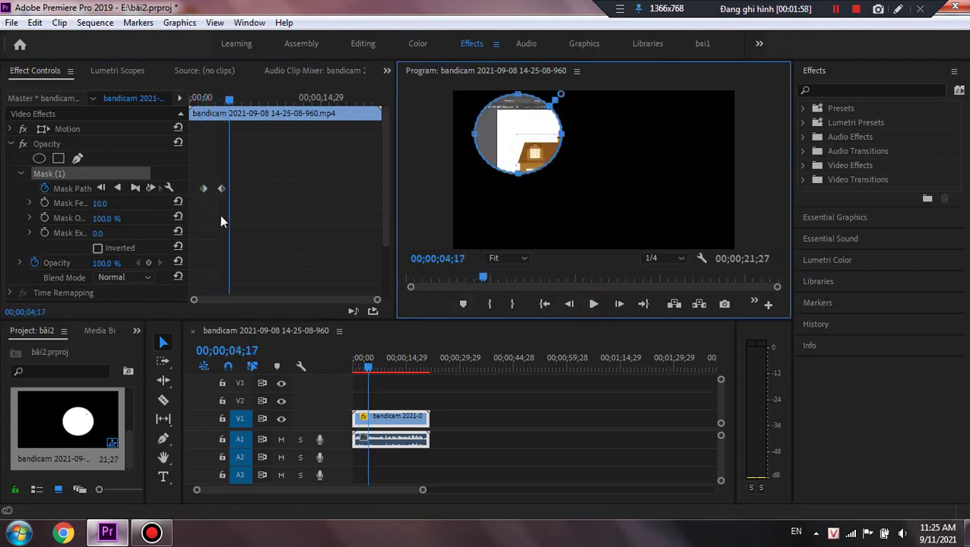
click(117, 189)
click(136, 189)
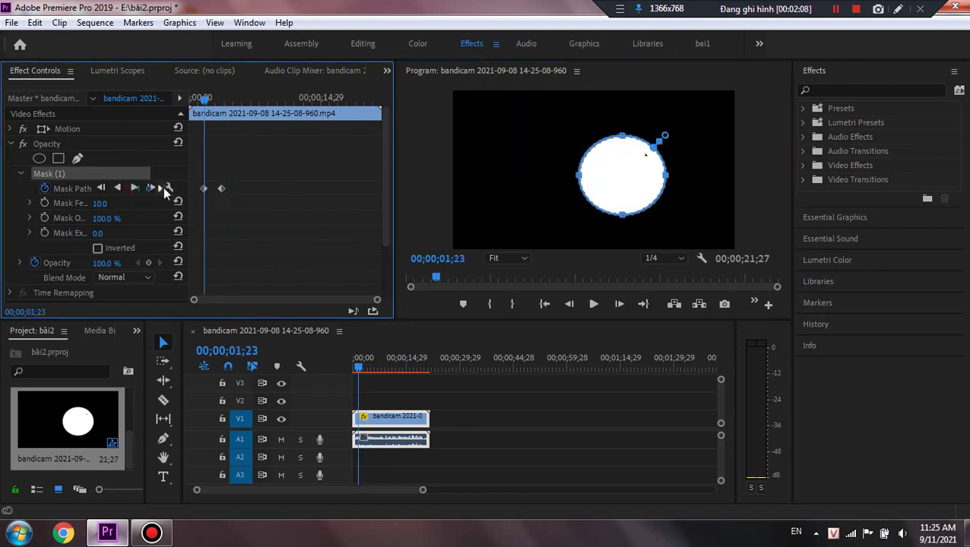
click(159, 192)
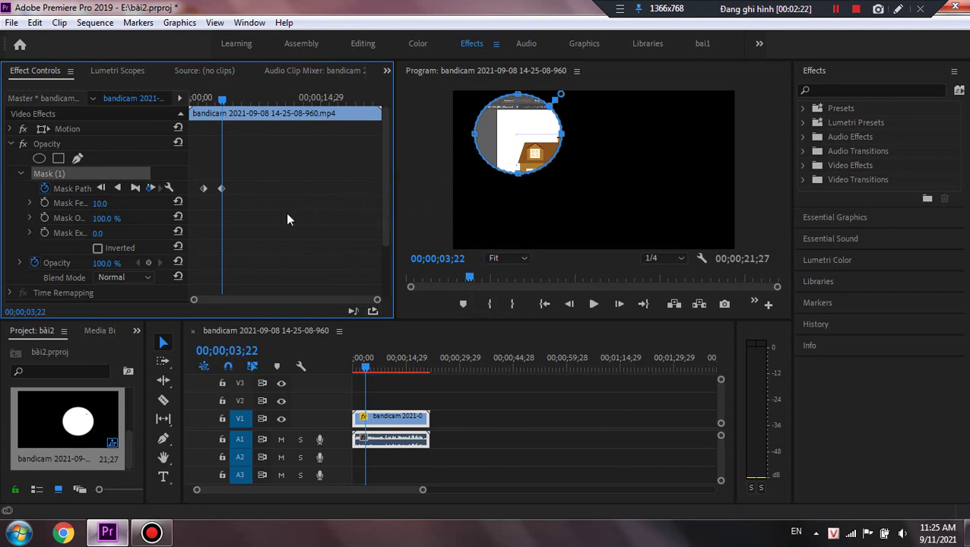
Step: Add a Mask Path keyframe at 00;00;07;13 by moving the mask over the house's door and the blank area beside it
click(521, 144)
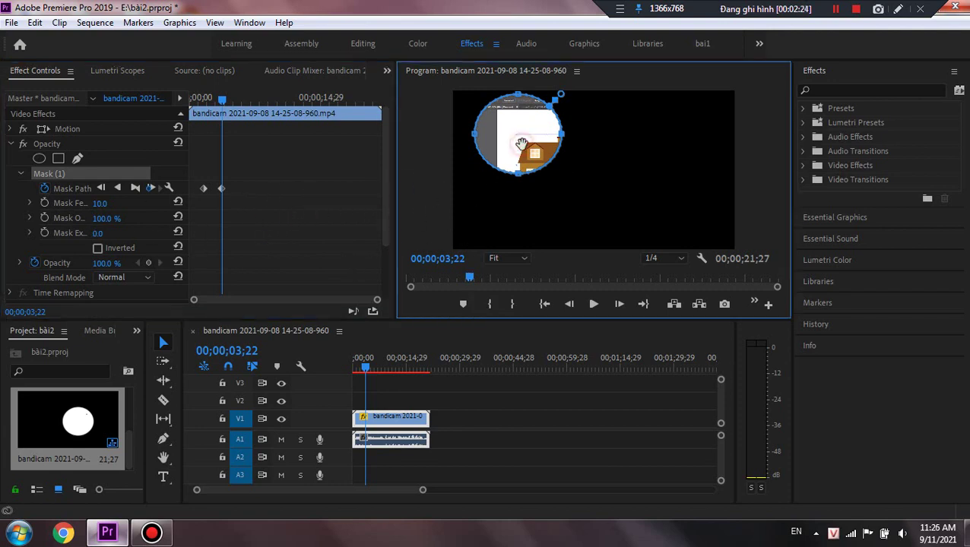
drag(220, 105, 255, 105)
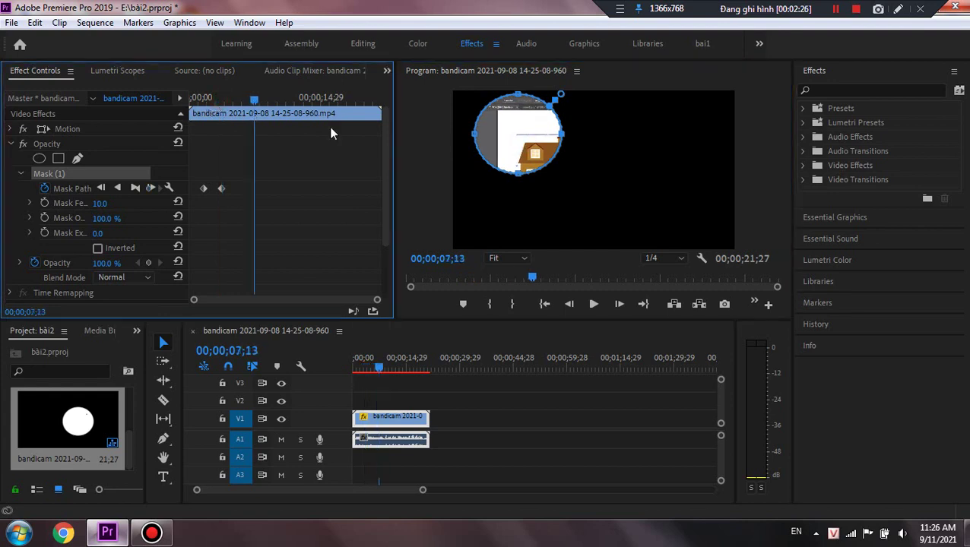
click(563, 156)
drag(563, 157, 631, 188)
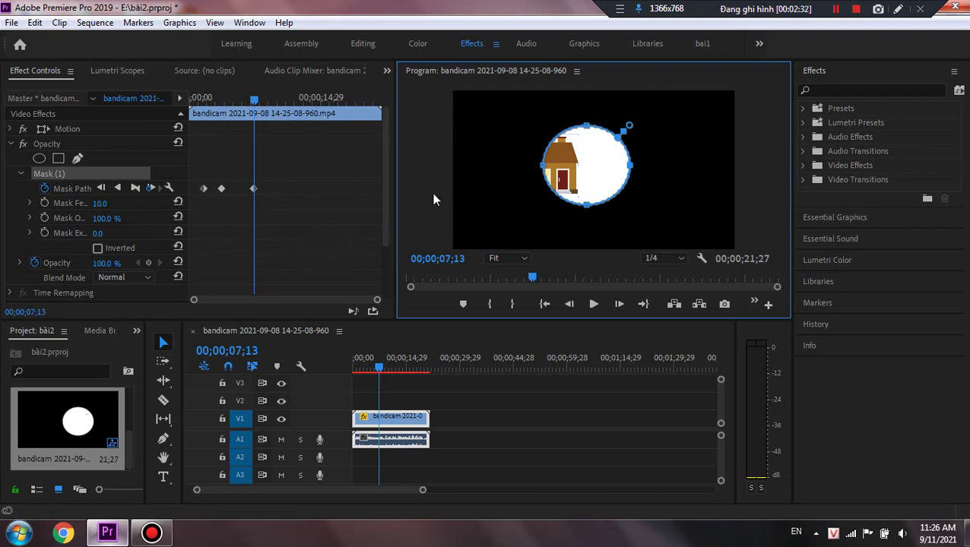
Step: Delete the middle Mask Path keyframe and bring the other two close together to speed up the mask movement, checking it in playback
drag(246, 100, 193, 120)
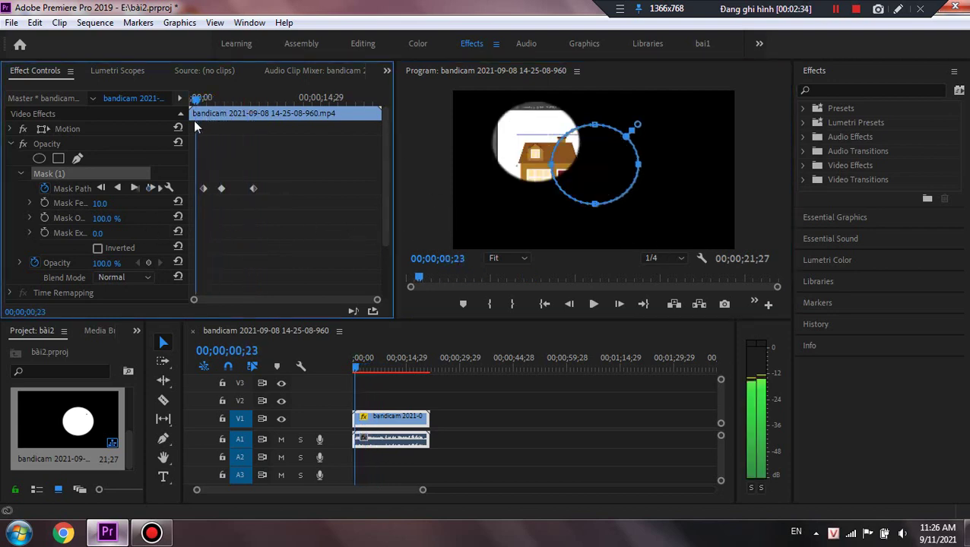
drag(254, 188, 234, 190)
click(222, 189)
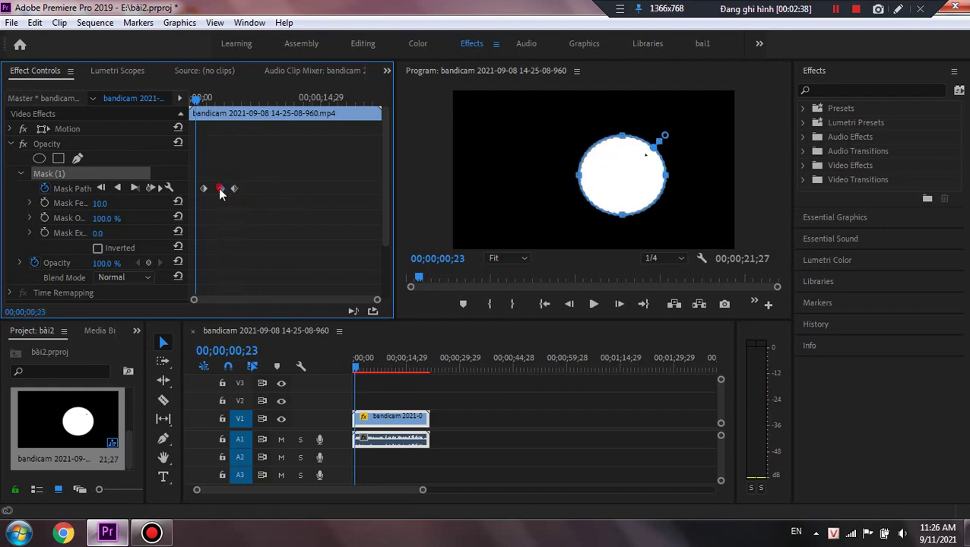
key(Delete)
drag(204, 190, 222, 193)
drag(192, 103, 210, 115)
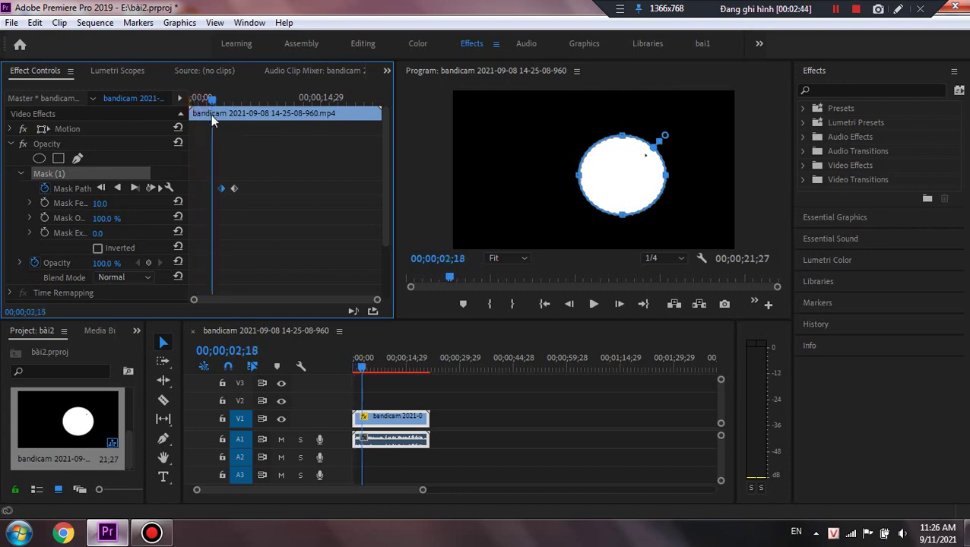
click(594, 304)
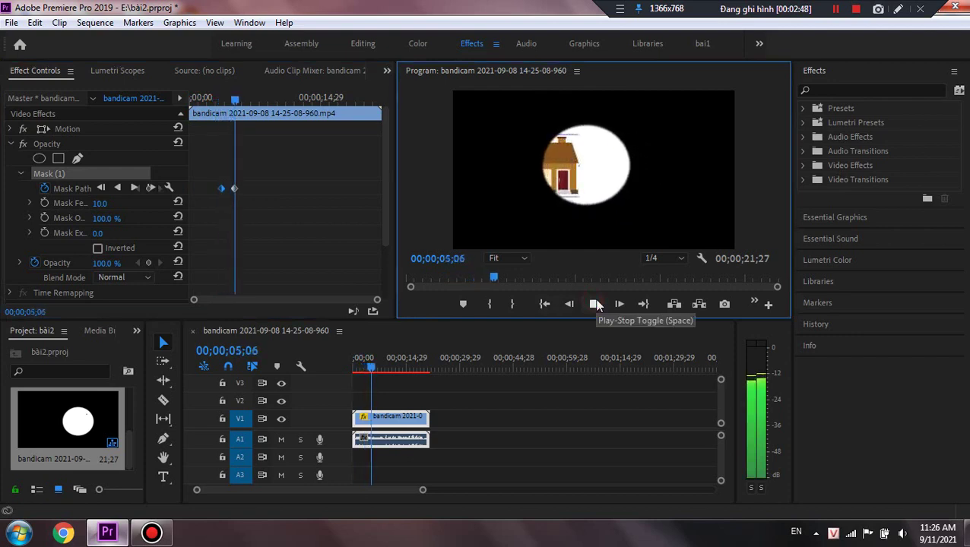
click(595, 304)
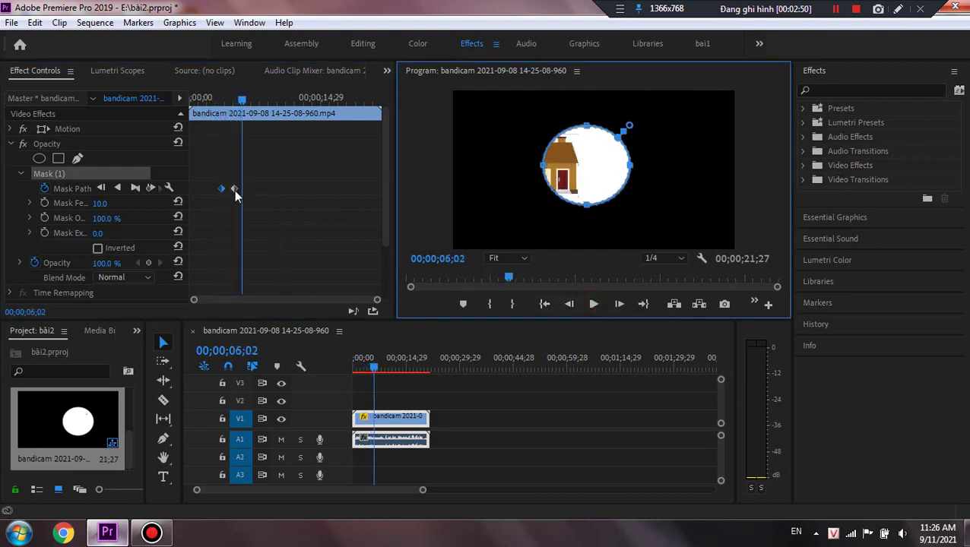
Step: Move the last Mask Path keyframe to about 00;00;10;06 and preview the slower mask movement
drag(235, 189, 279, 189)
drag(272, 152, 218, 113)
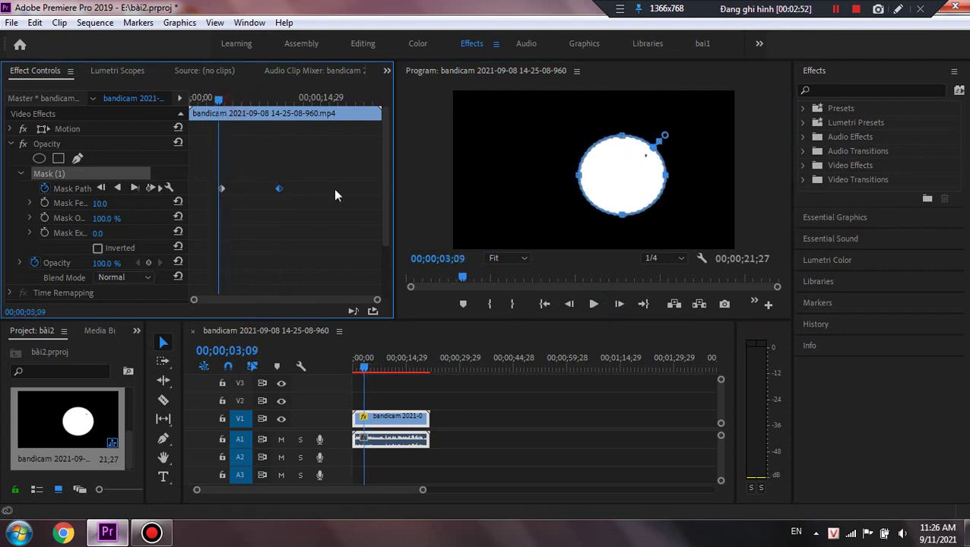
click(593, 305)
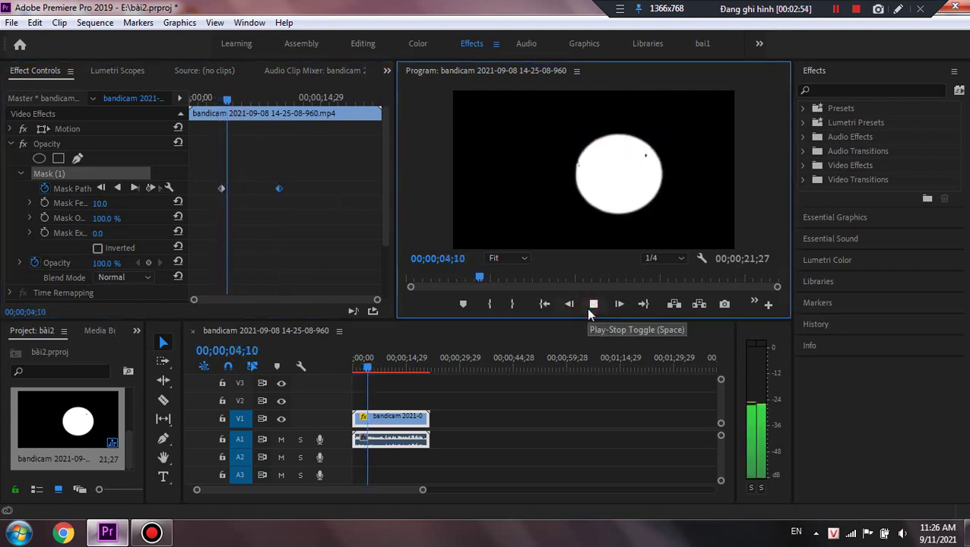
click(589, 310)
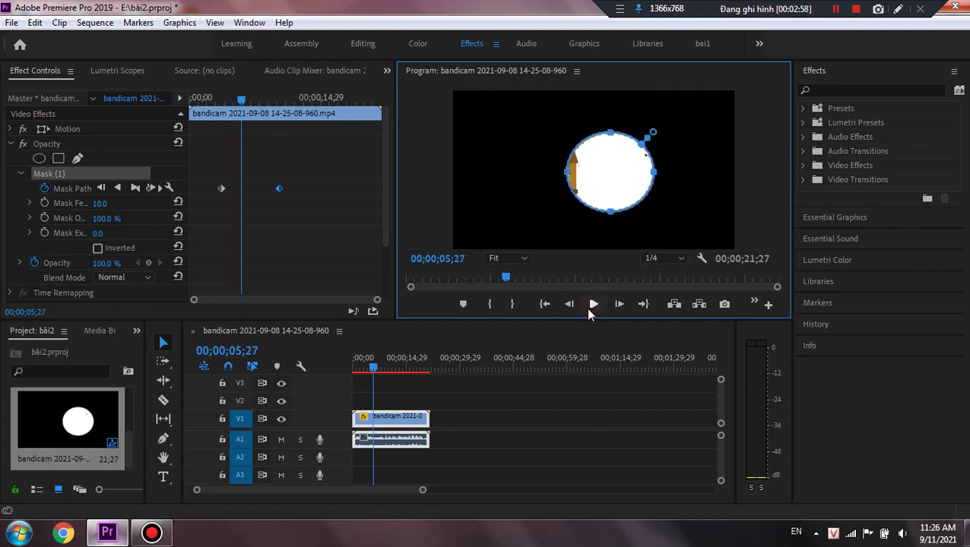
click(592, 305)
click(595, 302)
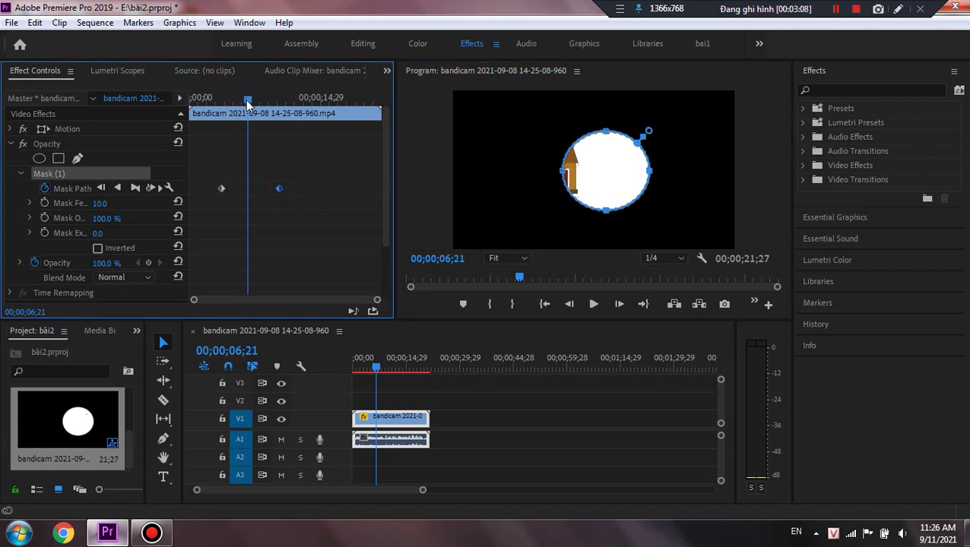
drag(247, 100, 277, 129)
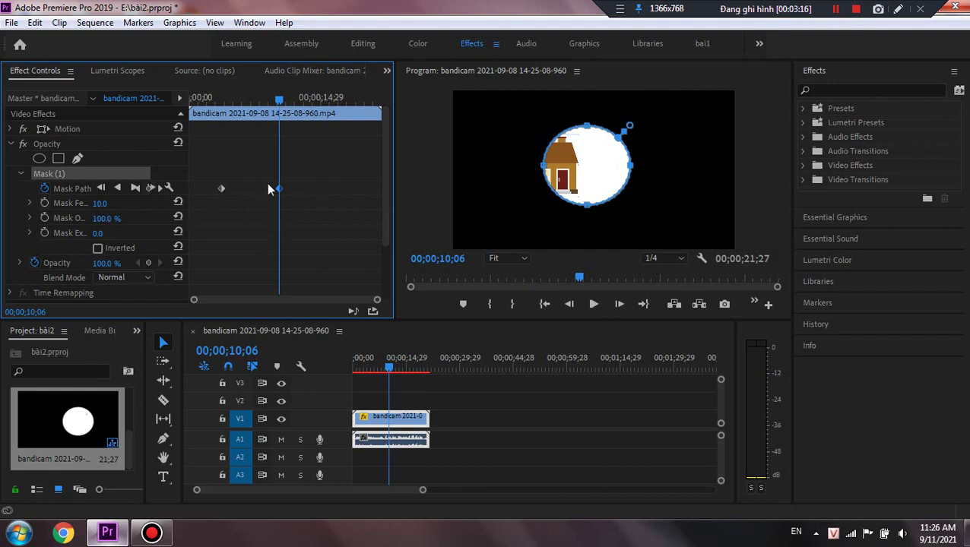
Step: Raise the Mask Feather to about 153.1 and play back the softened mask
click(31, 203)
drag(36, 229, 101, 231)
drag(279, 100, 210, 118)
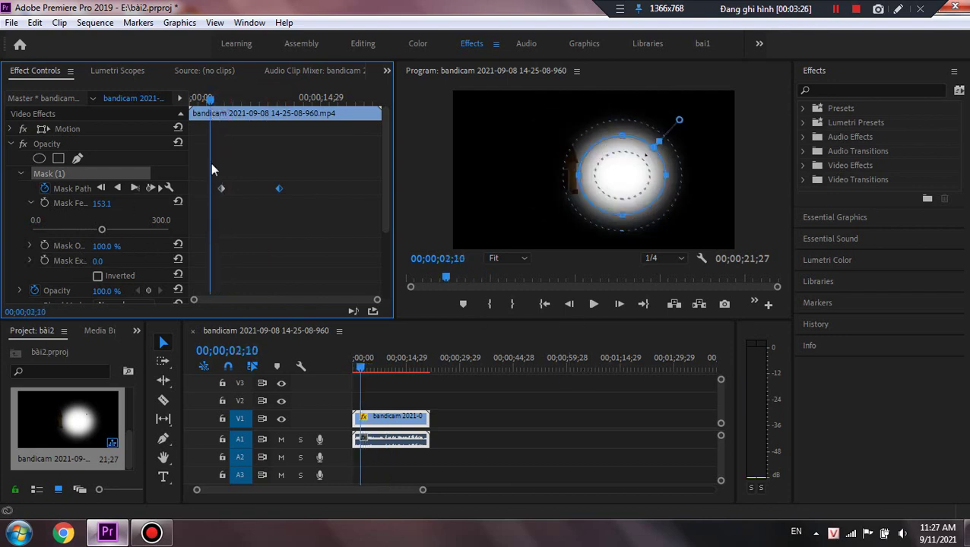
click(593, 304)
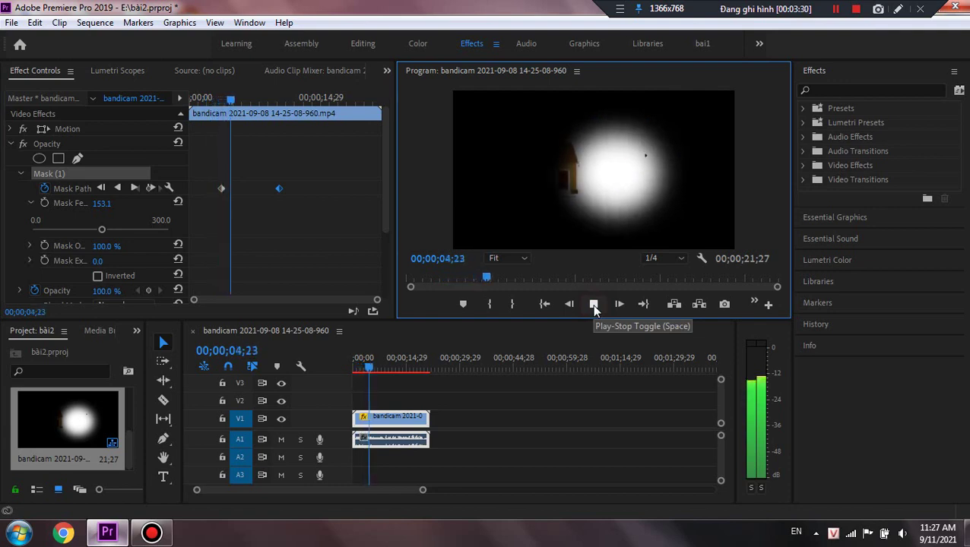
click(594, 304)
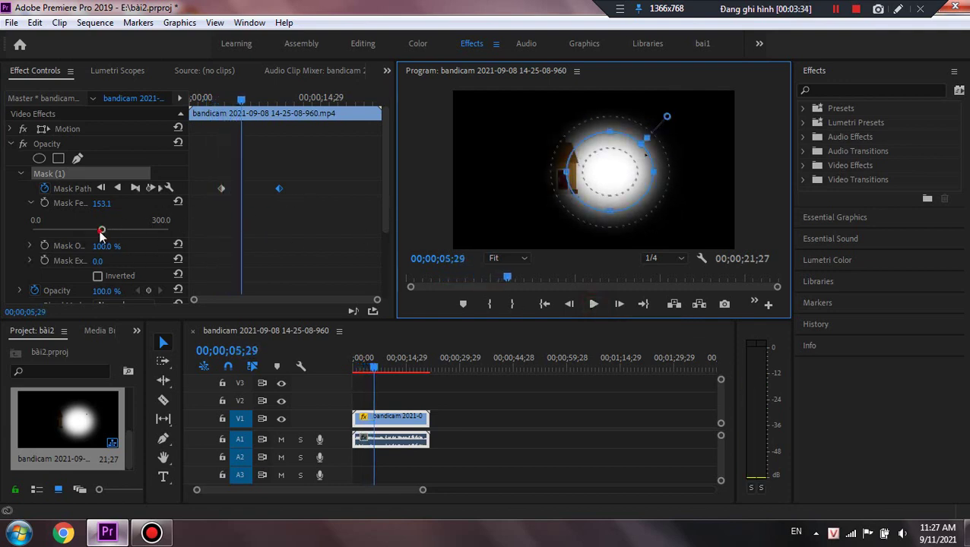
Step: Try a Mask Feather of about 196.9, and reset the feather to its default
drag(101, 230, 122, 232)
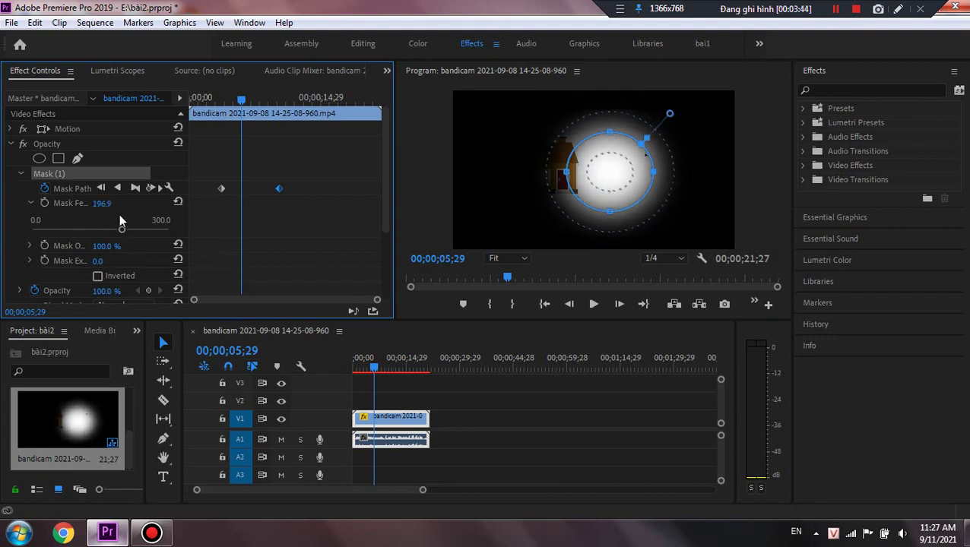
mouse_move(124, 230)
mouse_down()
mouse_move(135, 231)
mouse_move(119, 238)
mouse_up()
click(178, 204)
click(30, 205)
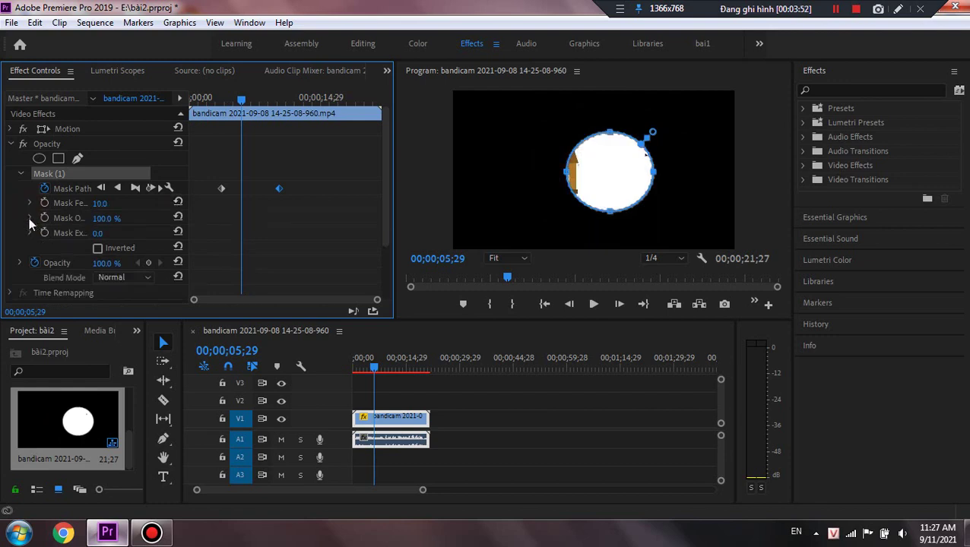
Step: Lower the Mask Opacity to 0% to hide the masked area completely
click(29, 217)
drag(164, 244, 207, 267)
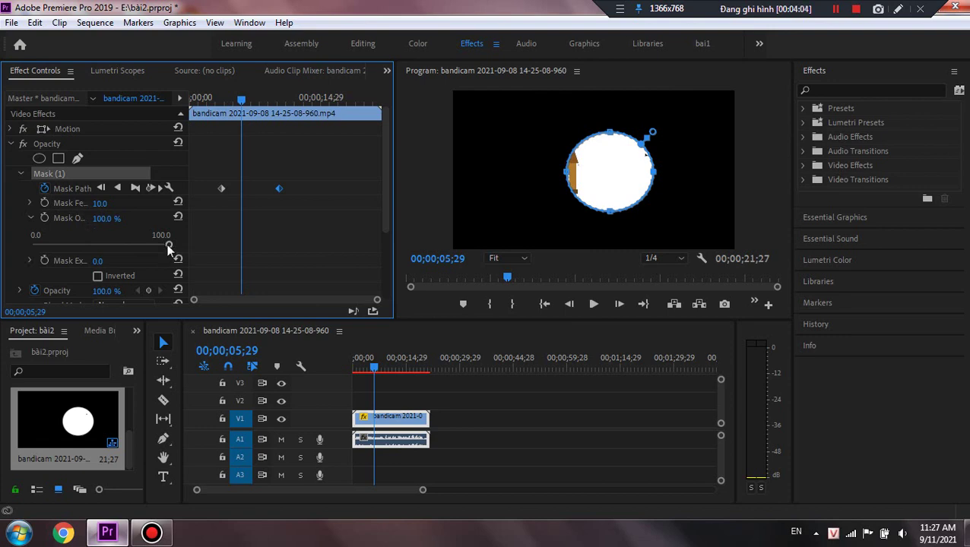
drag(168, 246, 48, 243)
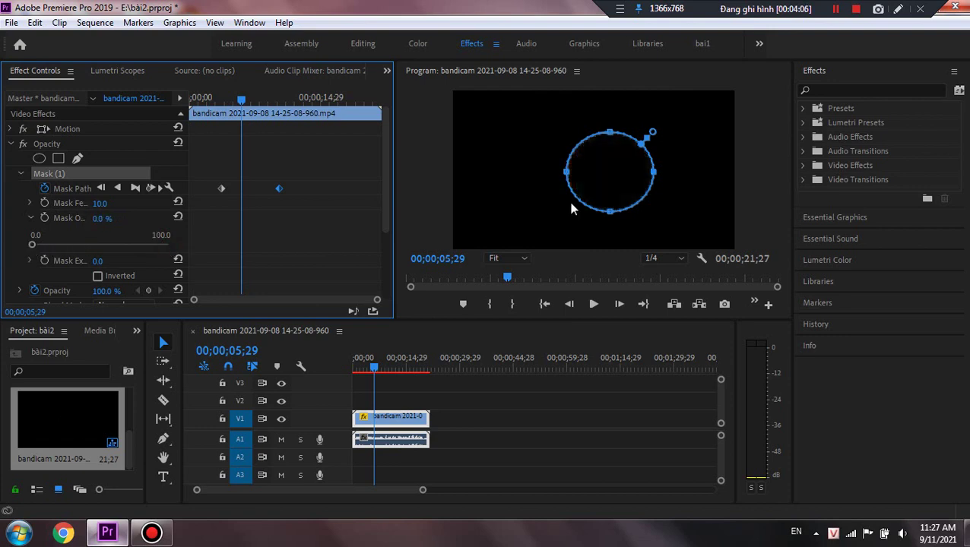
click(35, 242)
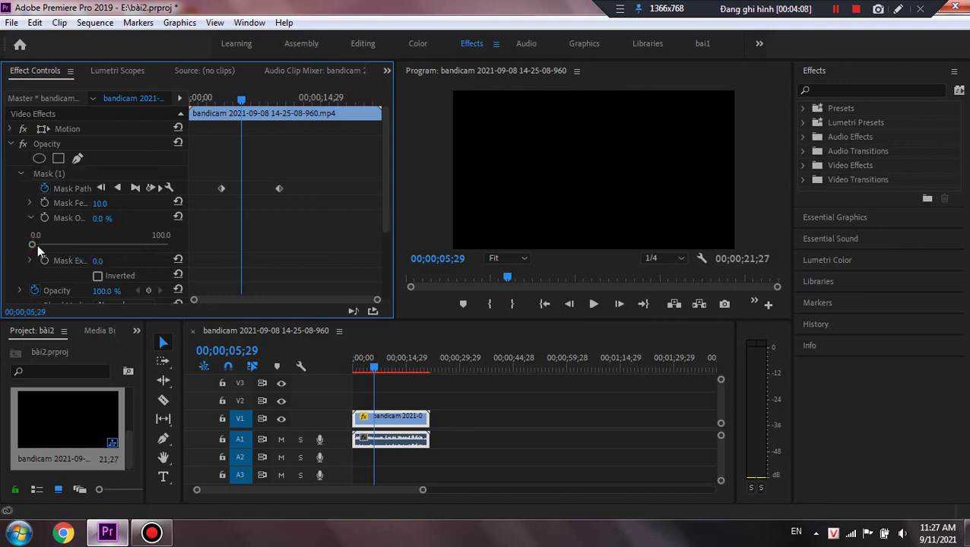
Step: Preview the clip with the Mask Opacity at 29.7%, and return it to 100%
drag(33, 244, 71, 248)
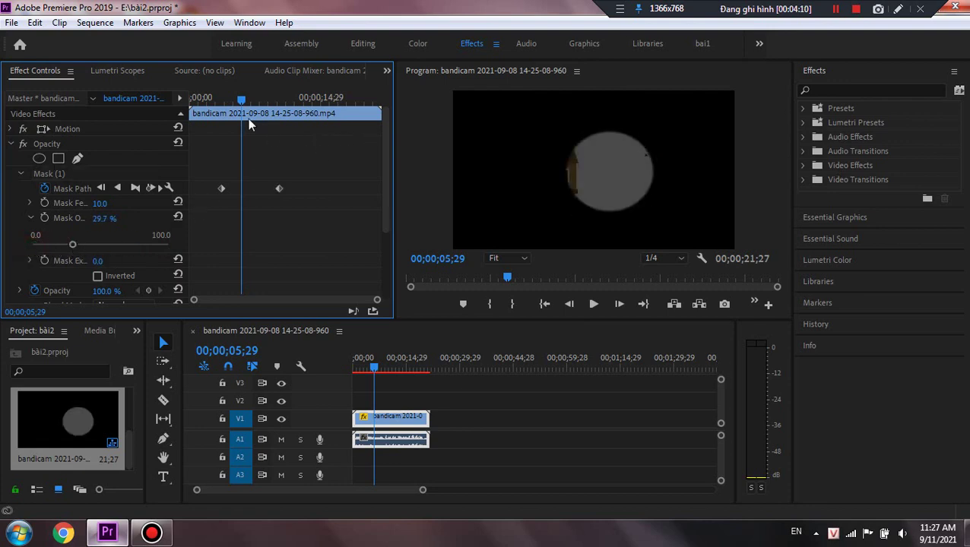
click(595, 303)
click(596, 304)
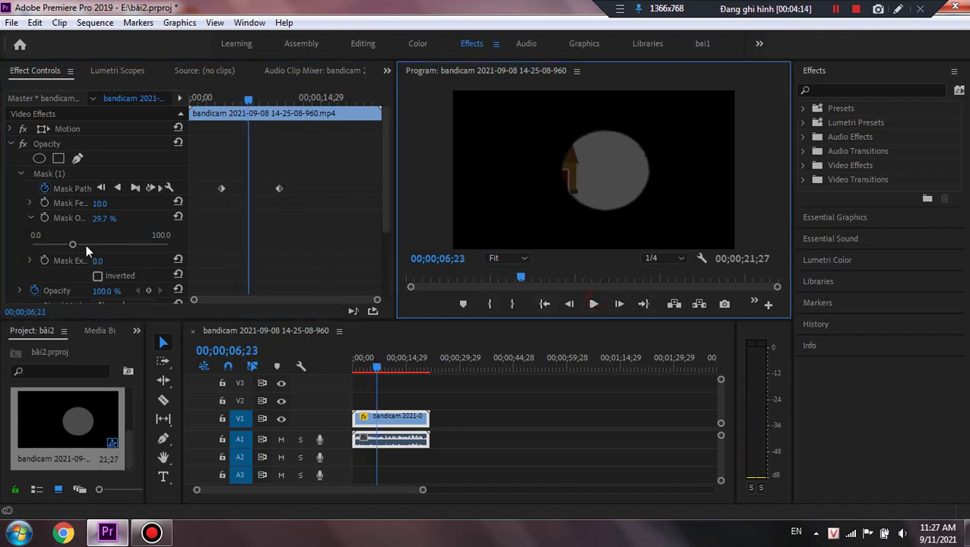
drag(72, 244, 169, 244)
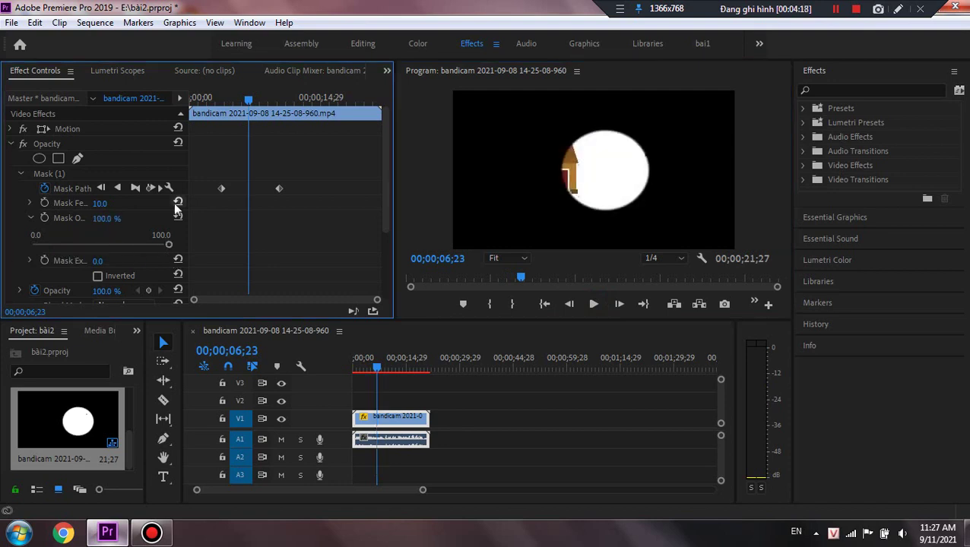
click(30, 219)
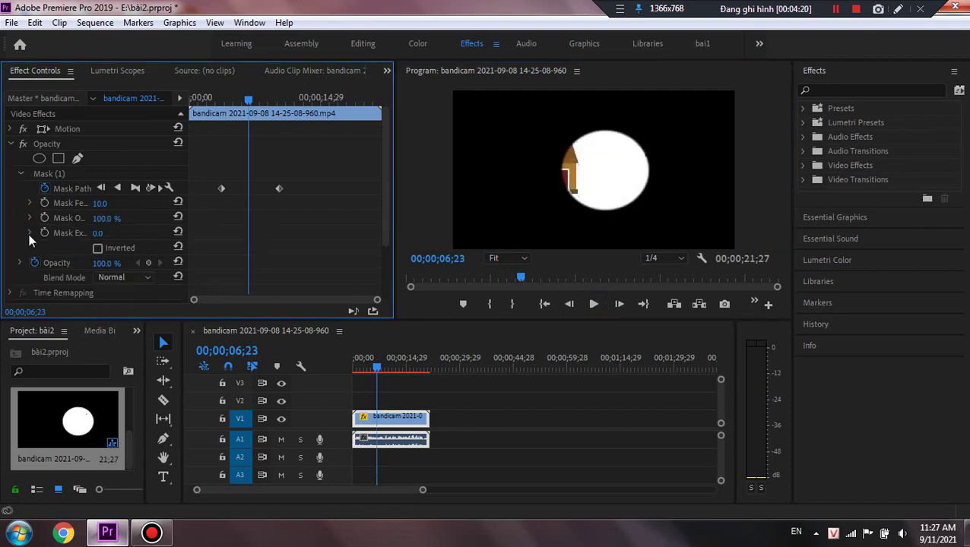
Step: Set the Mask Expansion to 125.0 and move the playhead to 00;00;10;08
click(28, 235)
drag(102, 260, 127, 270)
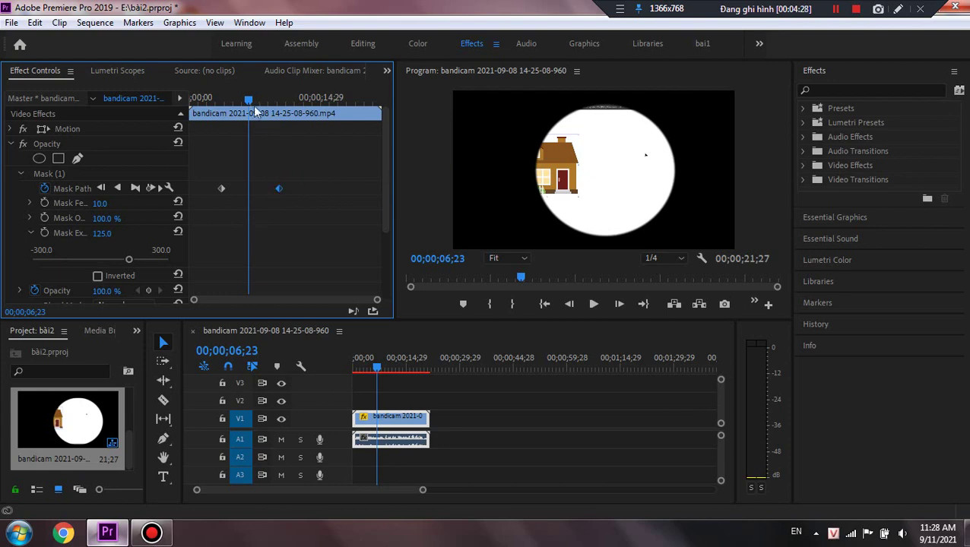
drag(256, 112, 278, 120)
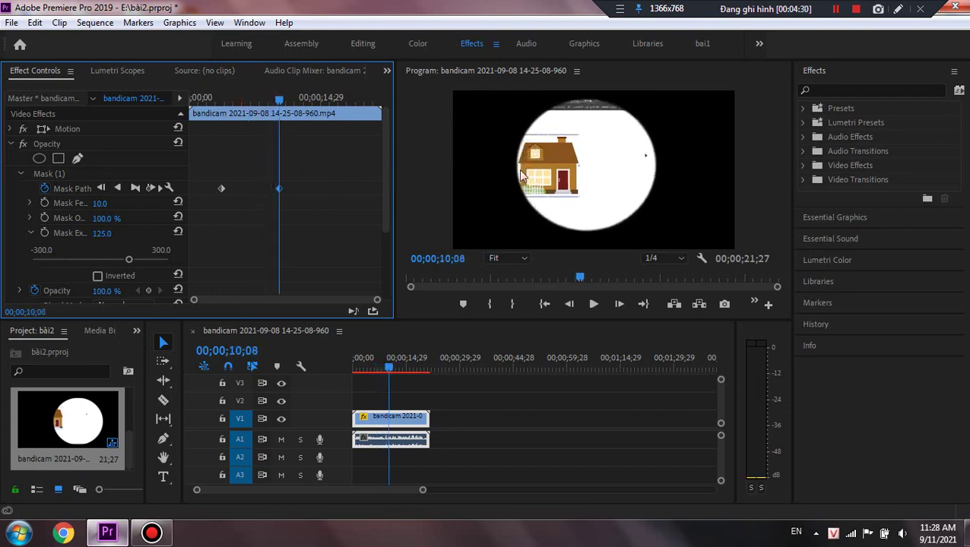
Step: Stretch the ellipse mask to the right at 00;00;10;08, and add a Mask Path keyframe at 00;00;14;06 with the ellipse widened likewise
click(71, 188)
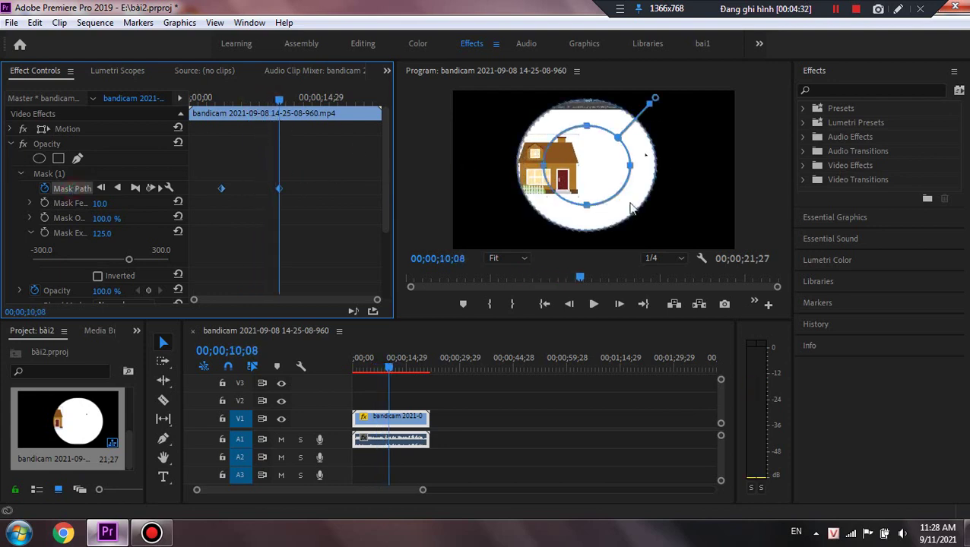
click(620, 142)
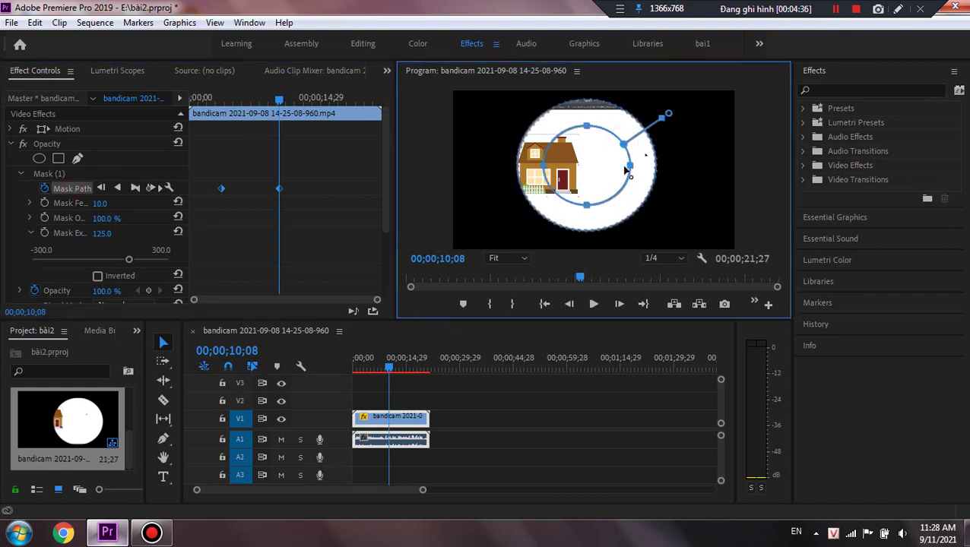
drag(631, 171, 650, 164)
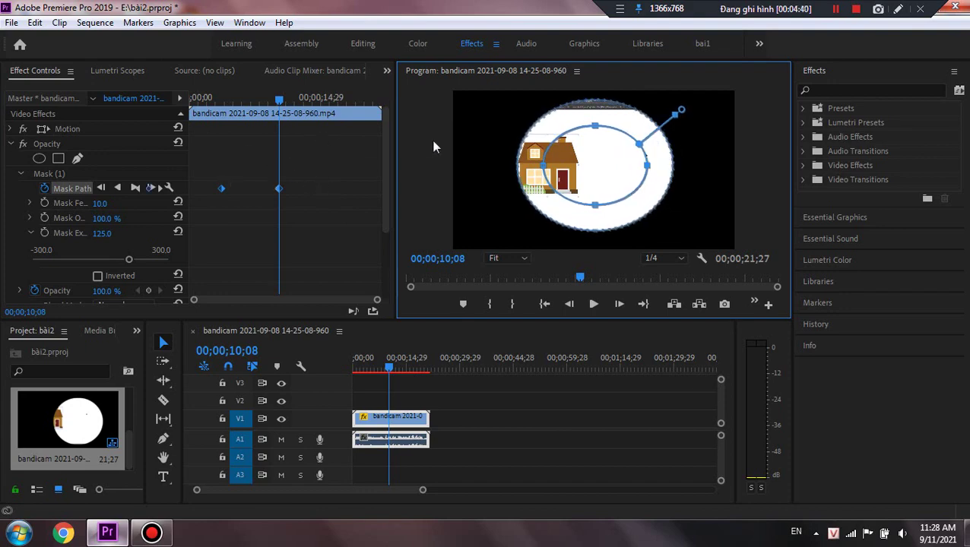
drag(275, 109, 314, 107)
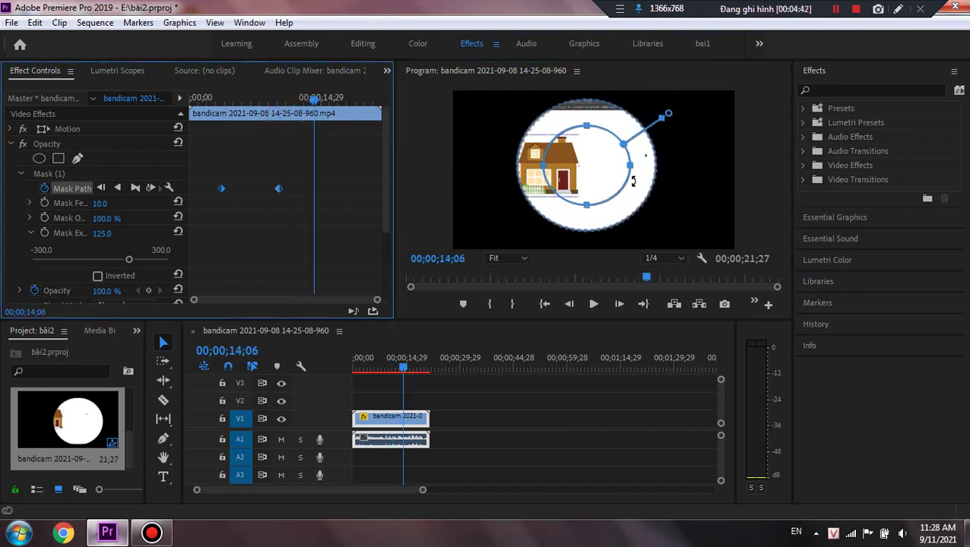
drag(630, 166, 654, 165)
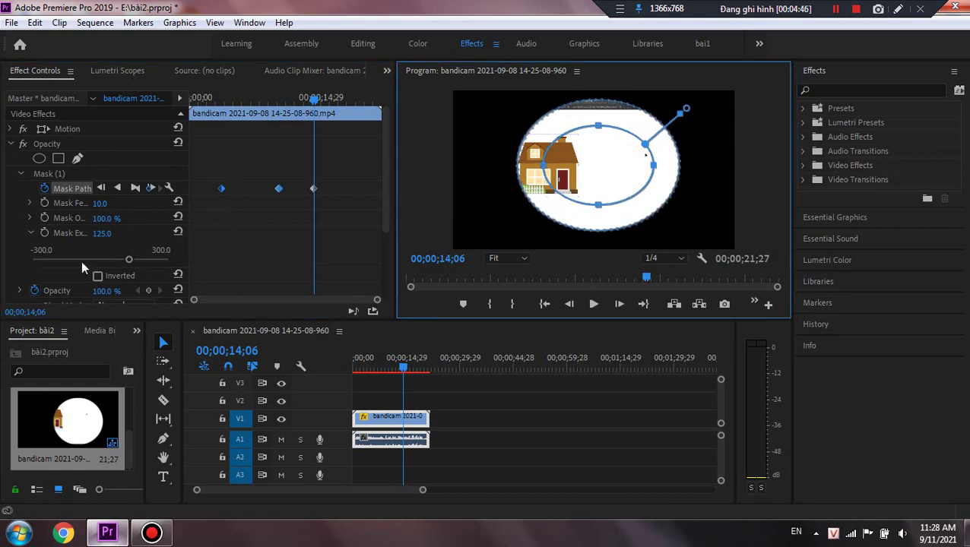
Step: Set the Mask Expansion of Mask (1) to 209.4 and preview the clip from about 00;00;01;28
click(69, 233)
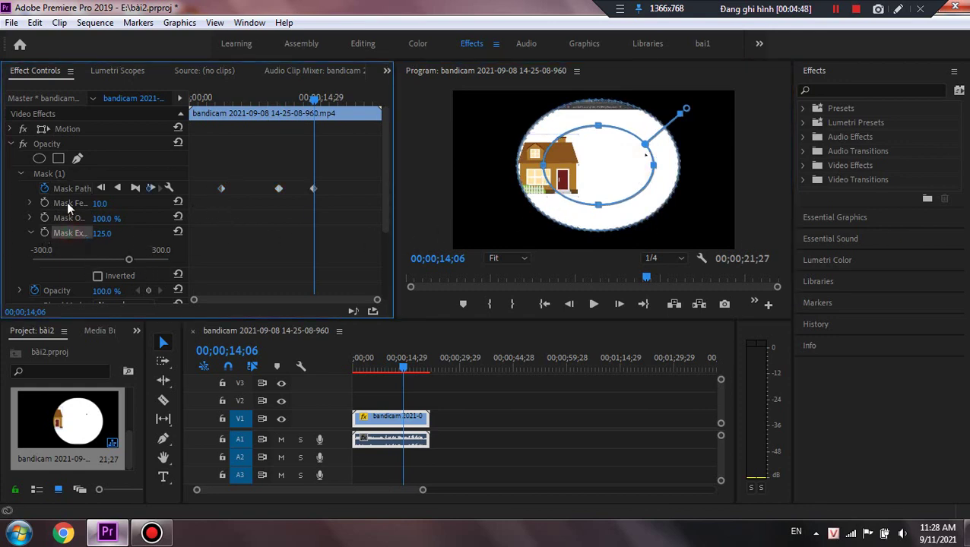
mouse_move(129, 260)
mouse_down()
mouse_move(70, 275)
mouse_move(120, 262)
mouse_up()
drag(159, 287, 355, 266)
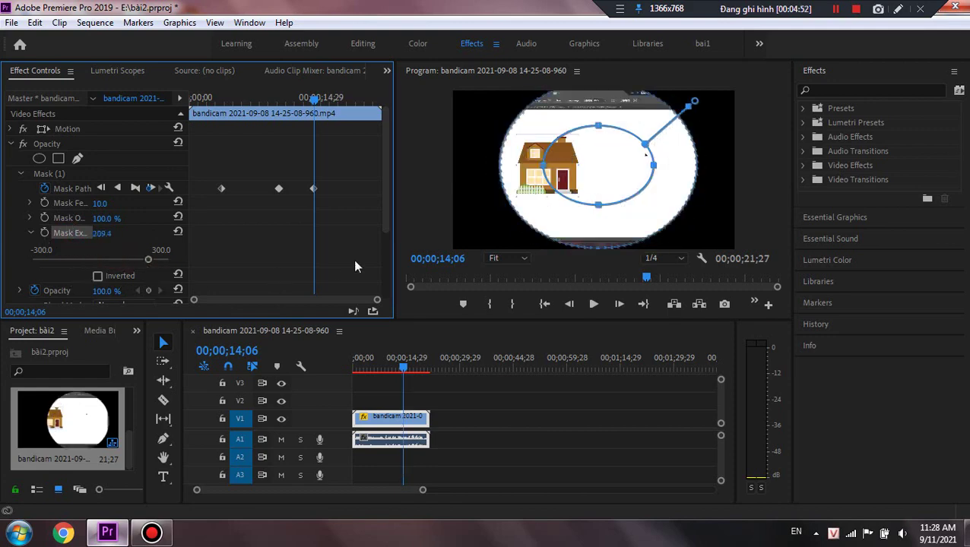
click(201, 112)
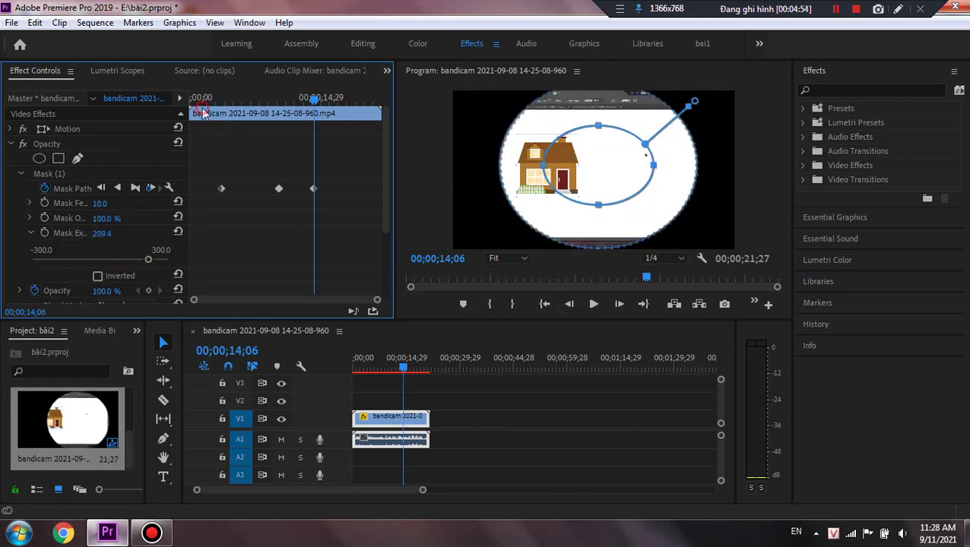
click(203, 120)
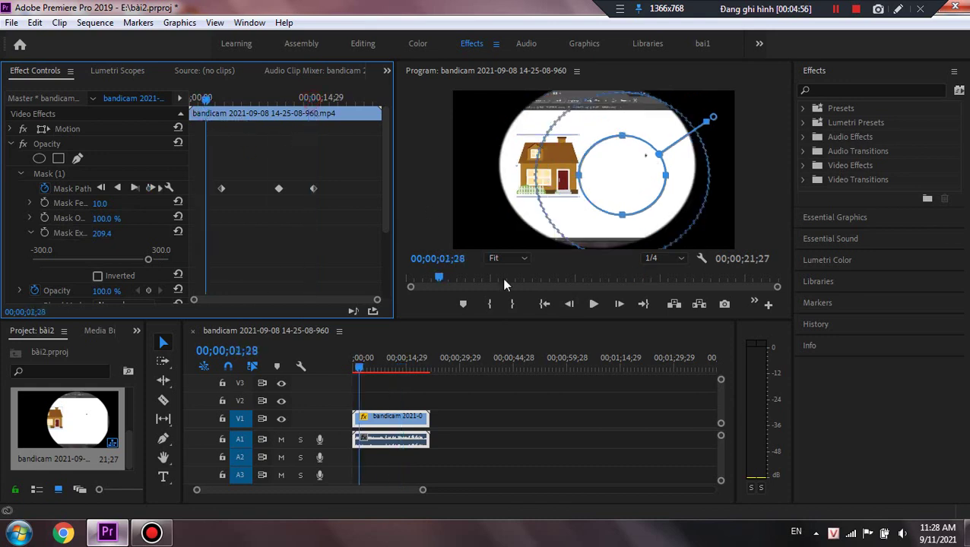
click(591, 304)
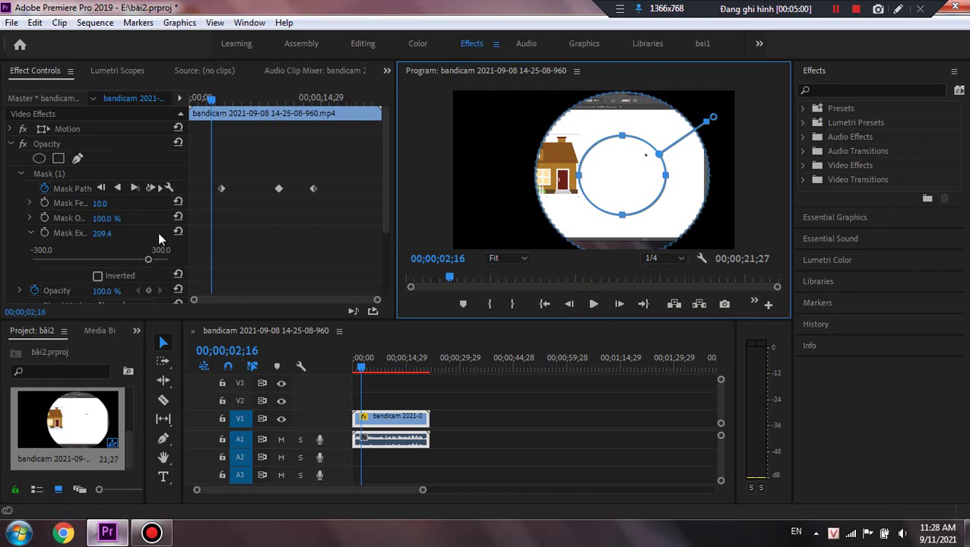
Step: Reset the Mask Expansion of Mask (1) to 0.0 and move the mask over the house at 00;00;02;16
click(35, 232)
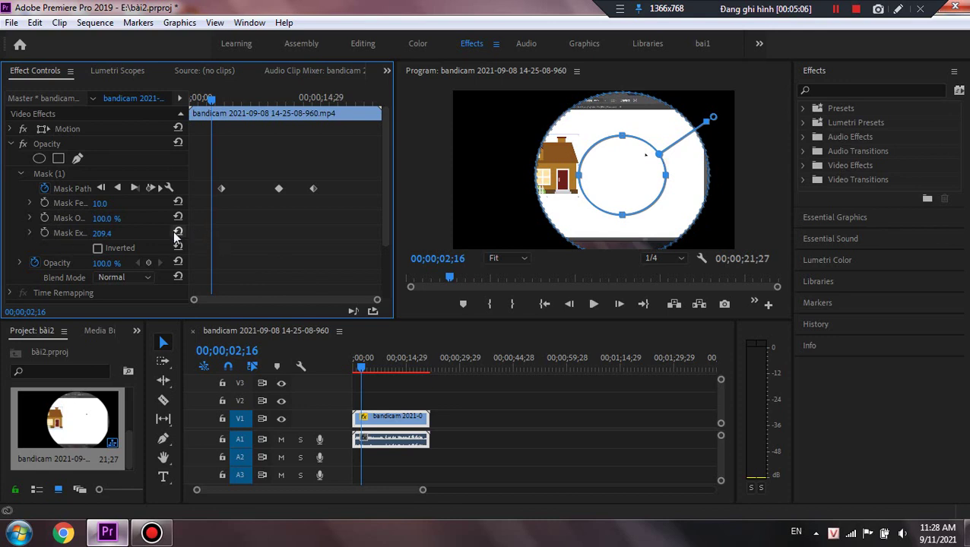
click(178, 233)
drag(623, 162, 530, 159)
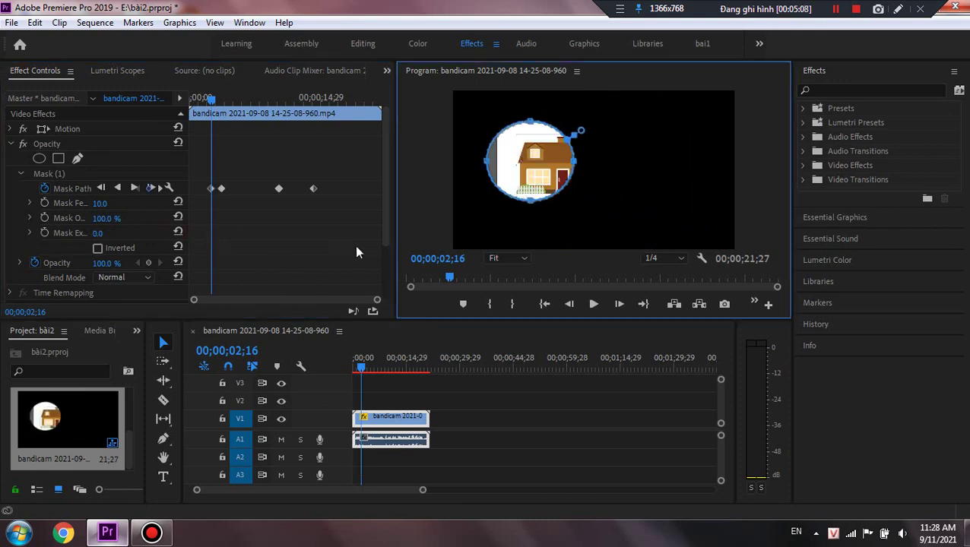
Step: Try inverting Mask (1), play the clip to check the effect, and turn the inversion off again
click(99, 250)
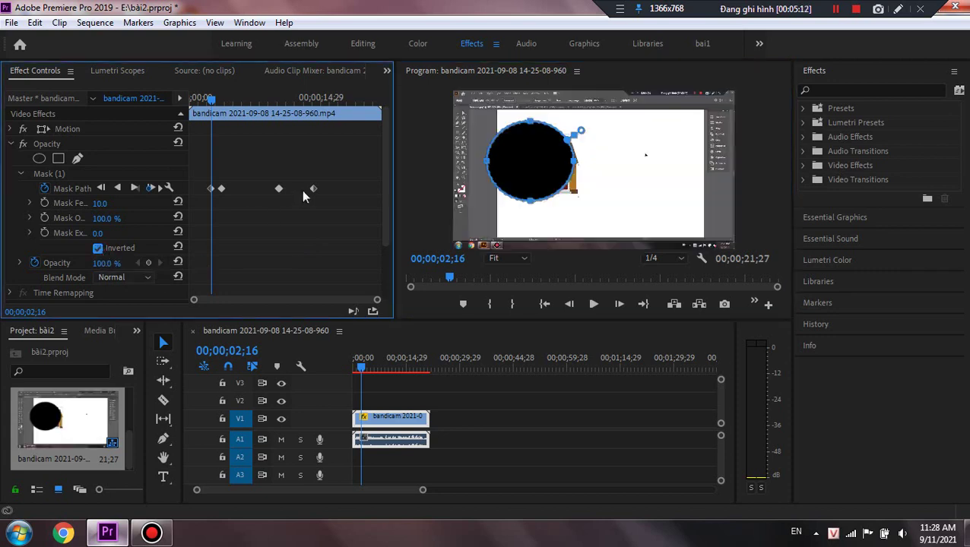
click(590, 304)
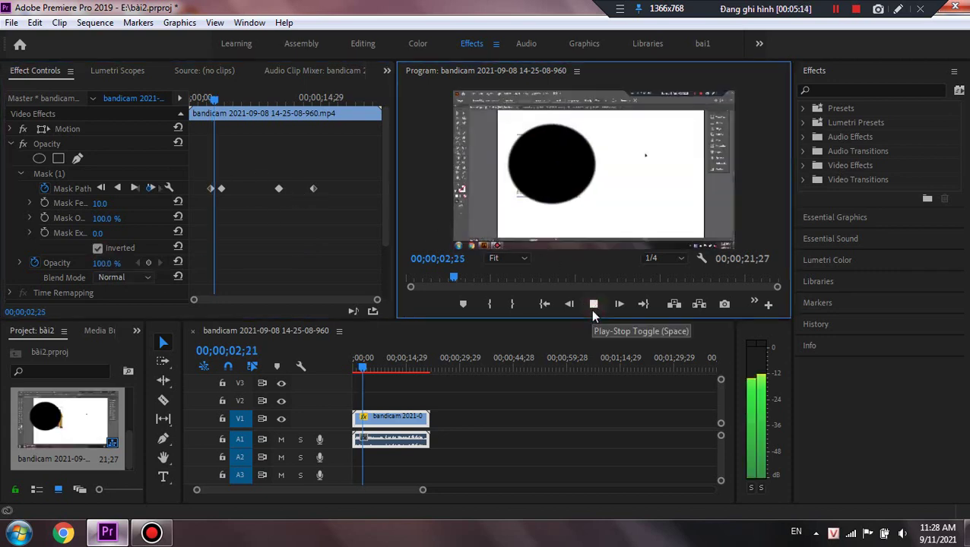
click(592, 305)
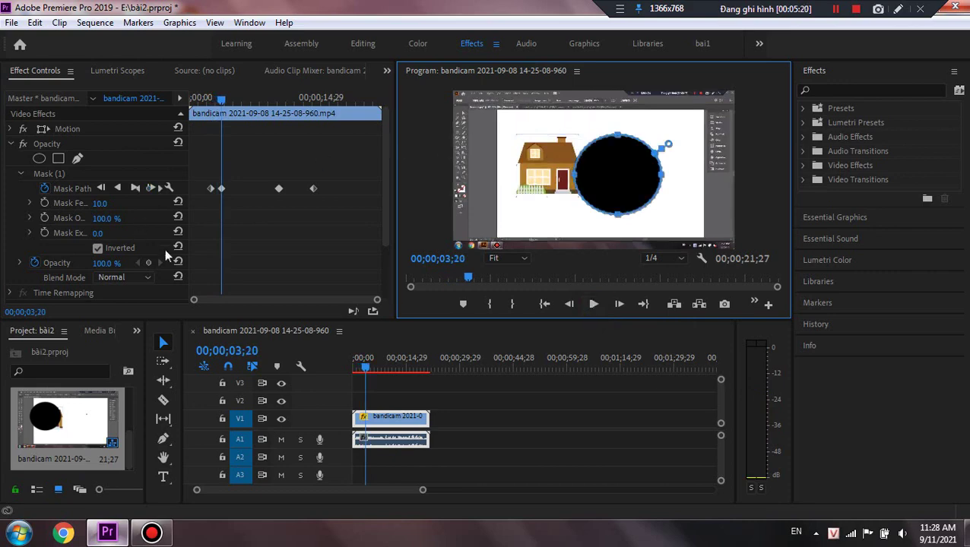
click(97, 249)
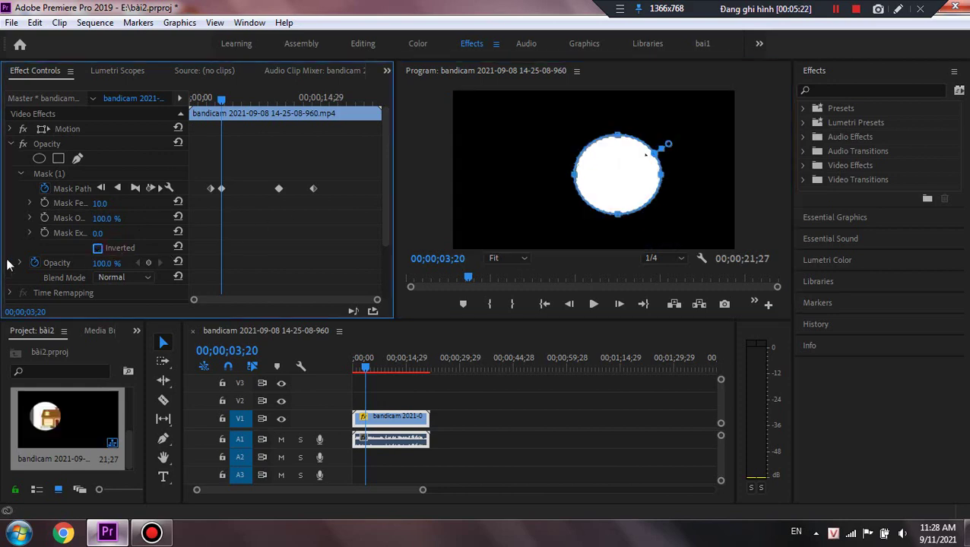
Step: Move Mask (1) to the white area beside the house at 00;00;03;20 and add a second elliptical opacity mask over the house
drag(601, 177, 626, 165)
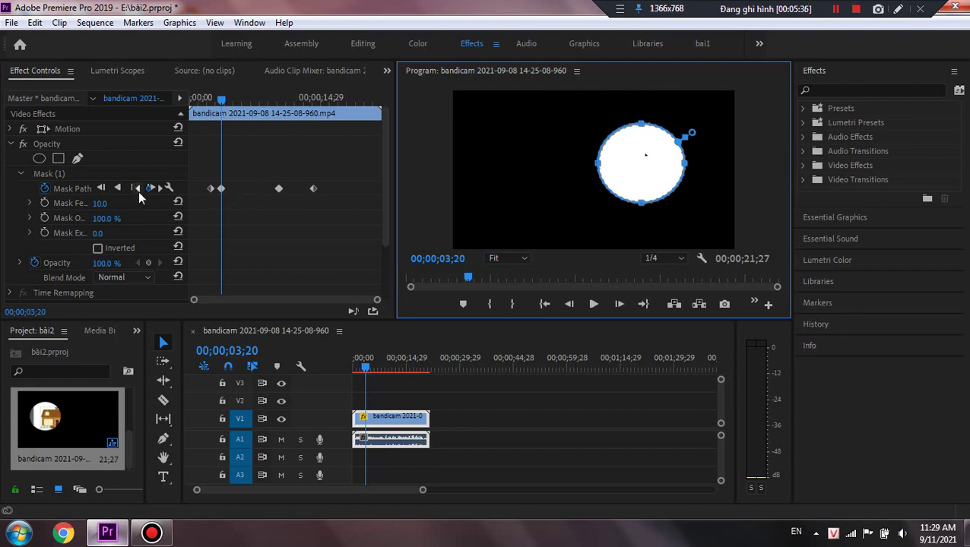
click(56, 171)
key(ctrl+c)
key(ctrl+v)
drag(566, 177, 520, 174)
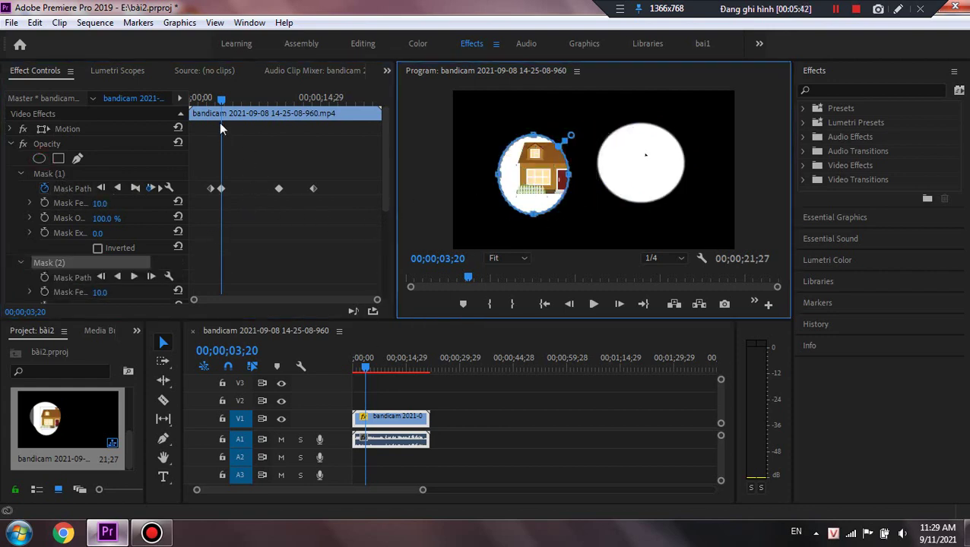
Step: Play the clip from about 00;00;00;14 to check the moving first mask against the stationary second mask
drag(221, 104, 193, 114)
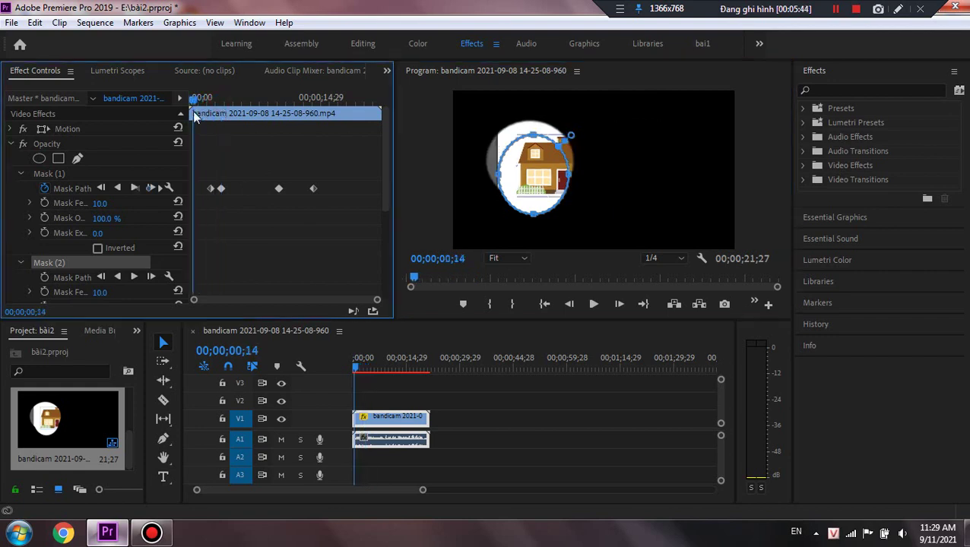
click(592, 306)
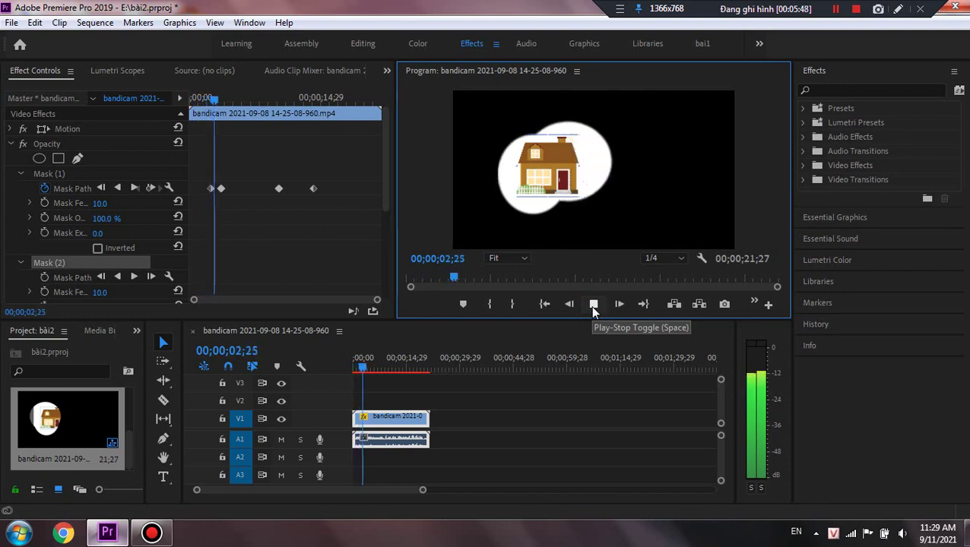
click(592, 306)
click(560, 192)
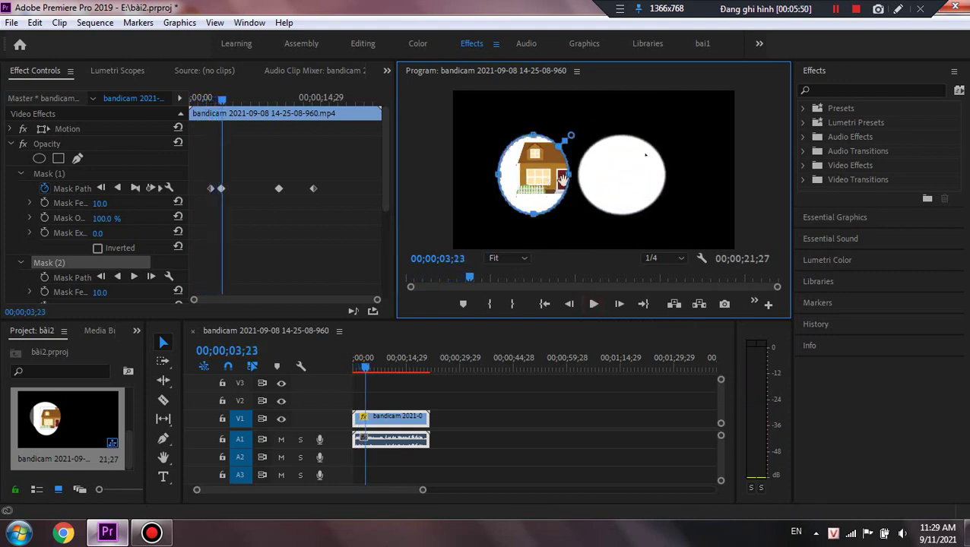
click(589, 305)
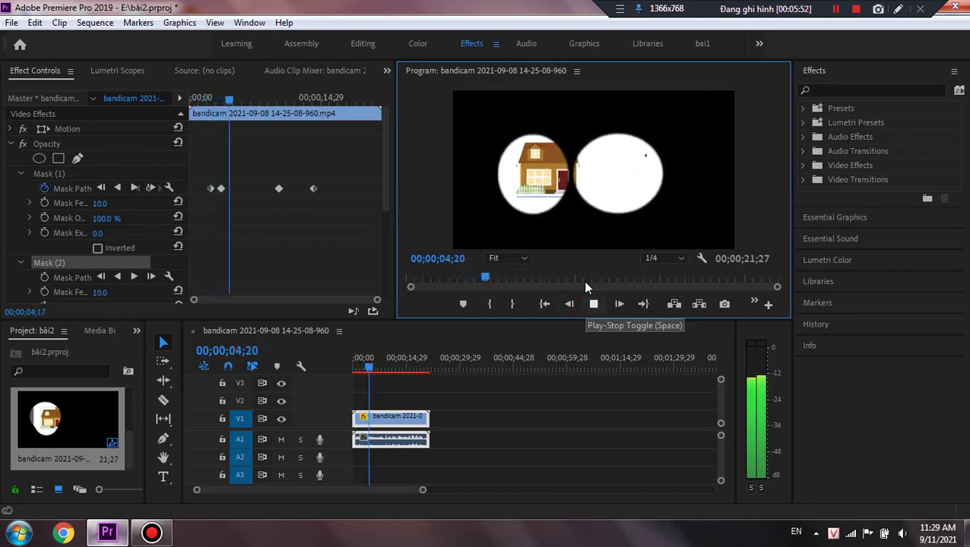
click(587, 308)
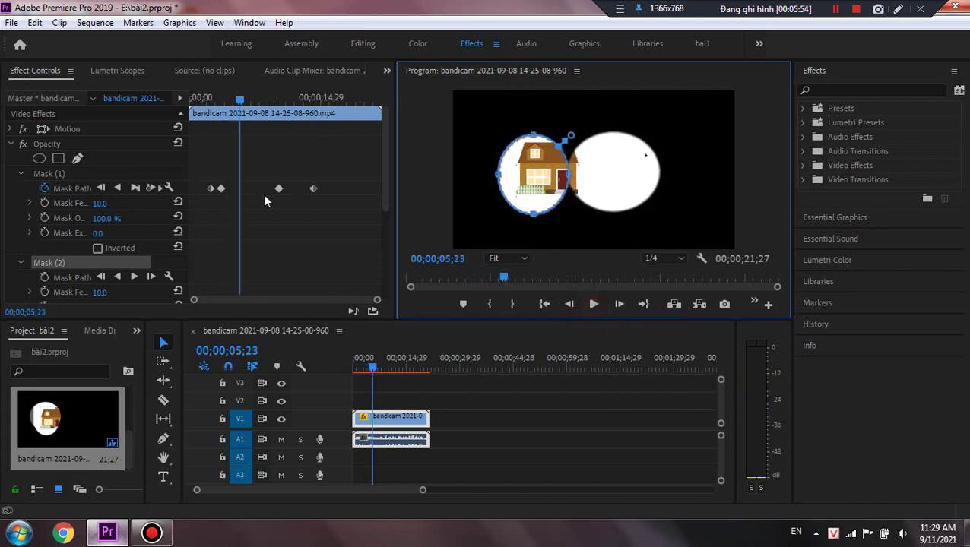
Step: Place Mask (2) in the picture's upper-left at 00;00;05;23, track it one frame forward, and shift it to the lower-left at 00;00;06;21
scroll(185, 253, down, 2)
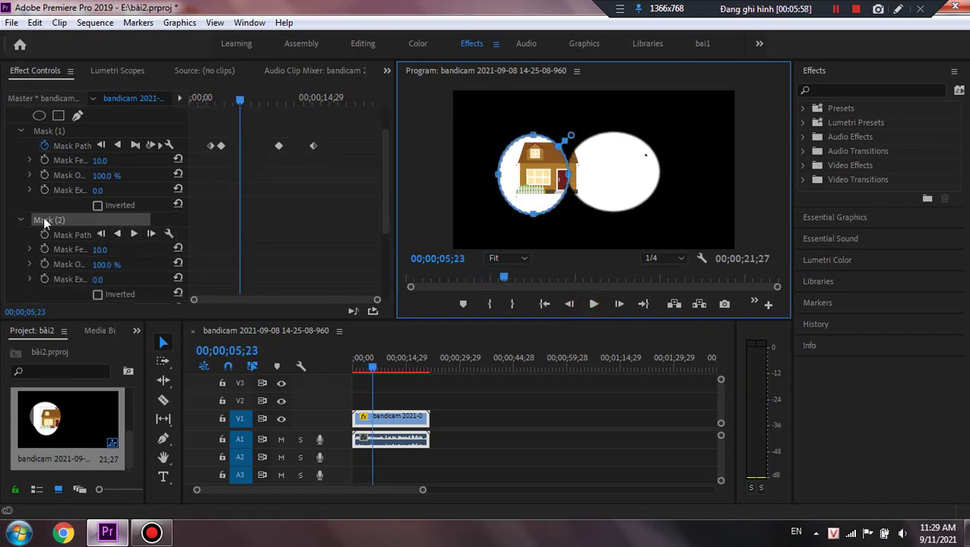
click(44, 220)
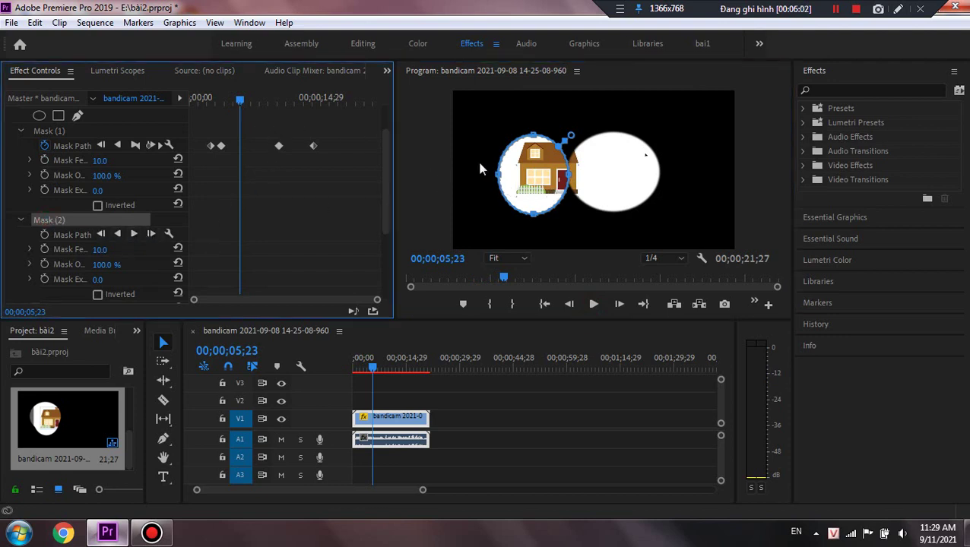
drag(525, 171, 502, 127)
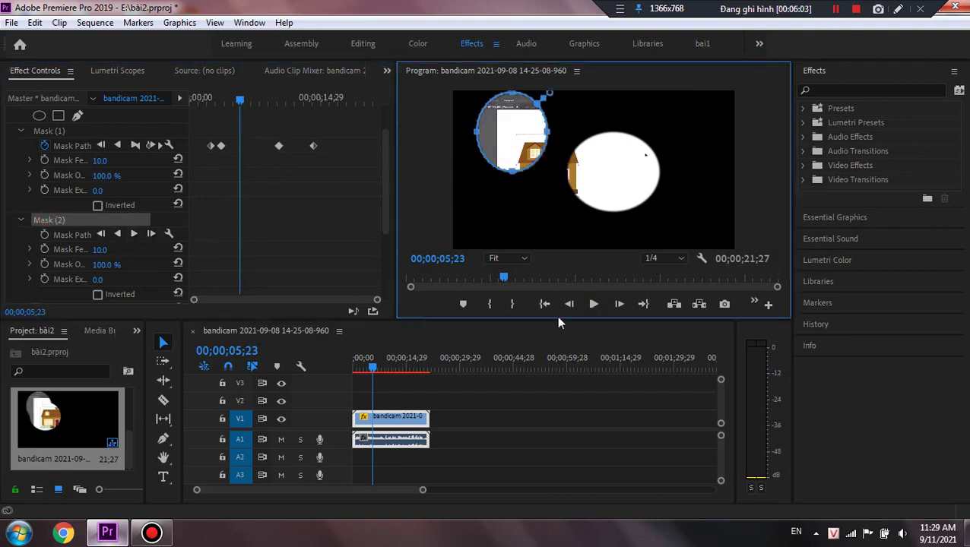
click(151, 234)
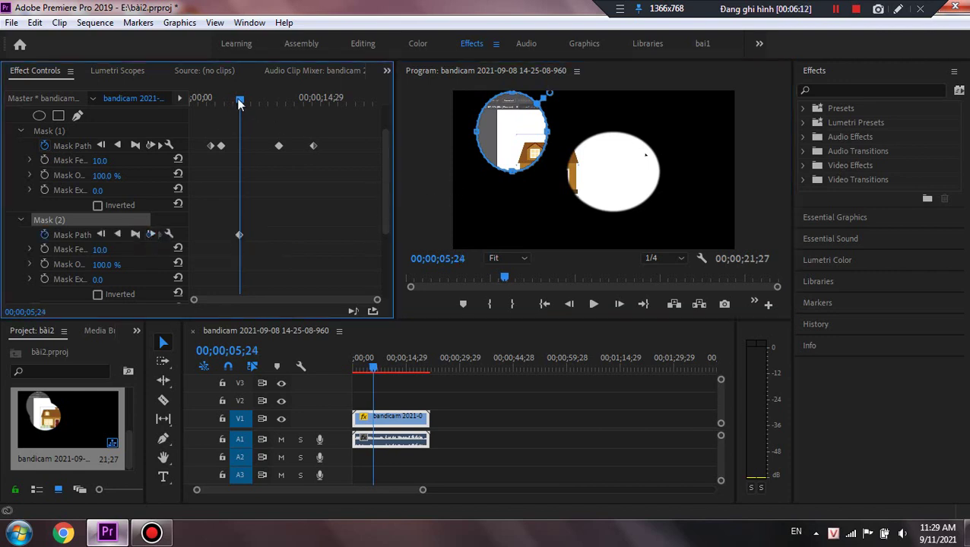
drag(240, 104, 247, 102)
drag(511, 134, 502, 196)
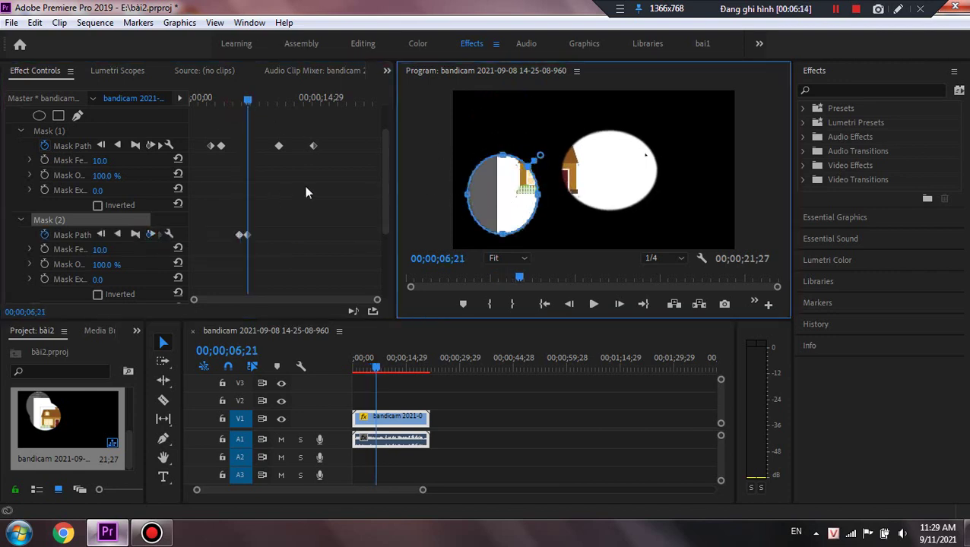
Step: Play the clip from near its start to about 00;00;07;00 to preview the motion of both masks
key(Home)
key(space)
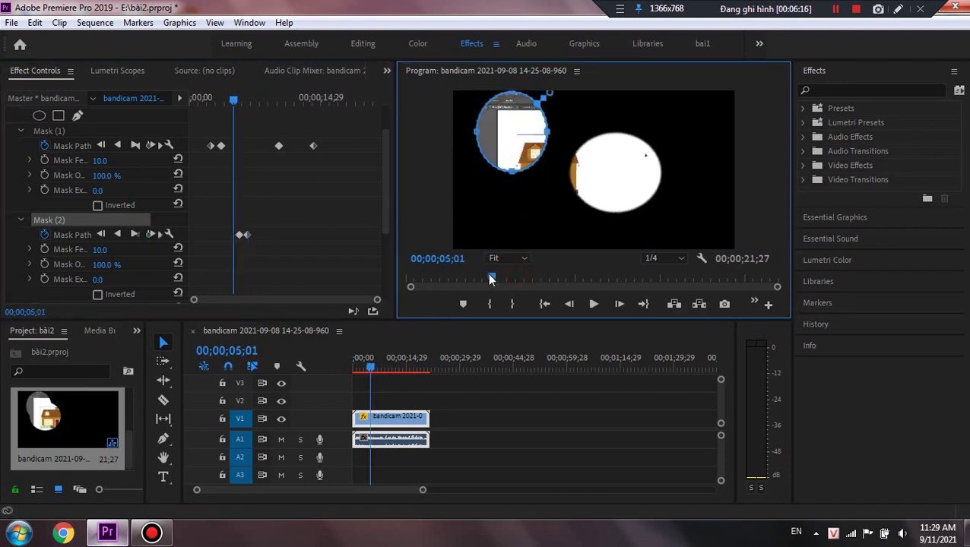
key(space)
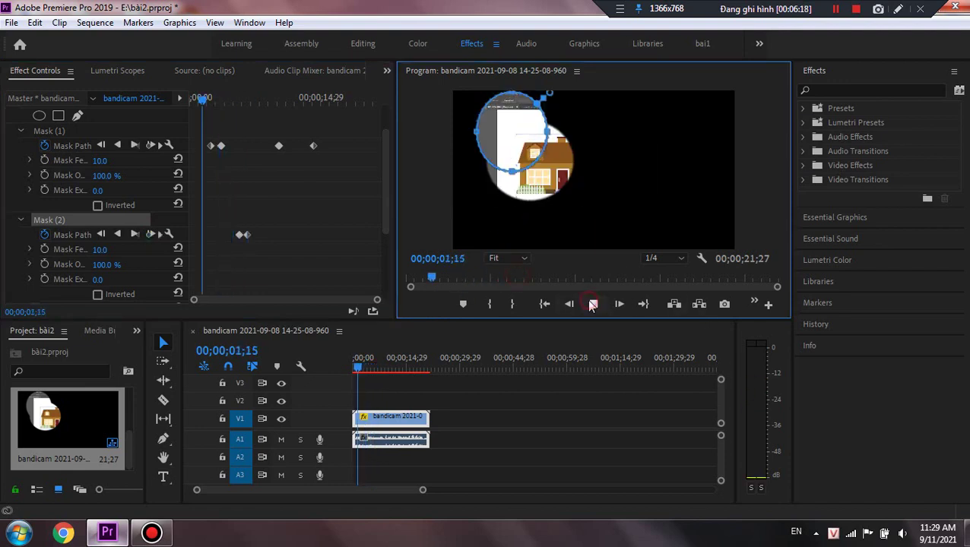
click(592, 306)
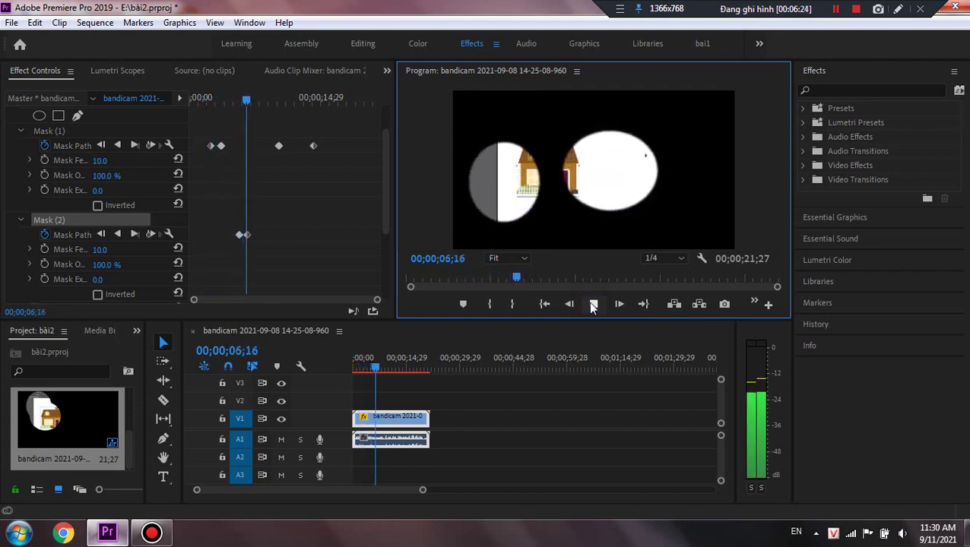
click(593, 305)
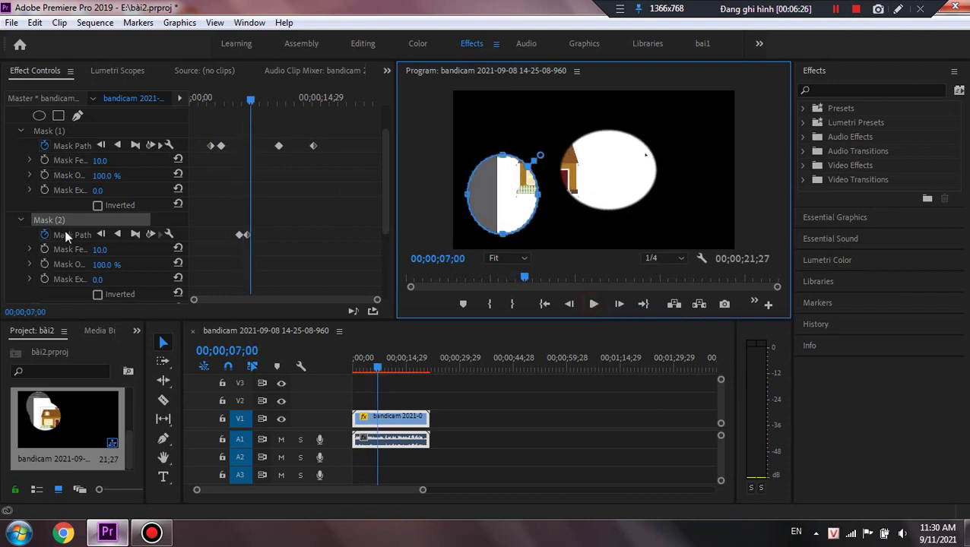
Step: Delete Mask (2) and Mask (1) from the clip's Opacity effect
click(96, 221)
key(Delete)
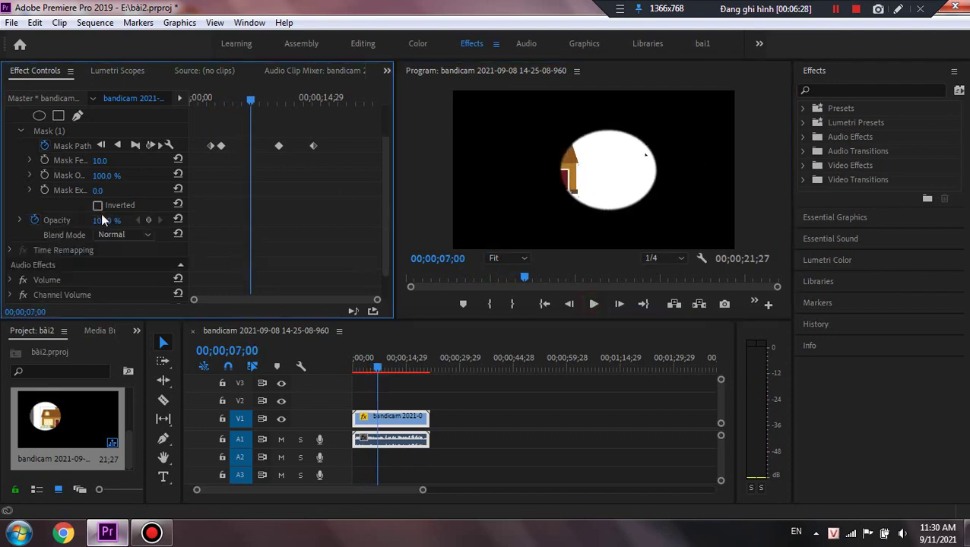
click(56, 174)
key(Delete)
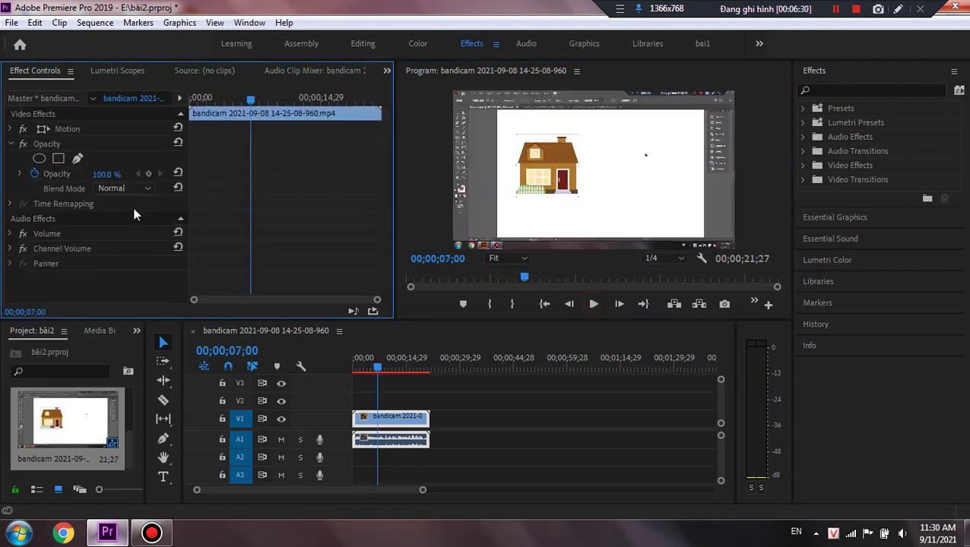
Step: Add a four-point polygon mask to the clip's opacity at 00;00;07;00 and reshape its corners into an irregular quadrilateral around the house
click(59, 159)
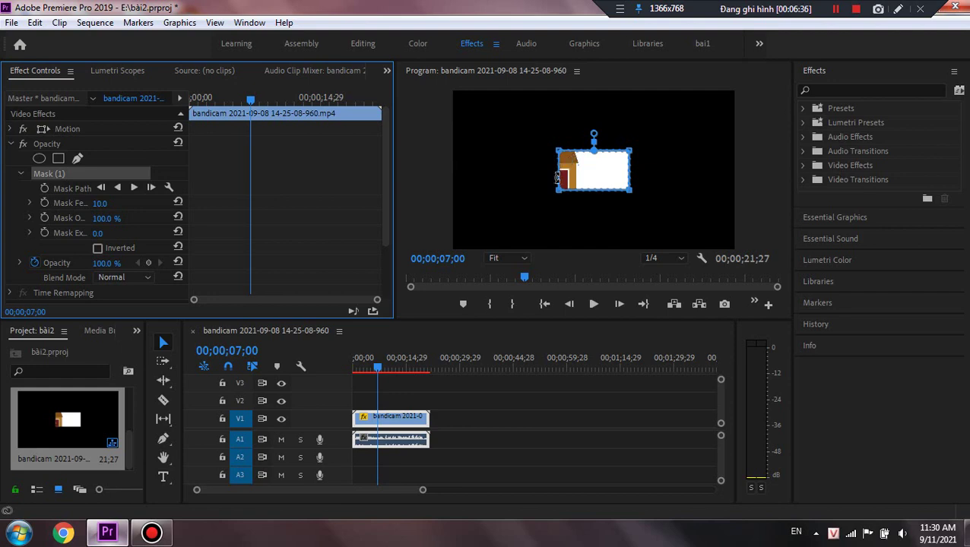
click(594, 149)
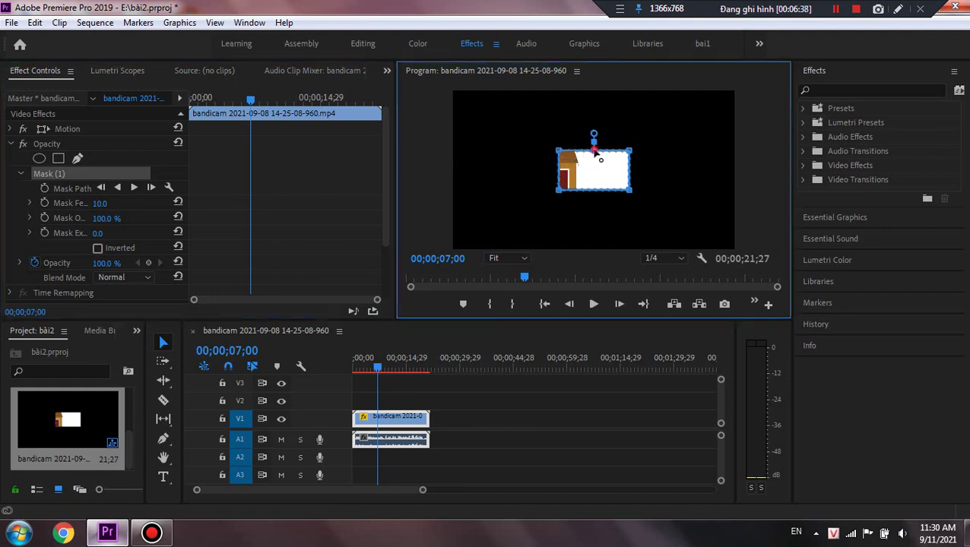
drag(558, 190, 493, 202)
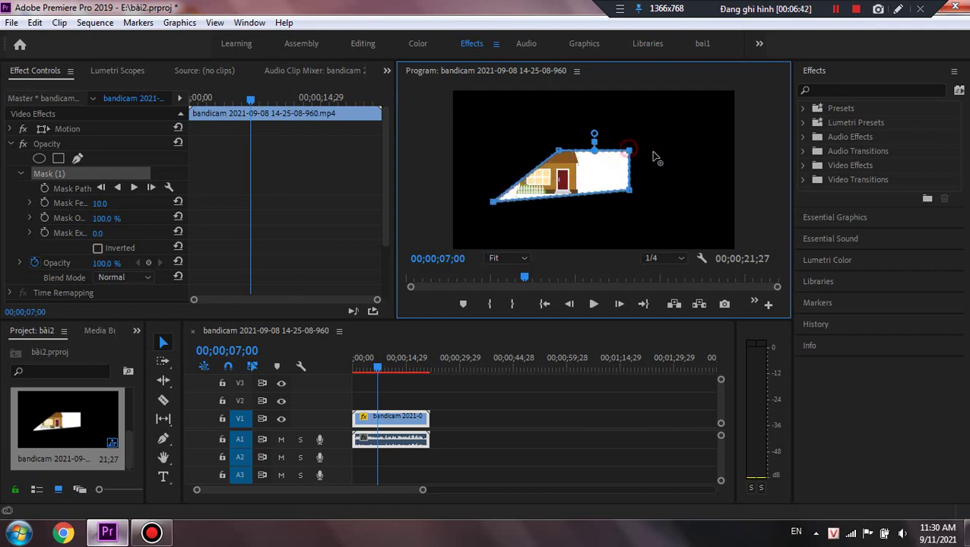
drag(629, 150, 658, 153)
drag(629, 191, 639, 215)
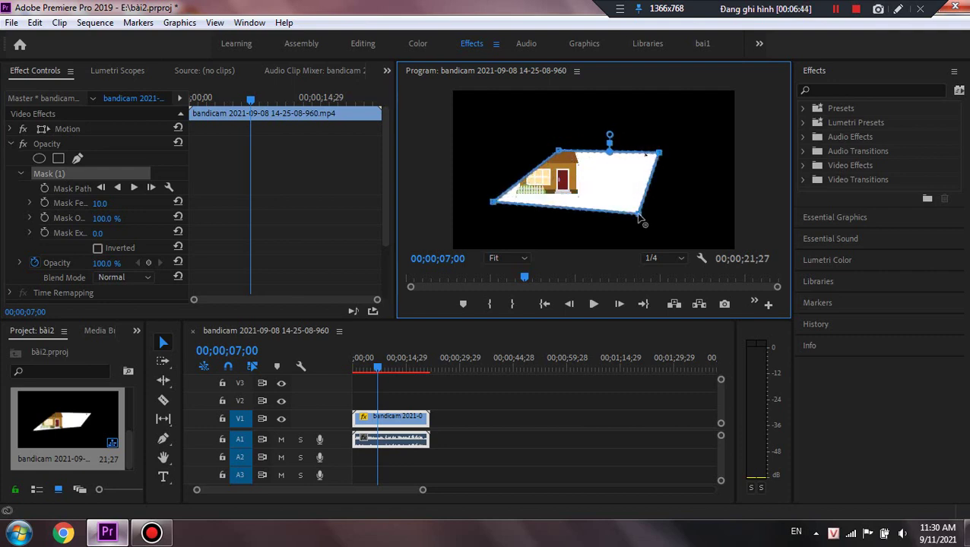
drag(556, 143, 495, 137)
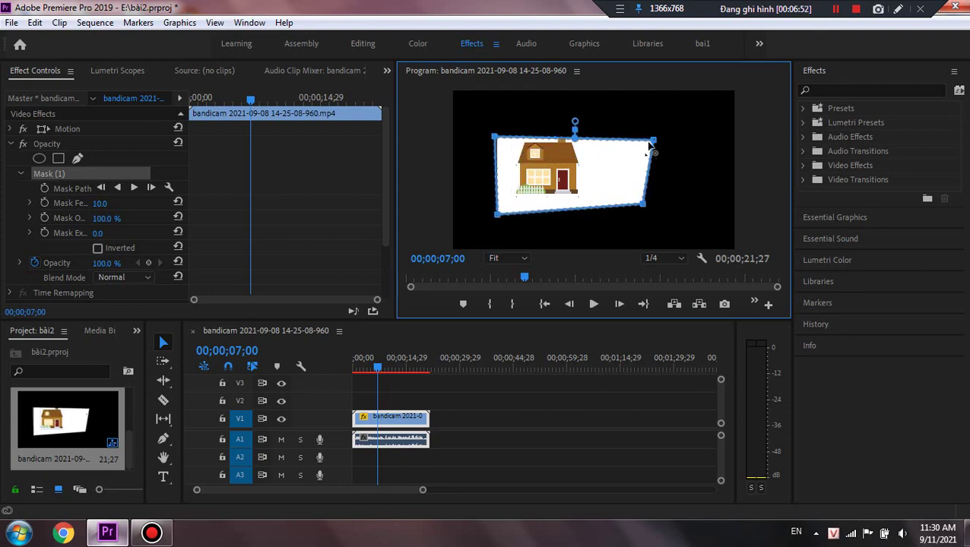
drag(650, 141, 614, 125)
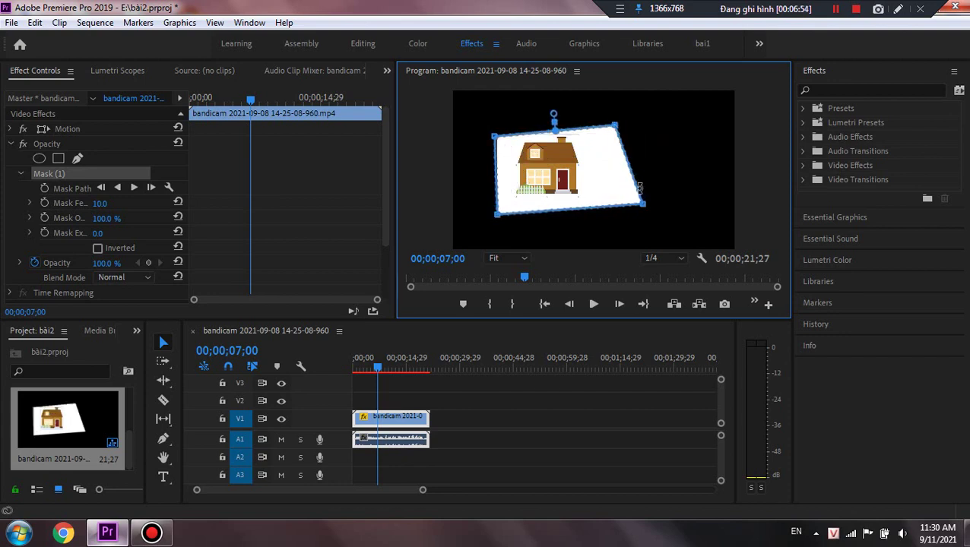
Step: Return the mask around the house to a near-rectangular shape by undoing the corner changes and slightly lowering its lower-right corner
drag(643, 205, 599, 216)
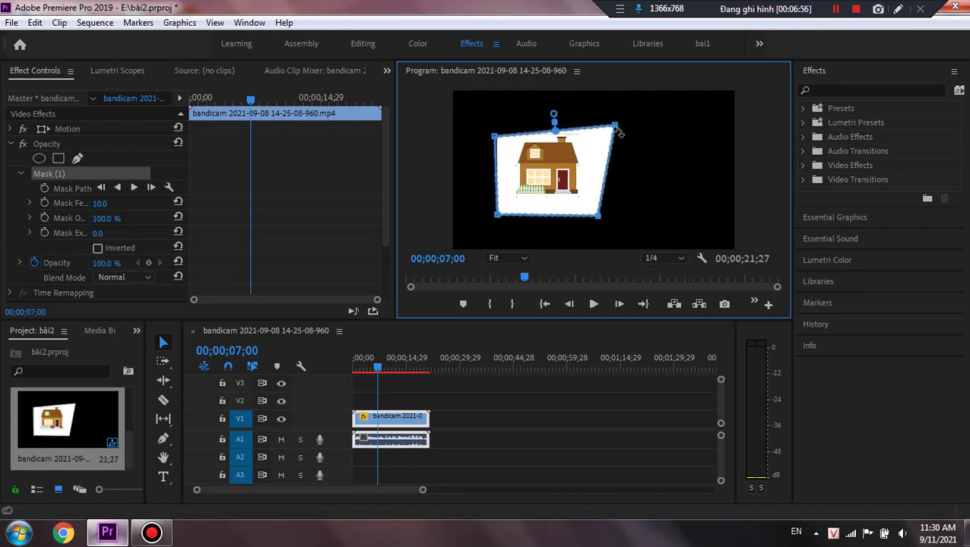
mouse_move(619, 133)
mouse_down()
mouse_move(610, 149)
mouse_move(604, 142)
mouse_up()
key(ctrl+z)
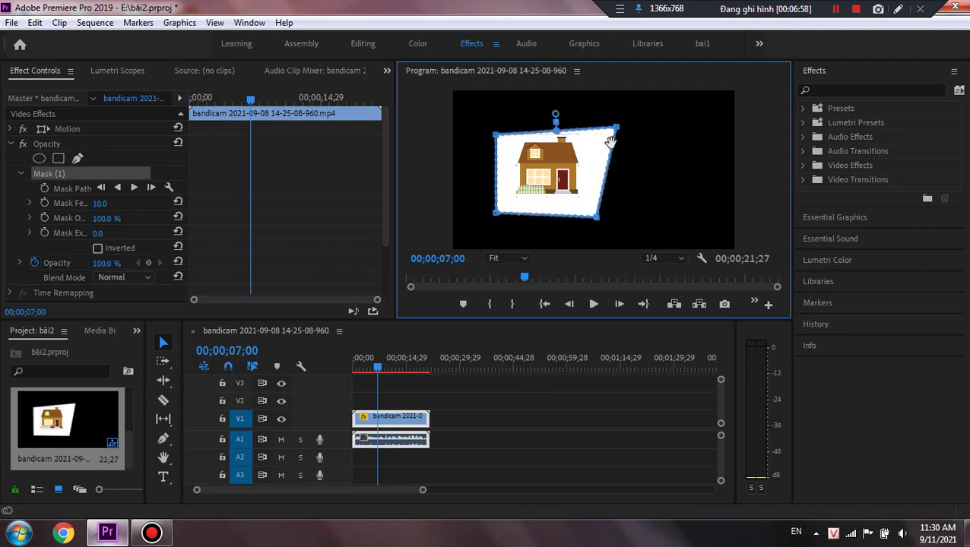
key(ctrl+z)
key(ctrl+z)
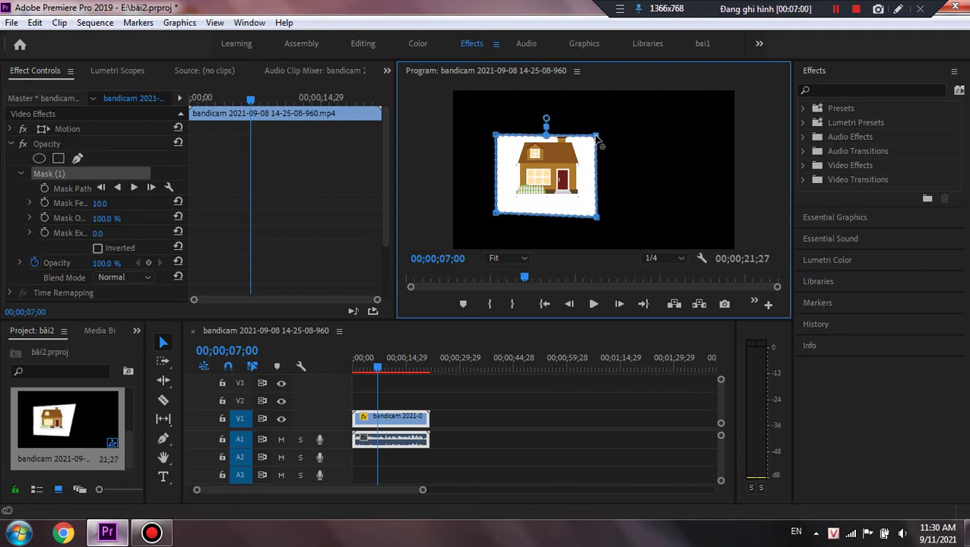
key(ctrl+z)
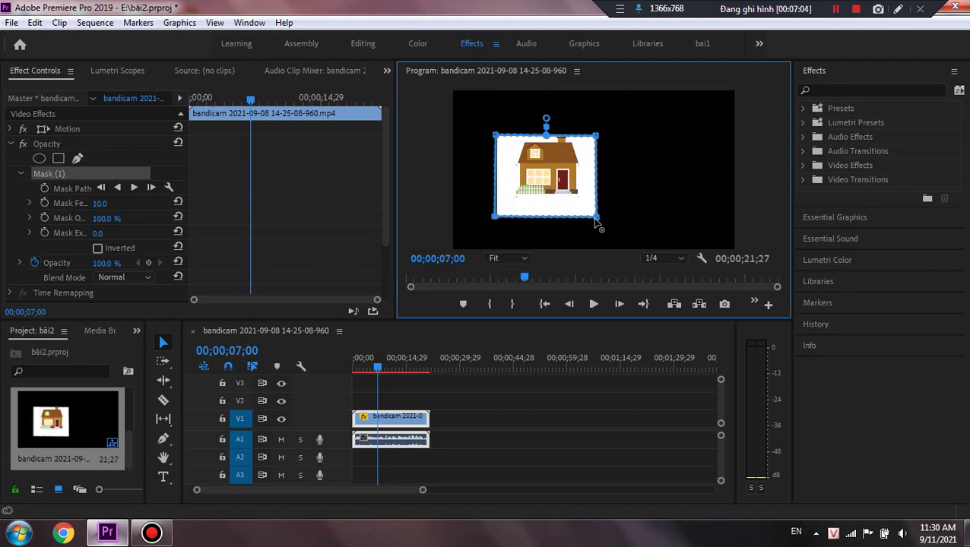
drag(599, 220, 600, 224)
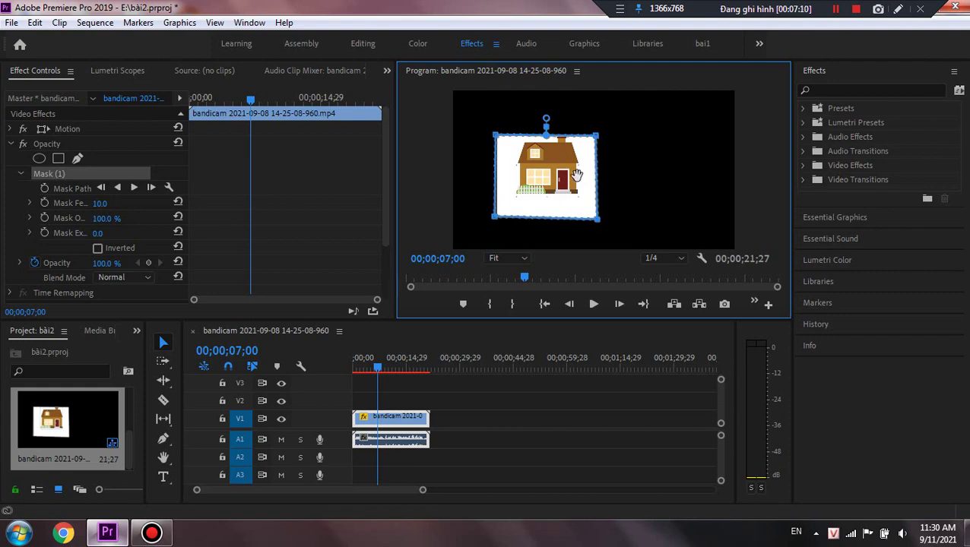
Step: Move the whole mask to the right edge of the picture and back over the house
mouse_move(562, 165)
mouse_down()
mouse_move(688, 137)
mouse_move(676, 119)
mouse_move(672, 156)
mouse_move(657, 147)
mouse_move(604, 166)
mouse_move(545, 162)
mouse_move(560, 173)
mouse_up()
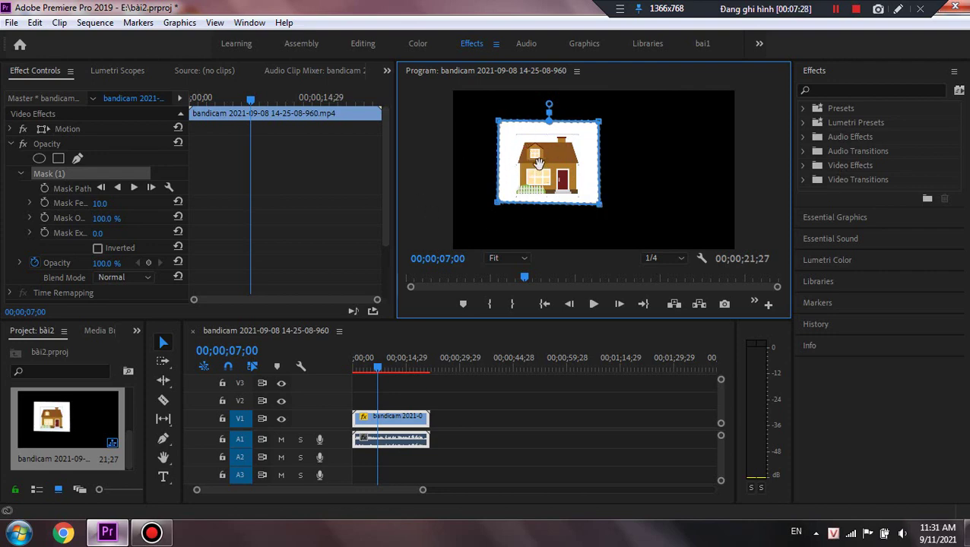
drag(538, 163, 682, 153)
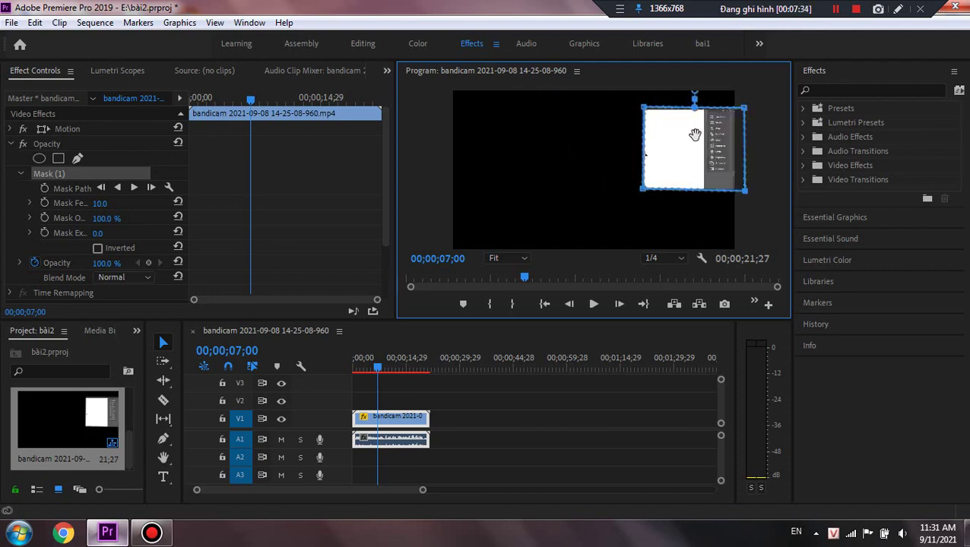
drag(691, 136, 552, 155)
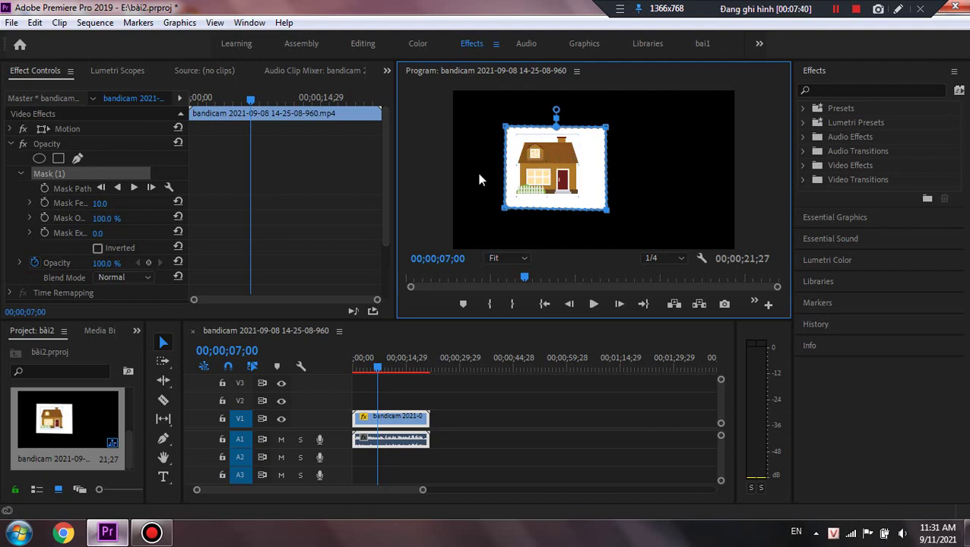
Step: Record mask path keyframes by tracking one frame forward from 00;00;07;00 and to 00;00;13;09, with the mask moved to the picture's upper-right corner
click(149, 188)
drag(562, 169, 682, 133)
drag(253, 100, 307, 119)
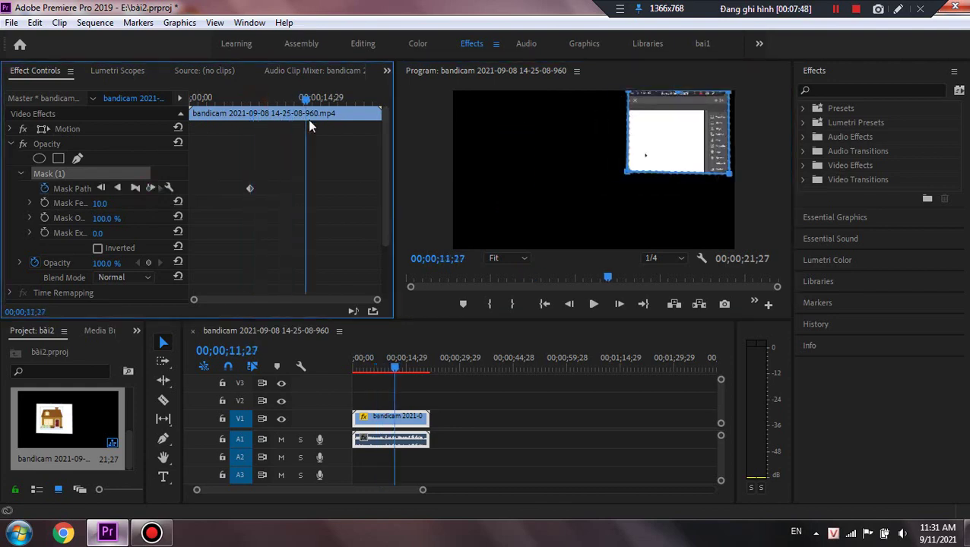
click(149, 187)
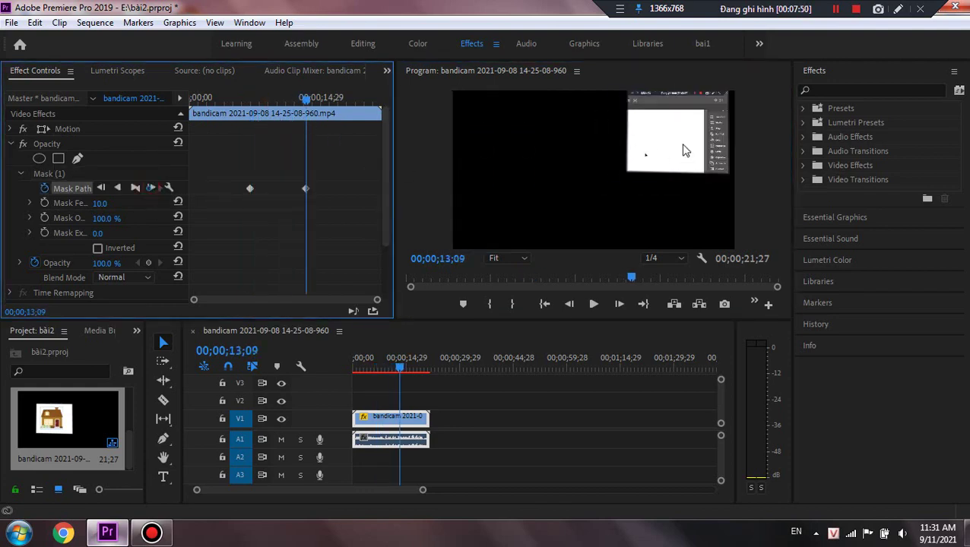
click(581, 164)
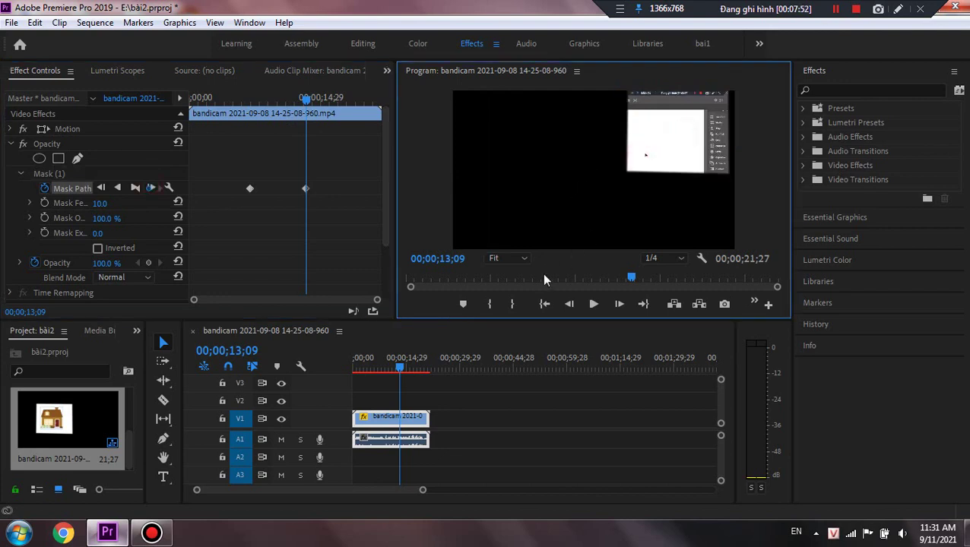
Step: Play the clip from 00;00;06;29 to about 00;00;11;25 to preview the mask between its two keyframes
drag(307, 104, 248, 106)
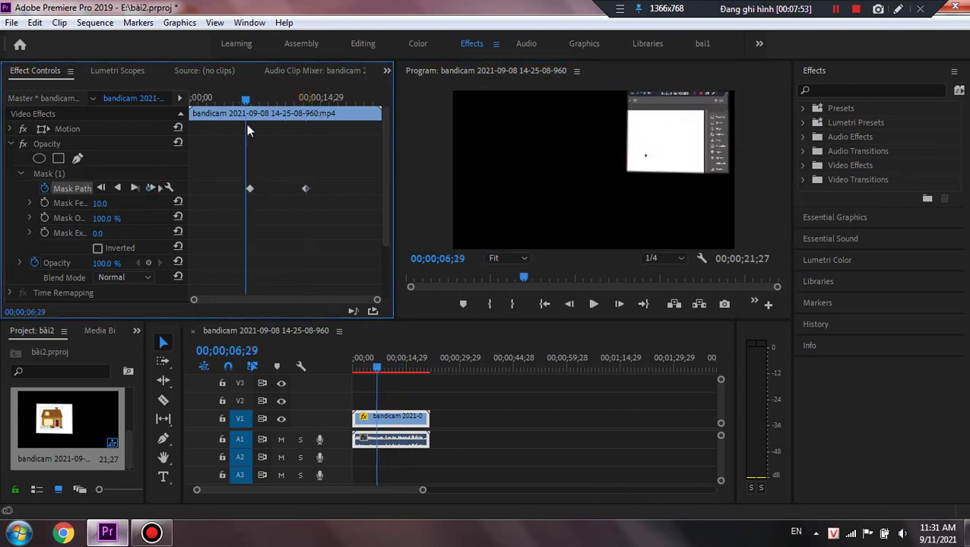
click(594, 304)
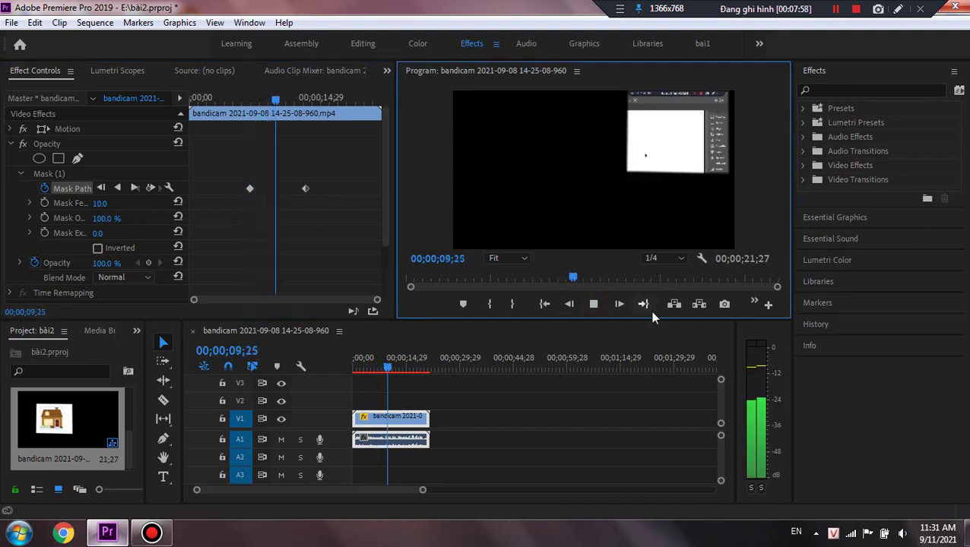
click(594, 305)
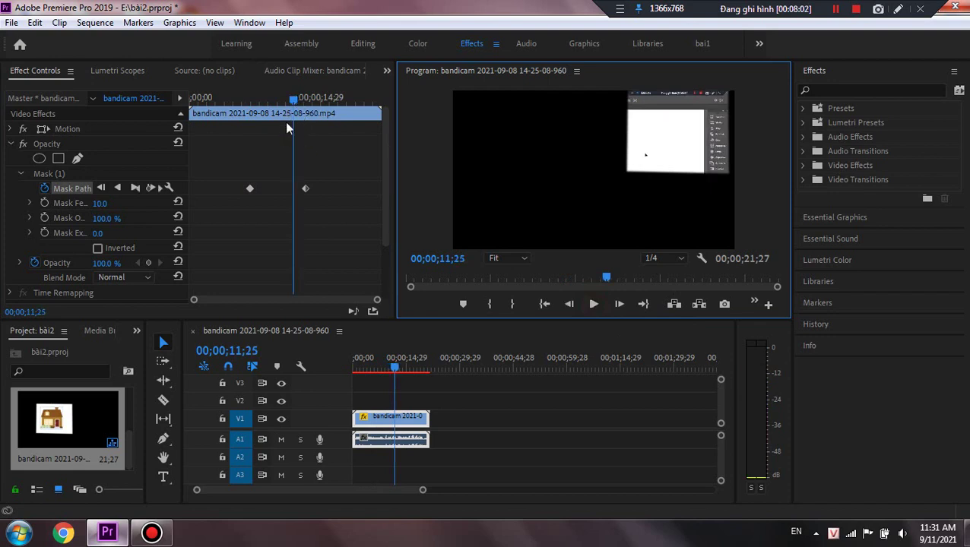
Step: Track the mask one frame forward to 00;00;04;08 to keyframe its position over the house
drag(298, 101, 231, 127)
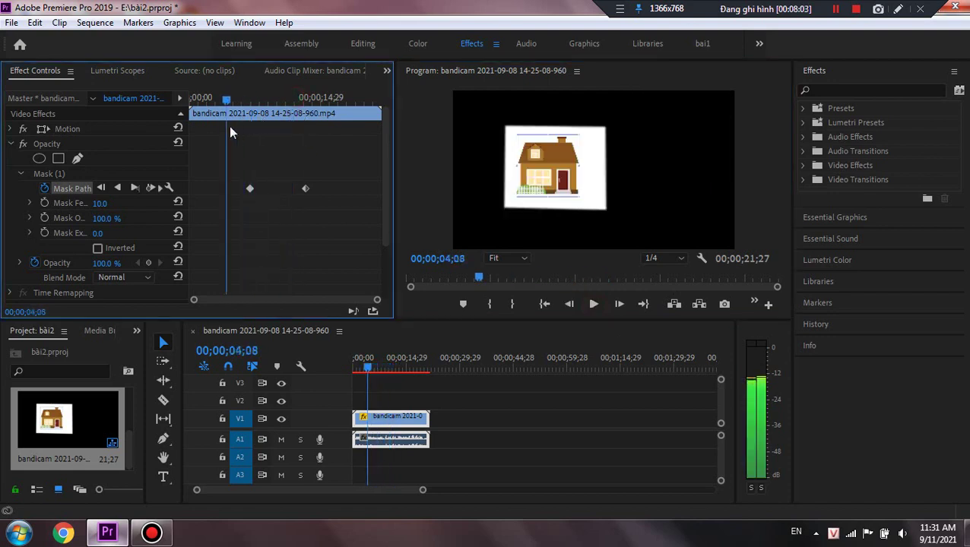
click(149, 188)
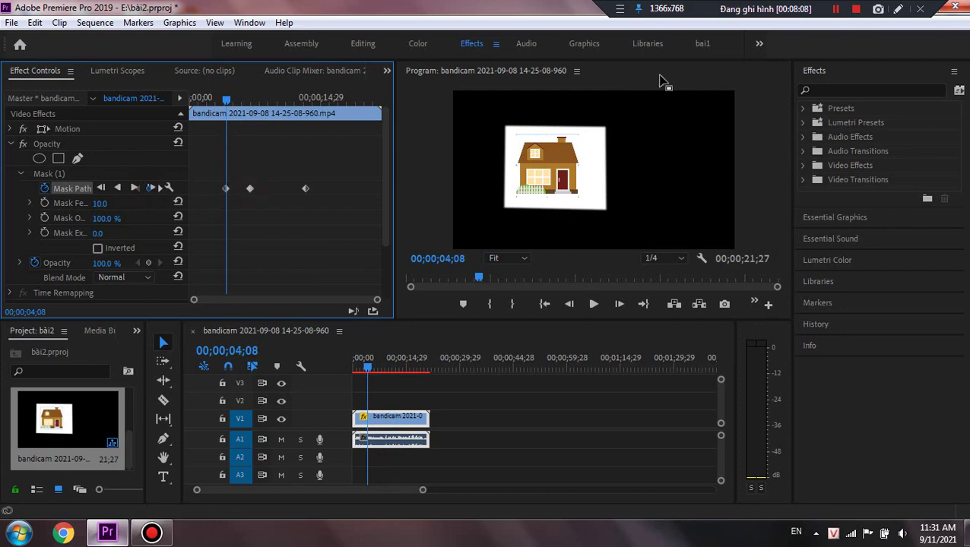
click(837, 11)
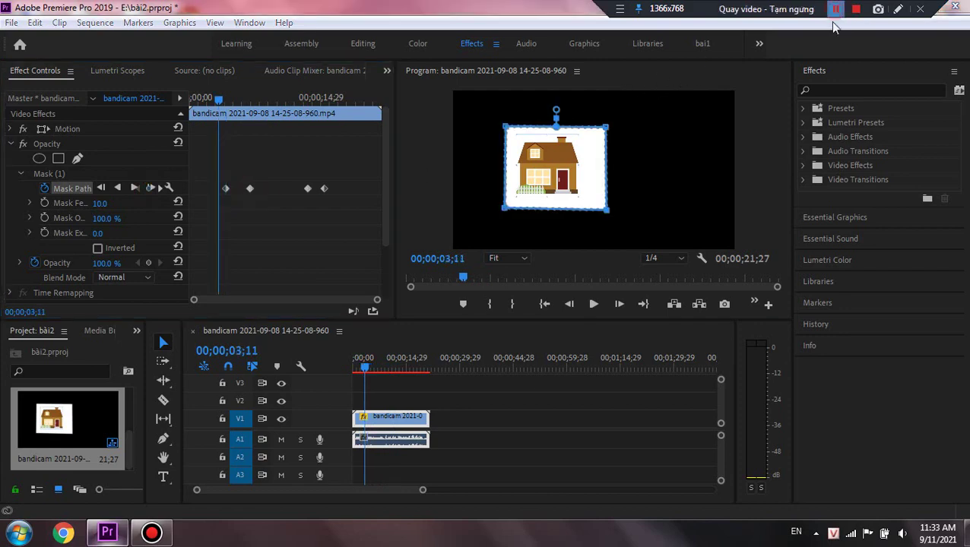
click(835, 11)
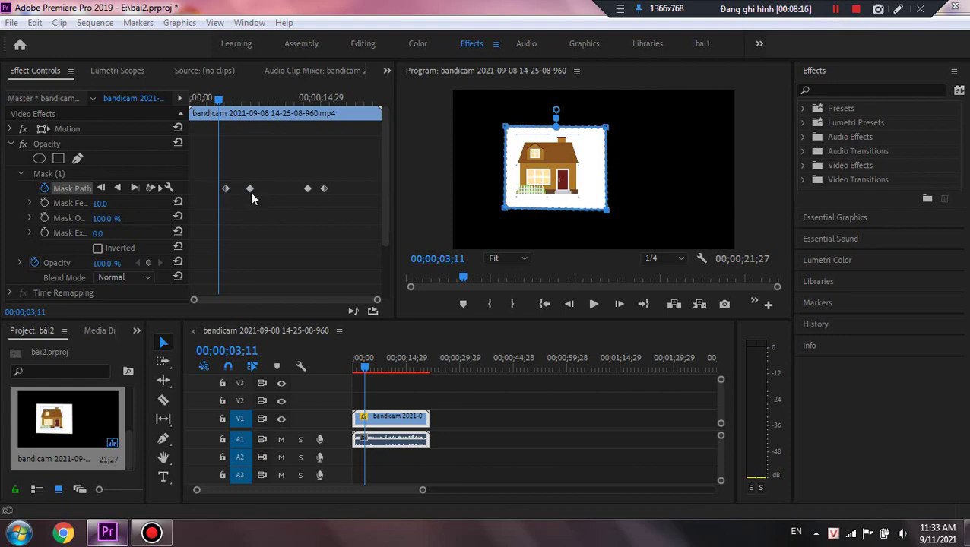
Step: Preview the mask's motion by playing the clip from 00;00;03;11 and again from 00;00;13;00 to about 00;00;14;23
click(594, 305)
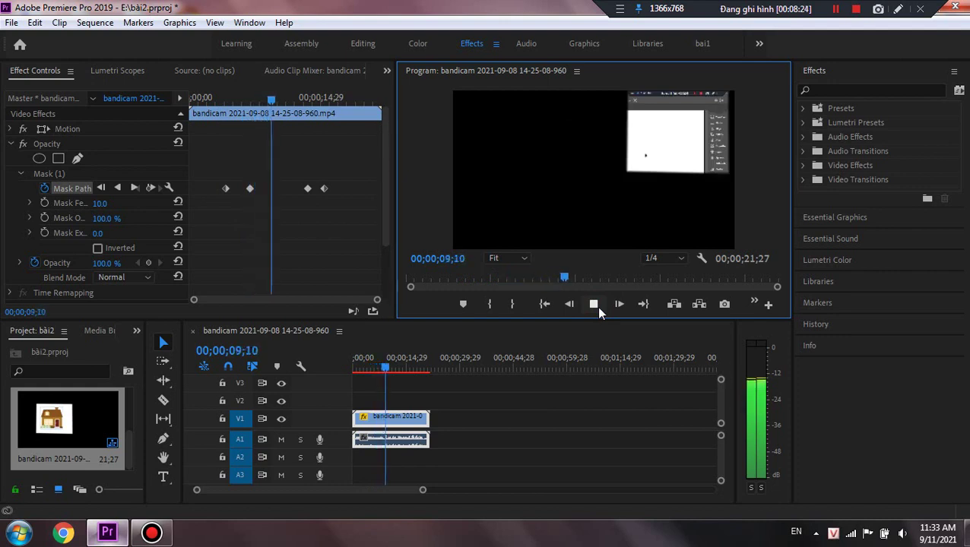
click(593, 304)
drag(277, 99, 303, 121)
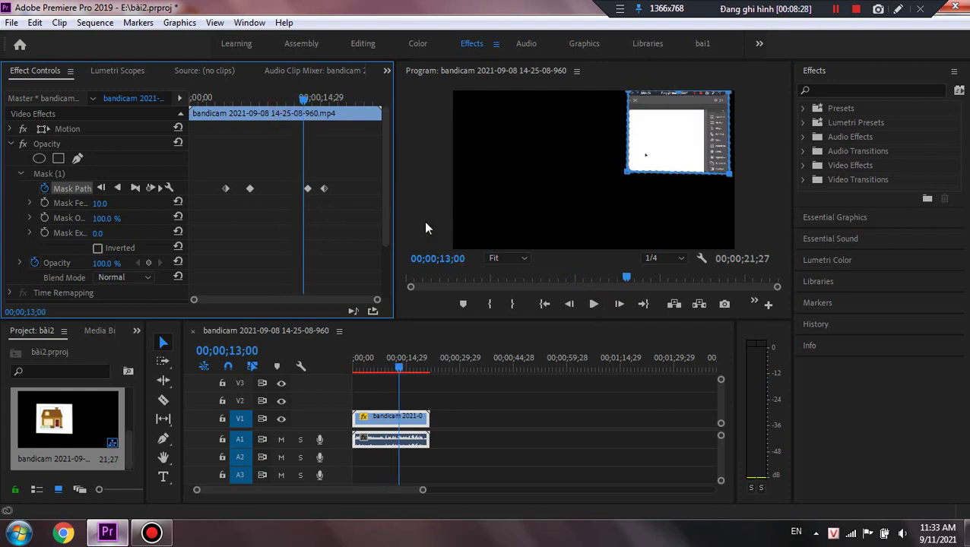
click(593, 306)
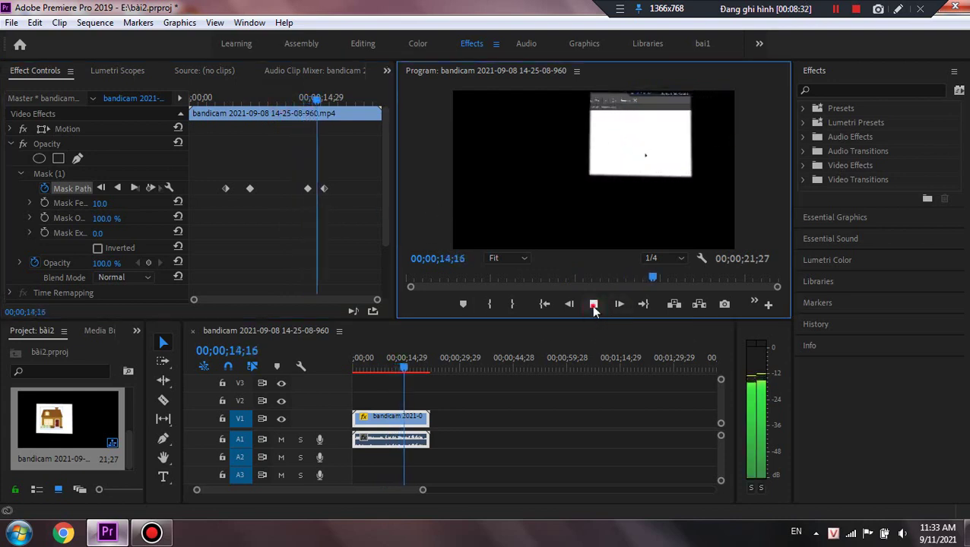
click(594, 305)
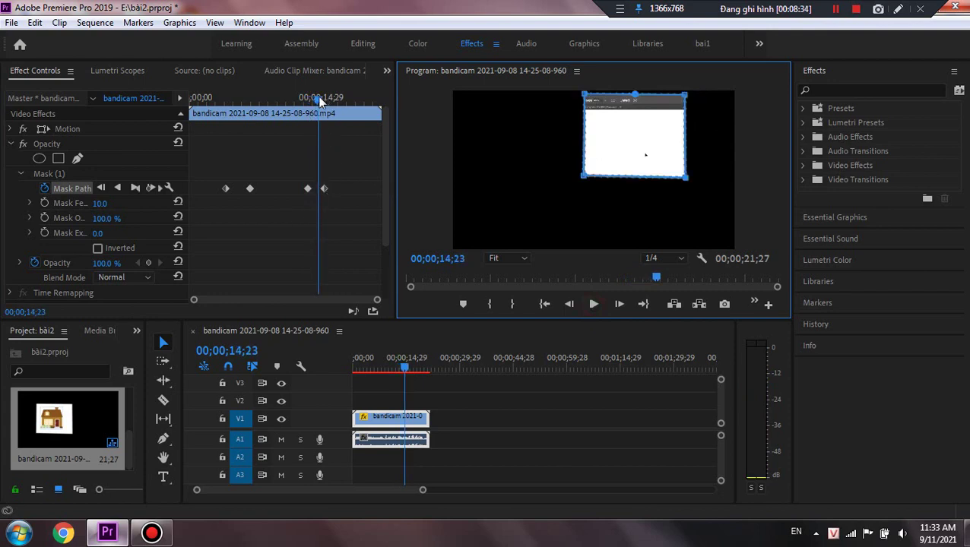
Step: Record mask path keyframes by tracking one frame forward from 00;00;17;25 and one frame backward to 00;00;19;15
drag(319, 101, 346, 99)
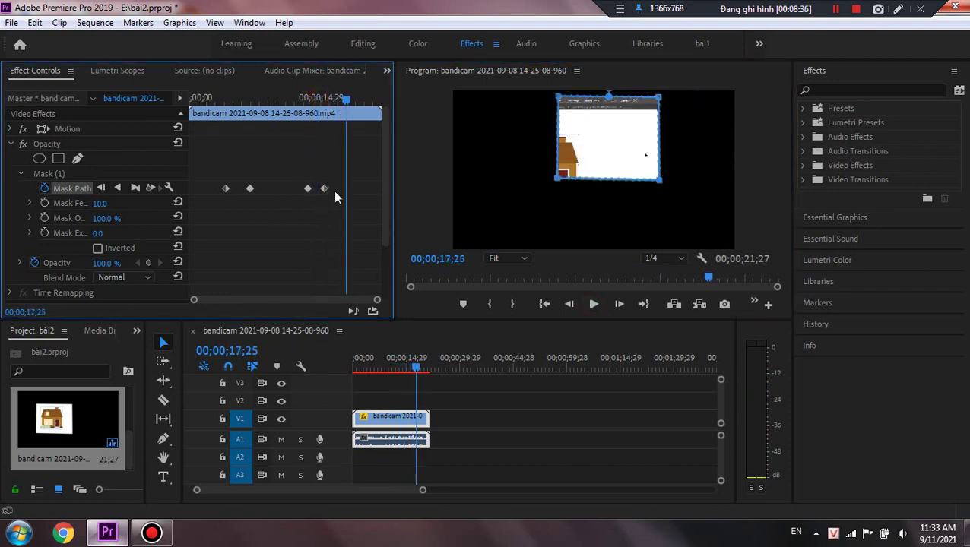
click(150, 189)
drag(348, 99, 360, 101)
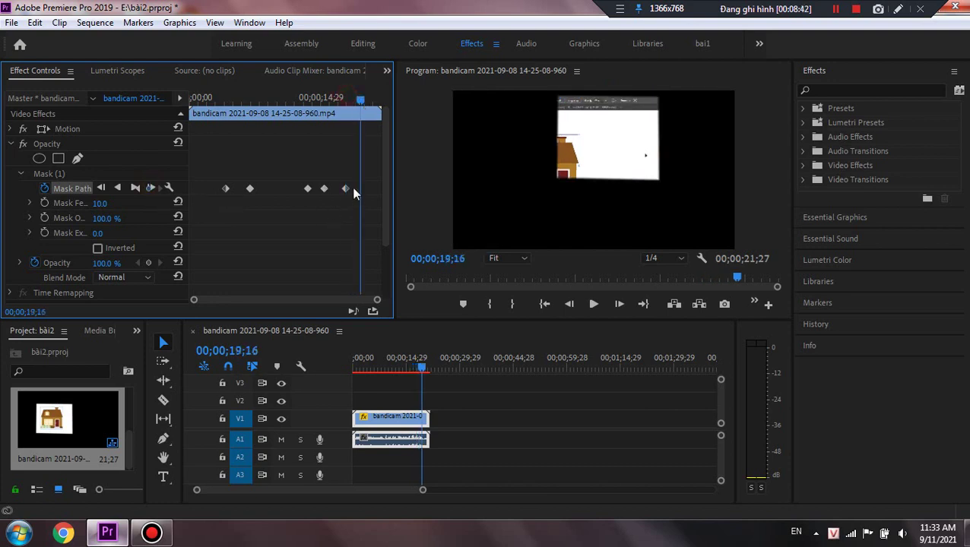
click(108, 188)
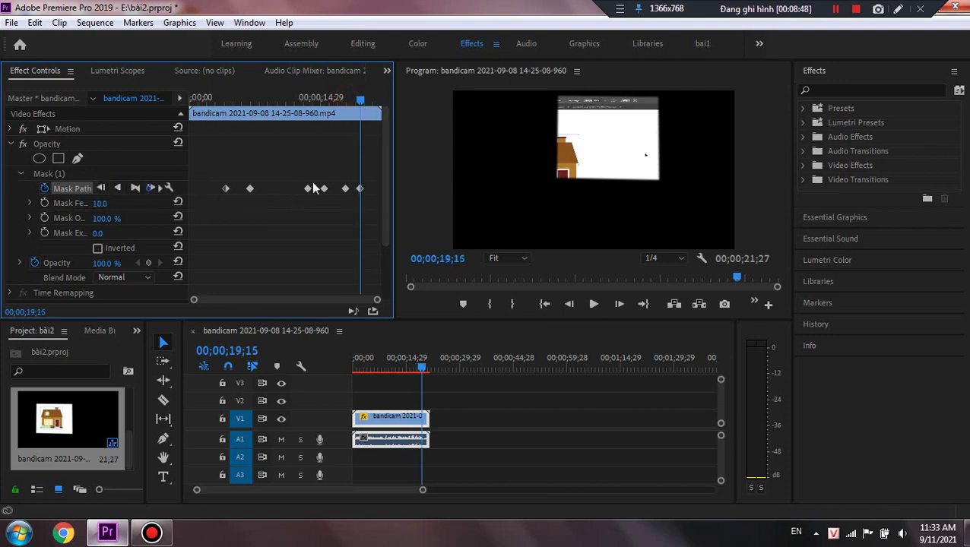
Step: Delete all the mask path keyframes of Mask (1)
drag(362, 108, 321, 101)
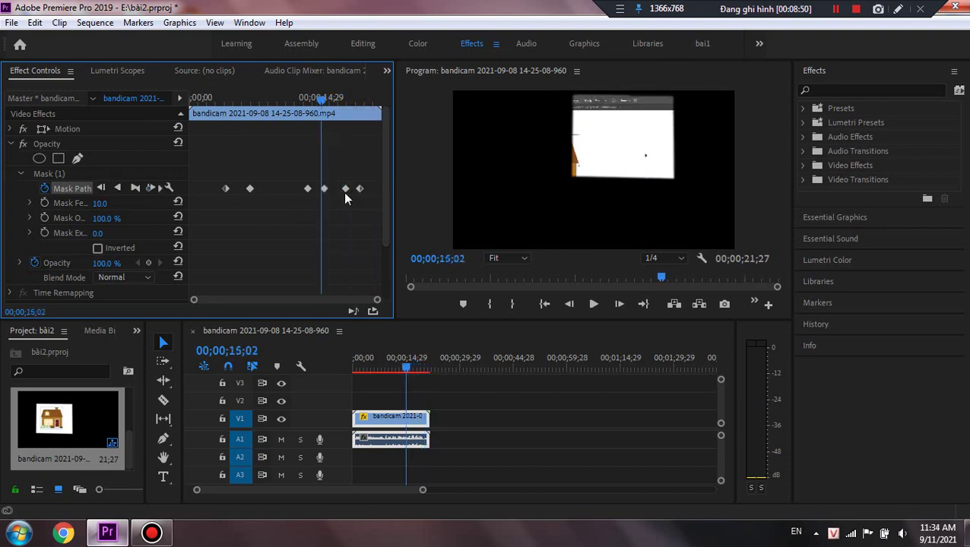
click(345, 188)
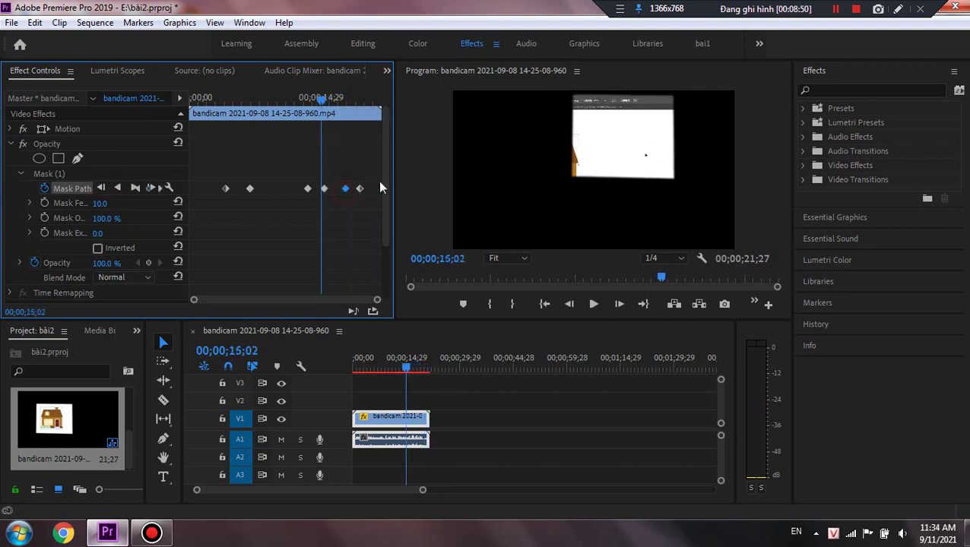
click(225, 190)
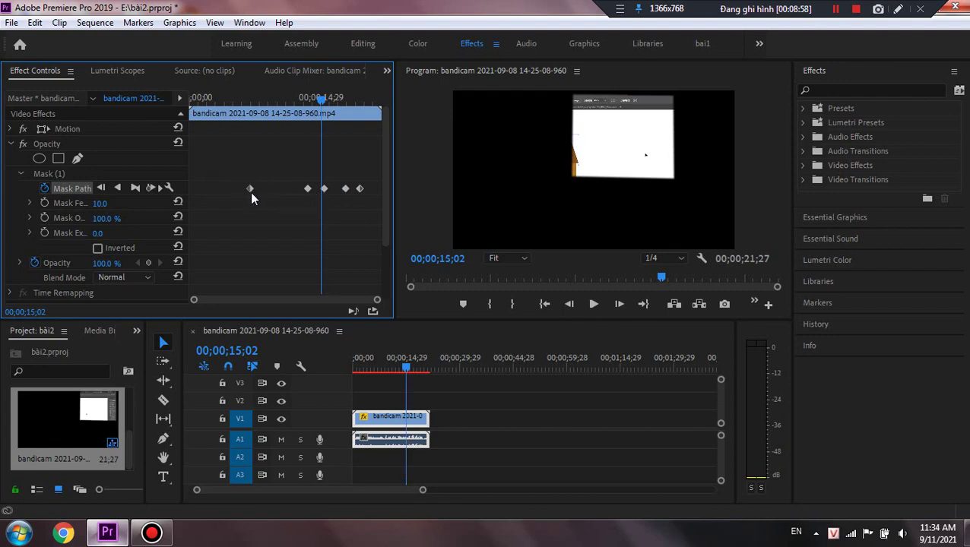
click(307, 189)
key(Delete)
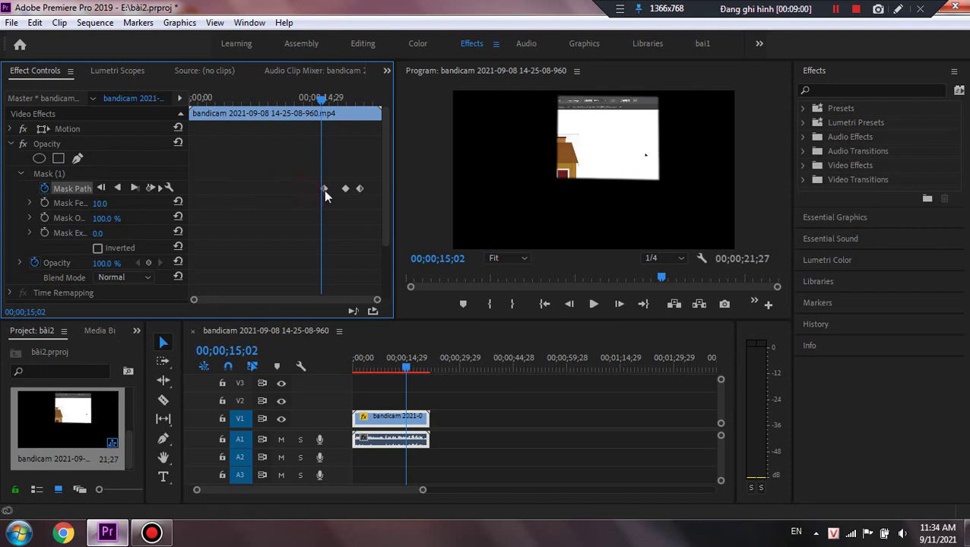
click(323, 189)
key(Delete)
click(360, 189)
key(Delete)
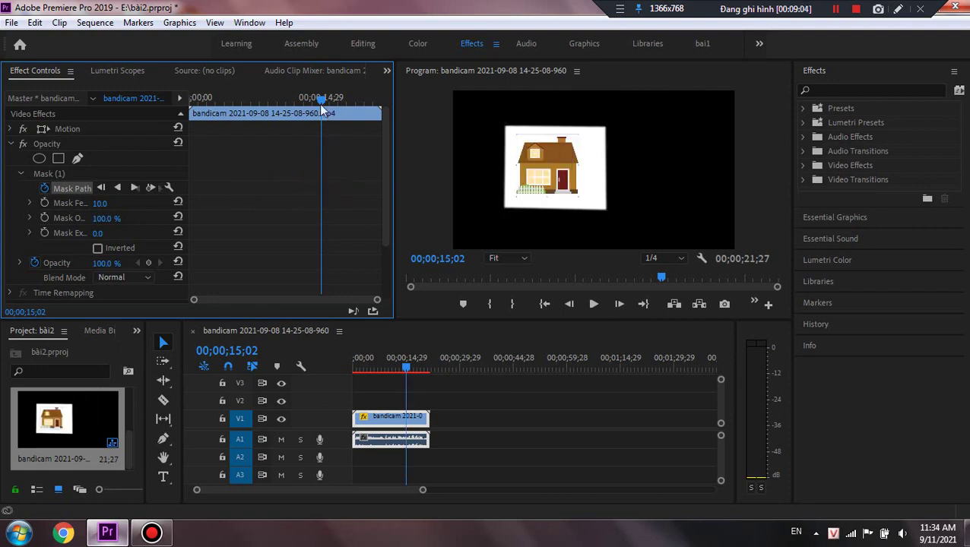
Step: Record new mask path keyframes by tracking one frame backward to 00;00;09;19 and one frame forward to 00;00;13;02
drag(321, 105, 274, 121)
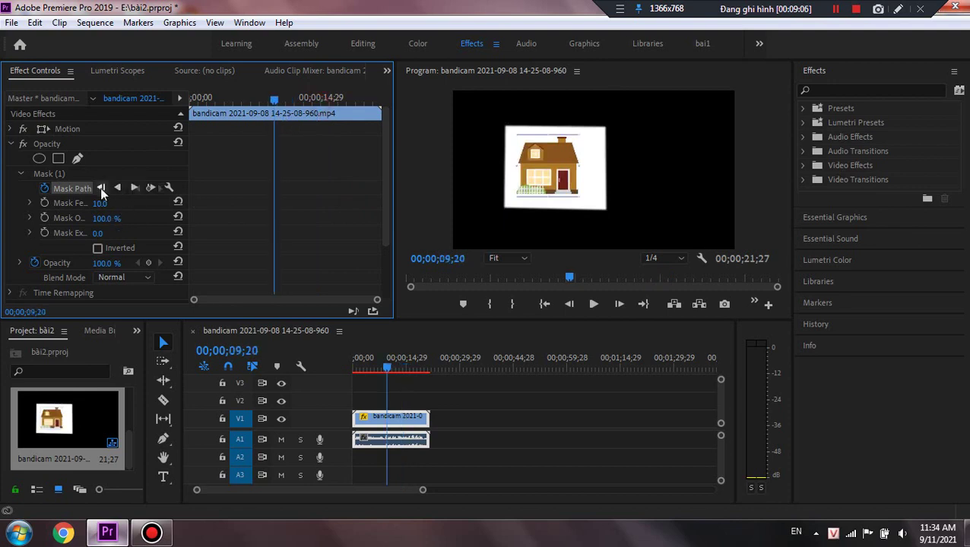
key(Left)
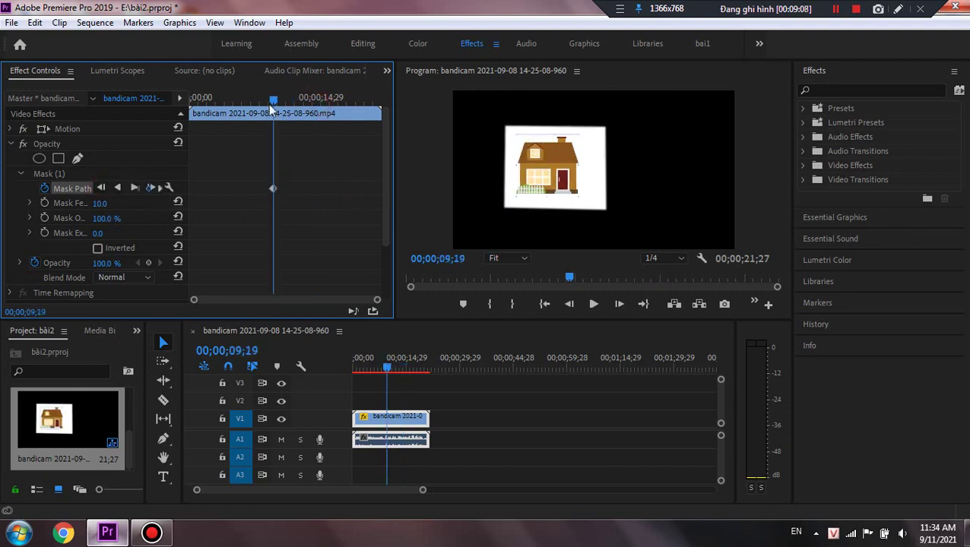
click(150, 188)
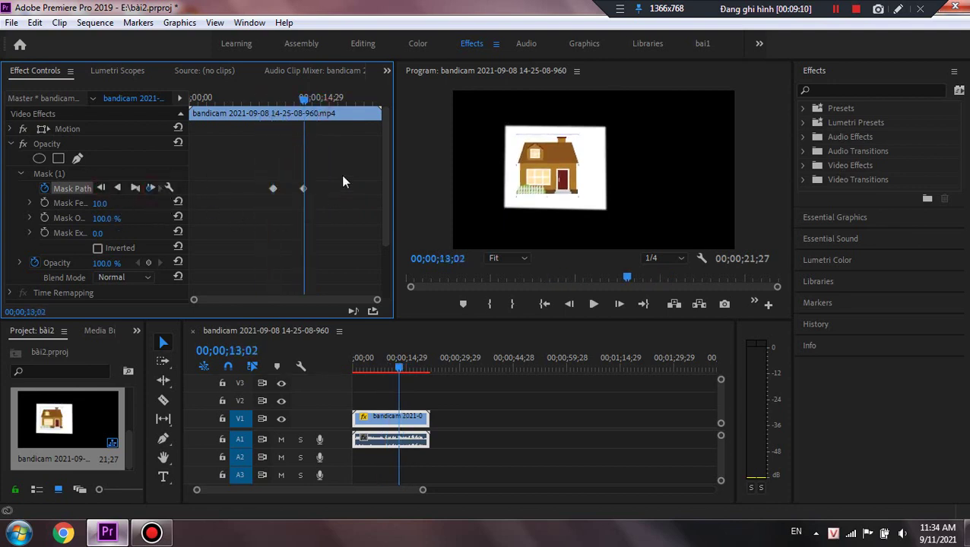
Step: Play the clip from before the first mask path keyframe to about 00;00;13;24 to preview the mask
drag(308, 109, 264, 152)
click(594, 305)
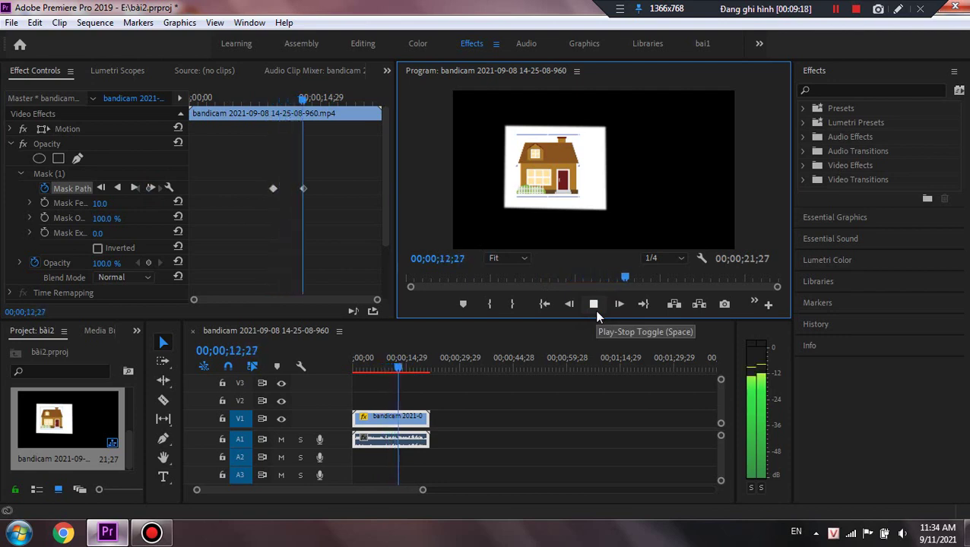
click(594, 304)
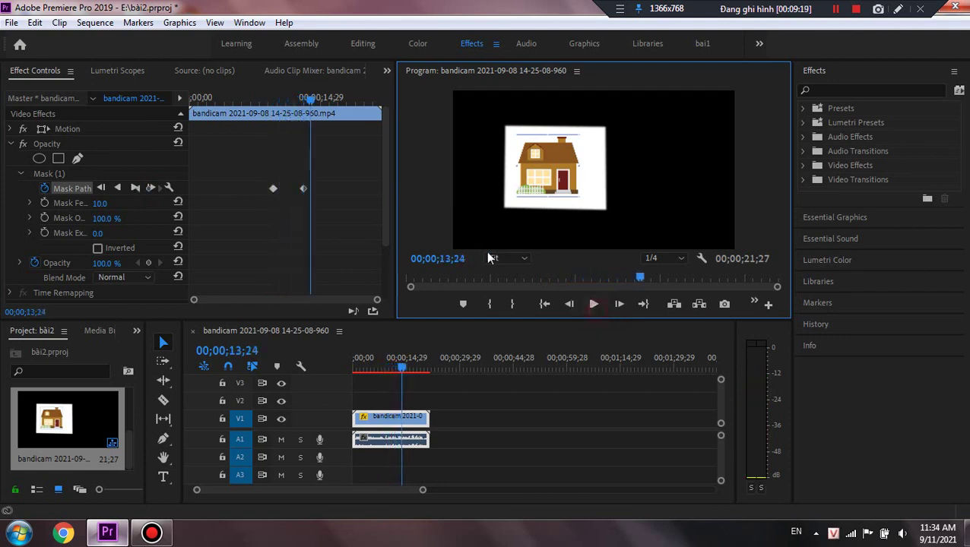
Step: Delete the last mask path keyframe and move Mask (1) sideways off the house at 00;00;13;24
click(303, 188)
key(Delete)
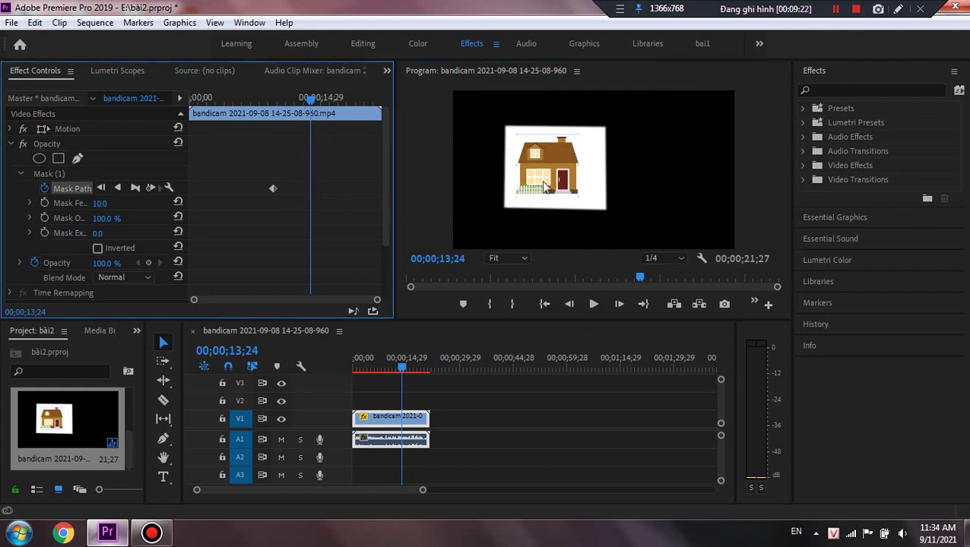
click(545, 187)
click(61, 187)
click(66, 187)
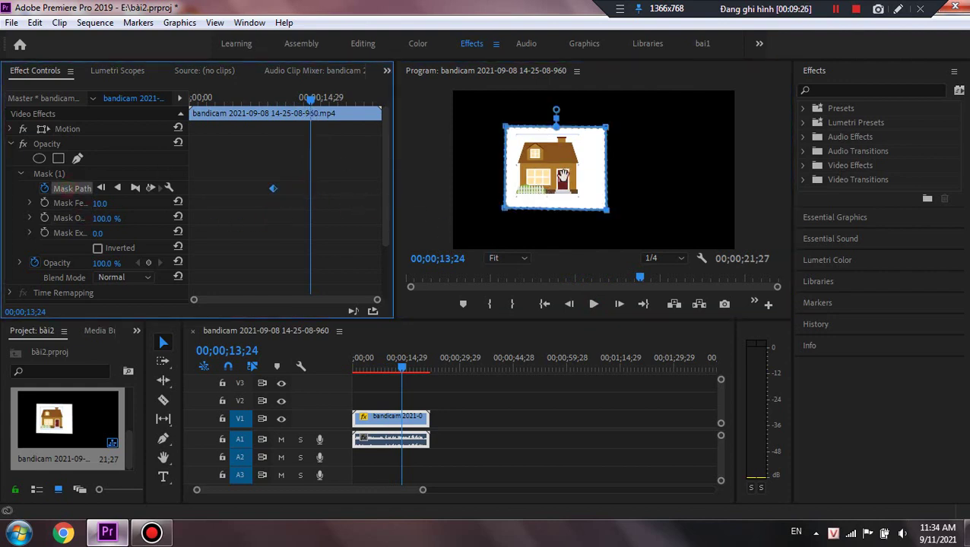
drag(562, 176, 630, 174)
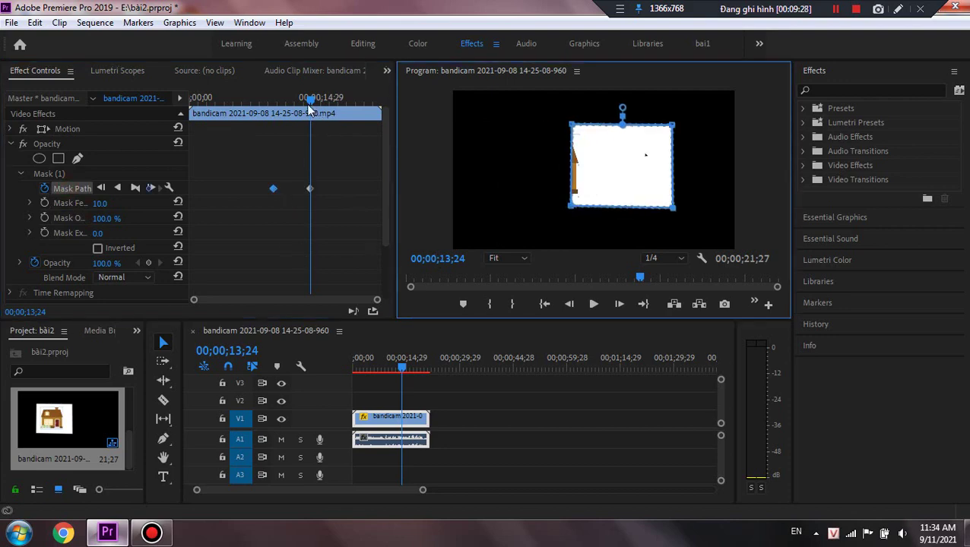
Step: Shift the new mask path keyframe earlier, close to the first one, and preview the mask movement up to 00;00;12;15
drag(308, 103, 271, 118)
drag(308, 189, 292, 189)
click(593, 304)
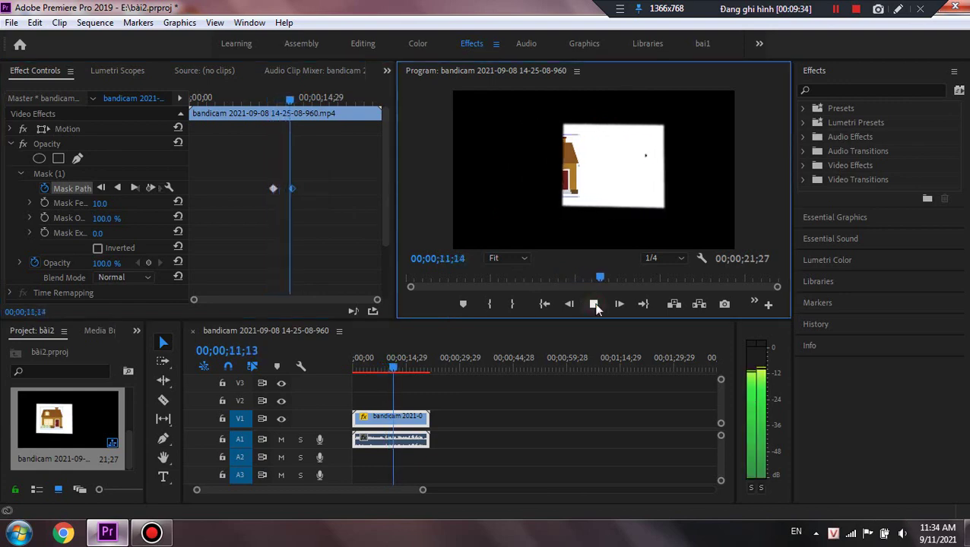
click(594, 304)
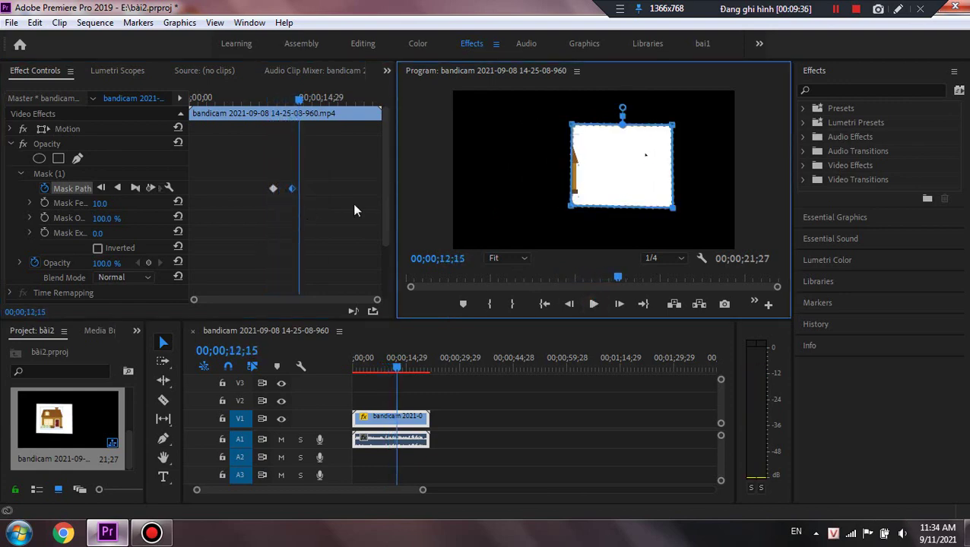
click(836, 8)
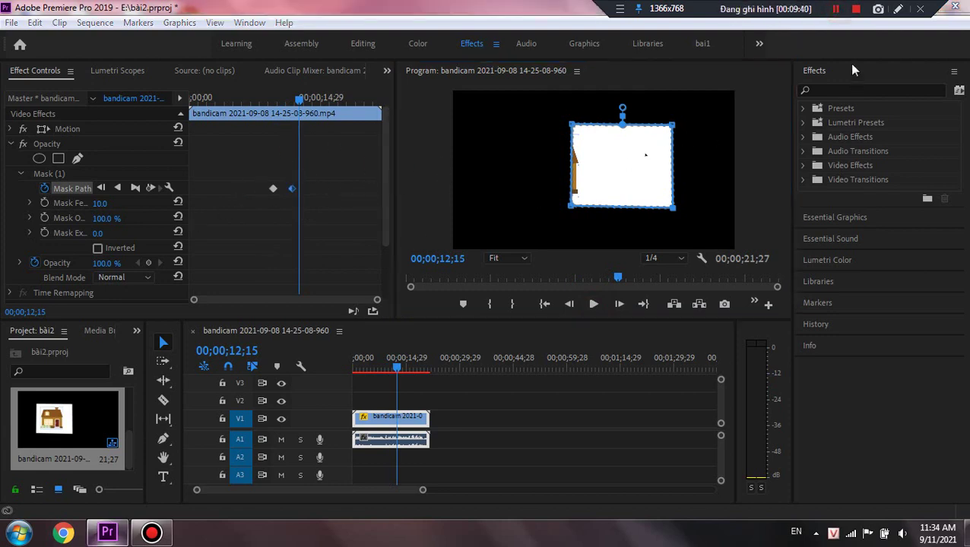
click(835, 8)
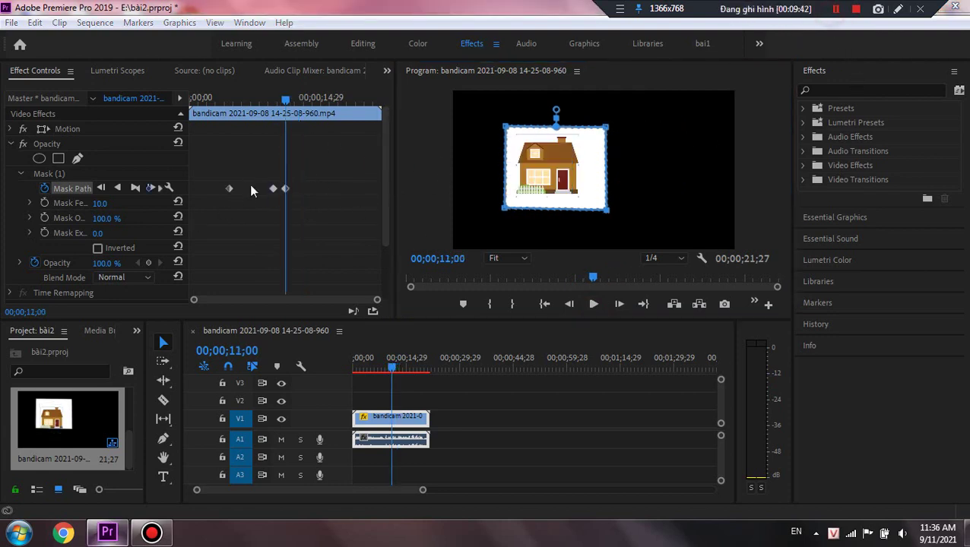
Step: Move the earliest mask path keyframe to a time after the other two keyframes
click(227, 190)
drag(227, 190, 323, 190)
click(273, 190)
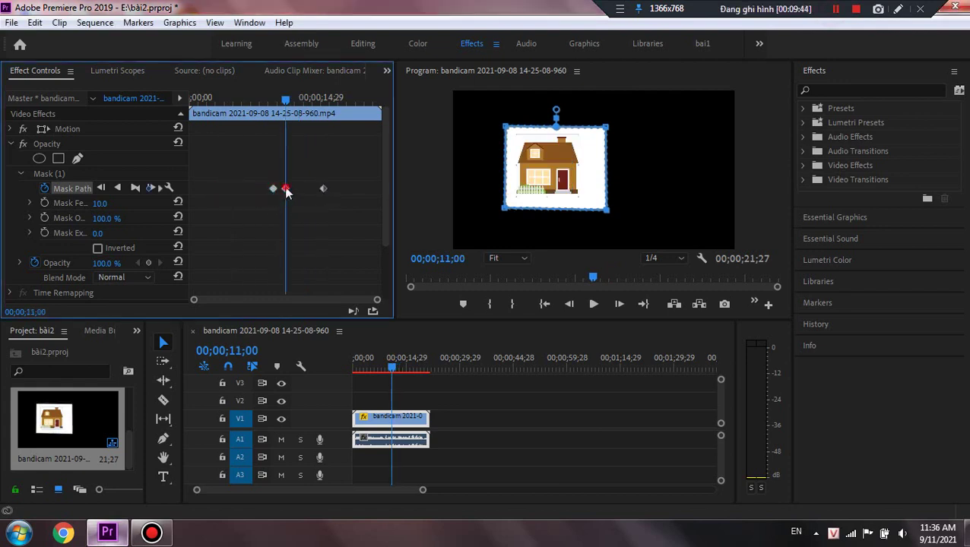
click(324, 188)
click(274, 190)
Step: Play the clip from 00;00;09;29 to 00;00;13;17 and shift the last mask path keyframe closer to the clip's end
drag(289, 113, 265, 115)
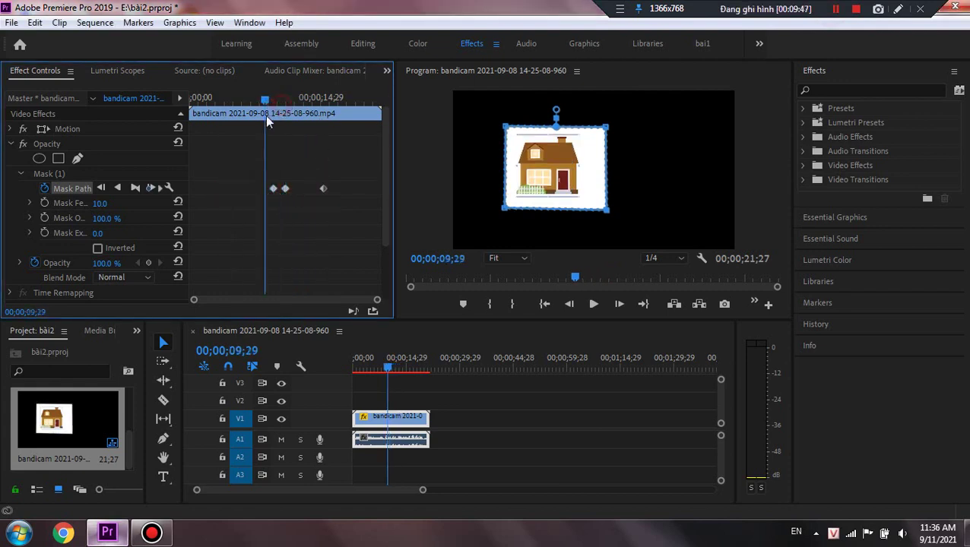
click(593, 304)
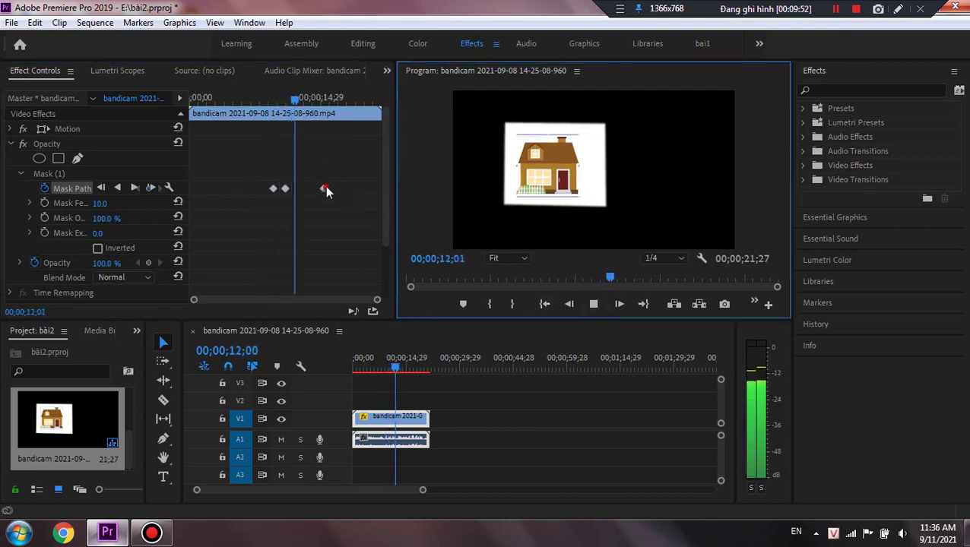
drag(323, 188, 355, 188)
click(593, 304)
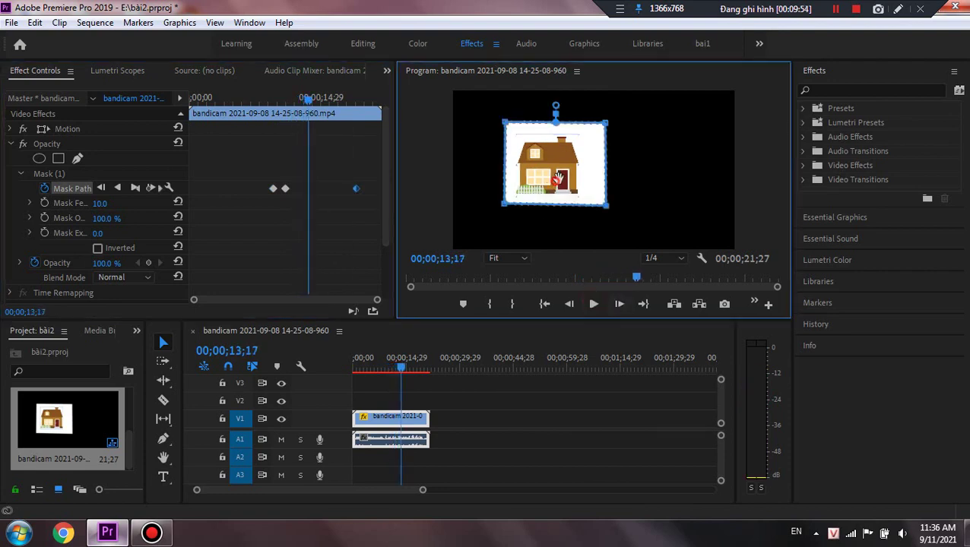
Step: Move the mask sideways off the house at 00;00;13;17 and preview the mask movement up to 00;00;15;11
drag(548, 181, 663, 184)
drag(308, 98, 282, 103)
click(594, 304)
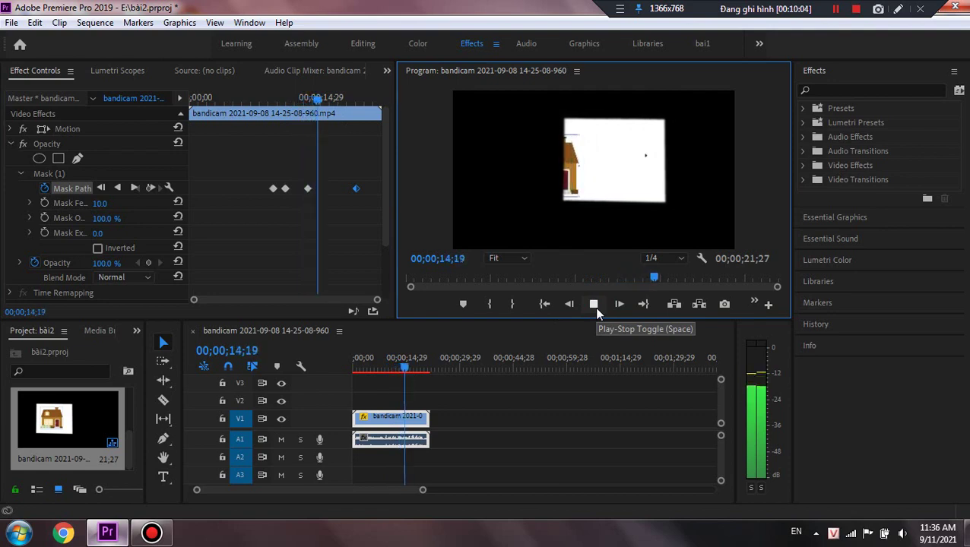
click(593, 304)
Step: Delete every mask path keyframe of Mask (1)
click(273, 191)
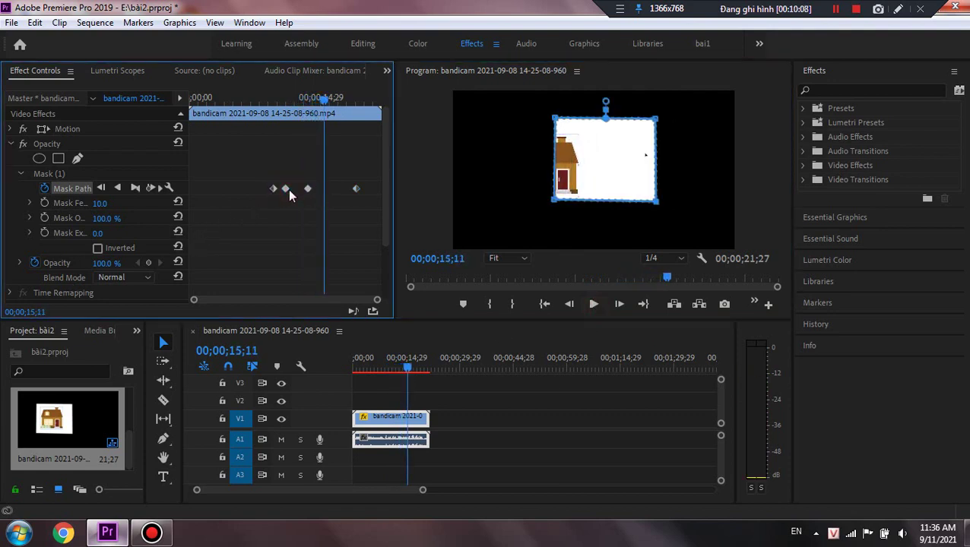
click(308, 188)
key(Delete)
click(356, 189)
key(Delete)
click(273, 188)
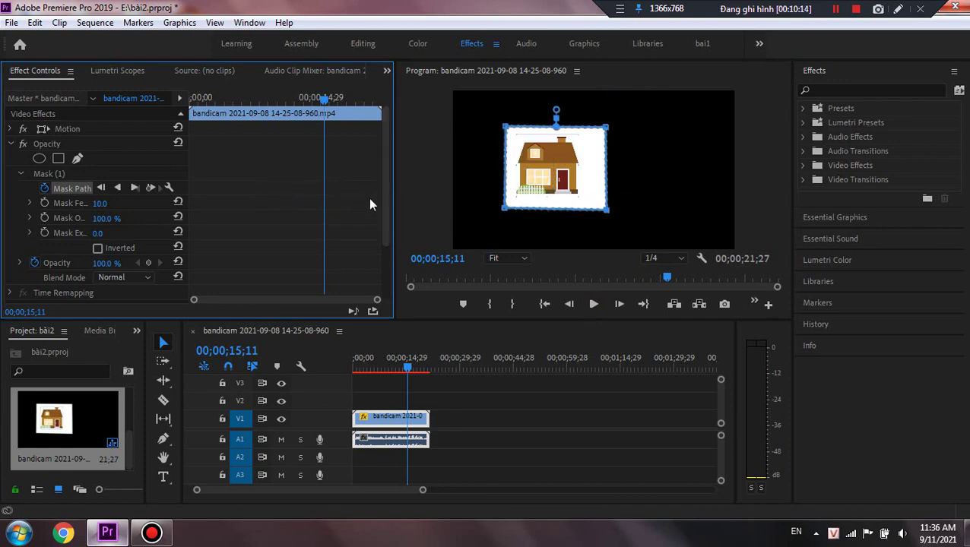
Step: Return to the clip's start at 00;00;00;00 and delete Mask (1) from Opacity
drag(327, 111, 190, 122)
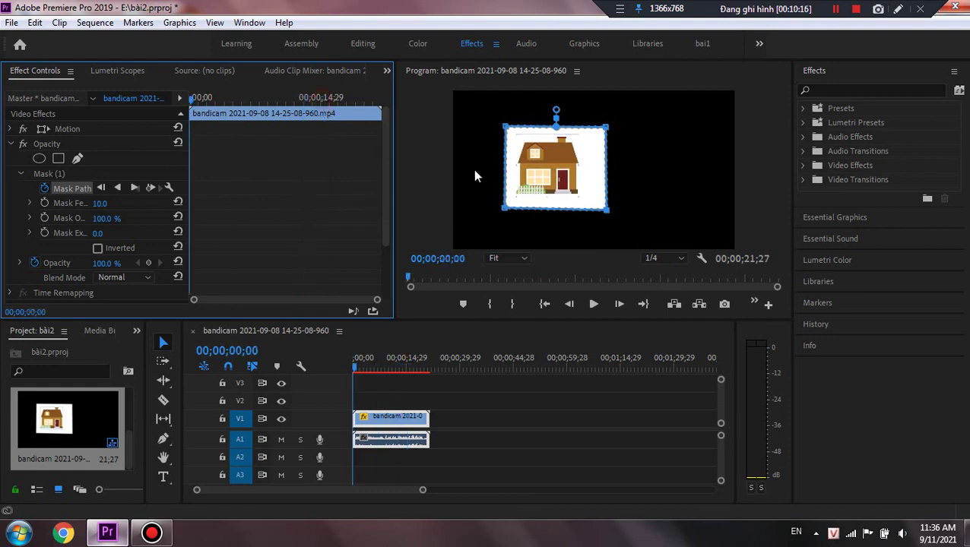
click(54, 174)
key(Delete)
key(ctrl+z)
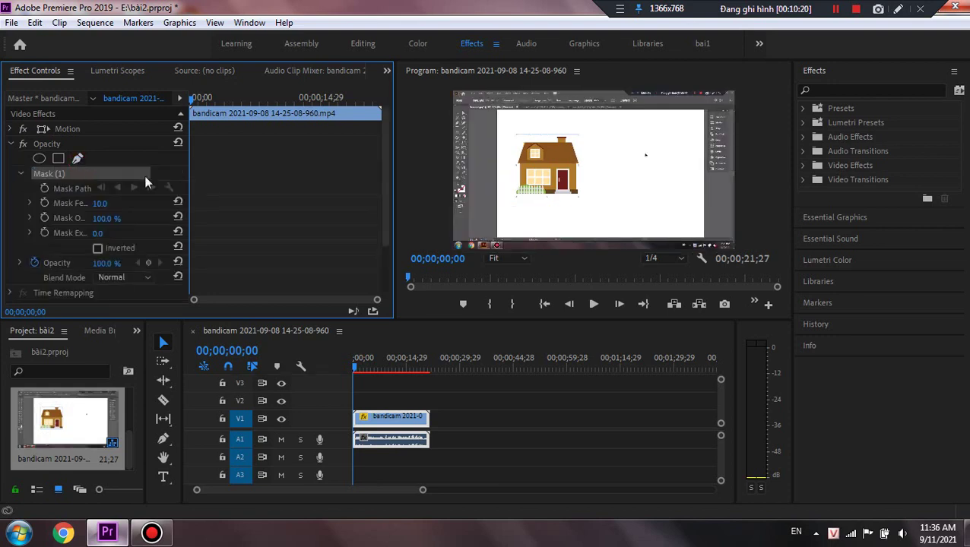
Step: Draw a closed six-point opacity mask around the house with the Pen tool, following its roof and walls
click(523, 142)
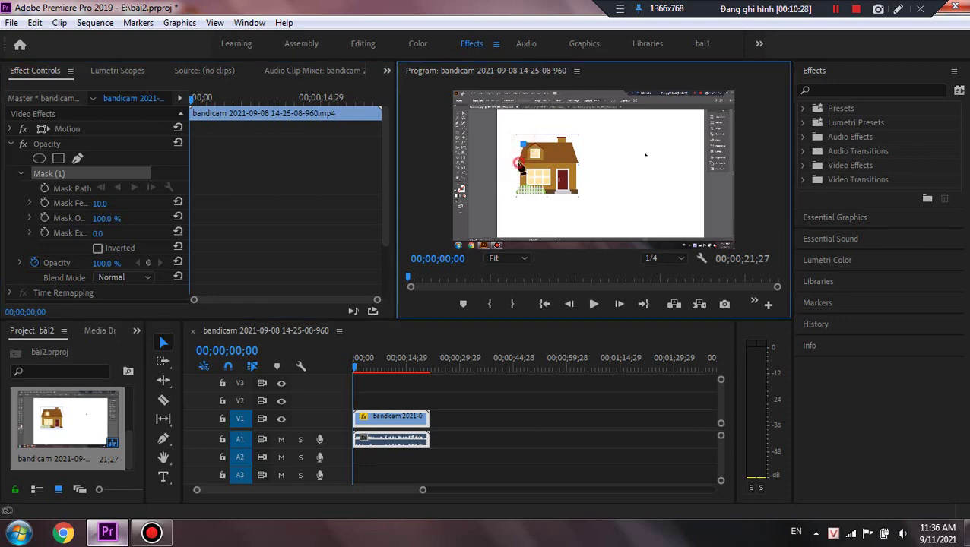
click(518, 161)
click(520, 187)
click(578, 190)
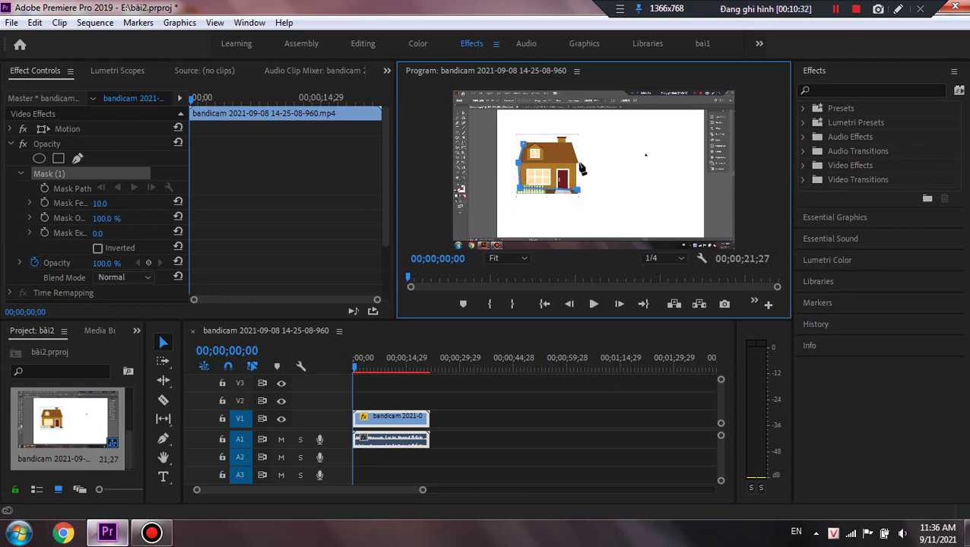
click(577, 162)
click(572, 144)
click(522, 143)
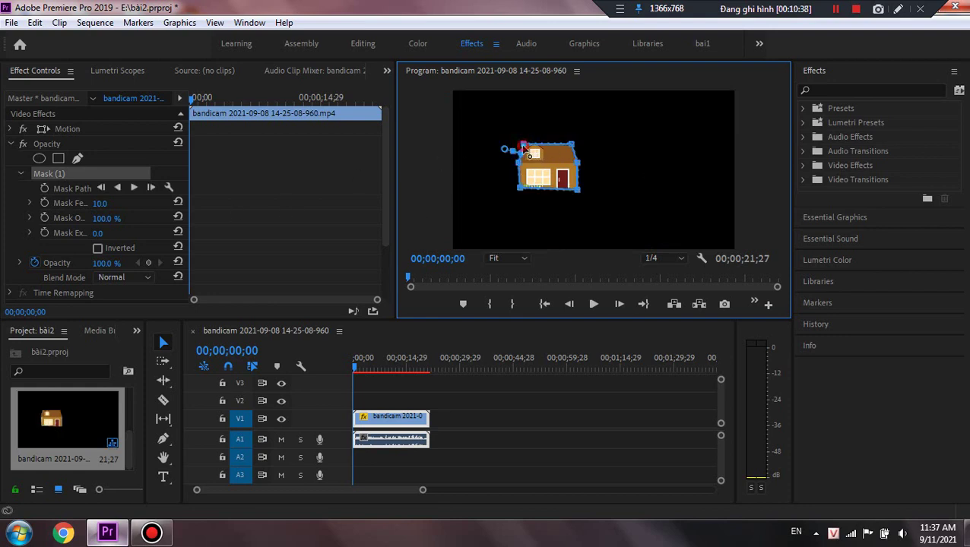
Step: Pull the pen mask's upper-left, two lower and middle-right points outward from the house
drag(522, 144, 526, 131)
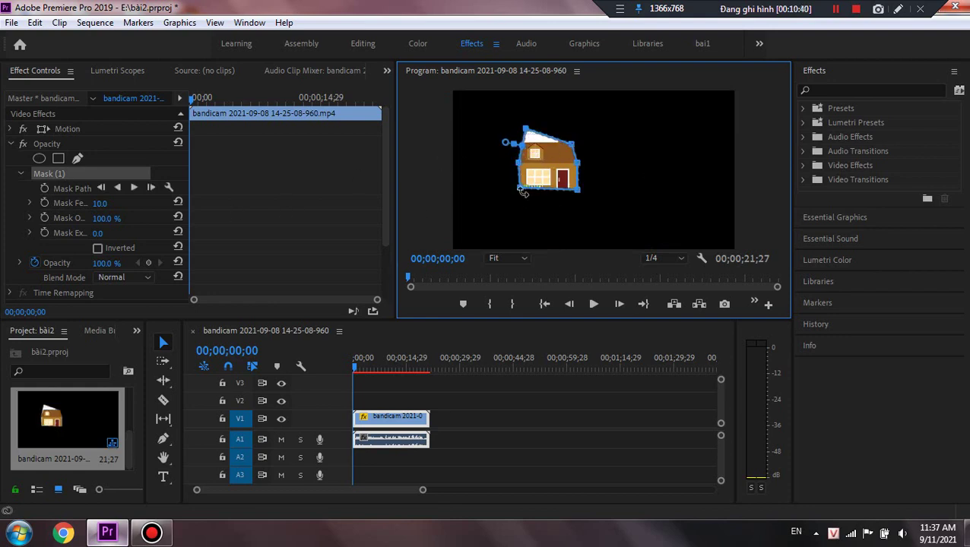
drag(522, 192, 510, 208)
drag(581, 195, 585, 216)
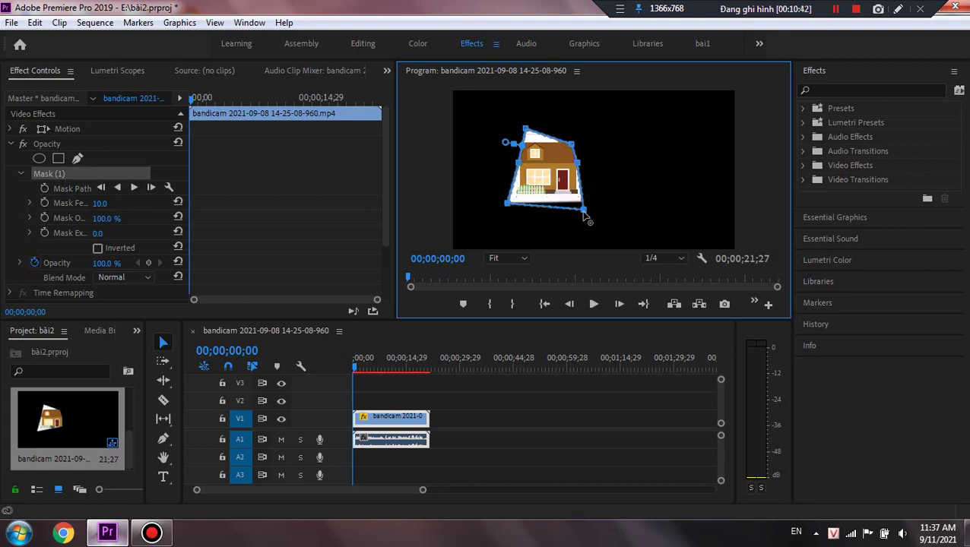
drag(576, 163, 596, 160)
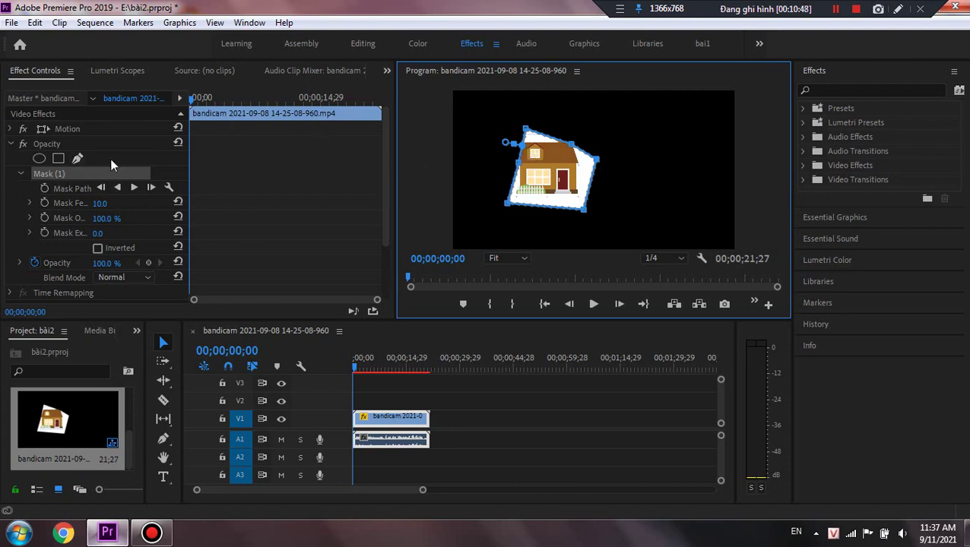
Step: Delete the pen-drawn mask from the clip's Opacity effect
click(69, 172)
key(Delete)
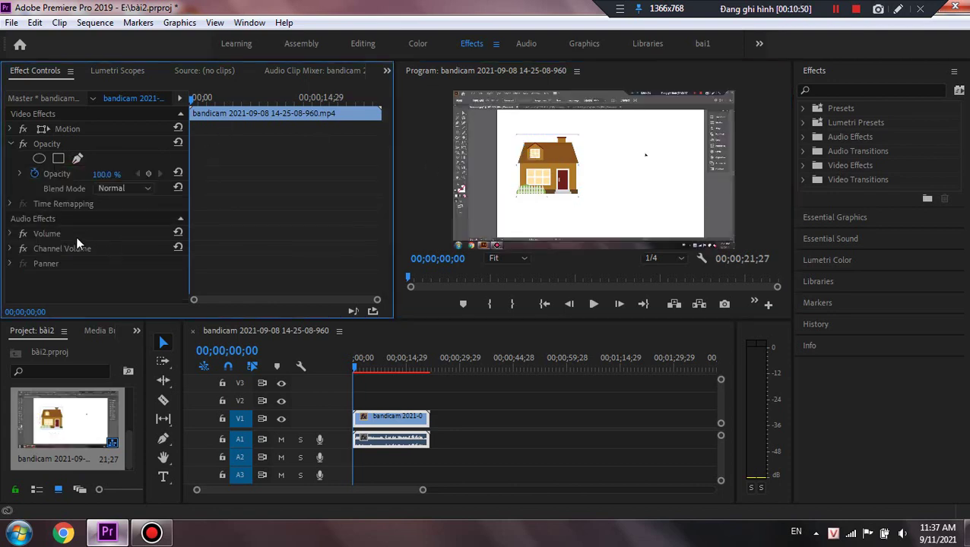
Step: Expand the clip's Time Remapping effect and its Speed property to show the velocity graph
click(11, 203)
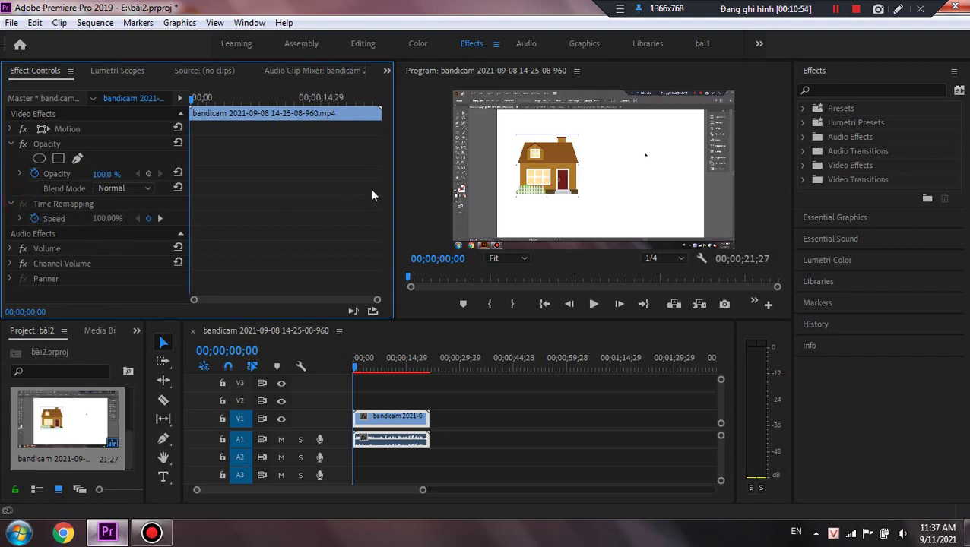
click(149, 219)
click(835, 9)
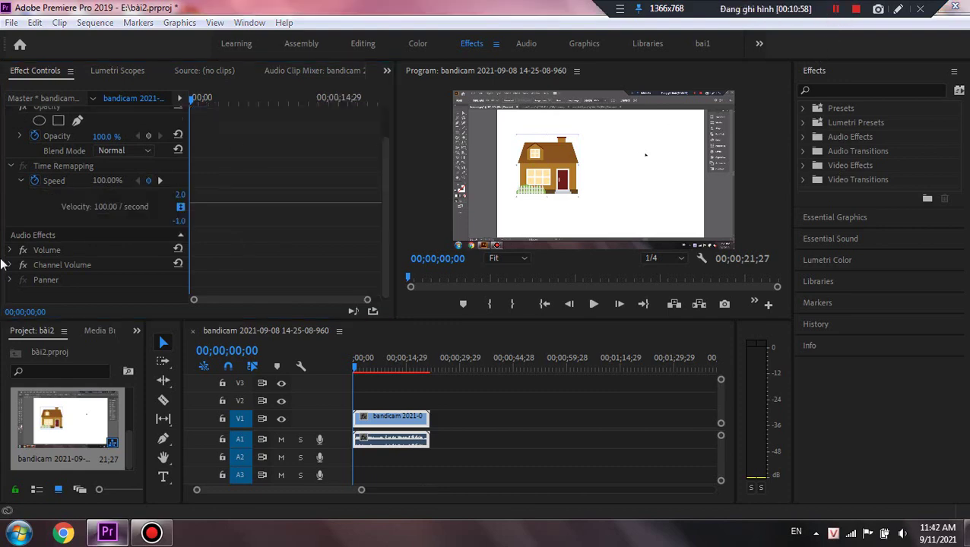
click(244, 225)
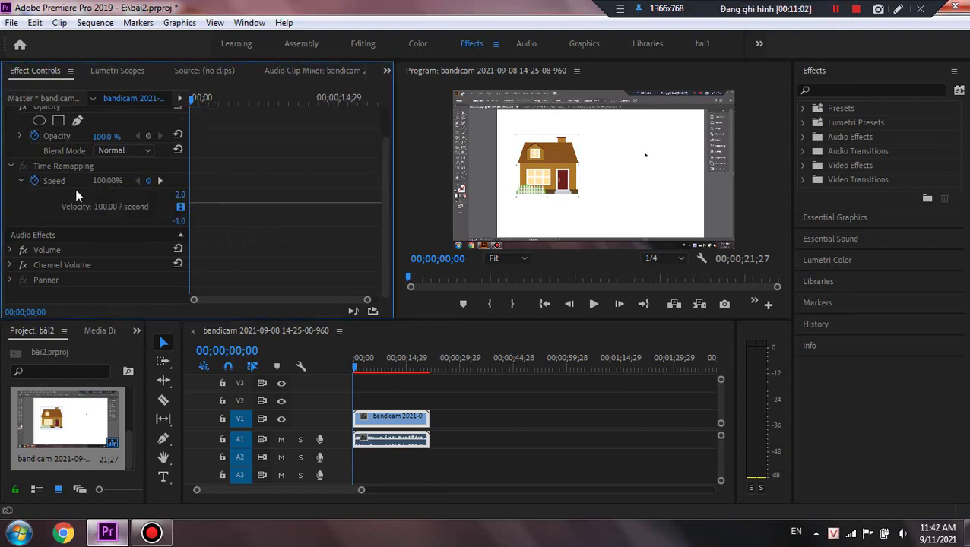
click(12, 166)
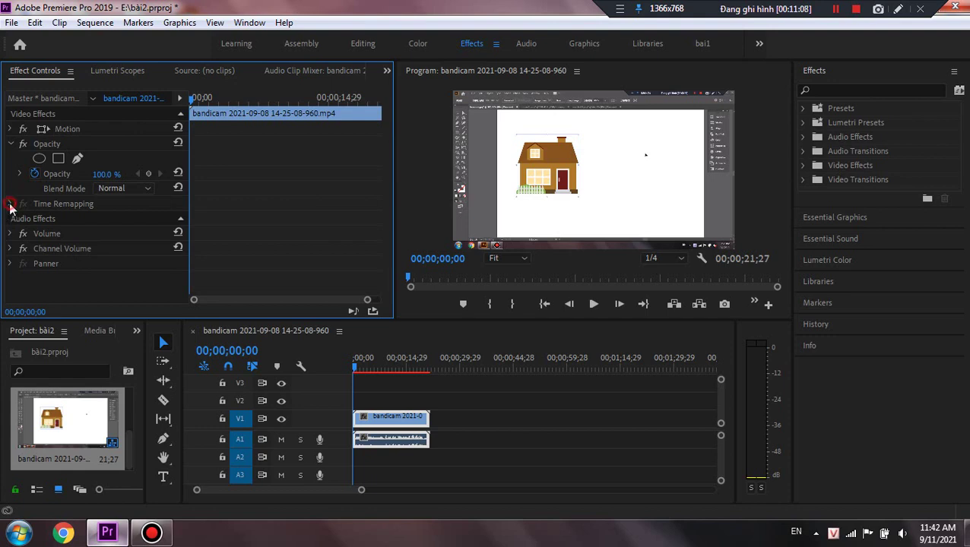
click(10, 204)
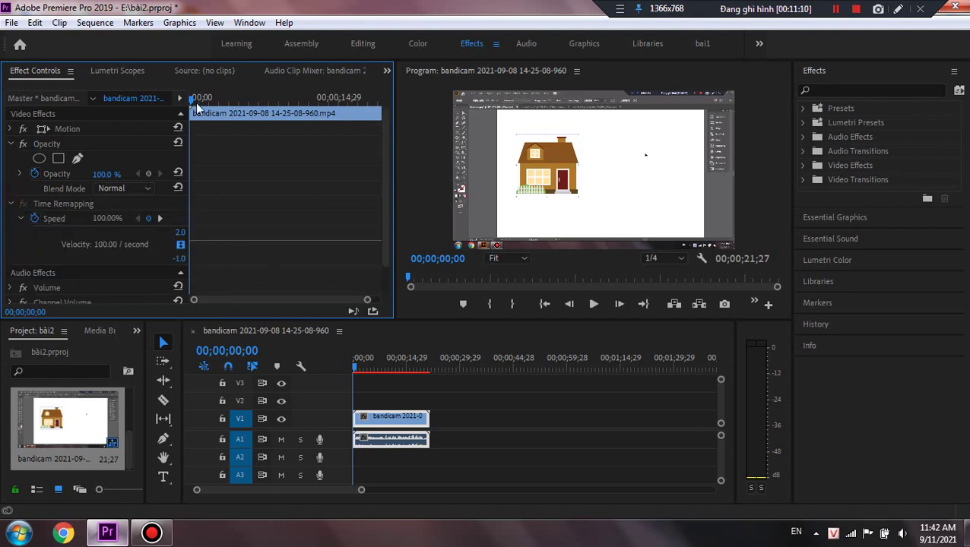
Step: Add Time Remapping Speed keyframes at 00;00;01;04 and 00;00;04;23
drag(196, 103, 200, 101)
click(147, 219)
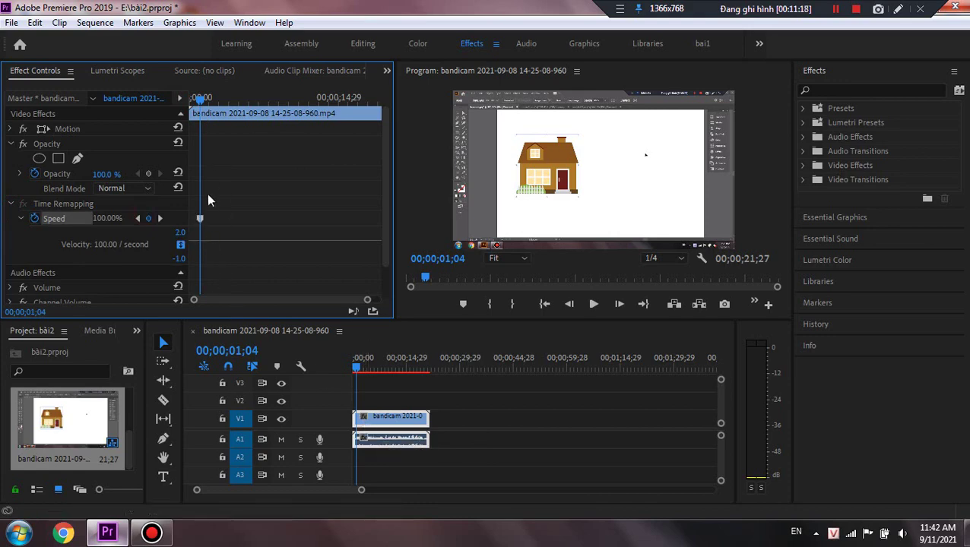
drag(197, 98, 238, 115)
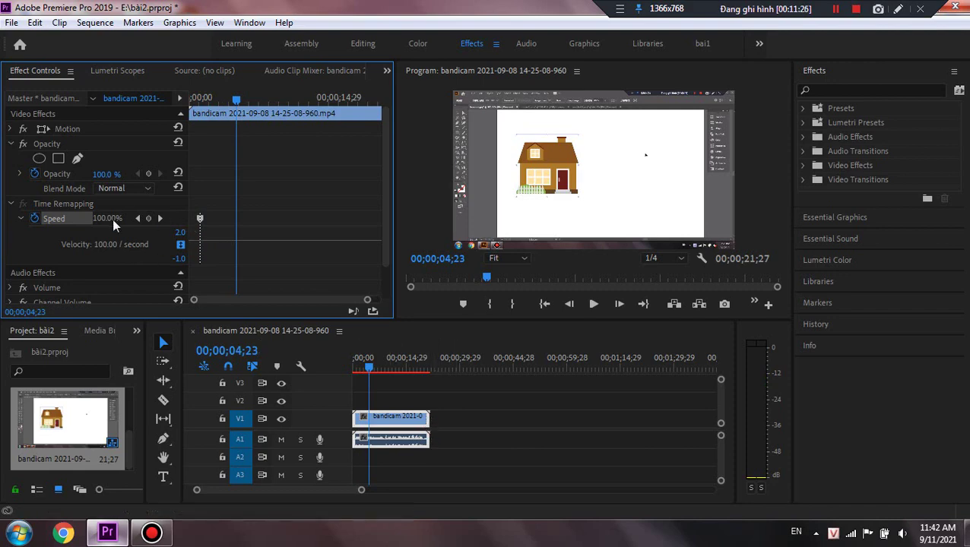
click(149, 218)
Step: Raise the clip speed between the two Speed keyframes and lower it to 48% after the second keyframe
click(201, 243)
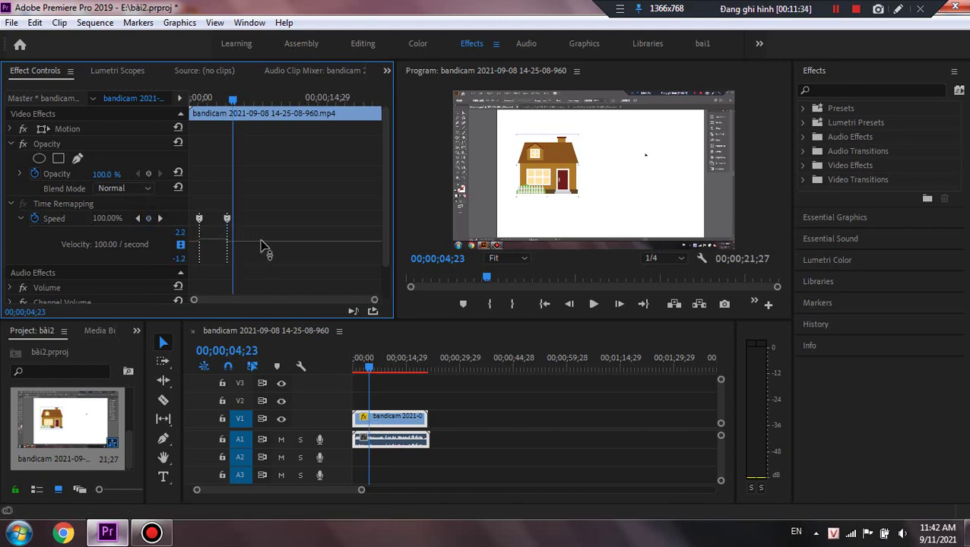
drag(263, 245, 262, 283)
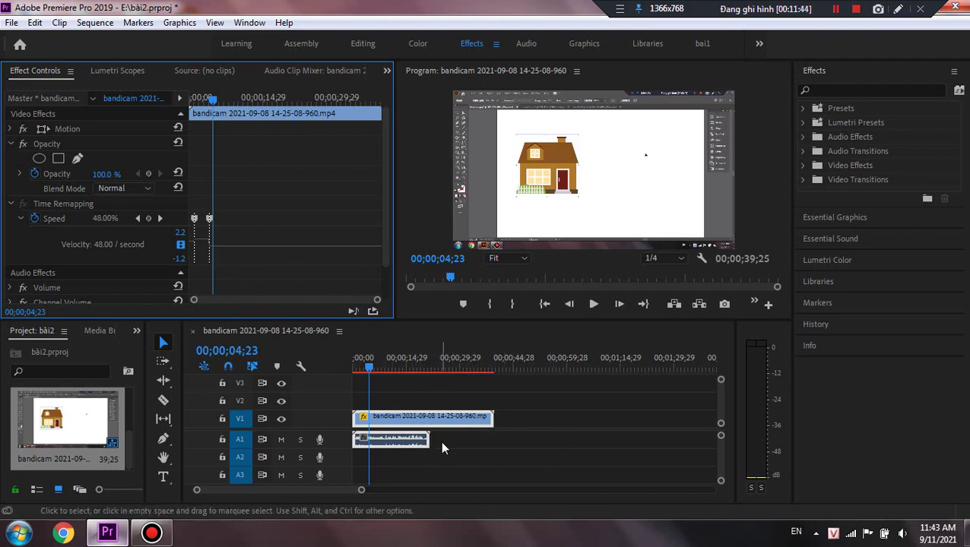
mouse_move(415, 449)
mouse_down()
mouse_move(464, 449)
mouse_move(414, 448)
mouse_up()
click(487, 457)
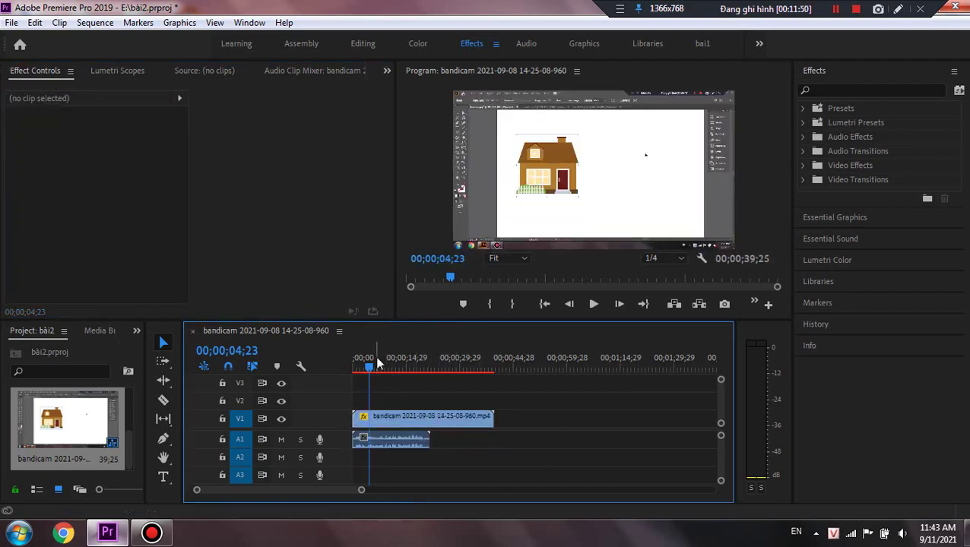
Step: Reselect the clip with the playhead at 00;00;00;00 and collapse its Time Remapping properties
drag(368, 370, 354, 369)
drag(483, 461, 412, 426)
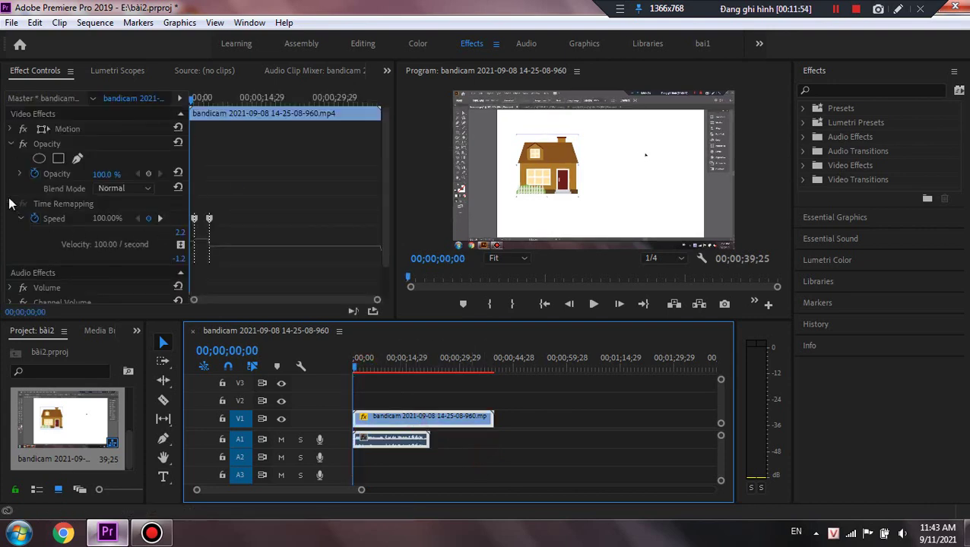
click(10, 206)
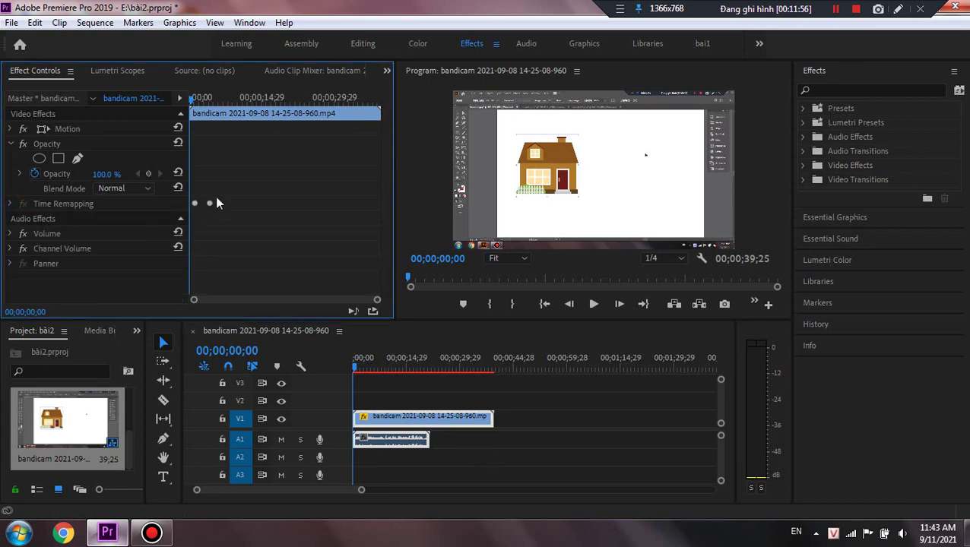
Step: Trim the video clip's end to match its audio at 00;00;21;27 and collapse the clip's Video Effects group
drag(493, 416, 428, 404)
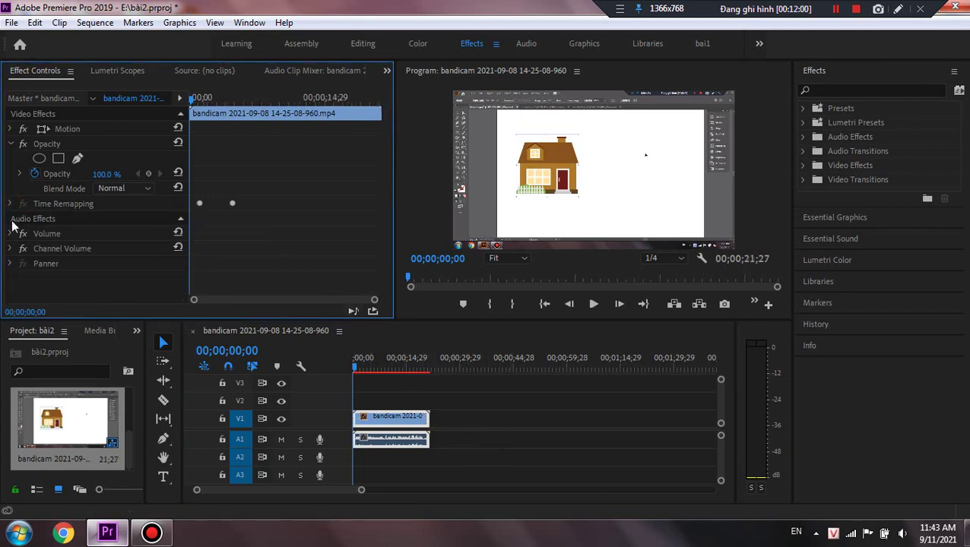
click(10, 130)
click(10, 130)
click(11, 144)
click(179, 114)
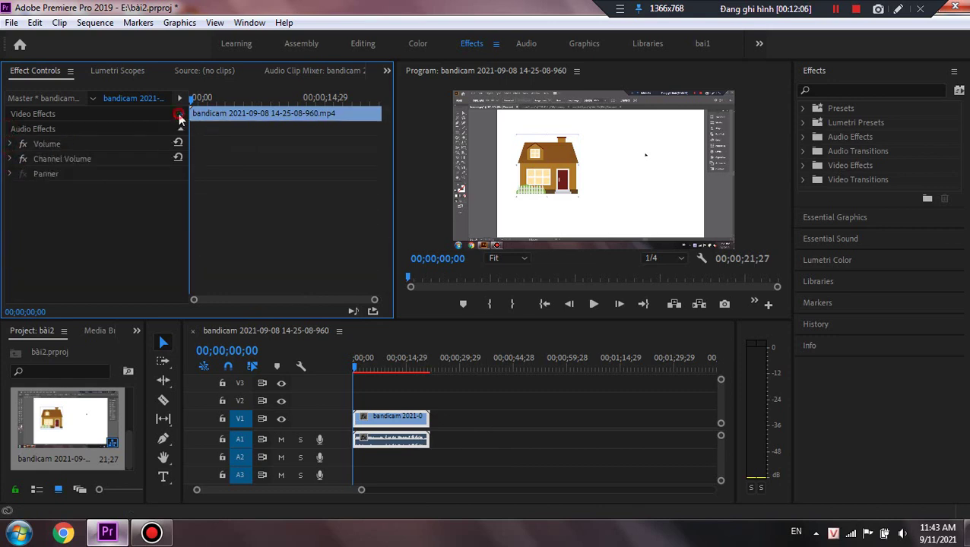
Step: Look through the clip's audio effects, expanding and collapsing the Volume properties
click(10, 143)
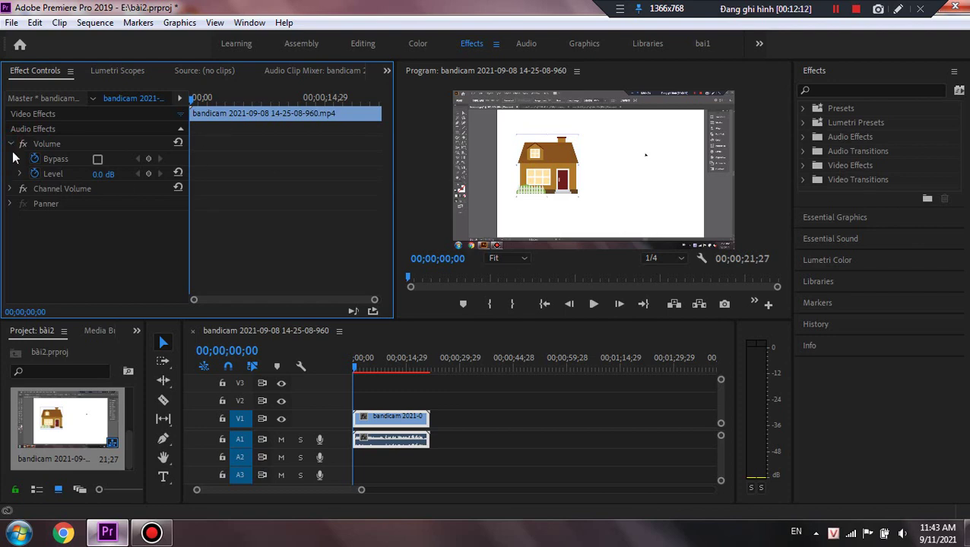
click(10, 144)
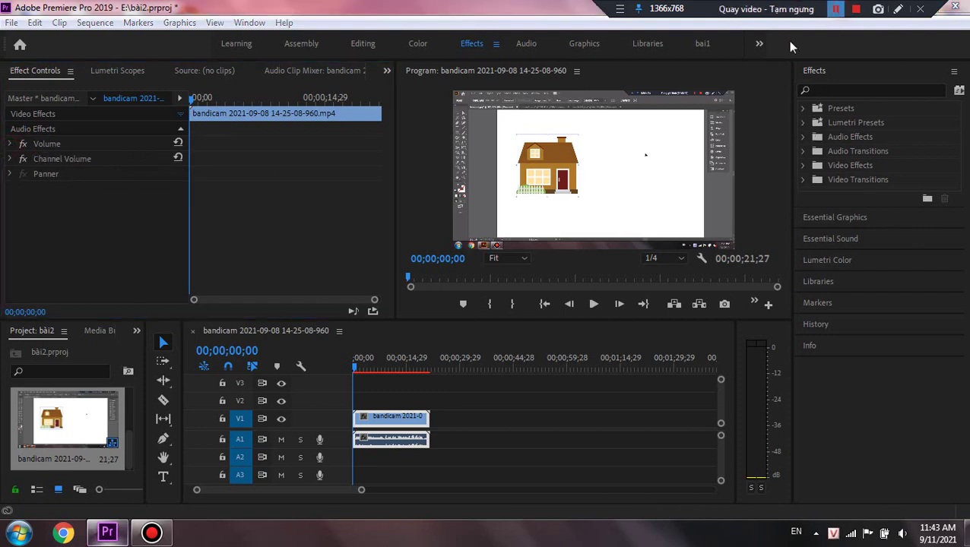
click(10, 160)
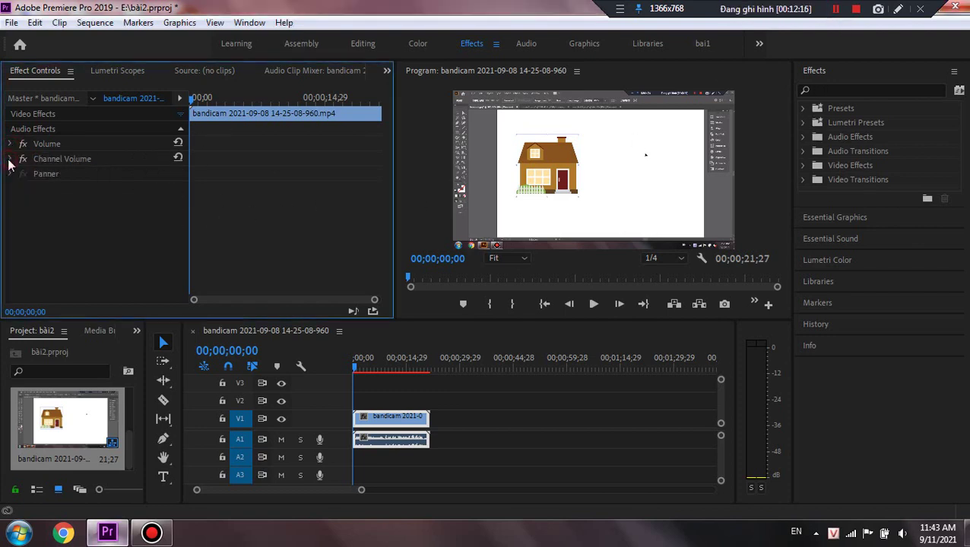
click(10, 145)
click(10, 144)
click(181, 130)
click(182, 130)
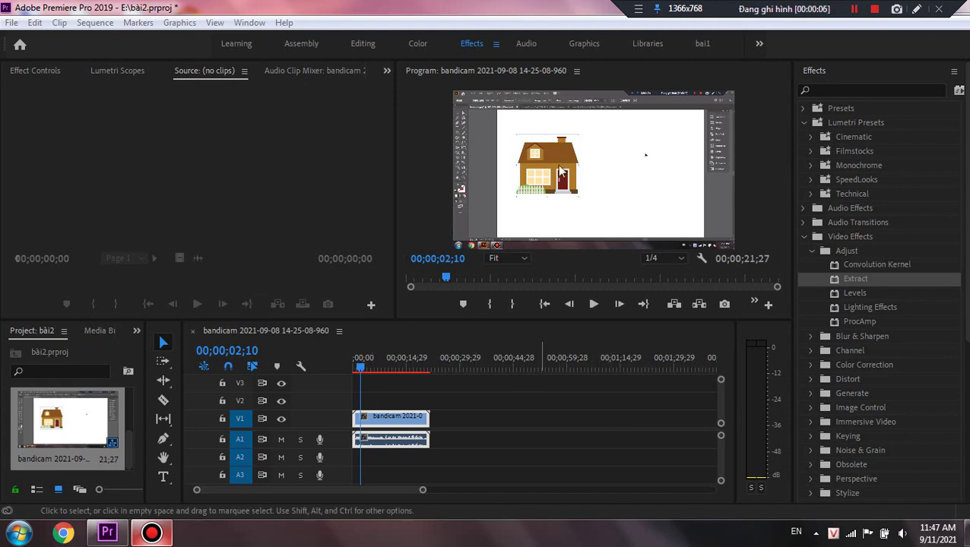
Step: Return the playhead to 00;00;00;00 and display the timeline clip's settings in Effect Controls
click(395, 416)
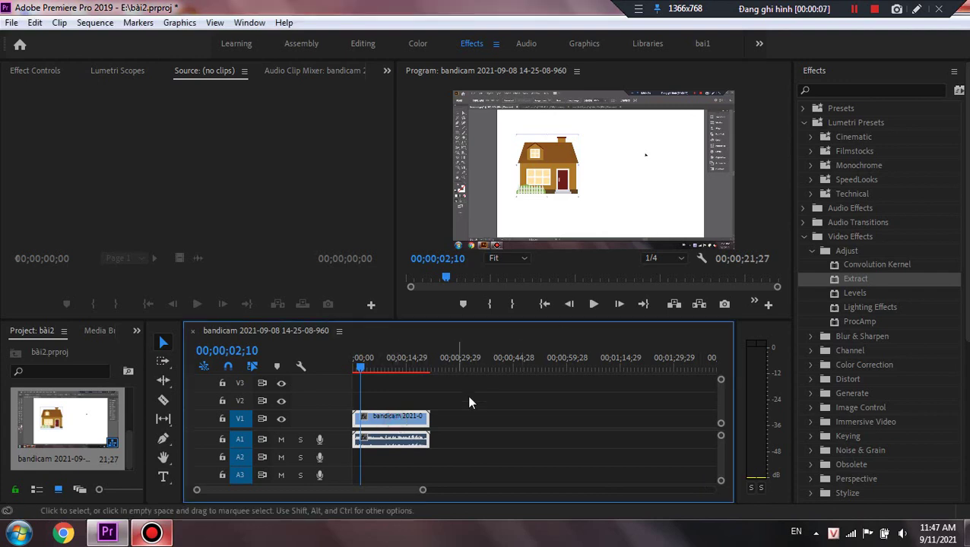
click(393, 423)
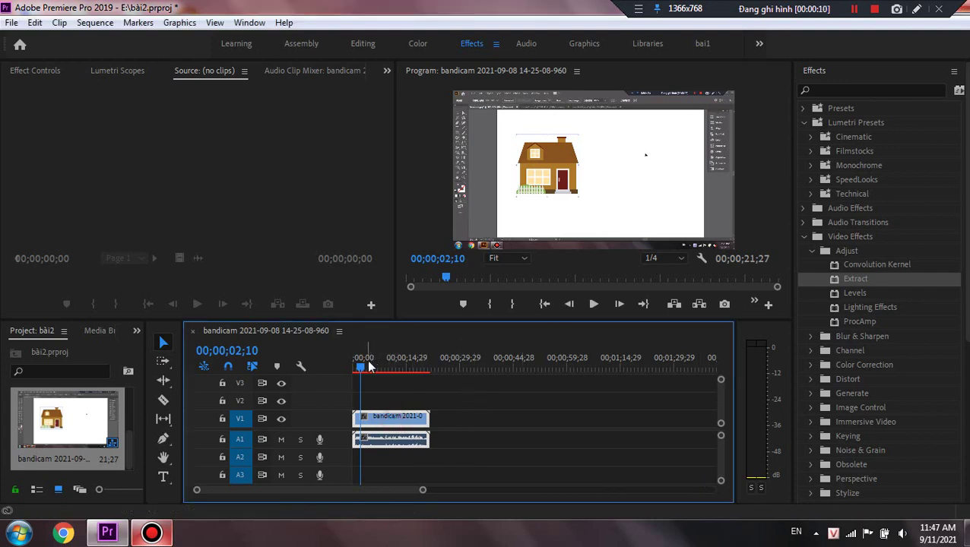
drag(369, 366, 329, 370)
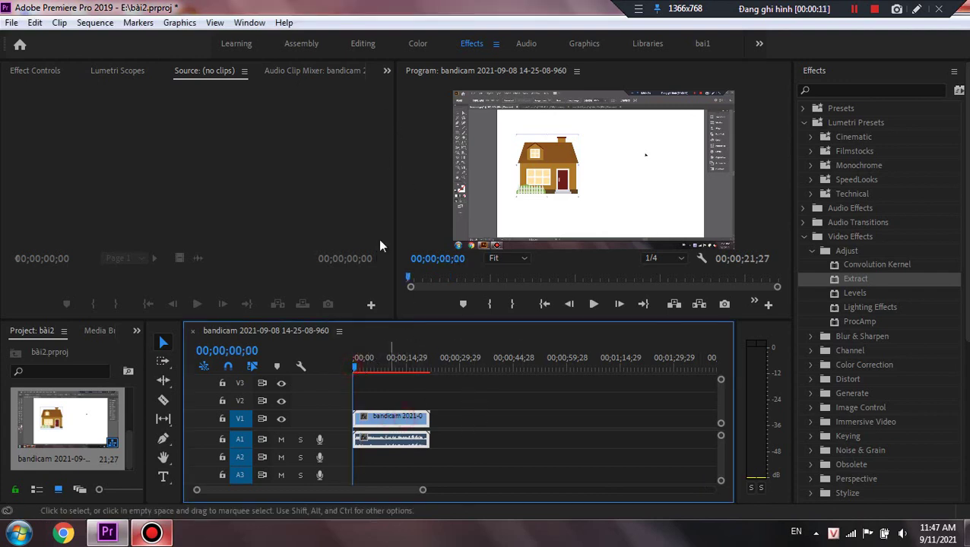
click(387, 71)
click(405, 89)
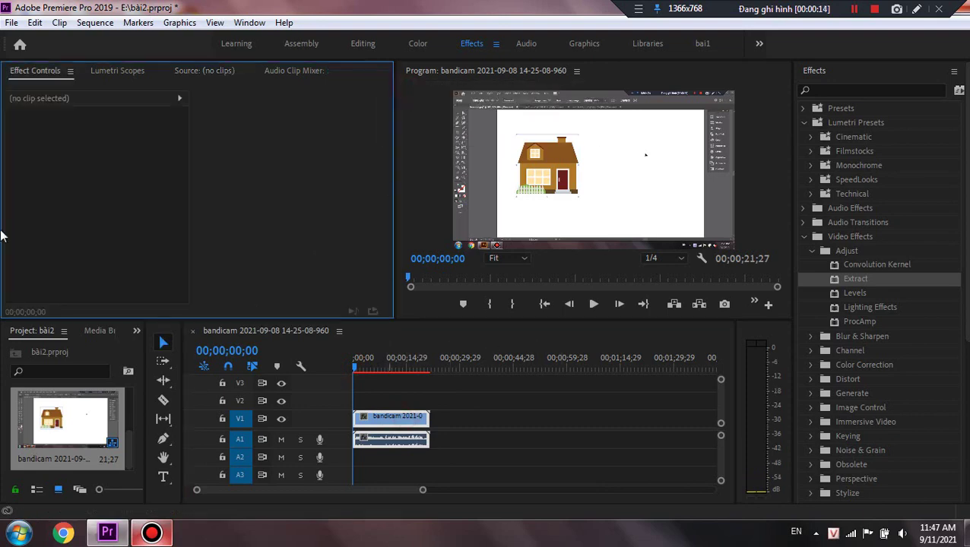
click(395, 420)
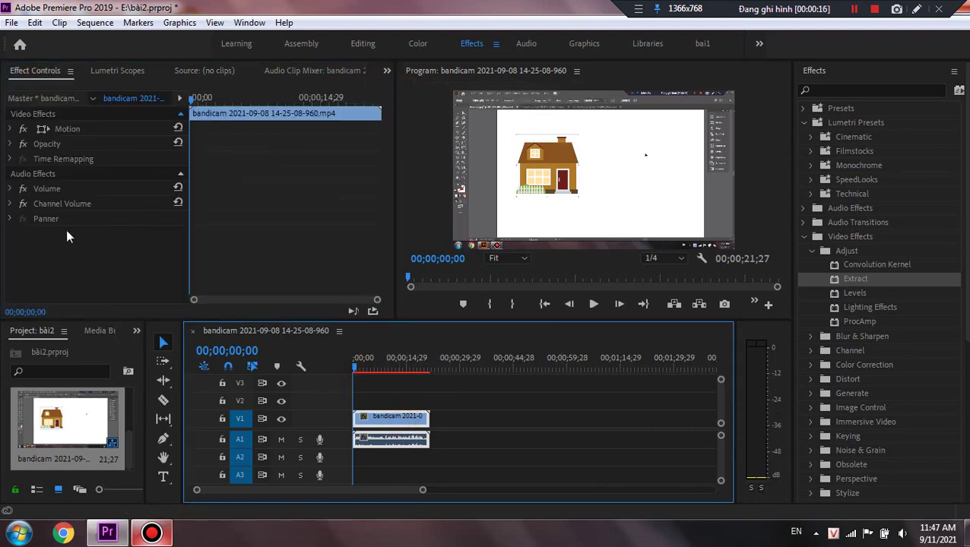
Step: Collapse the Video Effects group, expand Volume, turn on Bypass and play the clip to hear it
click(179, 114)
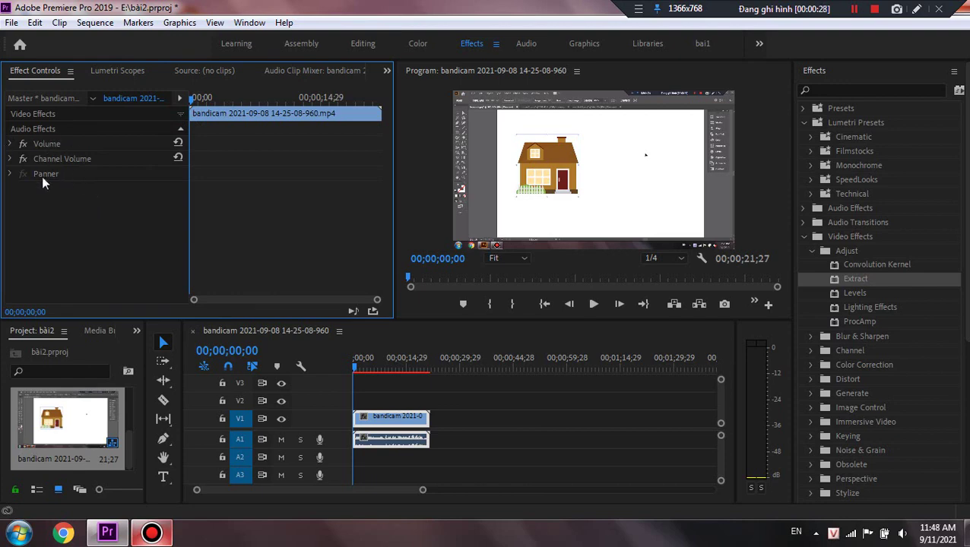
click(9, 144)
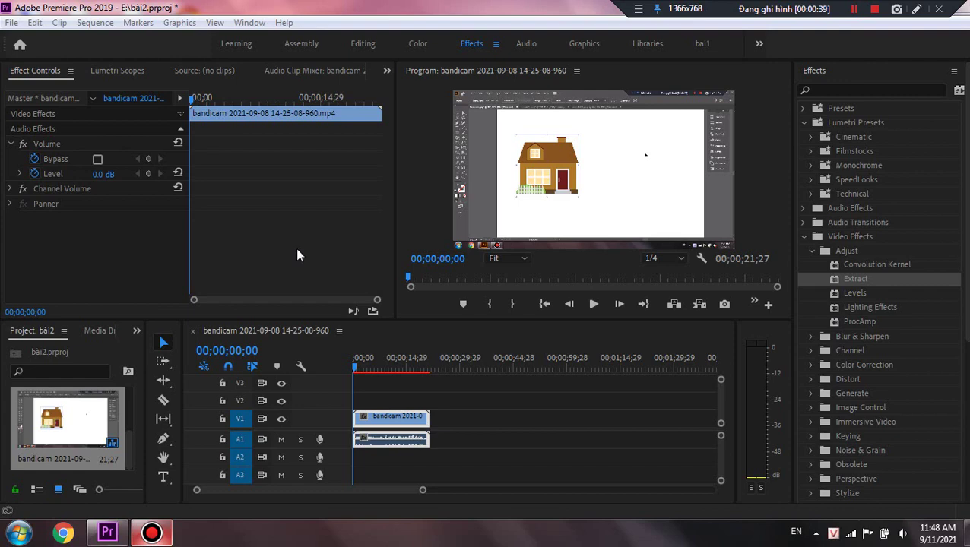
click(594, 306)
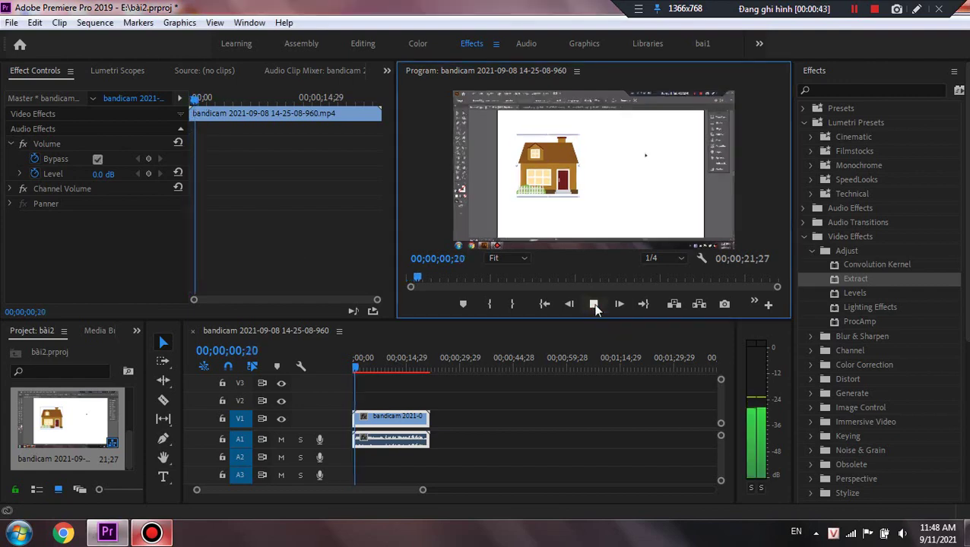
click(594, 306)
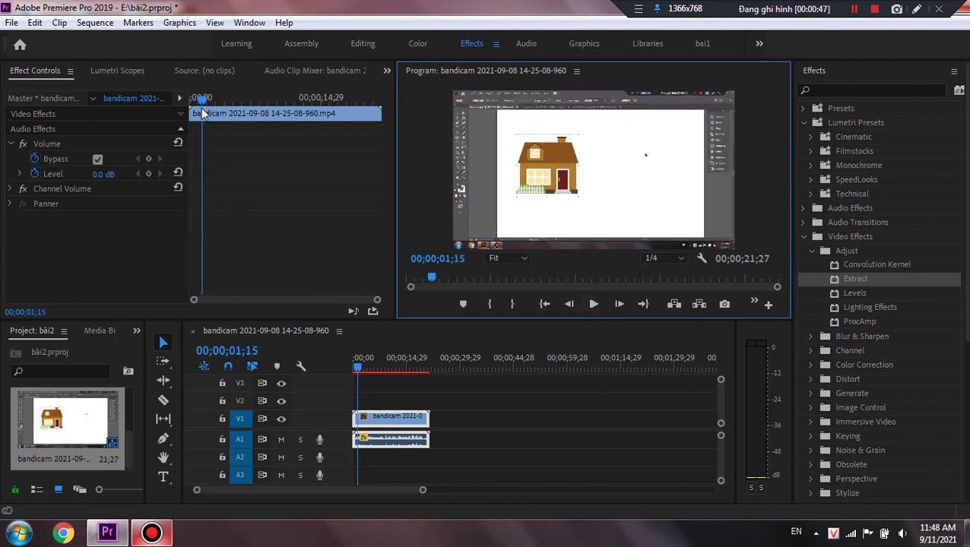
Step: Try keyframing Volume Bypass off at 00;00;03;19, and undo the keyframe
drag(202, 111, 222, 112)
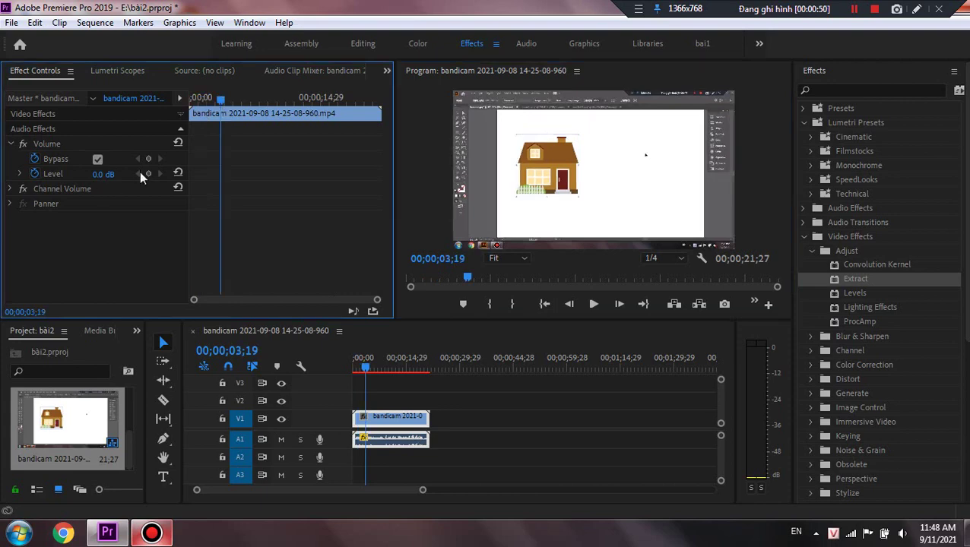
click(98, 161)
key(ctrl+z)
click(98, 160)
drag(220, 103, 241, 102)
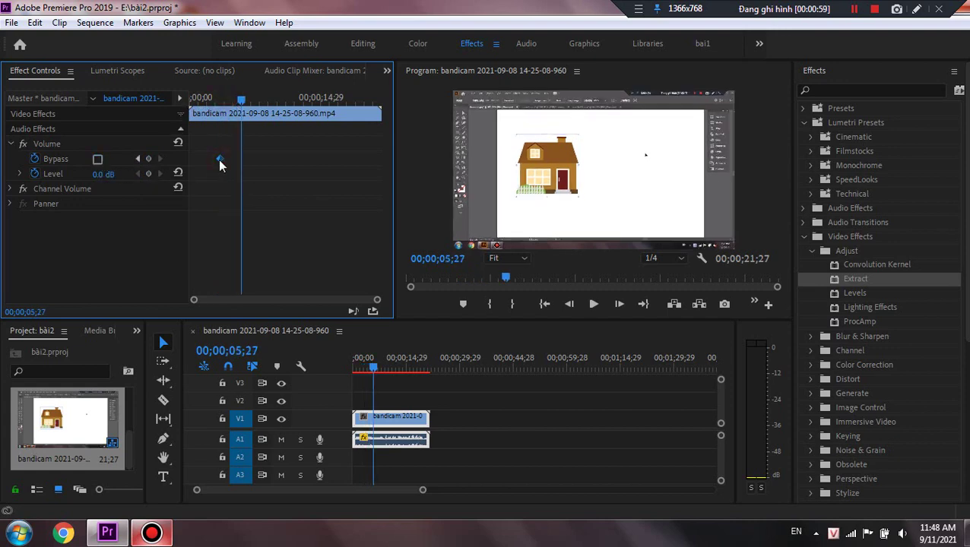
key(ctrl+z)
Step: Turn Volume Bypass off and add a Level keyframe of -287.5 dB at 00;00;04;03
click(222, 123)
click(148, 173)
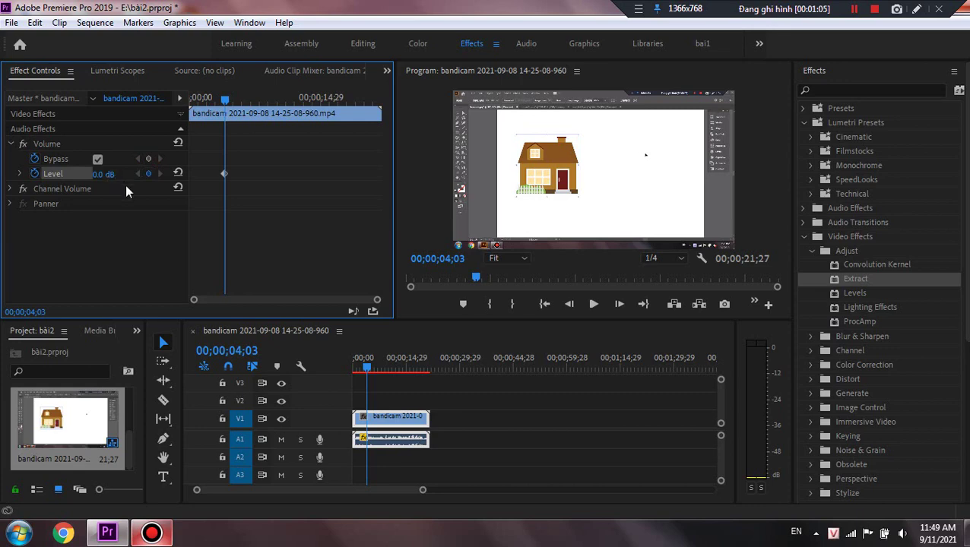
key(ctrl+z)
drag(108, 174, 76, 175)
Step: Play the clip twice from ahead of the Level keyframe to check the lowered volume
drag(225, 99, 214, 100)
click(593, 304)
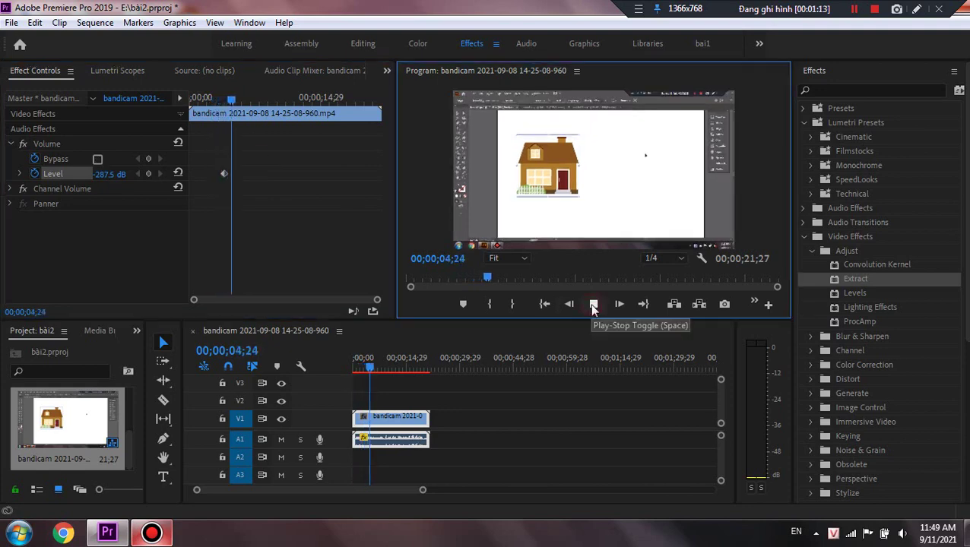
click(593, 304)
drag(239, 98, 214, 179)
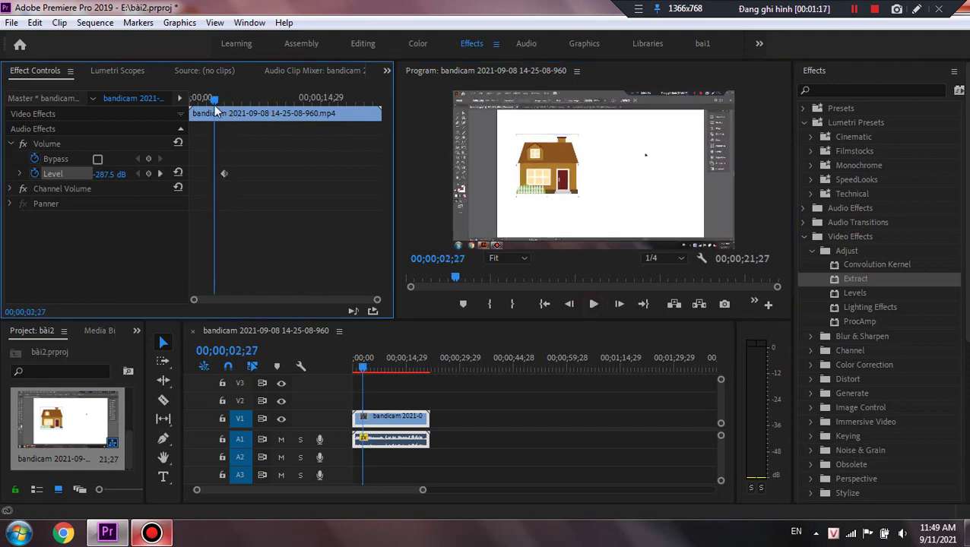
drag(215, 113, 198, 114)
click(593, 304)
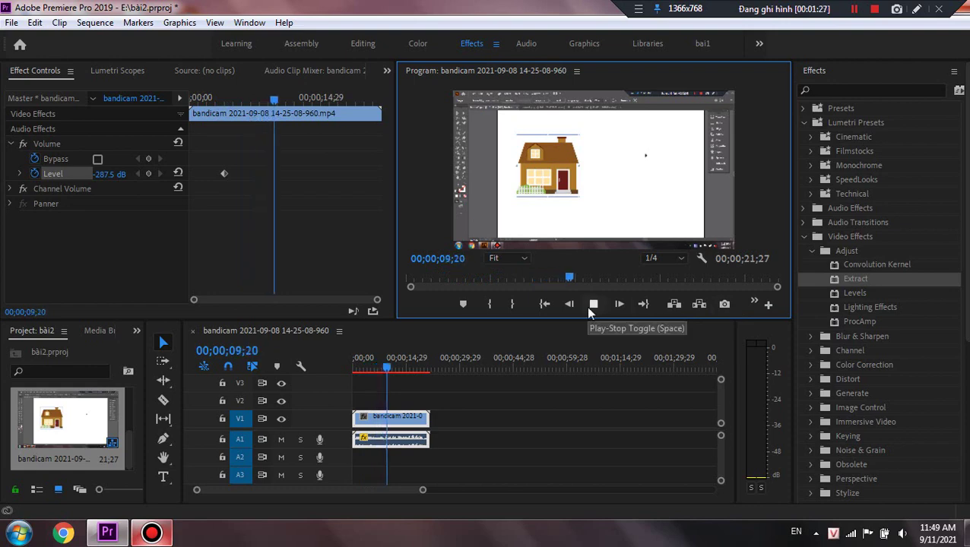
click(590, 305)
Step: Add a second Volume Level keyframe at 00;00;07;13 with the level raised to 6.0 dB
click(253, 113)
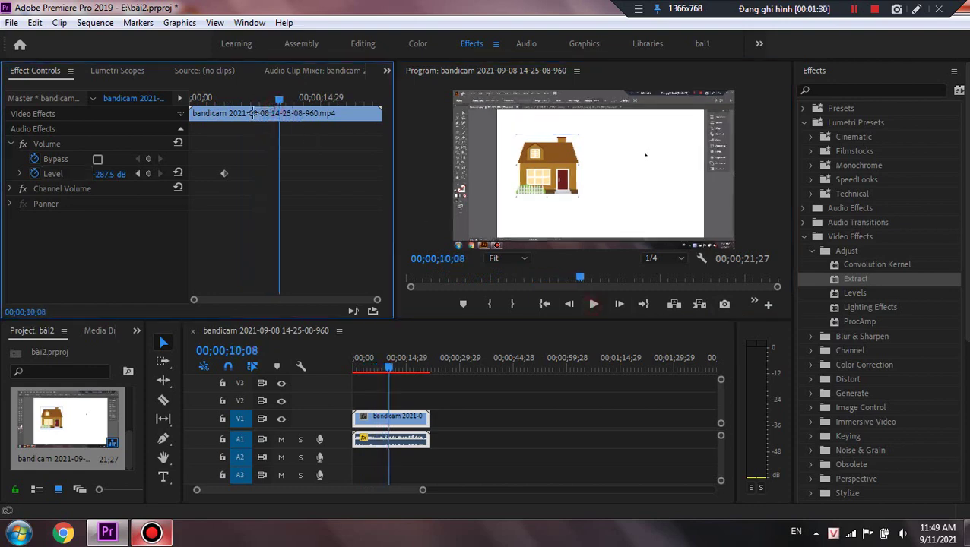
drag(279, 100, 255, 101)
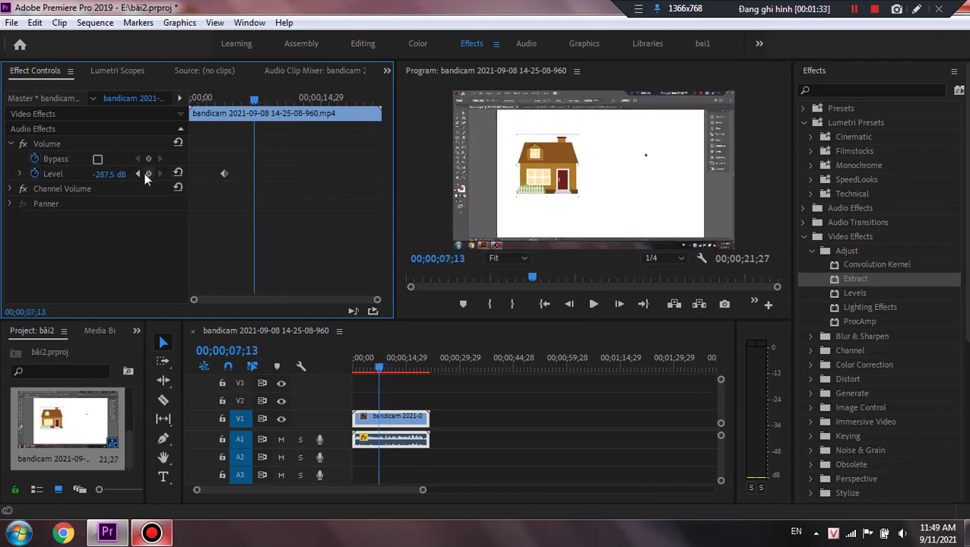
drag(112, 174, 144, 174)
Step: Play the clip across both Level keyframes to hear the volume rise
drag(254, 99, 220, 120)
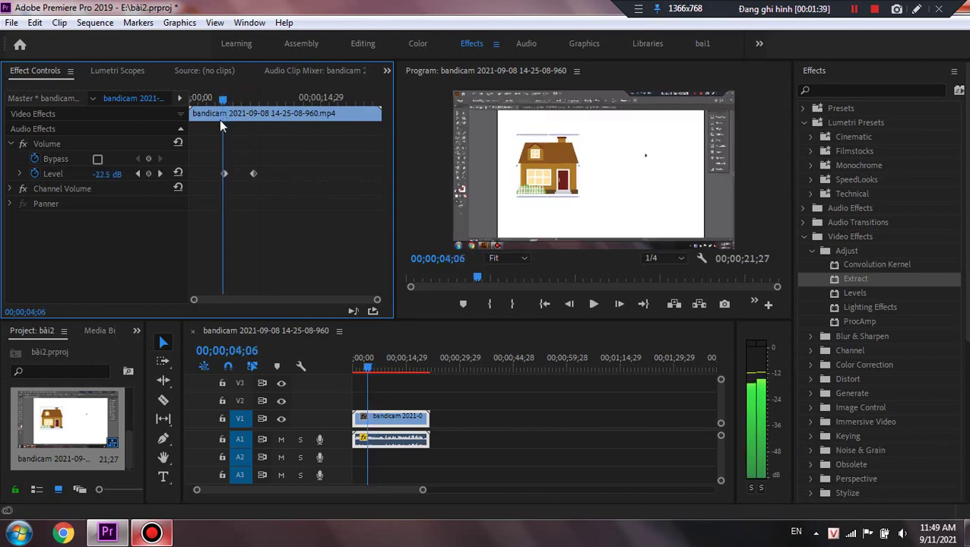
click(595, 304)
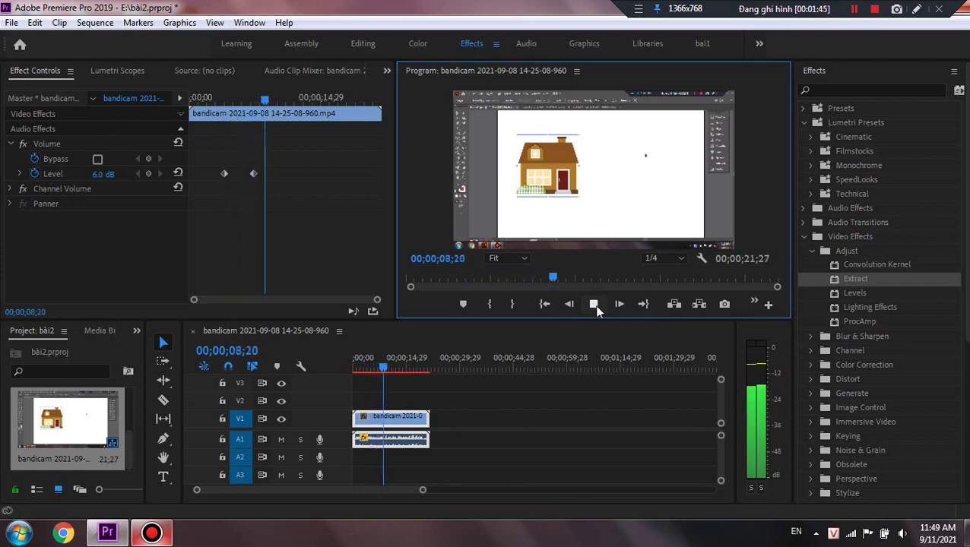
click(595, 305)
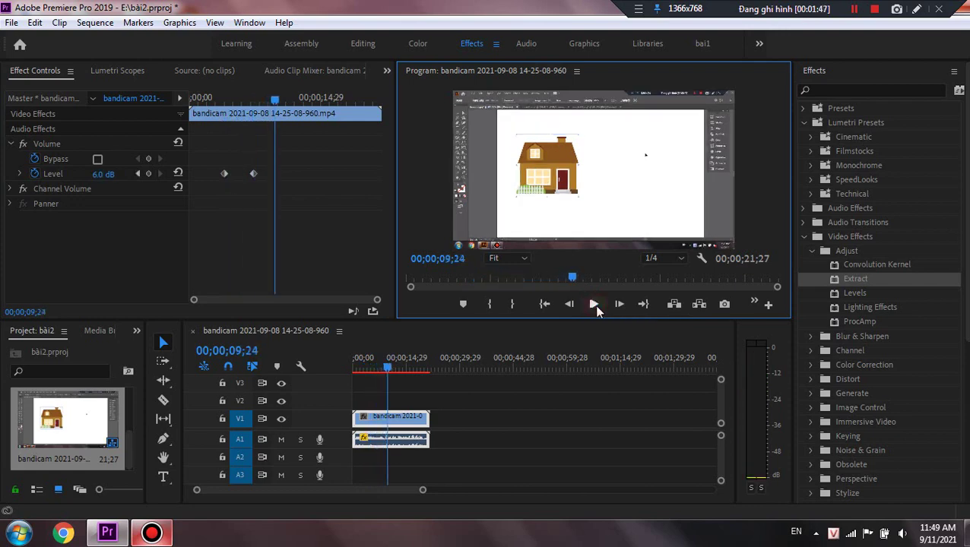
Step: Move the first Level keyframe to the clip's start and the second to just past 00;00;02;00
drag(273, 106, 217, 111)
click(225, 173)
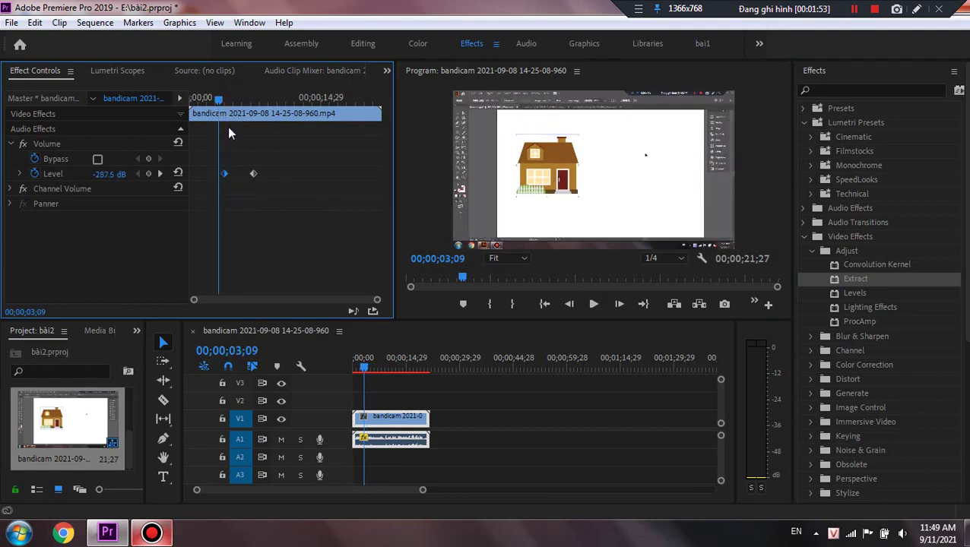
drag(225, 174, 191, 181)
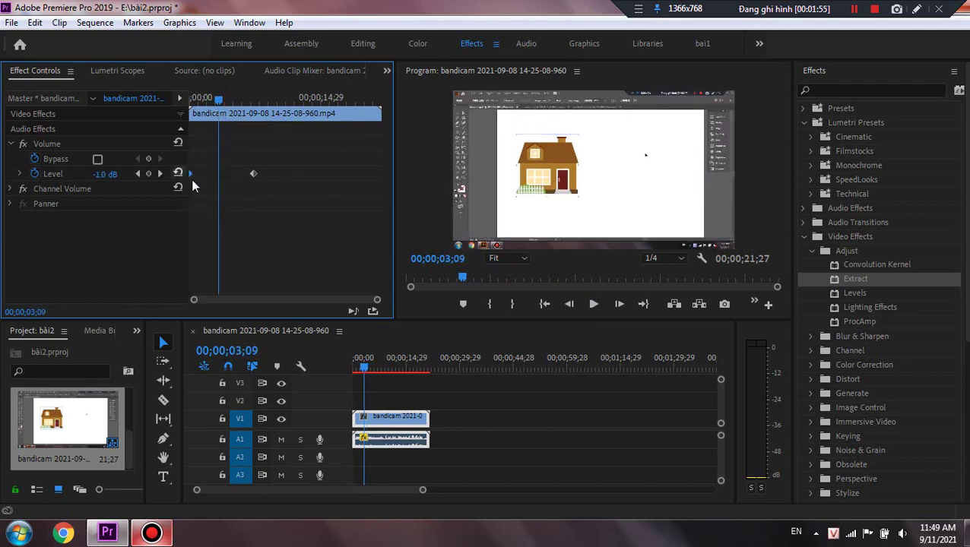
drag(251, 174, 210, 177)
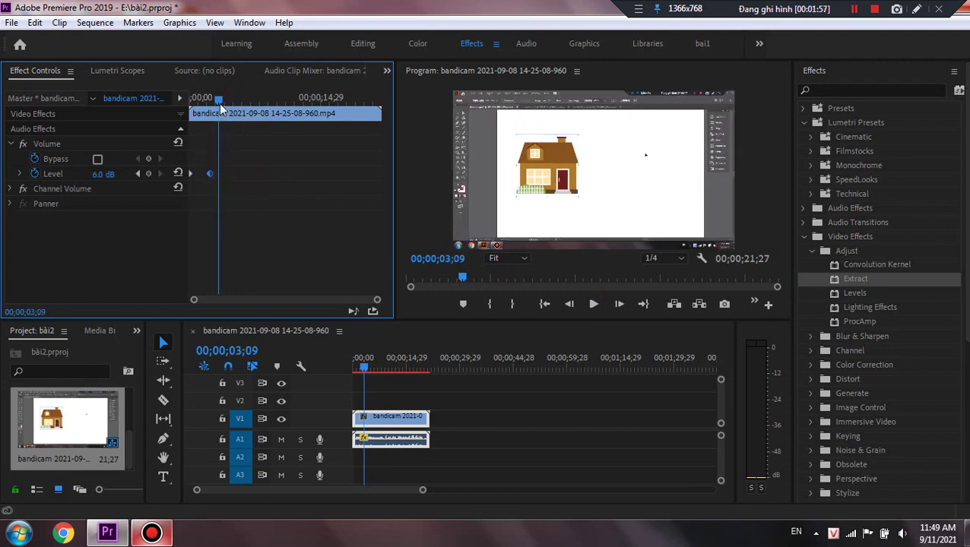
Step: Play the clip from 00;00;00;00 to hear the short volume fade-in
drag(218, 99, 166, 120)
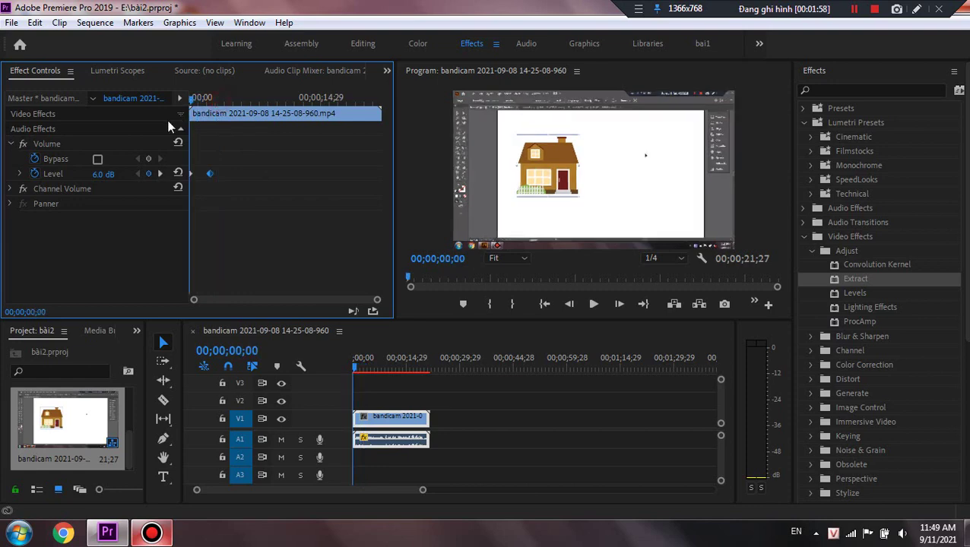
click(594, 305)
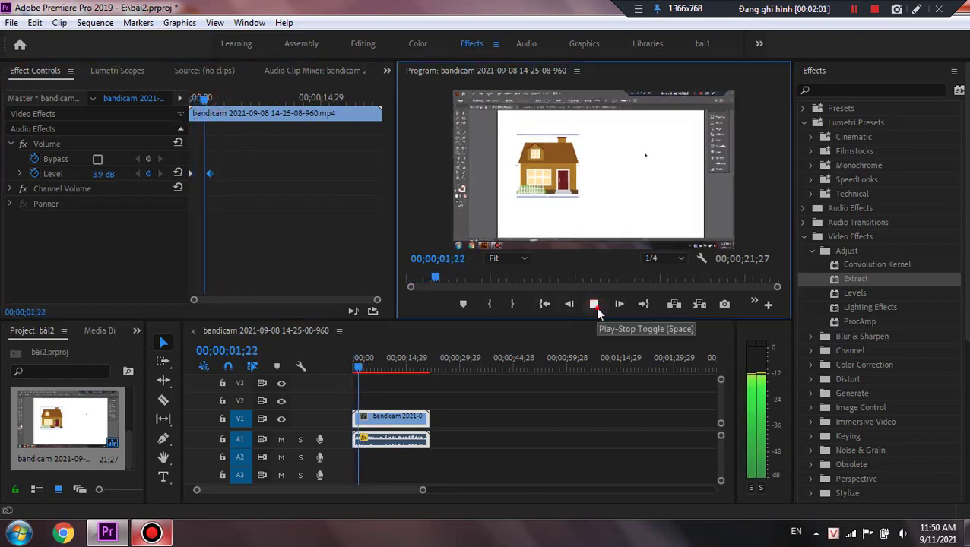
click(594, 305)
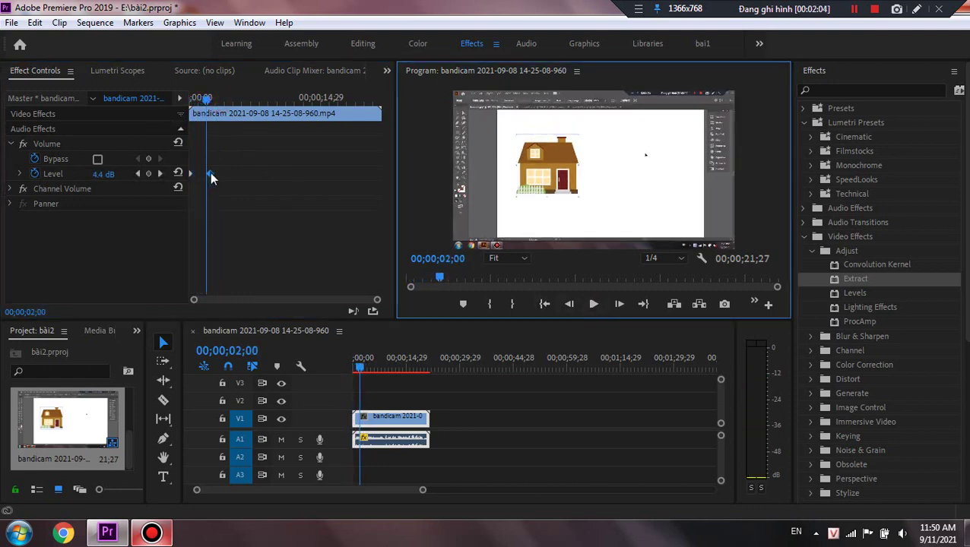
Step: Move the second Level keyframe to about 00;00;08;20 and play the longer fade-in from the clip's start
drag(210, 174, 265, 174)
drag(206, 100, 181, 117)
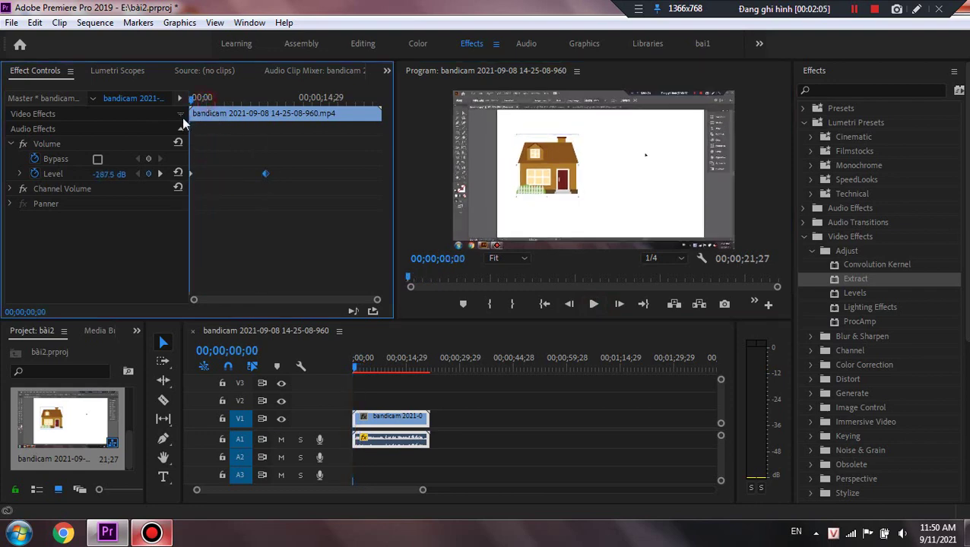
click(594, 305)
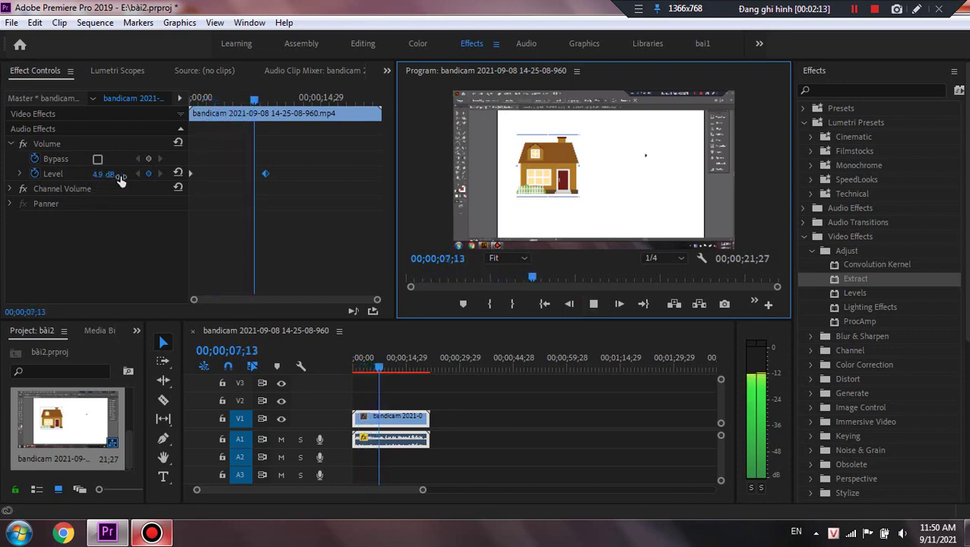
click(592, 305)
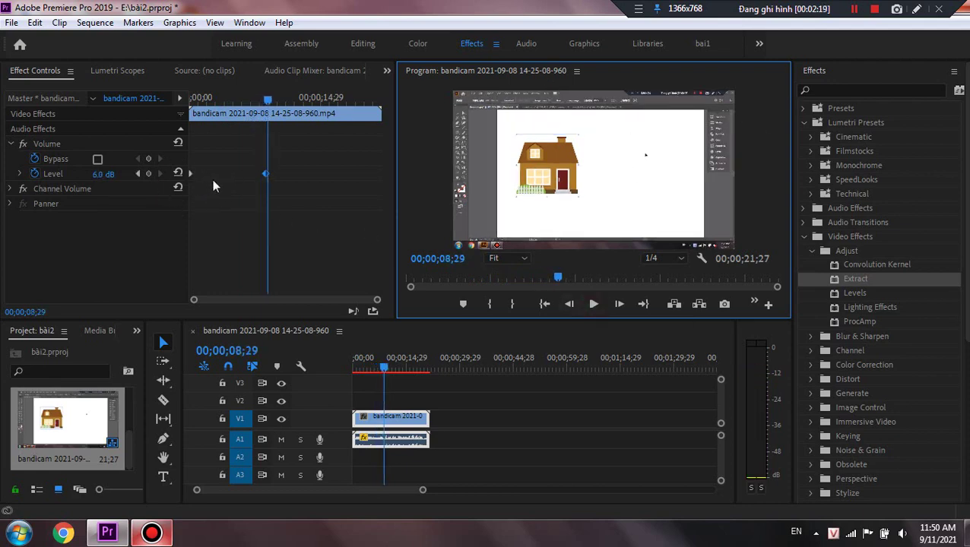
Step: Replace the clip's two Level keyframes with a single Level keyframe of 6.0 dB at about 00;00;08;29
click(195, 173)
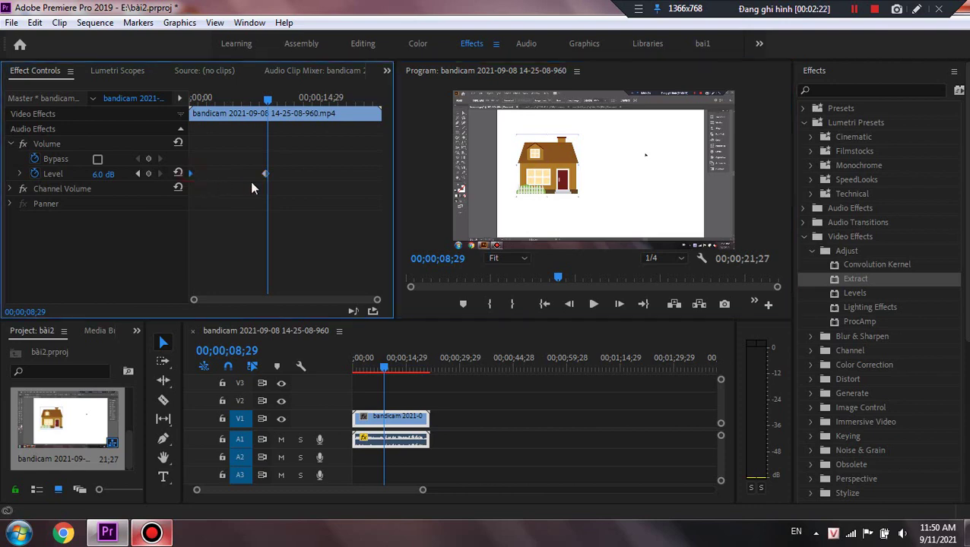
click(271, 181)
key(Delete)
click(148, 174)
click(104, 174)
text(6)
key(Return)
Step: Play the clip from 00;00;05;22 past the Level keyframe to hear the volume
drag(266, 114, 239, 114)
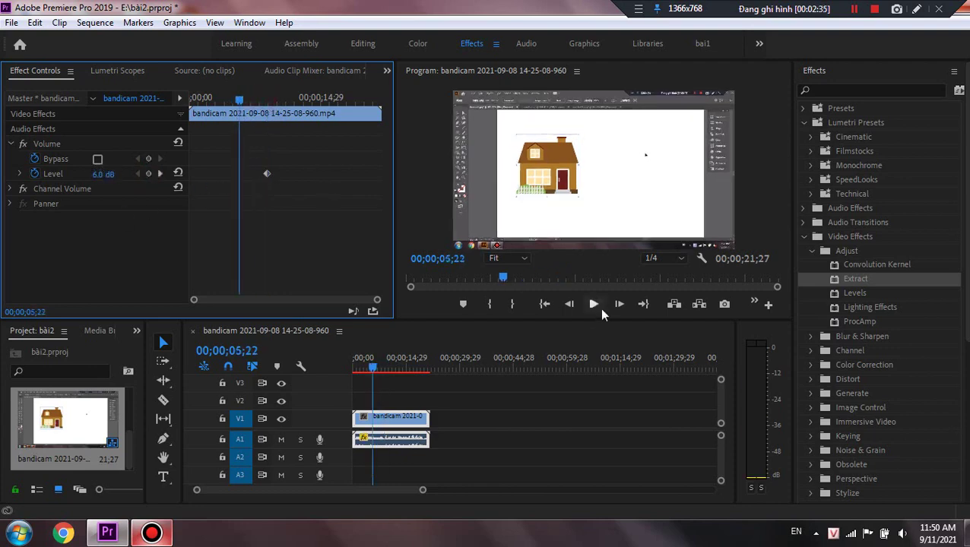
click(595, 305)
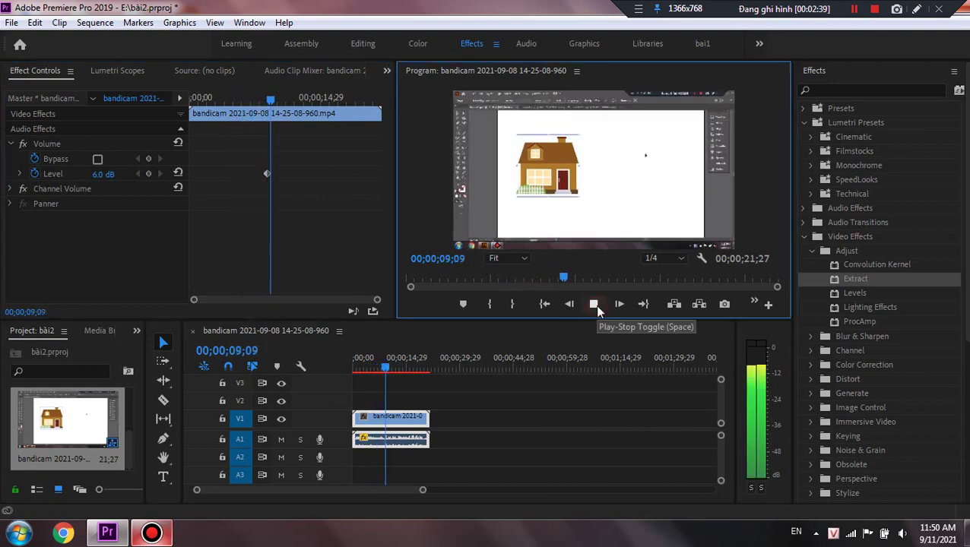
click(595, 305)
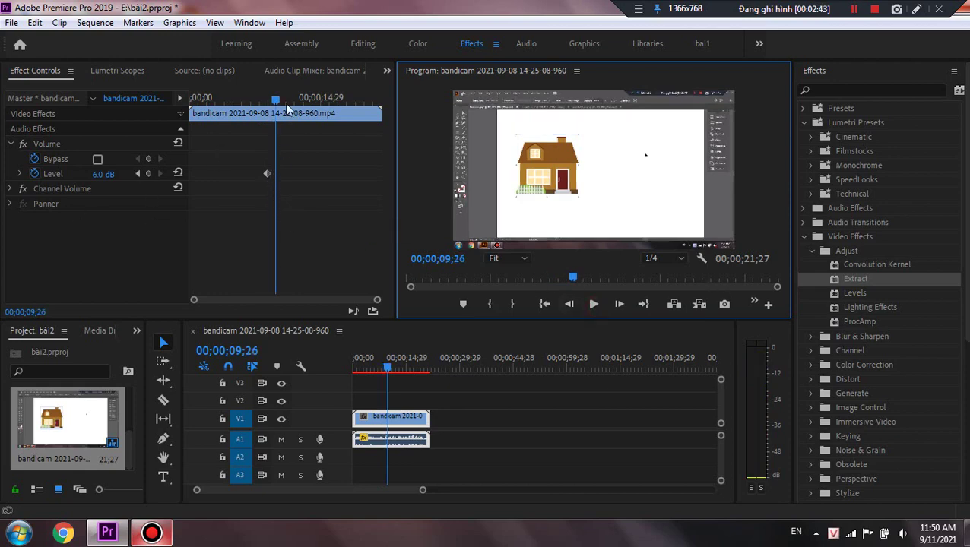
Step: Turn on Volume Bypass at 00;00;10;28 and play the clip from before the Level keyframe across that point
mouse_move(277, 101)
mouse_down()
mouse_move(245, 106)
mouse_move(285, 102)
mouse_up()
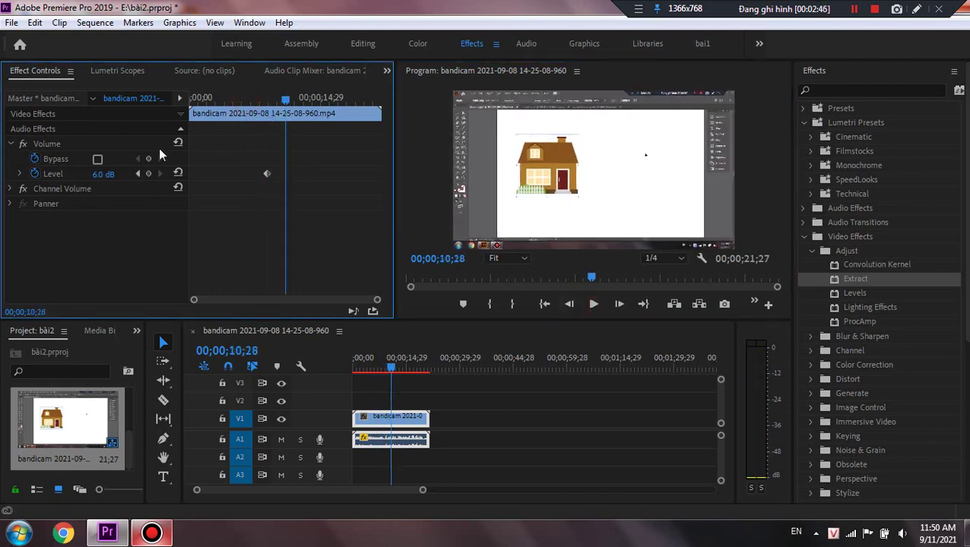
click(97, 159)
drag(285, 99, 243, 118)
click(595, 307)
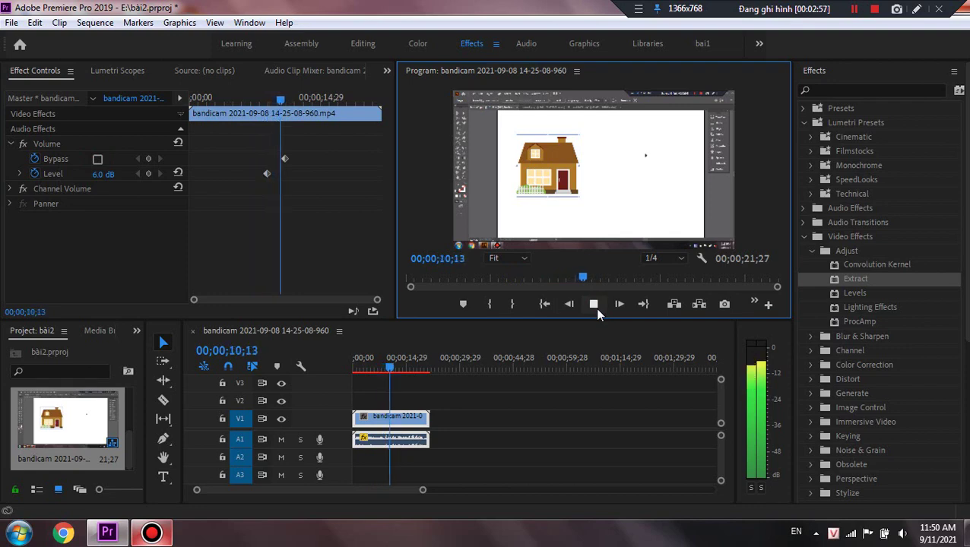
click(594, 304)
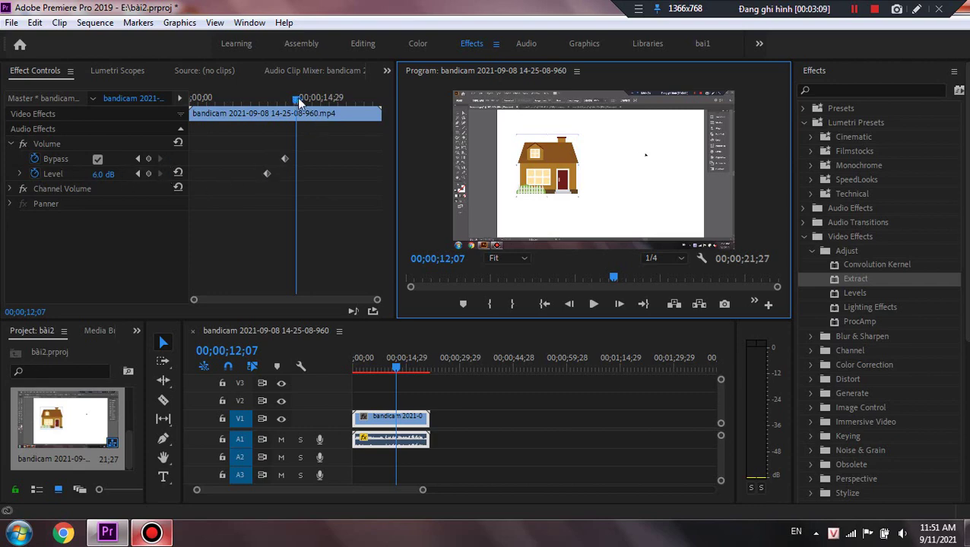
Step: Add a Level keyframe of -23.8 dB at 00;00;15;27 and shift it earlier to about 00;00;13;15
drag(297, 98, 328, 97)
drag(113, 174, 79, 175)
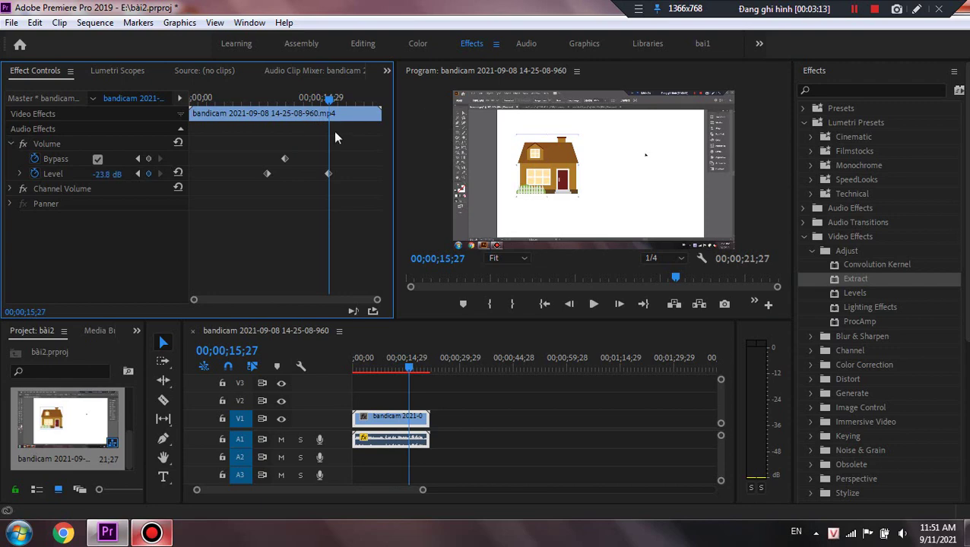
drag(328, 174, 308, 175)
Step: Play the clip from about 00;00;08;27 through the Bypass keyframe and past the second Level keyframe
click(263, 127)
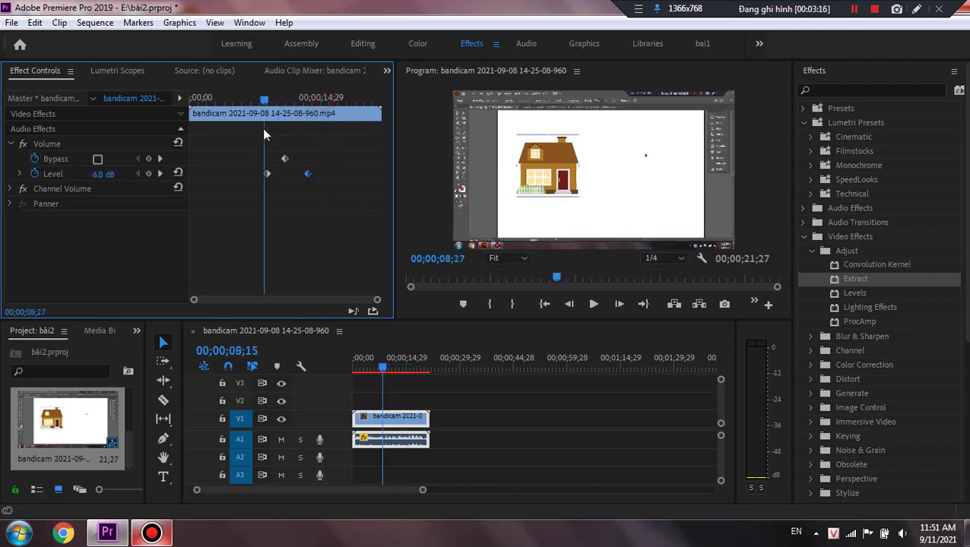
click(593, 303)
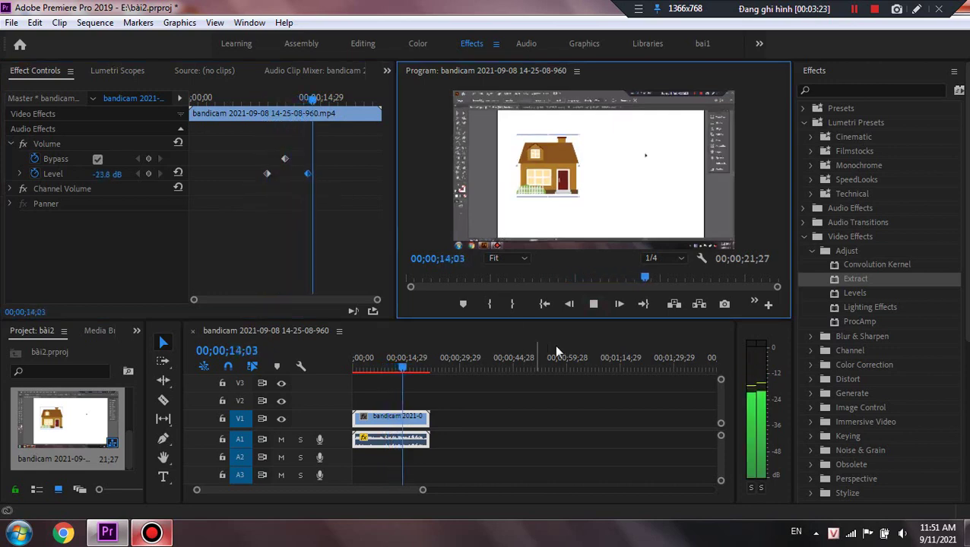
click(598, 305)
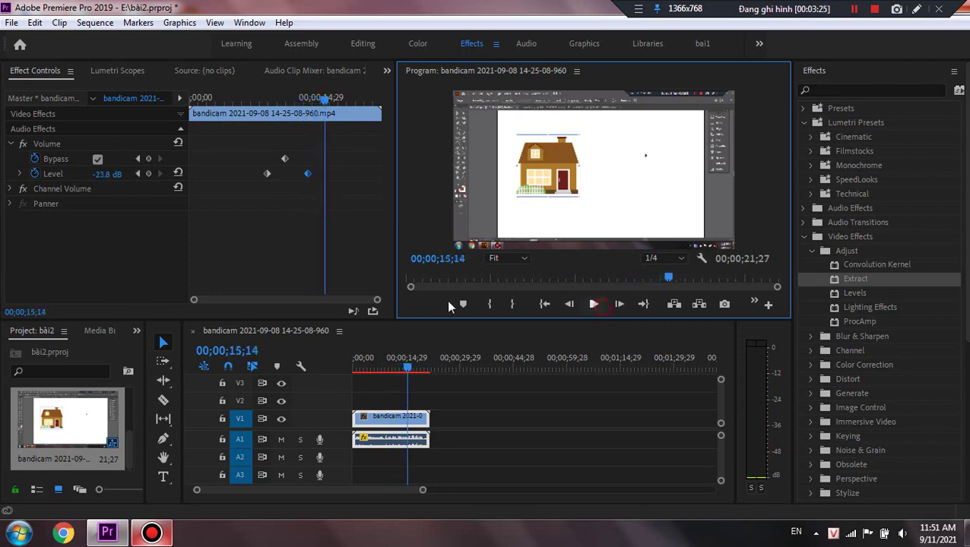
Step: Replace the second Level keyframe with one of 5.8 dB just past 00;00;14;00
click(285, 159)
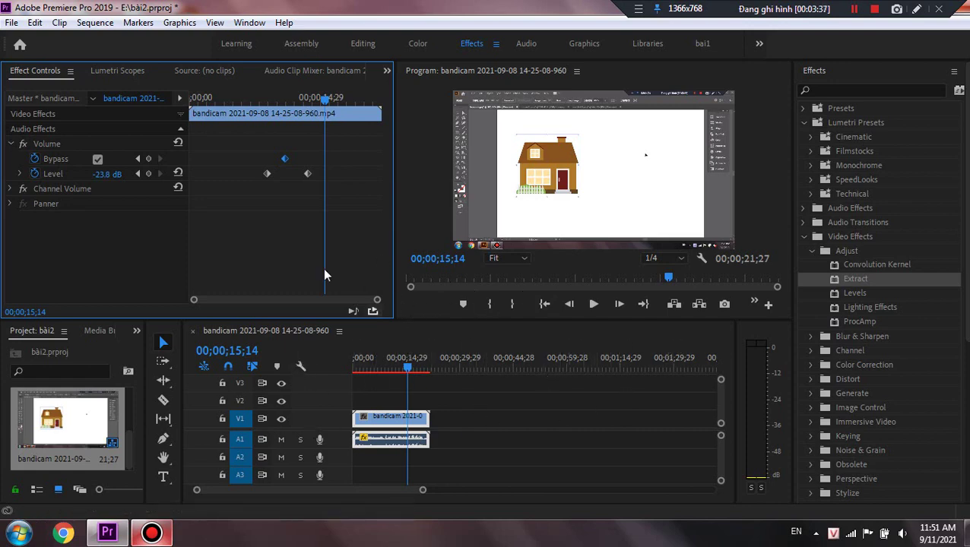
click(285, 160)
click(307, 174)
key(Delete)
click(321, 102)
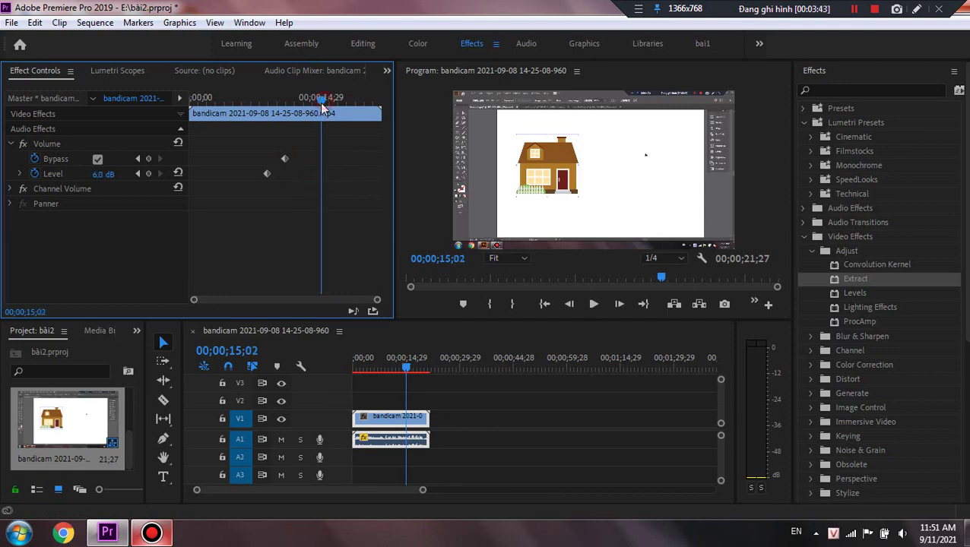
drag(322, 107, 315, 102)
mouse_move(104, 174)
mouse_down()
mouse_move(95, 174)
mouse_move(104, 174)
mouse_up()
Step: Play the clip from about 00;00;09;00 to hear the sound between the two Level keyframes
drag(315, 121, 269, 116)
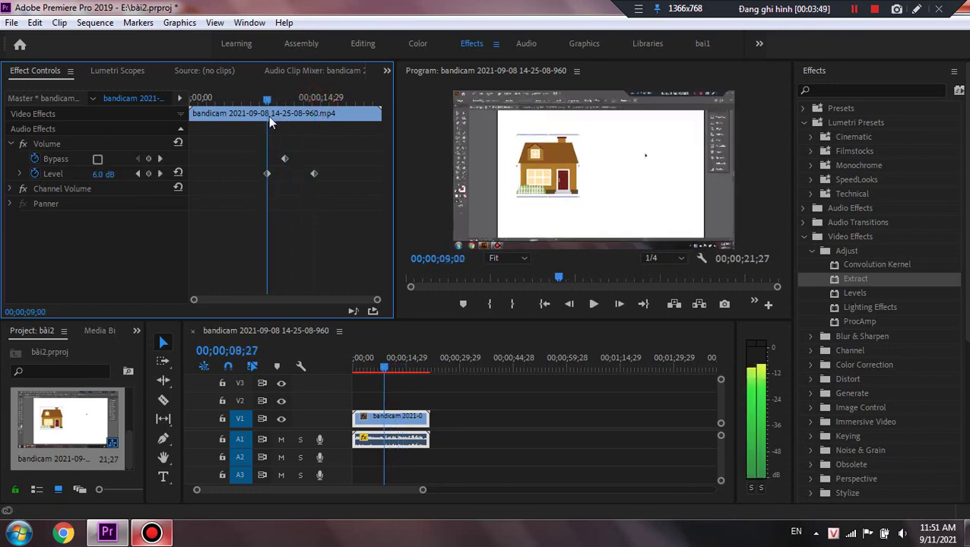
click(593, 304)
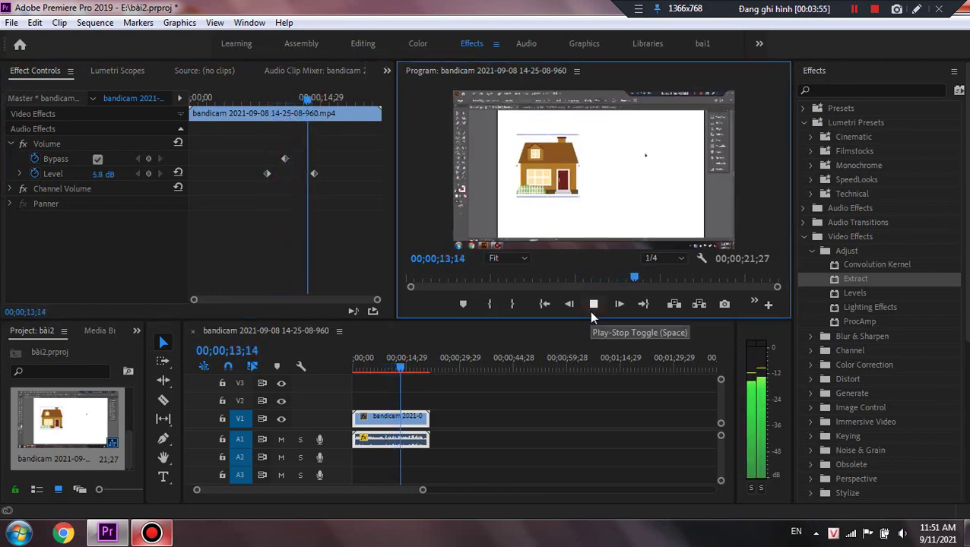
click(593, 312)
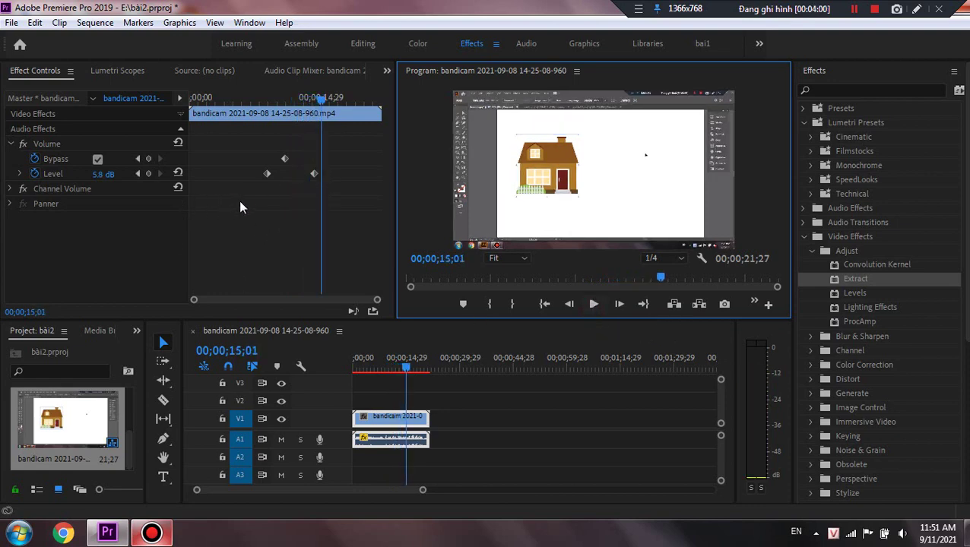
Step: Replace the second Level keyframe with one of -287.5 dB at 00;00;13;00
click(284, 159)
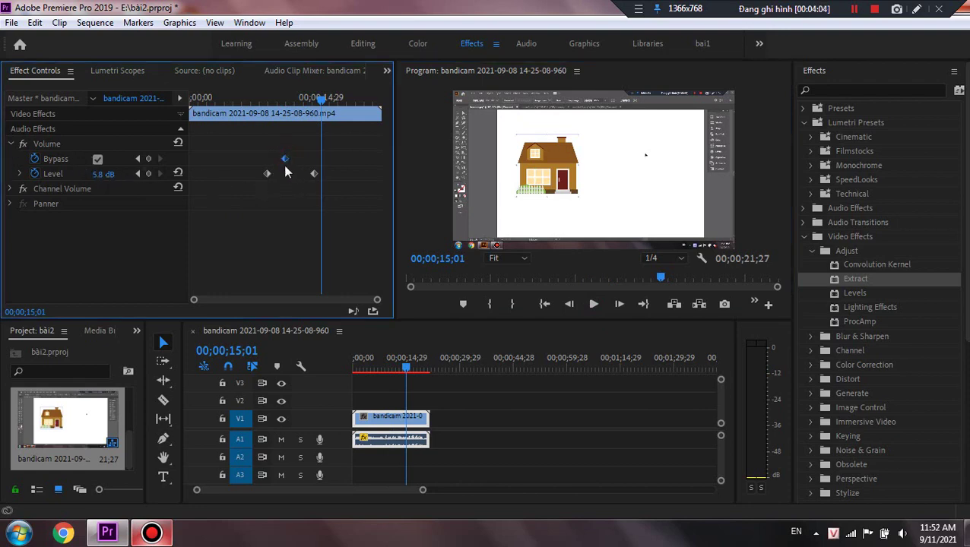
drag(315, 98, 303, 144)
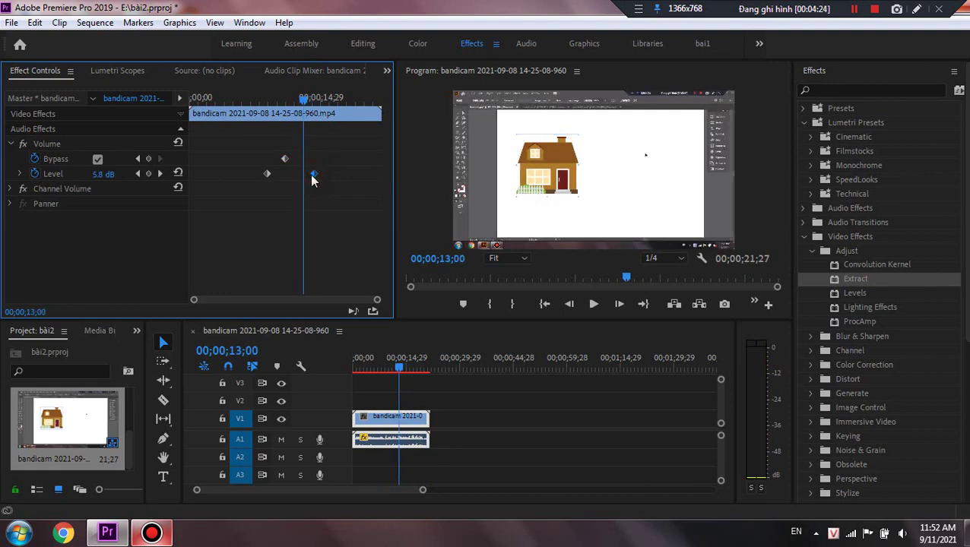
key(Delete)
drag(112, 175, 8, 175)
Step: Play the clip from 00;00;08;25 past the second Level keyframe to check whether Bypass overrides the Level drop
drag(303, 103, 266, 101)
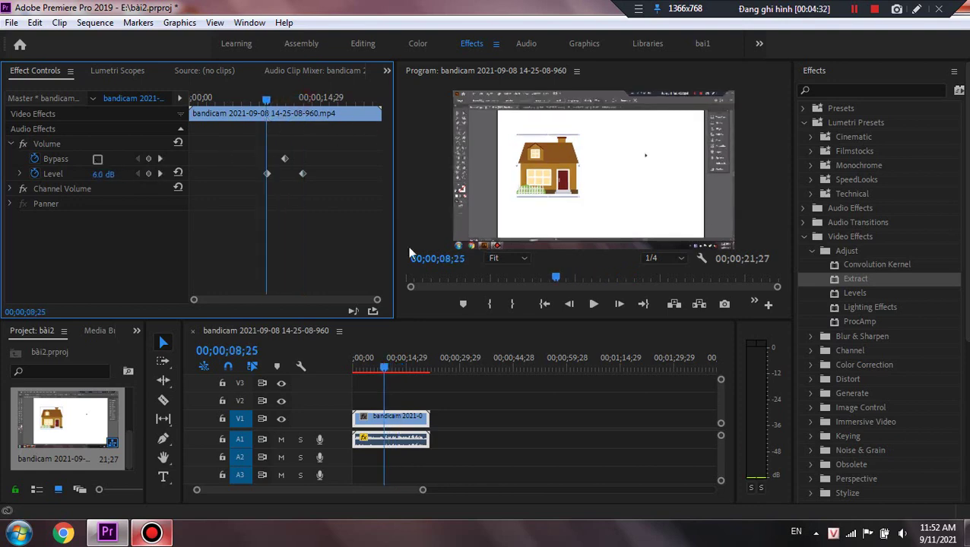
click(593, 304)
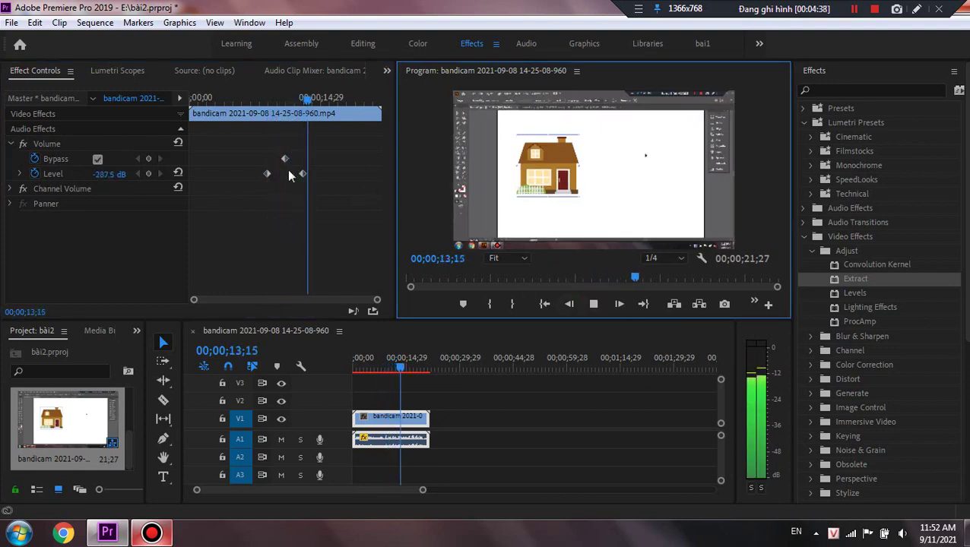
click(593, 304)
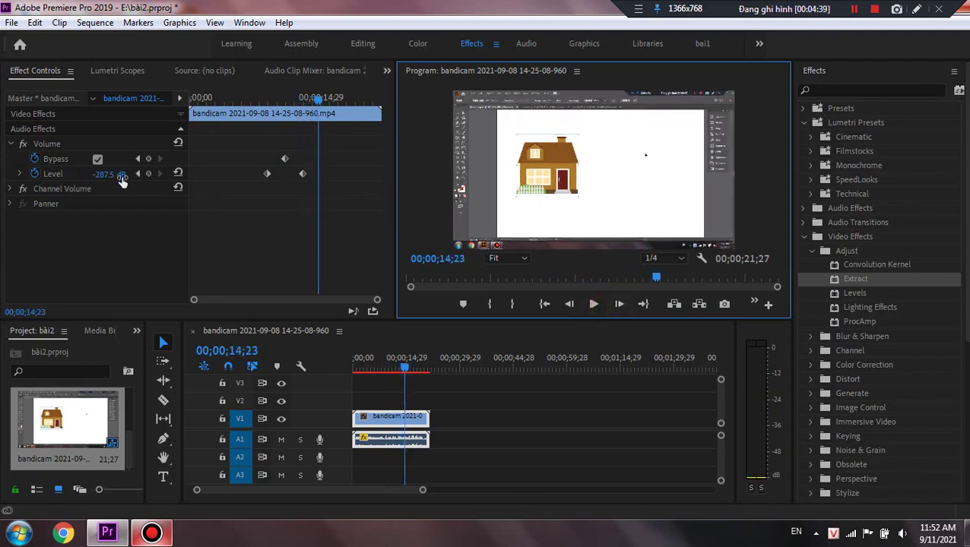
Step: Delete the first Level keyframe and the Bypass keyframe
drag(112, 177, 130, 180)
click(267, 174)
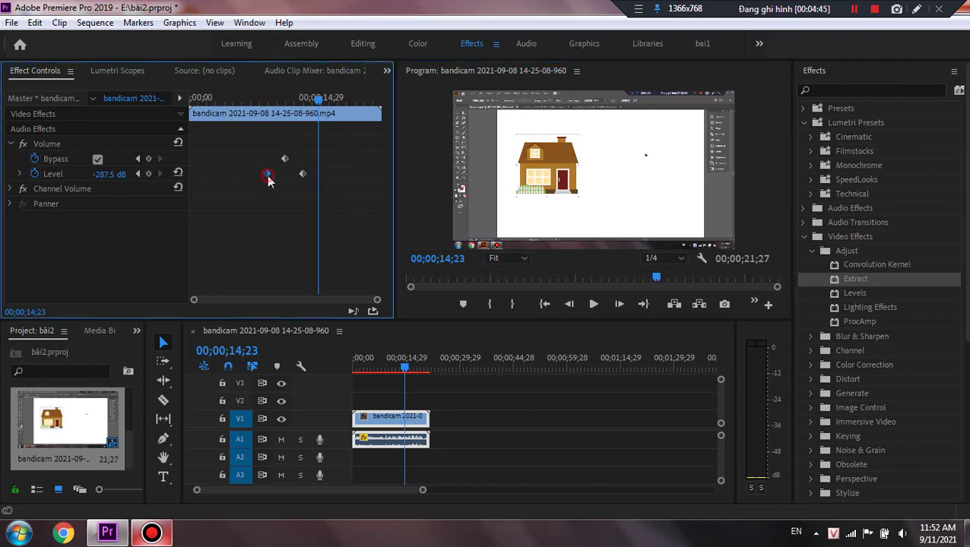
shift+click(286, 159)
key(Delete)
Step: Play the clip up to the remaining Level keyframe, and again from the clip's start
click(289, 98)
click(594, 305)
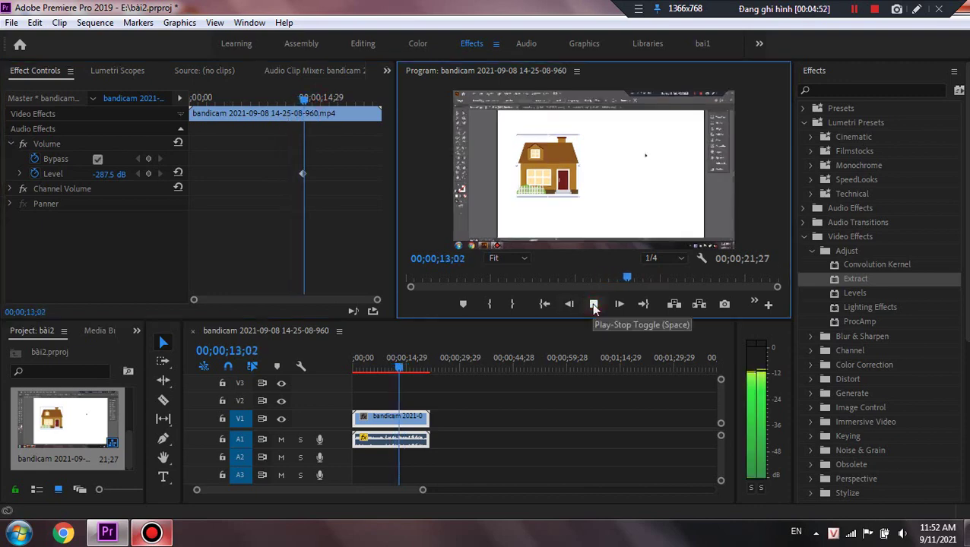
click(594, 304)
drag(304, 98, 199, 98)
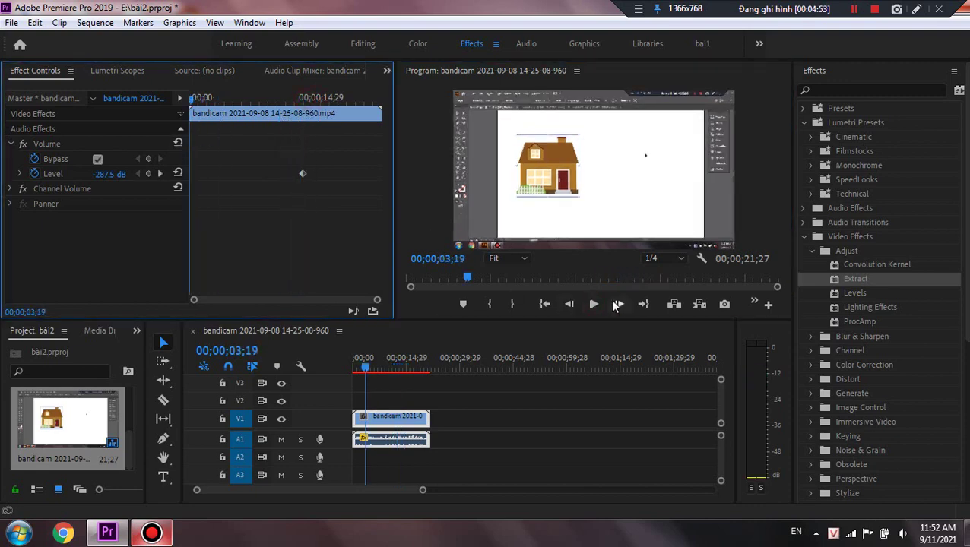
key(Home)
click(594, 304)
click(594, 304)
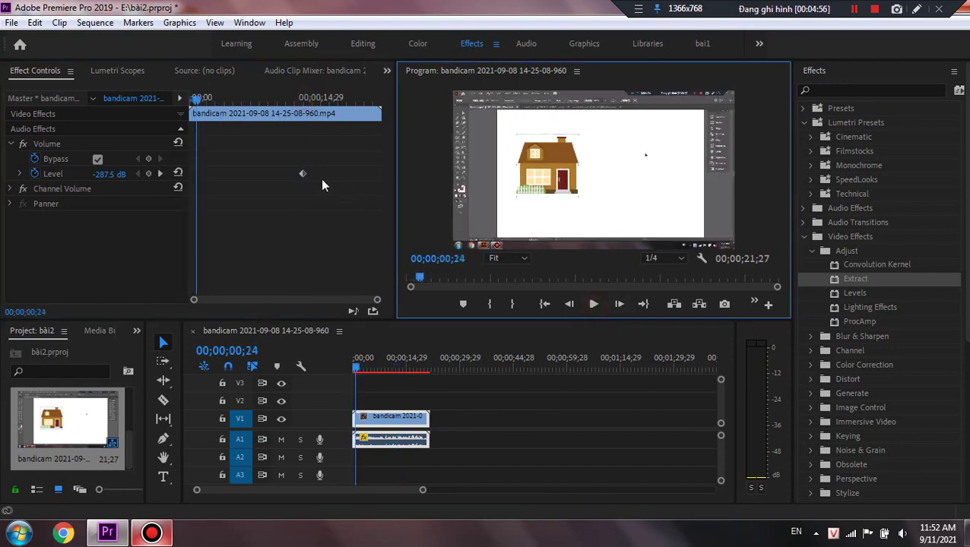
Step: Delete the remaining Level keyframe and turn off Volume Bypass
click(302, 173)
key(Delete)
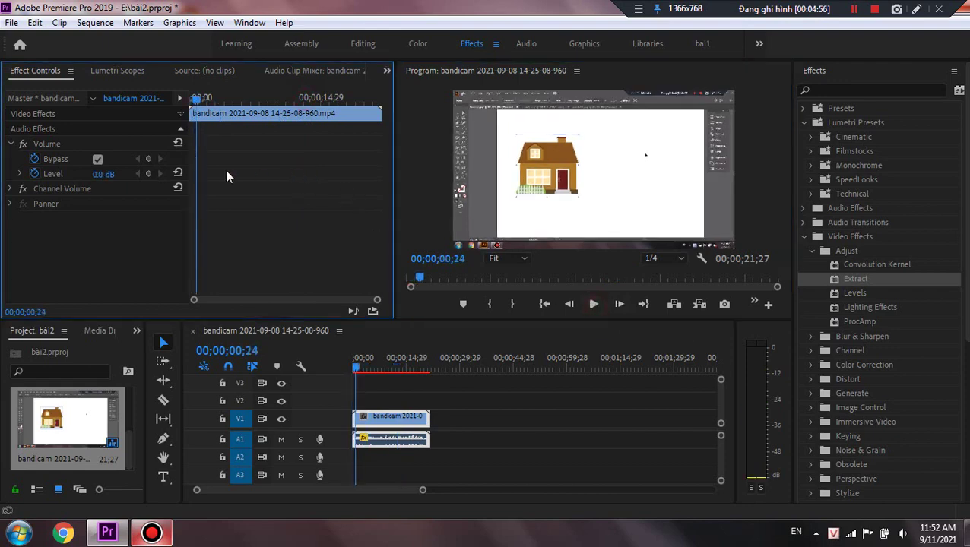
click(97, 159)
key(ctrl+z)
click(854, 9)
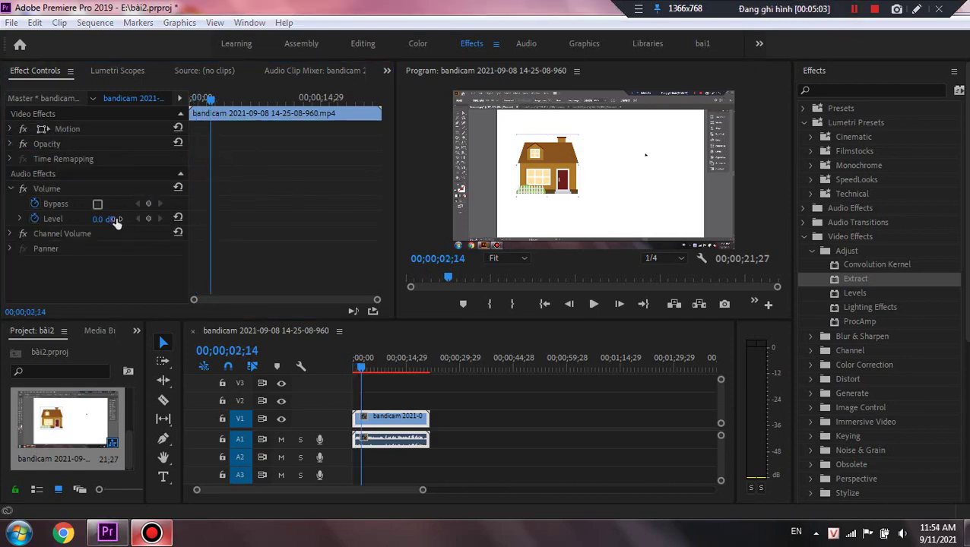
Step: Set the audio Level to -287.5 dB at 00;00;02;14 and play the clip onward from there
drag(110, 219, 53, 219)
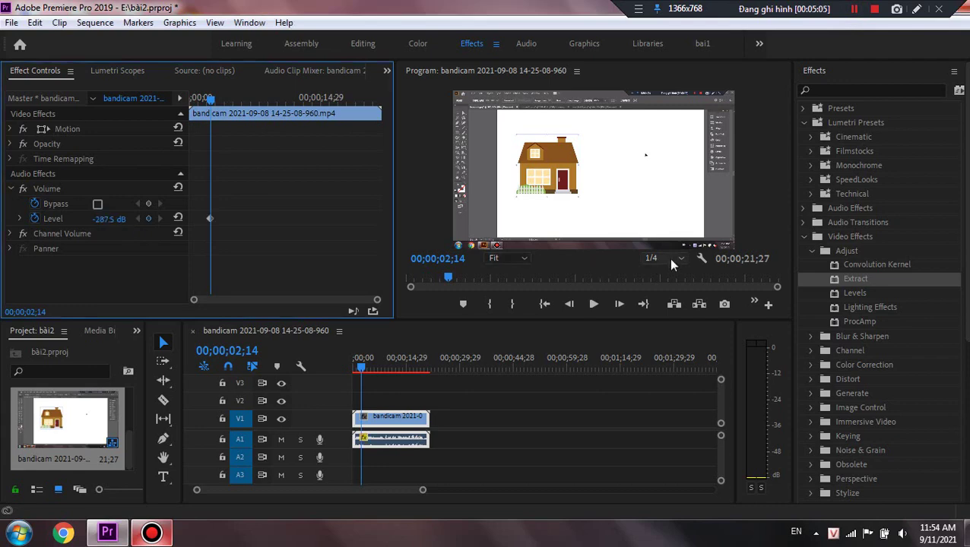
click(595, 305)
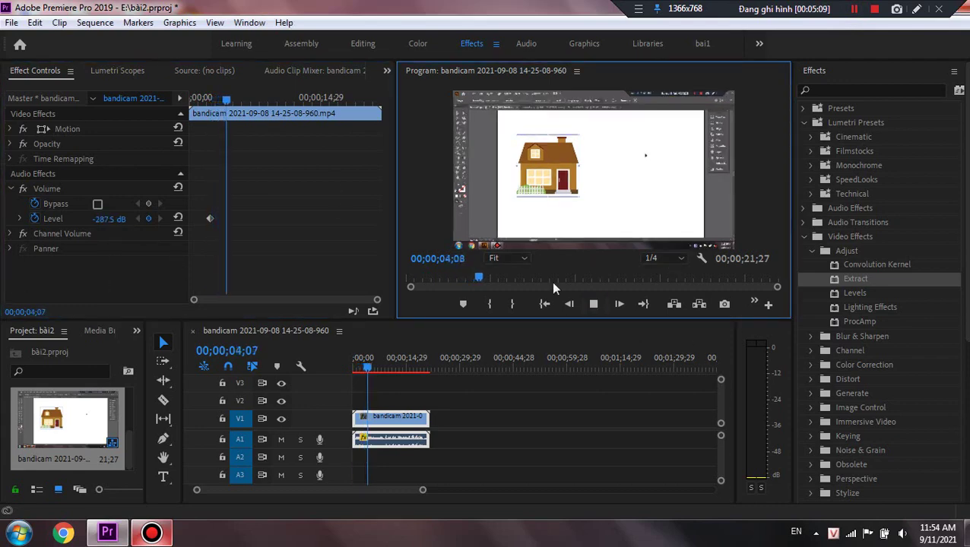
click(595, 305)
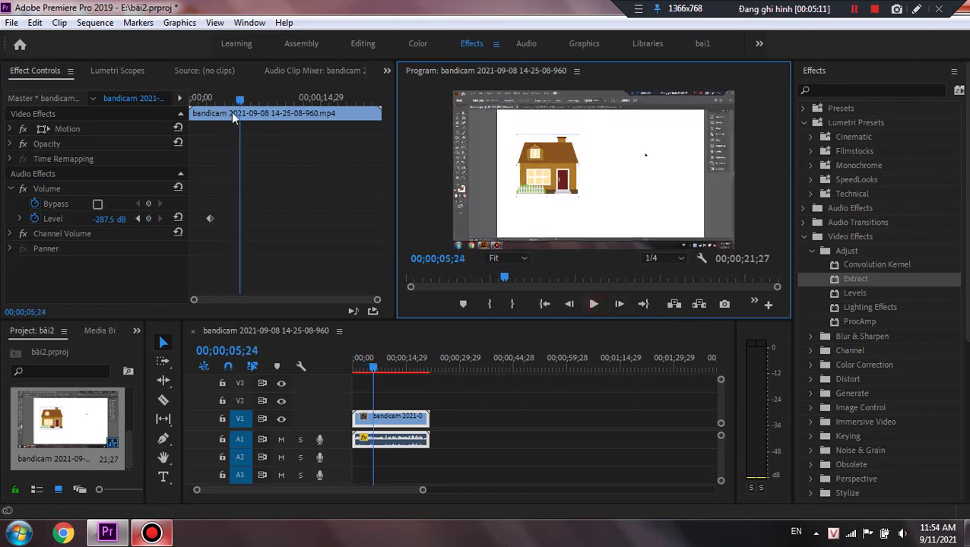
Step: Turn on Volume Bypass just past 00;00;04;00 and play the clip onward to compare the sound
drag(240, 101, 211, 113)
click(98, 204)
click(594, 304)
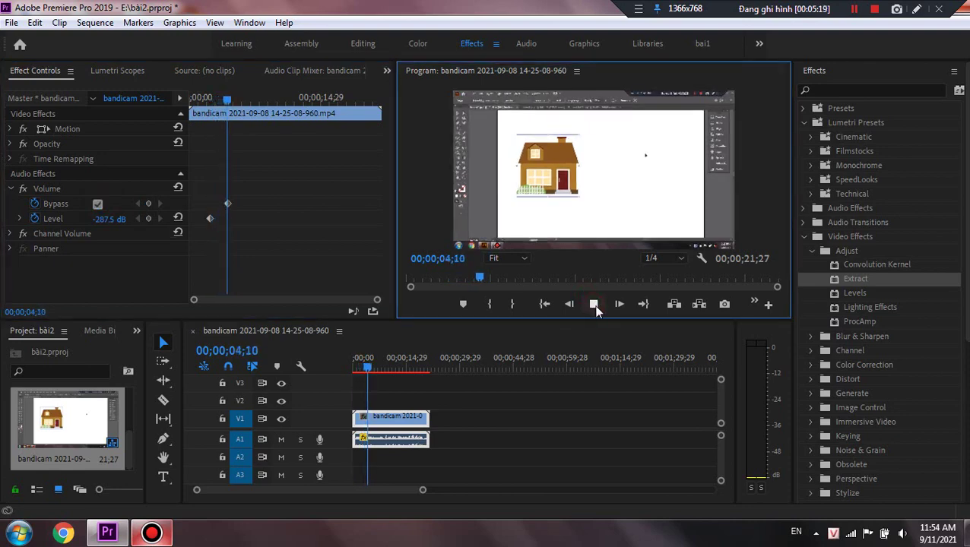
click(593, 304)
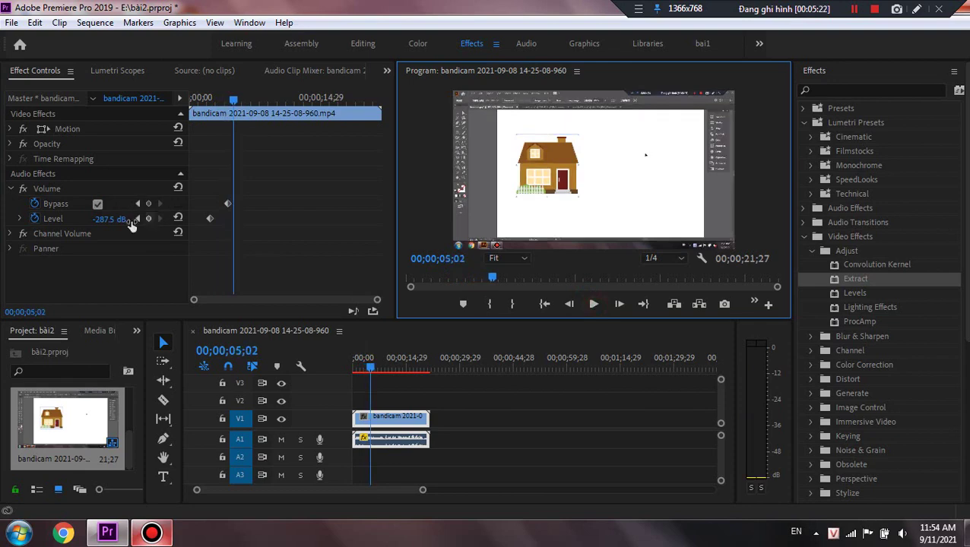
Step: Remove the Bypass keyframe and add a Level keyframe of about 5.9 dB at 00;00;05;02
click(227, 203)
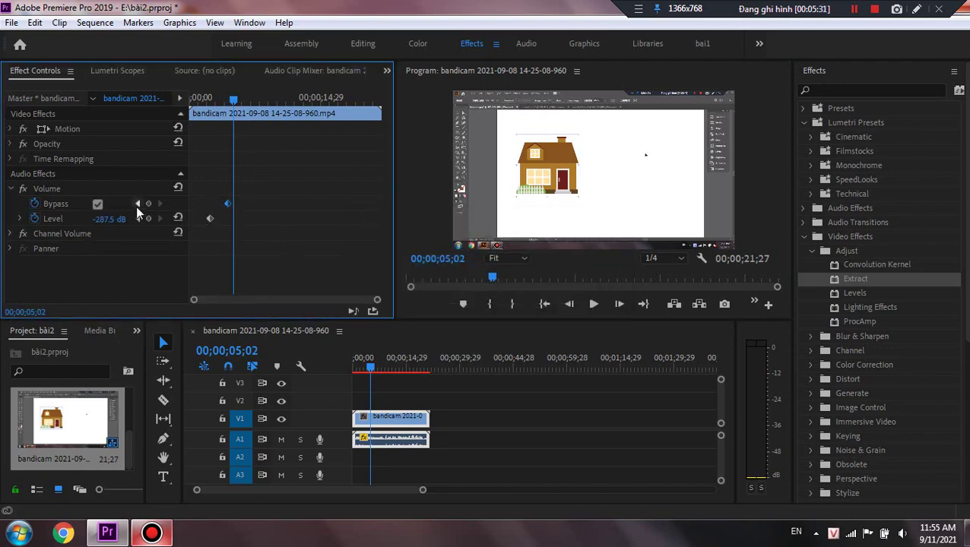
key(ctrl+z)
drag(105, 223, 141, 223)
Step: Play the clip from 00;00;01;26 across the Level keyframes and again from the start to compare the sound
drag(233, 112, 205, 112)
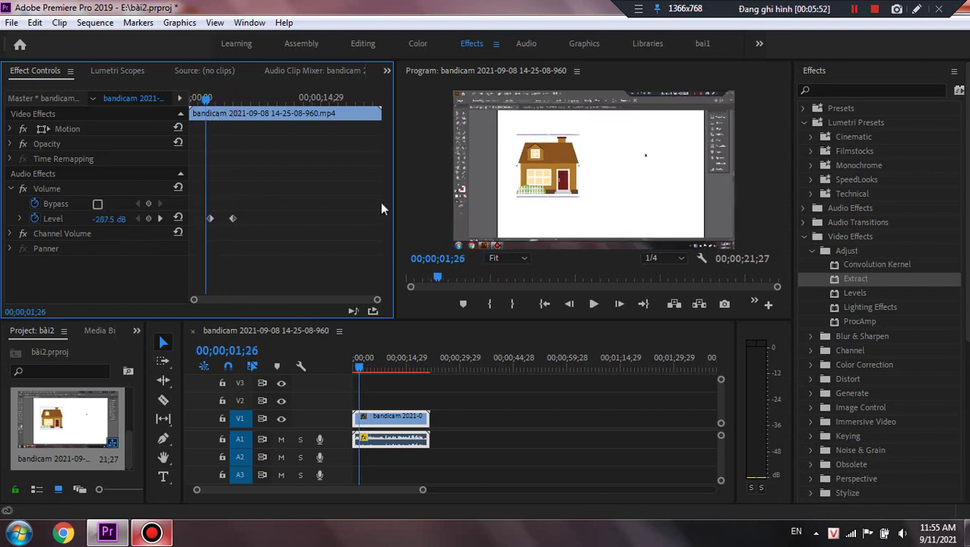
click(592, 304)
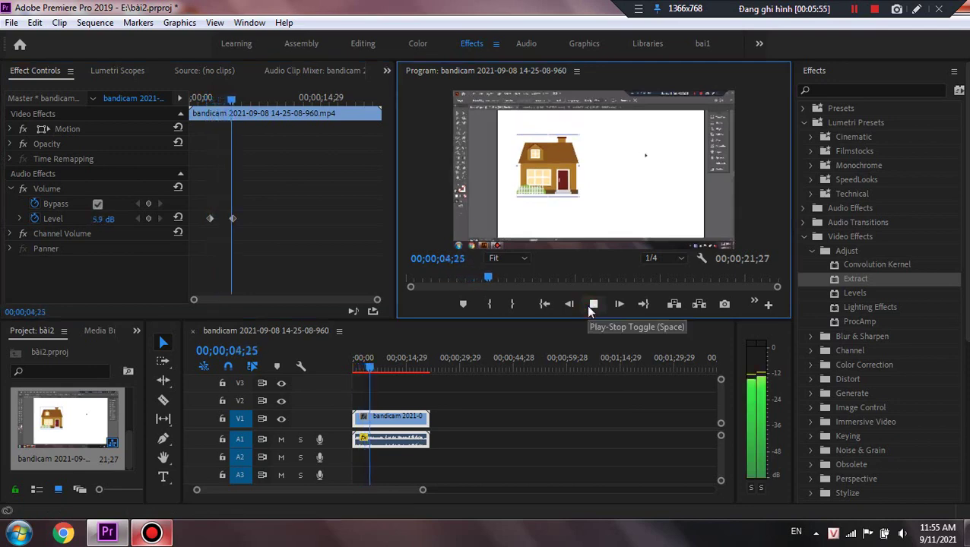
click(593, 304)
drag(238, 104, 190, 114)
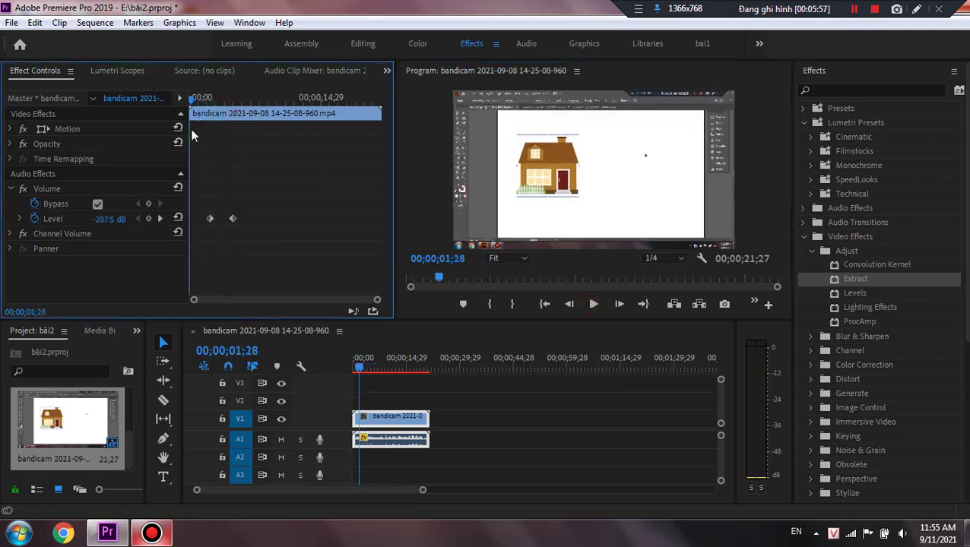
click(593, 304)
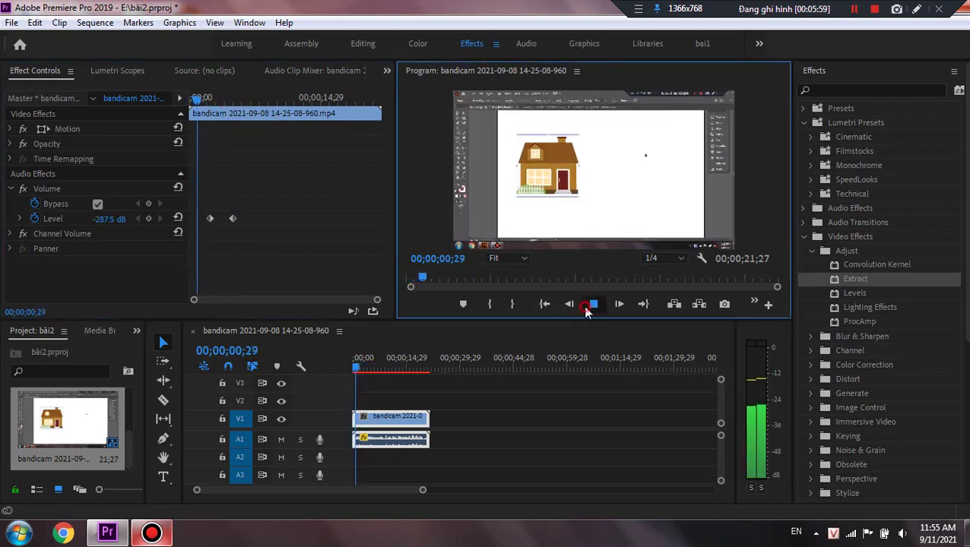
click(593, 304)
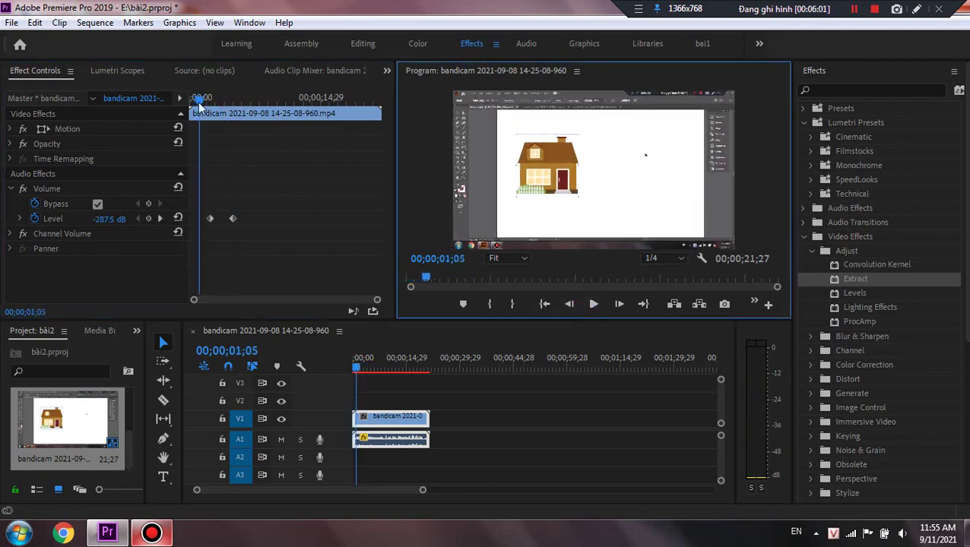
Step: Delete the Level keyframe at 00;00;05;02 and play the clip from the start
drag(197, 102, 188, 150)
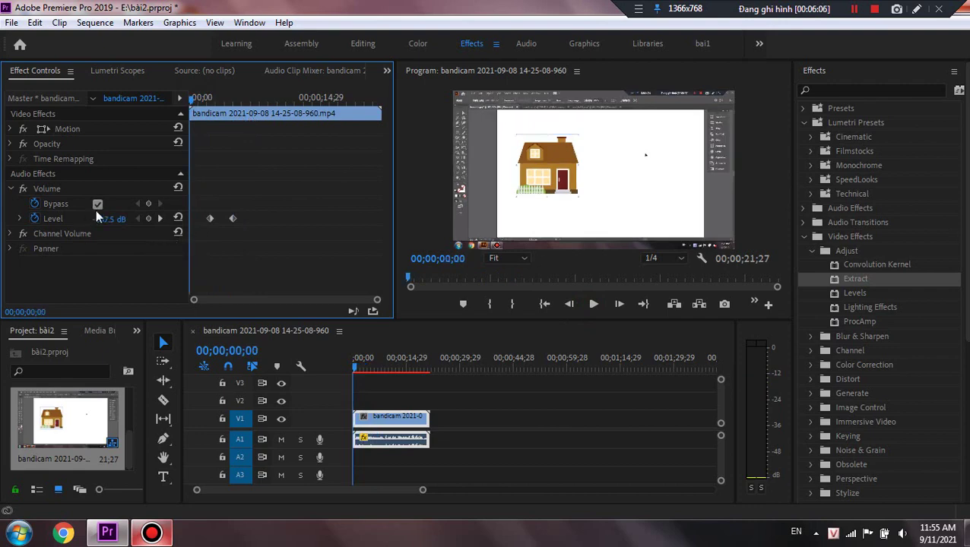
click(232, 218)
key(Delete)
click(596, 311)
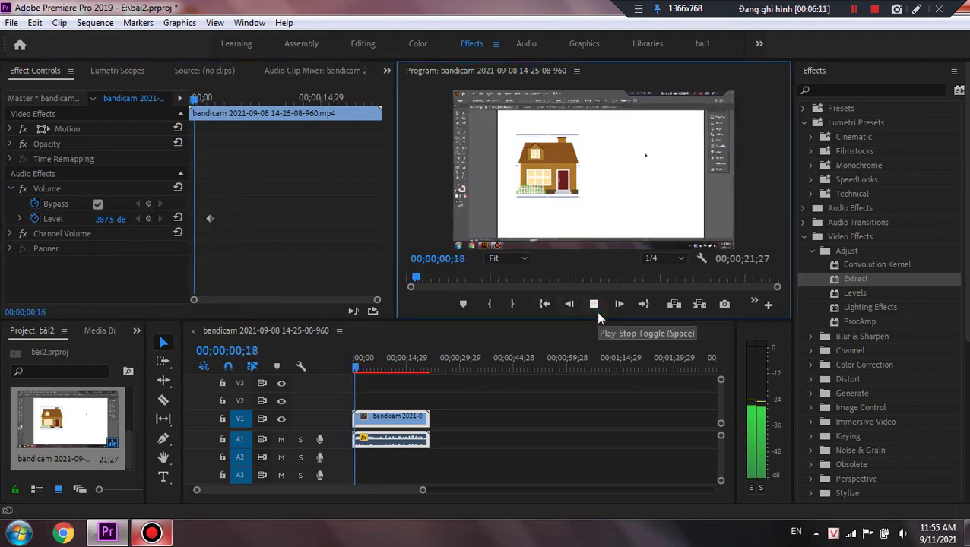
click(594, 304)
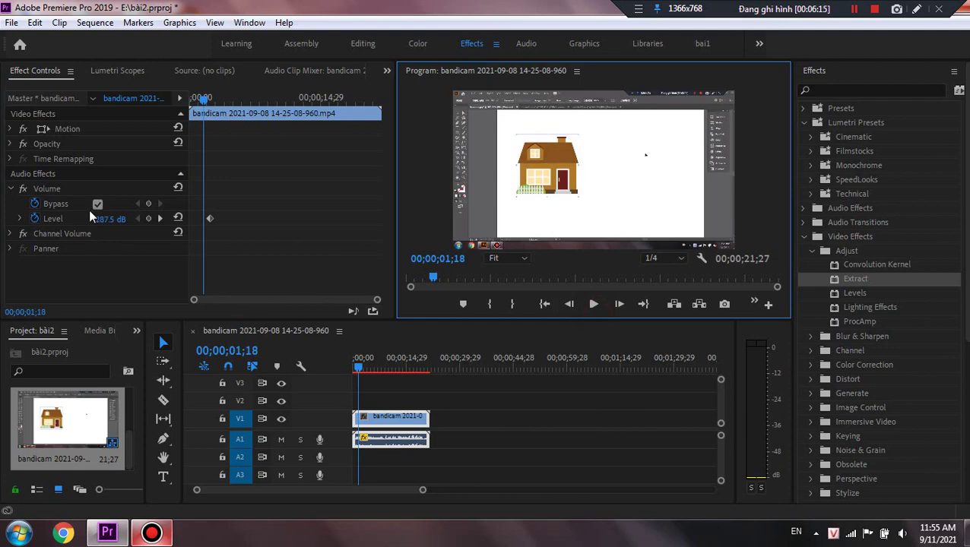
Step: Try a Bypass keyframe with Volume Bypass off at 00;00;01;18 and delete that keyframe
click(36, 204)
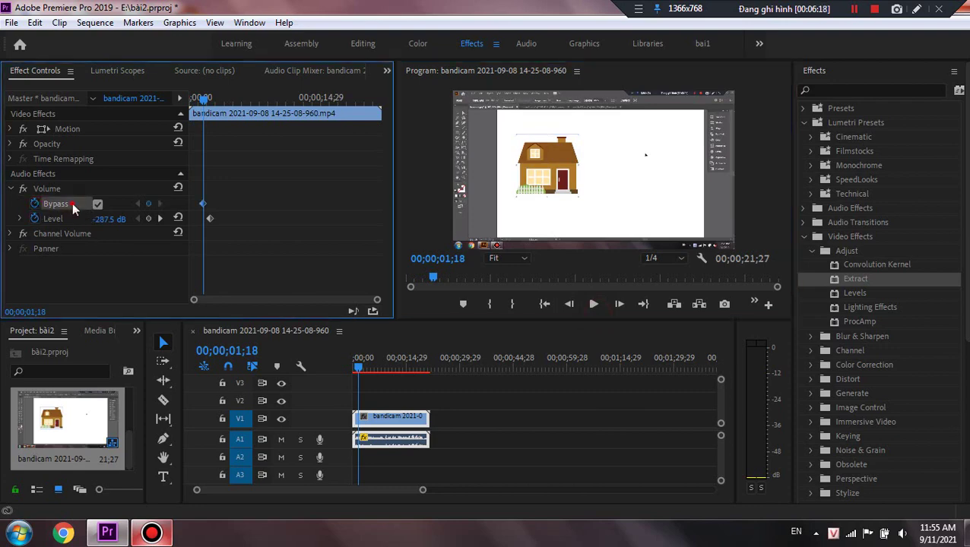
click(96, 204)
drag(209, 218, 204, 217)
right_click(202, 205)
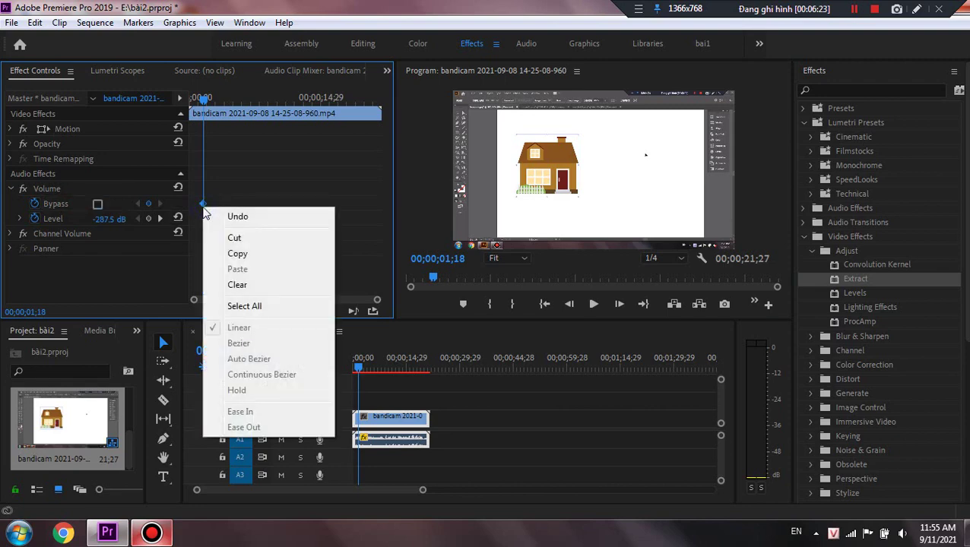
click(243, 195)
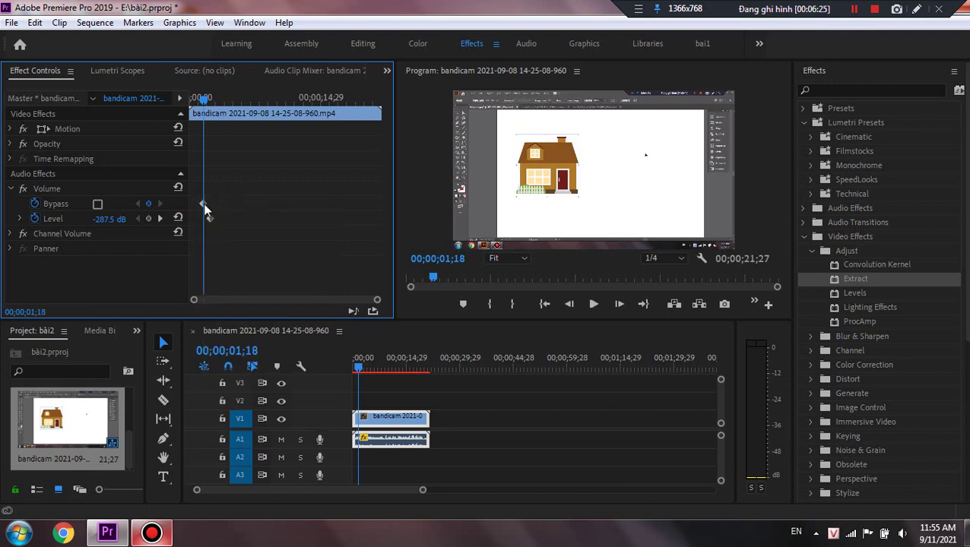
key(Delete)
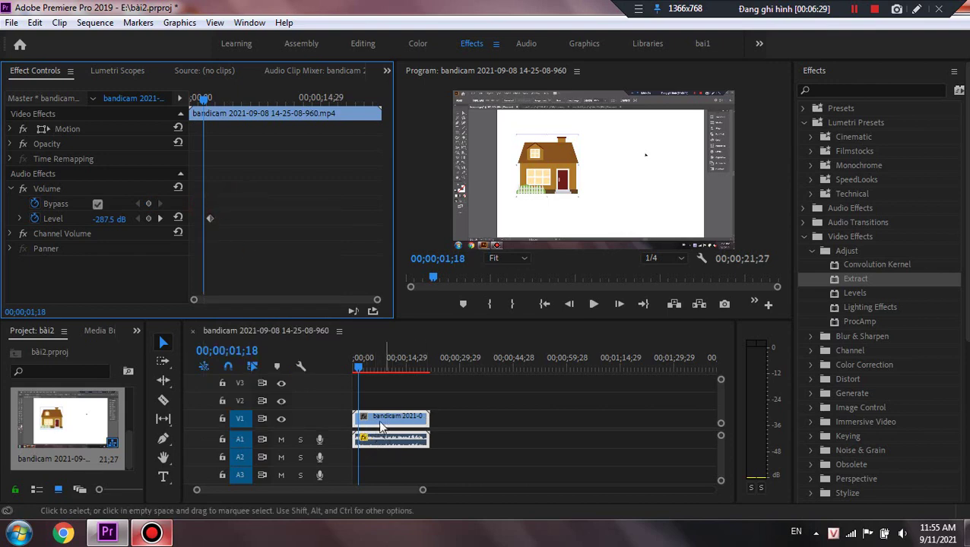
Step: Unlink the clip's audio from its video and select only the audio clip on A1
right_click(374, 448)
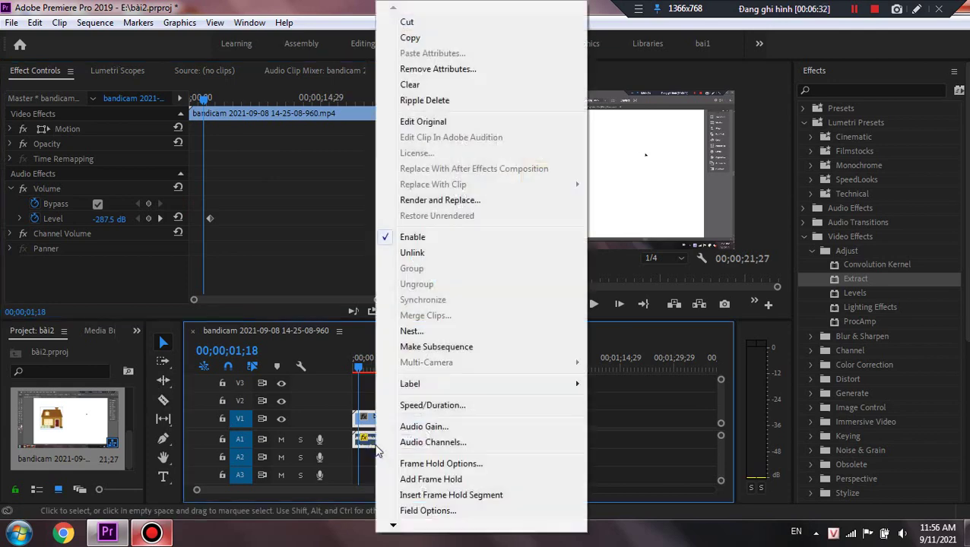
click(438, 253)
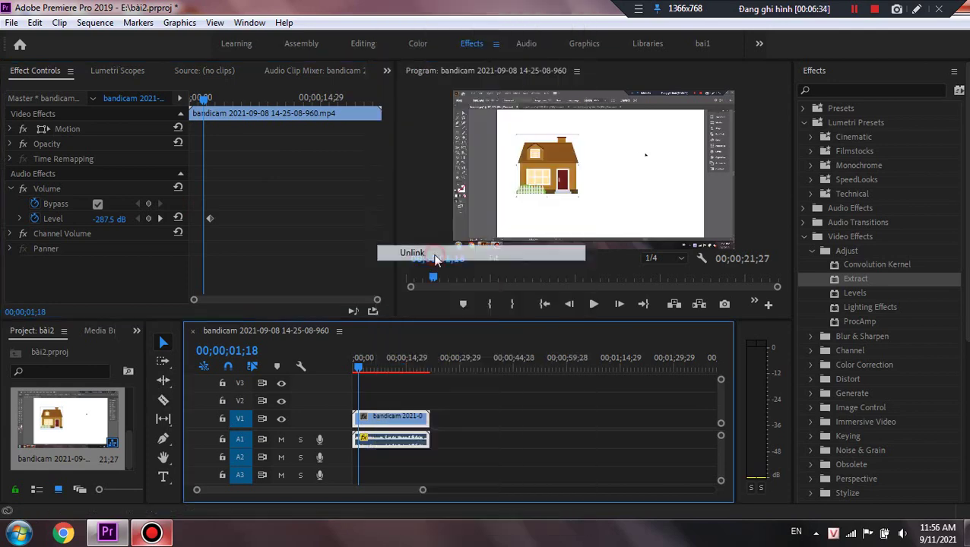
click(392, 424)
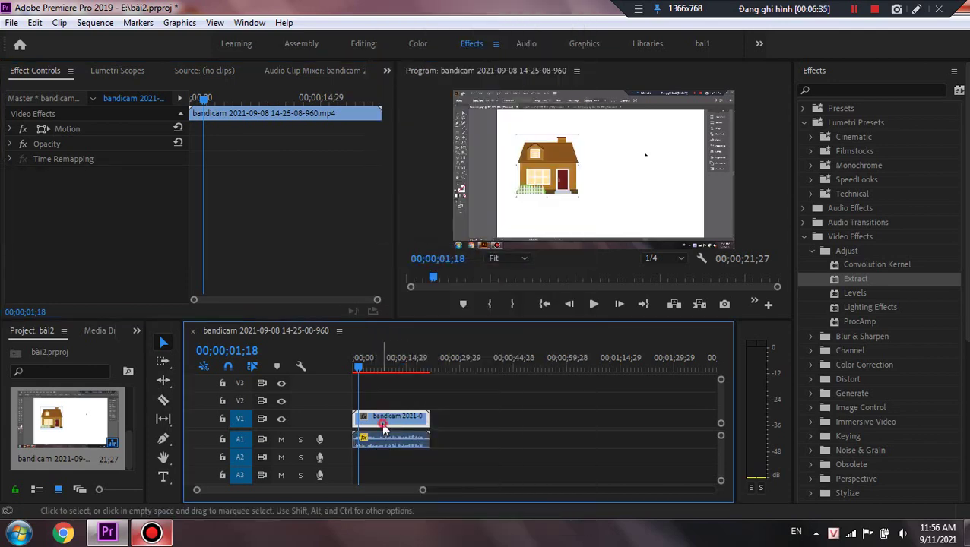
right_click(382, 440)
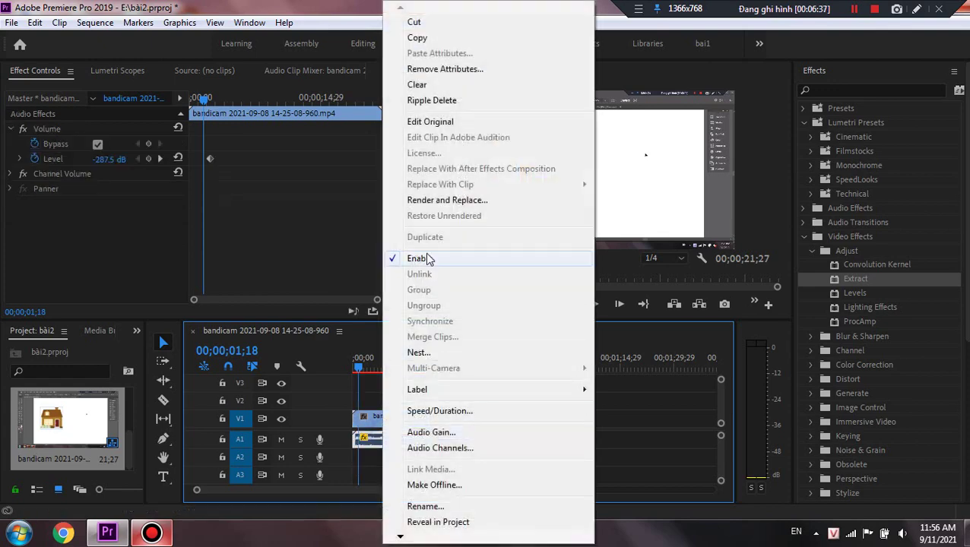
click(427, 259)
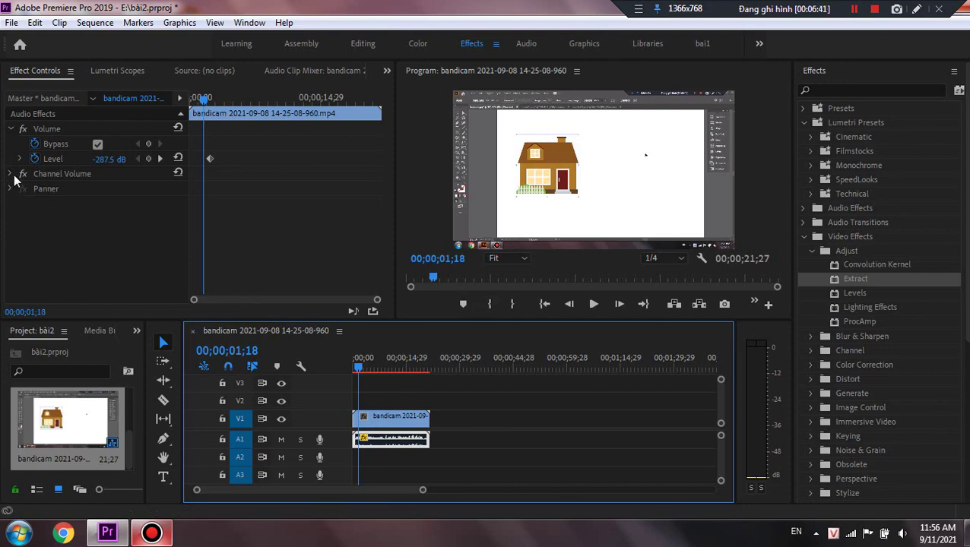
click(114, 152)
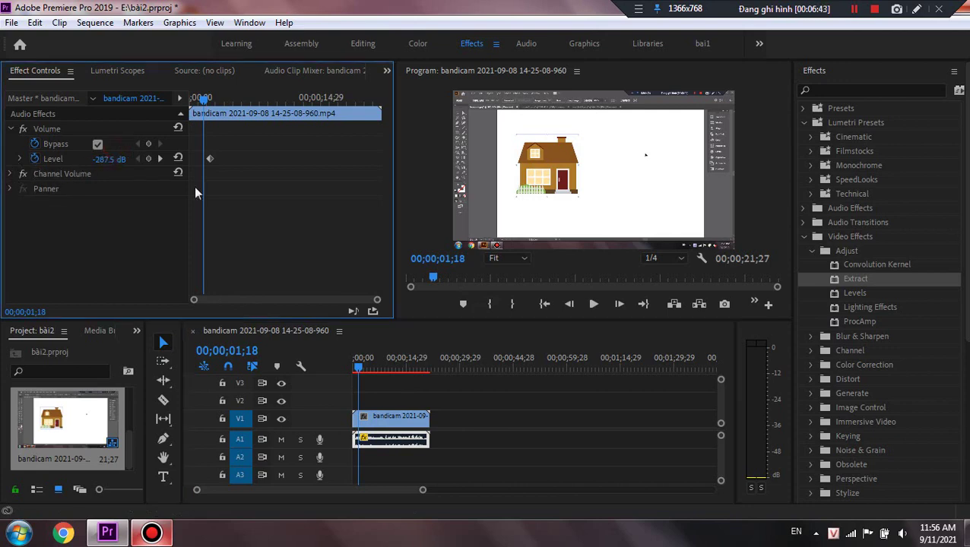
click(552, 448)
click(388, 438)
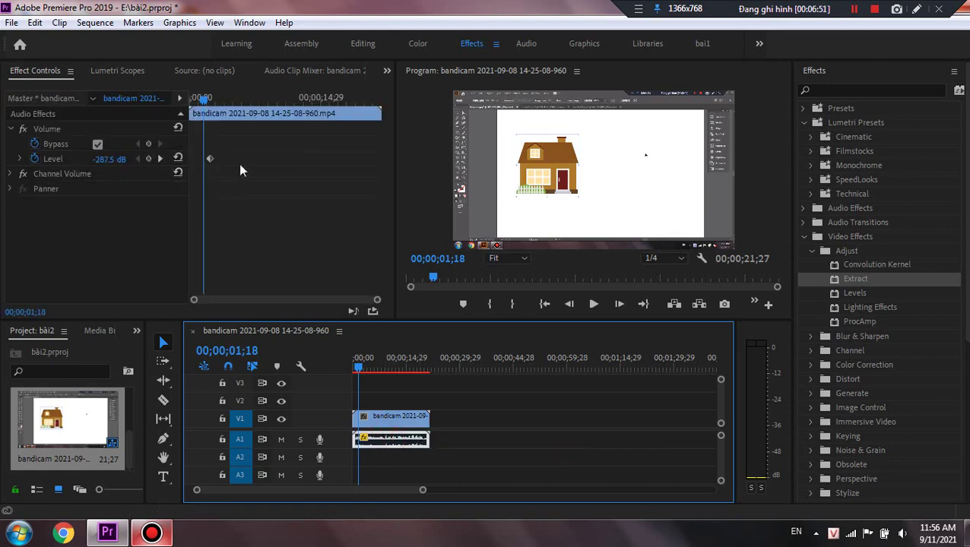
Step: Delete the remaining Level keyframe, reset the Level parameter, and expand Channel Volume in place of Volume
click(210, 159)
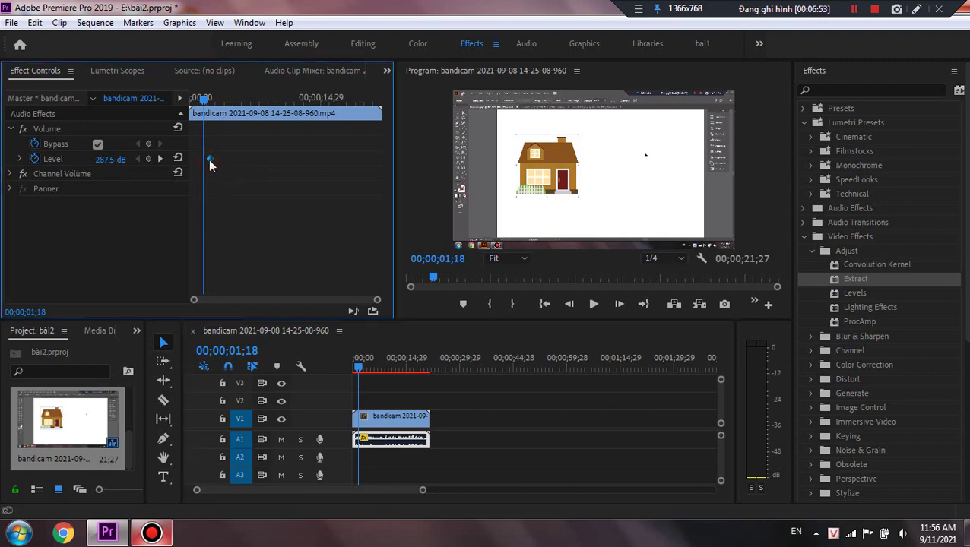
key(Delete)
click(178, 159)
click(12, 131)
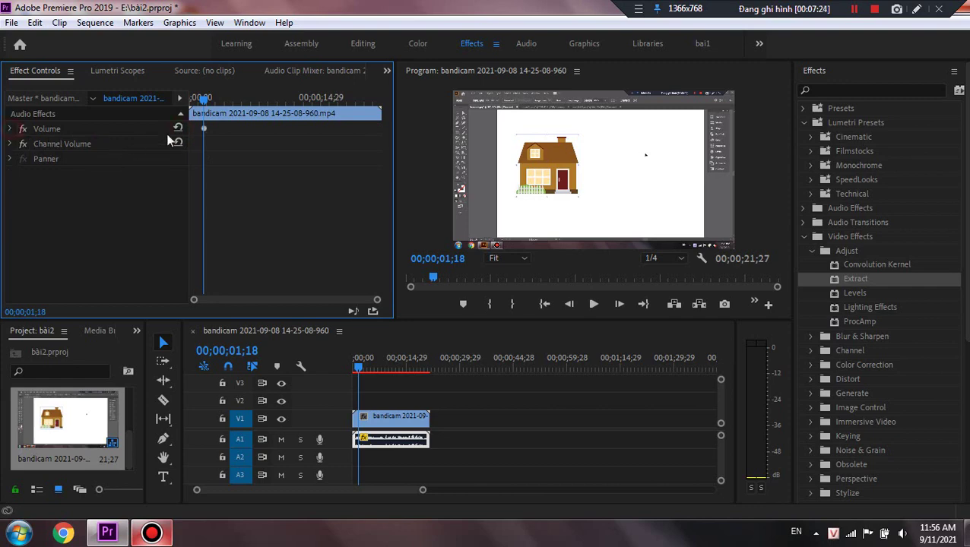
click(10, 145)
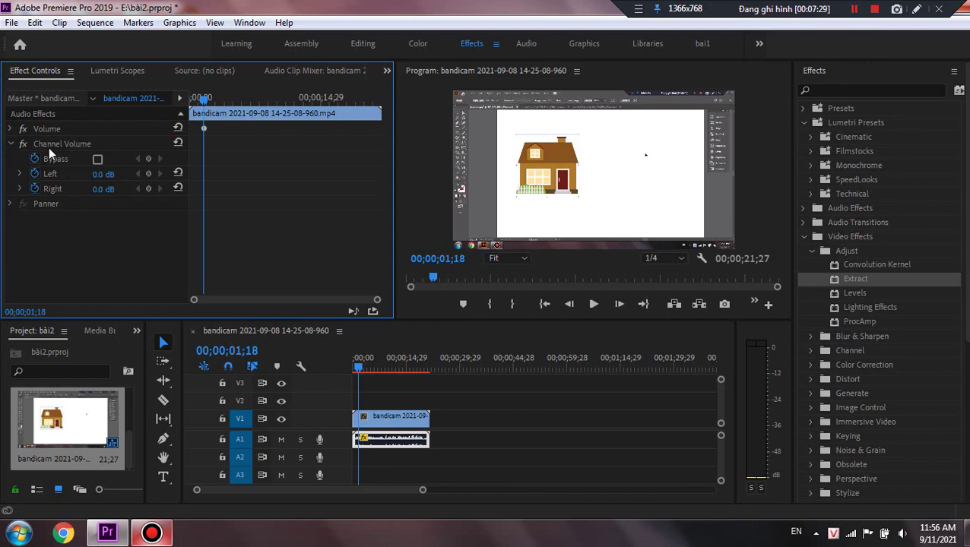
click(376, 444)
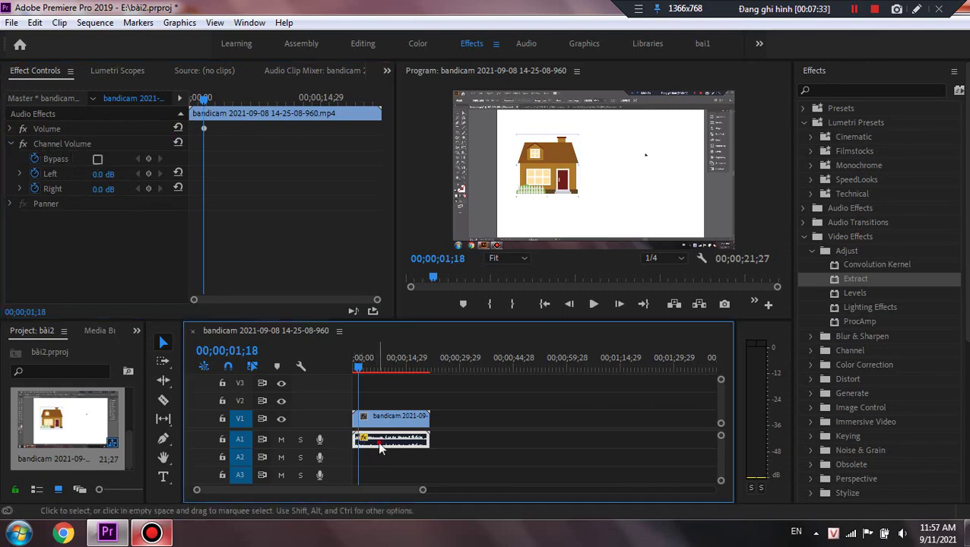
click(106, 426)
key(Delete)
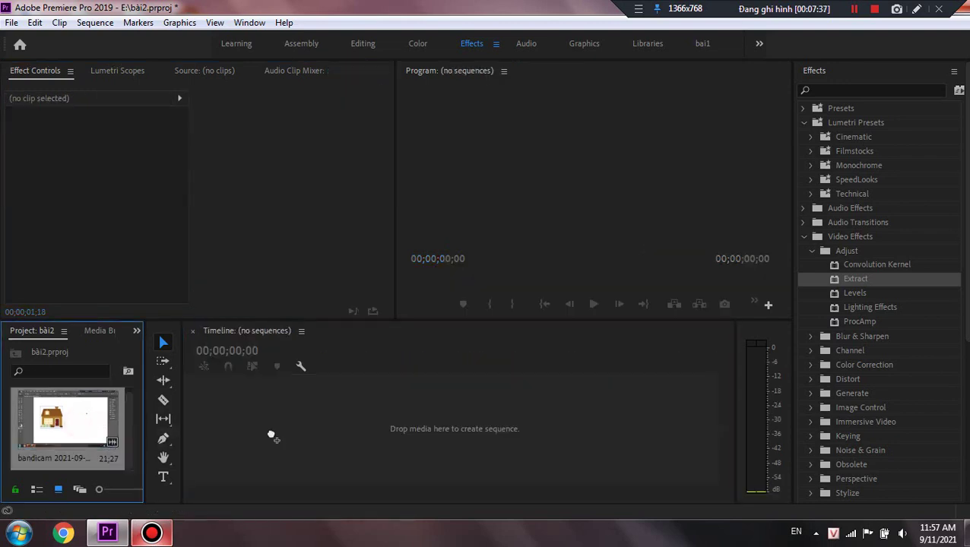
drag(271, 436, 271, 437)
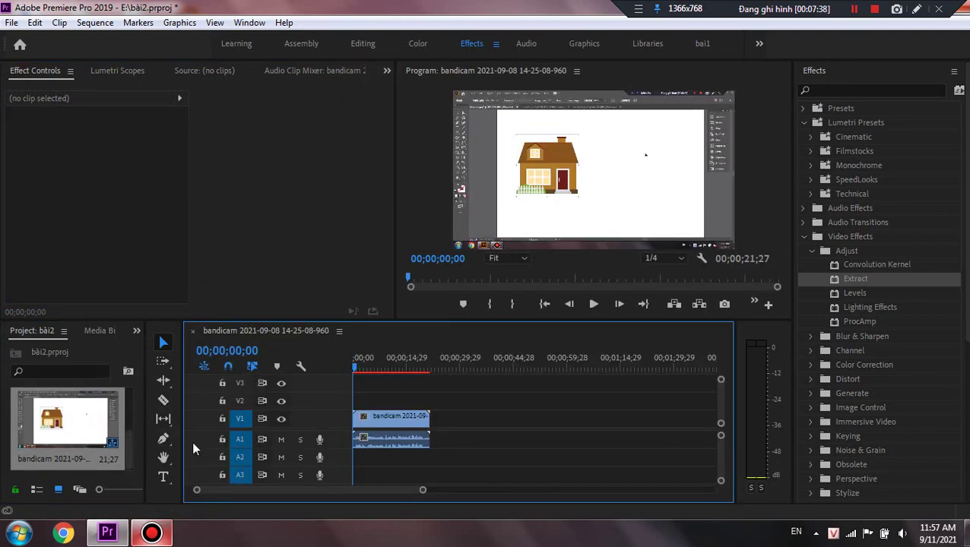
Step: Select the clip in the new sequence and collapse its Volume effect so that Channel Volume stays expanded
click(389, 446)
click(11, 190)
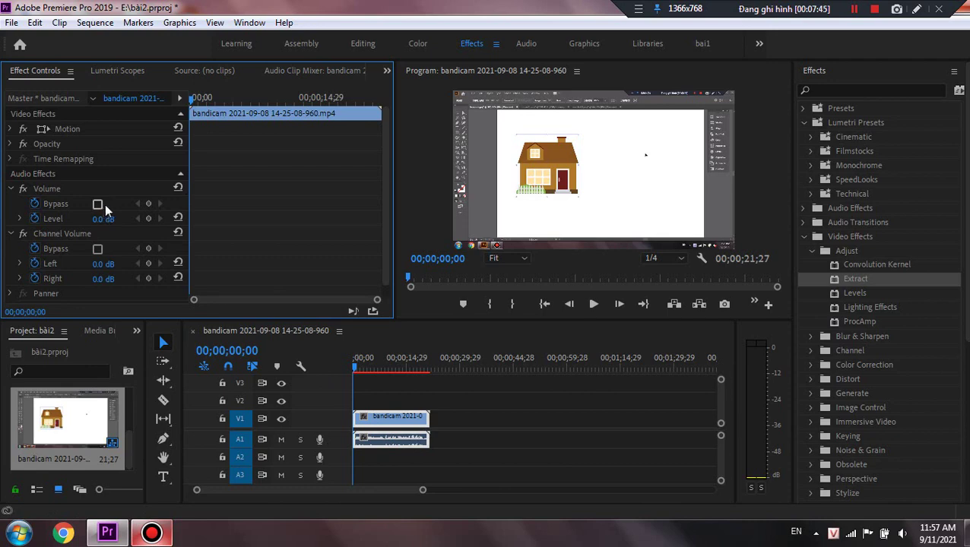
click(11, 189)
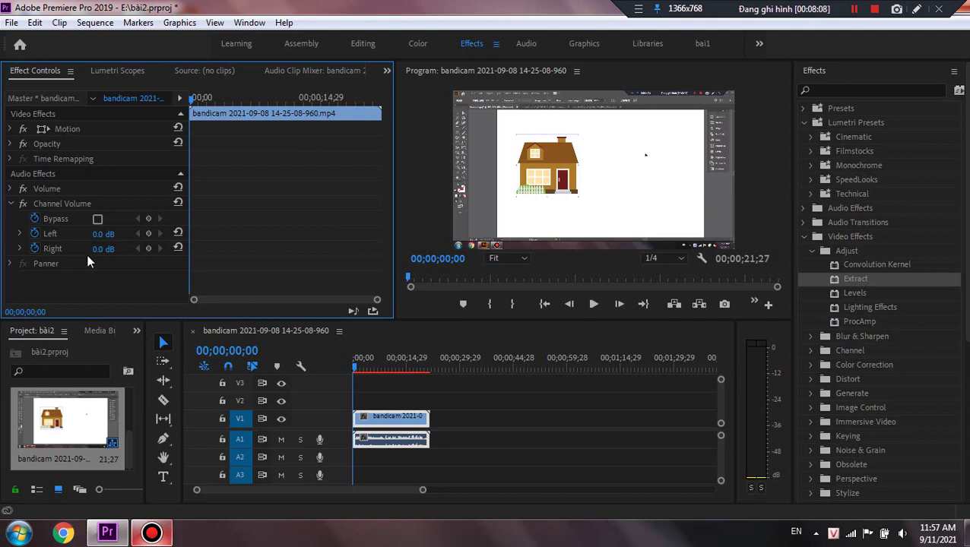
Step: Play the clip from 00;00;03;24 to hear both channels before changing the Channel Volume
click(195, 107)
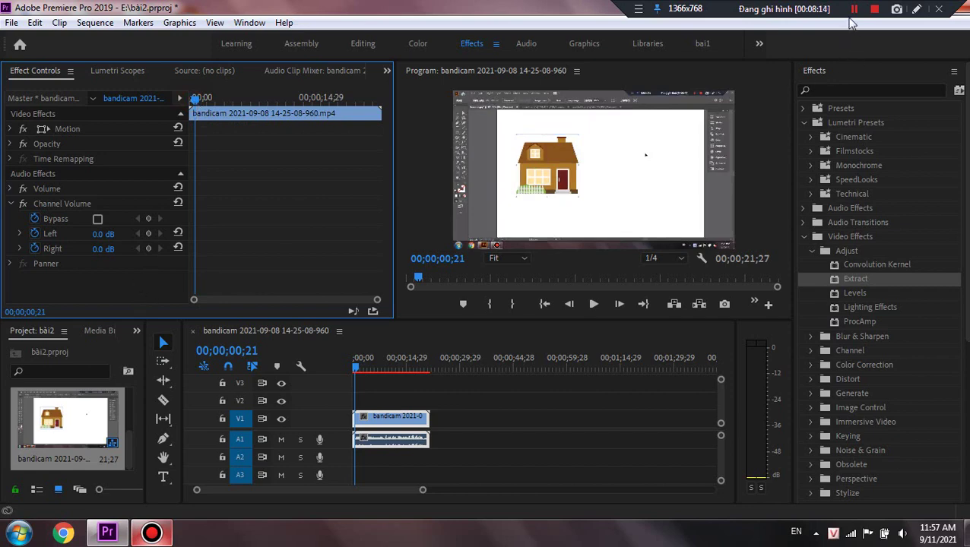
click(213, 103)
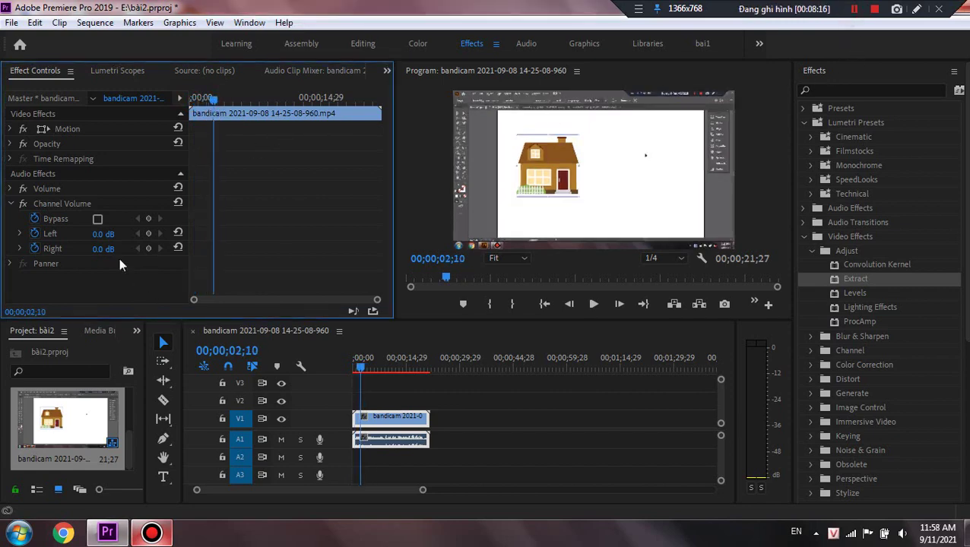
key(space)
drag(218, 106, 223, 103)
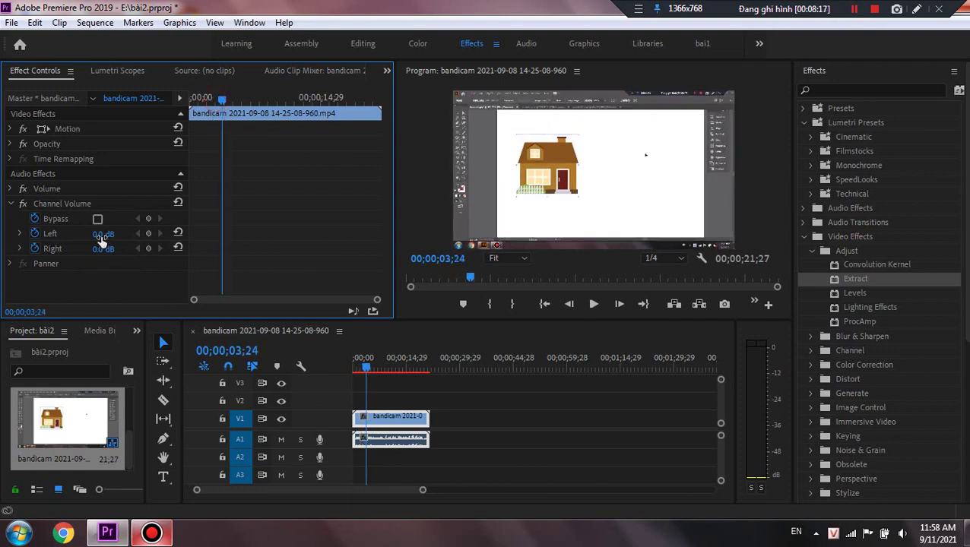
click(590, 305)
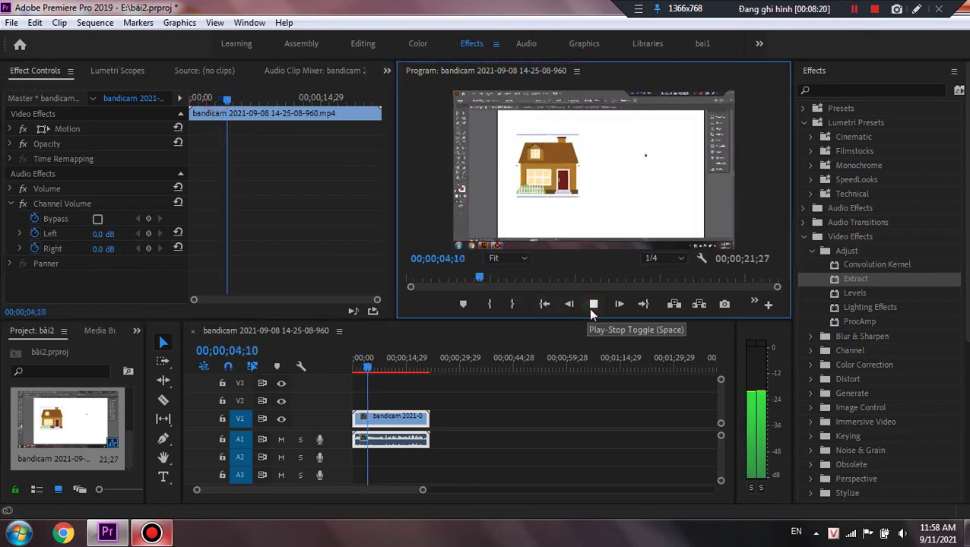
click(592, 306)
Step: Set the Channel Volume Left level to -287.5 dB at 00;00;04;14 and play the clip from just before that point
click(228, 101)
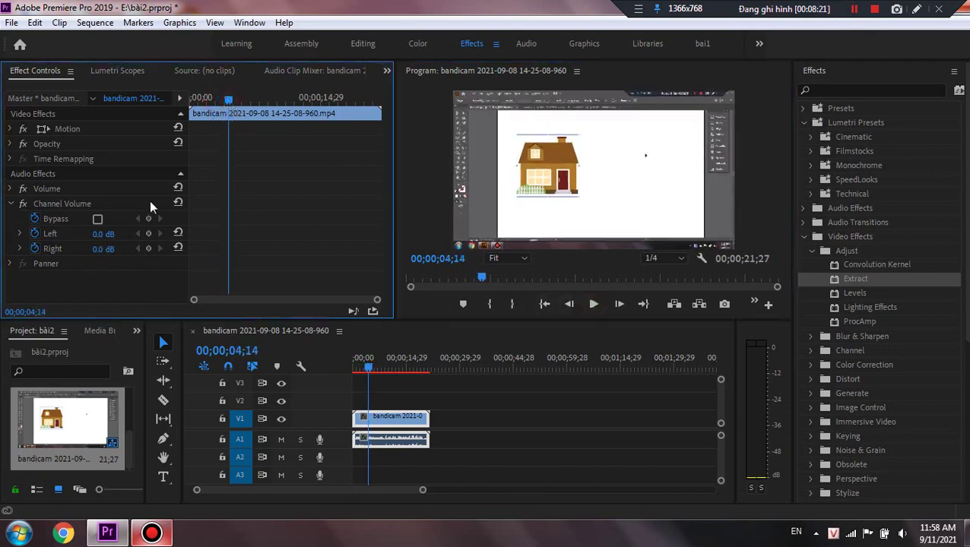
drag(107, 238, 115, 234)
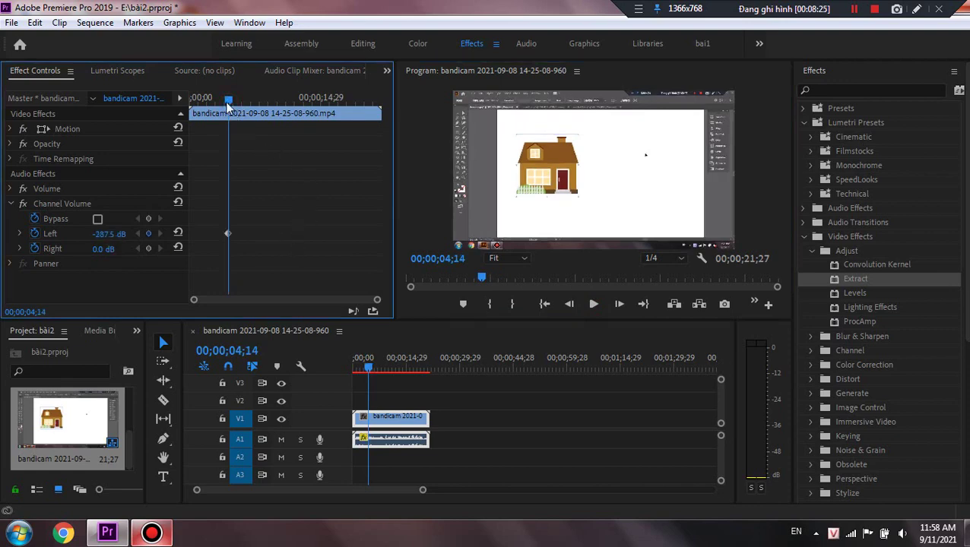
drag(228, 106, 224, 103)
click(588, 307)
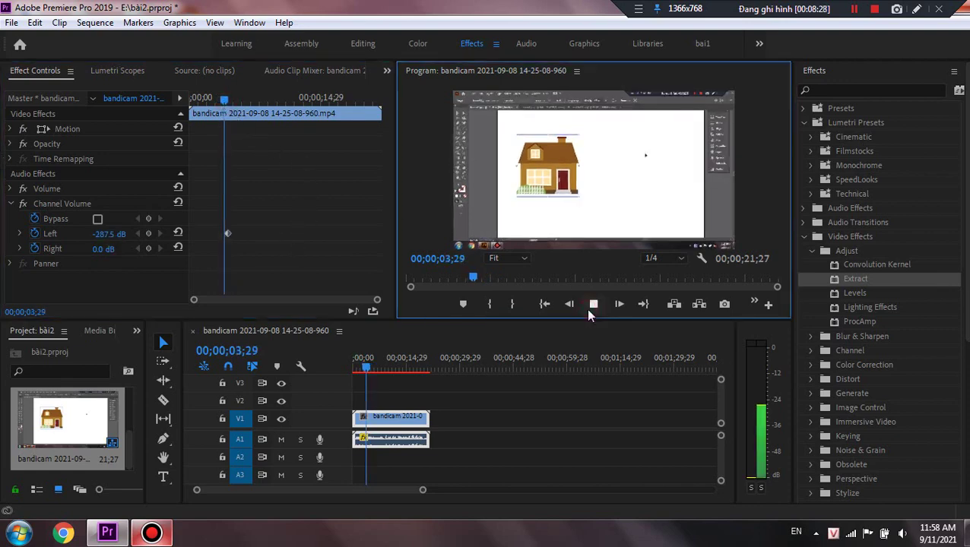
click(592, 305)
click(210, 99)
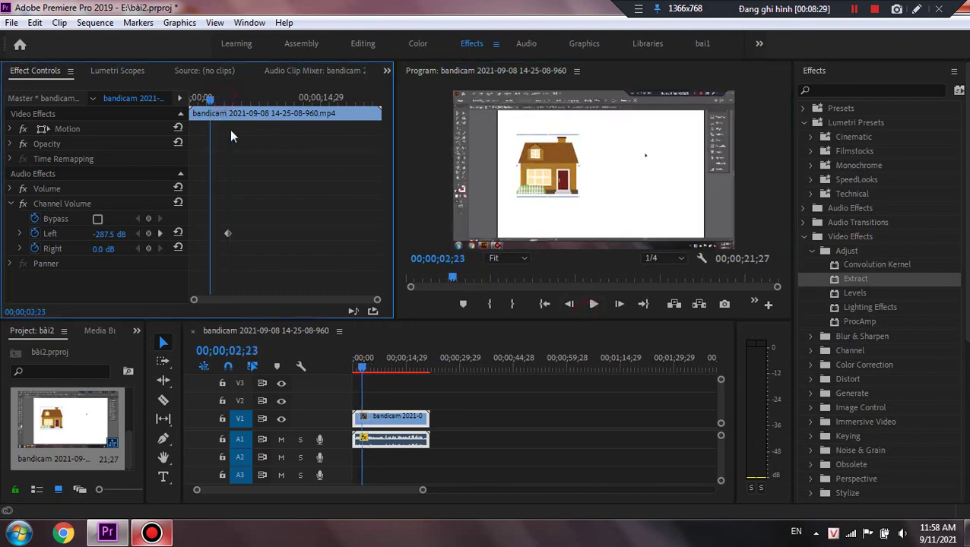
Step: Play the clip from 00;00;02;23 through the Left level keyframe, then delete that keyframe
click(593, 305)
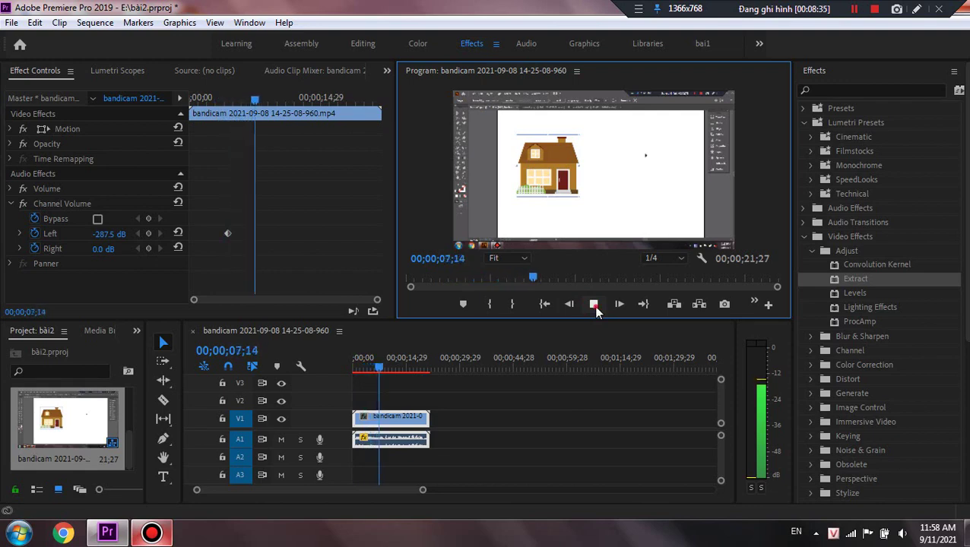
click(594, 305)
click(227, 233)
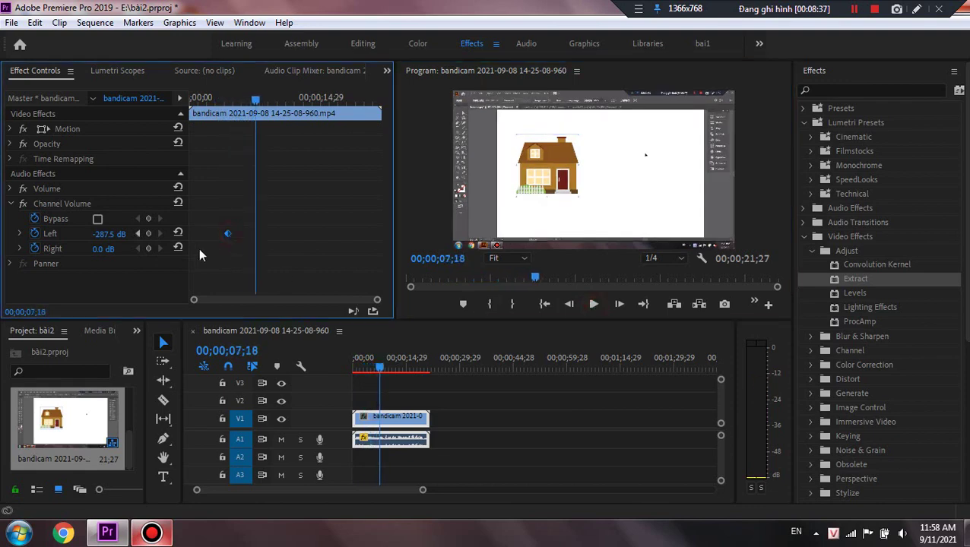
key(Delete)
Step: Set the Channel Volume Right level to -287.5 dB at 00;00;07;18 and play the clip from there
drag(120, 251, 68, 252)
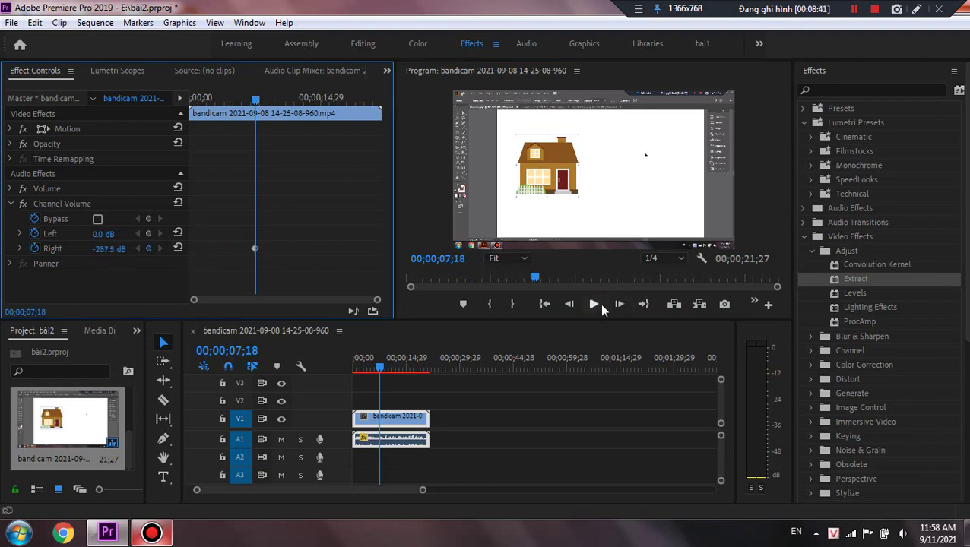
click(594, 304)
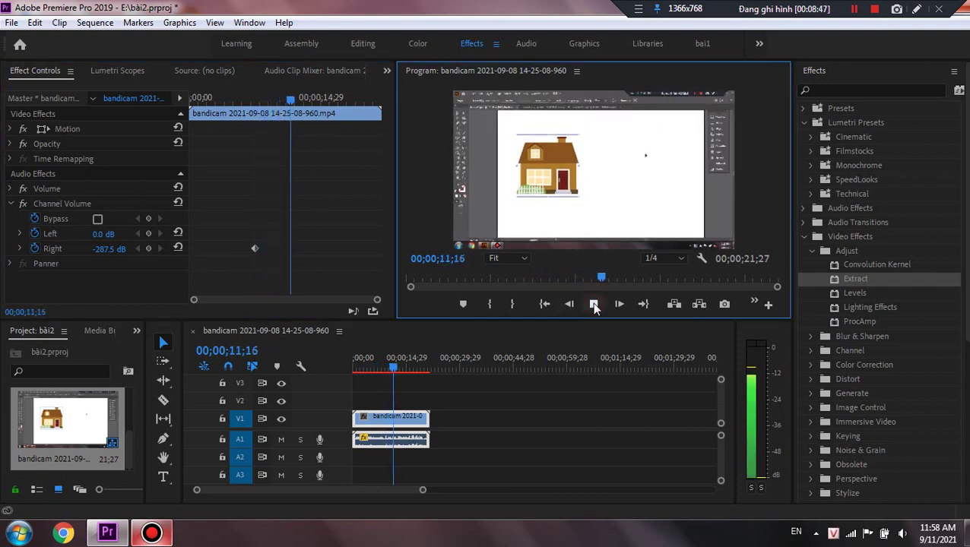
click(593, 304)
Step: Set the Channel Volume Left level to -287.5 dB at 00;00;11;11 and play the clip with both channels lowered
drag(303, 103, 288, 101)
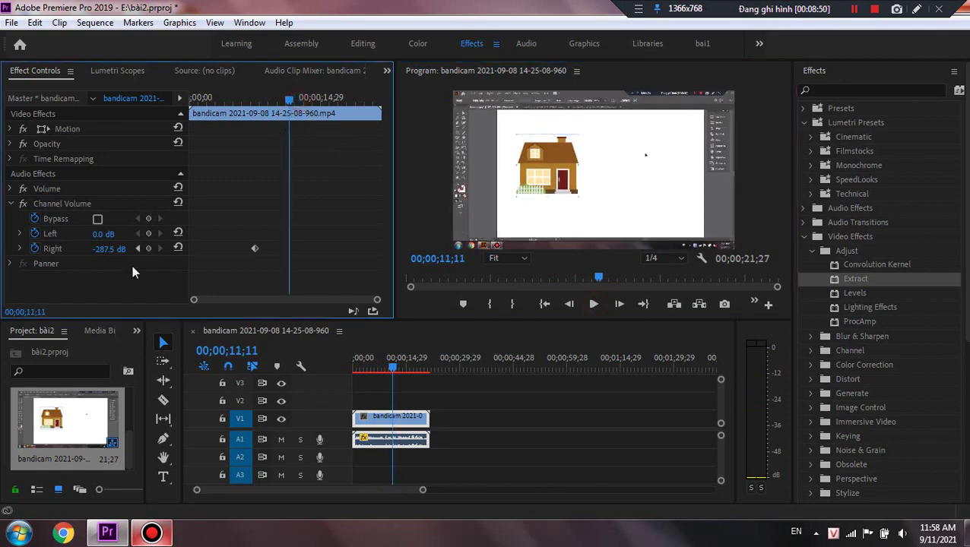
drag(109, 237, 76, 238)
click(594, 304)
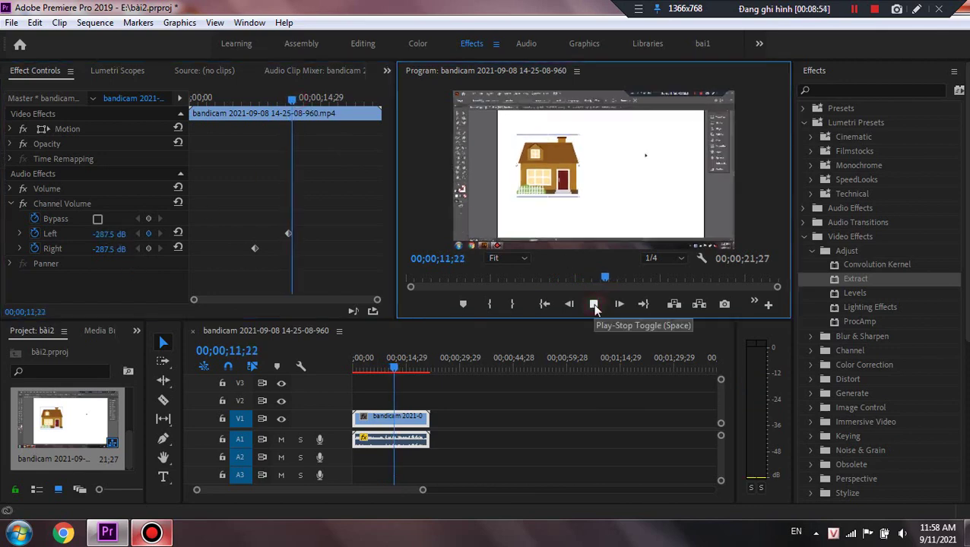
click(593, 304)
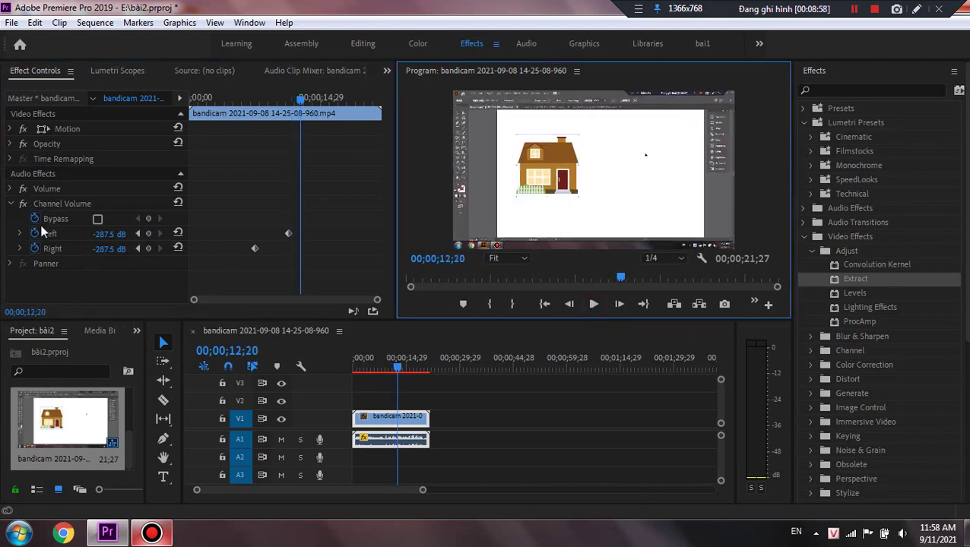
Step: Expand the Volume effect and delete the Left level keyframe at 00;00;11;11
click(12, 190)
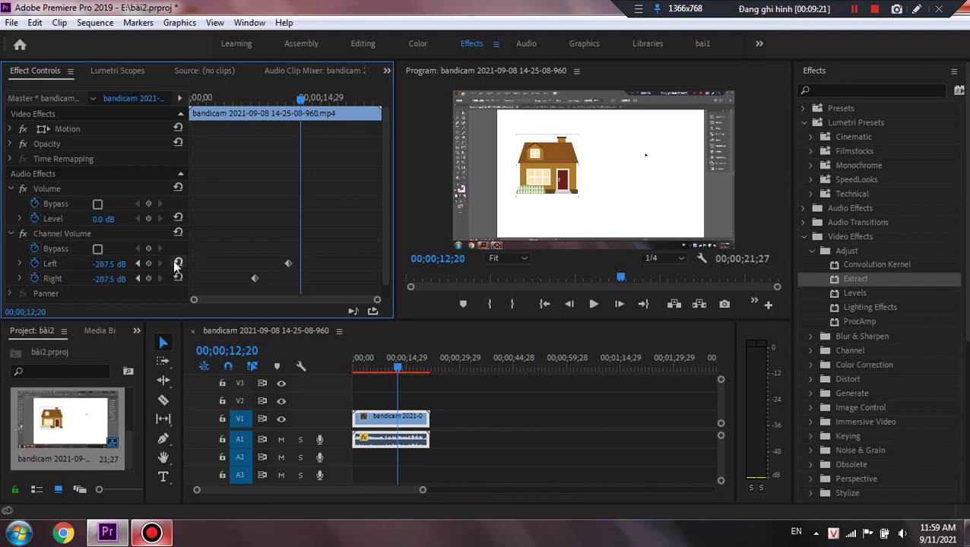
scroll(168, 242, down, 1)
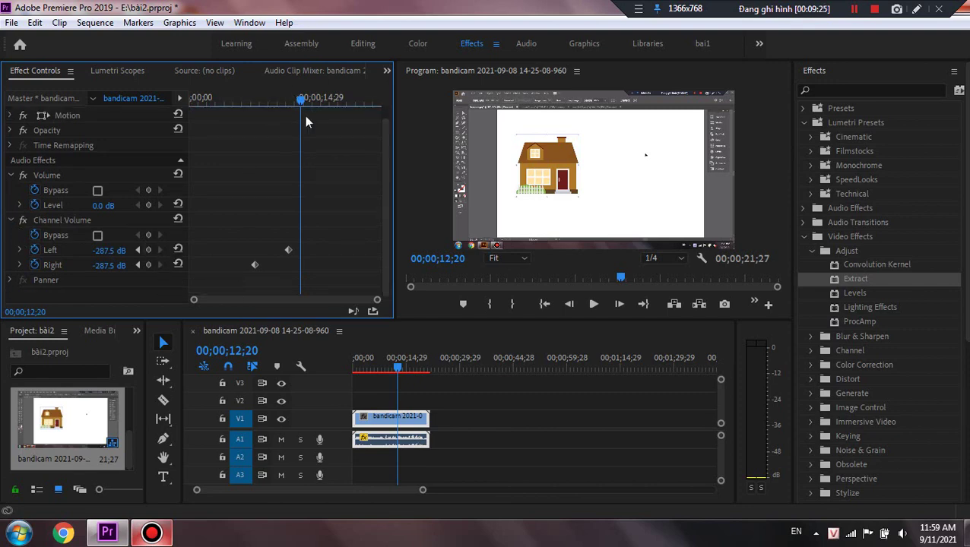
drag(298, 102, 274, 114)
click(289, 250)
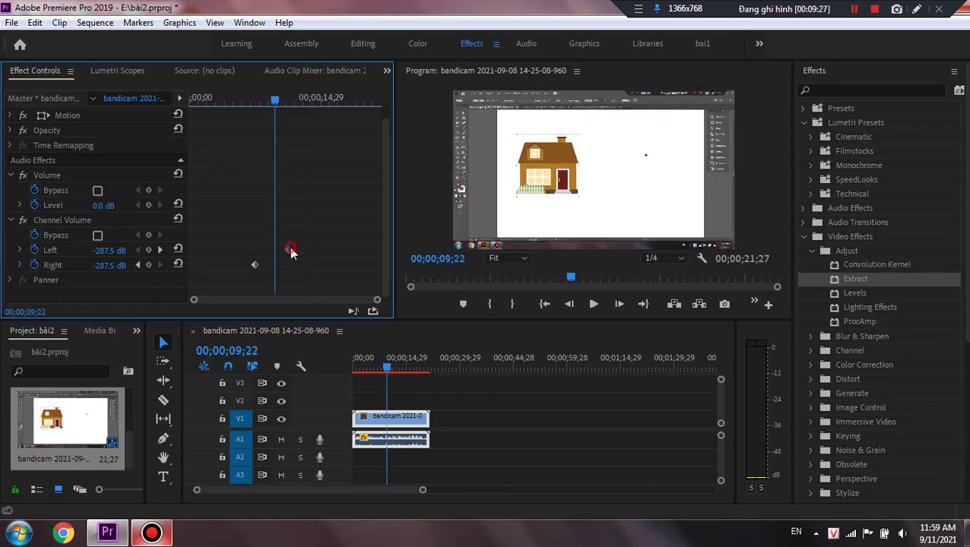
key(Delete)
Step: Play the clip from well before the remaining Right level keyframe to hear its effect
drag(272, 99, 217, 99)
click(593, 304)
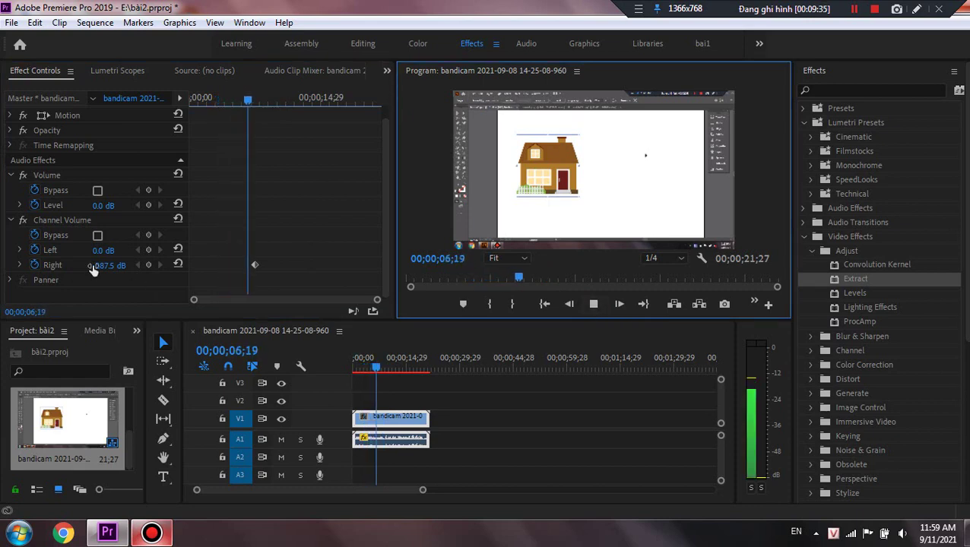
click(592, 305)
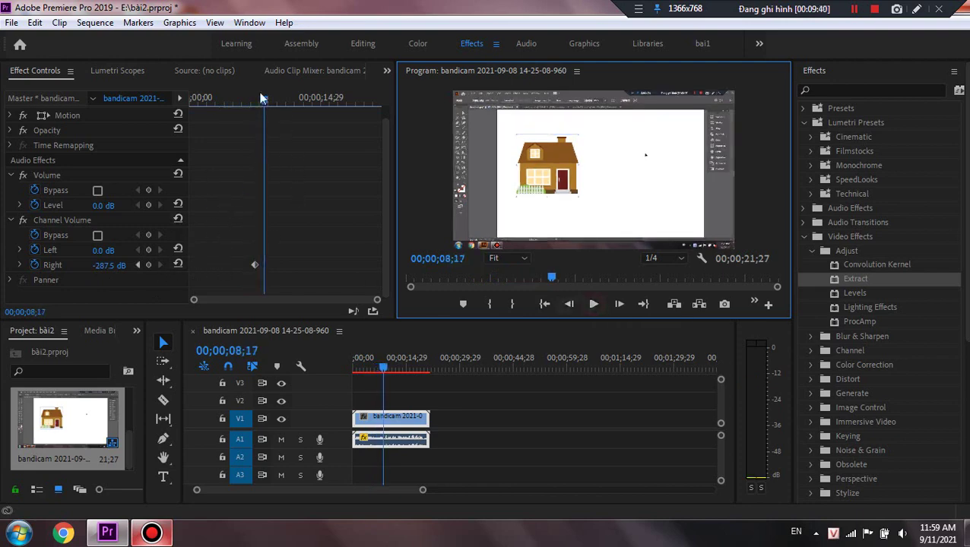
Step: Set the Right level to 1.6 dB at 00;00;08;17, shift that keyframe later in the clip and play across both Right keyframes
drag(111, 265, 163, 265)
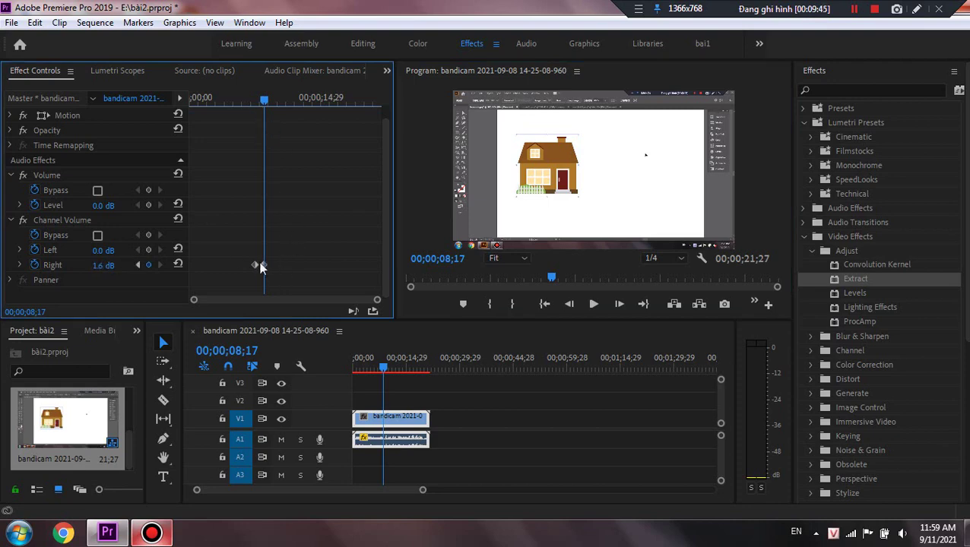
drag(264, 266, 278, 266)
drag(259, 104, 245, 114)
click(597, 306)
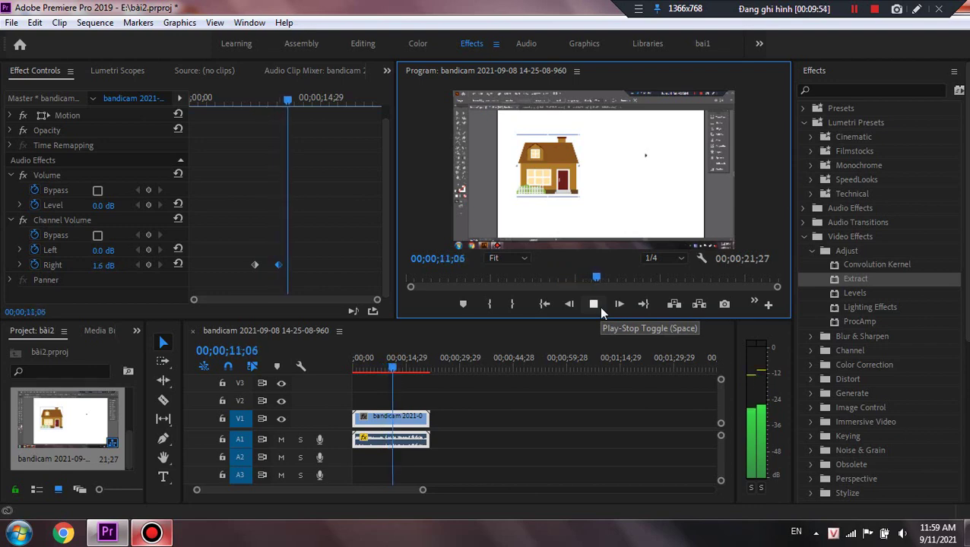
click(599, 307)
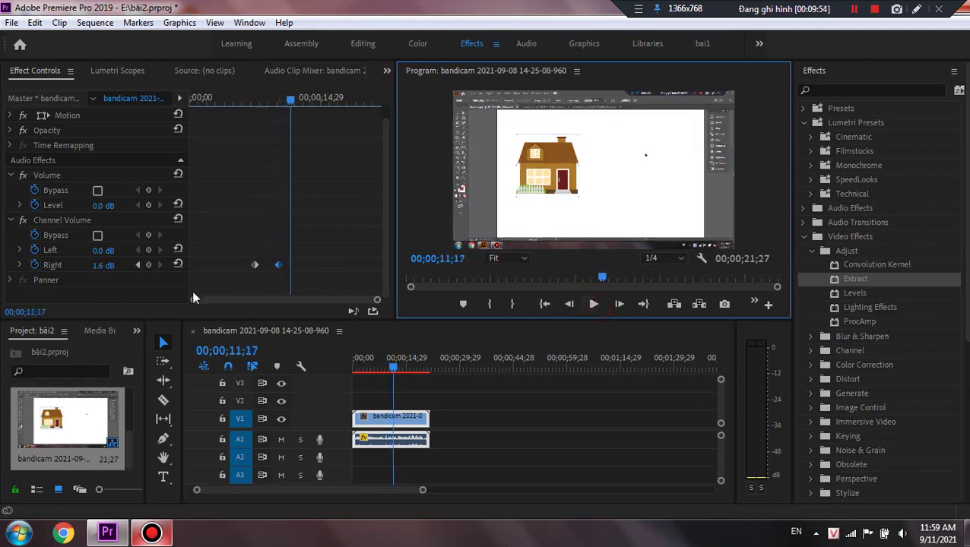
Step: Replace the second Right level keyframe with one of 6.0 dB at 00;00;11;05 and play the clip across both keyframes
click(279, 265)
key(Delete)
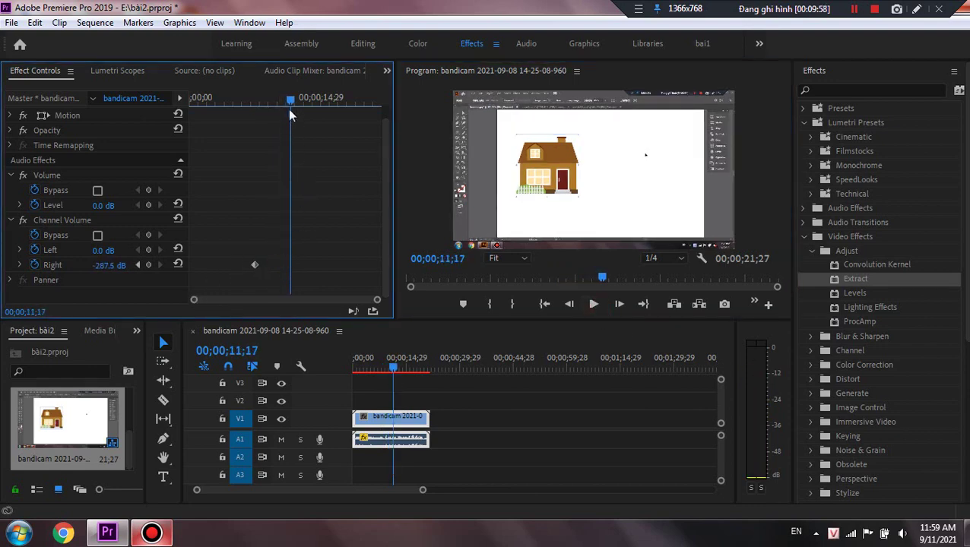
drag(288, 103, 286, 103)
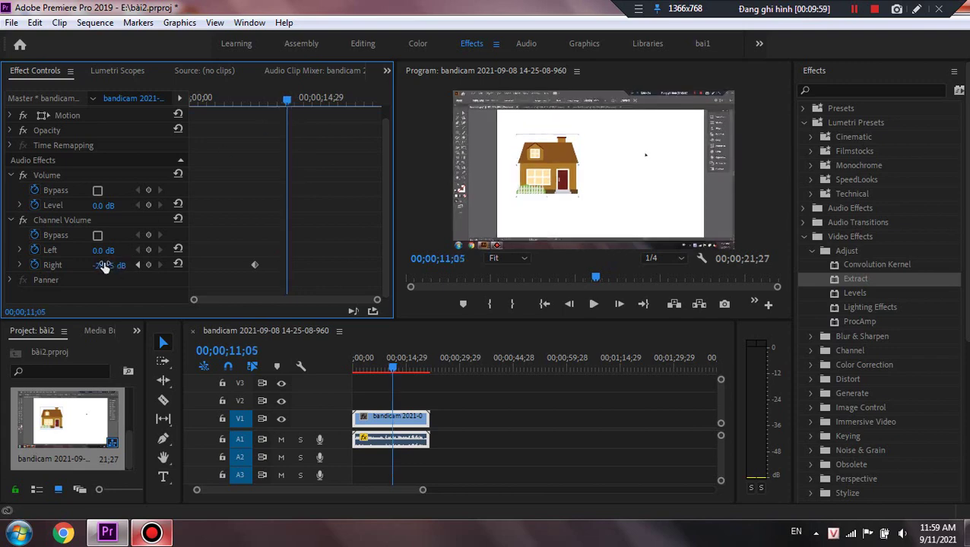
drag(104, 264, 160, 264)
drag(286, 103, 245, 120)
click(598, 305)
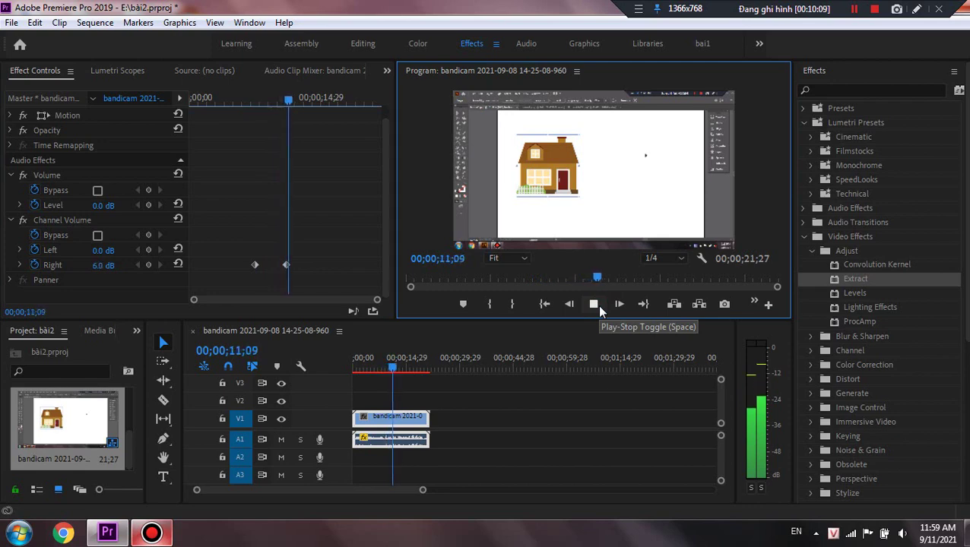
click(597, 305)
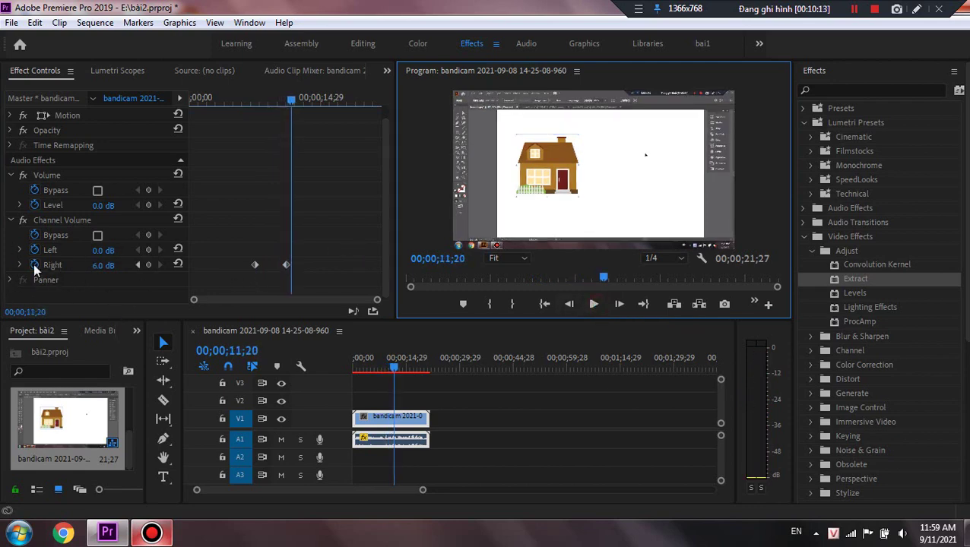
Step: Turn on Bypass for Channel Volume between the two Right level keyframes and play the clip through that point
click(255, 265)
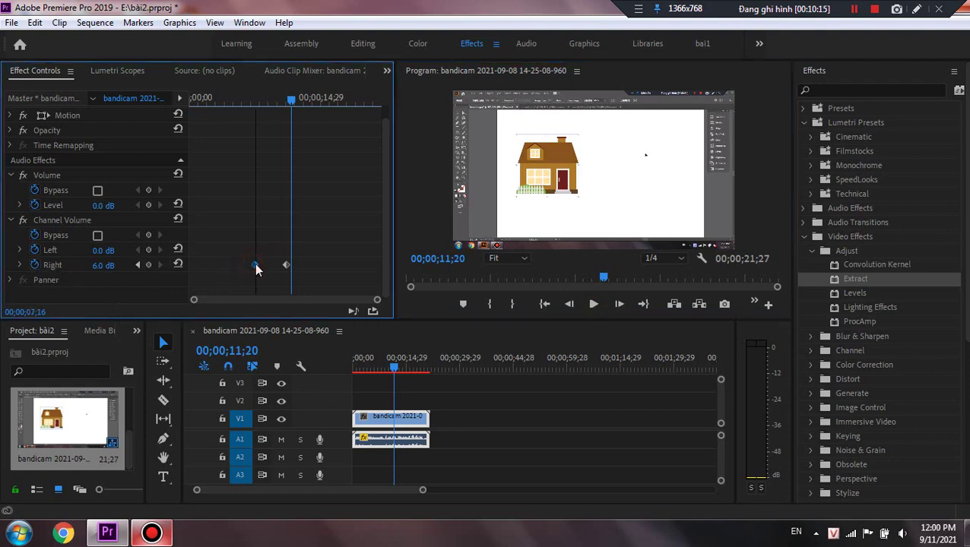
drag(303, 99, 247, 106)
click(105, 237)
click(595, 310)
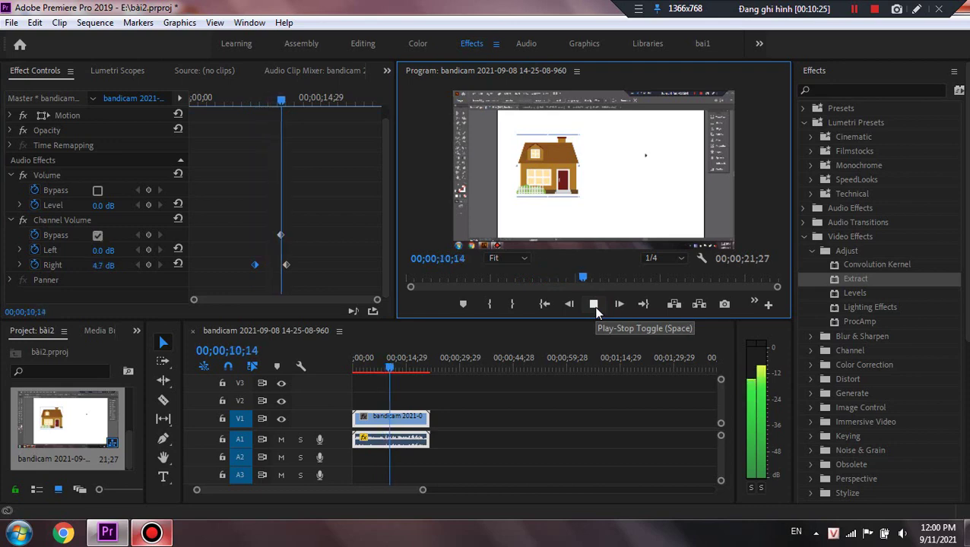
click(593, 305)
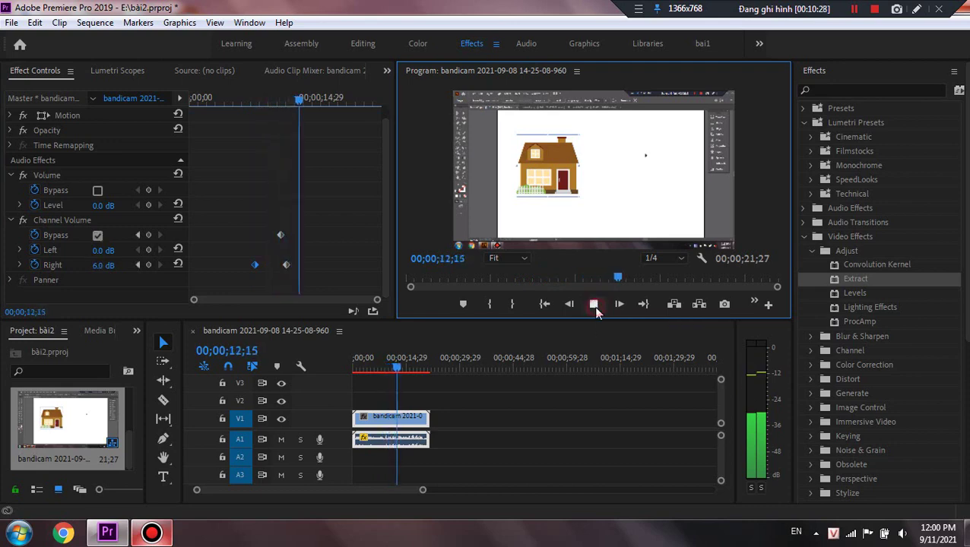
Step: Shift the second Right level keyframe past the Bypass keyframe and return the playhead to 00;00;08;17
drag(282, 266, 330, 266)
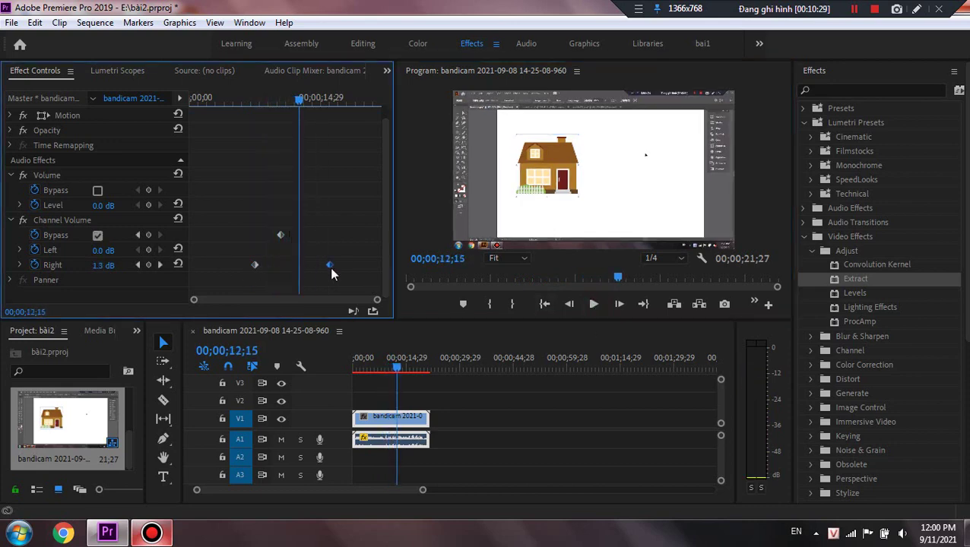
click(280, 235)
drag(299, 100, 264, 103)
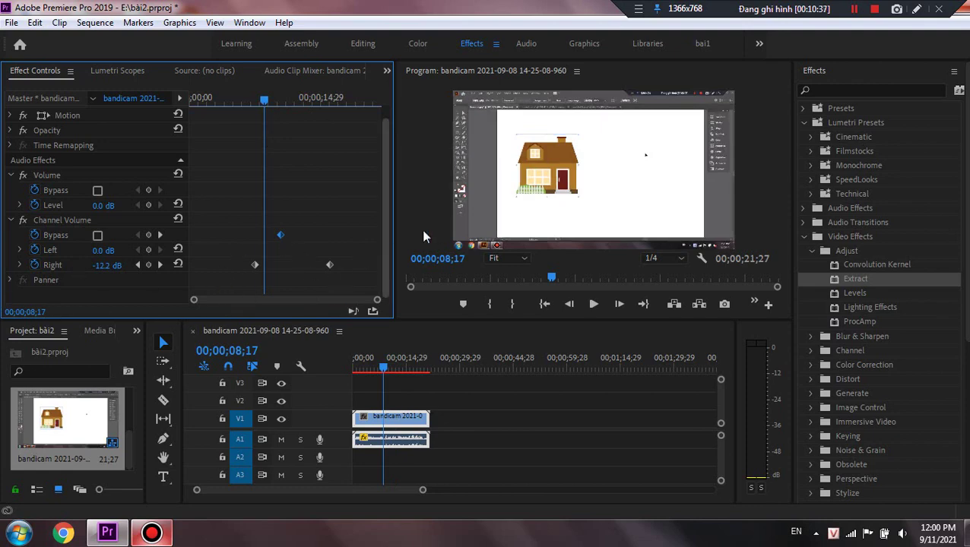
Step: Delete the Channel Volume Bypass keyframe and all Right level keyframes
click(281, 235)
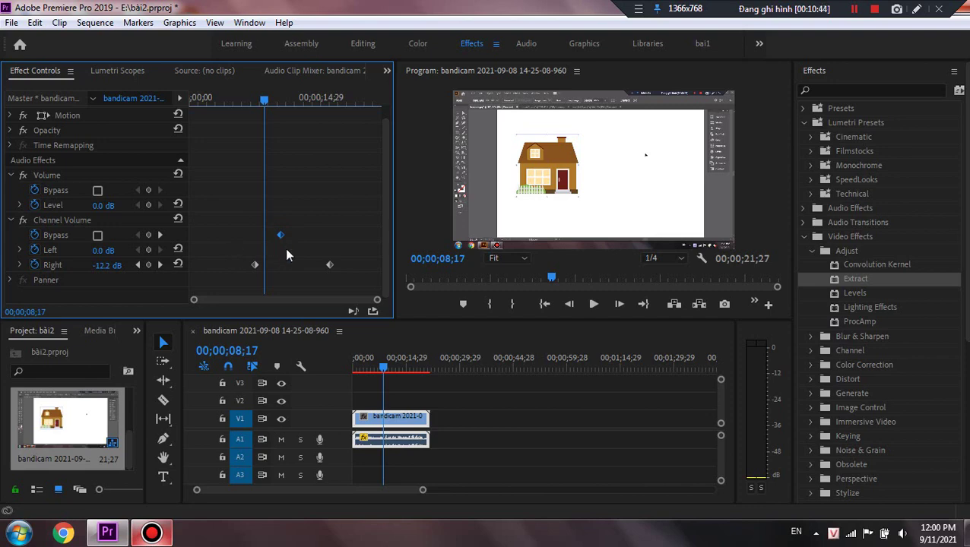
key(Delete)
key(Delete)
click(329, 265)
key(Delete)
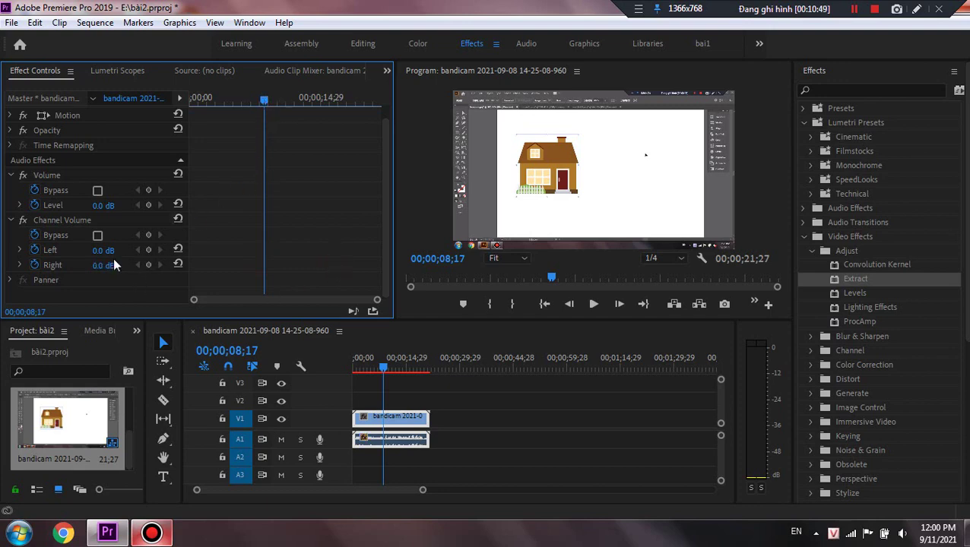
Step: Keyframe the Channel Volume Left level at -9.5 dB at 00;00;08;17 and the Right level at 4.7 dB at 00;00;09;17
mouse_move(104, 250)
mouse_down()
mouse_move(68, 250)
mouse_move(85, 250)
mouse_up()
drag(266, 106, 276, 108)
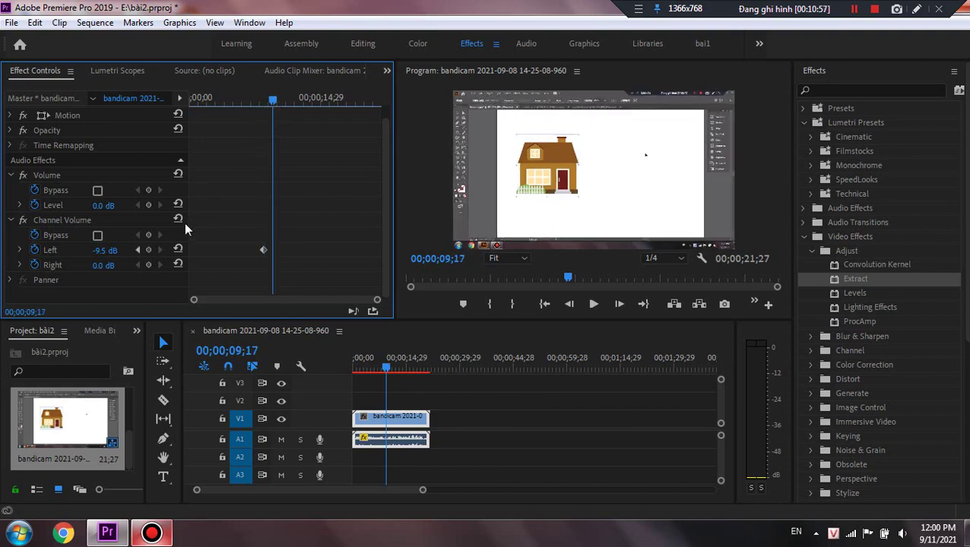
drag(103, 265, 122, 265)
Step: Add a Left level keyframe of 6.0 dB at 00;00;10;28 and a Right level keyframe of -2.5 dB at 00;00;12;21
drag(277, 104, 285, 104)
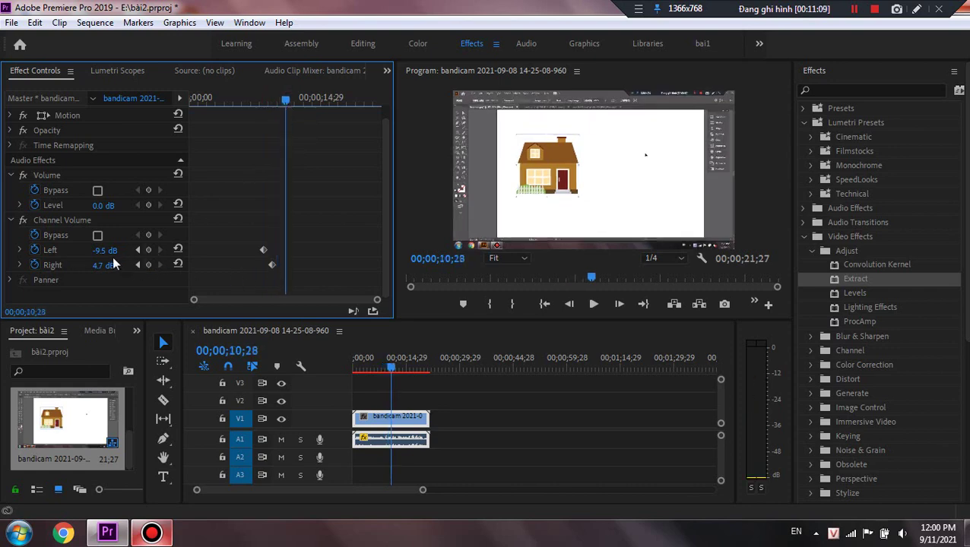
drag(104, 250, 288, 201)
drag(288, 103, 302, 114)
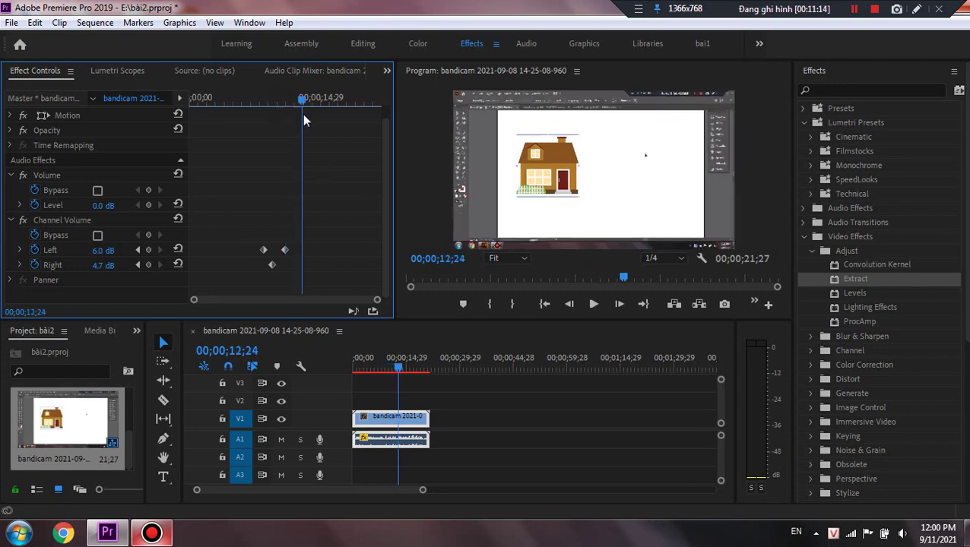
drag(103, 265, 53, 265)
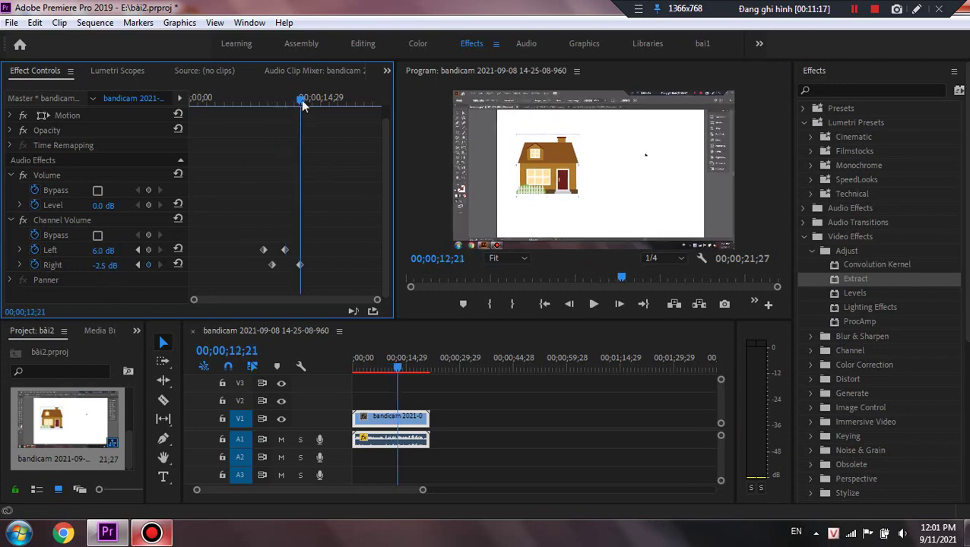
Step: Play the clip from 00;00;07;24 to hear the changing left and right levels
click(257, 100)
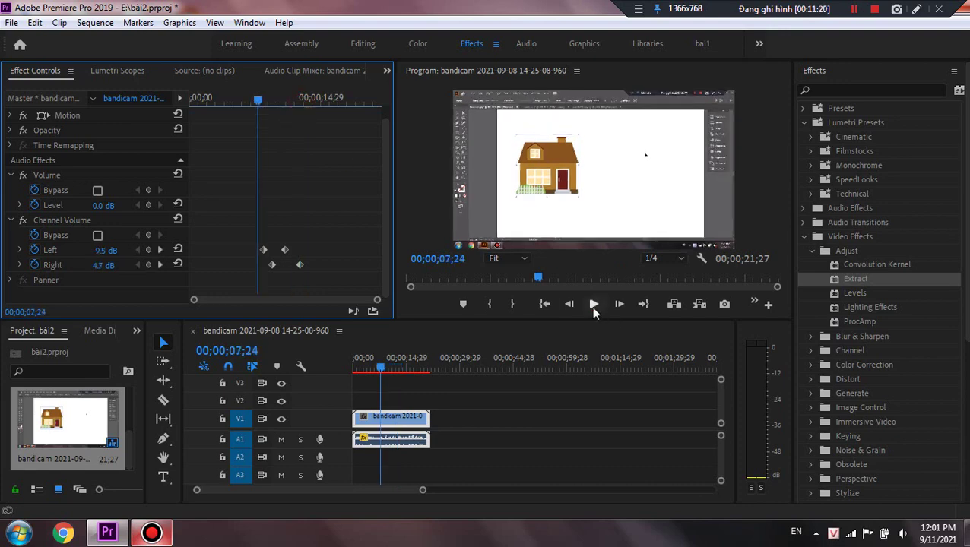
click(593, 304)
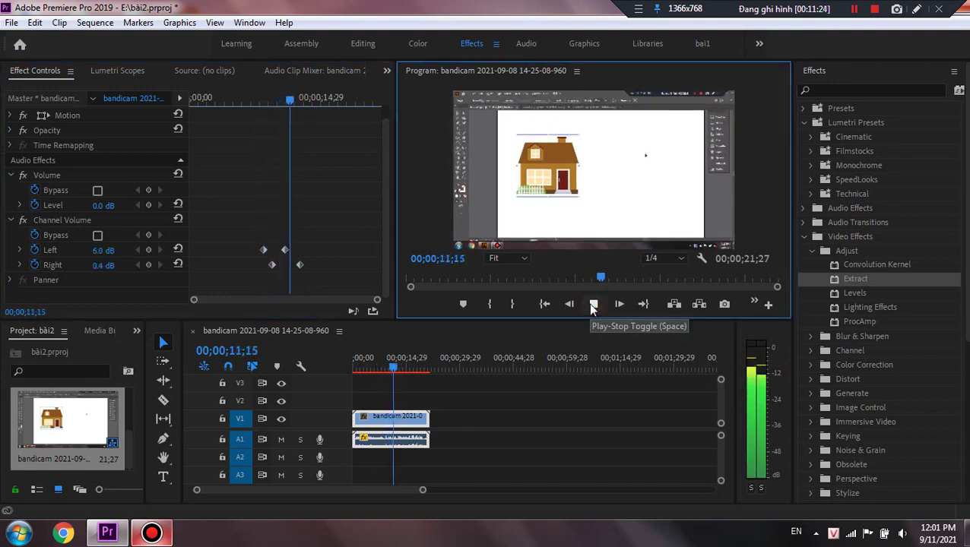
click(593, 304)
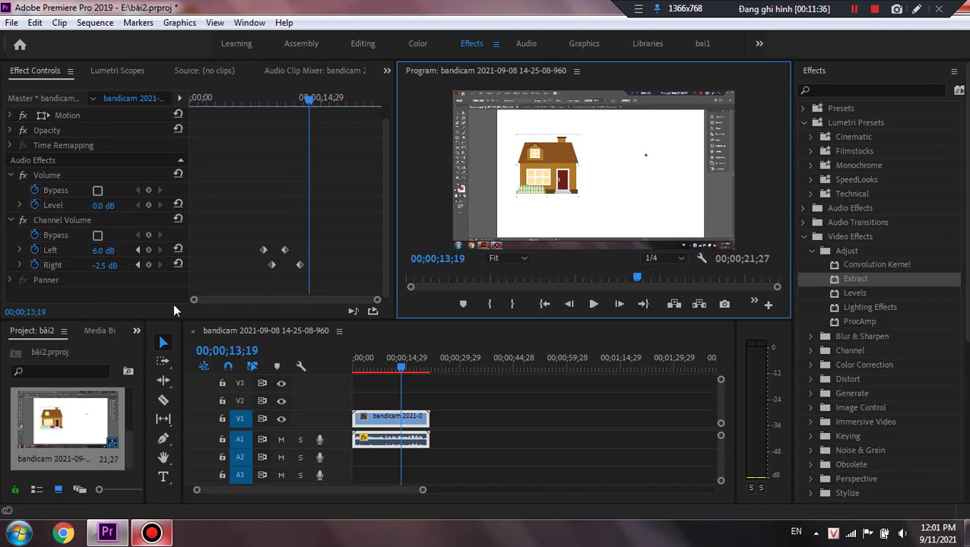
Step: Turn on Channel Volume Bypass at 00;00;13;19 and play the clip from 00;00;12;07
click(98, 235)
drag(310, 102, 294, 114)
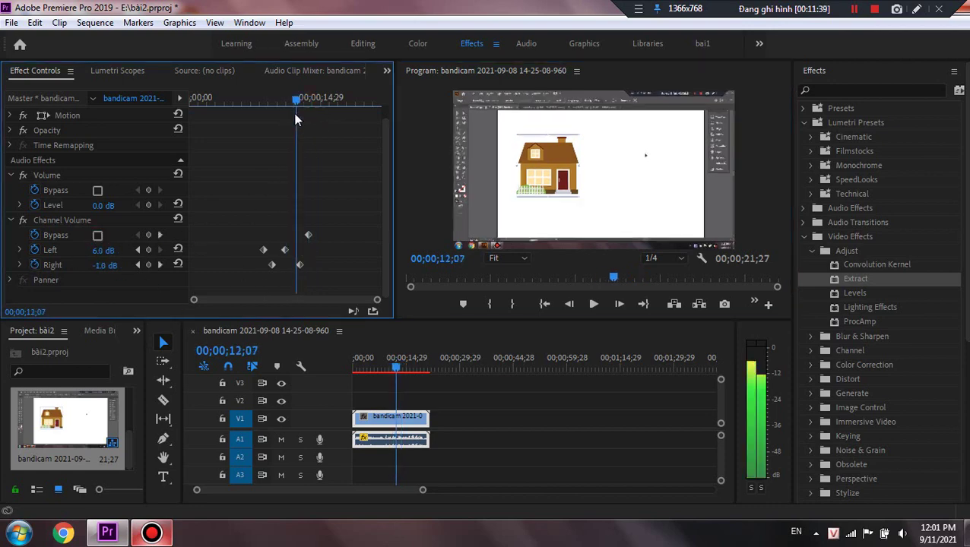
click(593, 305)
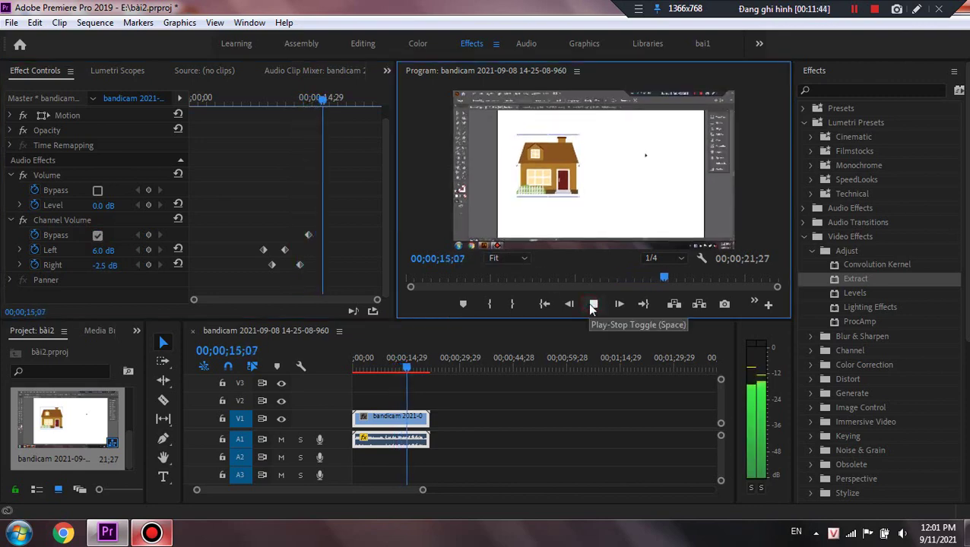
Step: Stop playback and try the ASC CDL color correction effect on the V1 clip, playing it briefly before undoing the effect
click(593, 304)
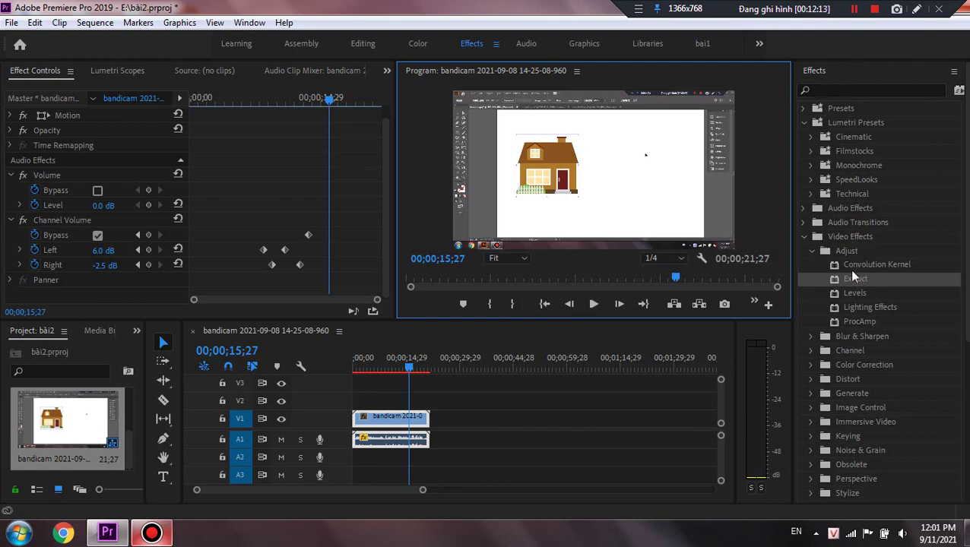
click(813, 252)
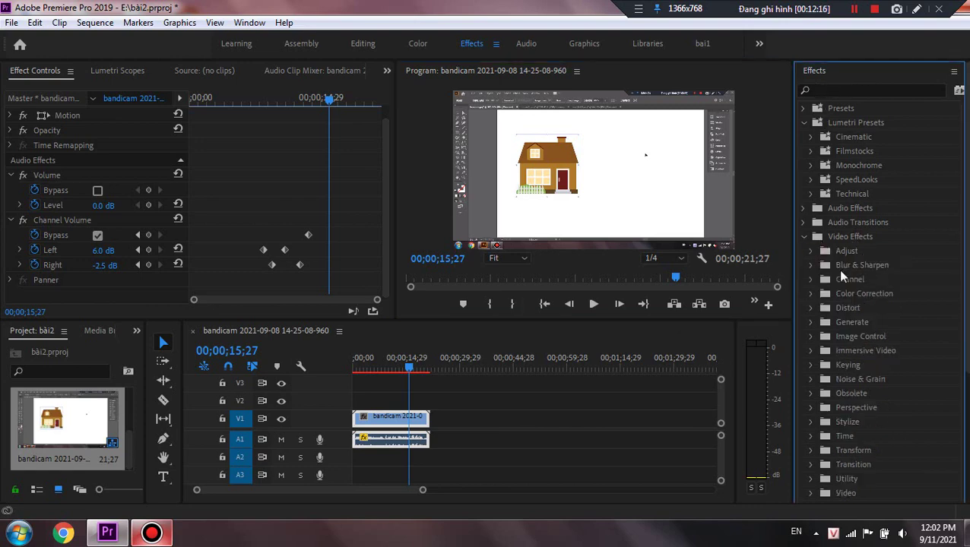
click(804, 236)
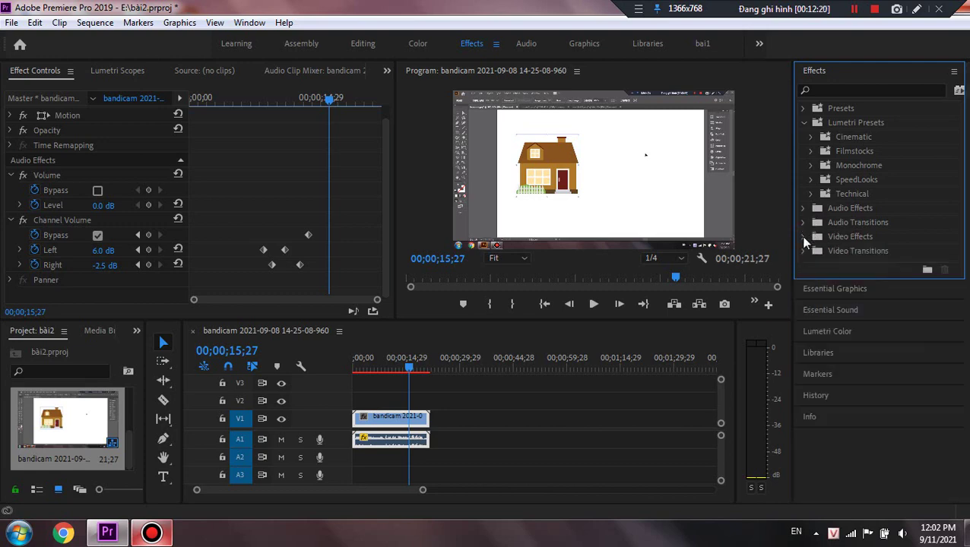
click(804, 236)
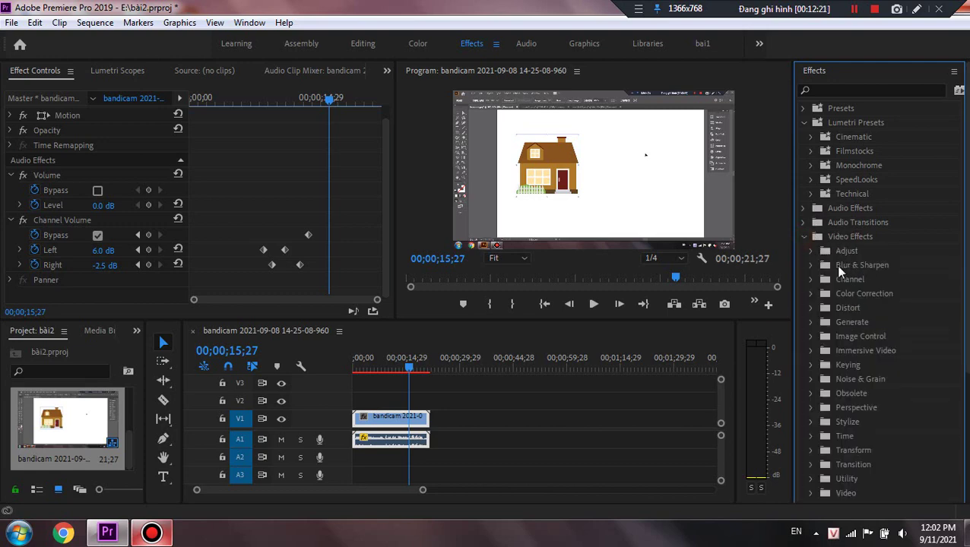
click(811, 293)
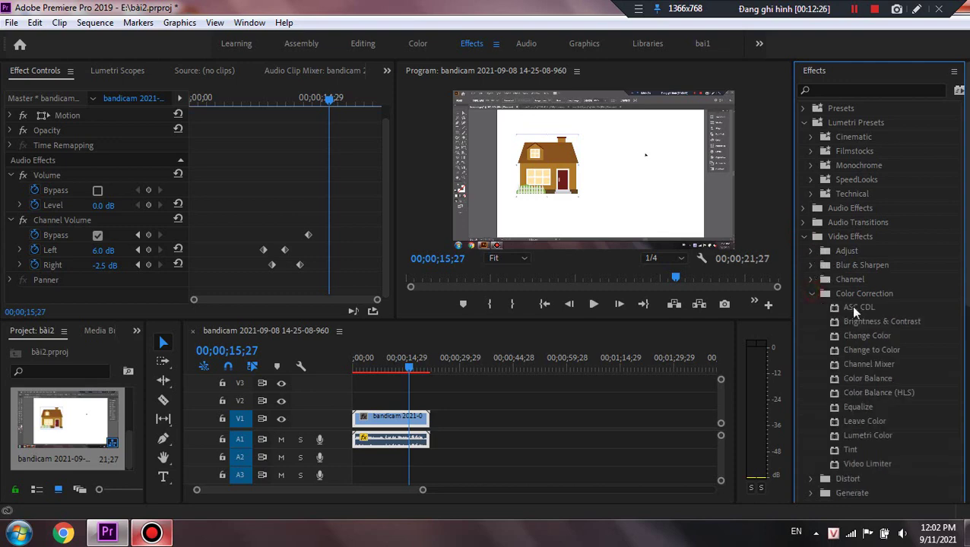
drag(851, 307, 414, 417)
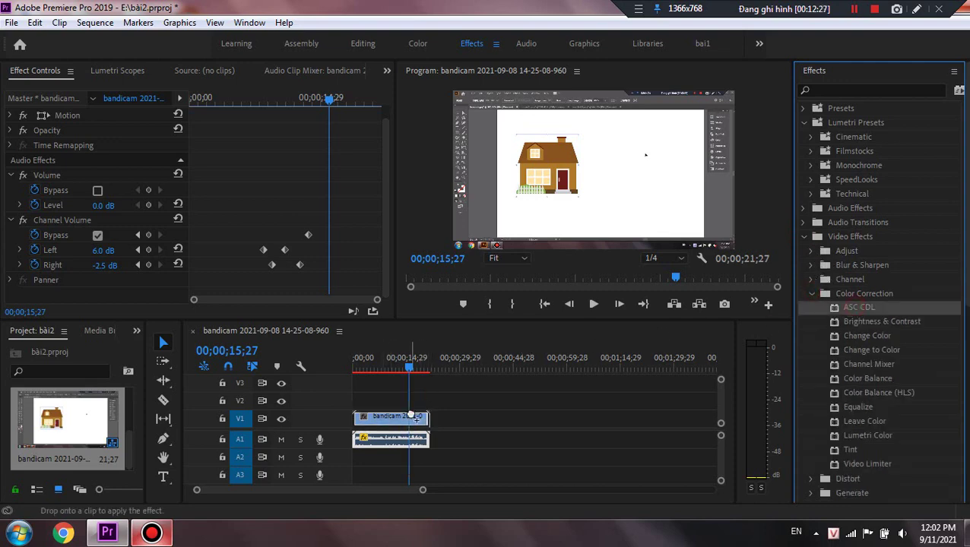
click(594, 305)
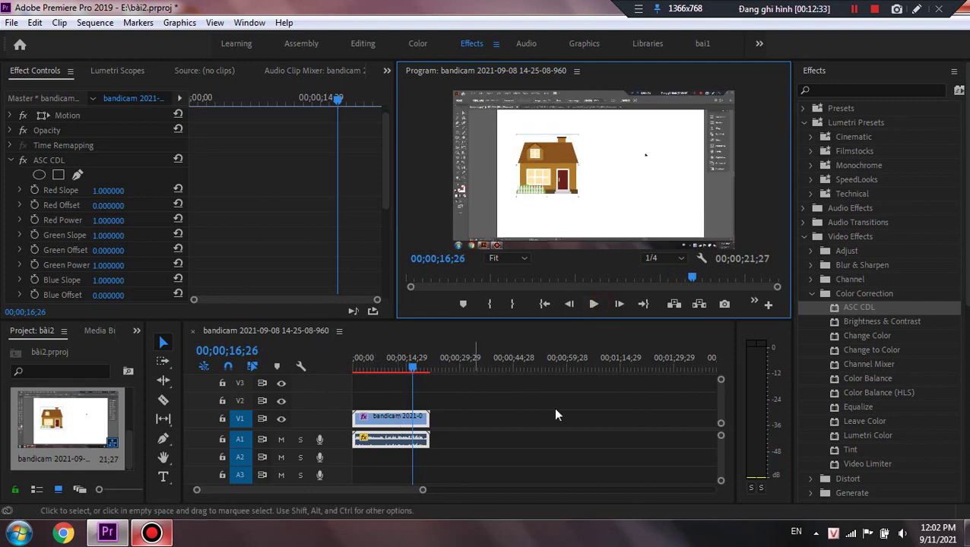
key(ctrl+z)
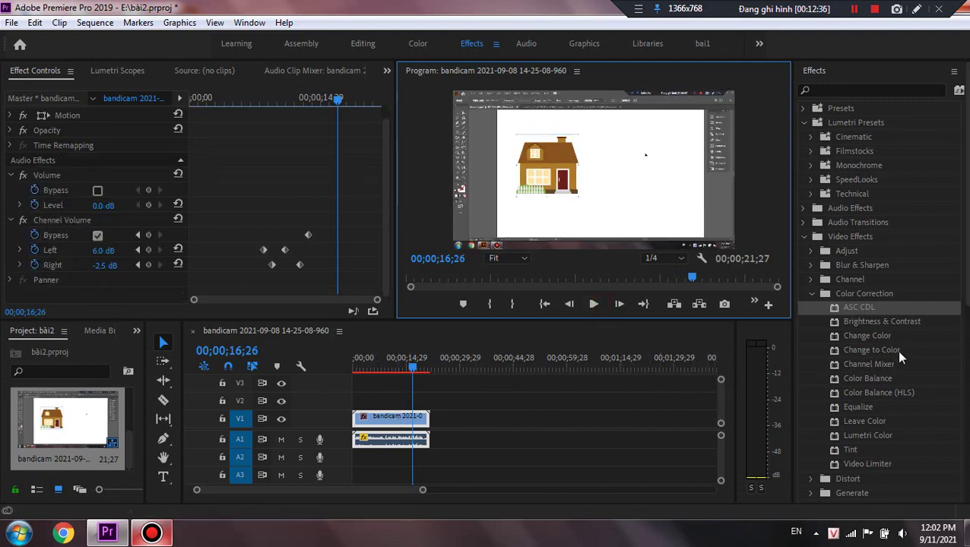
Step: Apply the Camera Blur effect from Blur & Sharpen to the clip on V1
click(811, 294)
scroll(886, 381, down, 3)
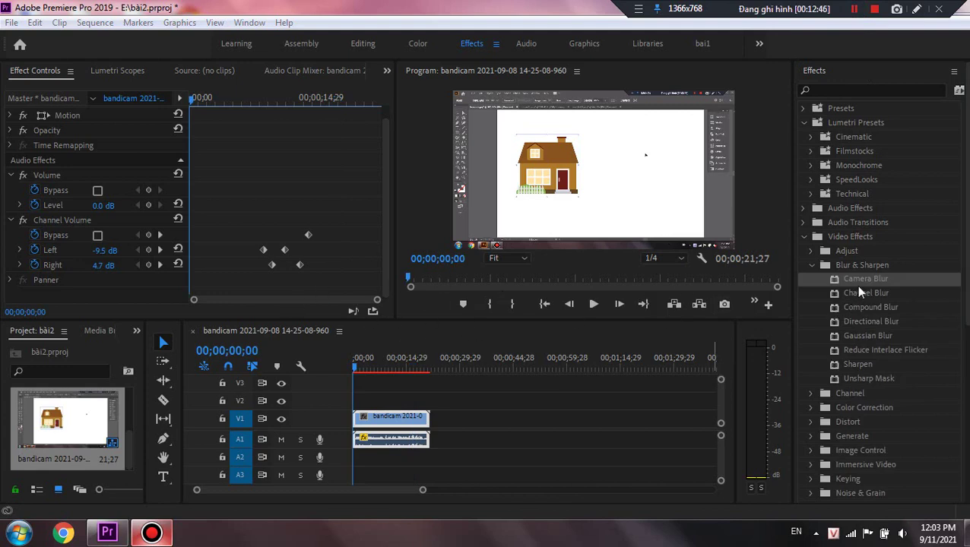
drag(860, 279, 391, 418)
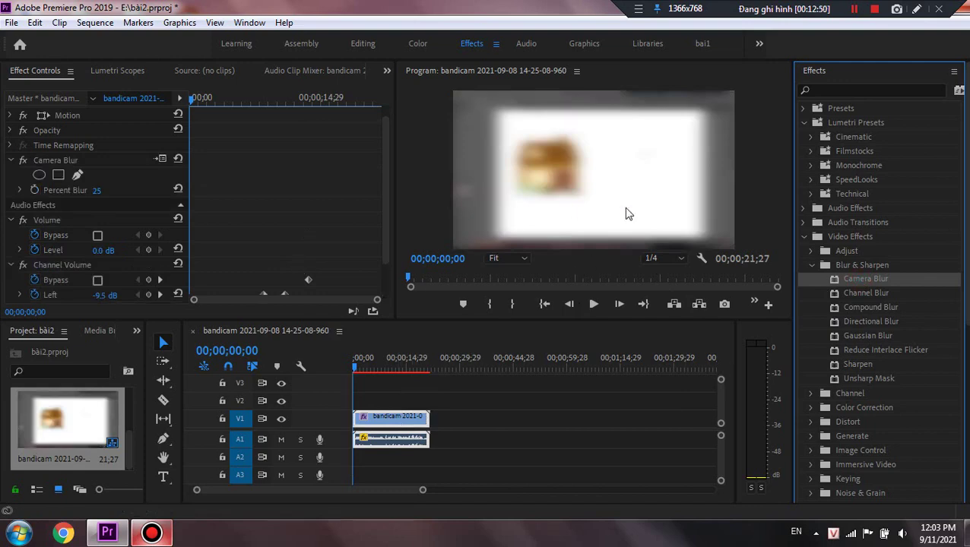
Step: Play the start of the blurred clip, and step forward frame by frame to 00;00;00;27
click(594, 304)
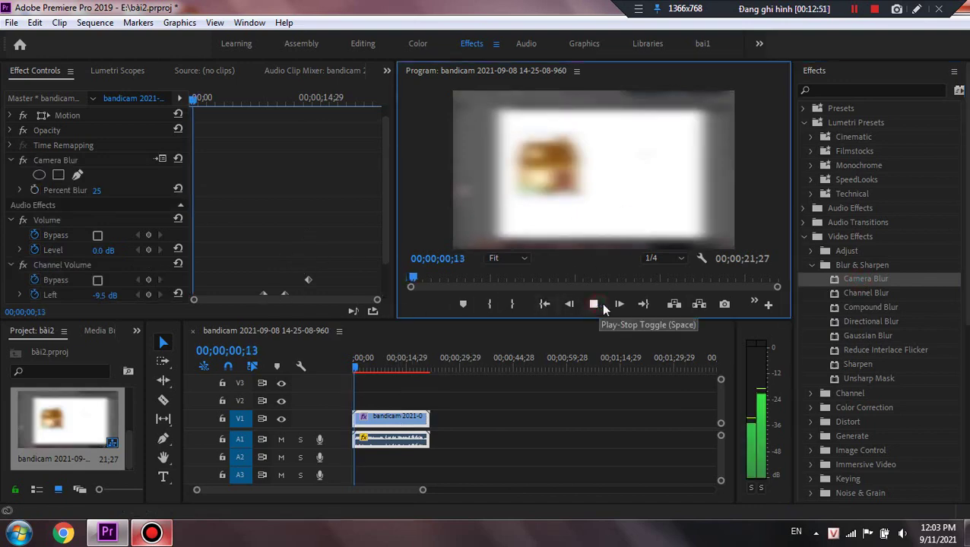
click(595, 304)
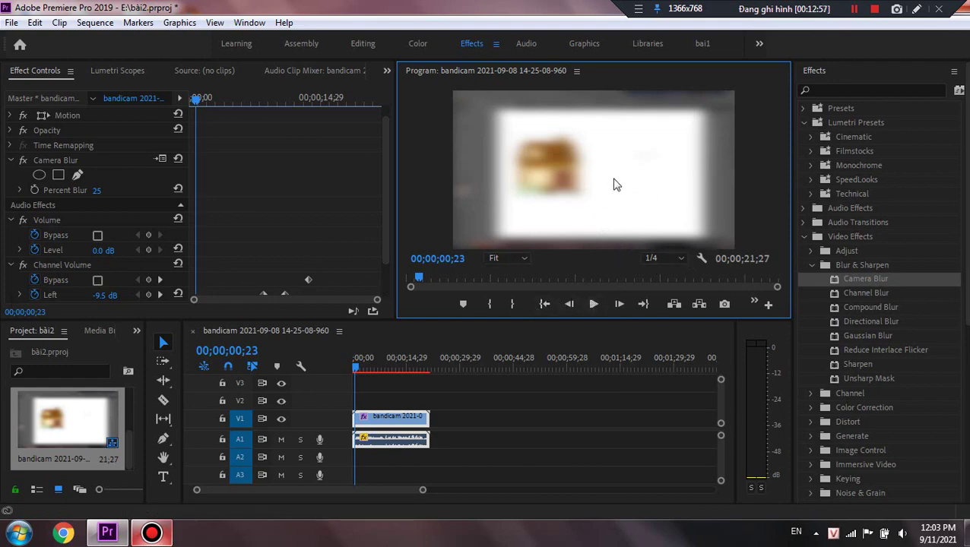
scroll(126, 201, down, 3)
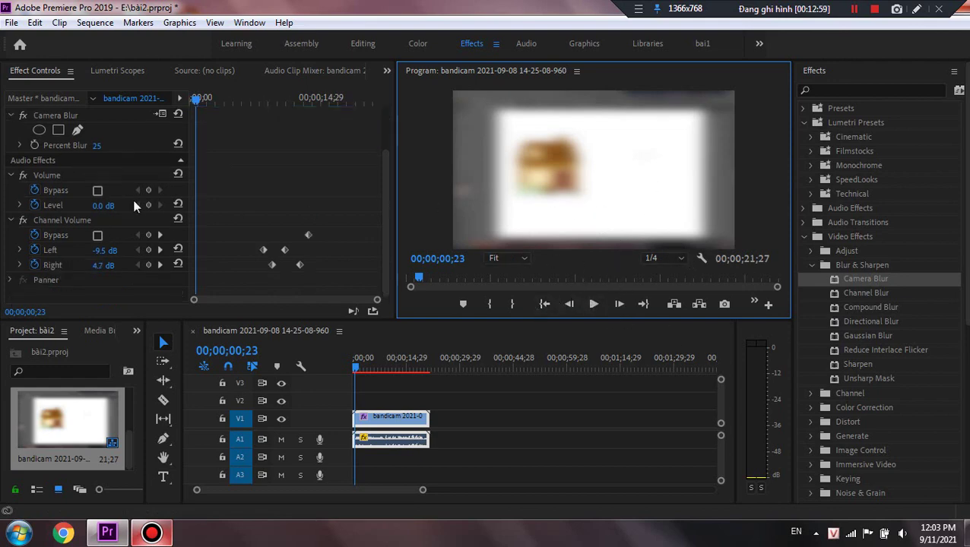
key(Right)
key(Right)
key(Right)
key(Right)
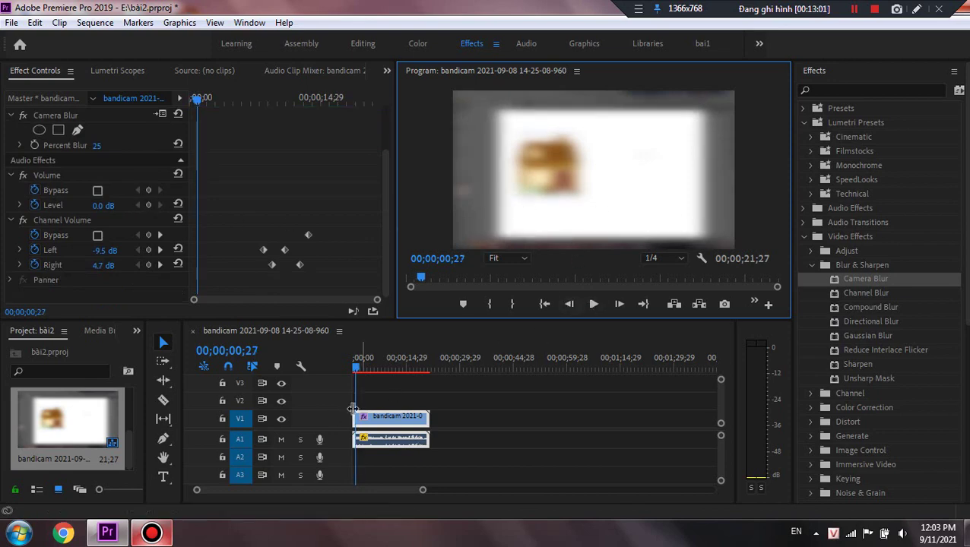
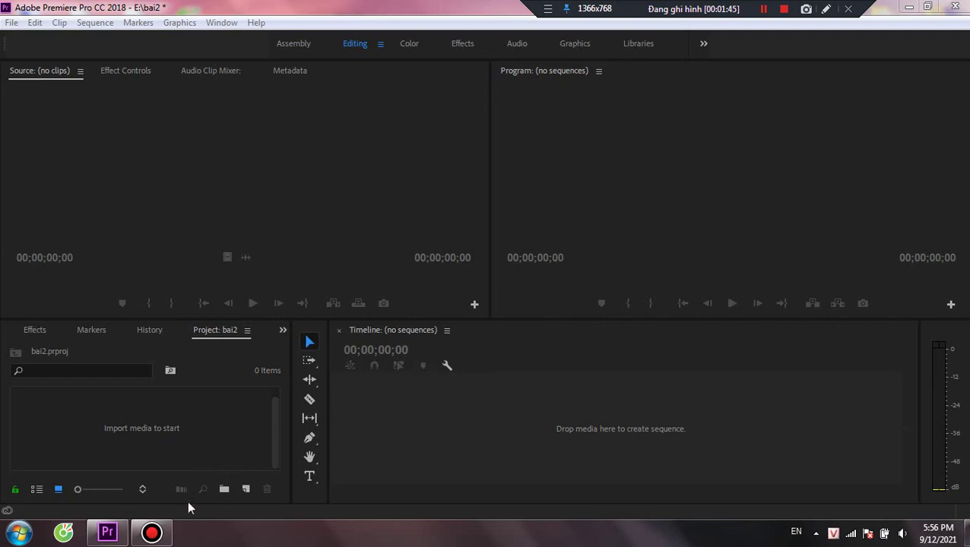
Step: Import the video file "video 1h AI" from the Bandicam folder into the empty bai2 project
right_click(154, 430)
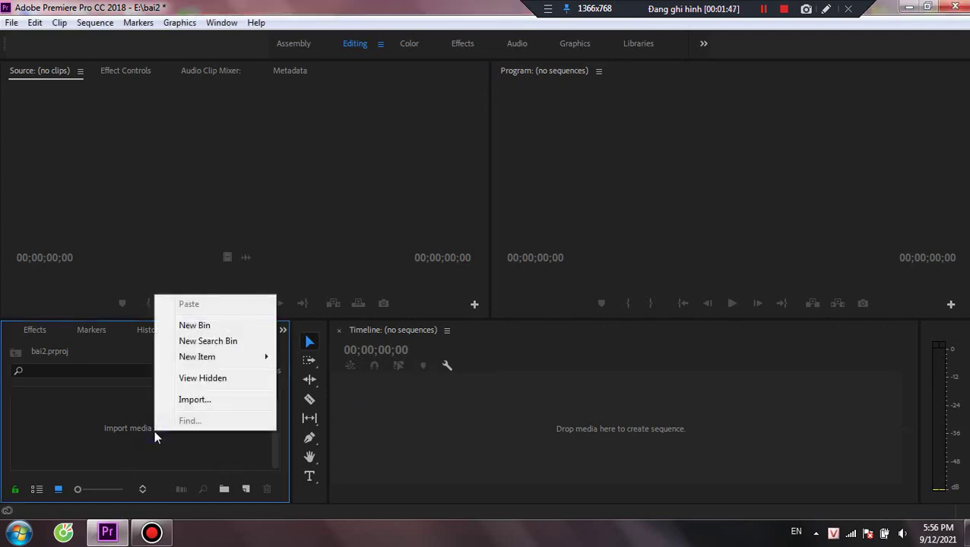
click(198, 400)
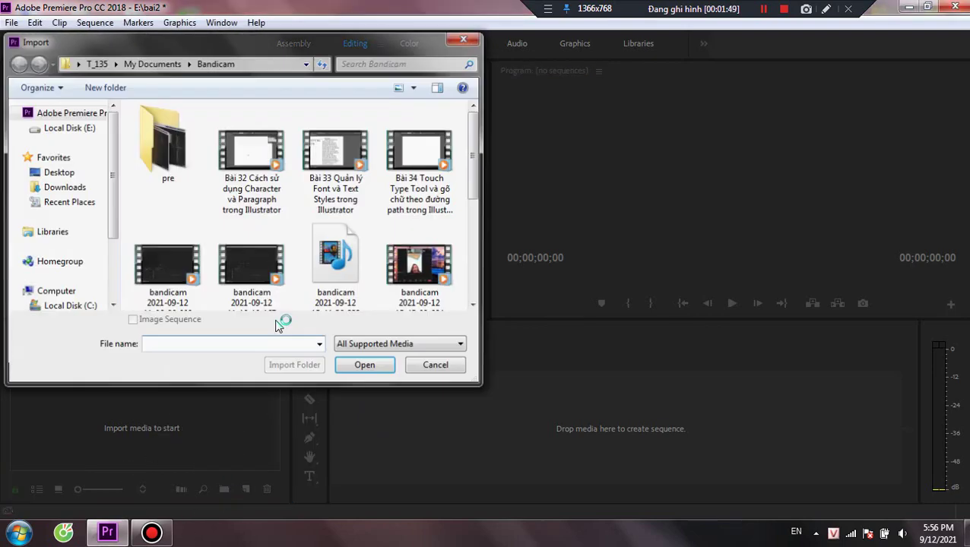
click(325, 186)
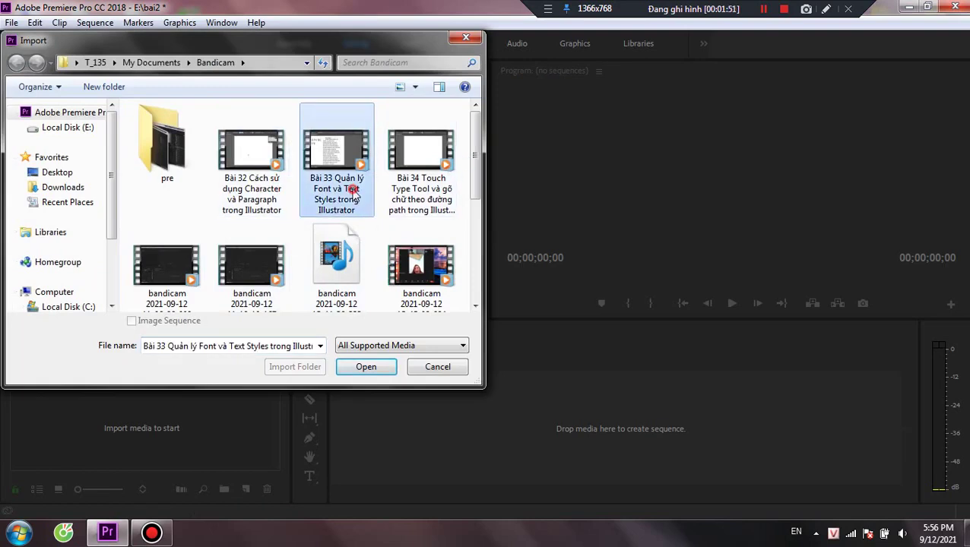
click(366, 369)
click(251, 164)
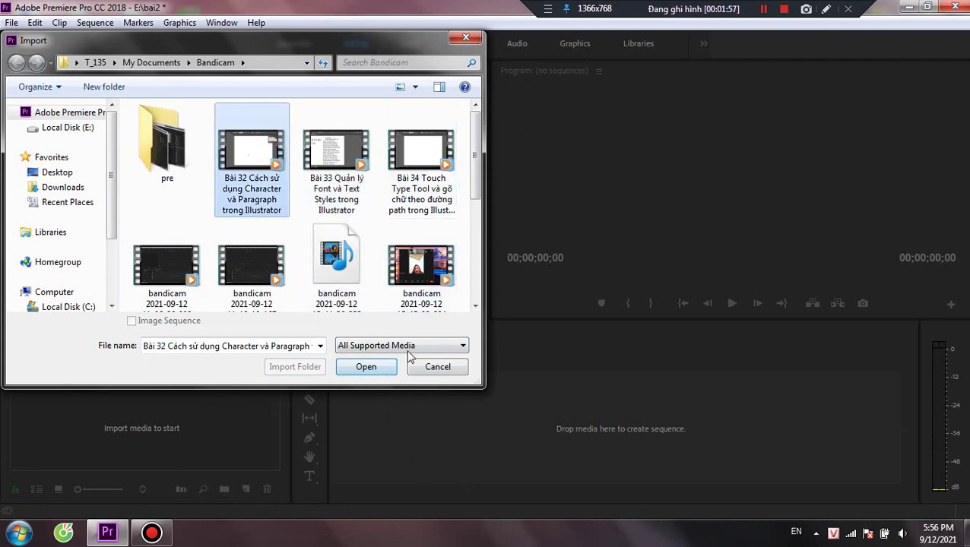
scroll(432, 280, down, 3)
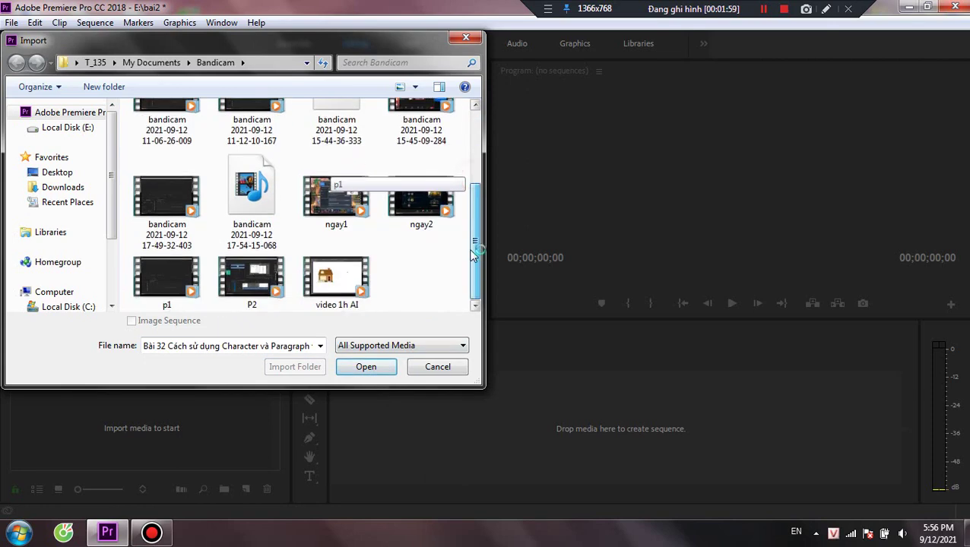
click(355, 262)
click(369, 369)
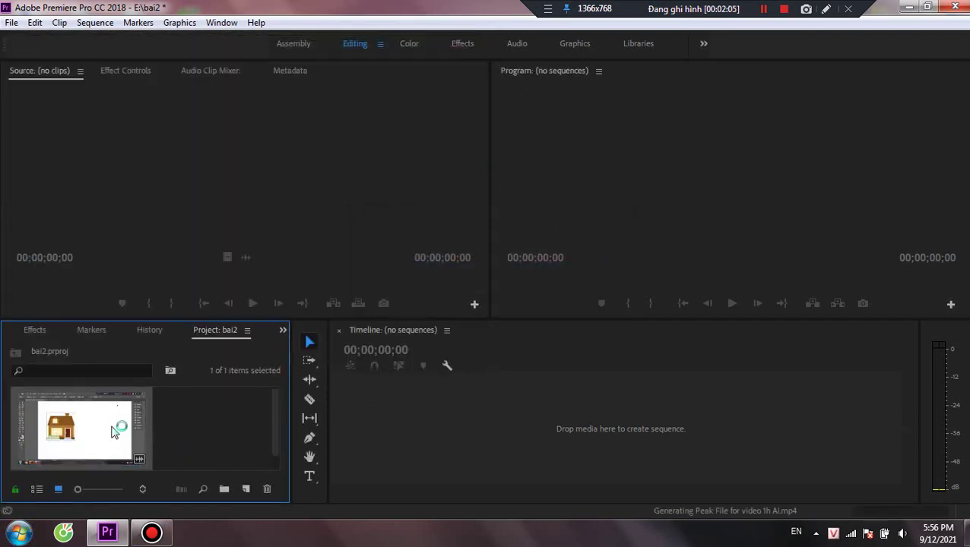
Step: Mark the source video from 00;40;31;15 to 00;49;46;17 and place that section on the empty timeline as a new sequence
double_click(112, 432)
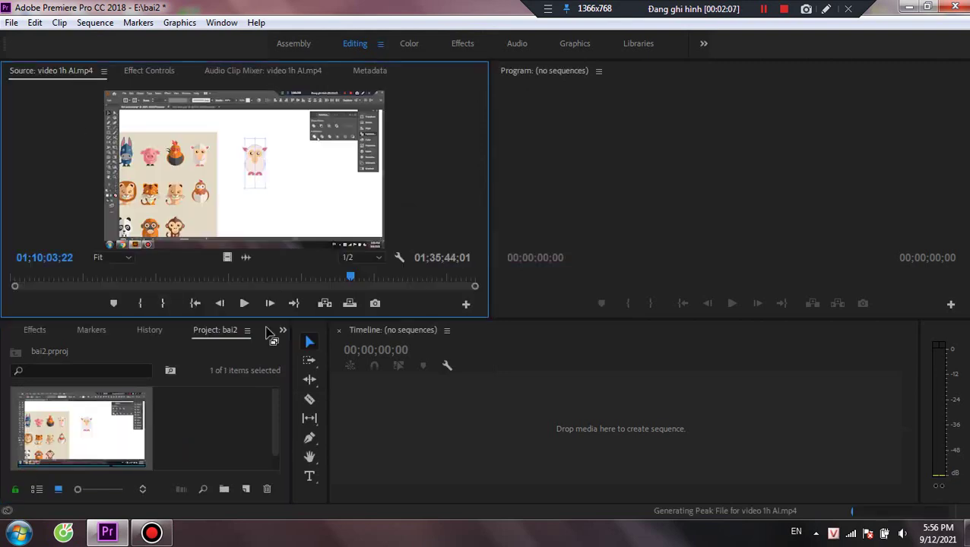
drag(350, 277, 206, 277)
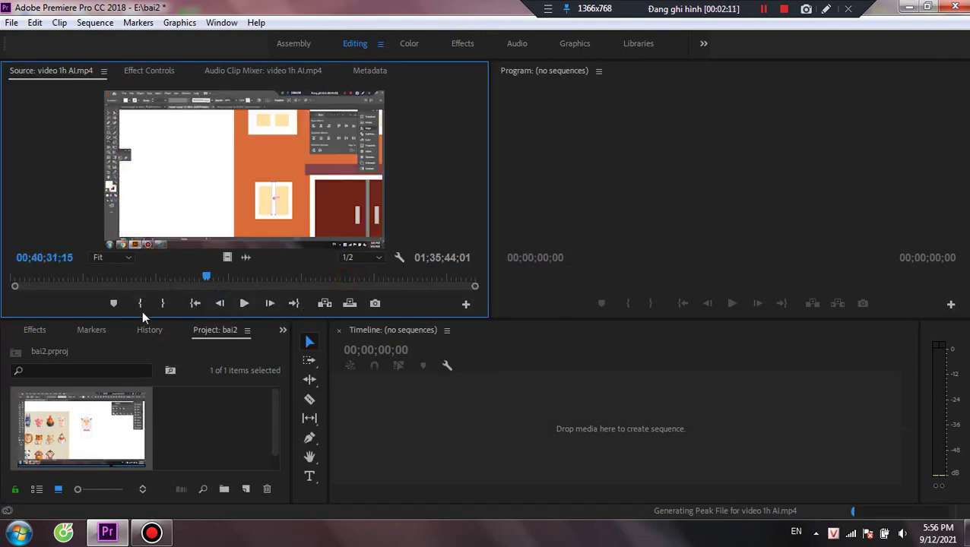
click(142, 305)
drag(206, 277, 253, 278)
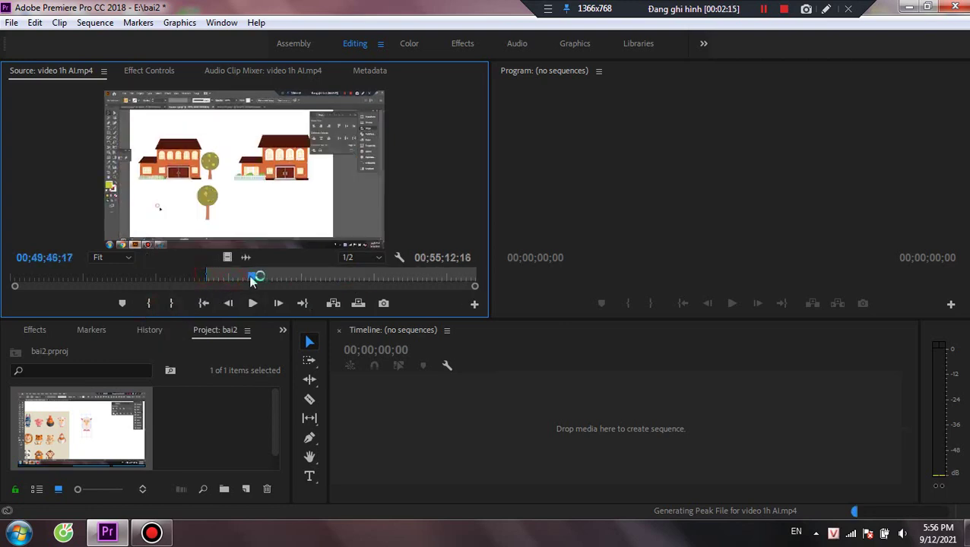
click(171, 303)
drag(398, 458, 531, 461)
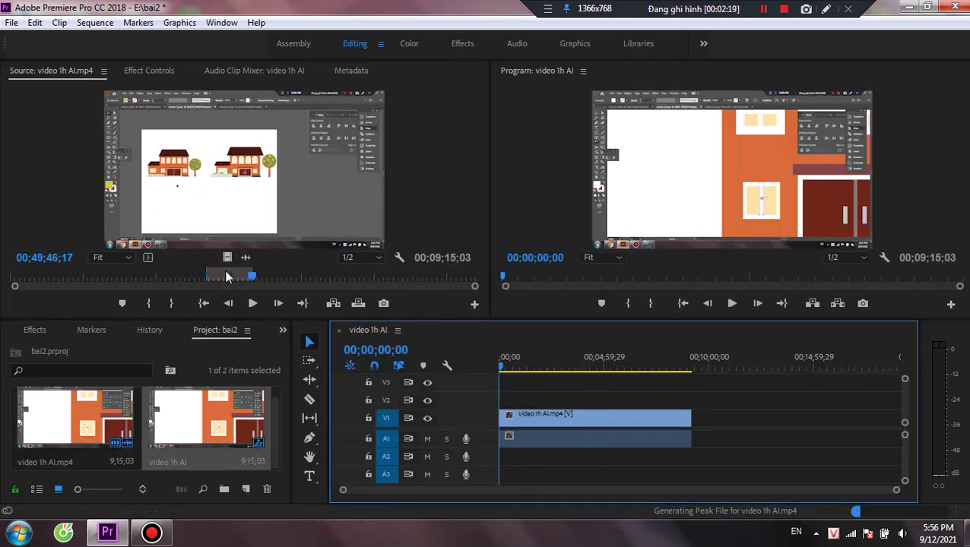
Step: Mark the source video from 01;22;31;04 to 01;28;49;29 and add that section directly after the first clip on V1
drag(256, 275, 411, 280)
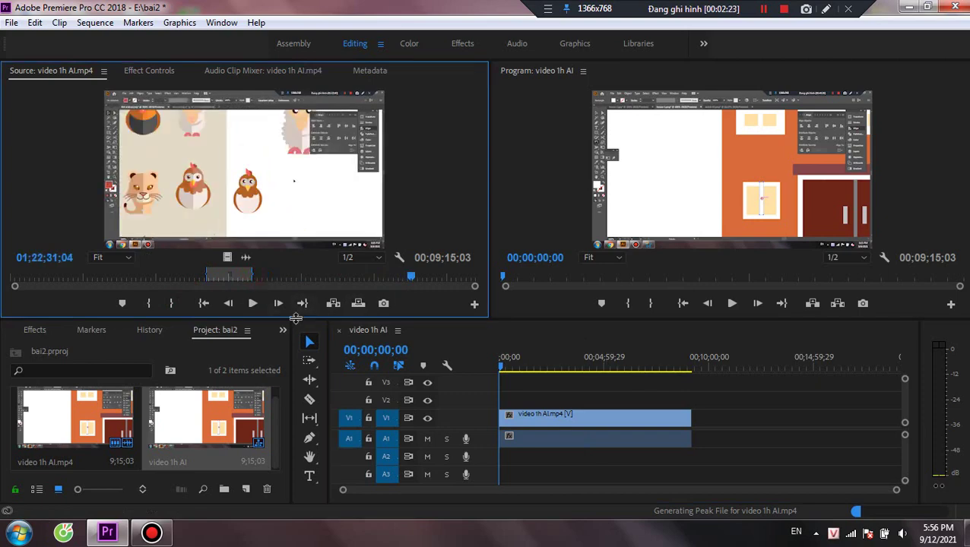
click(148, 304)
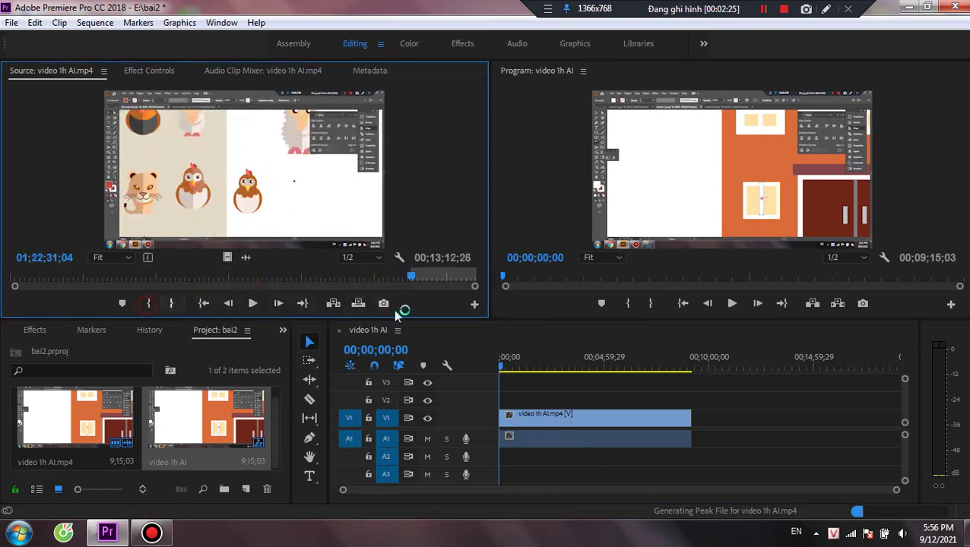
drag(411, 278, 440, 278)
click(172, 304)
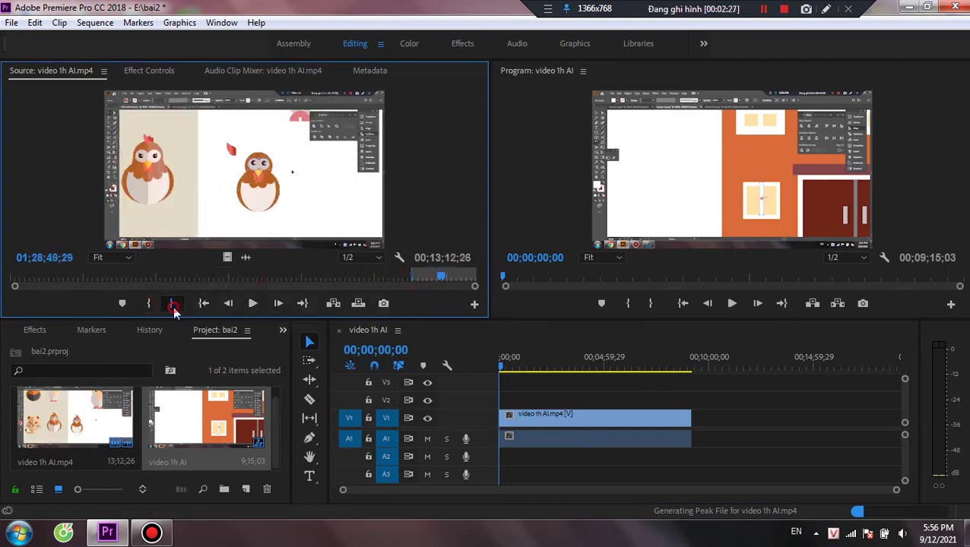
drag(293, 173, 694, 437)
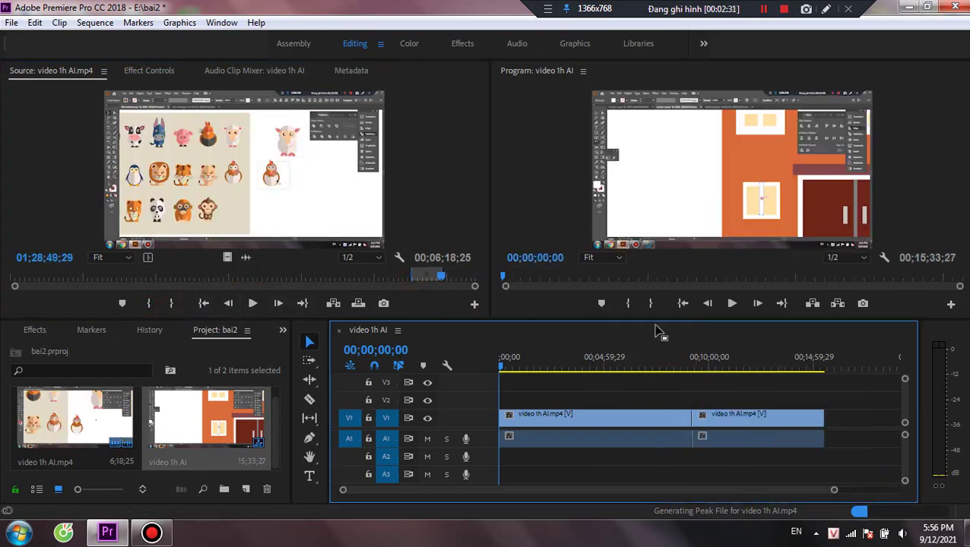
Step: Play the sequence from 00;09;02;27 across the cut between the two clips and stop at 00;09;18;15
drag(502, 366, 688, 389)
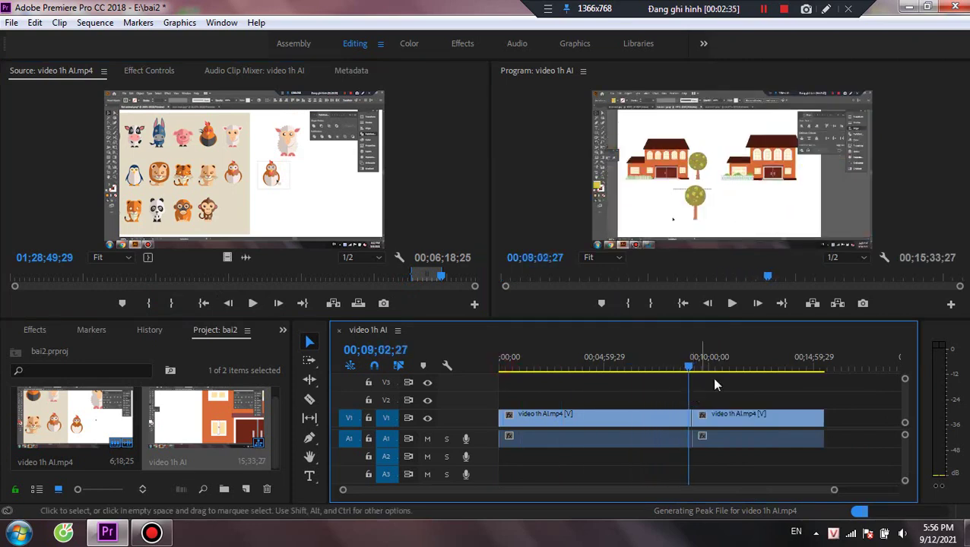
click(732, 304)
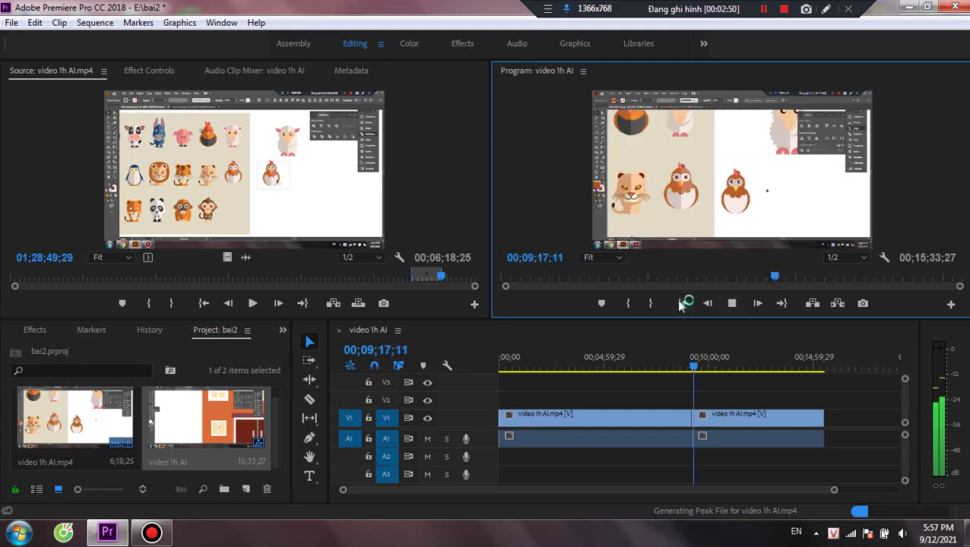
click(732, 303)
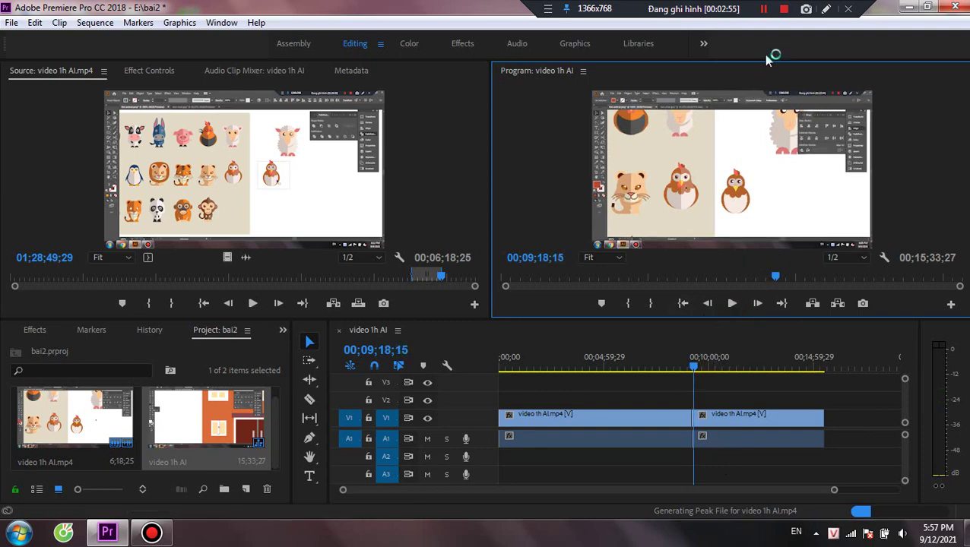
click(764, 9)
click(763, 10)
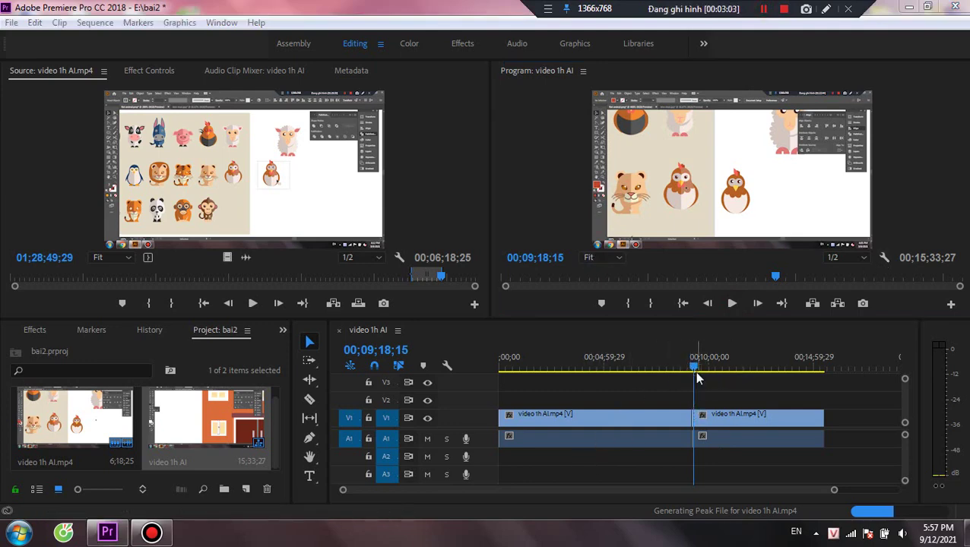
Step: Cut the first clip about two minutes in, delete its opening piece with audio, and ripple-delete the gap at the sequence start
drag(698, 373, 683, 370)
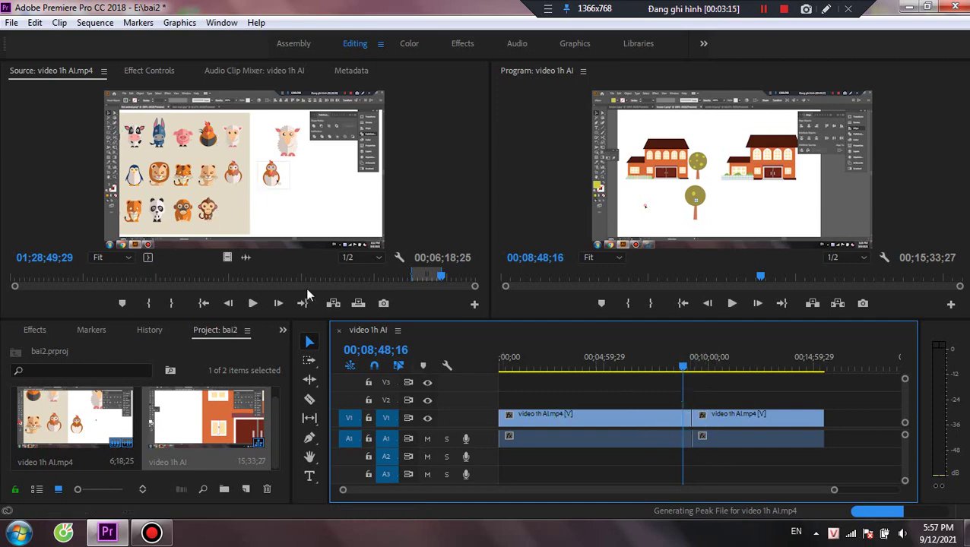
click(309, 399)
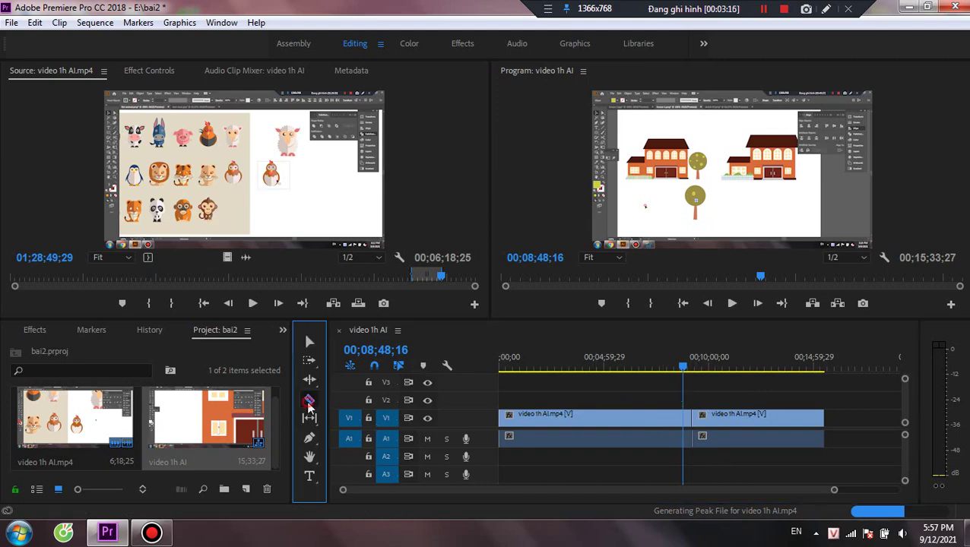
click(543, 430)
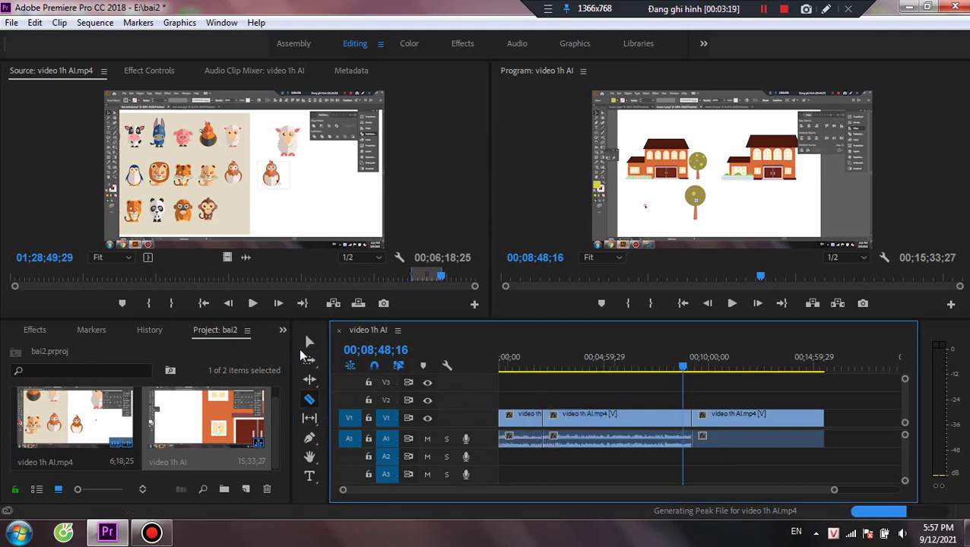
key(v)
click(530, 420)
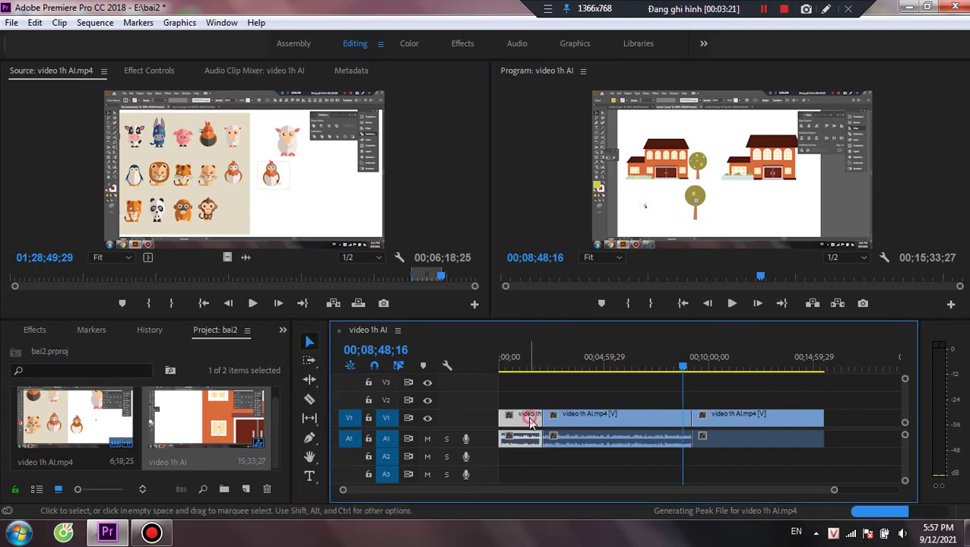
key(Delete)
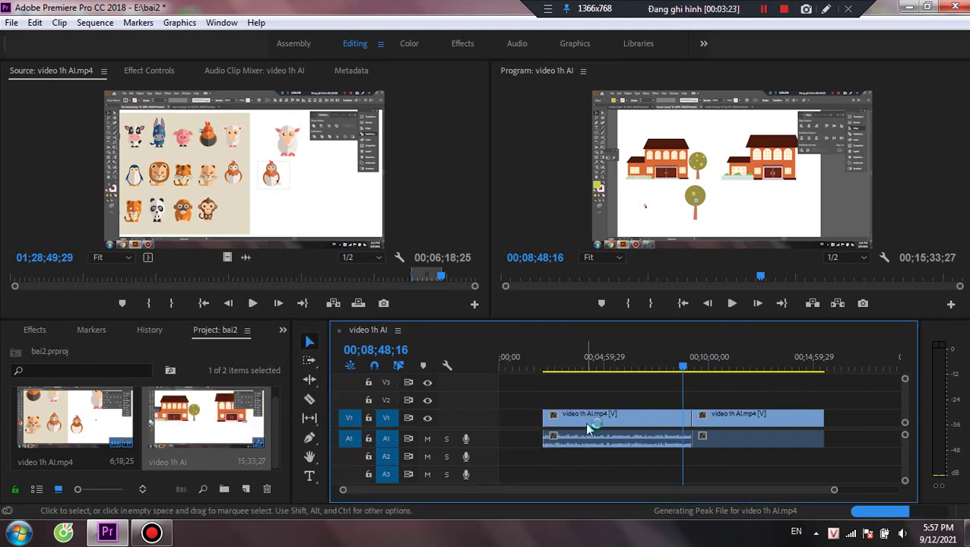
right_click(513, 419)
click(538, 424)
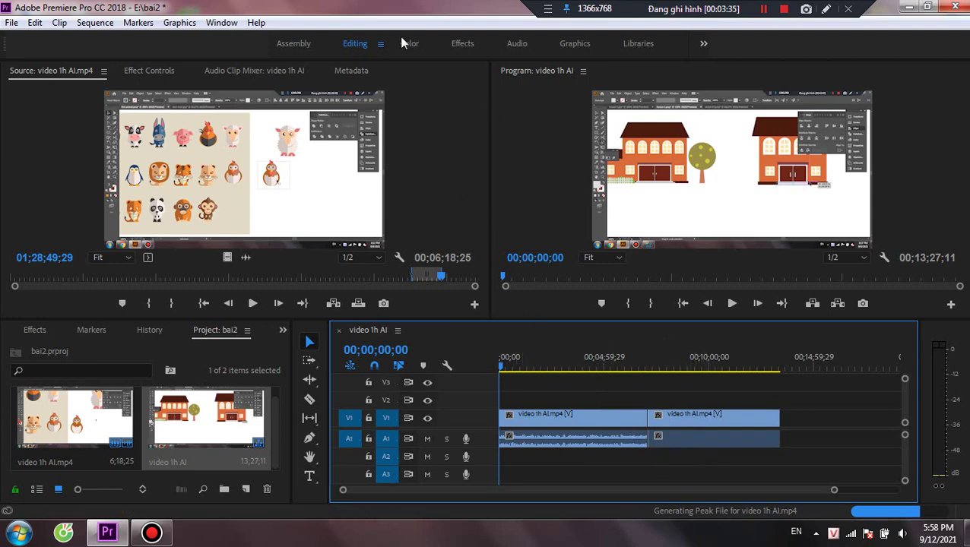
Step: Switch to the Effects workspace and show the Effect Controls panel
click(222, 25)
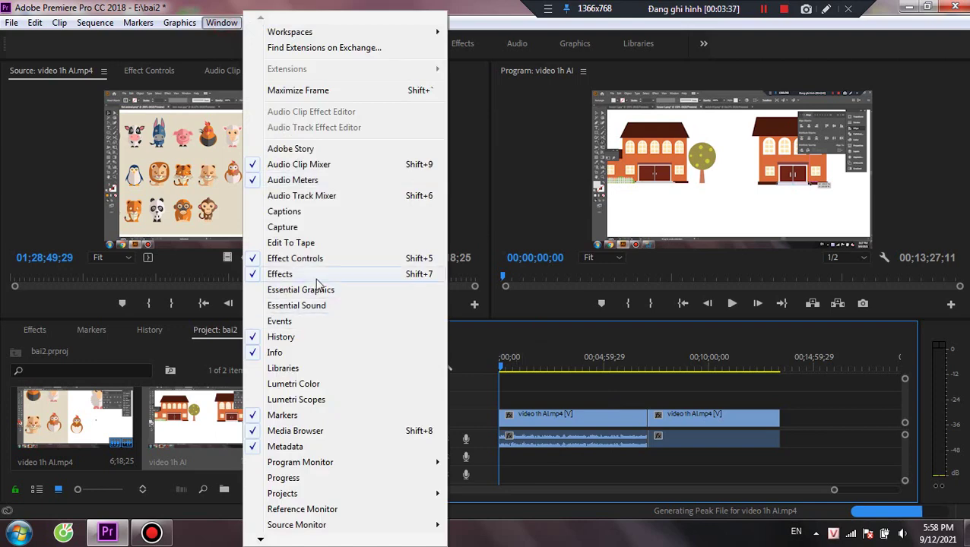
click(469, 44)
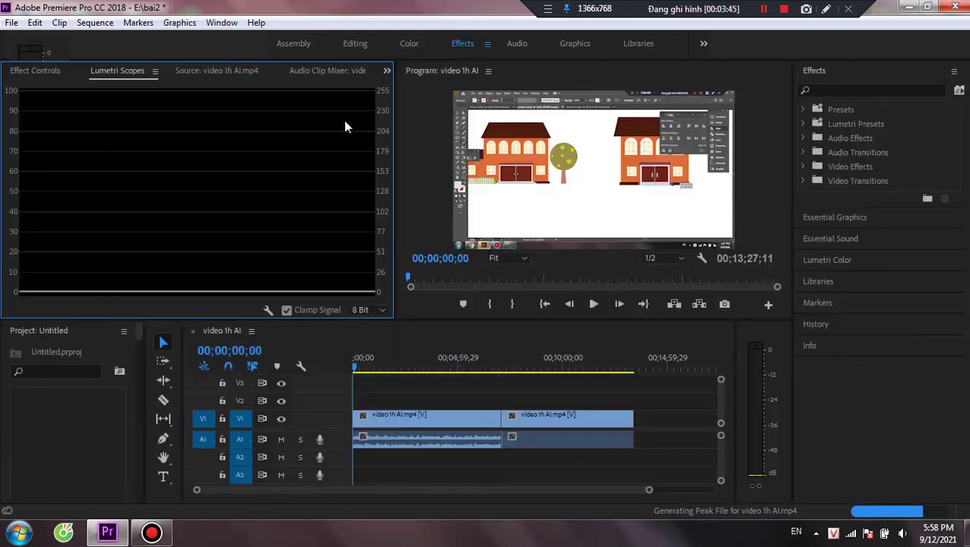
click(38, 71)
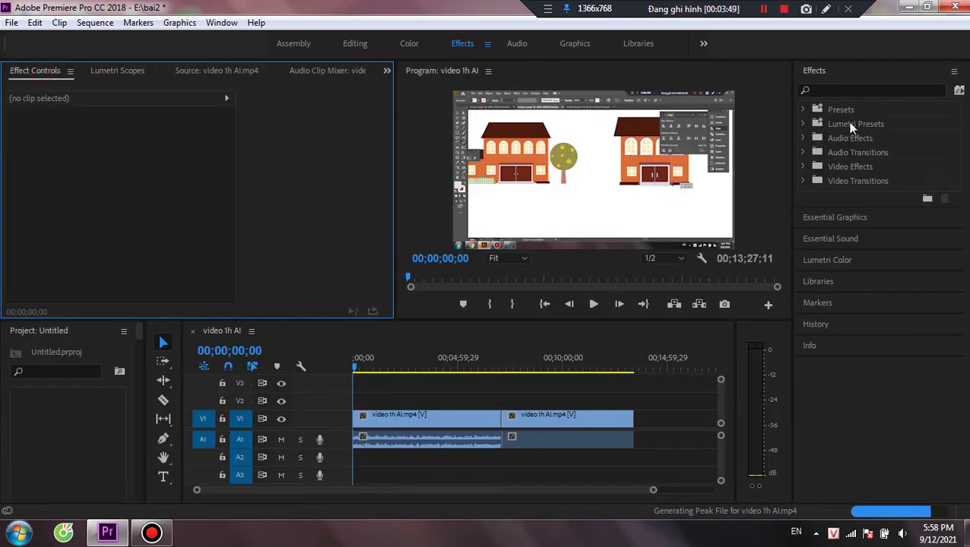
Step: Bring the Effects panel to focus and close it
click(222, 23)
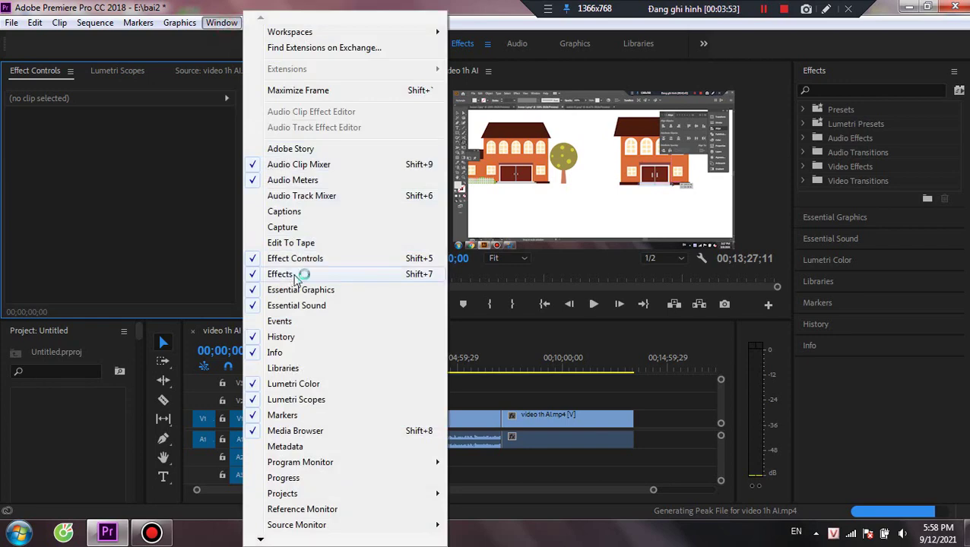
click(295, 275)
click(222, 25)
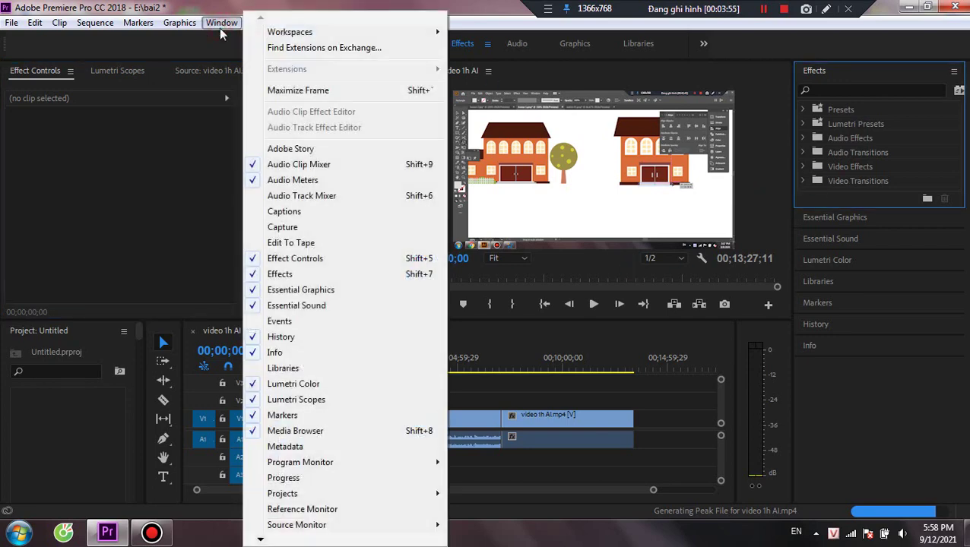
click(316, 274)
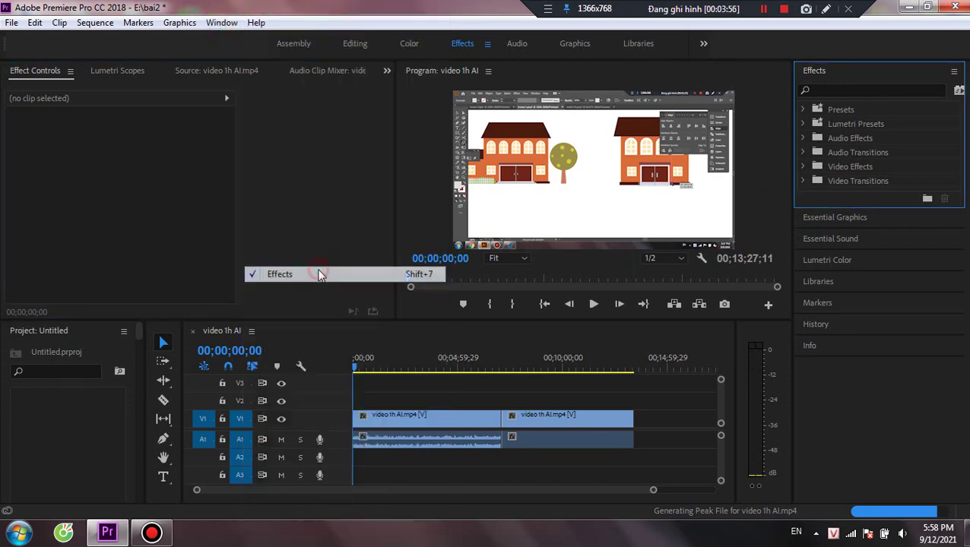
click(954, 71)
click(916, 75)
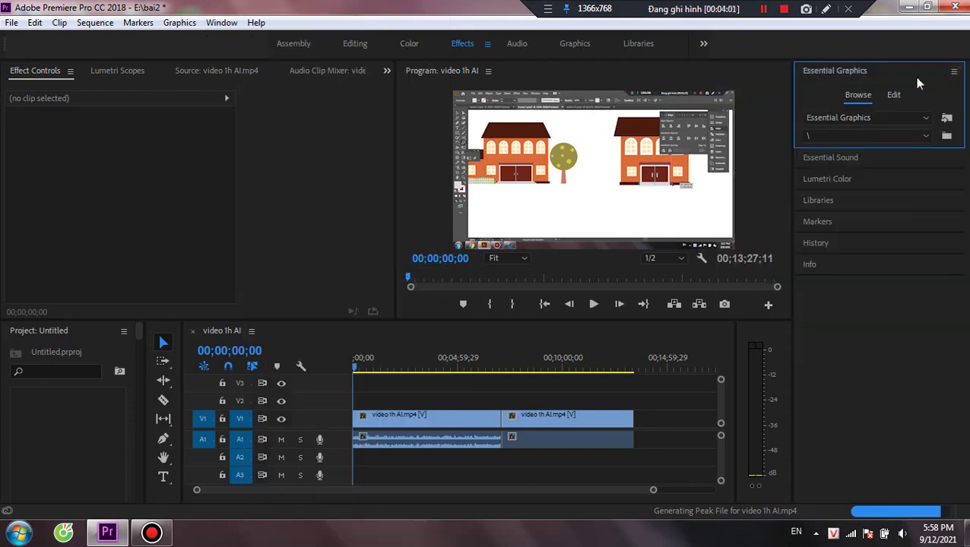
Step: Reopen the Effects panel and dock it above Essential Graphics as the first panel in the stack
click(222, 22)
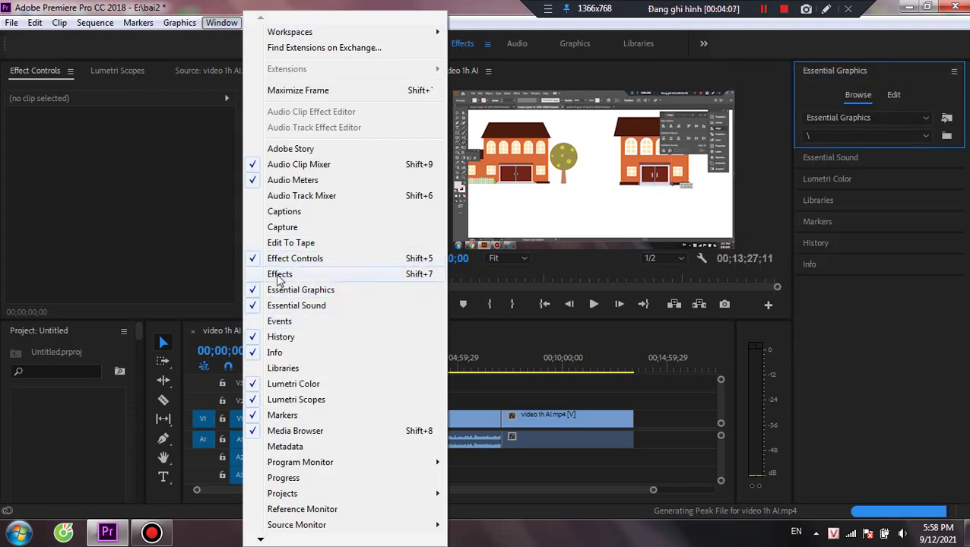
click(393, 278)
click(423, 283)
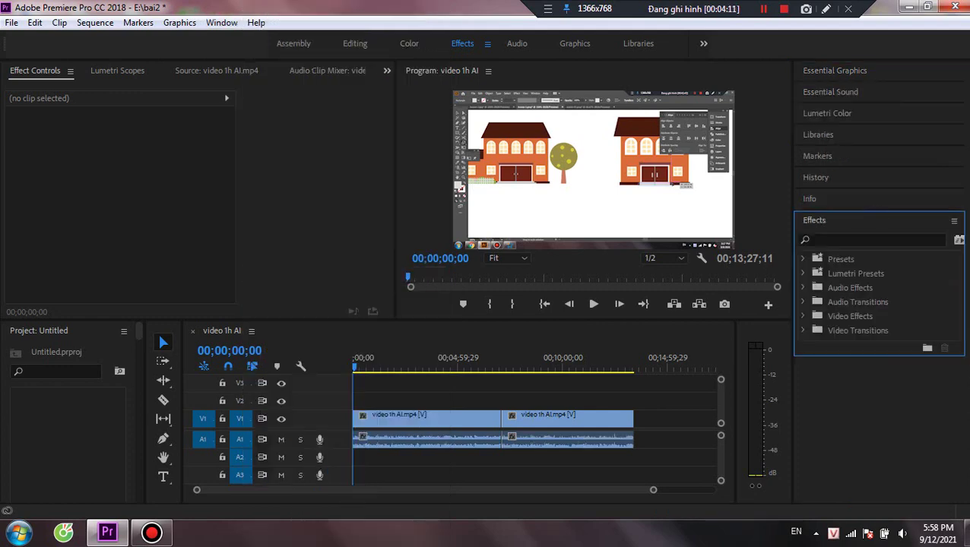
drag(839, 222, 835, 68)
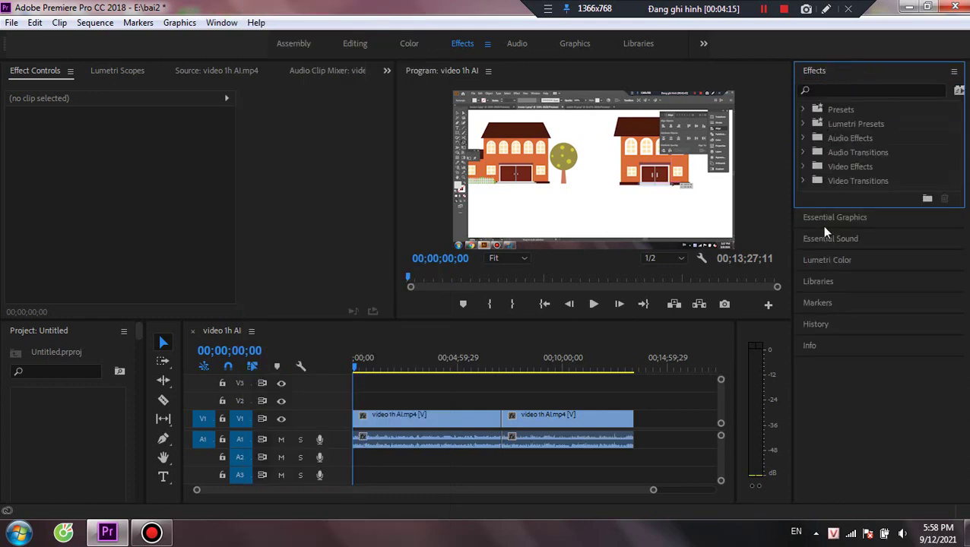
Step: View the Libraries and History panels in the stack and return to the Effects panel
click(825, 218)
click(824, 225)
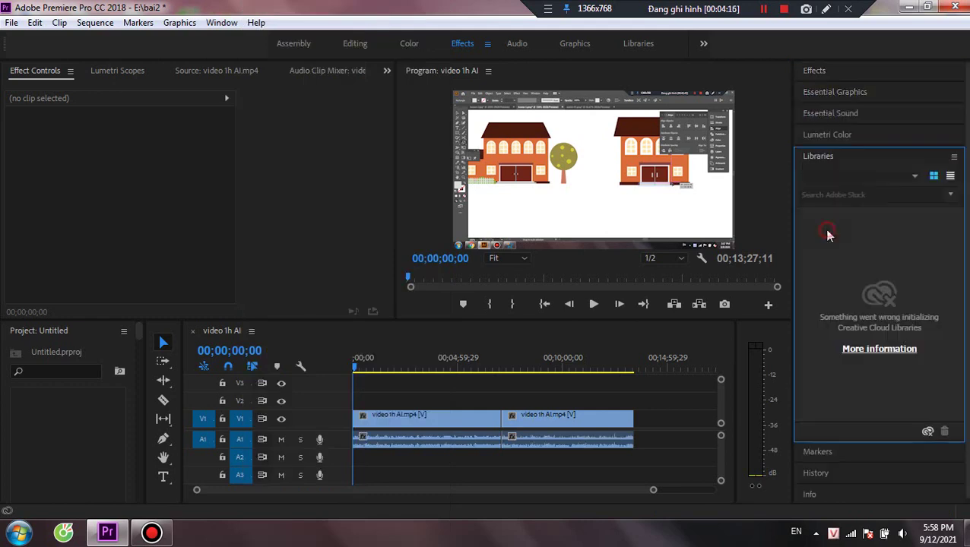
click(813, 71)
click(846, 348)
click(814, 72)
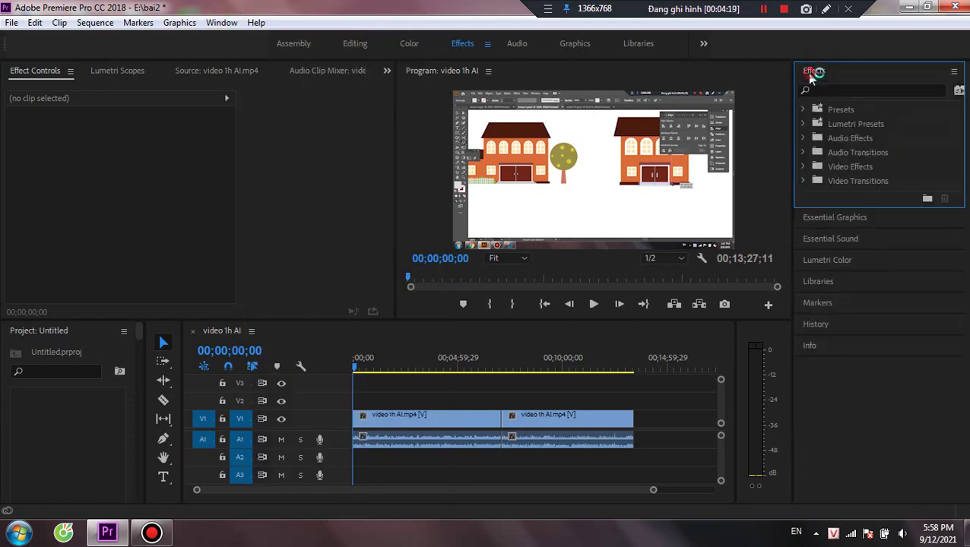
click(815, 324)
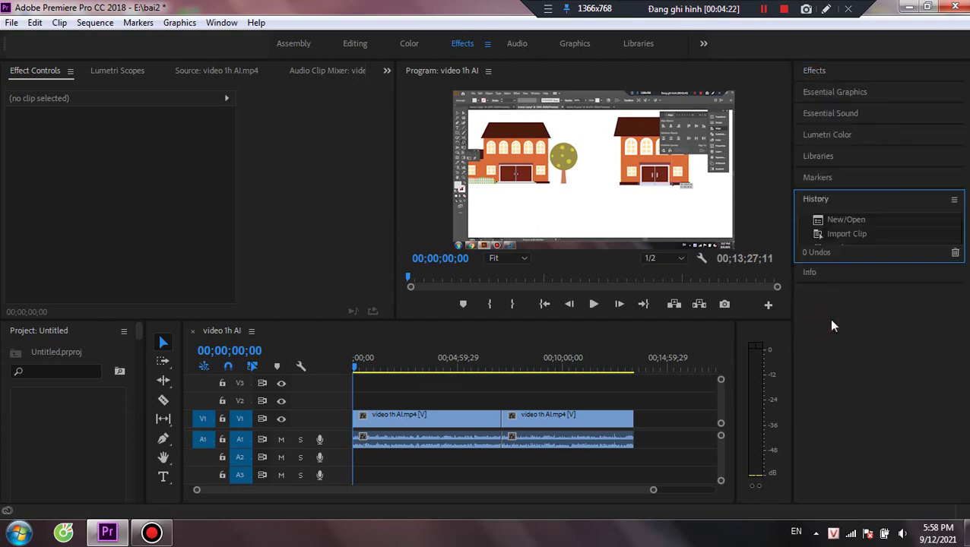
click(818, 72)
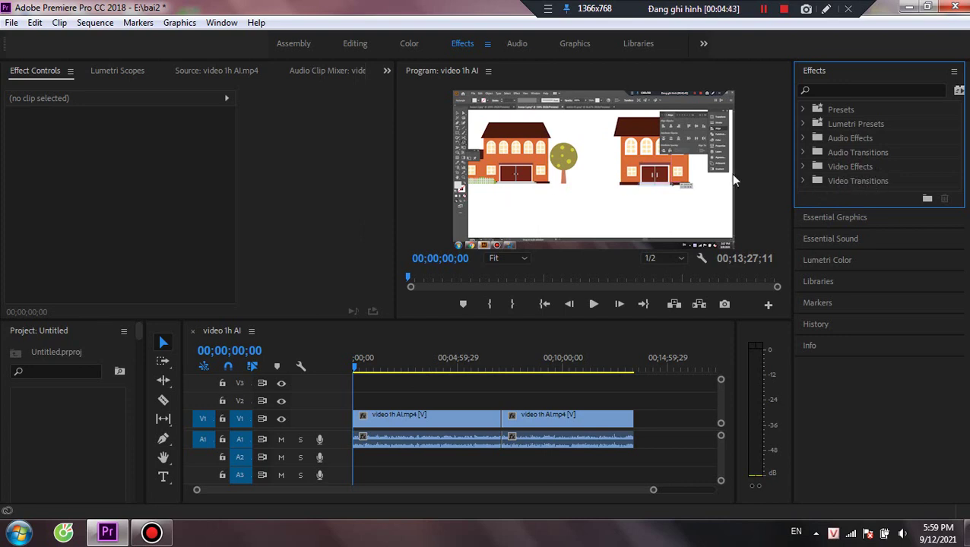
Step: Apply the Cube Spin transition from the 3D Motion video transitions at the cut between the two clips on V1
click(804, 166)
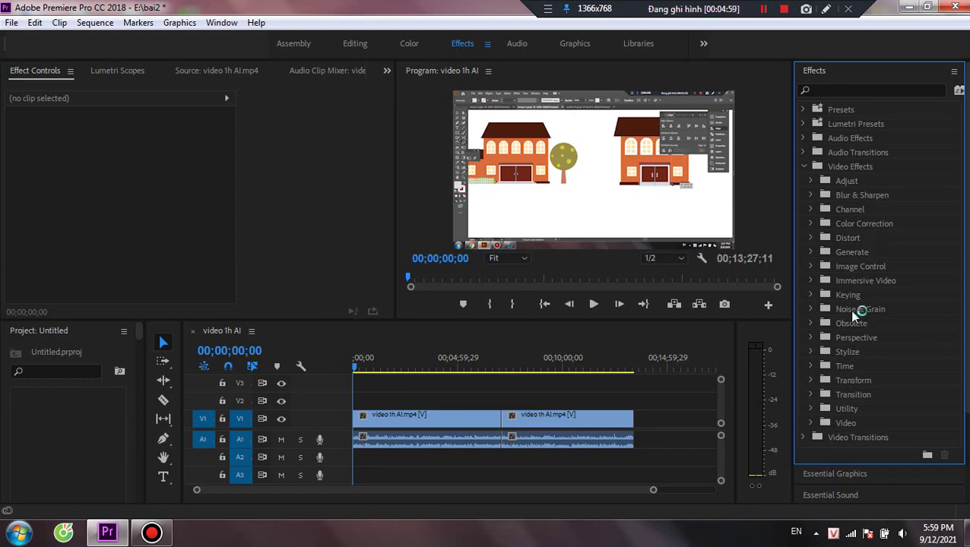
click(804, 167)
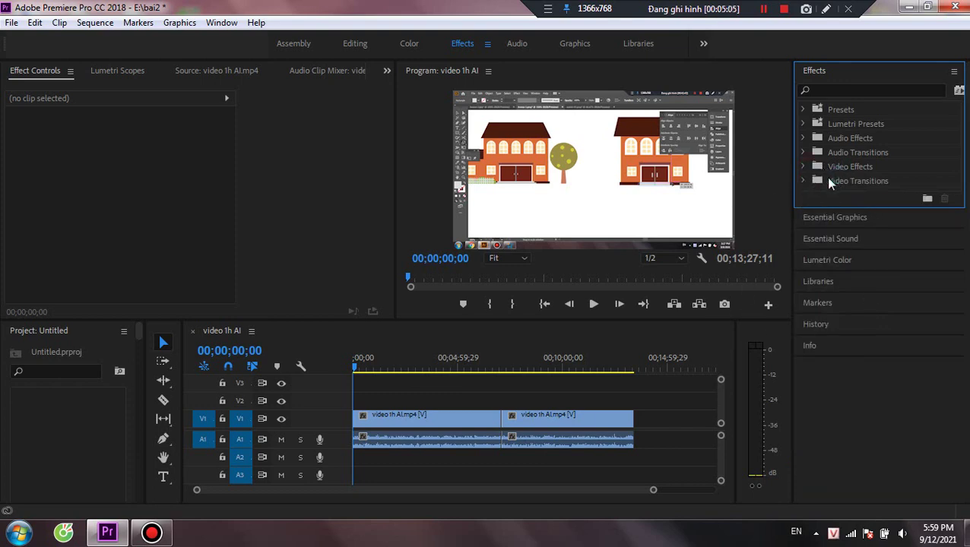
click(833, 182)
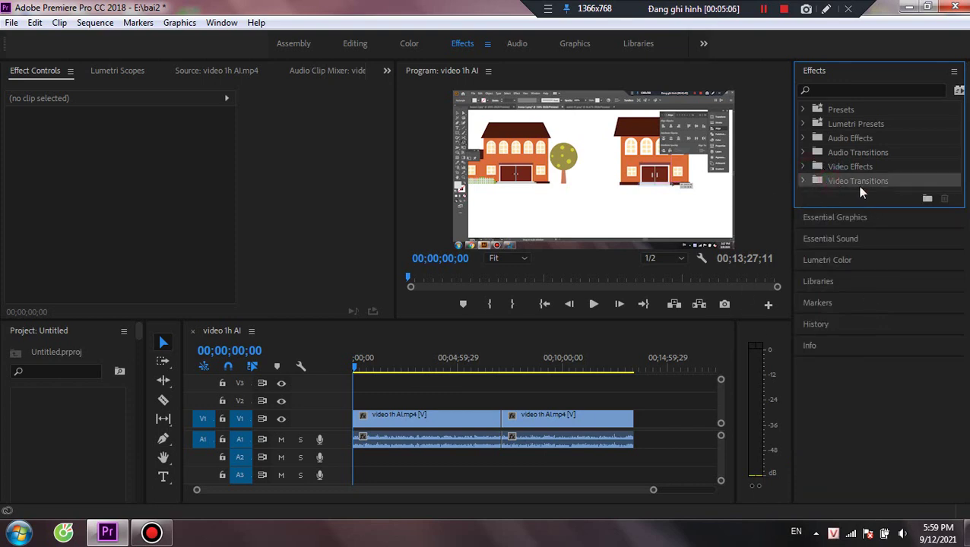
click(805, 181)
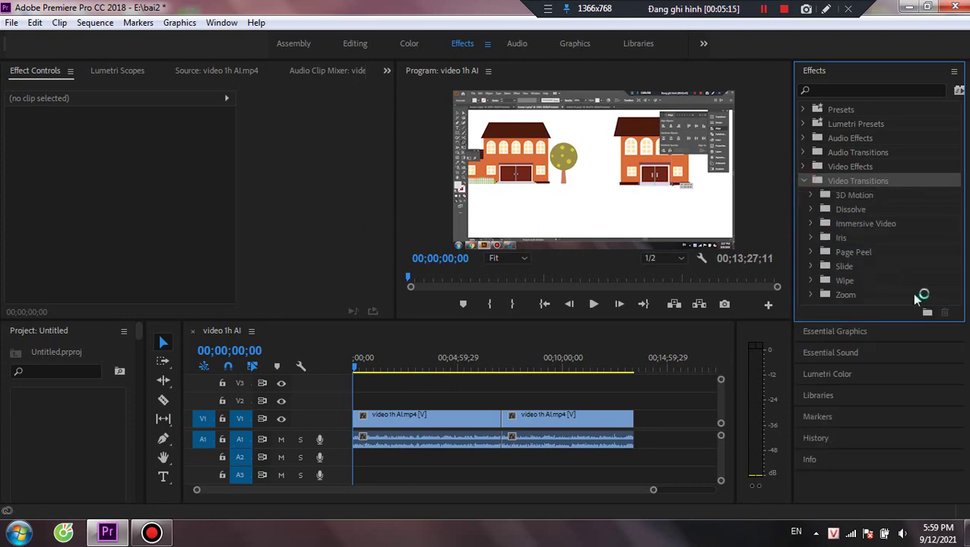
click(811, 196)
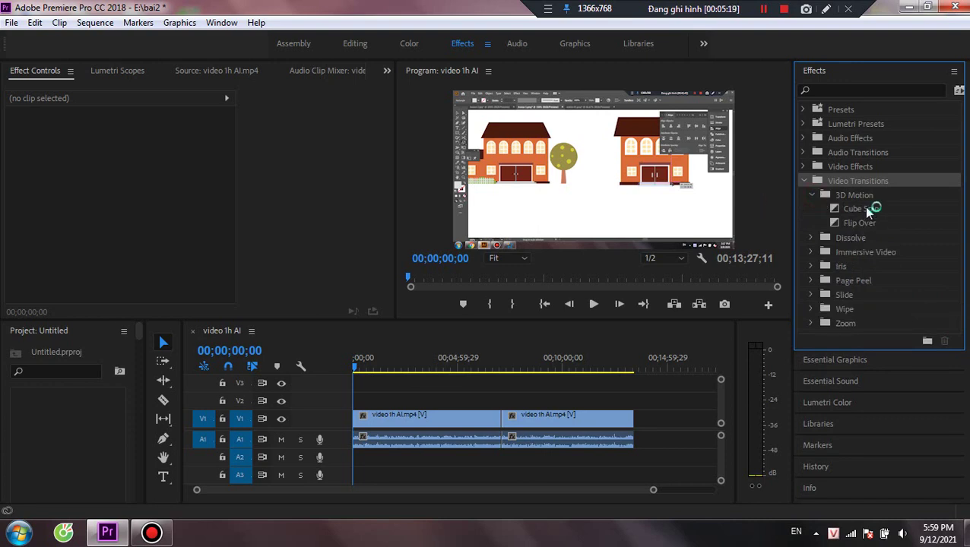
drag(867, 210, 504, 416)
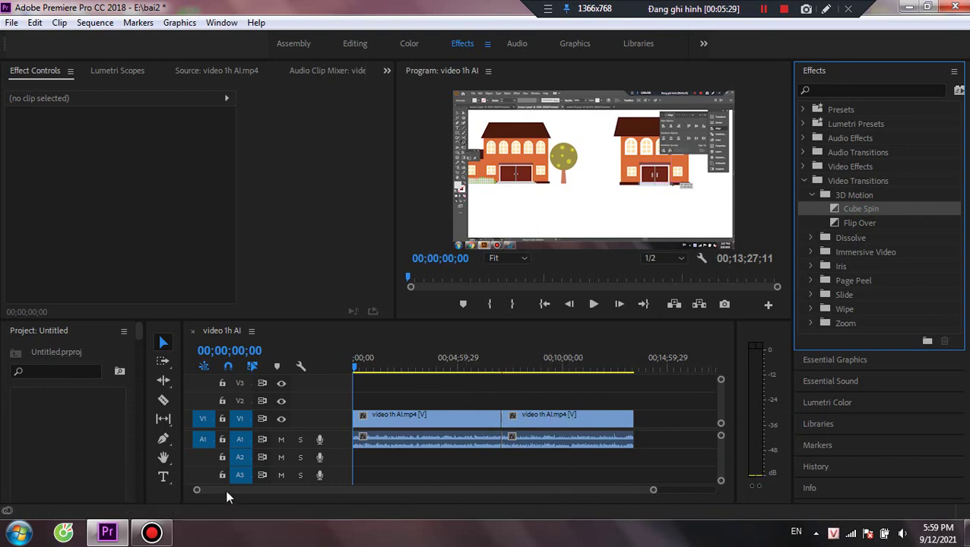
Step: Enlarge the timeline and the V1 track to examine the join between the two clips
drag(196, 490, 238, 504)
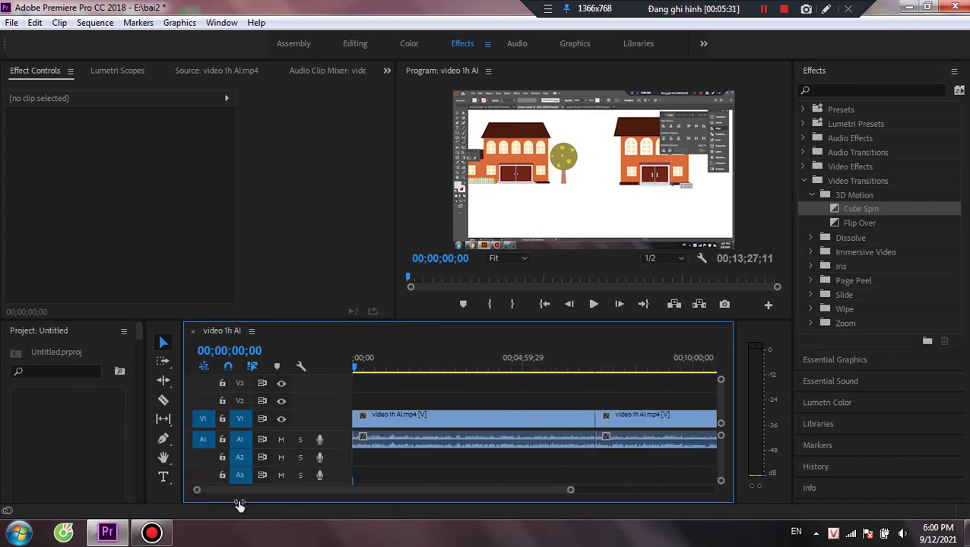
drag(721, 380, 722, 388)
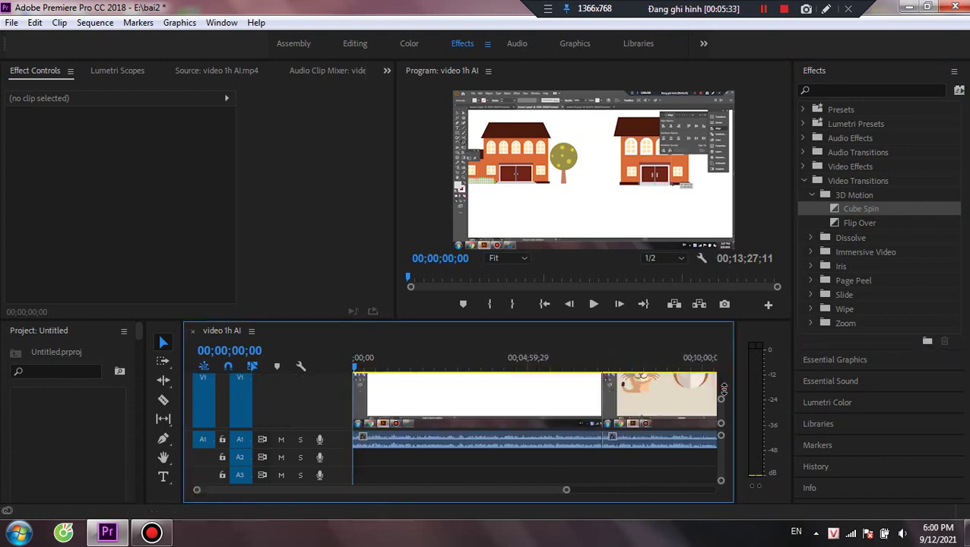
key(minus)
key(minus)
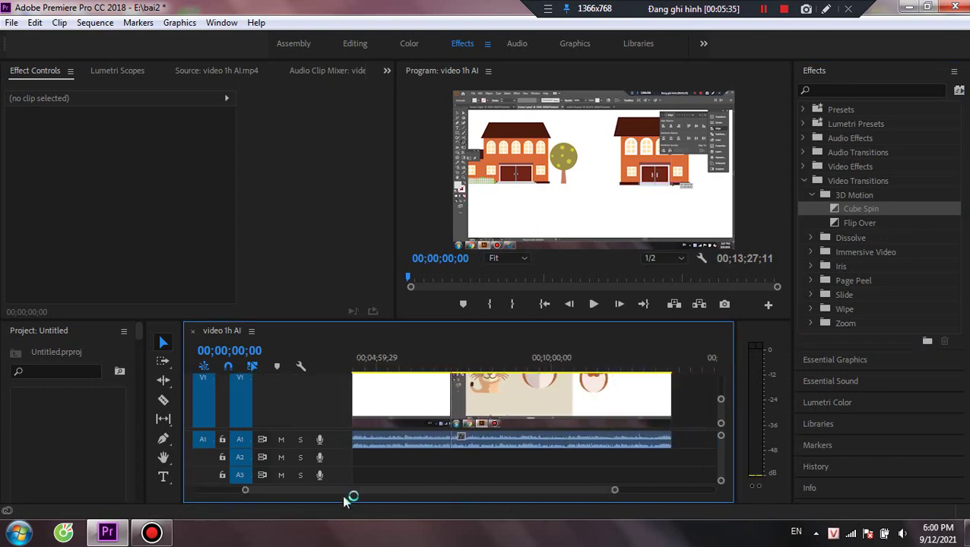
drag(244, 491, 271, 498)
drag(272, 491, 278, 491)
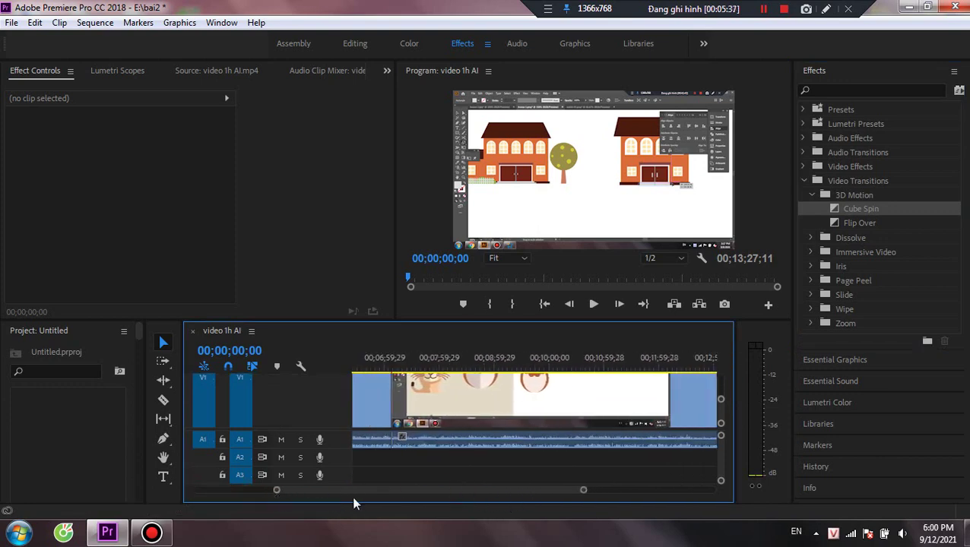
drag(431, 493, 402, 490)
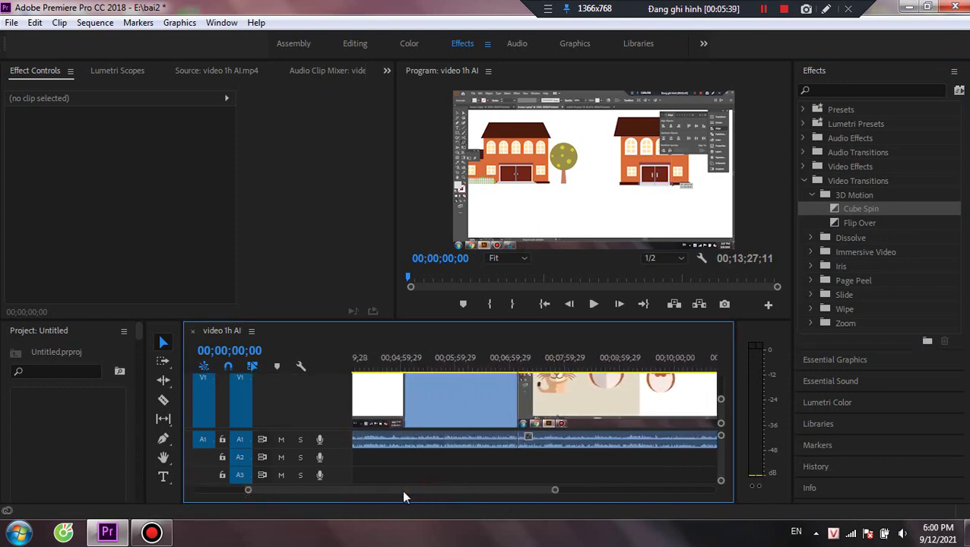
scroll(730, 405, up, 2)
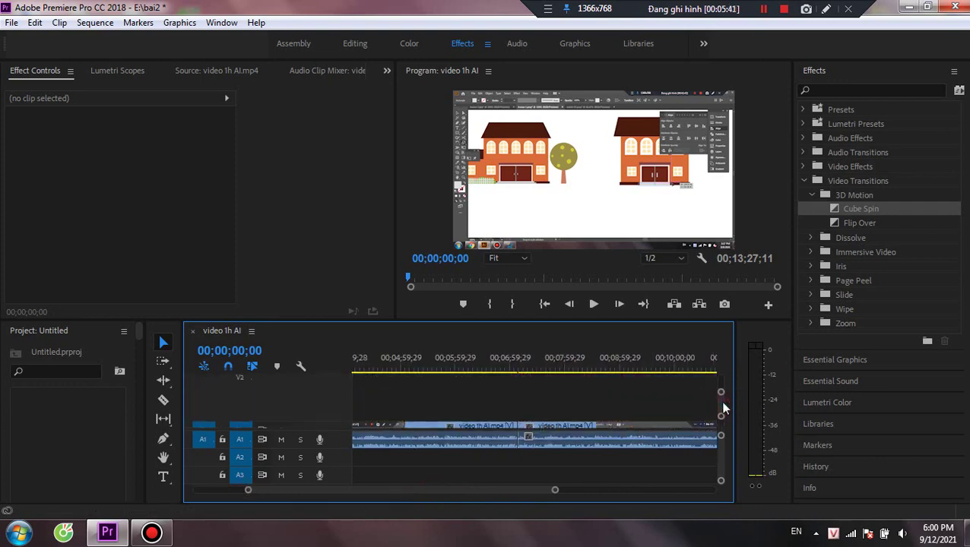
scroll(720, 405, down, 2)
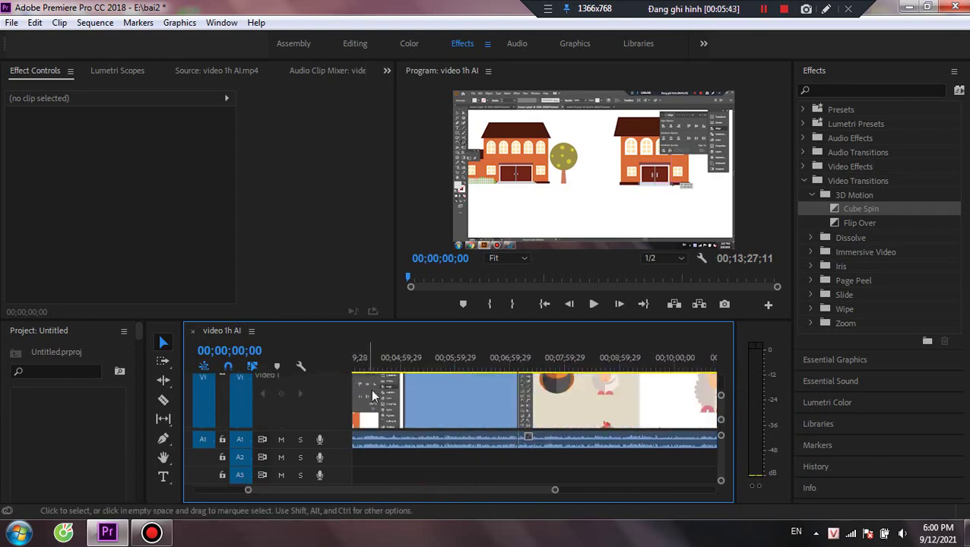
Step: Select the first clip and play the sequence from 00;07;01;10 across the Cube Spin transition
click(407, 411)
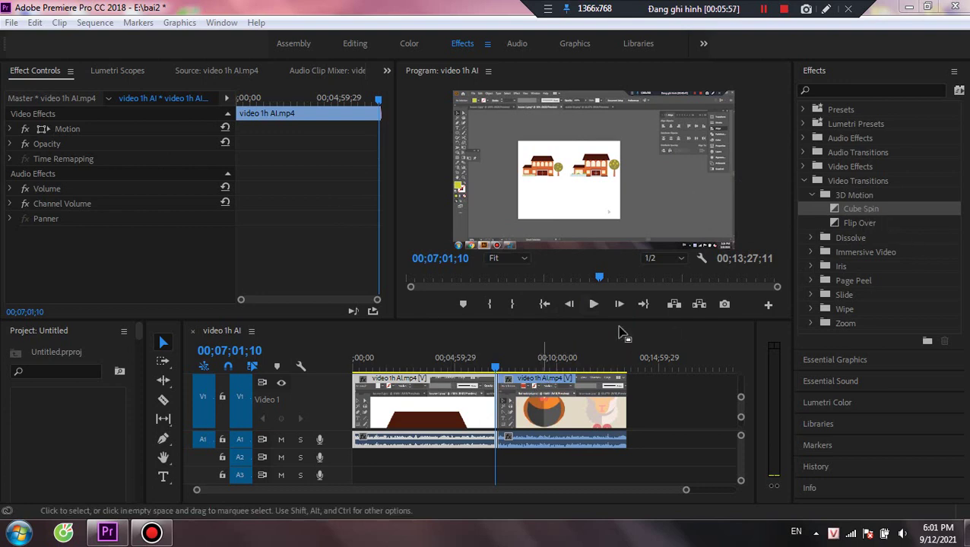
click(594, 307)
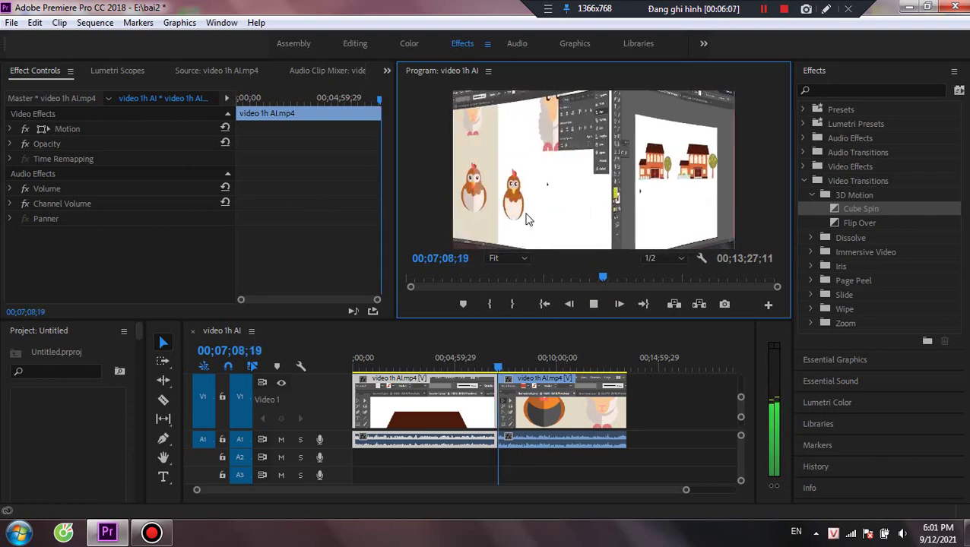
Step: Stop playback and select the Cube Spin transition at the cut on V1 to show its settings
click(594, 306)
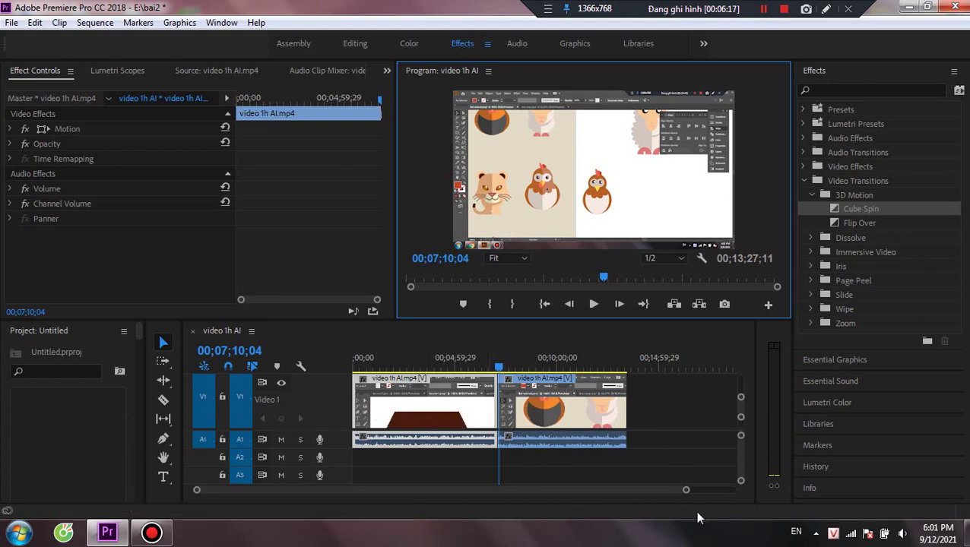
drag(686, 490, 609, 495)
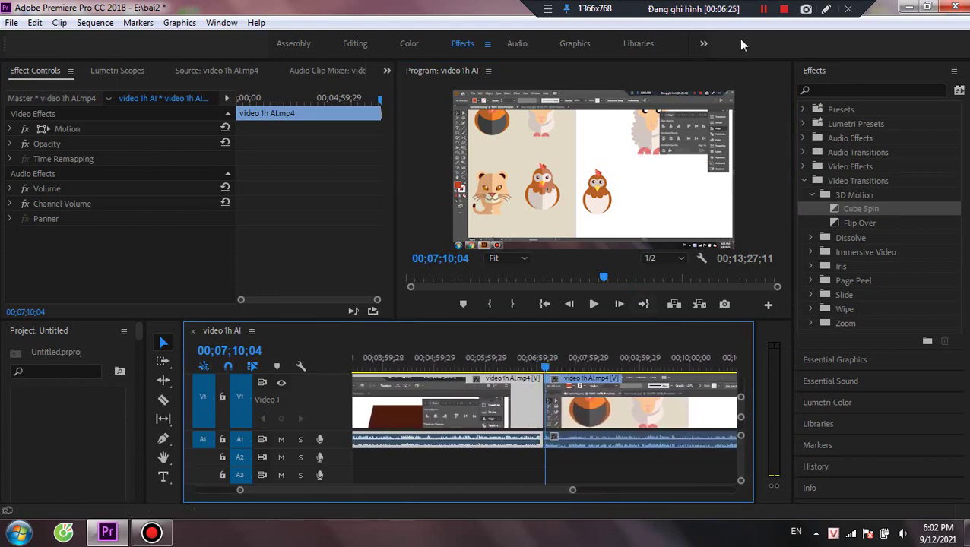
scroll(535, 425, down, 1)
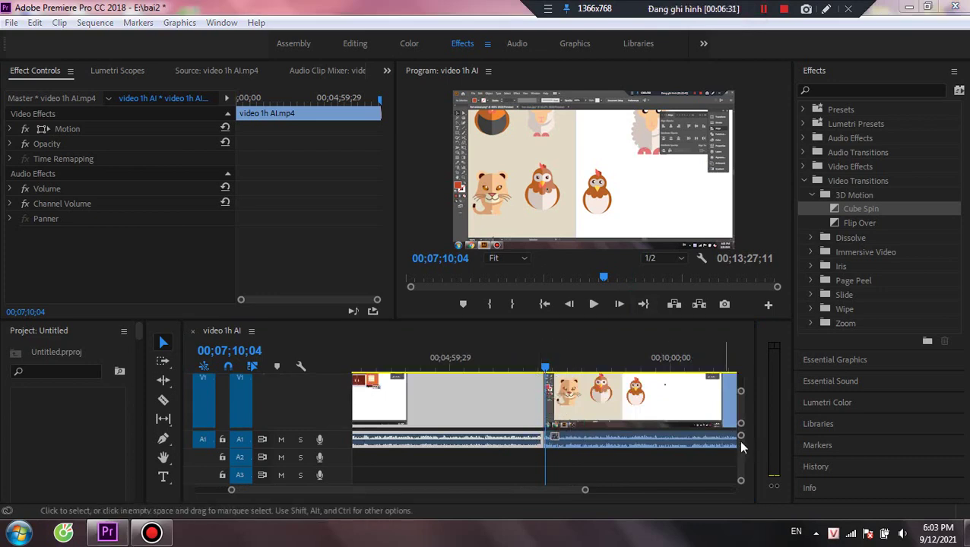
scroll(739, 407, up, 2)
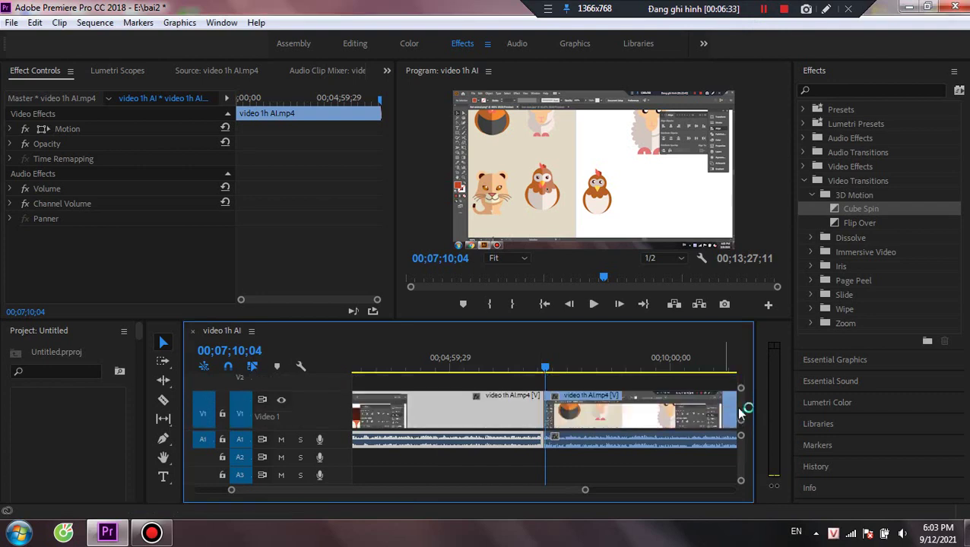
scroll(739, 406, down, 2)
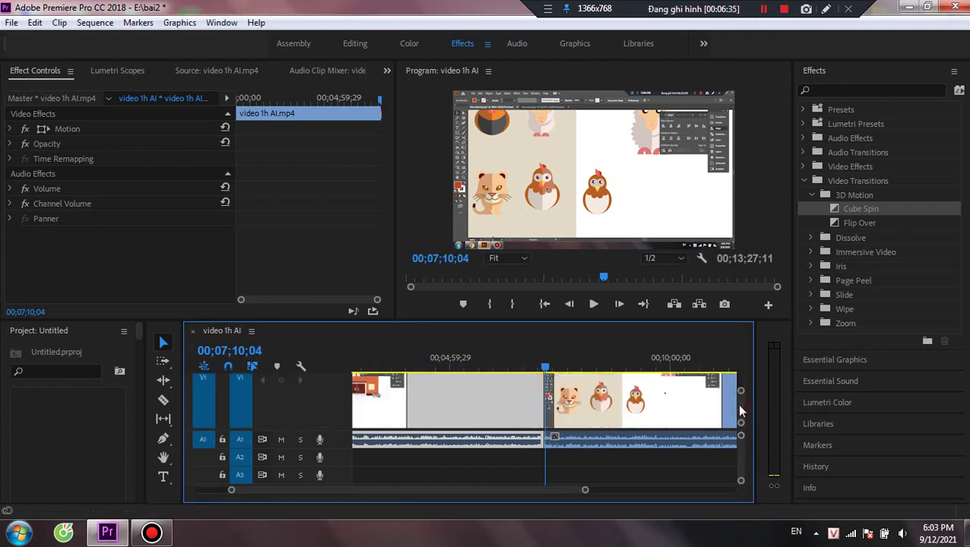
drag(232, 490, 390, 530)
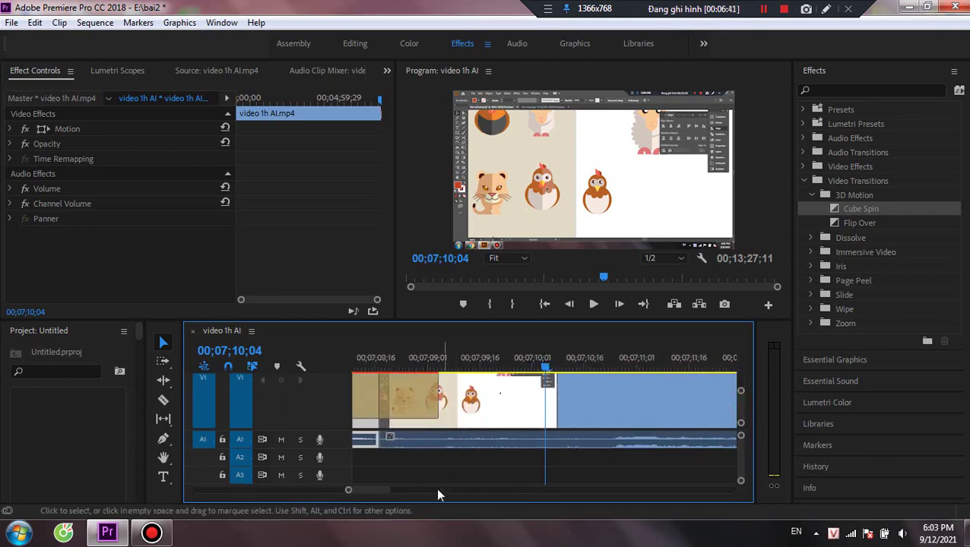
drag(370, 493, 370, 494)
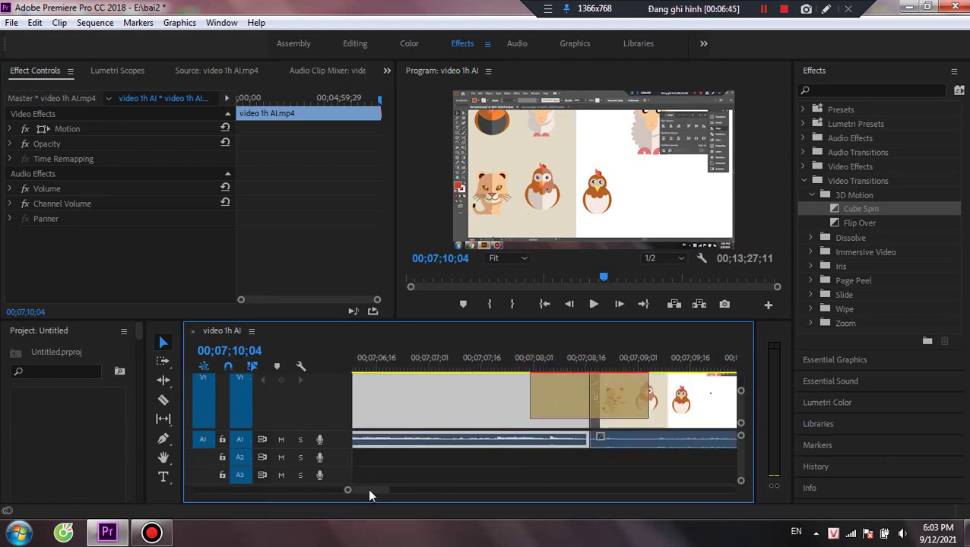
click(590, 378)
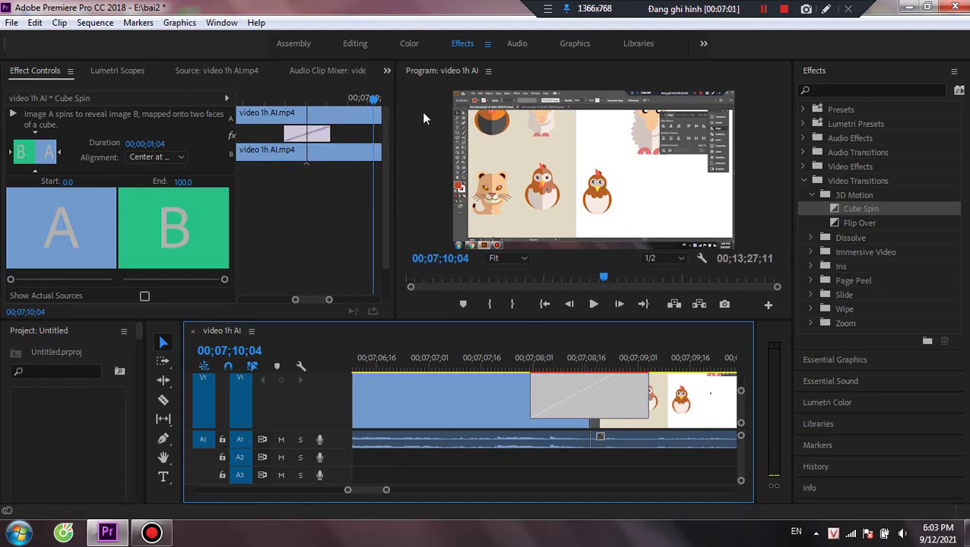
Step: Play the sequence from 00;07;08;00 across the Cube Spin transition and stop after it
drag(374, 104, 278, 112)
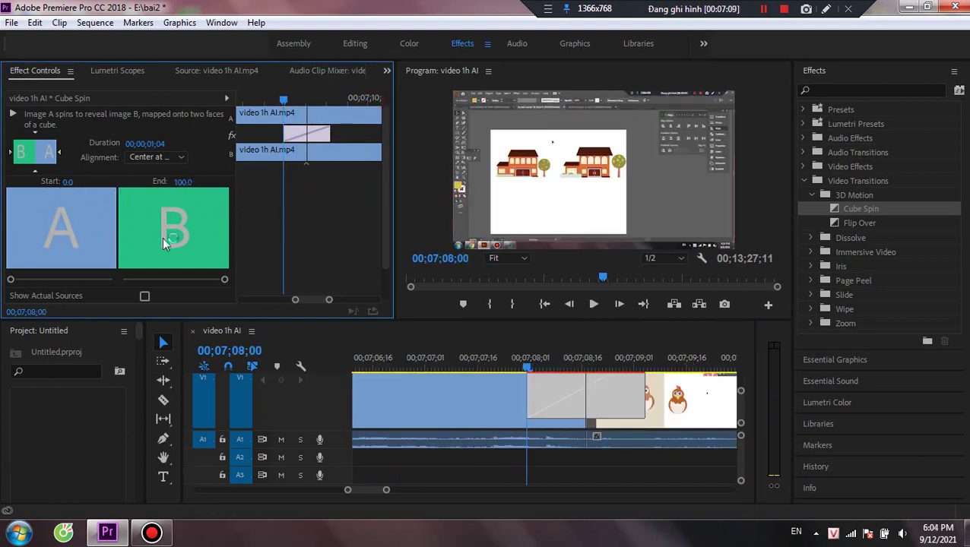
click(594, 306)
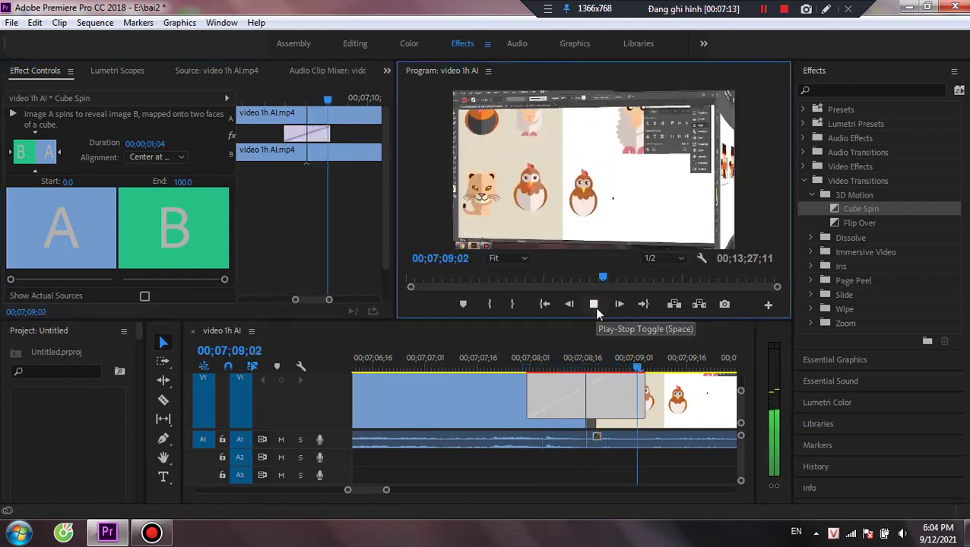
click(594, 305)
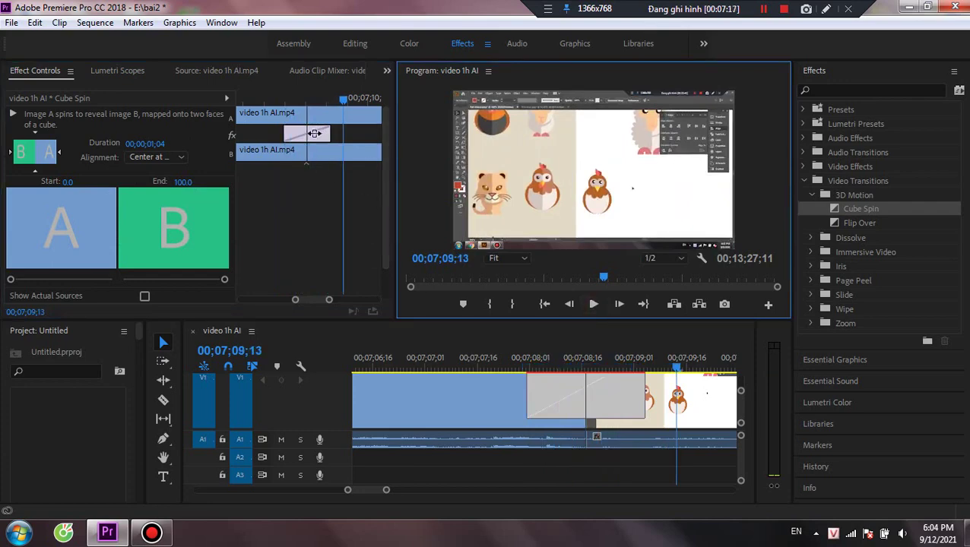
Step: Shift the Cube Spin transition to the Start at Cut alignment and play it from 00;07;08;16
drag(314, 134, 307, 99)
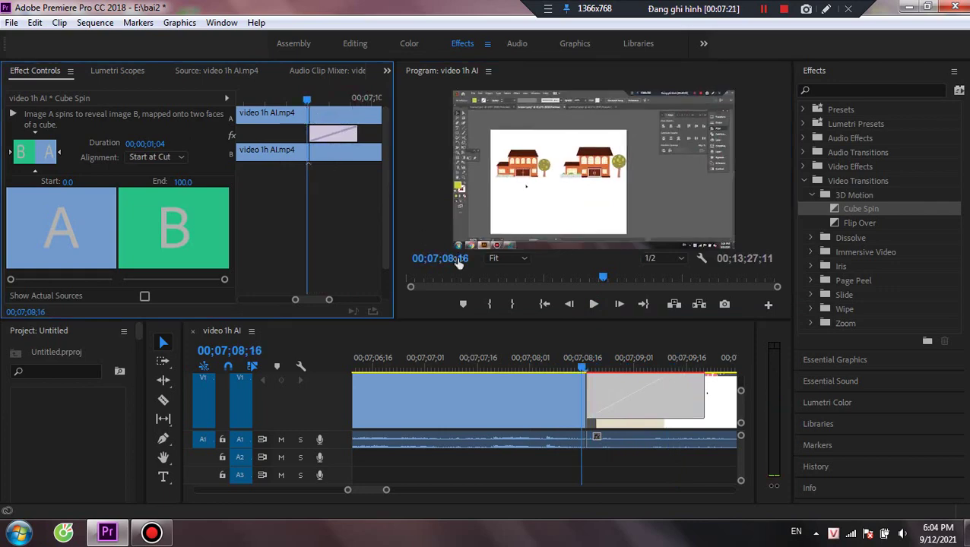
click(592, 305)
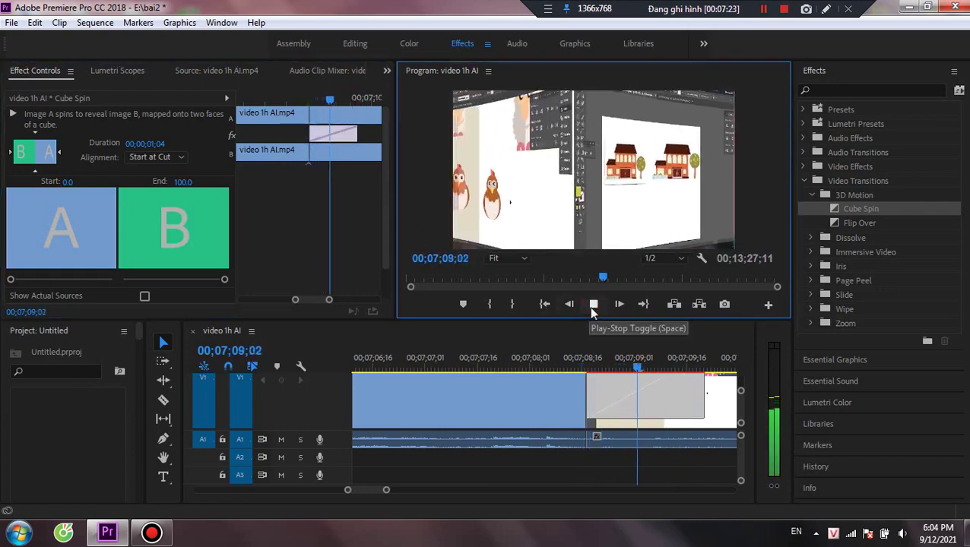
click(593, 305)
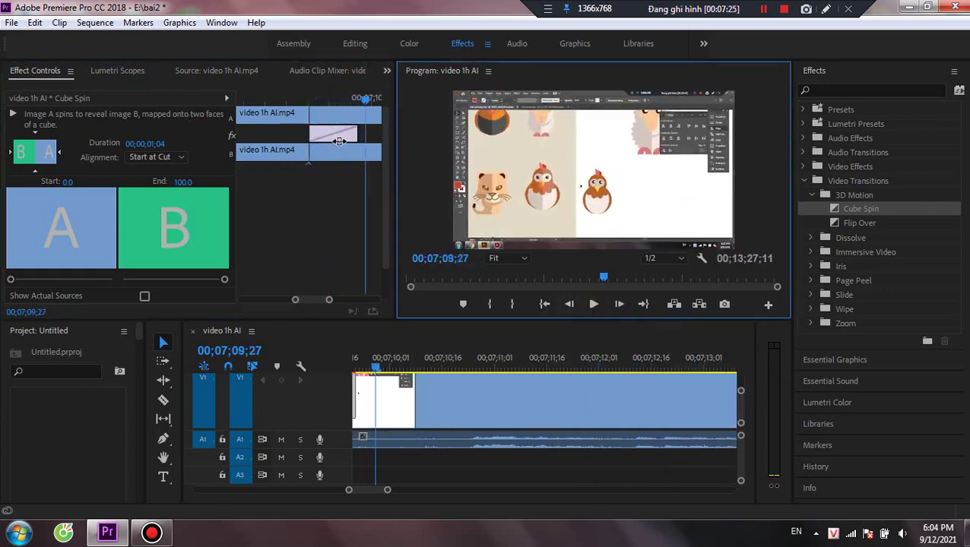
Step: Shift the Cube Spin transition ahead of the cut to the End at Cut alignment
drag(333, 135, 282, 133)
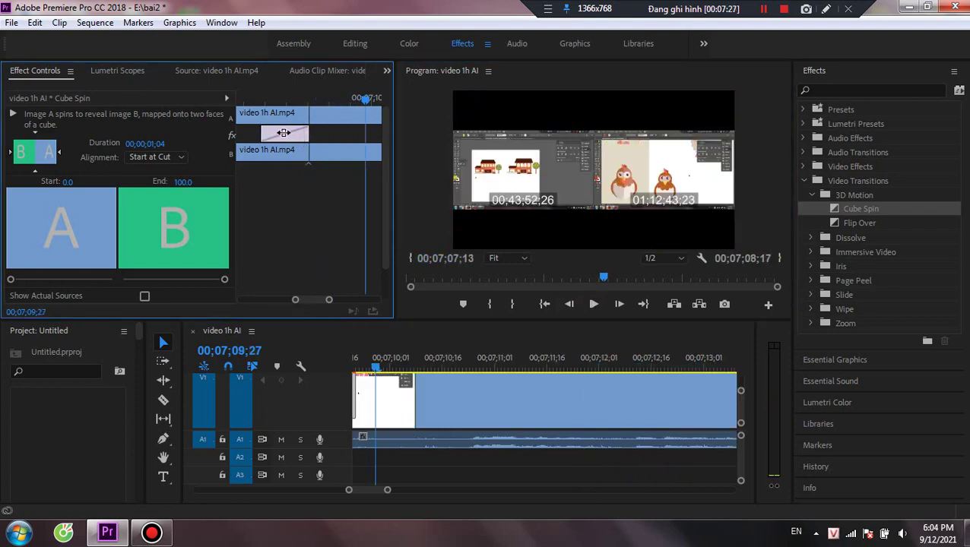
drag(221, 126, 222, 126)
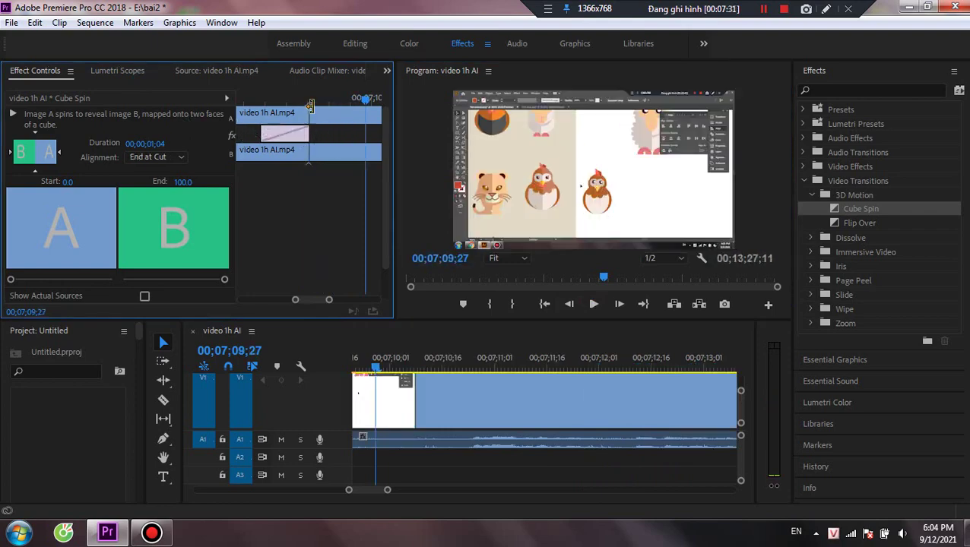
click(296, 136)
Step: Move the cut between the two clips slightly later and centre the Cube Spin transition on it
mouse_move(309, 158)
mouse_down()
mouse_move(301, 156)
mouse_move(349, 158)
mouse_move(289, 164)
mouse_move(344, 158)
mouse_move(312, 166)
mouse_move(321, 166)
mouse_up()
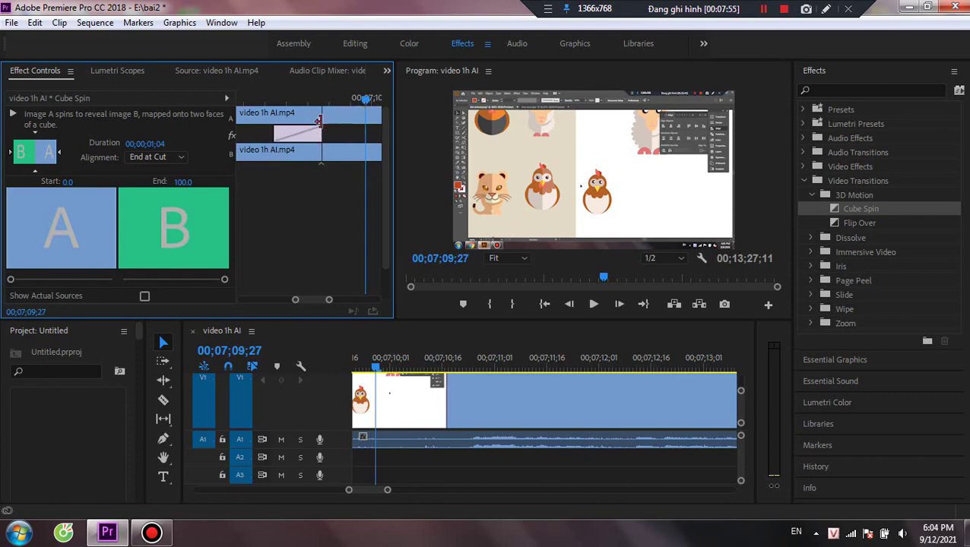
drag(296, 136, 323, 134)
Step: Lengthen the Cube Spin transition at both ends to a duration of 00;00;02;14 and play it from 00;07;07;21
drag(368, 104, 284, 114)
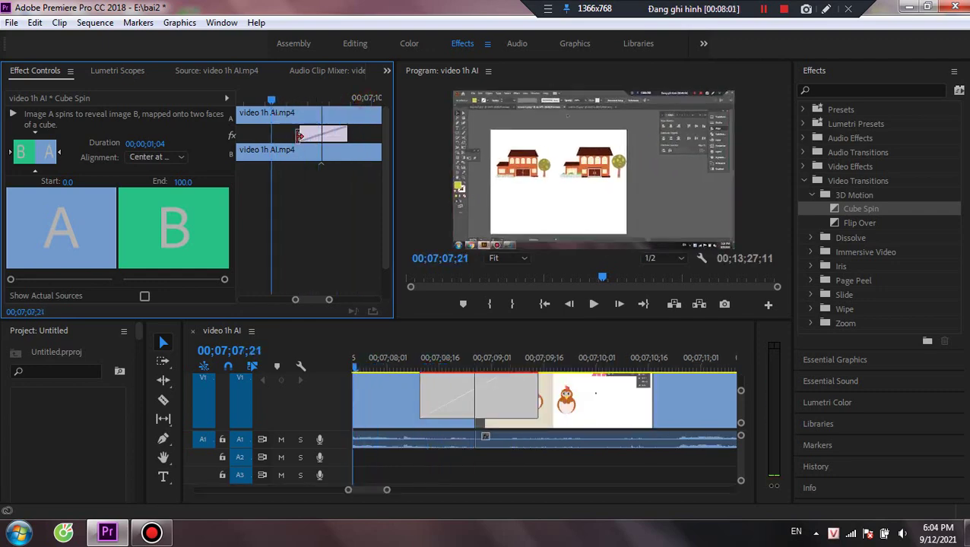
drag(303, 135, 273, 135)
drag(347, 134, 379, 134)
click(594, 304)
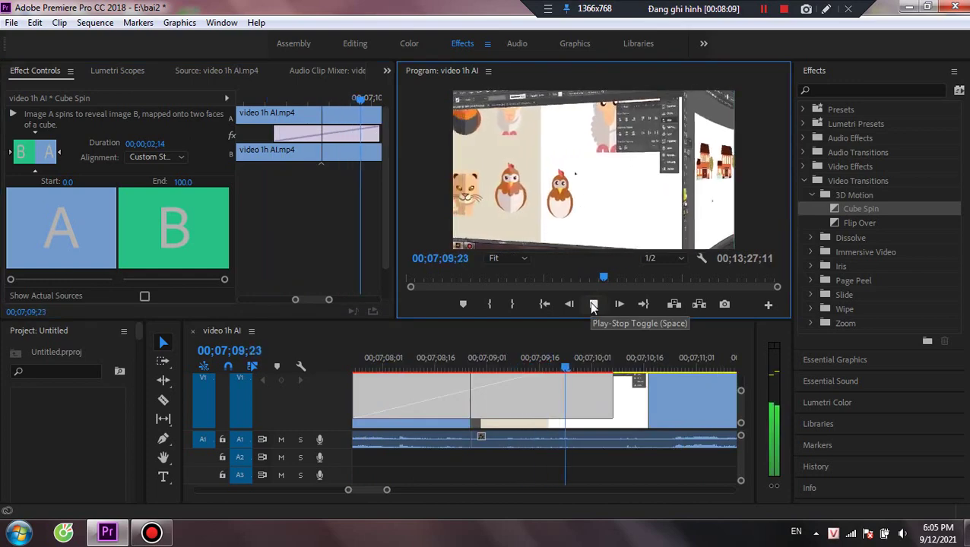
click(594, 304)
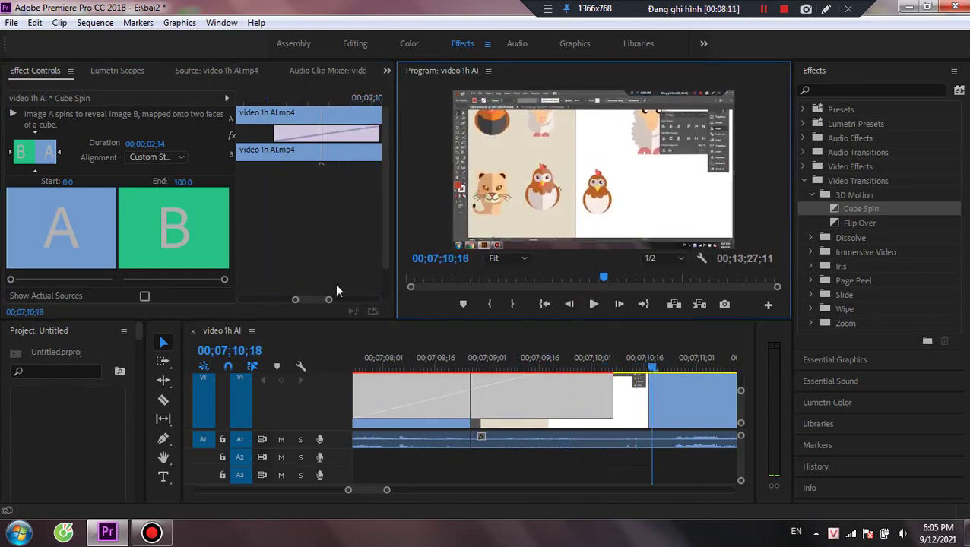
Step: Trim both ends of the Cube Spin transition to shorten its duration to 00;00;00;05
drag(317, 299, 318, 300)
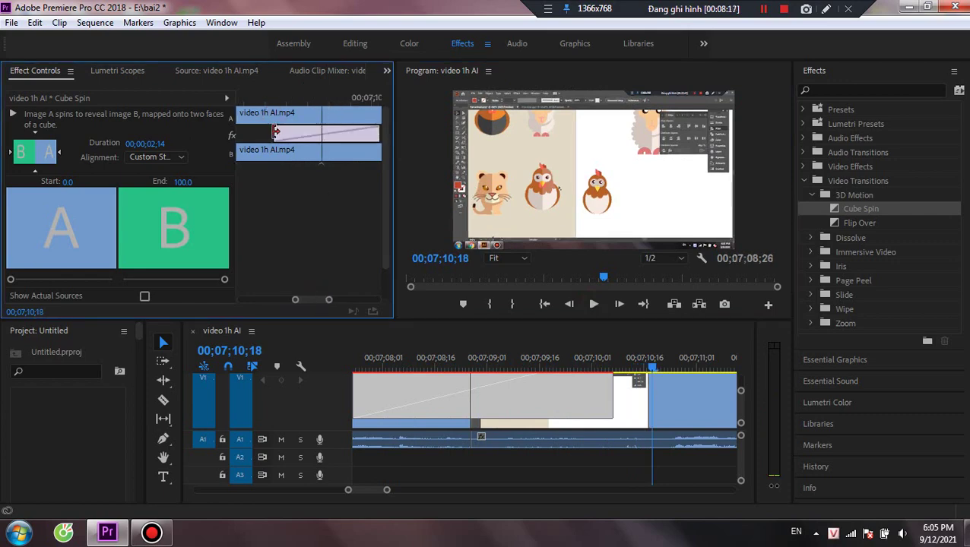
drag(274, 133, 285, 134)
drag(376, 134, 300, 113)
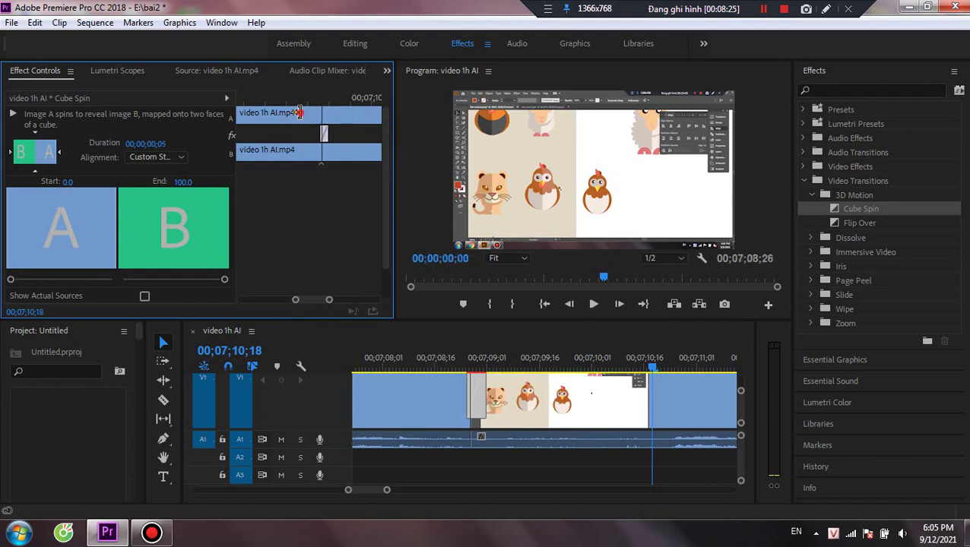
Step: Play the shortened Cube Spin transition several times, starting just before the cut between the two clips
drag(299, 301, 318, 302)
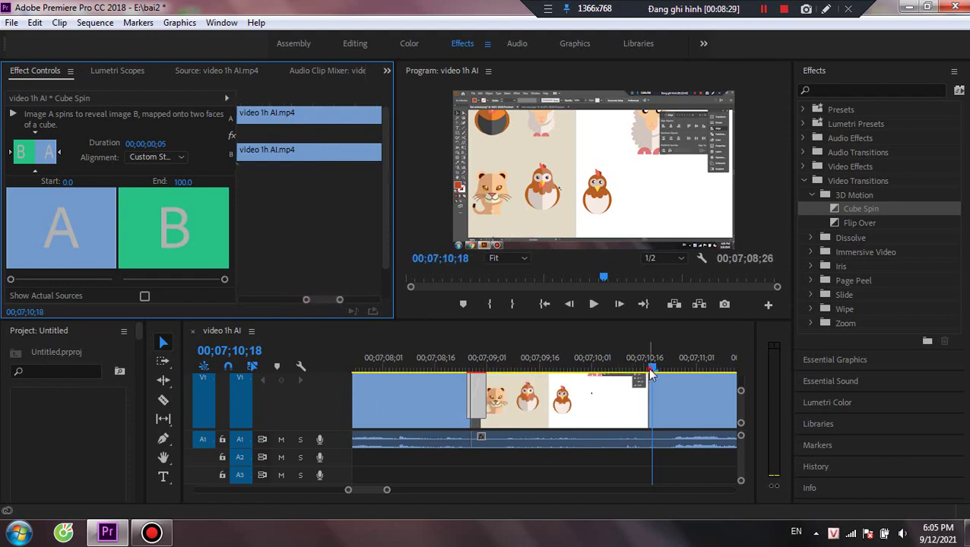
drag(647, 367, 462, 360)
drag(322, 302, 271, 317)
click(591, 306)
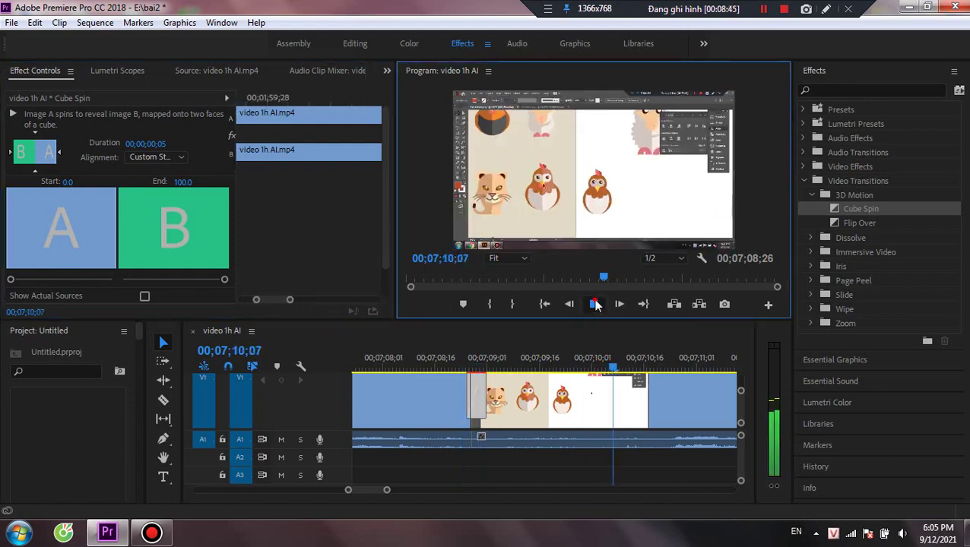
drag(631, 368, 470, 368)
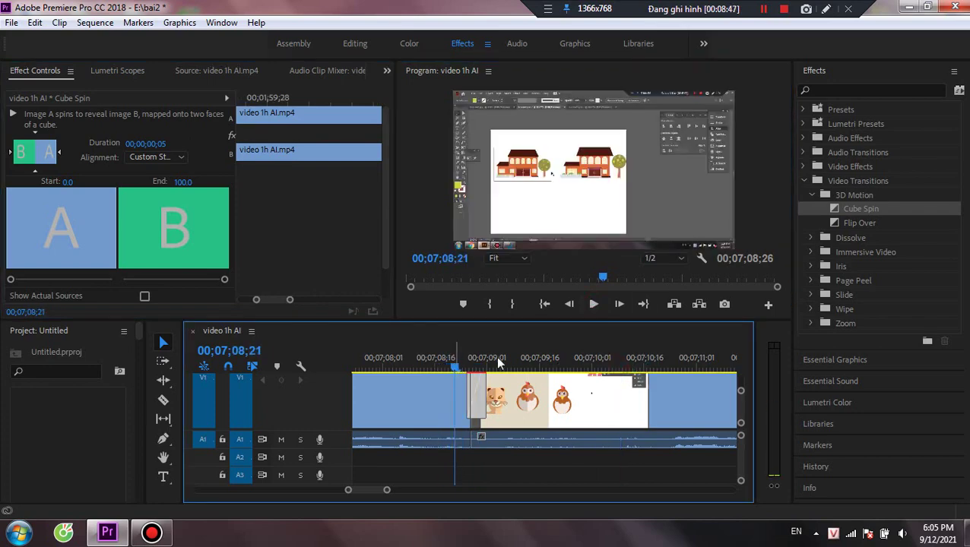
click(596, 304)
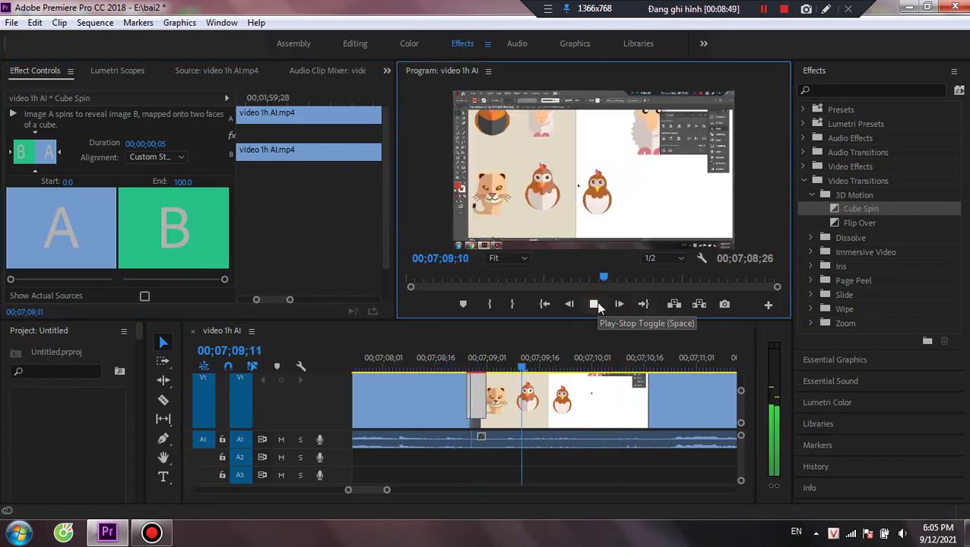
click(596, 304)
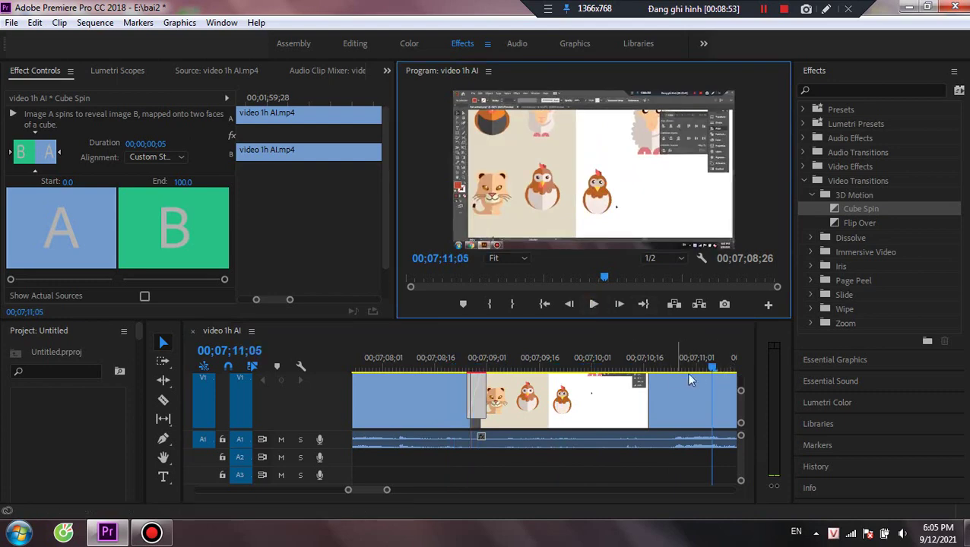
drag(712, 368, 415, 370)
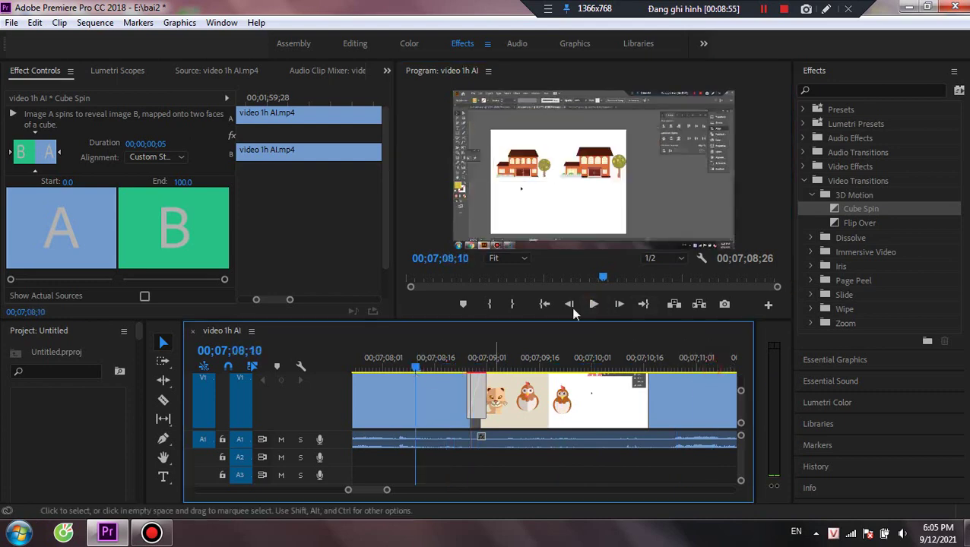
click(594, 304)
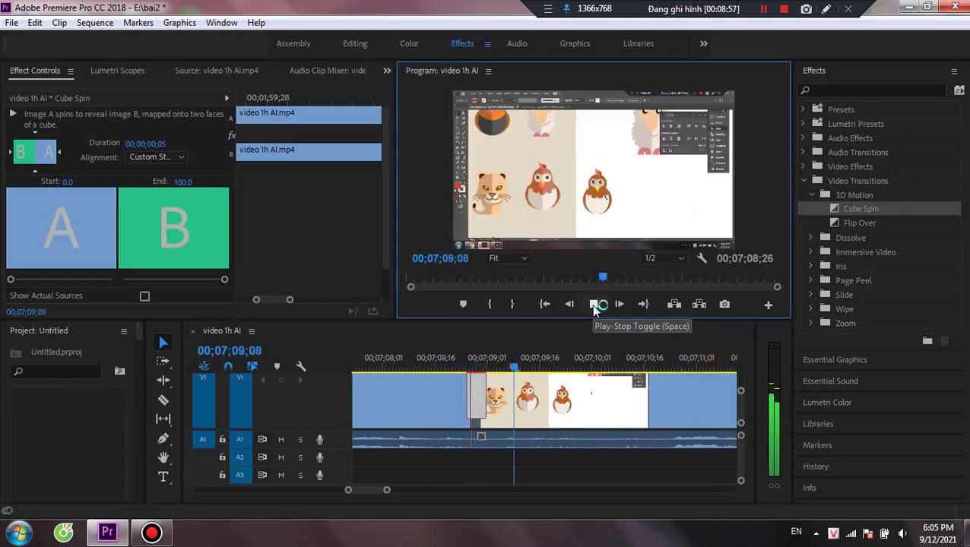
click(595, 306)
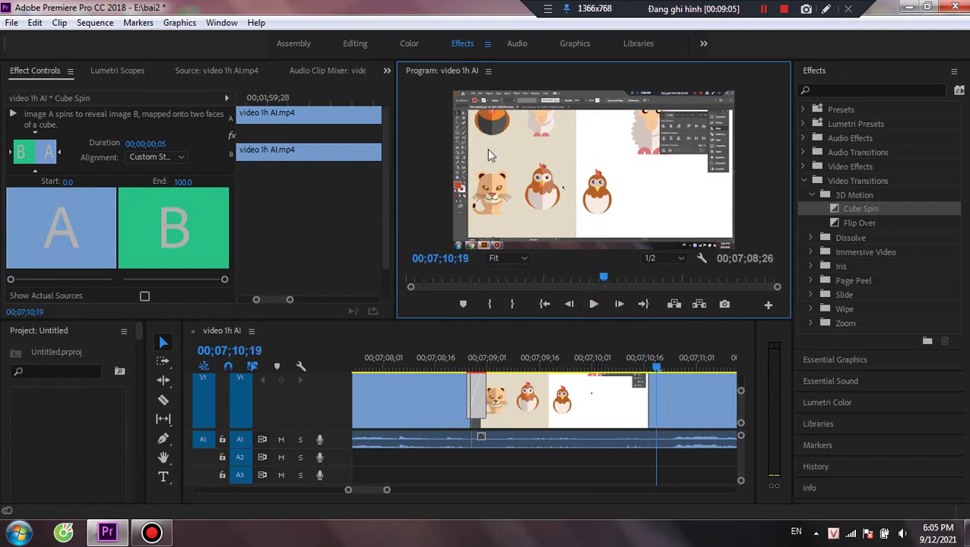
click(764, 8)
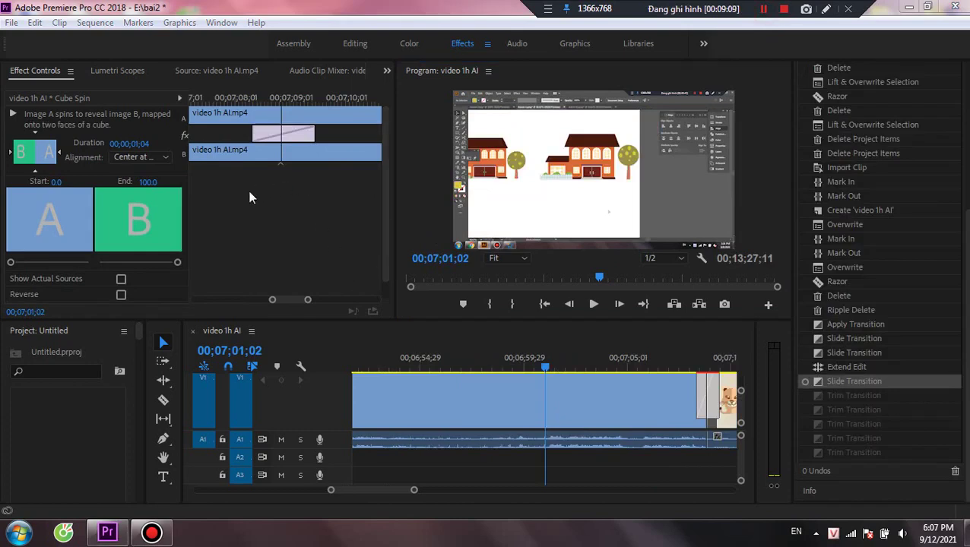
Step: Review the Cube Spin transition's alignment options and shift the transition to Start at Cut
click(147, 157)
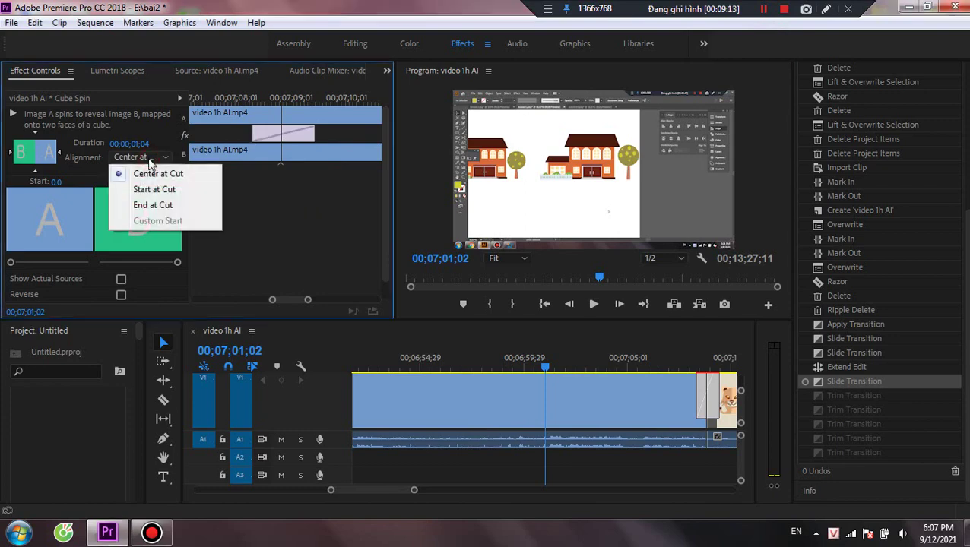
click(279, 135)
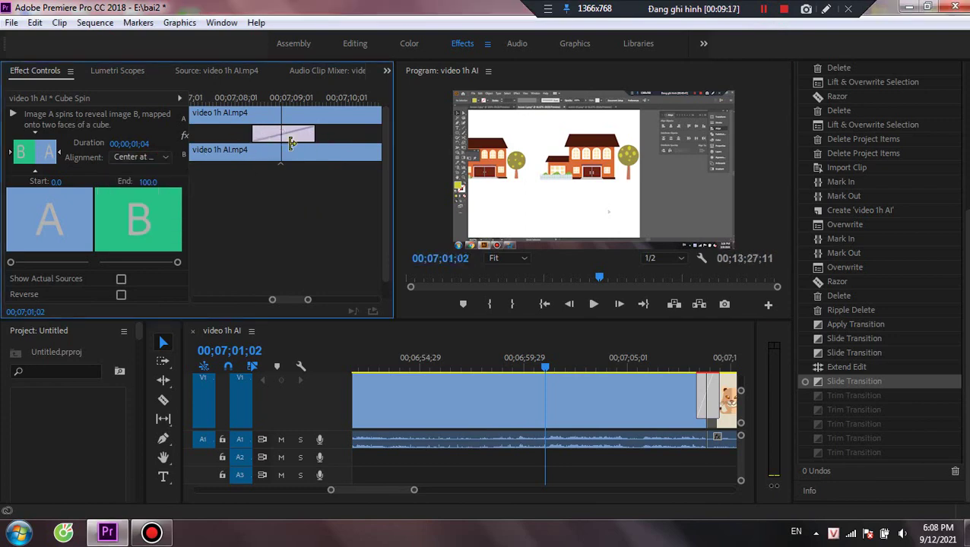
click(155, 156)
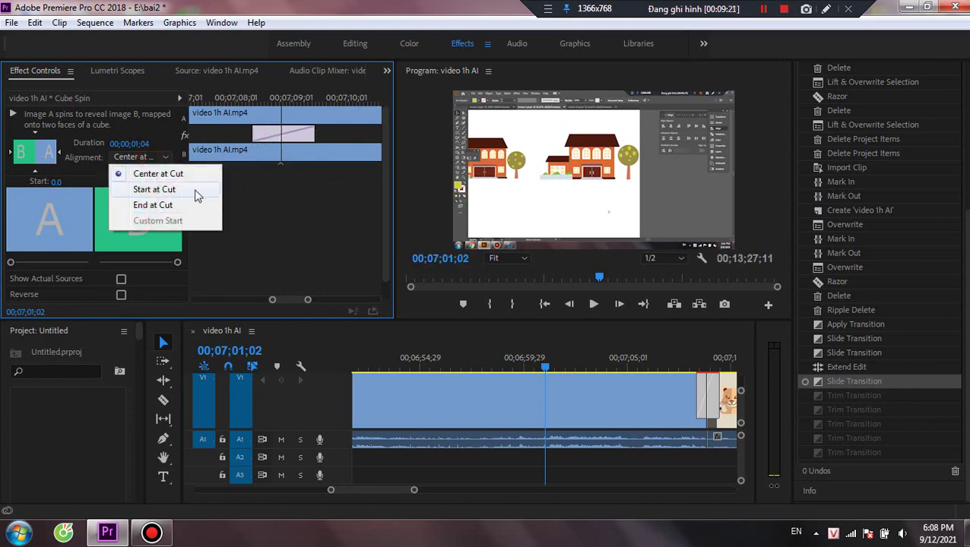
click(153, 162)
drag(259, 132, 290, 133)
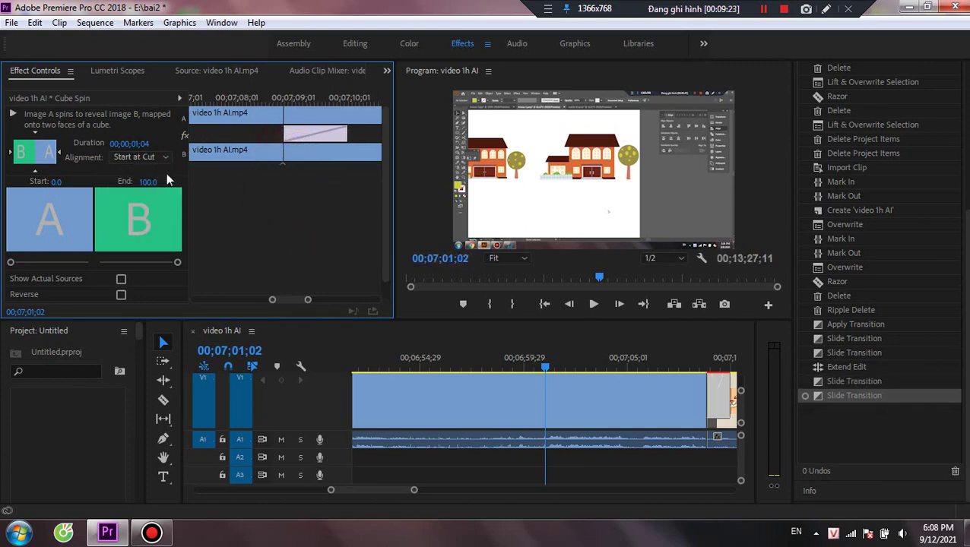
click(146, 162)
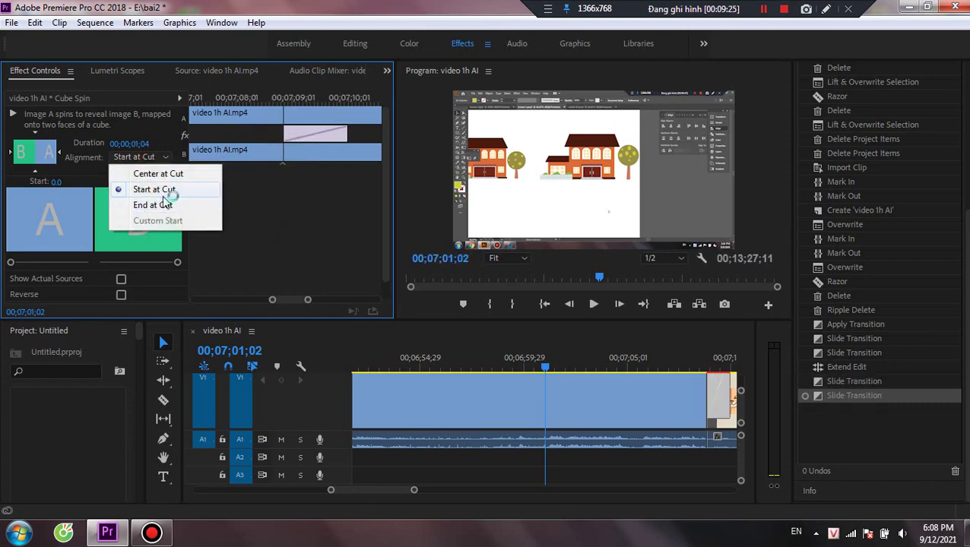
click(270, 207)
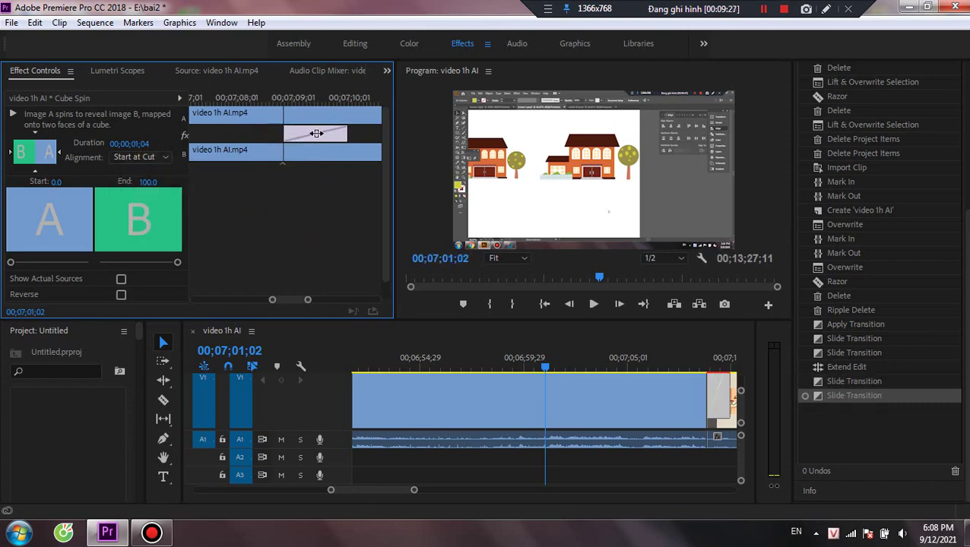
Step: Shift the Cube Spin transition to end at the cut, and offset it to a Custom Start alignment straddling the cut
drag(316, 133, 252, 134)
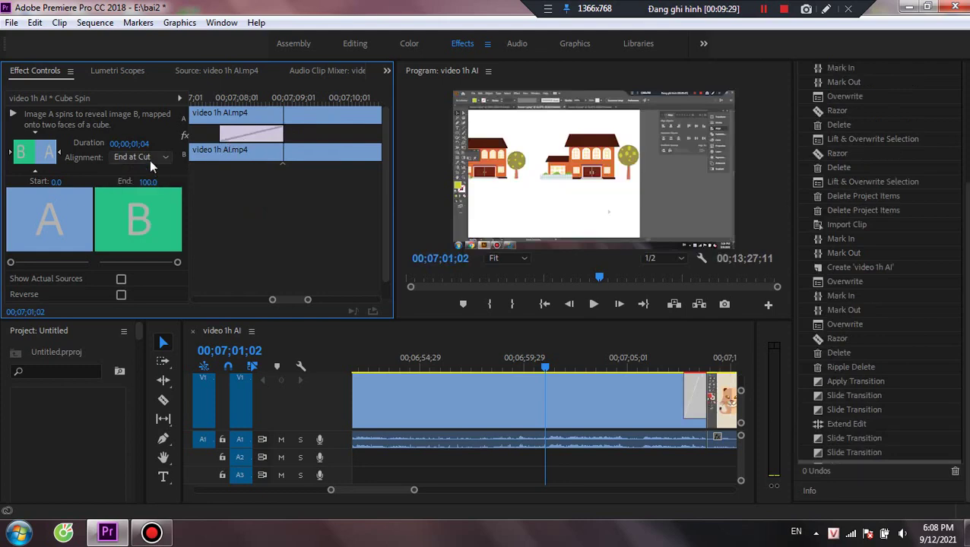
click(152, 159)
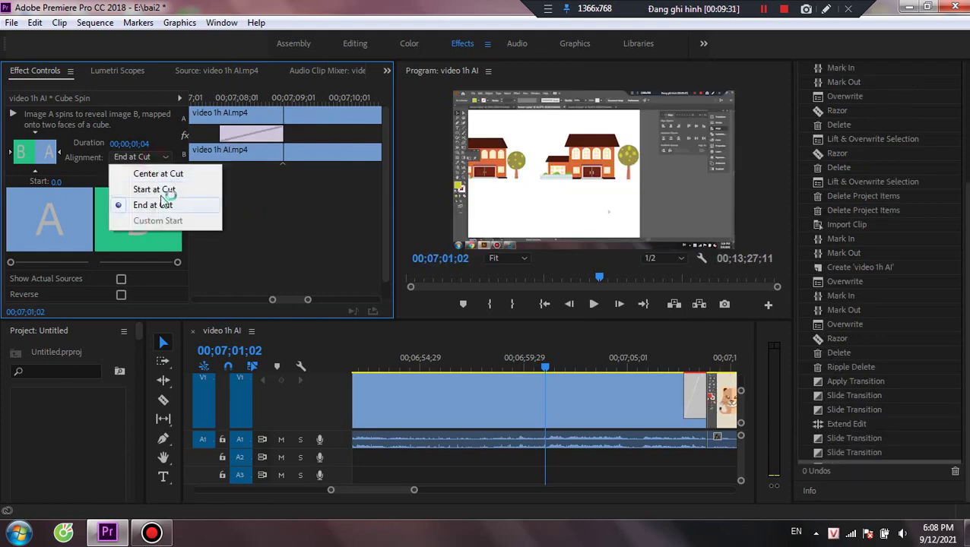
click(292, 229)
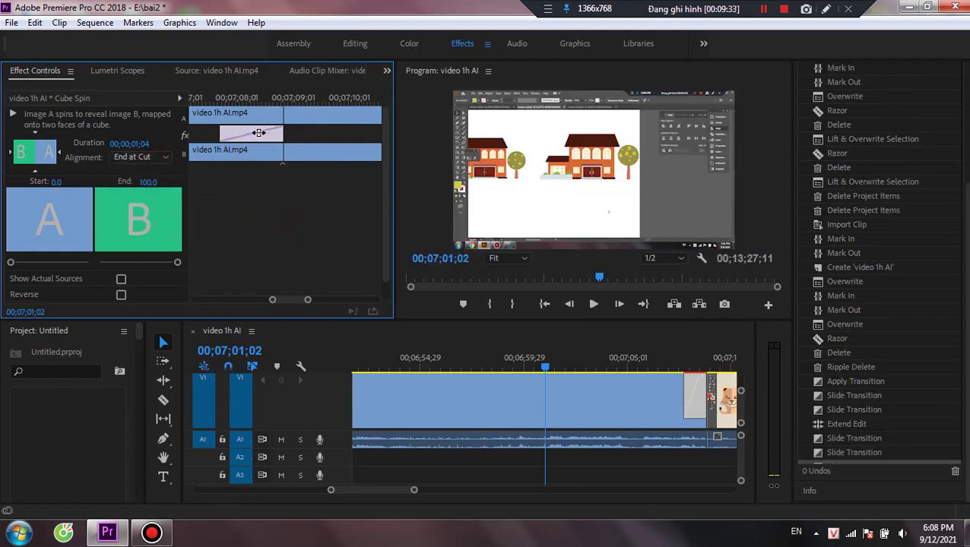
drag(259, 133, 278, 134)
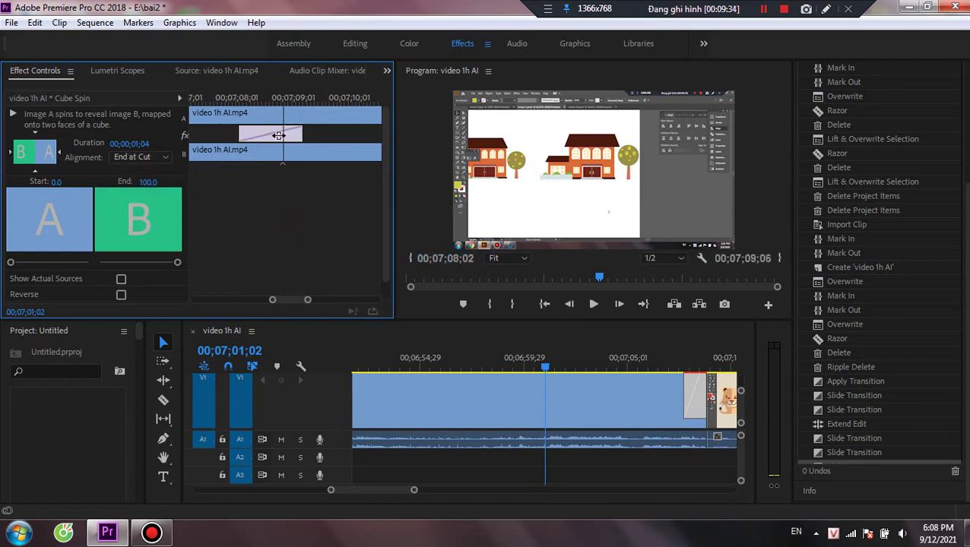
click(151, 156)
click(297, 238)
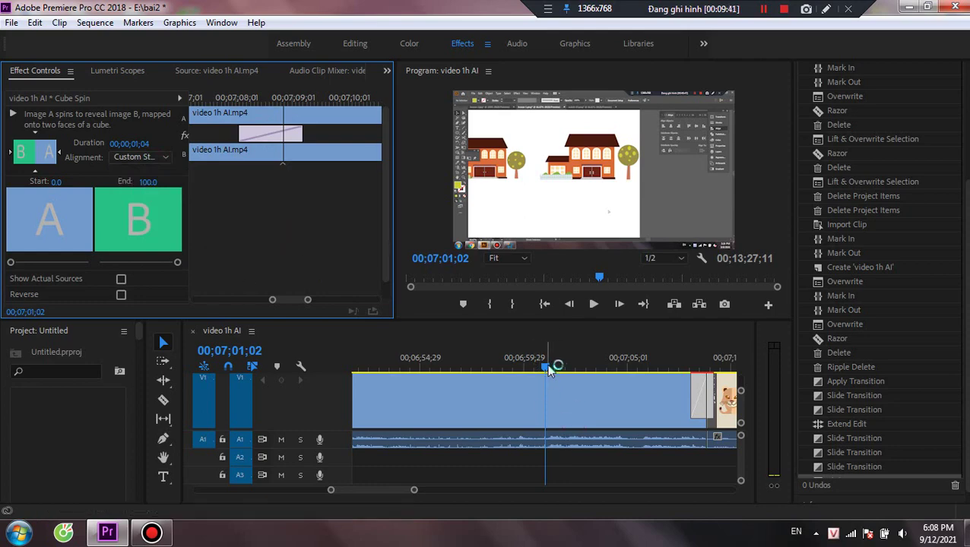
Step: Play back the Cube Spin transition from just before the cut and return the playhead to before it
drag(549, 368, 680, 382)
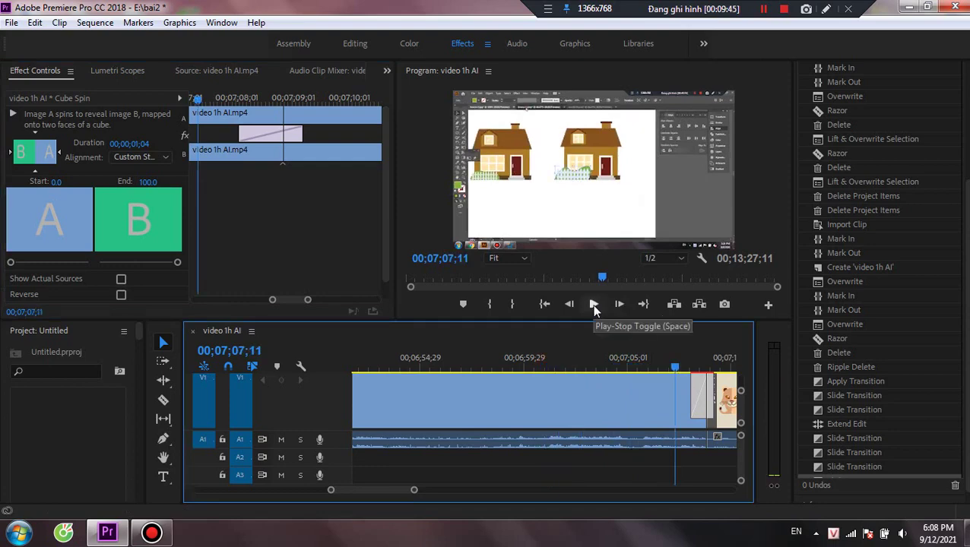
click(593, 304)
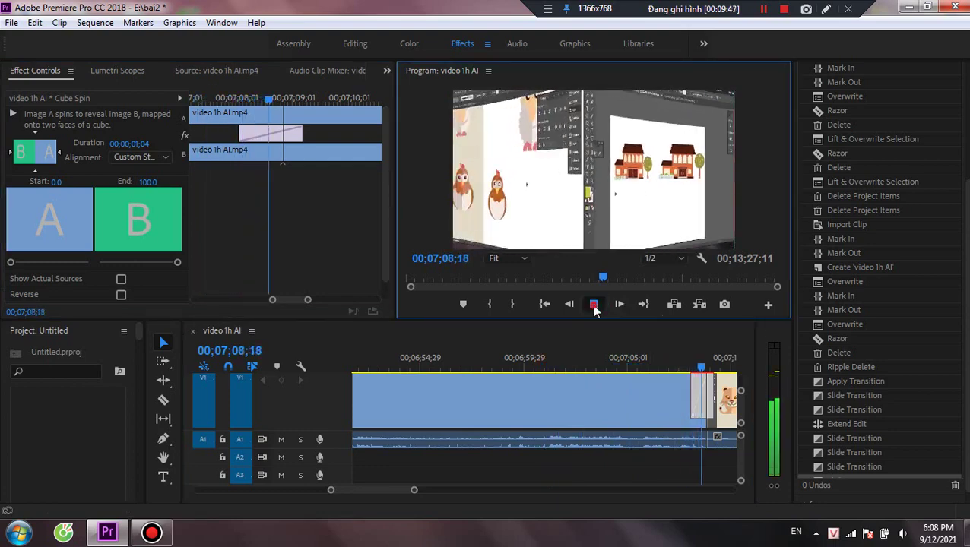
click(594, 304)
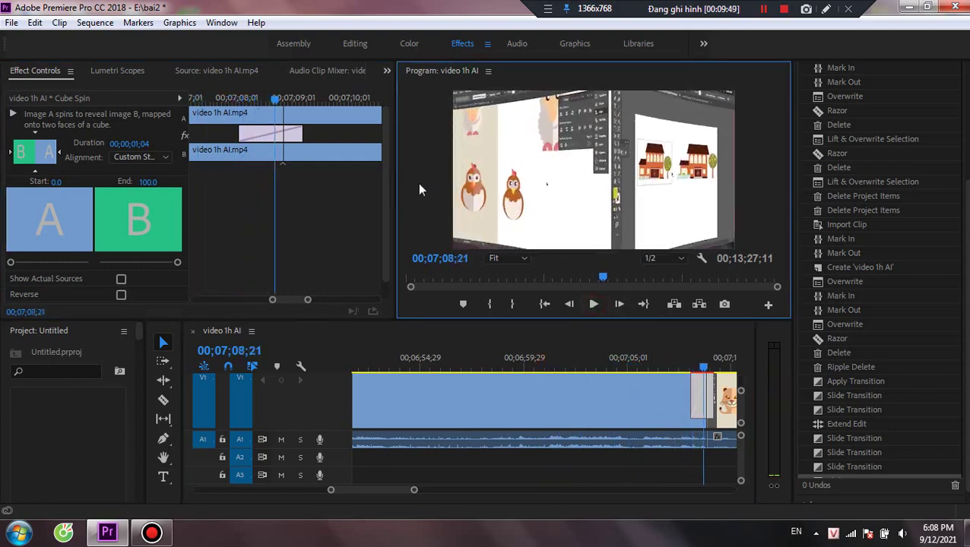
drag(703, 368, 686, 376)
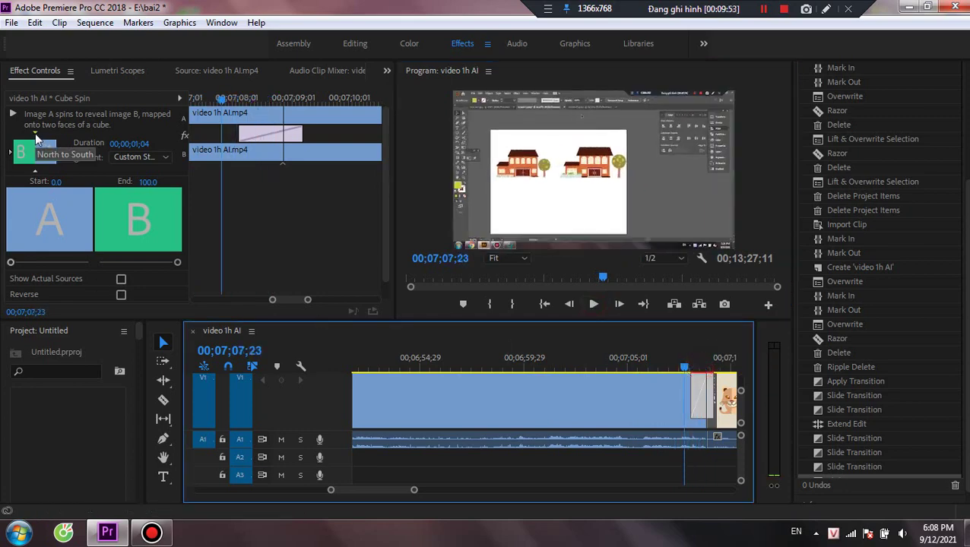
Step: Set the Cube Spin direction to North to South and preview the transition across the cut
click(35, 132)
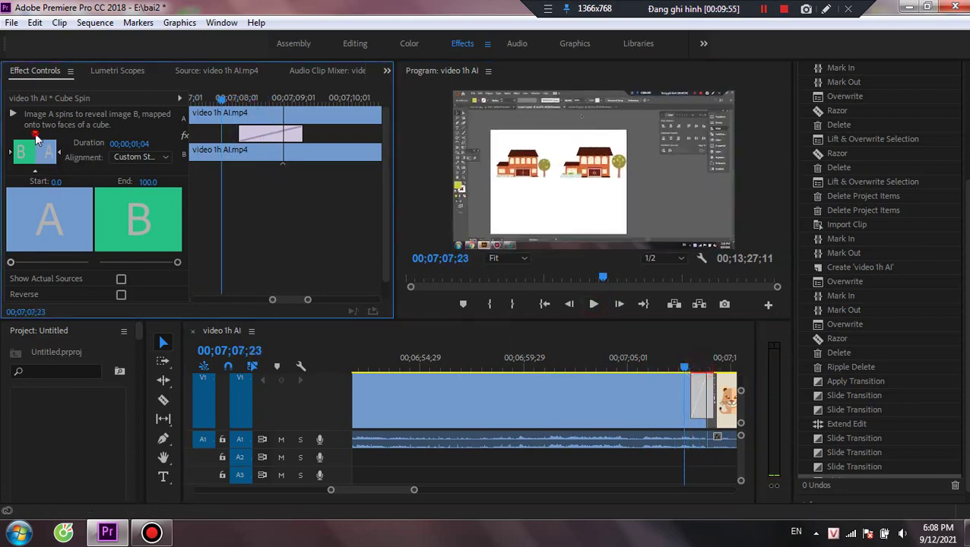
click(589, 308)
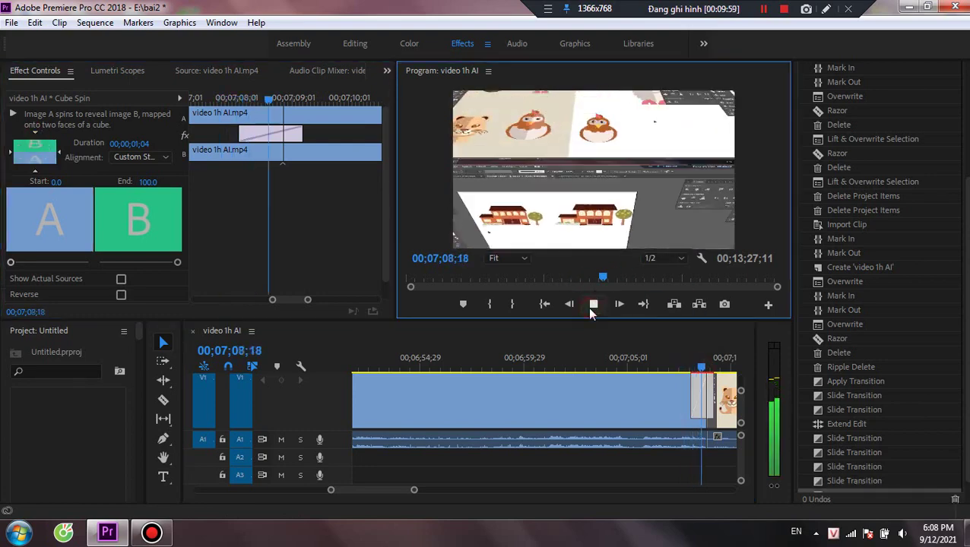
click(593, 304)
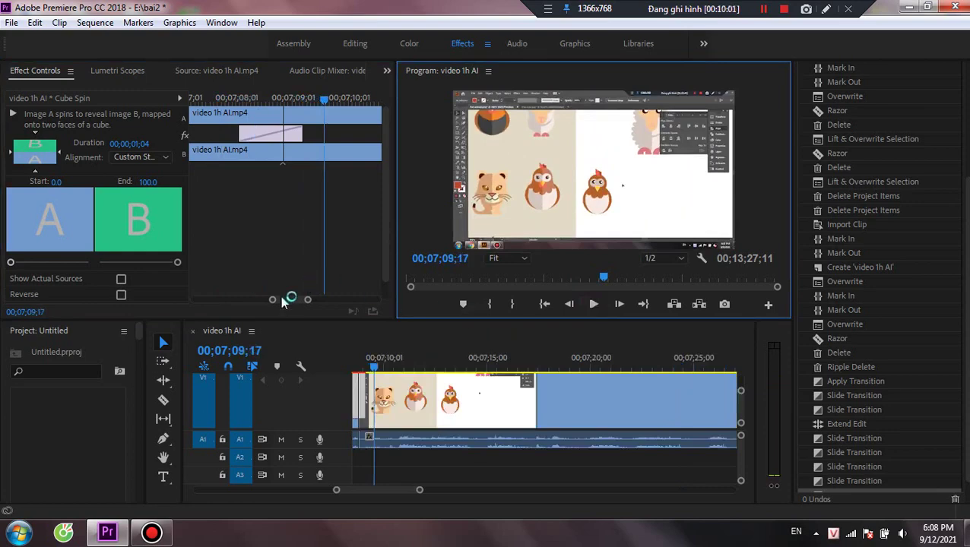
click(368, 369)
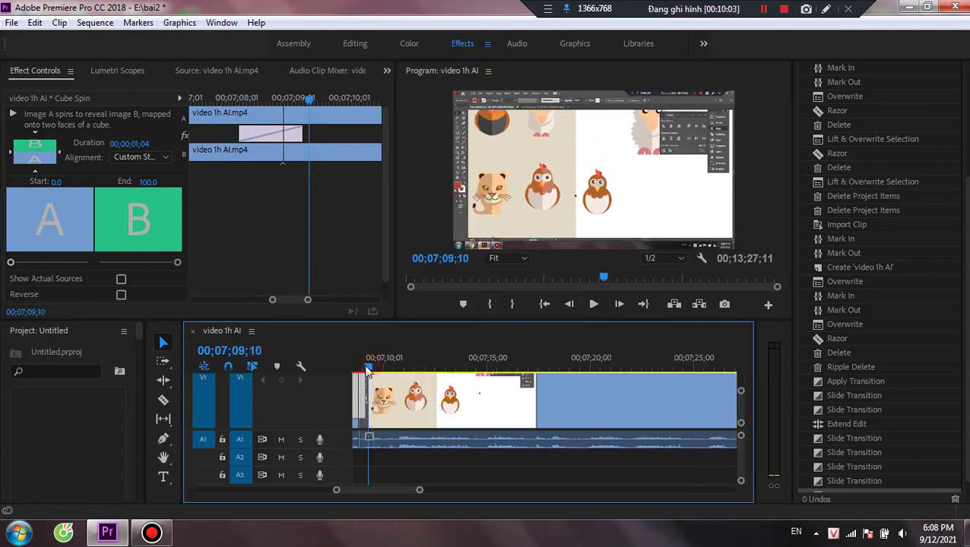
drag(367, 370, 397, 373)
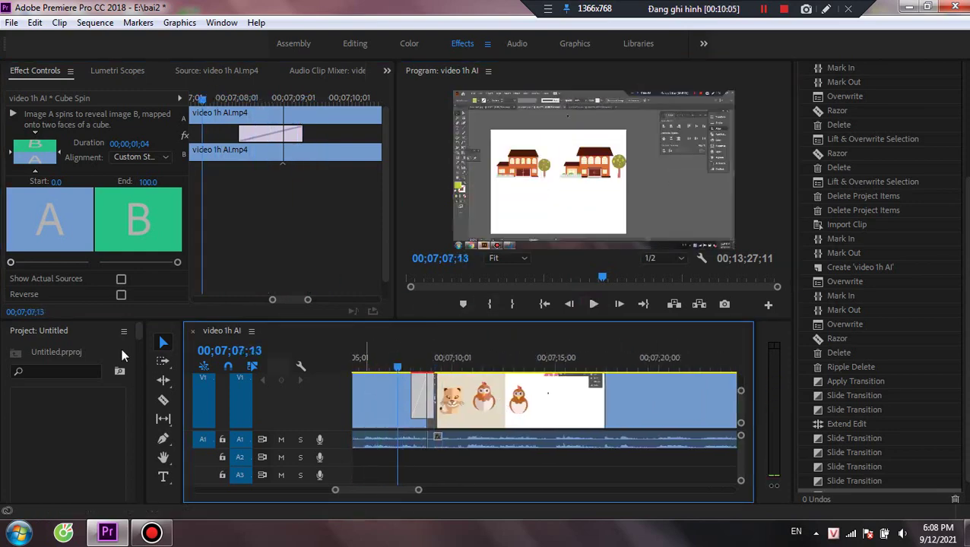
Step: Set the Cube Spin start percentage to about 60 and preview the transition
drag(10, 262, 56, 270)
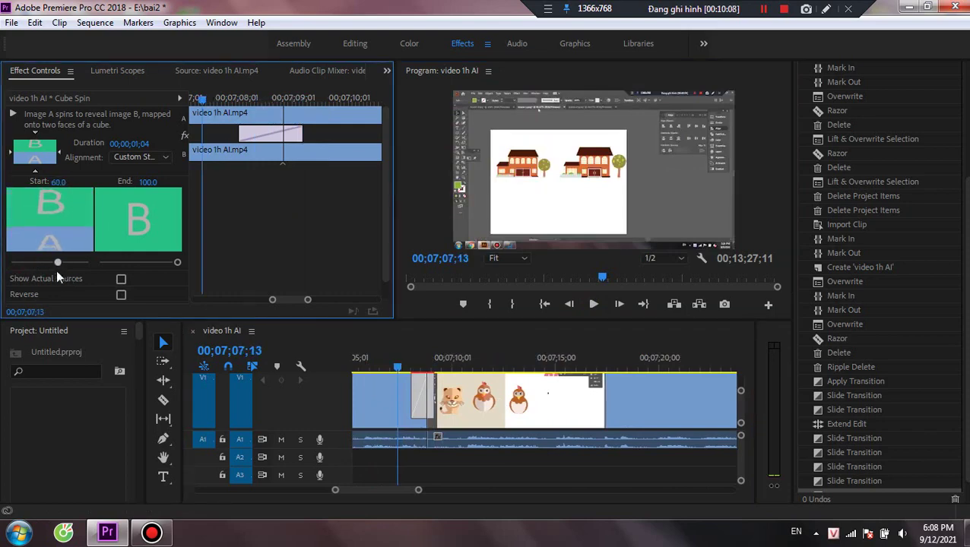
click(591, 307)
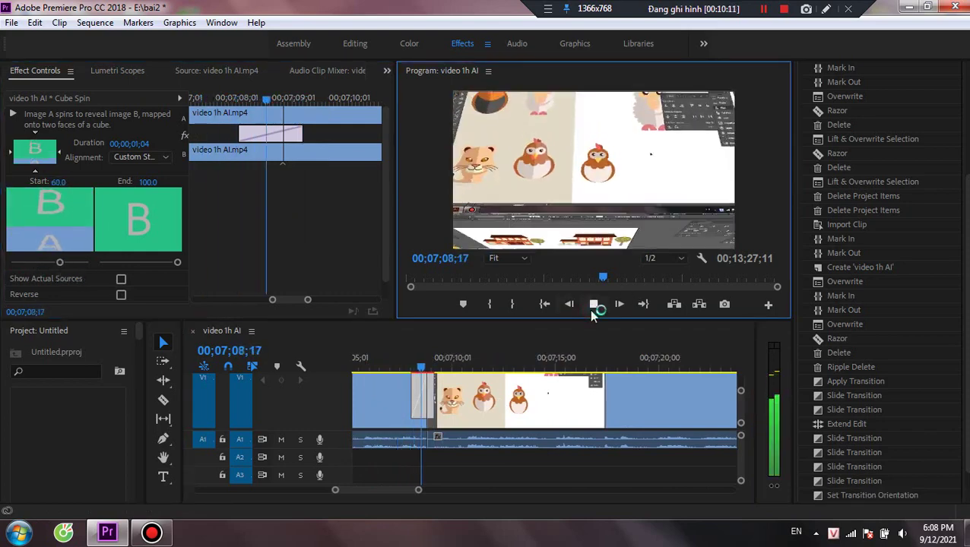
click(593, 305)
drag(423, 368, 408, 372)
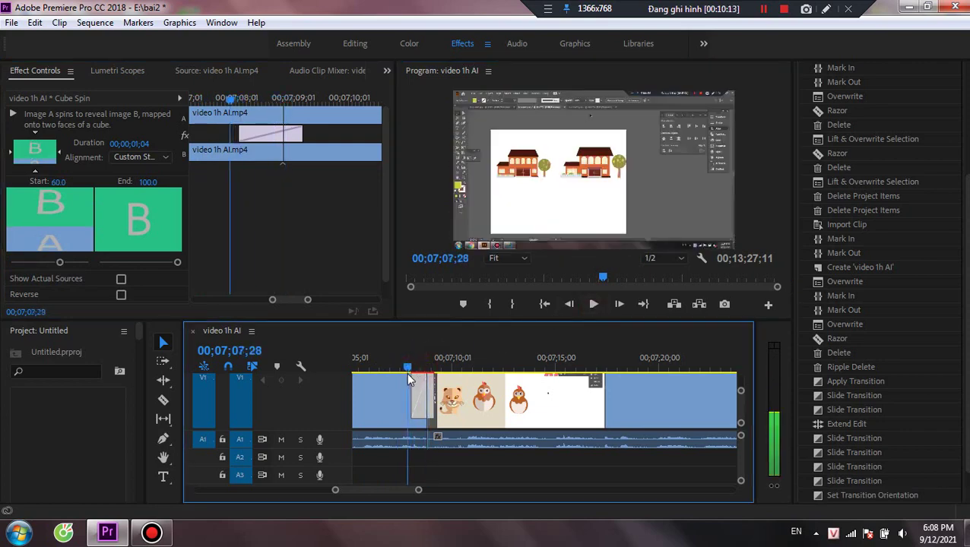
Step: Reset the Cube Spin start percentage to 0 and replay the transition
drag(59, 262, 11, 263)
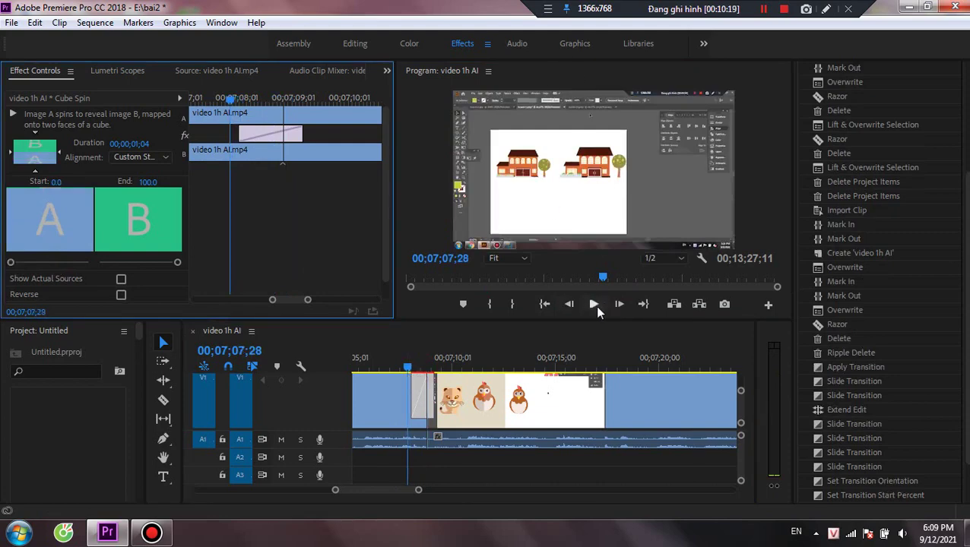
click(594, 305)
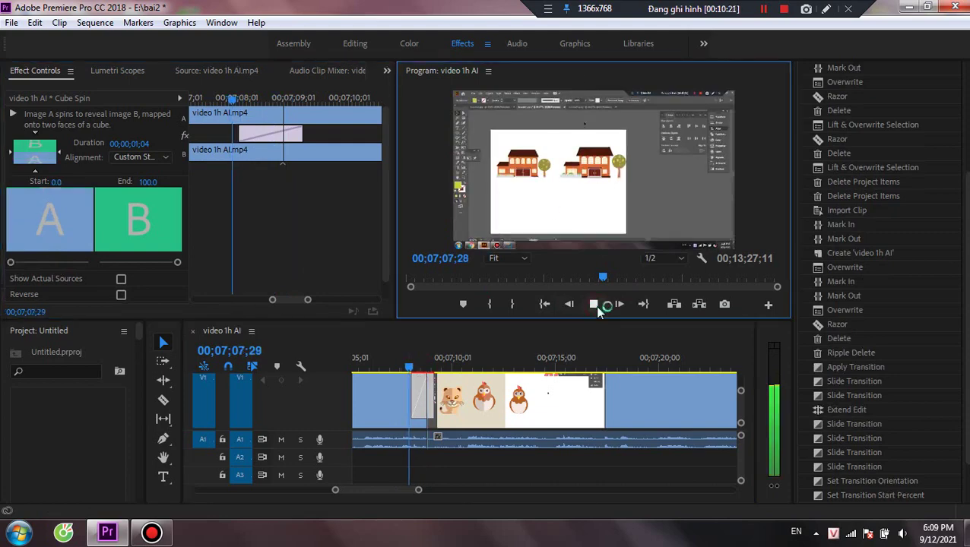
click(593, 304)
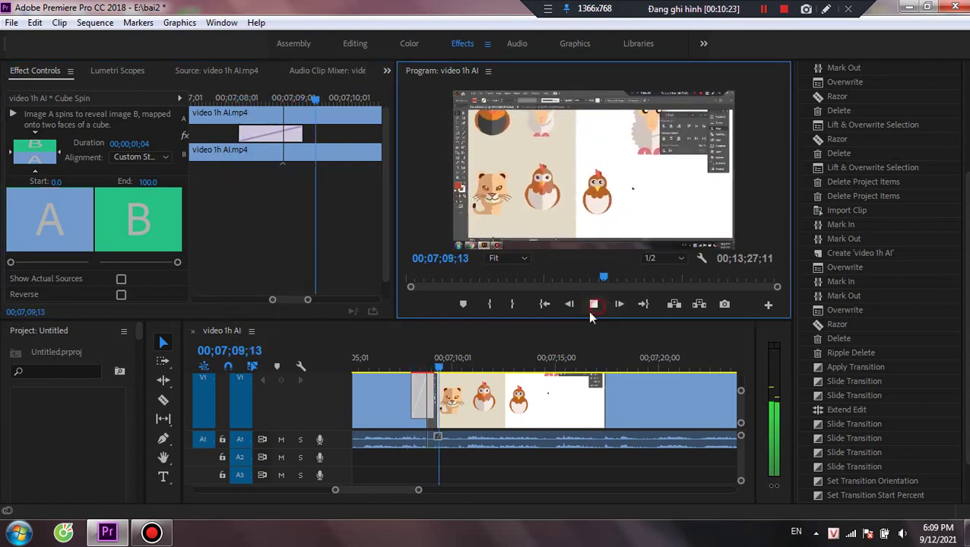
click(409, 369)
key(Left)
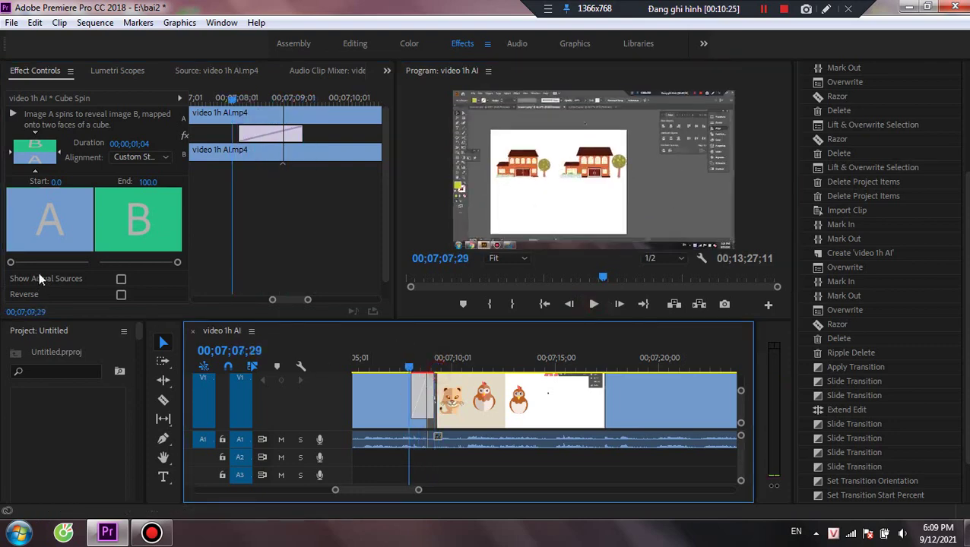
Step: Set the Cube Spin start percentage to 54.5, preview it, and raise the start to about 83.6
drag(12, 262, 55, 263)
click(595, 305)
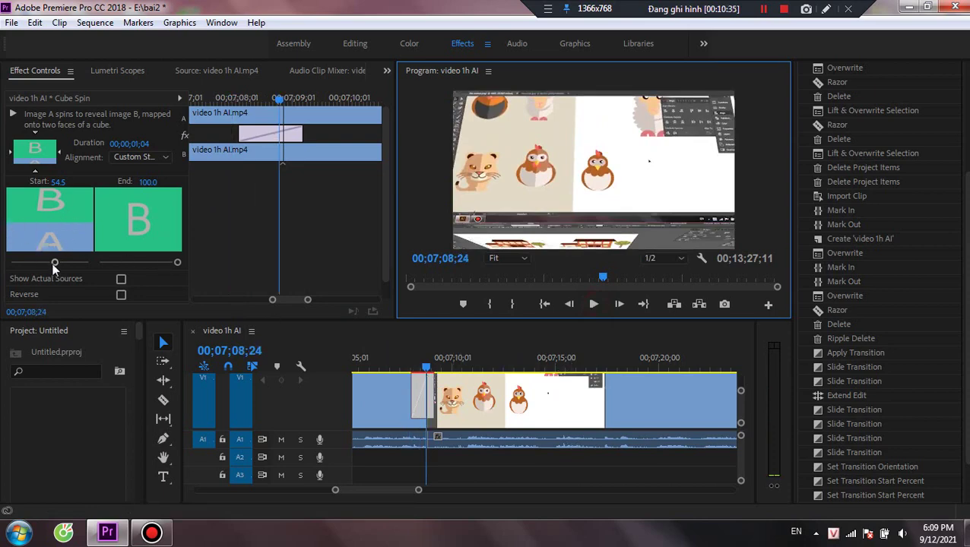
drag(54, 263, 76, 264)
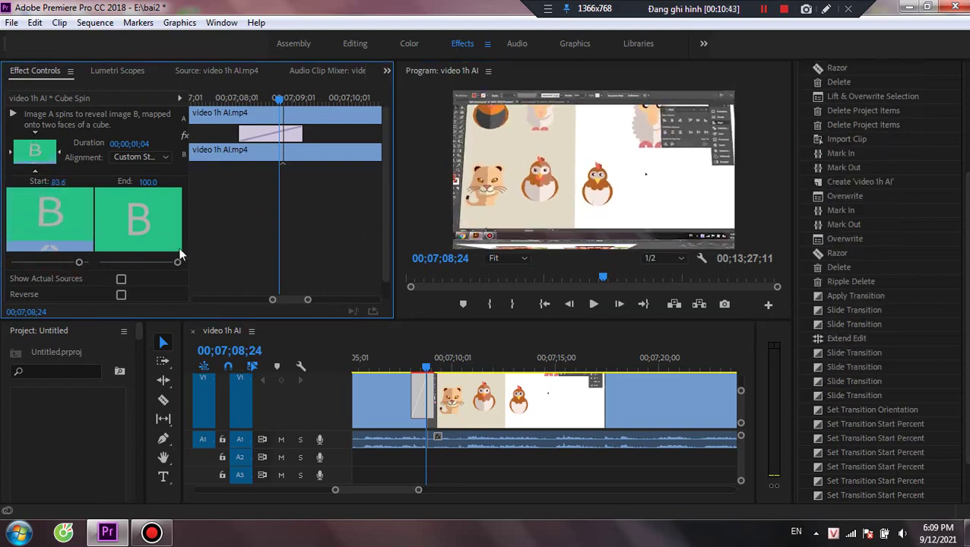
Step: Return the Cube Spin start percentage to 0 and set its end percentage to 96.4
mouse_move(174, 264)
mouse_down()
mouse_move(136, 266)
mouse_move(178, 263)
mouse_up()
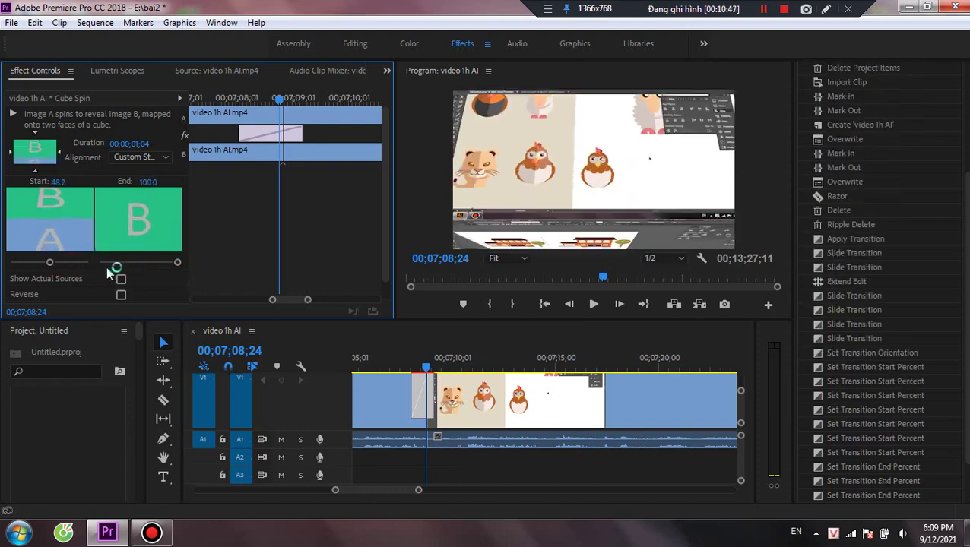
drag(47, 264, 10, 263)
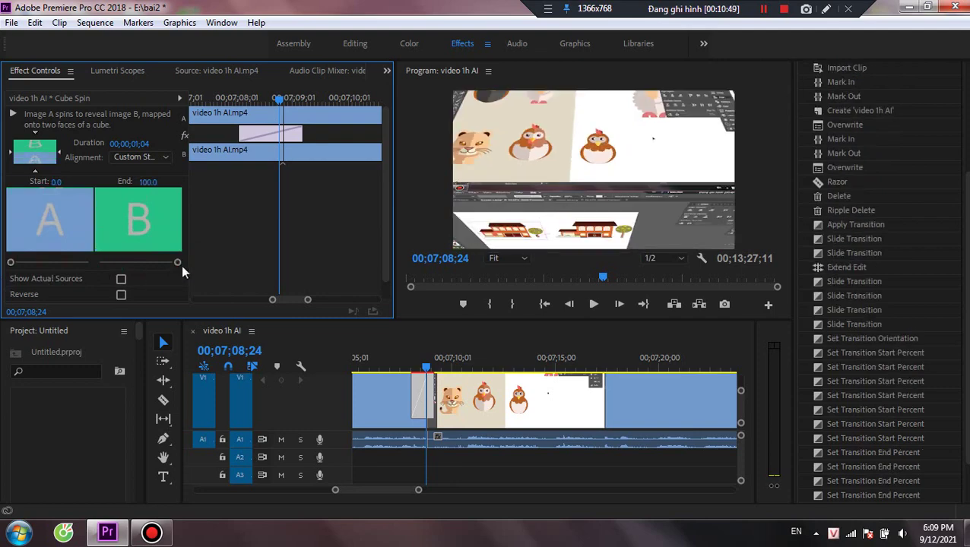
mouse_move(179, 264)
mouse_down()
mouse_move(152, 267)
mouse_move(171, 264)
mouse_up()
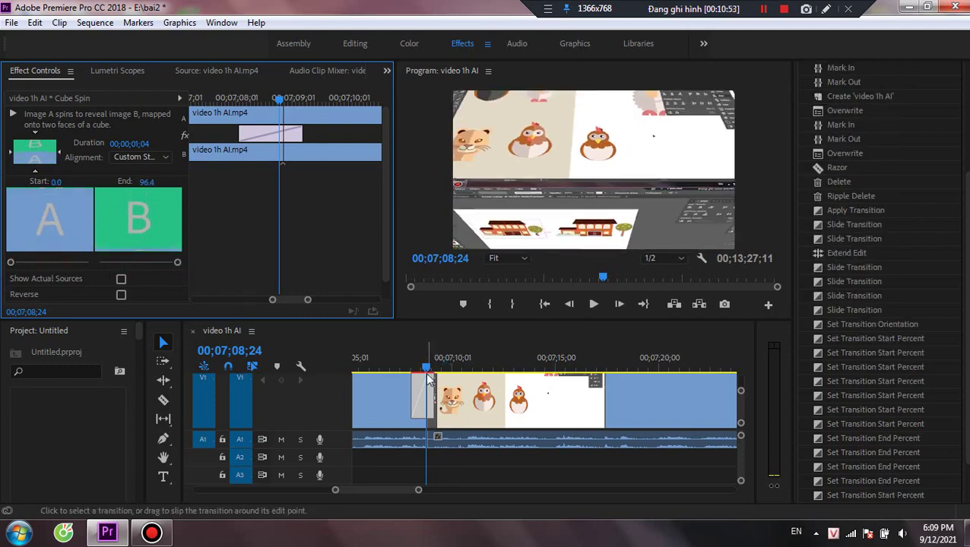
Step: Place the playhead before the cut and clear the Cube Spin transition from the V1 clips
drag(426, 366, 404, 367)
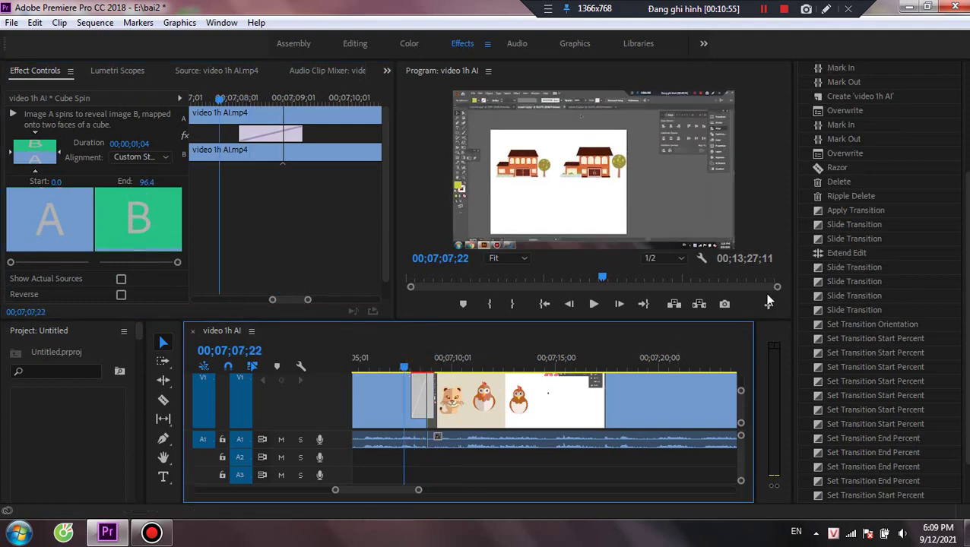
scroll(848, 173, up, 3)
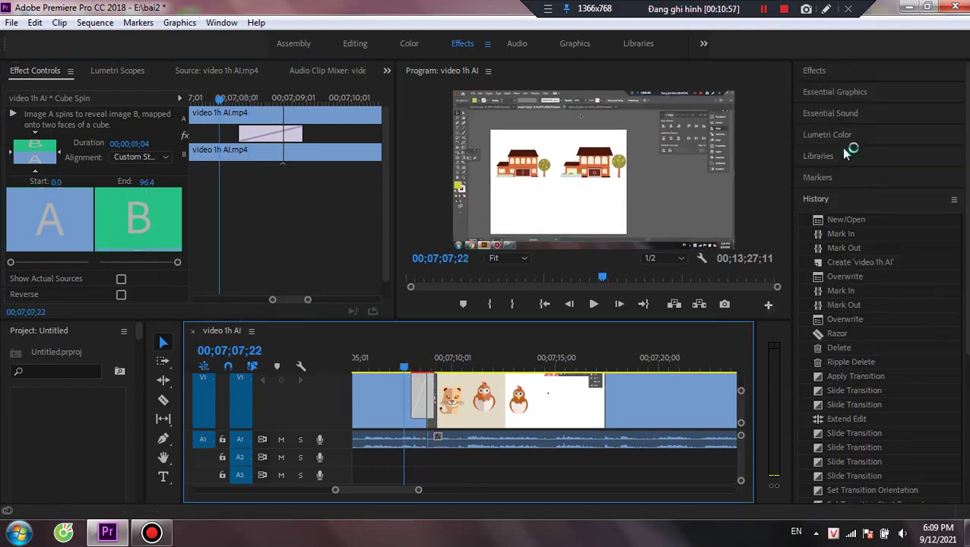
click(827, 71)
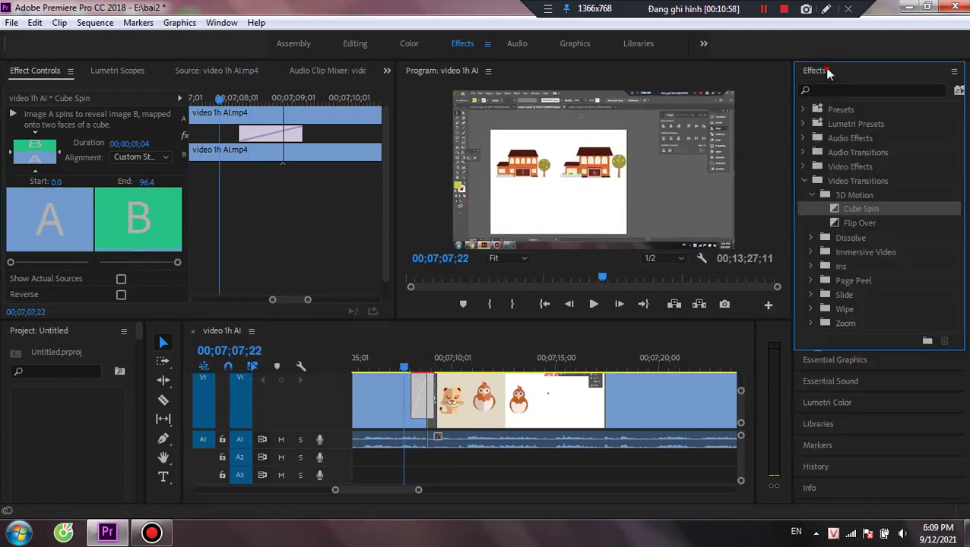
click(419, 399)
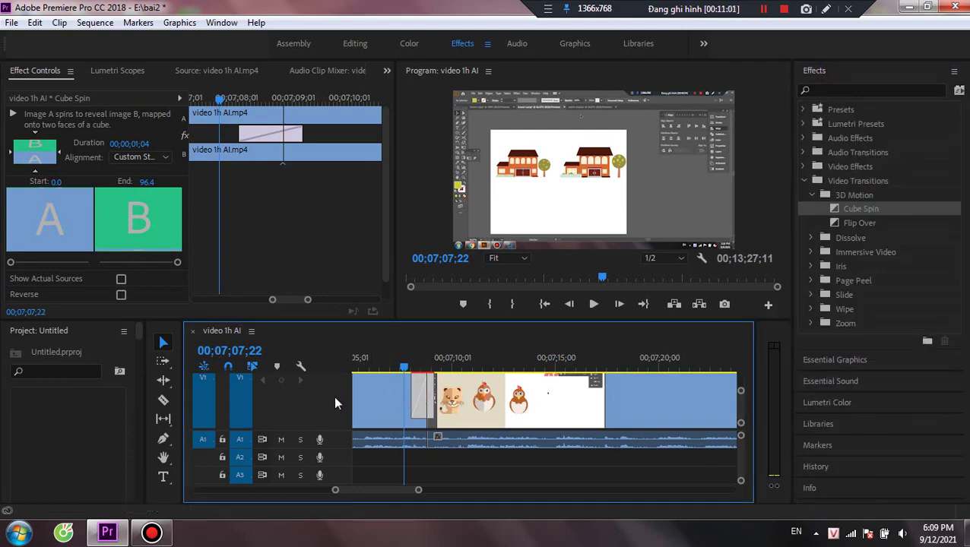
right_click(421, 397)
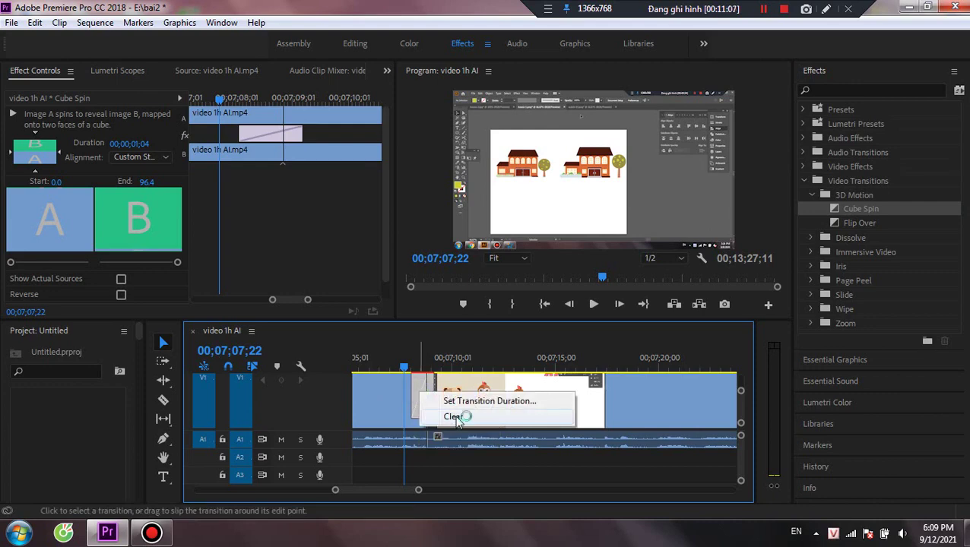
click(454, 418)
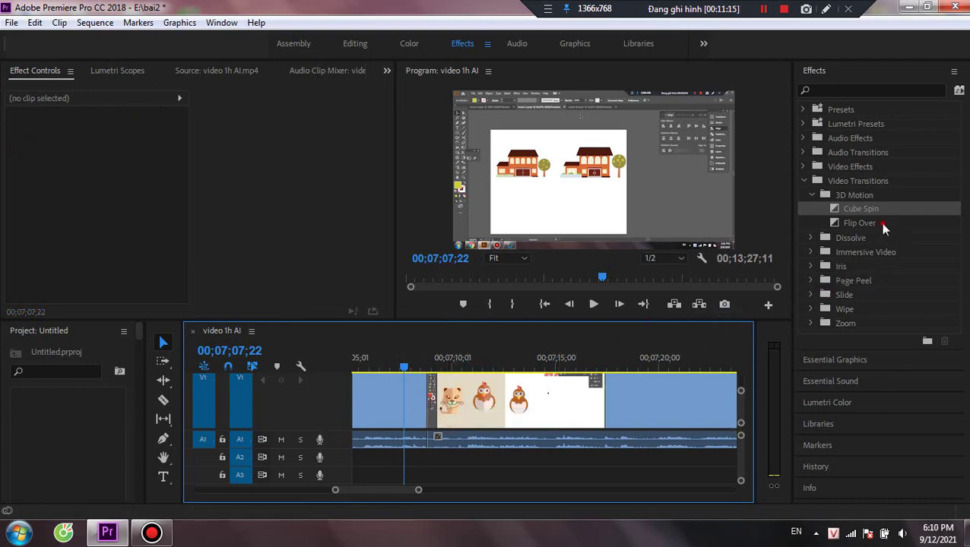
Step: Apply the Flip Over transition from 3D Motion centred on the V1 cut and preview it
drag(879, 223, 428, 401)
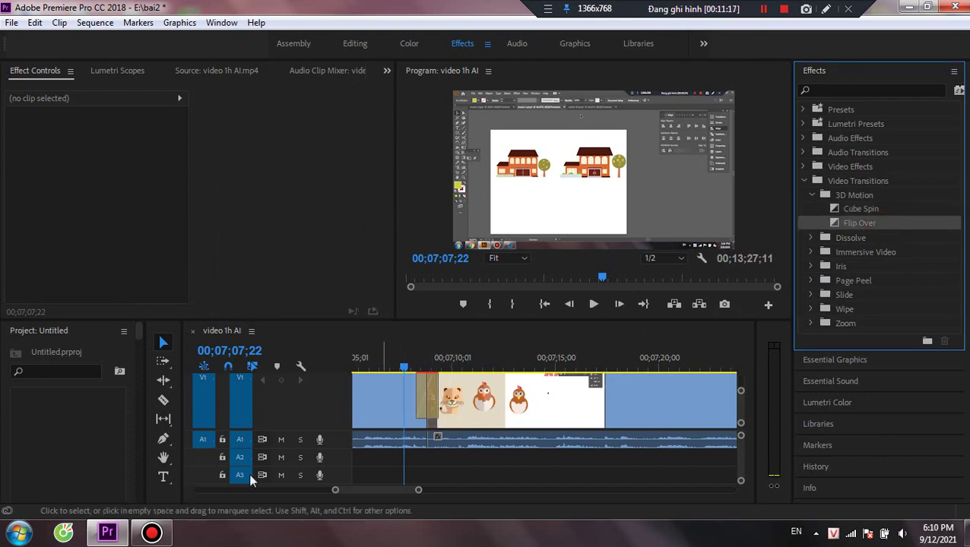
click(423, 386)
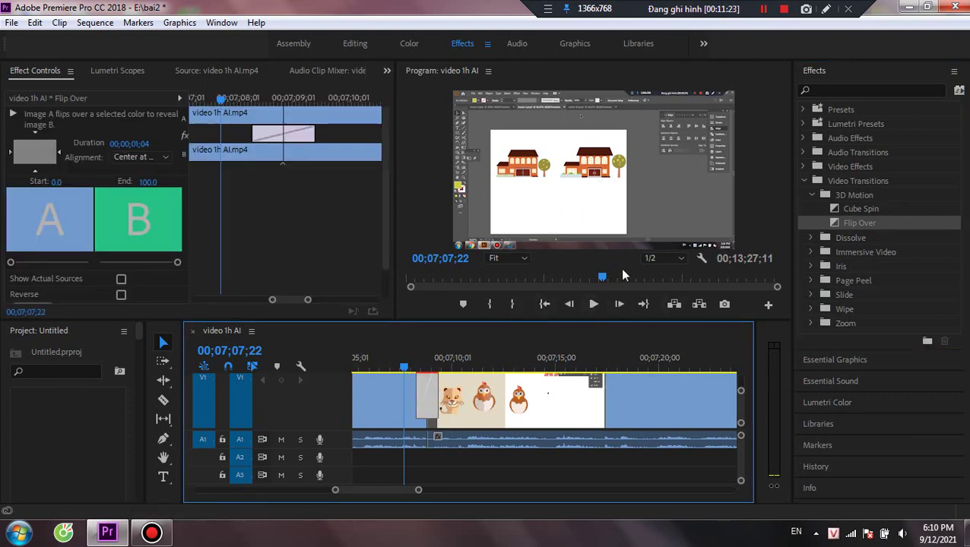
click(595, 304)
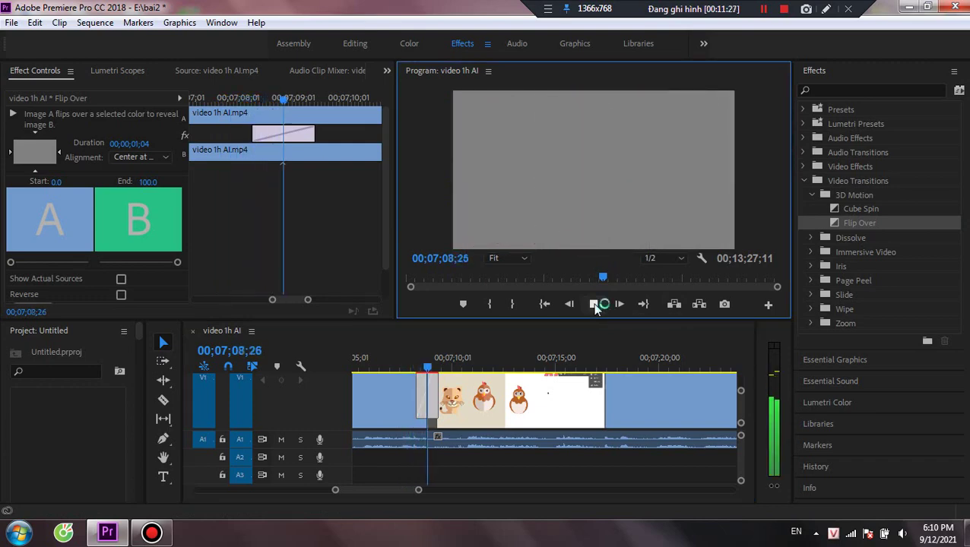
Step: Replay the Flip Over transition on the V1 cut from just before it
click(596, 304)
drag(416, 359, 411, 358)
click(593, 304)
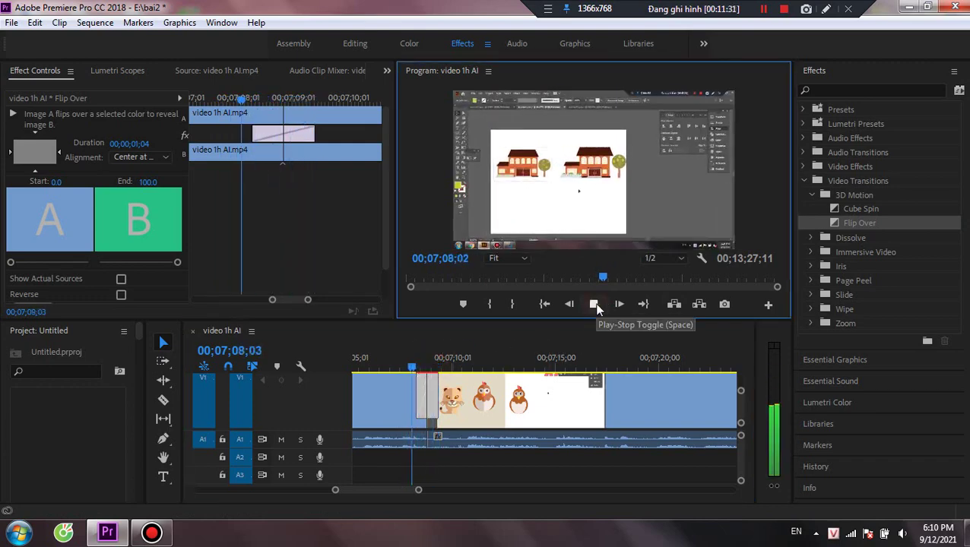
click(595, 304)
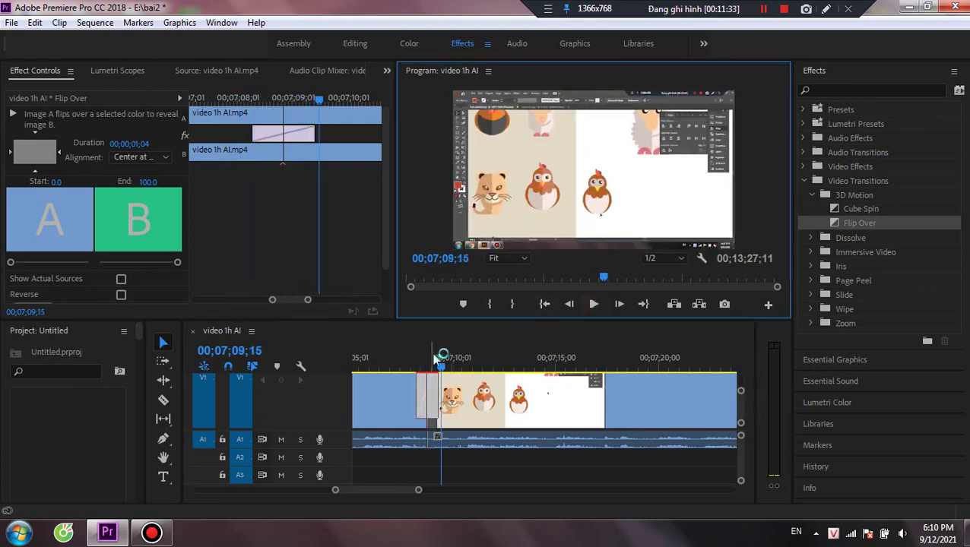
Step: Set the Flip Over start percentage to 30.9 and its end to 67.3, and preview the transition from before the cut
drag(441, 371, 404, 371)
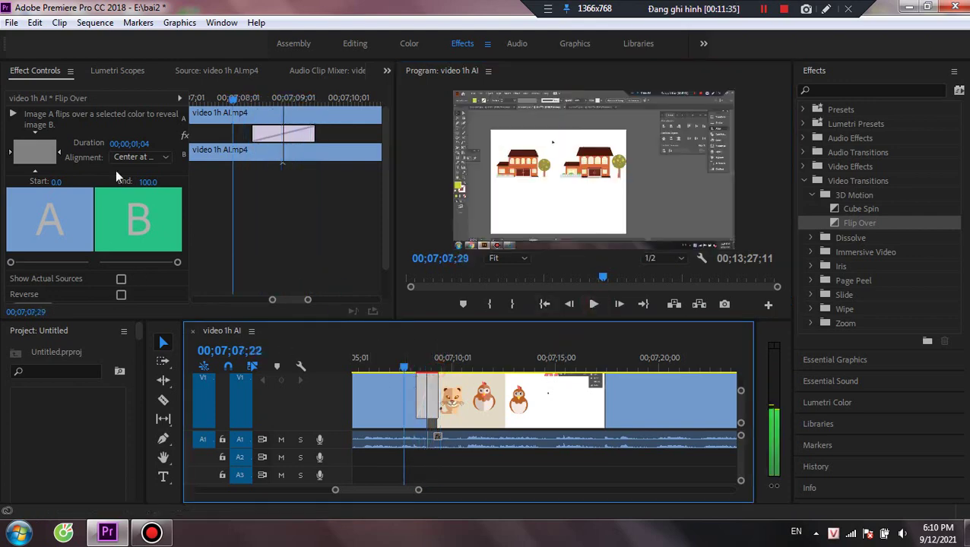
click(35, 132)
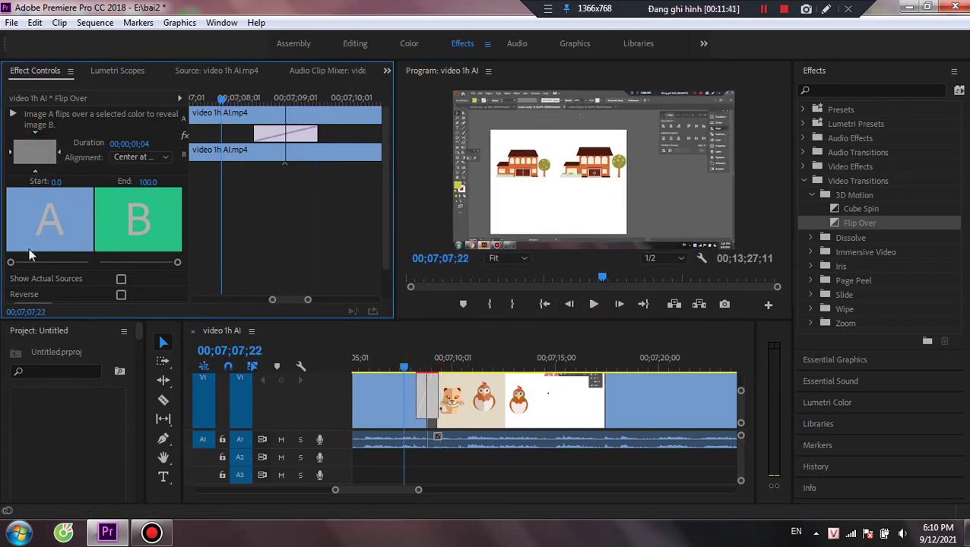
drag(10, 264, 63, 262)
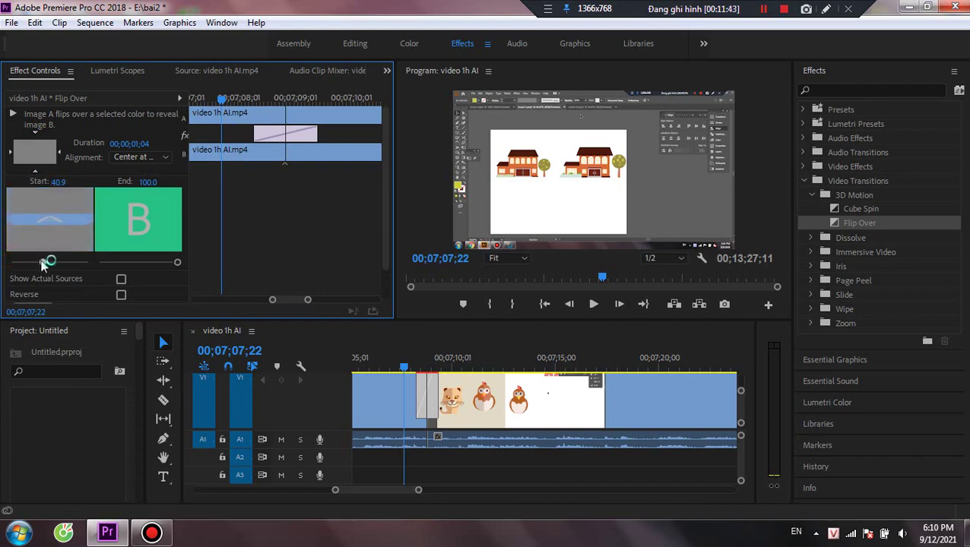
drag(177, 262, 153, 263)
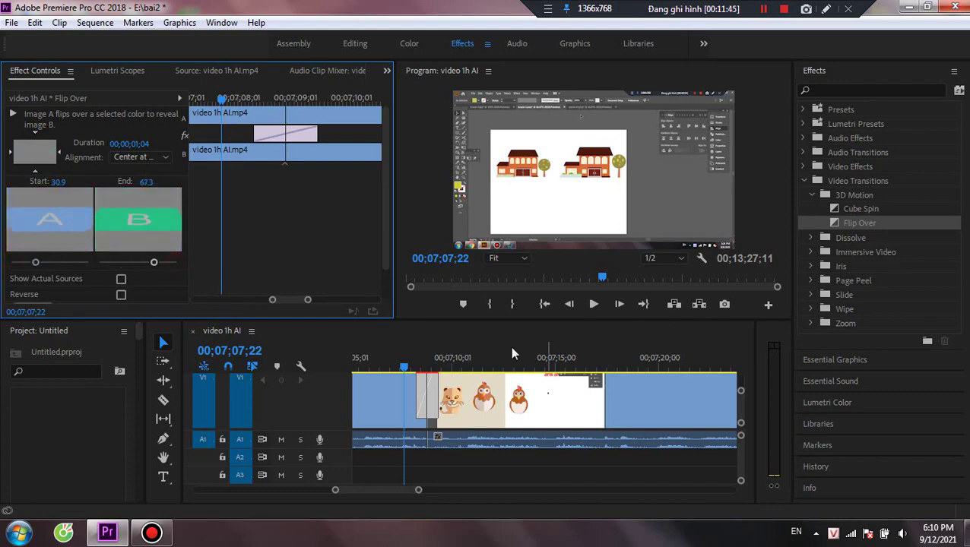
click(594, 305)
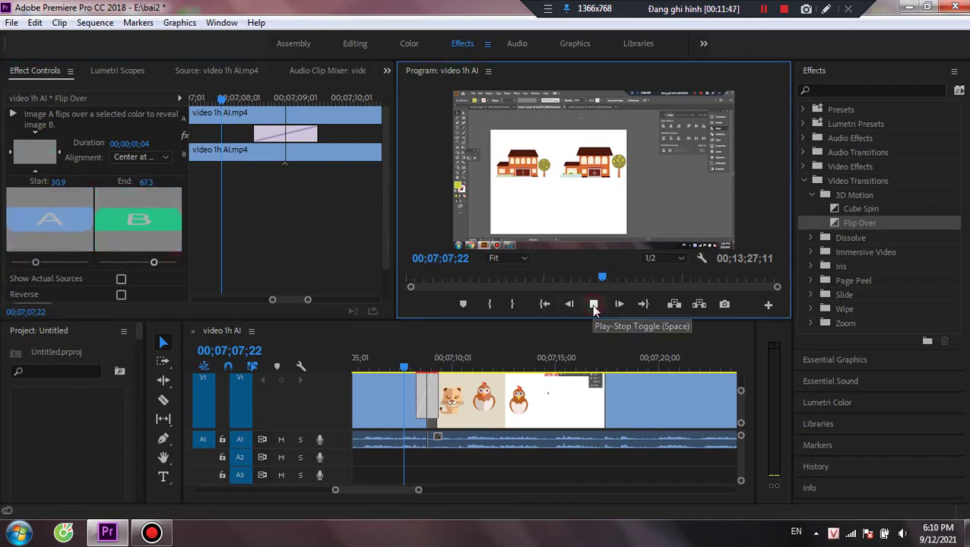
click(594, 305)
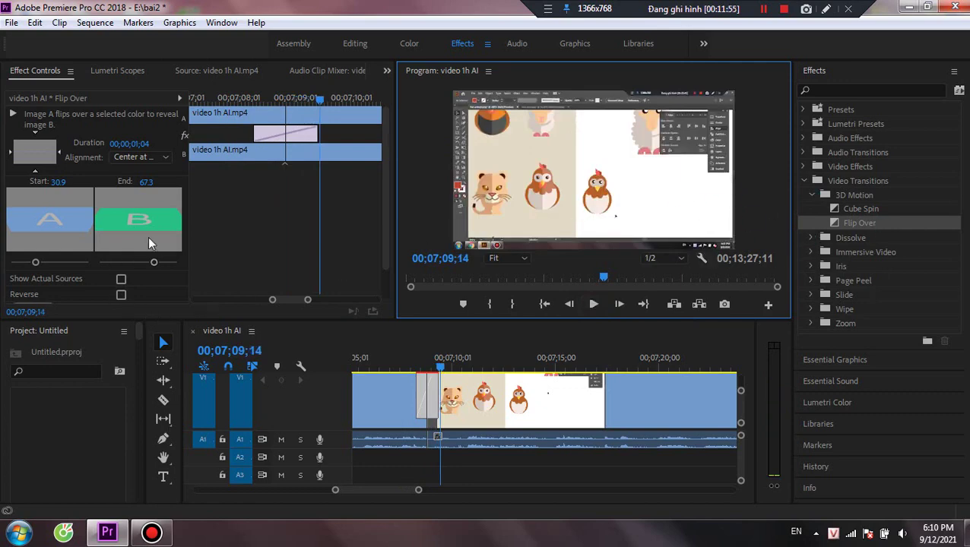
scroll(219, 256, down, 2)
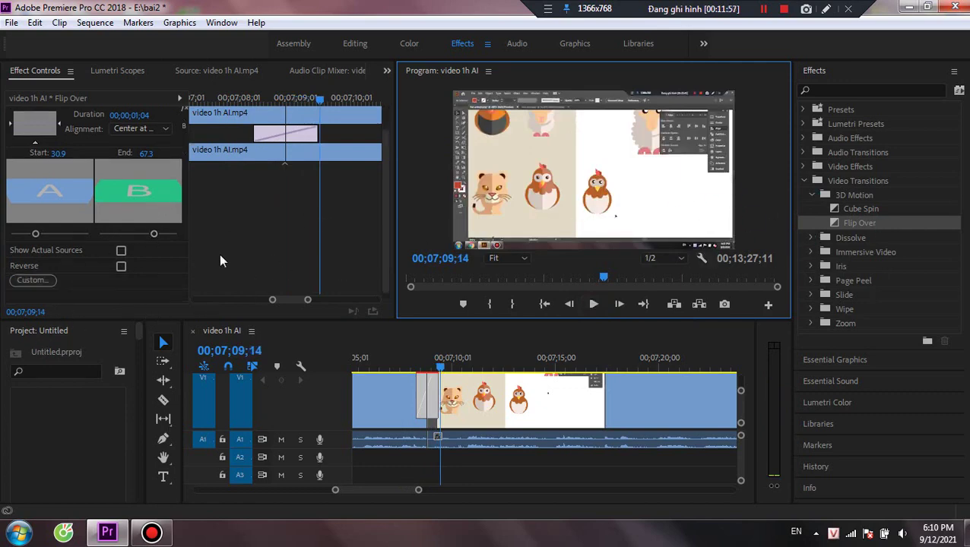
scroll(220, 261, up, 2)
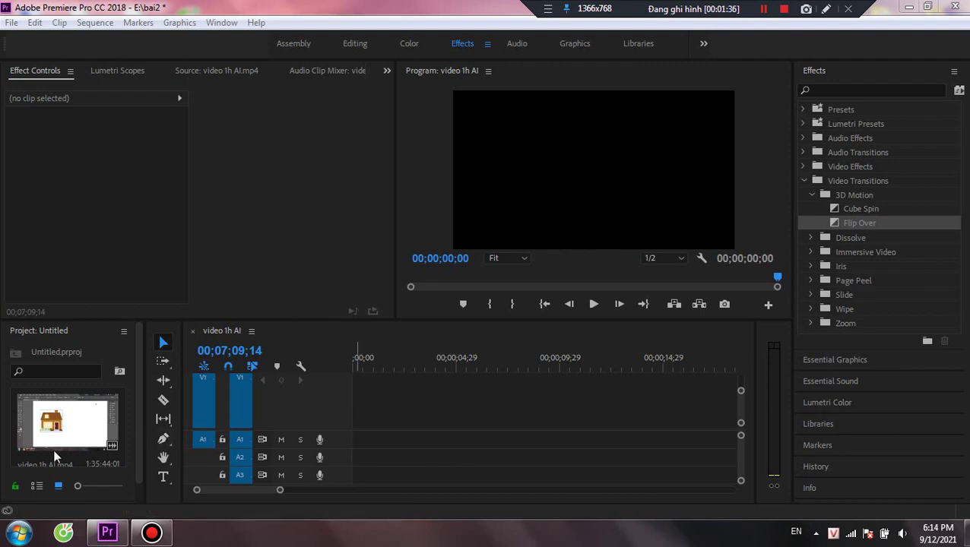
Step: Place video 1h AI.mp4 at the very start of the V1 and A1 tracks, with its full length in view
drag(74, 446, 426, 445)
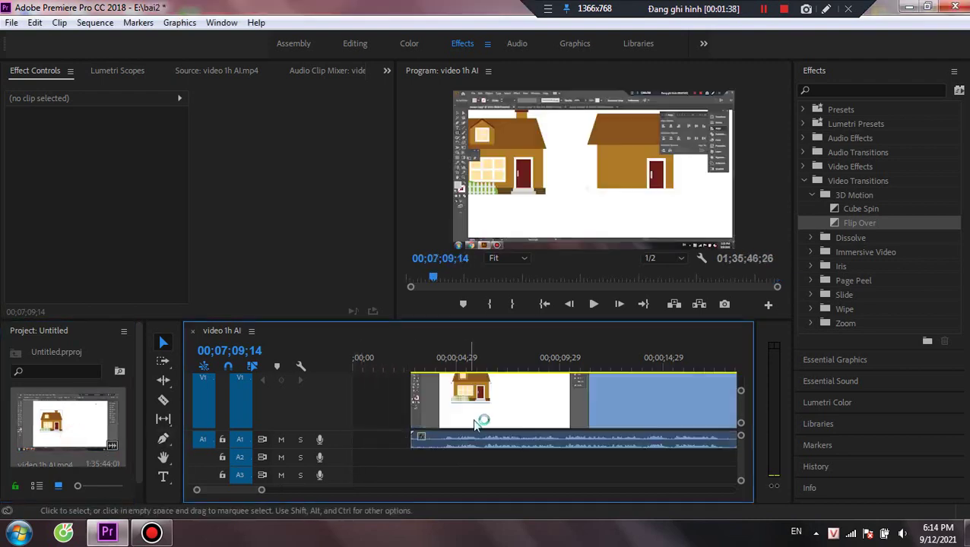
drag(507, 411, 454, 456)
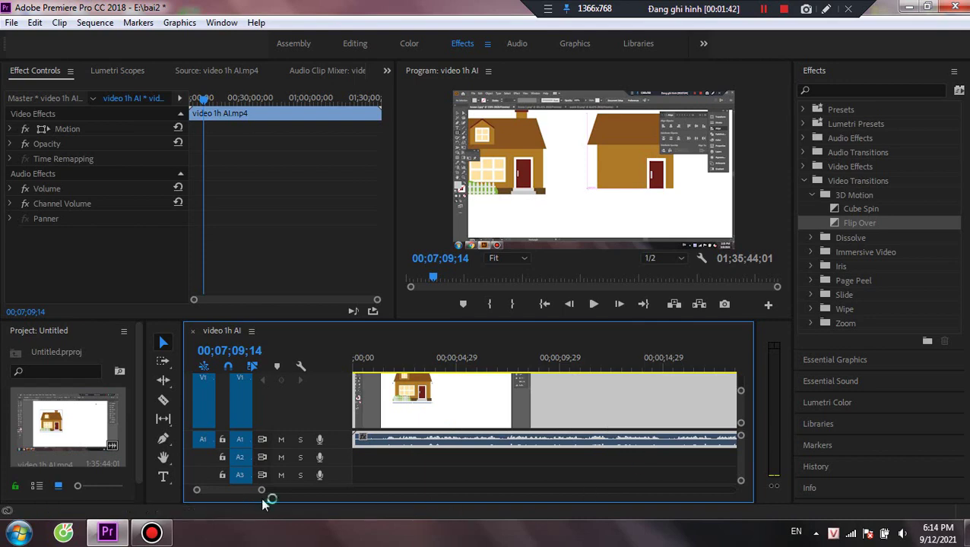
drag(261, 492, 747, 508)
mouse_move(741, 391)
mouse_down()
mouse_move(741, 399)
mouse_move(742, 381)
mouse_up()
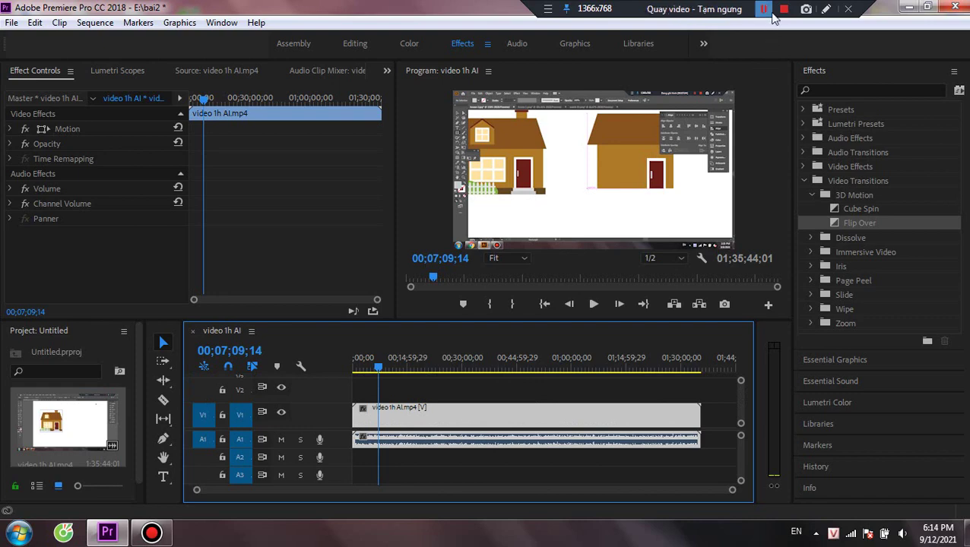
Step: Park the playhead at 01;14;29;23 and split the clip with the Razor tool at three points in its first half
drag(378, 371, 627, 414)
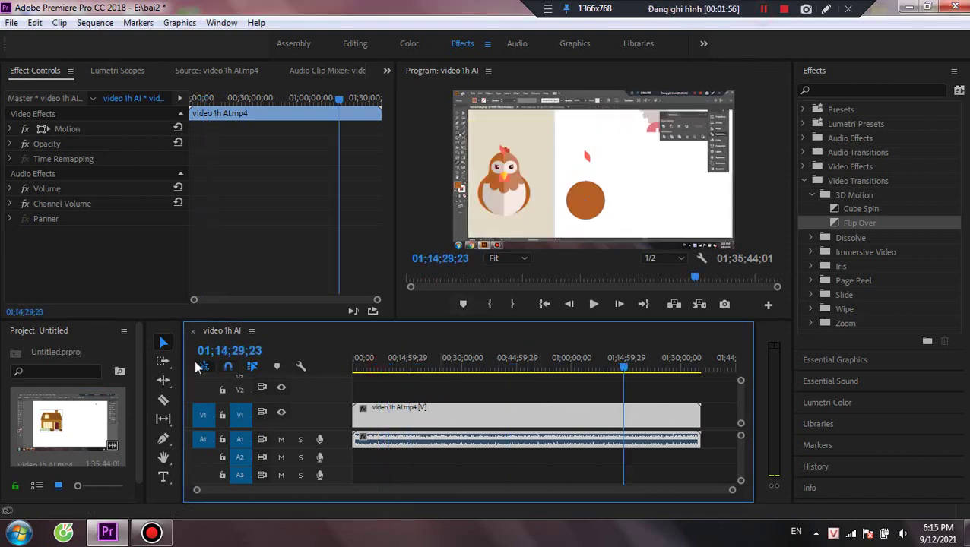
click(162, 400)
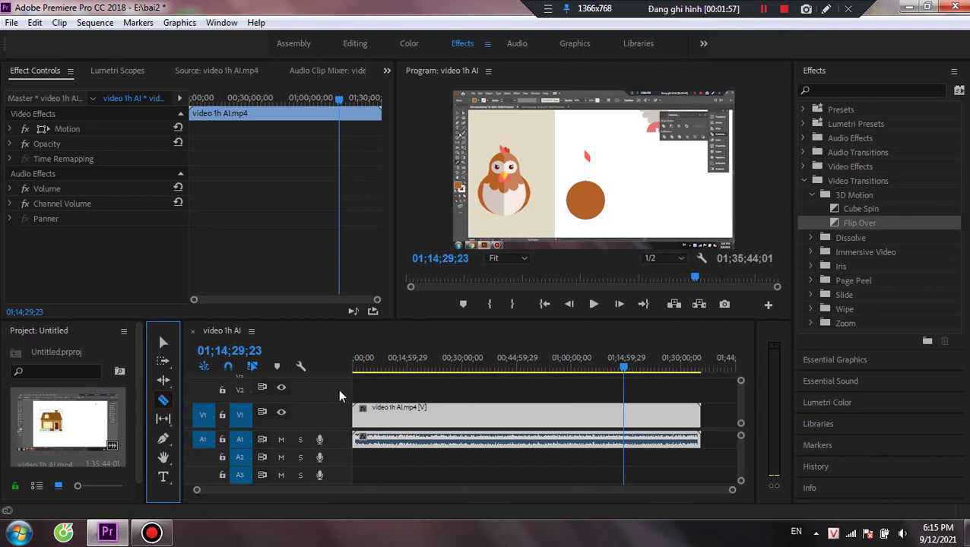
click(386, 409)
click(449, 409)
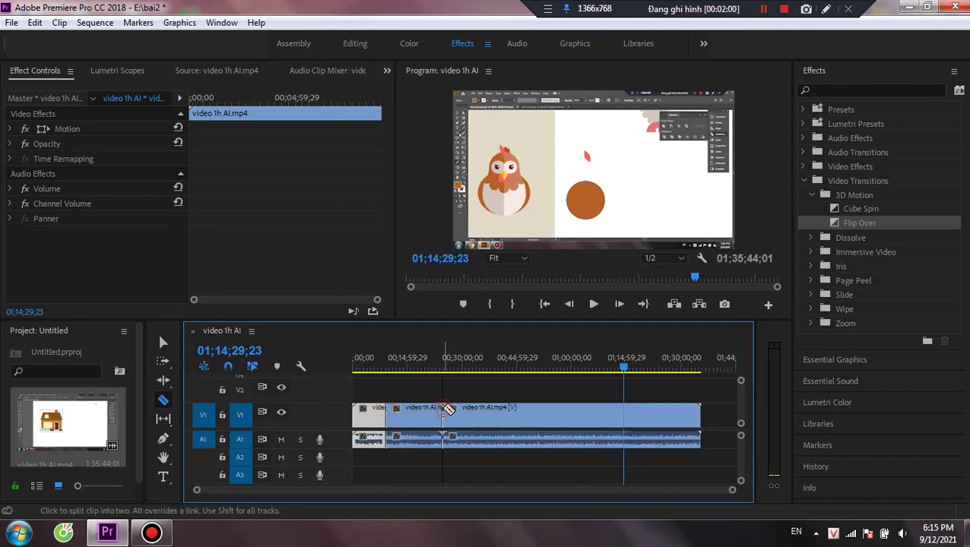
click(508, 411)
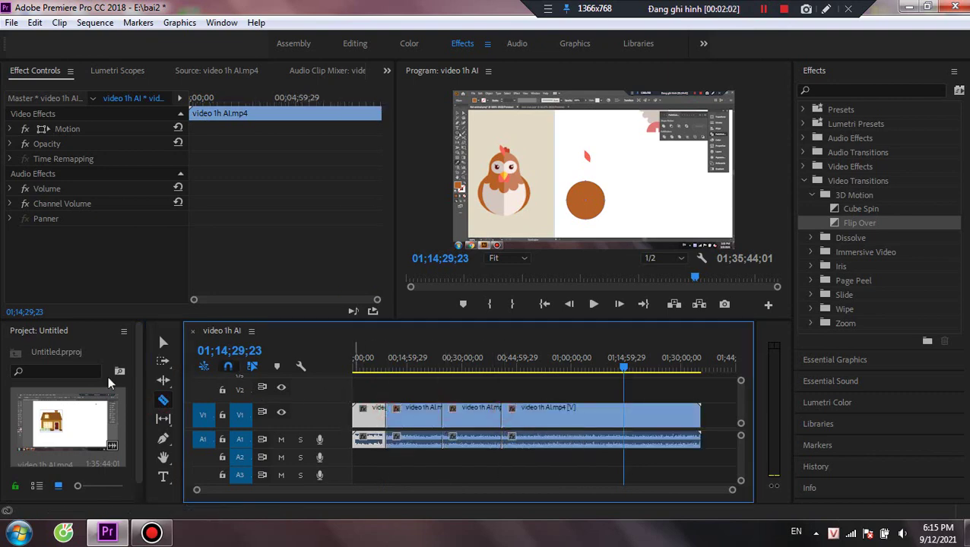
Step: Delete the last and longest of the four pieces from the V1 and A1 tracks
click(162, 343)
click(586, 429)
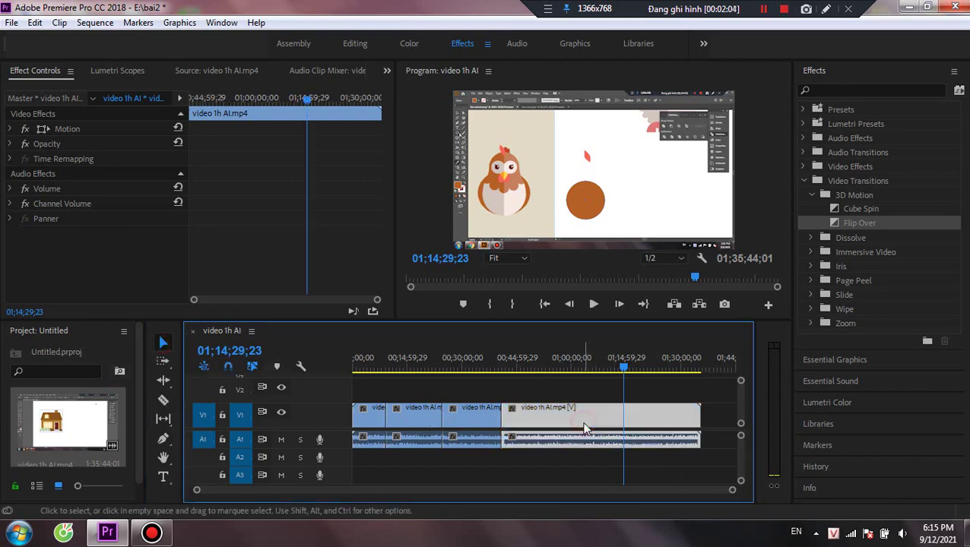
key(Delete)
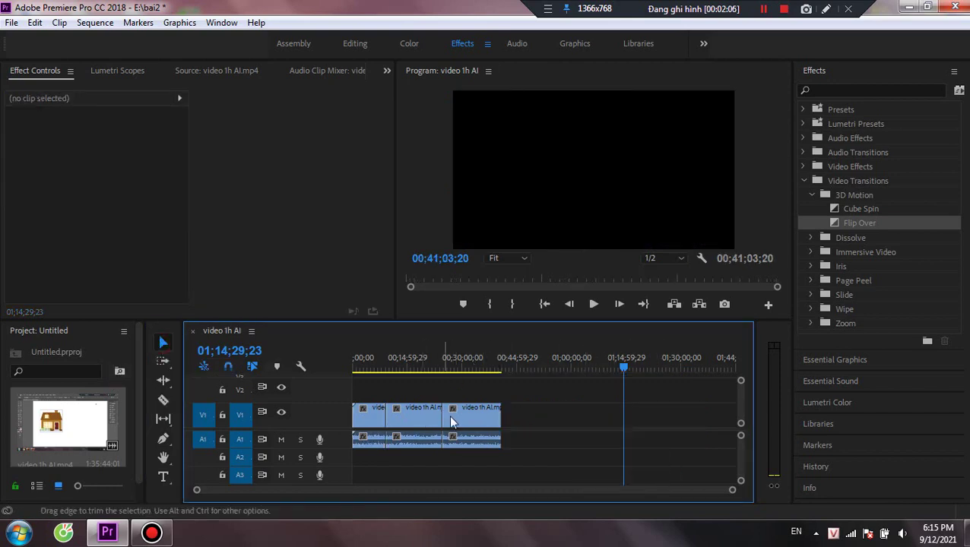
click(367, 417)
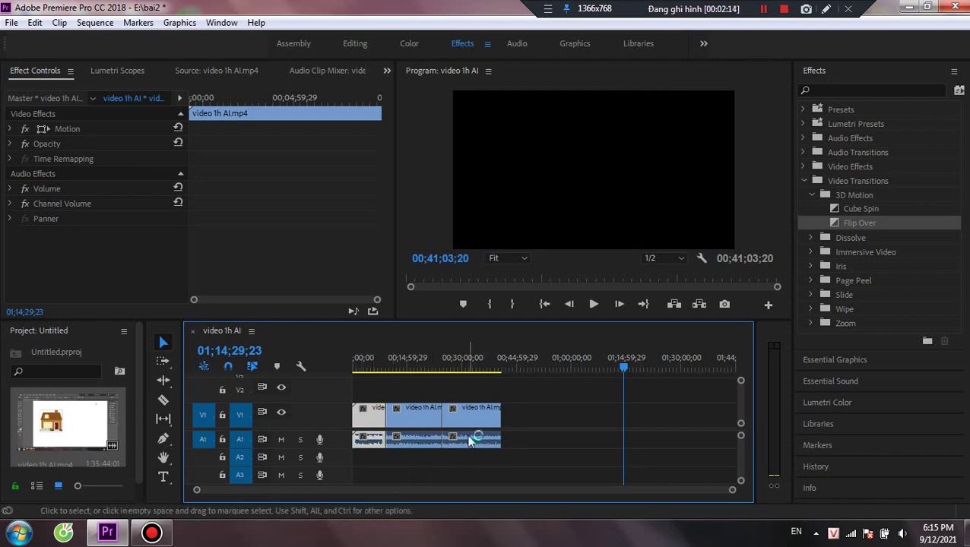
click(410, 412)
drag(407, 390, 541, 470)
key(ctrl+z)
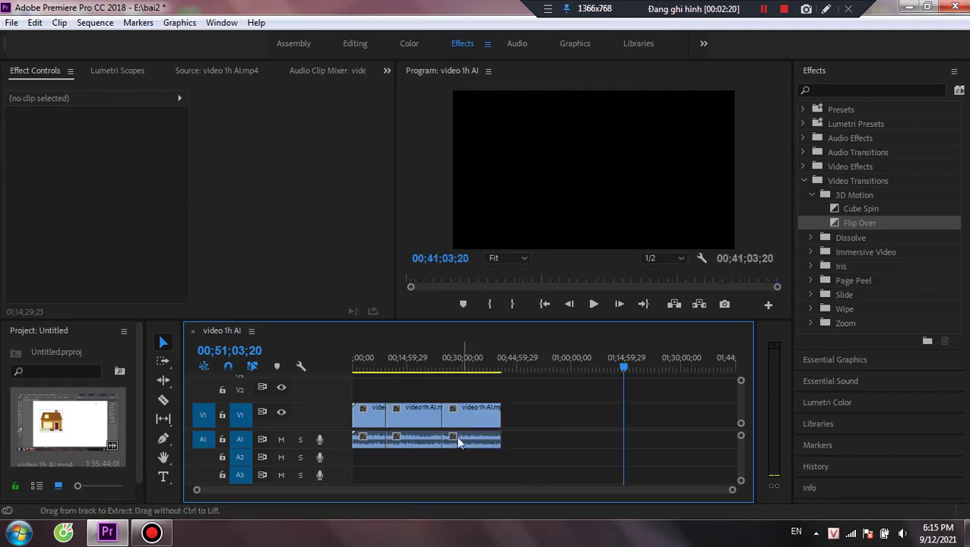
Step: Move the second and third clips together later in the sequence so that they end at 01;07;50;27
drag(402, 394, 488, 449)
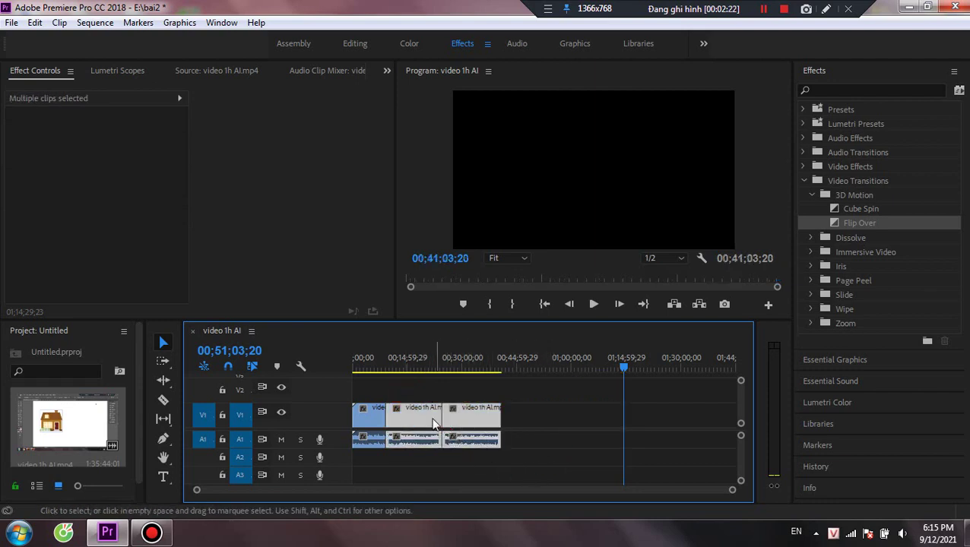
click(425, 421)
drag(425, 423, 523, 423)
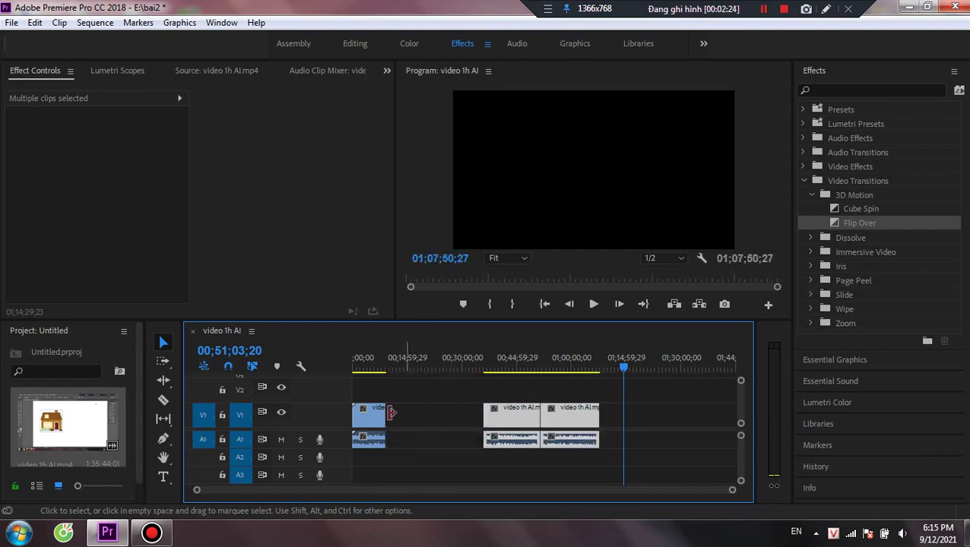
Step: Shift the first clip slightly later together with its linked audio, to start at about 00;00;35;04
click(372, 417)
right_click(373, 417)
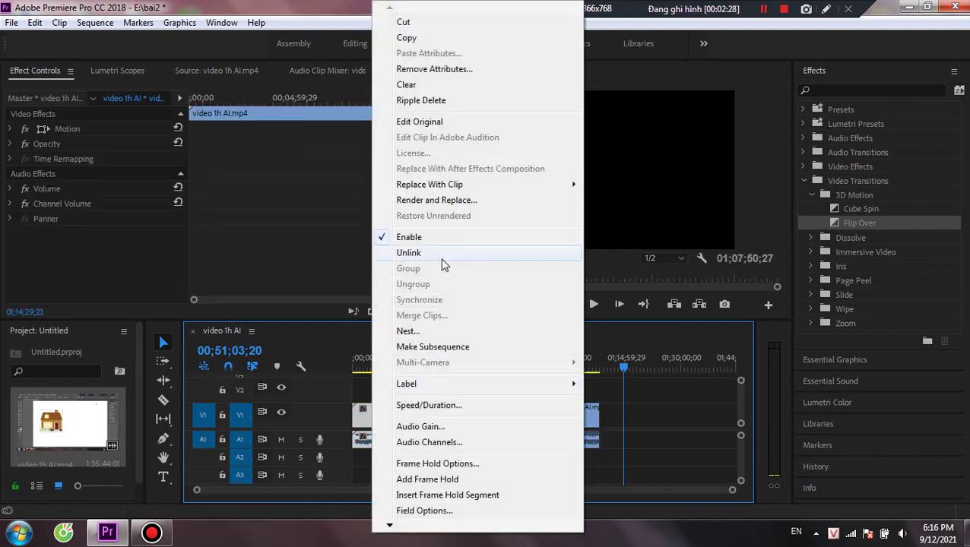
click(371, 422)
drag(369, 420, 415, 430)
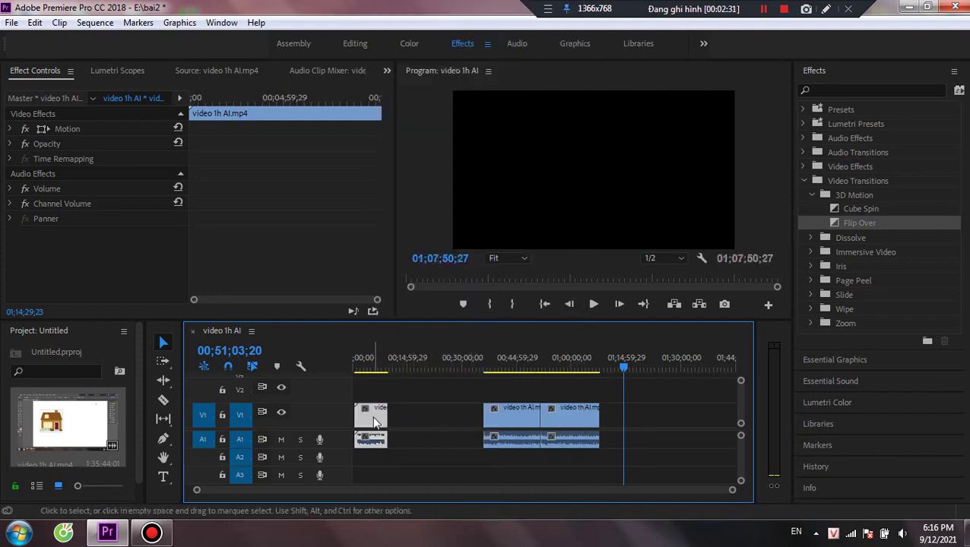
click(677, 138)
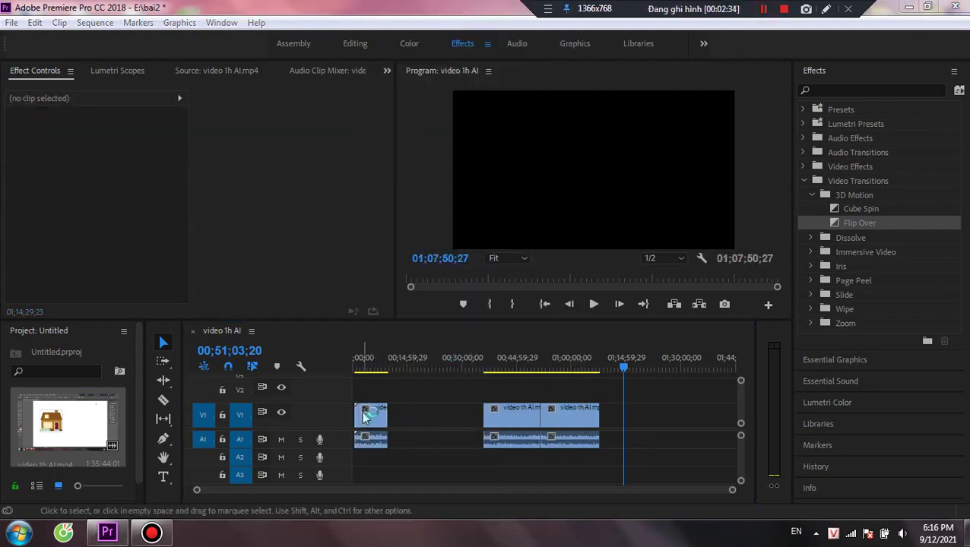
Step: Unlink the first clip's video from its audio and select each part on its own
click(371, 420)
click(422, 459)
click(373, 430)
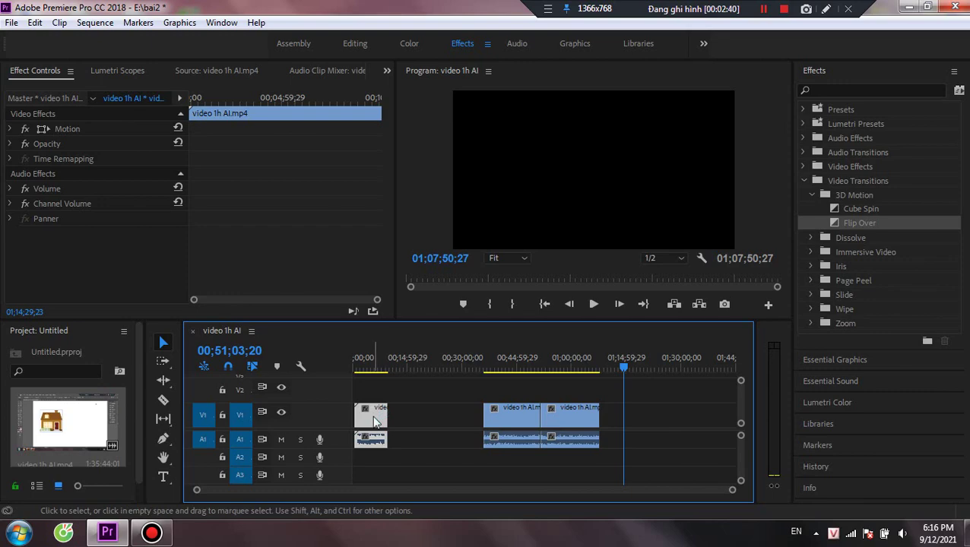
click(374, 421)
right_click(374, 420)
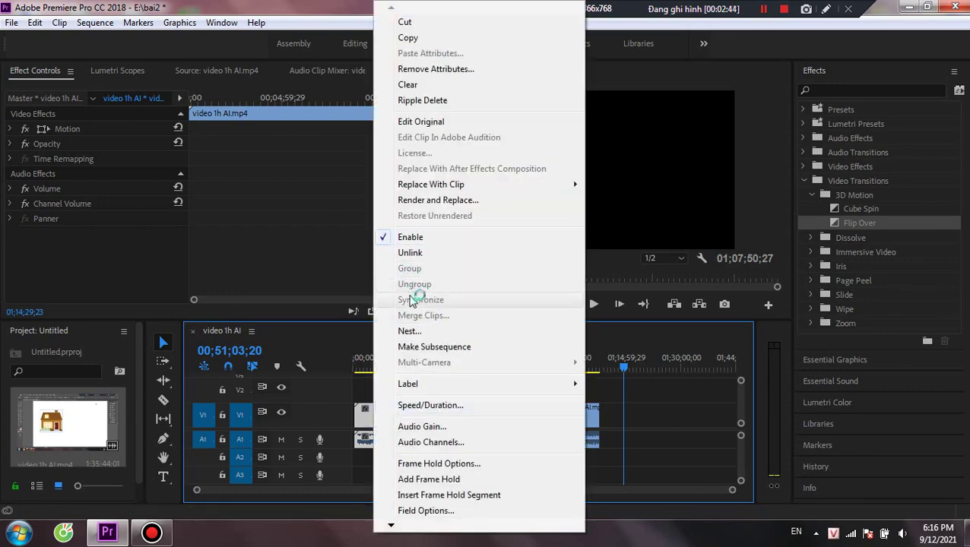
click(432, 253)
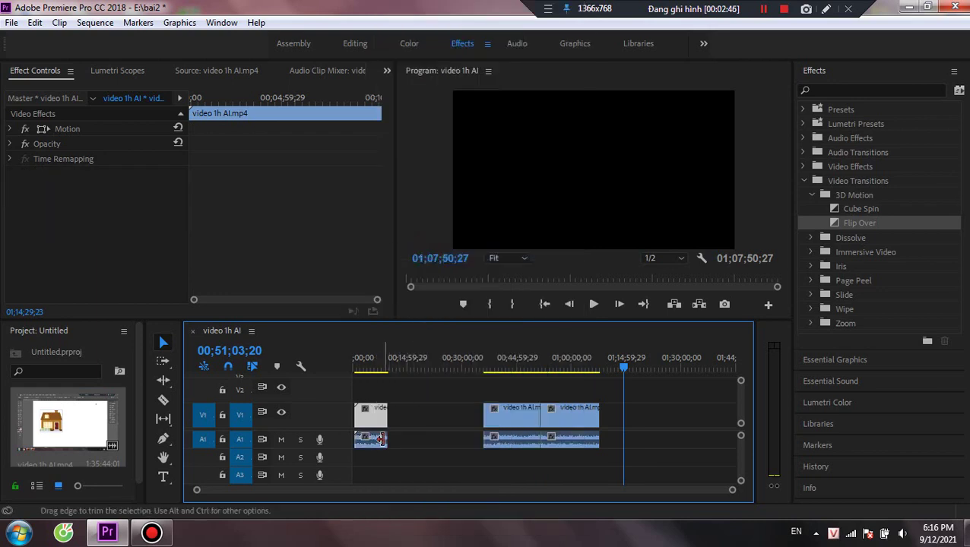
click(378, 442)
click(372, 414)
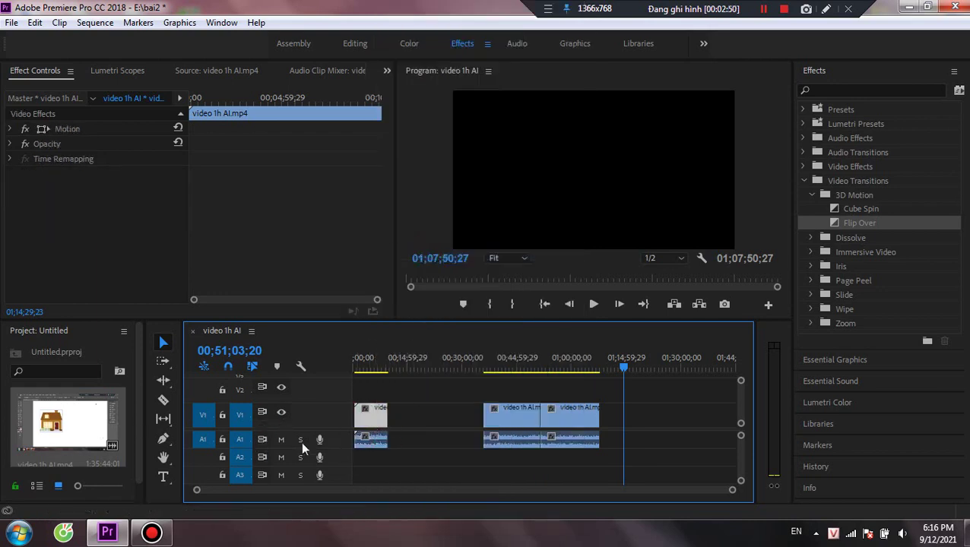
Step: Open the Speed/Duration settings of the first clip's video and toggle the link between speed and duration off and back on
right_click(380, 423)
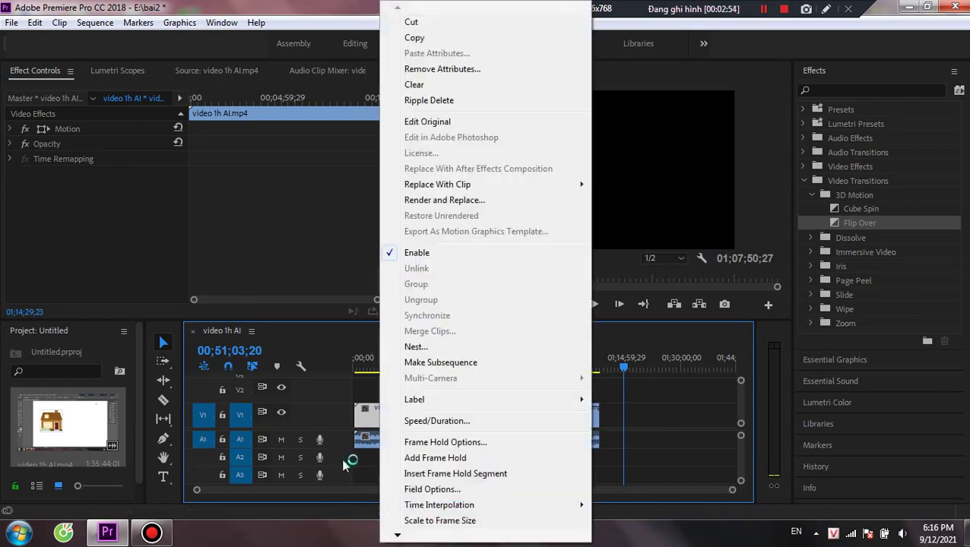
click(652, 441)
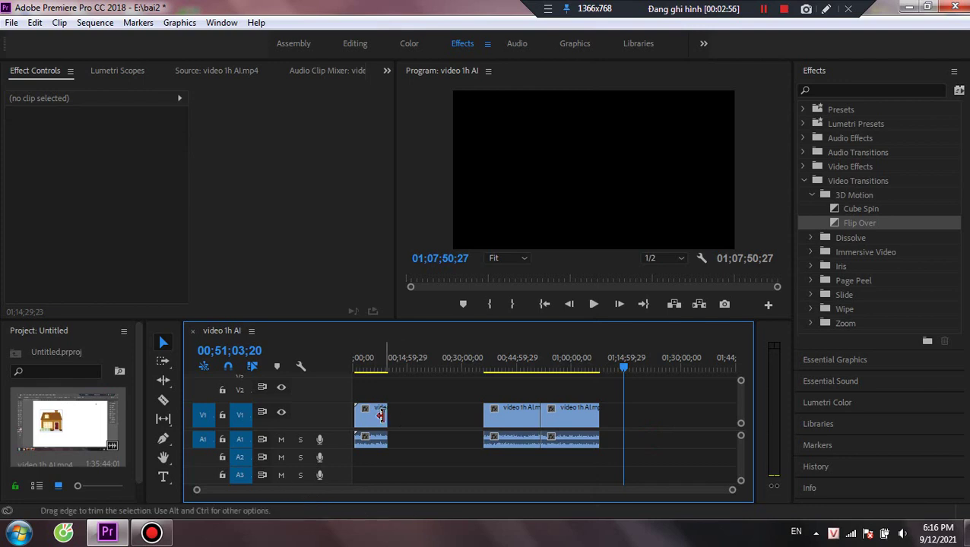
drag(727, 491, 745, 498)
drag(196, 493, 265, 491)
drag(387, 493, 238, 493)
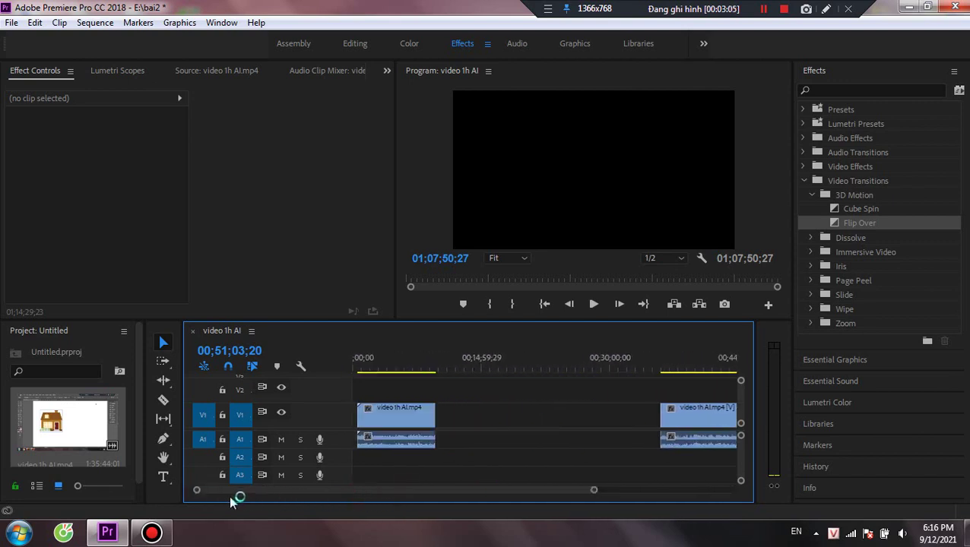
click(399, 415)
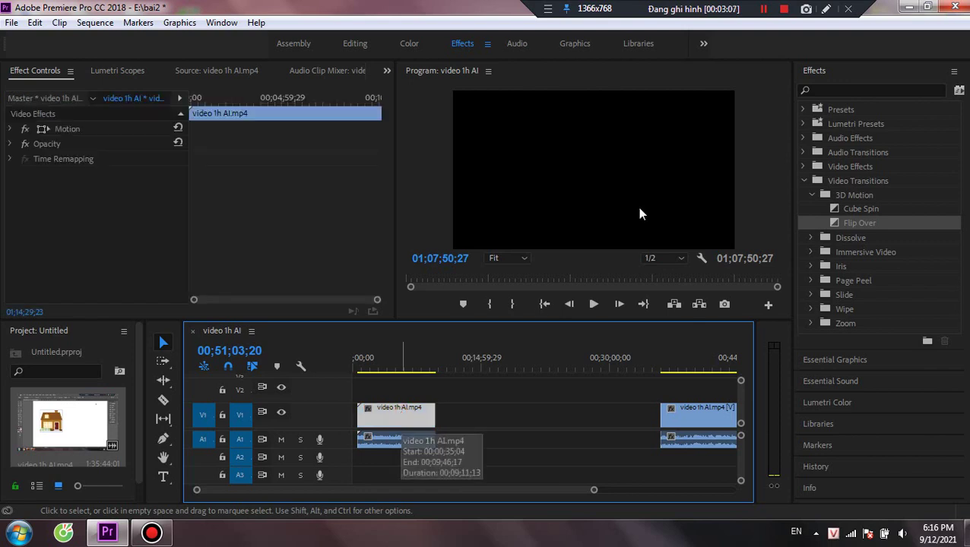
right_click(411, 411)
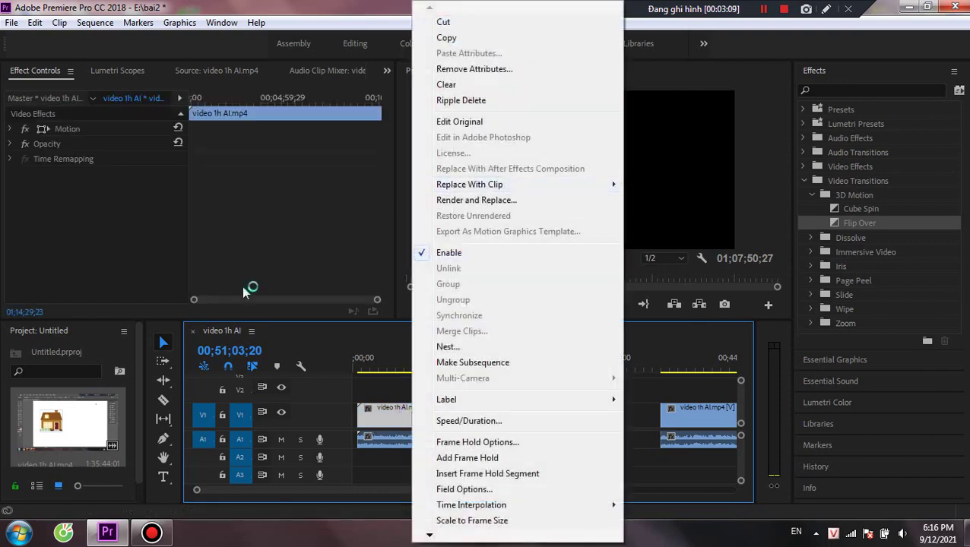
click(532, 428)
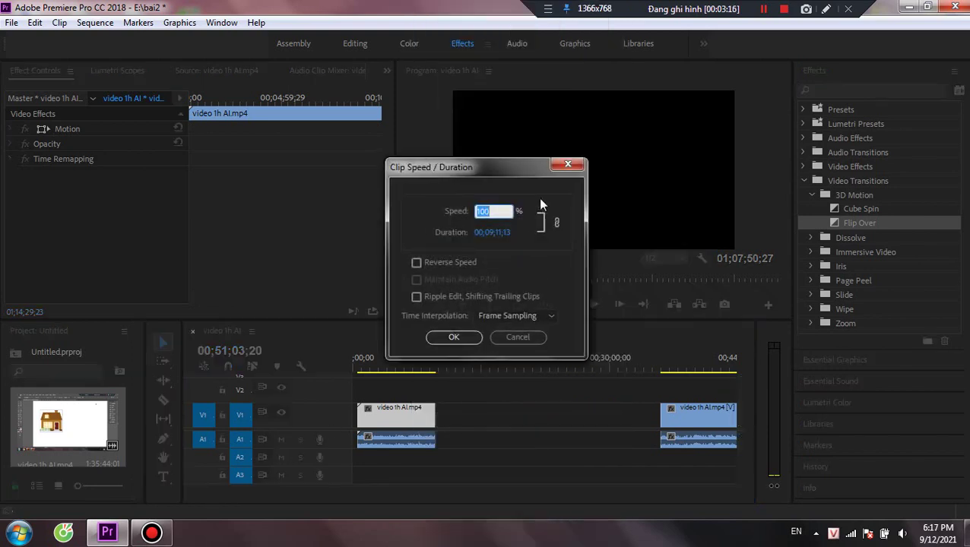
drag(501, 180, 546, 165)
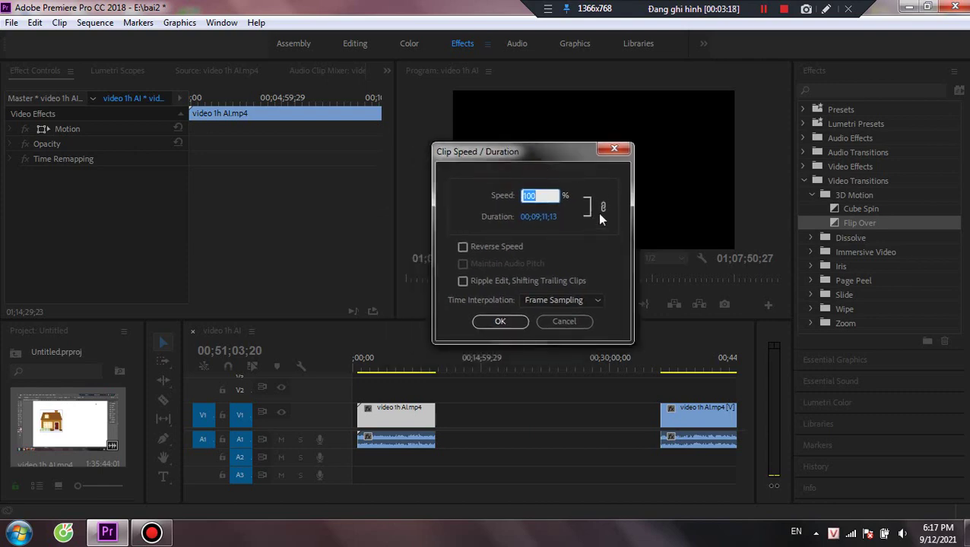
click(603, 207)
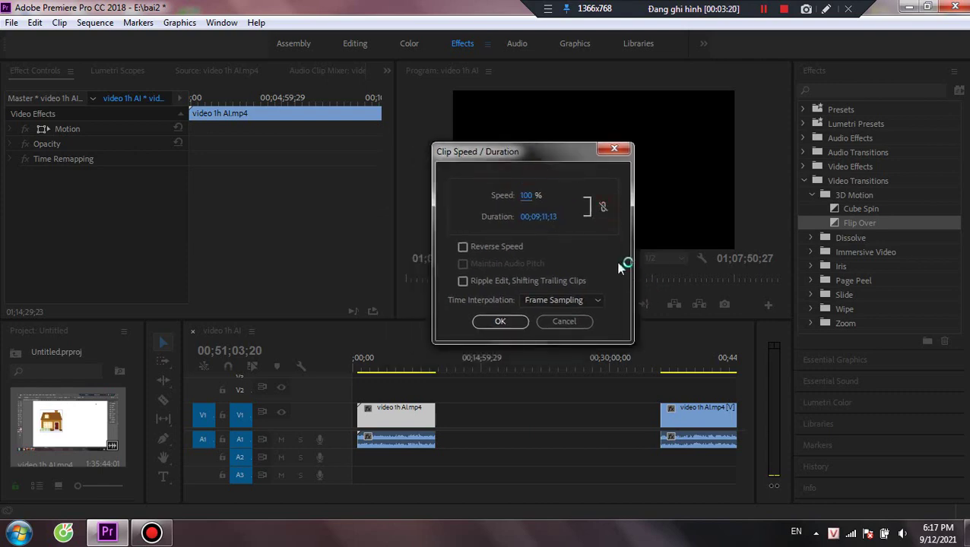
click(605, 206)
Step: Set the first clip's video speed to 50% with its duration linked
click(525, 195)
click(551, 196)
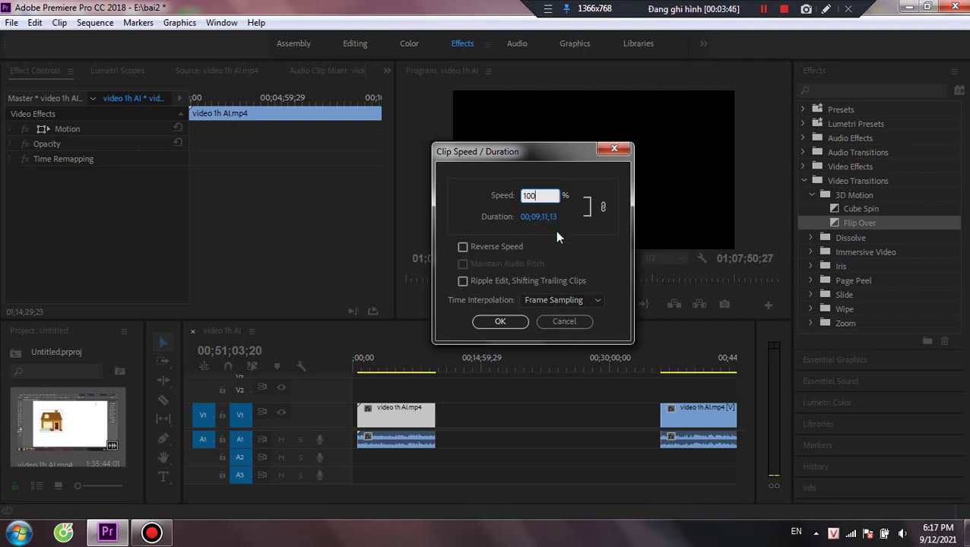
drag(539, 195, 491, 217)
text(50)
click(502, 321)
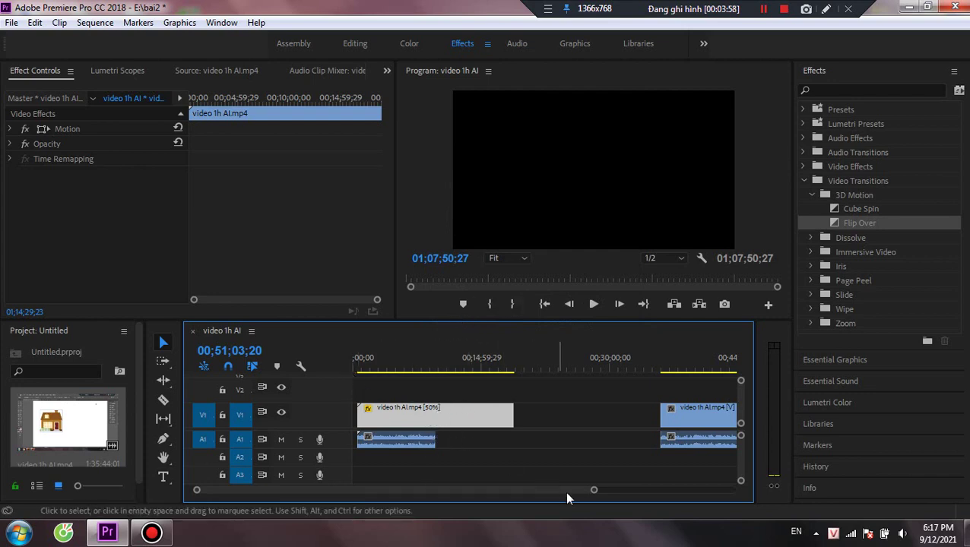
Step: Play the first seconds of the sequence to check the empty stretch before the first clip
click(376, 418)
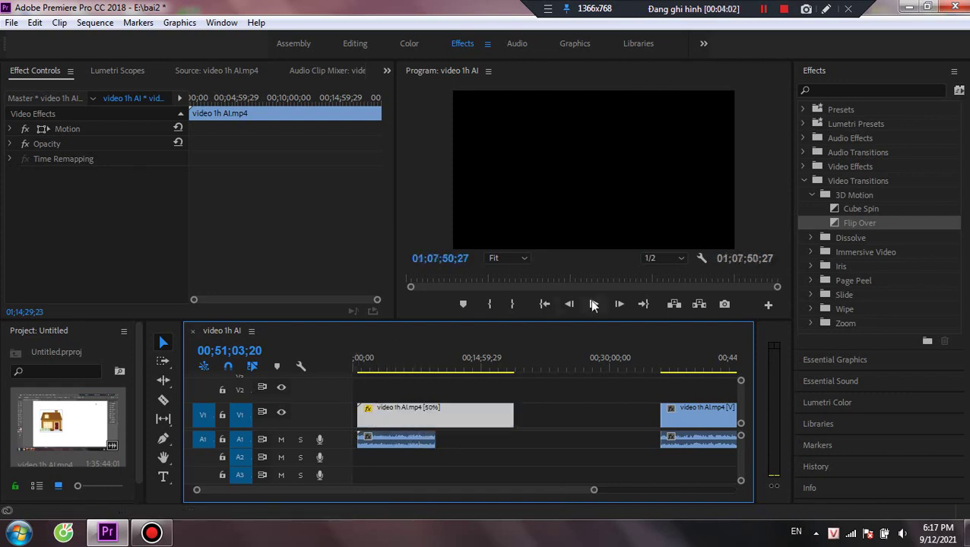
click(593, 304)
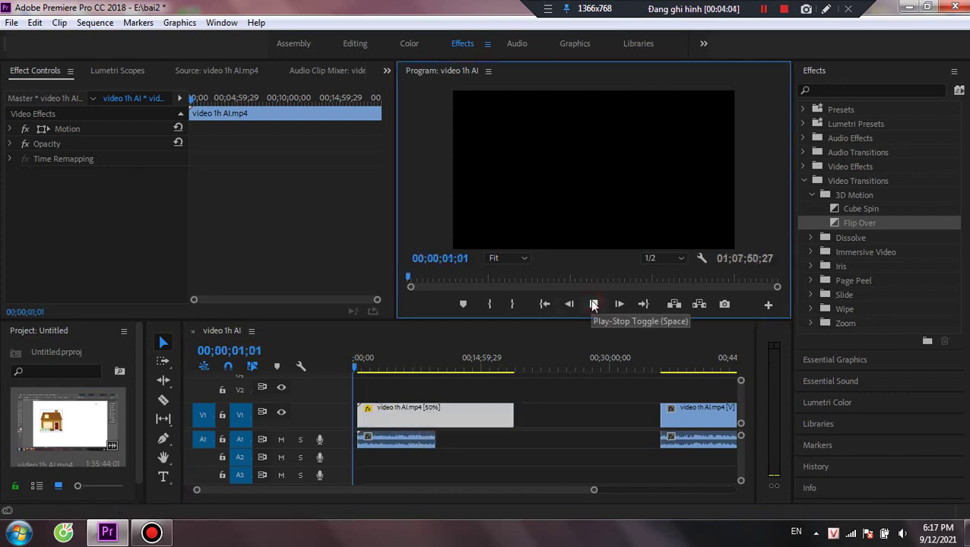
click(596, 304)
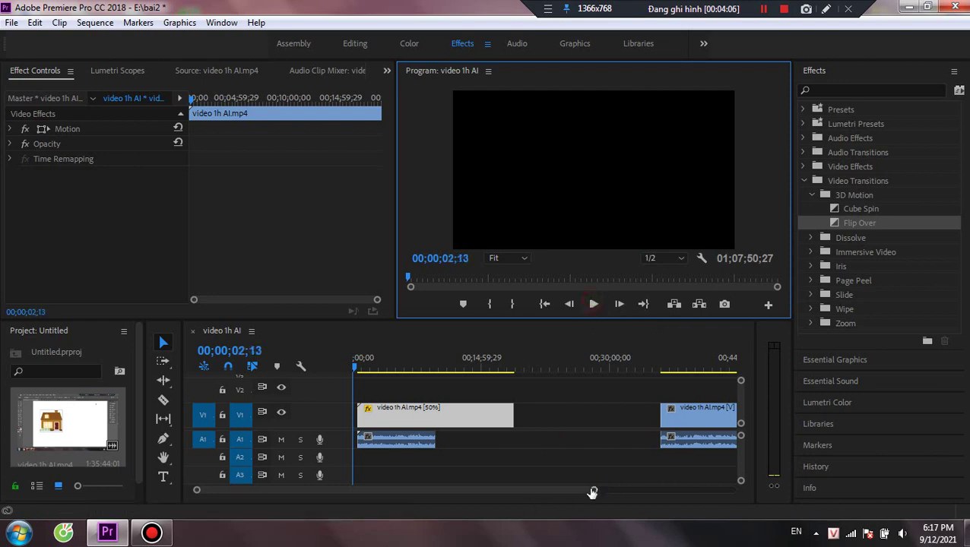
Step: Ripple-delete the gap before the first clip so that its video and audio start at 00;00;00;00
drag(592, 491, 231, 488)
click(429, 418)
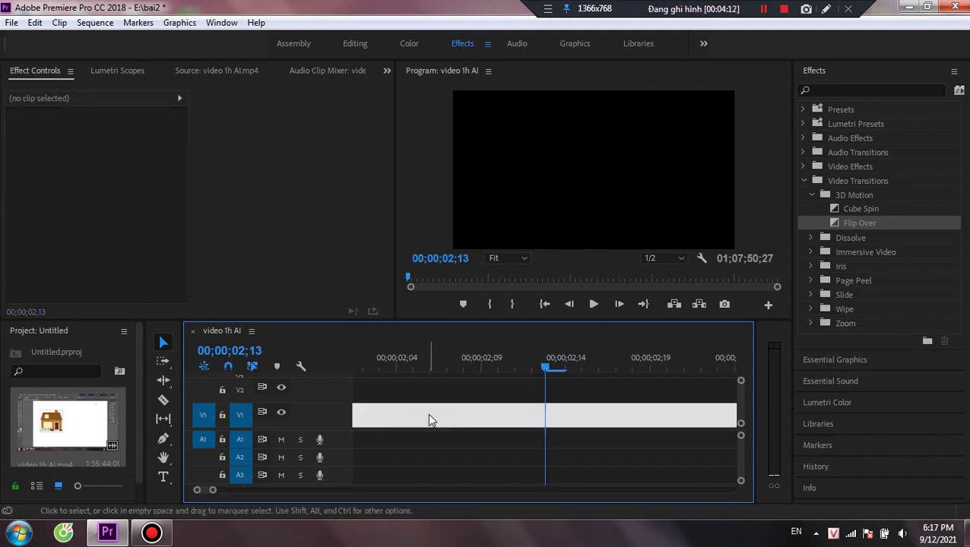
drag(427, 420, 420, 442)
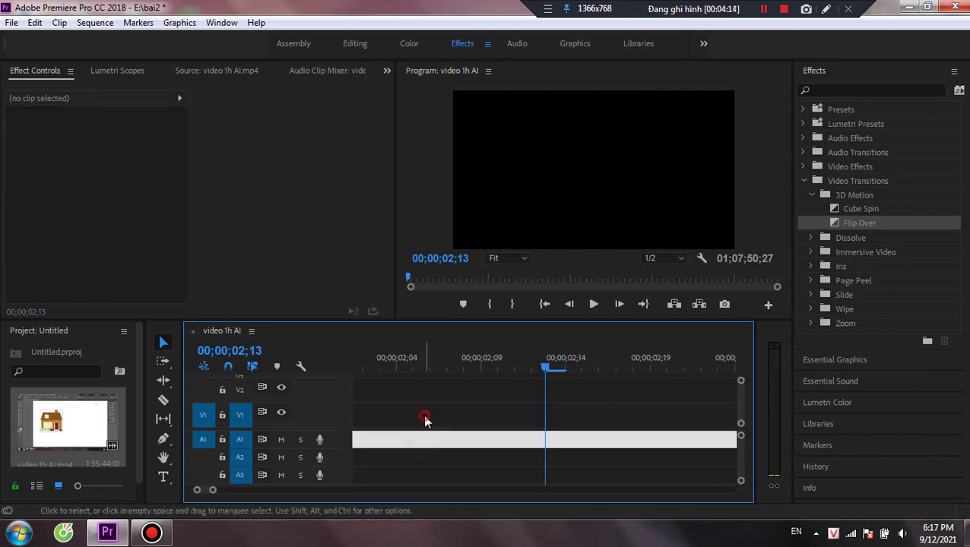
click(424, 417)
right_click(424, 418)
click(443, 427)
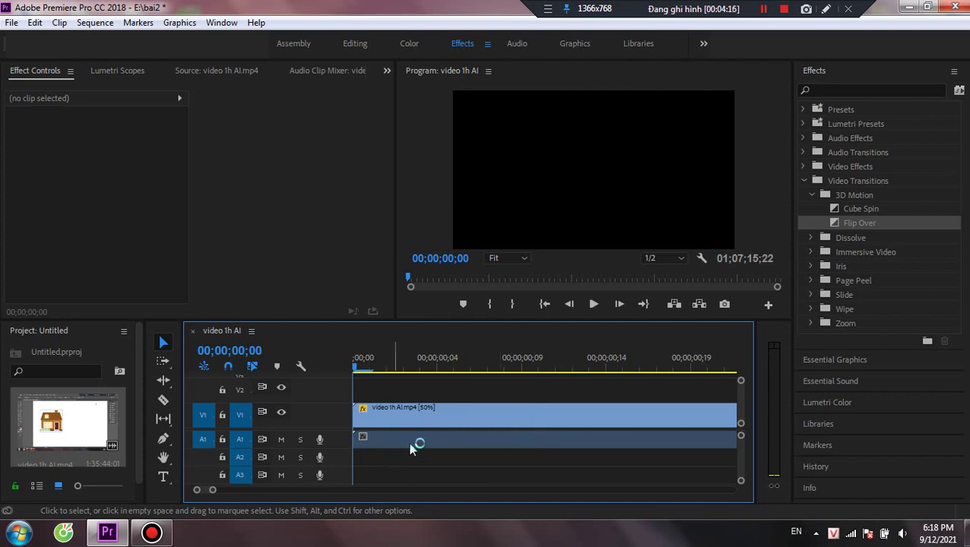
Step: Play the opening seconds of the 50% speed clip in short stretches to compare its picture with the audio
click(594, 304)
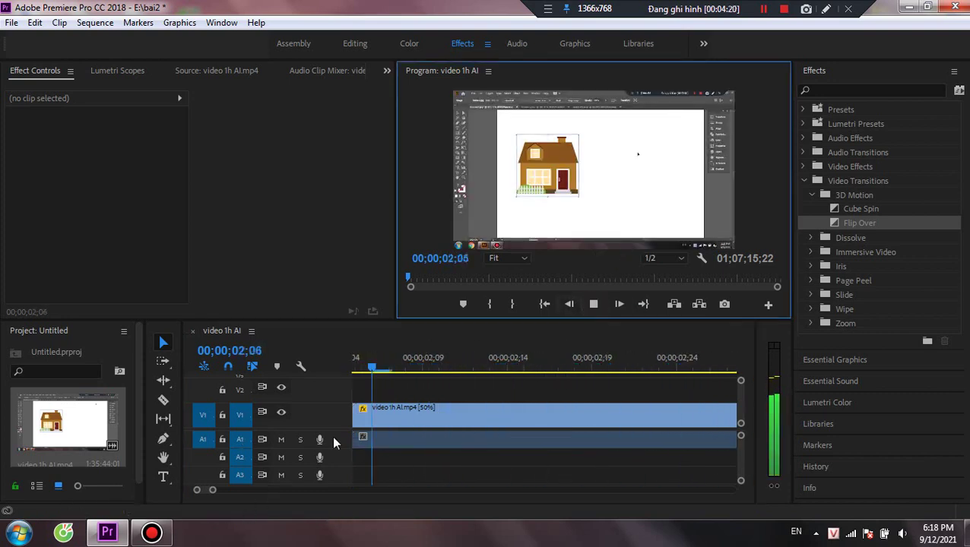
click(593, 304)
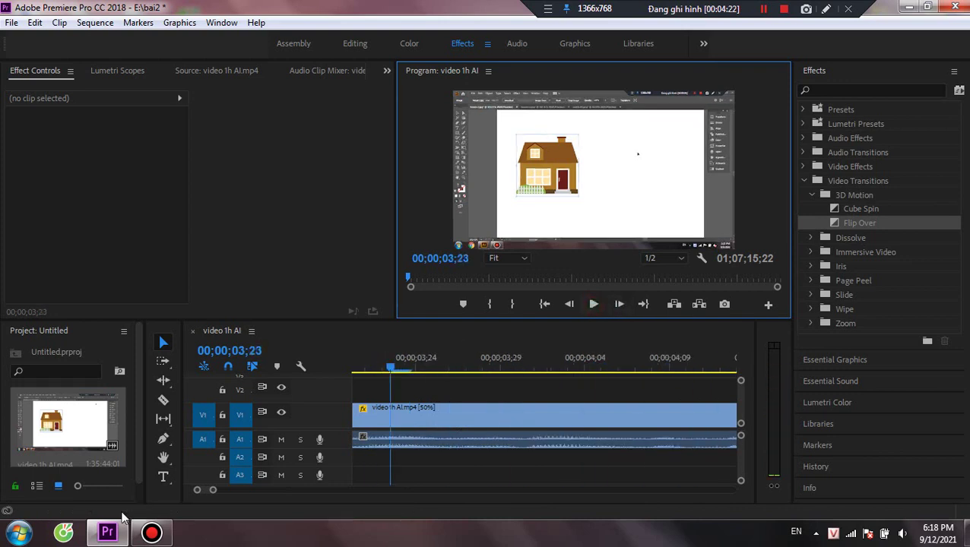
click(216, 491)
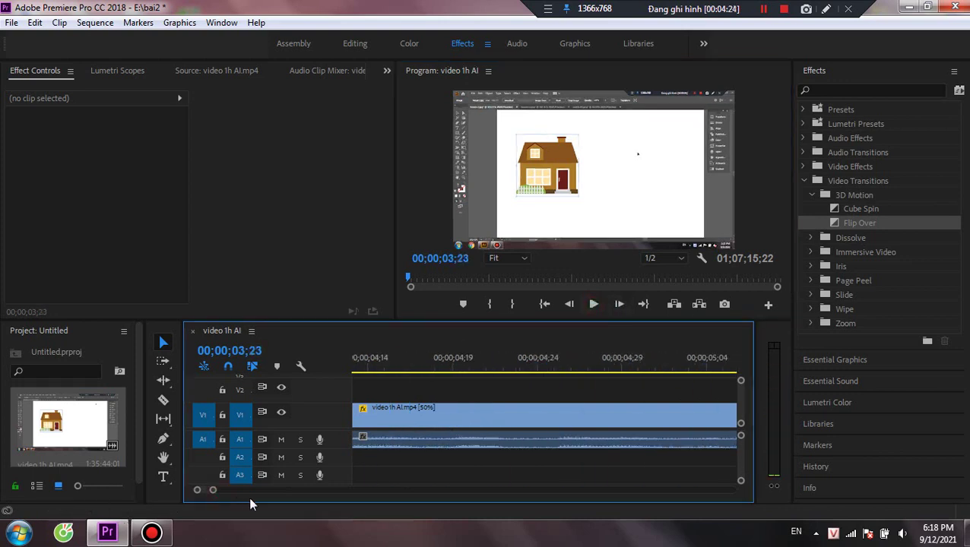
drag(213, 492, 474, 508)
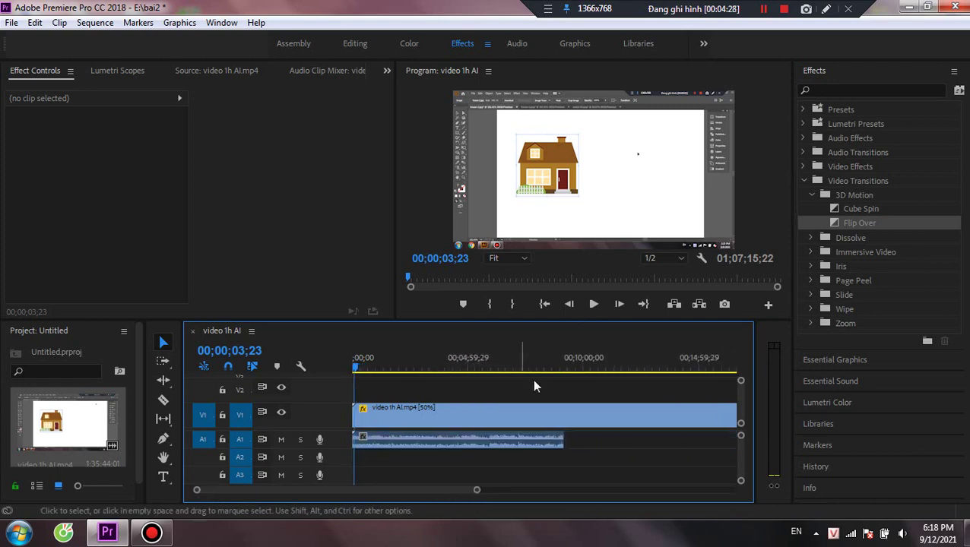
click(594, 304)
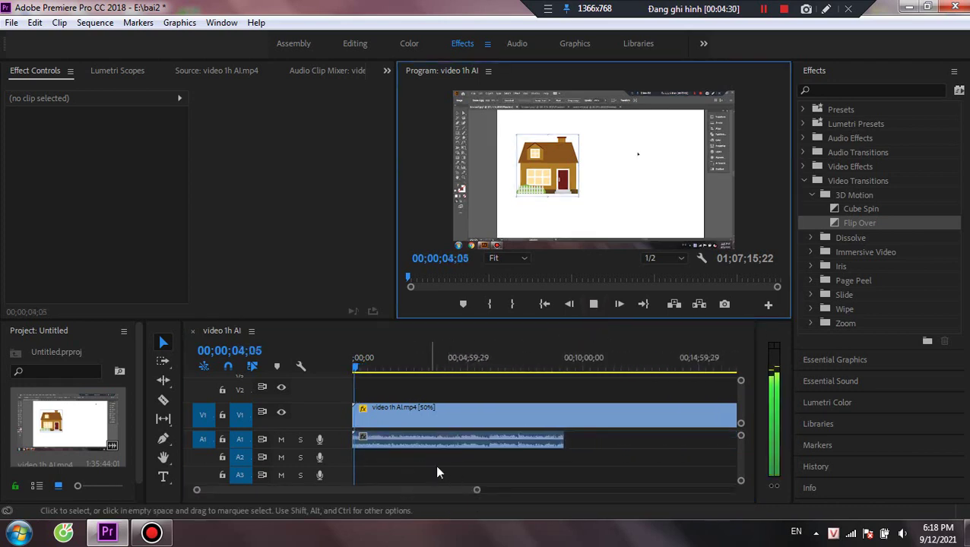
click(594, 304)
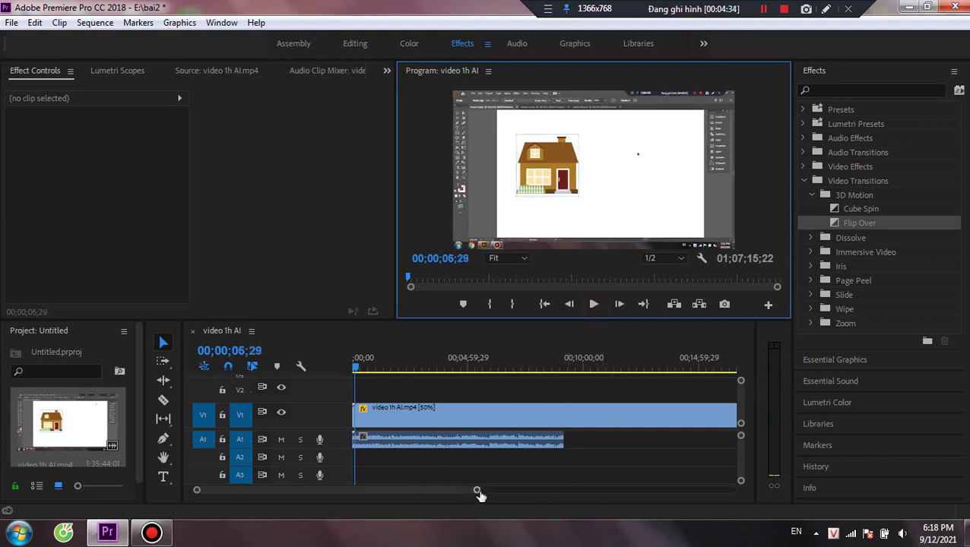
mouse_move(477, 492)
mouse_down()
mouse_move(455, 502)
mouse_move(234, 505)
mouse_up()
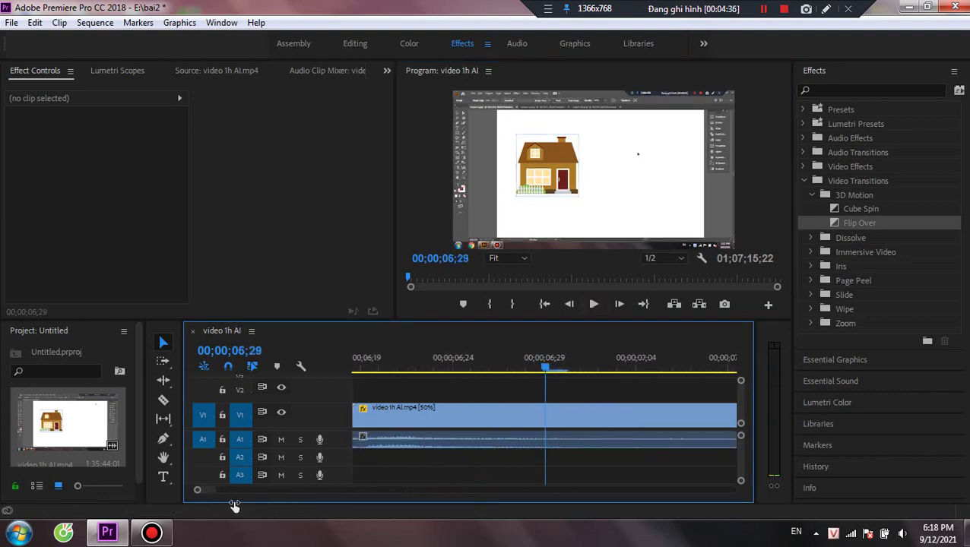
click(593, 305)
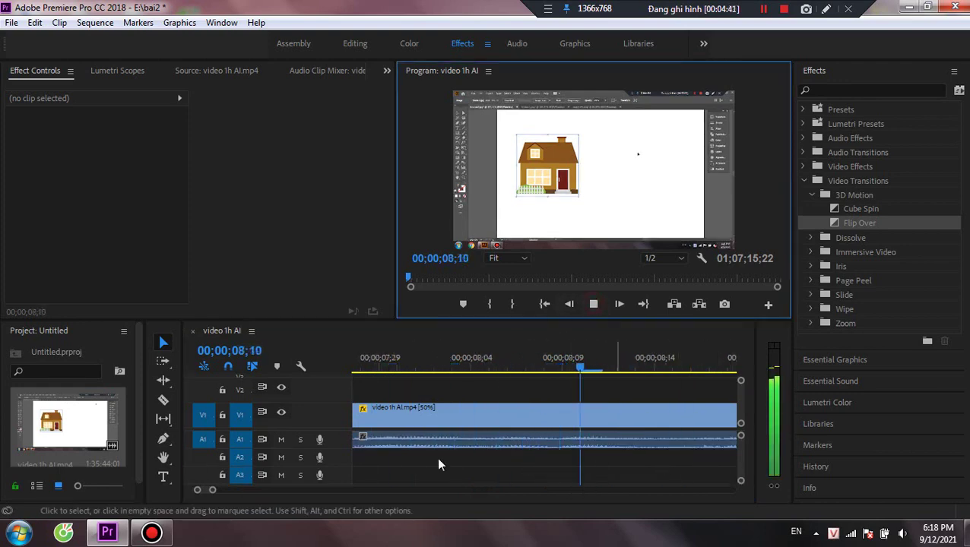
click(594, 305)
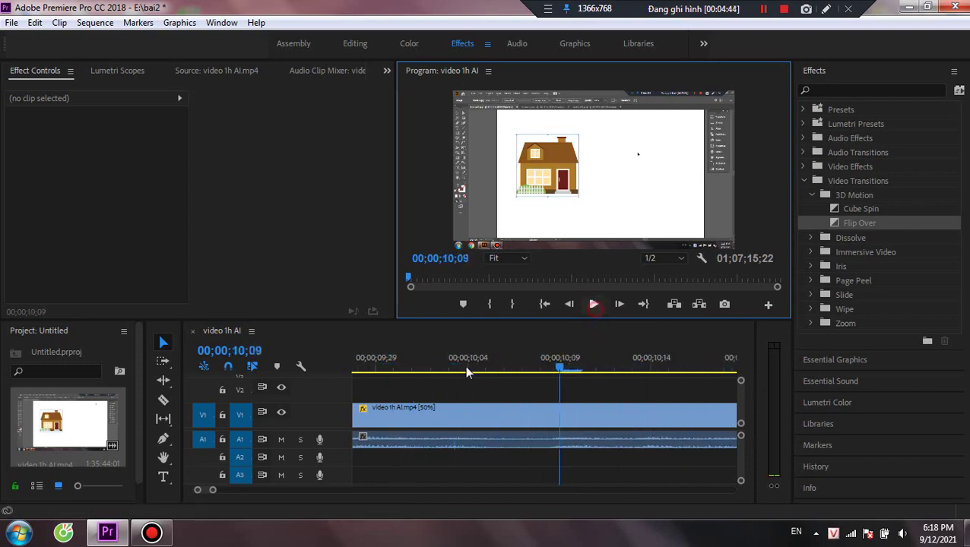
Step: Place the playhead at the end of the first clip's audio, about 00;09;09;24, and play the video from there
drag(213, 490, 504, 510)
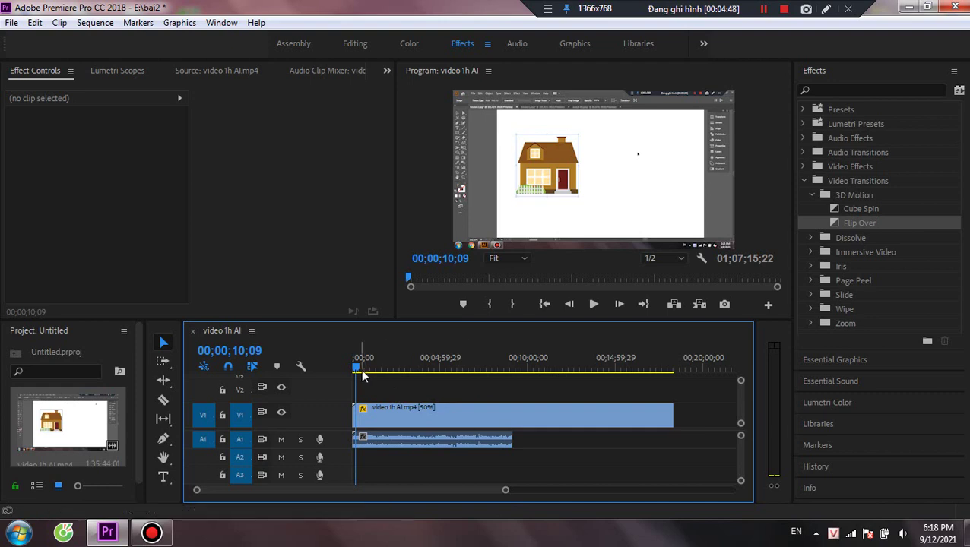
drag(358, 370, 513, 369)
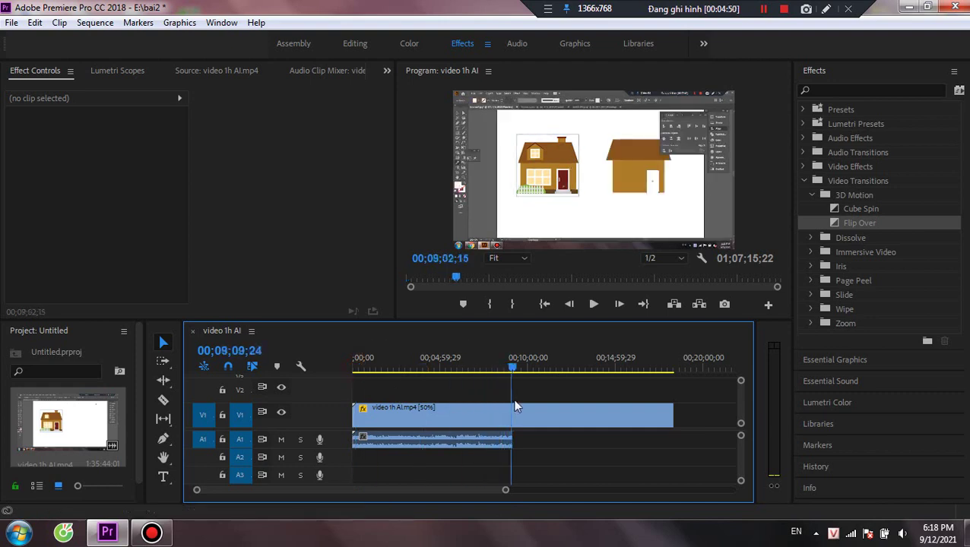
click(592, 308)
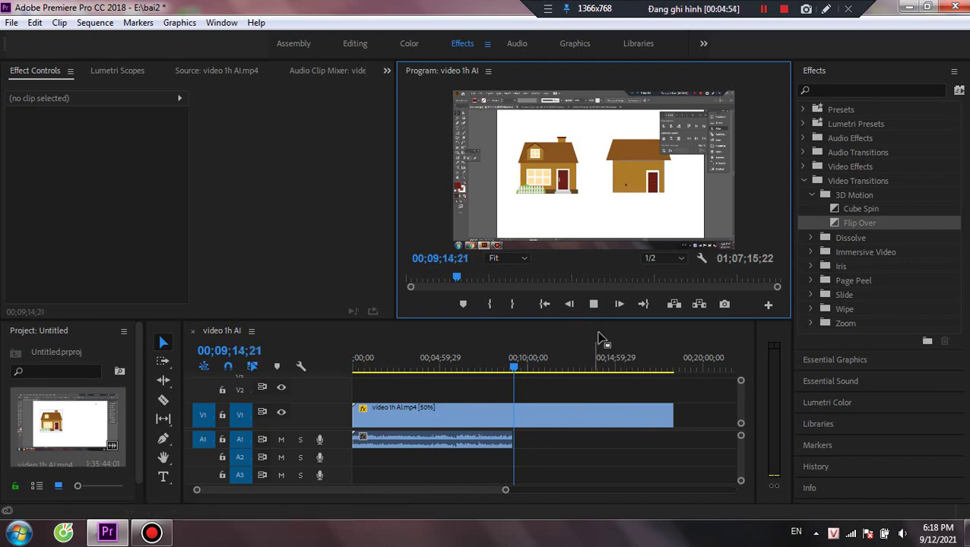
click(594, 306)
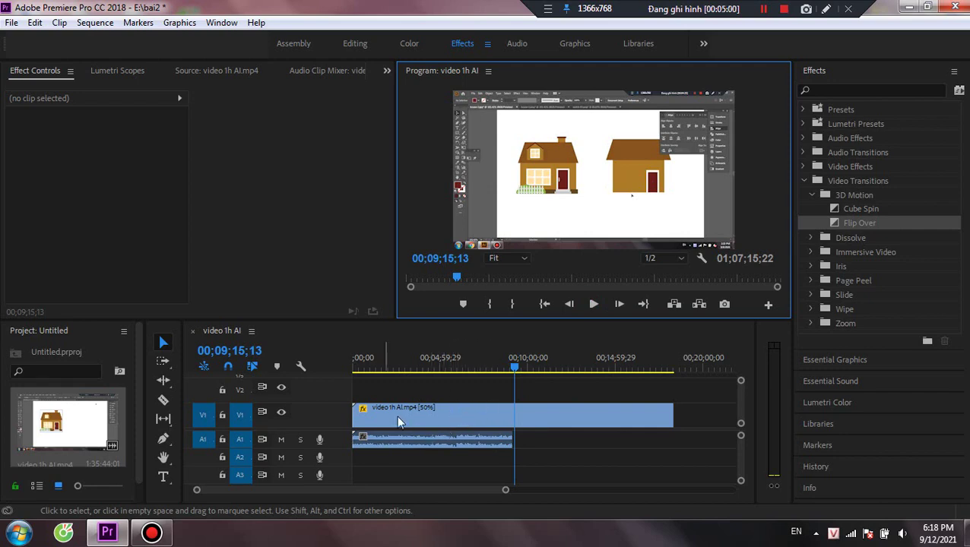
Step: Set the first clip's video speed to 200% and dismiss the Windows Update notification
click(480, 418)
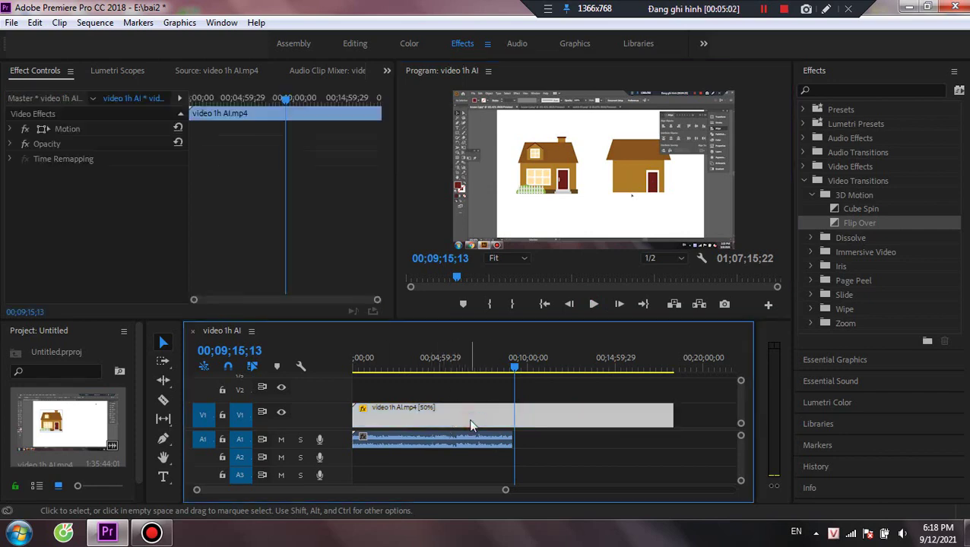
right_click(472, 422)
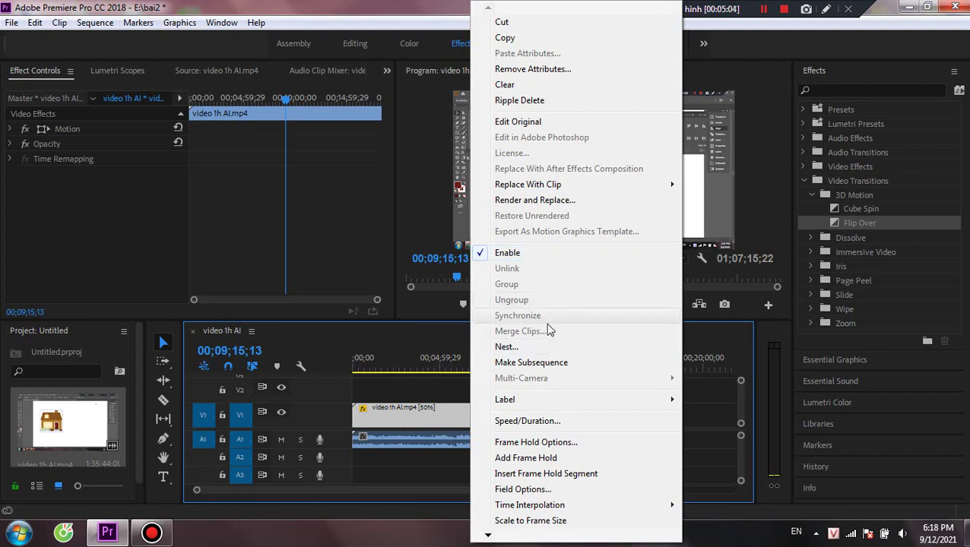
click(524, 427)
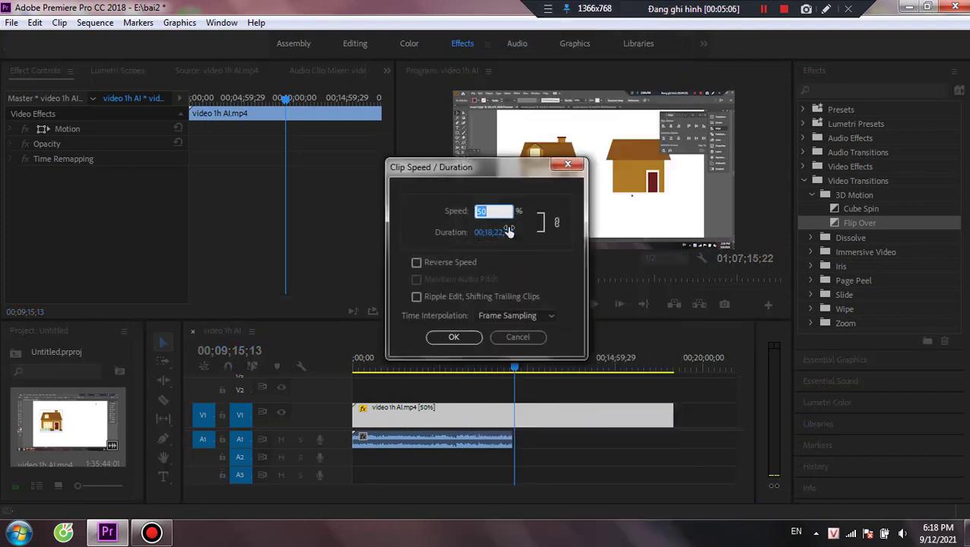
text(200)
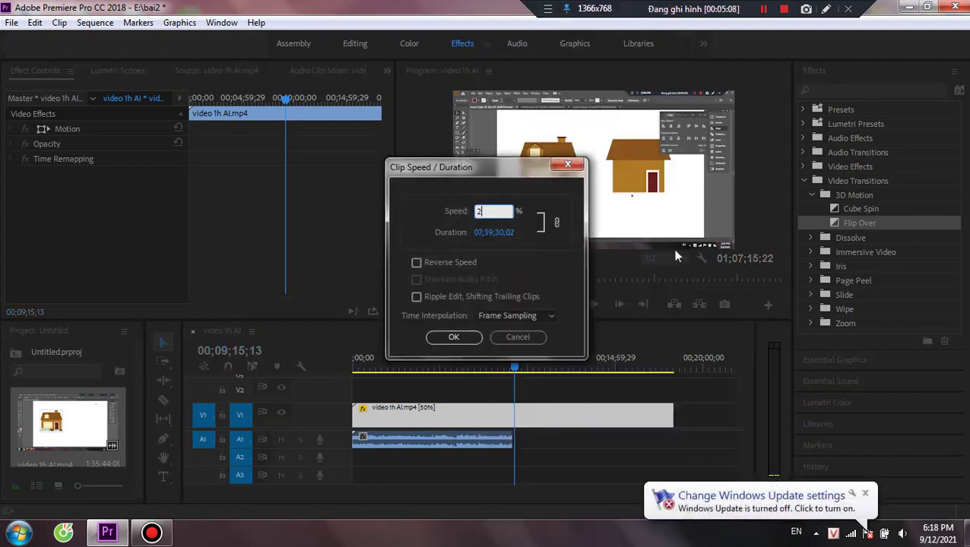
click(452, 340)
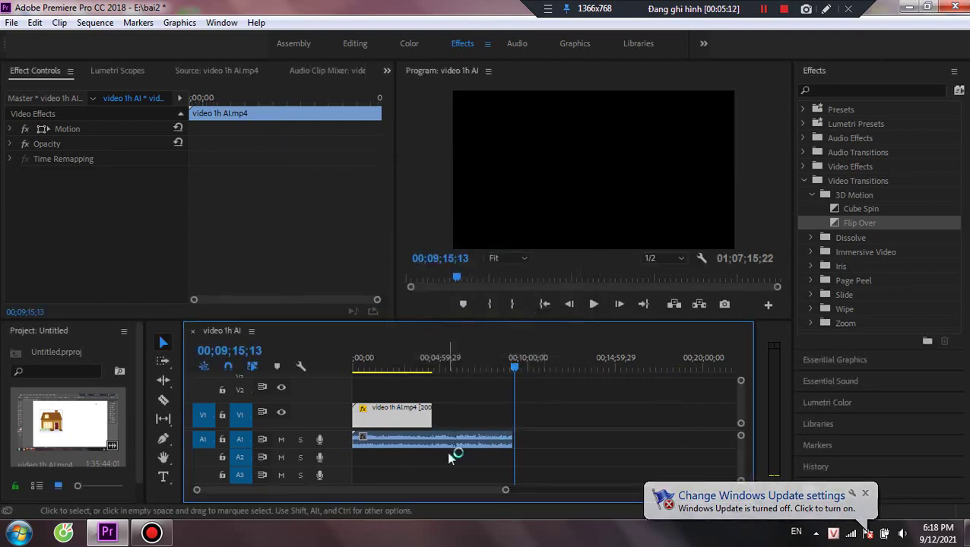
click(866, 494)
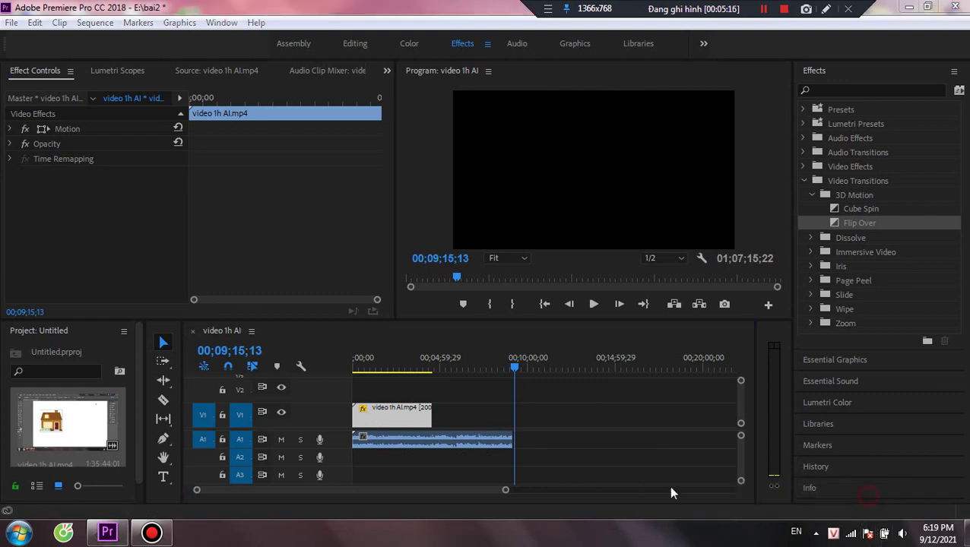
Step: Undo the first clip's 200% speed change and the ripple deletion of the gap before it
click(398, 421)
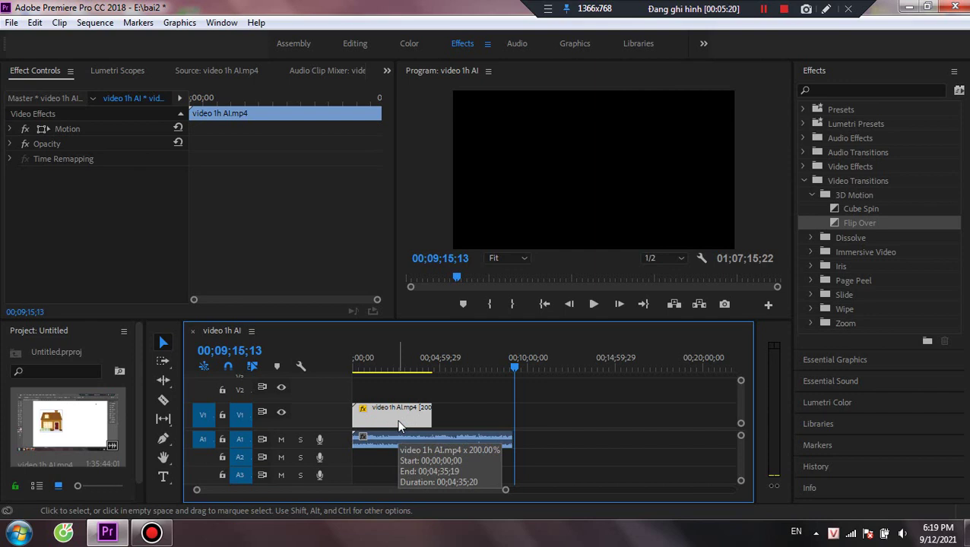
drag(505, 490, 586, 493)
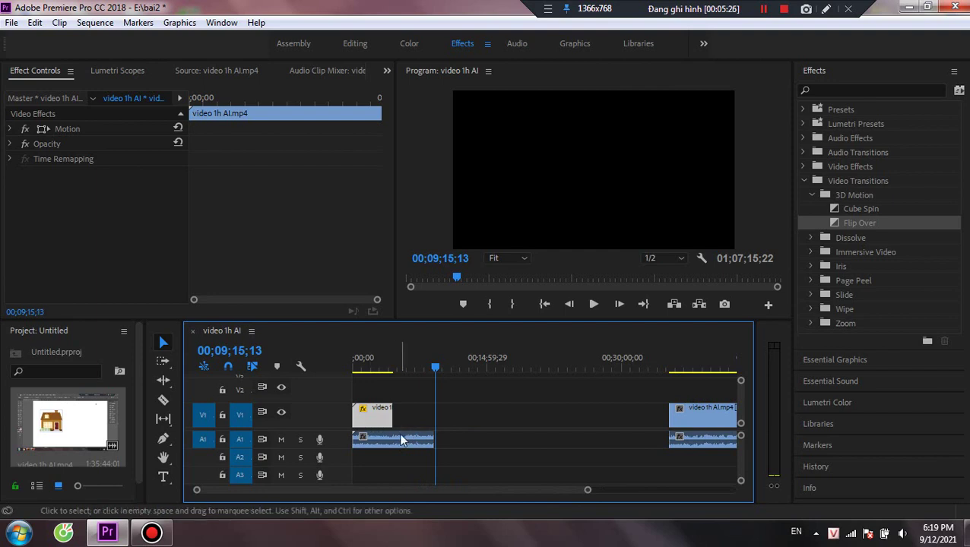
drag(390, 426, 517, 439)
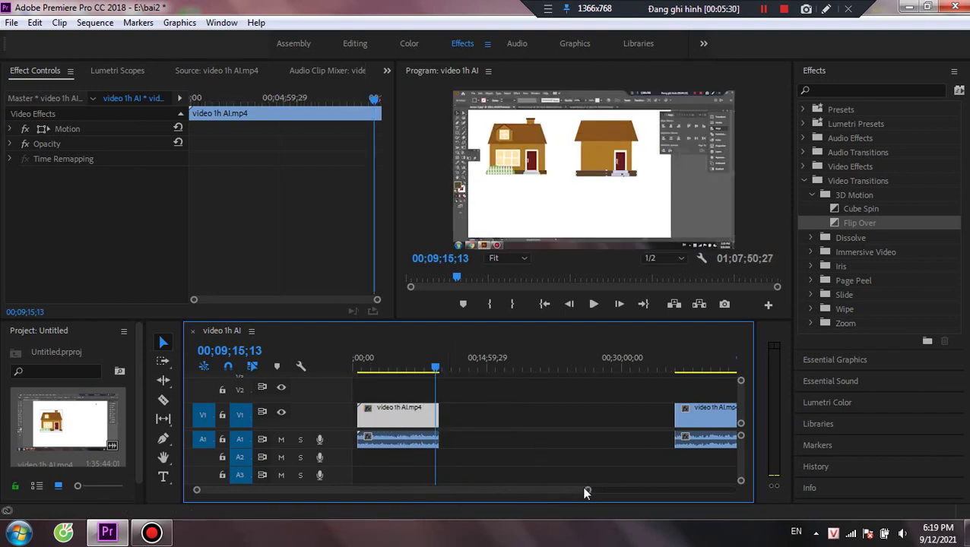
Step: Ripple-delete the gap before the first clip in the timeline
drag(584, 493, 209, 499)
click(373, 424)
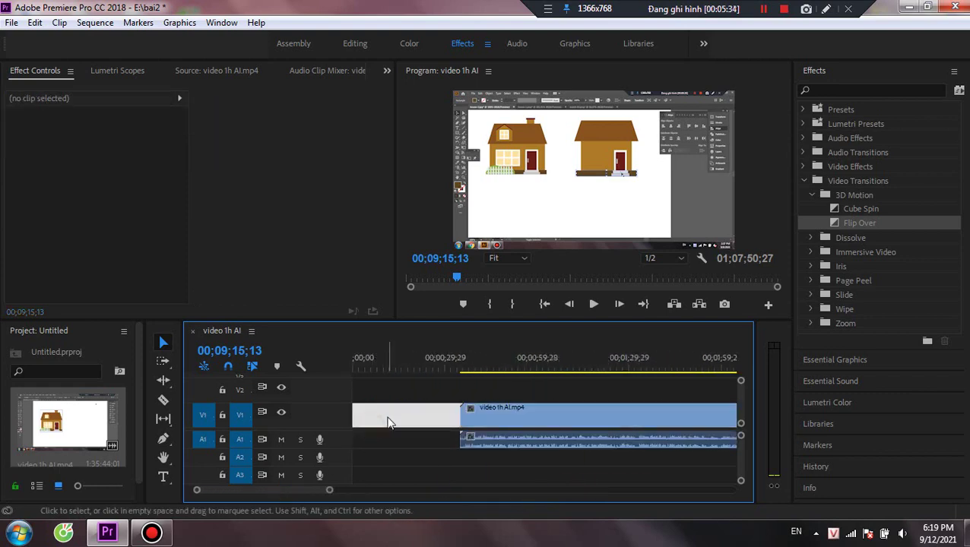
right_click(390, 420)
click(437, 427)
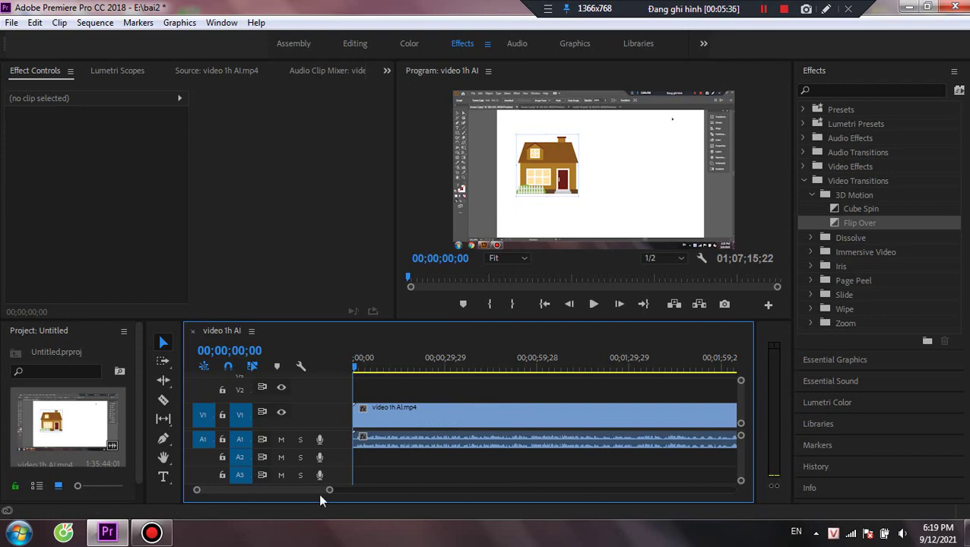
Step: Ripple-delete the gap after the first clip so that the second clip follows it directly
drag(263, 492, 292, 501)
click(525, 424)
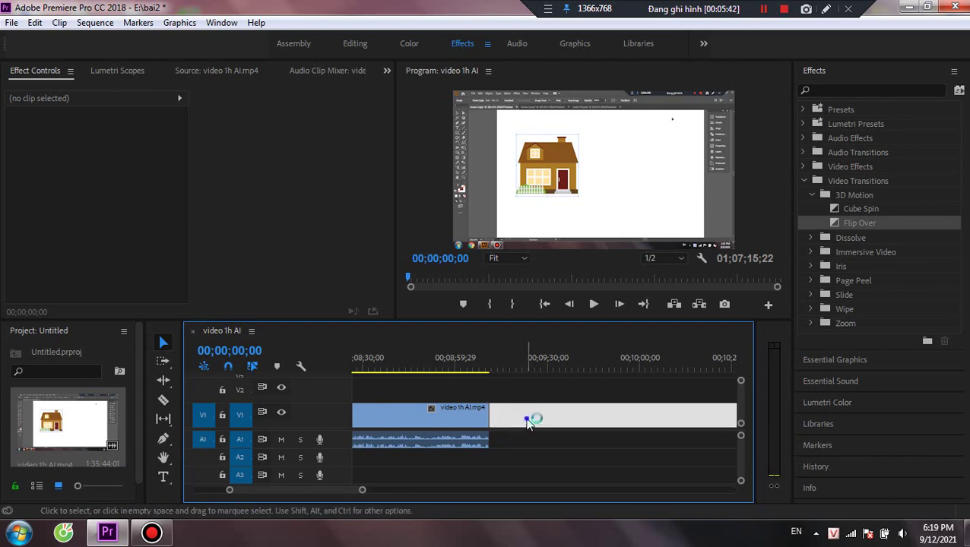
right_click(530, 423)
click(563, 429)
drag(346, 491, 679, 490)
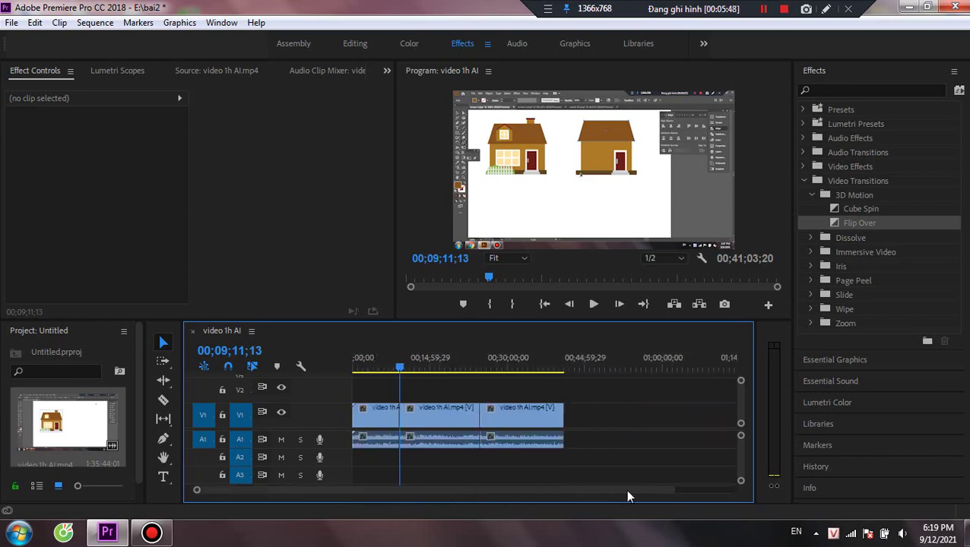
Step: Select the first clip's video and audio in turn to check whether the two are linked
click(390, 420)
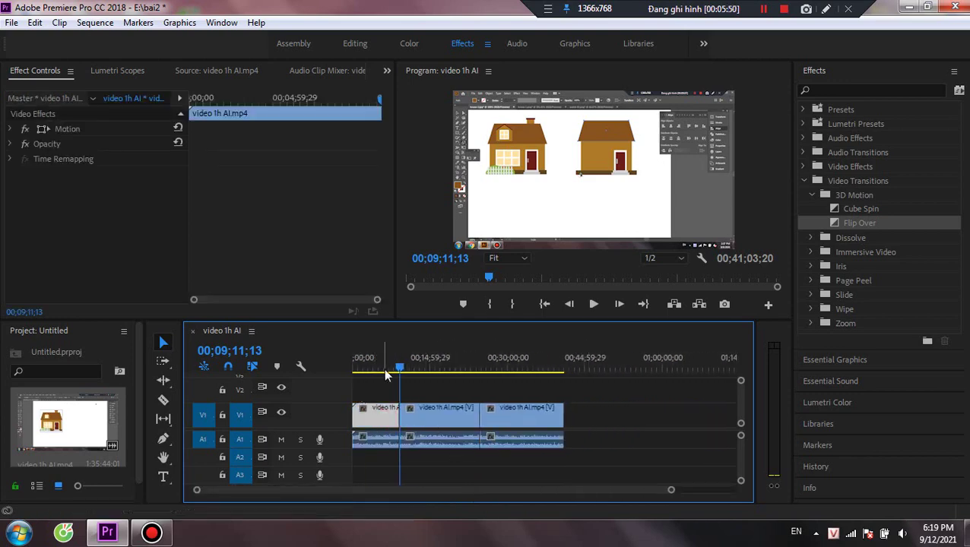
click(377, 442)
click(378, 422)
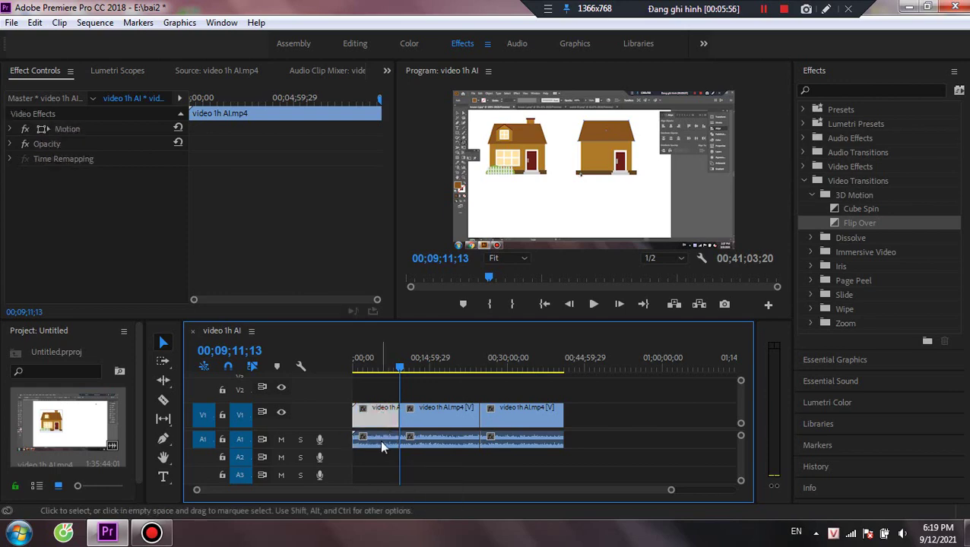
click(379, 440)
click(378, 415)
click(384, 464)
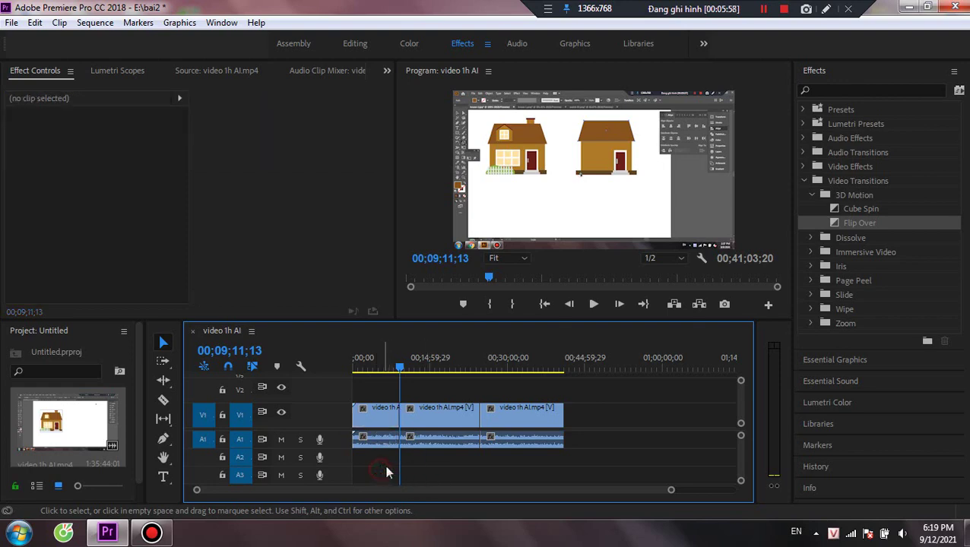
click(415, 417)
click(392, 419)
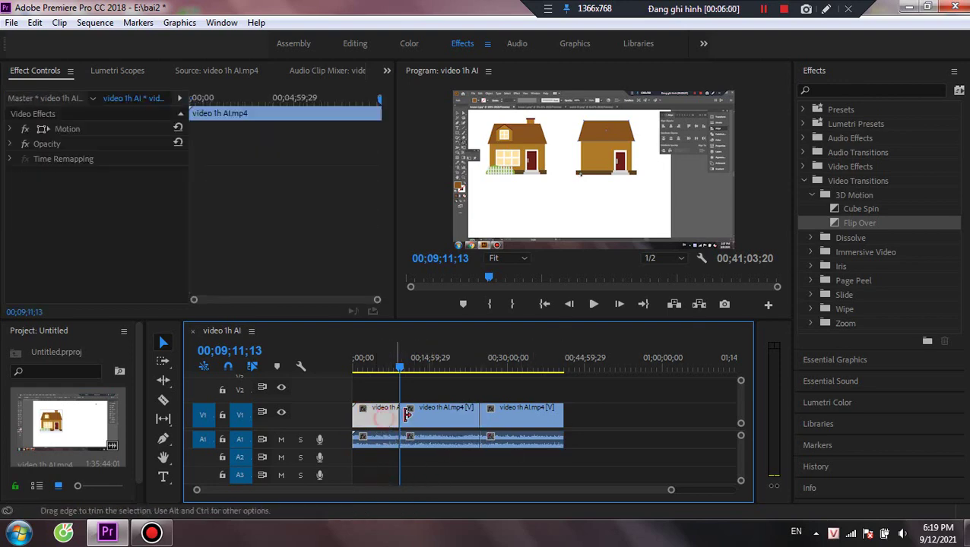
click(380, 439)
click(380, 416)
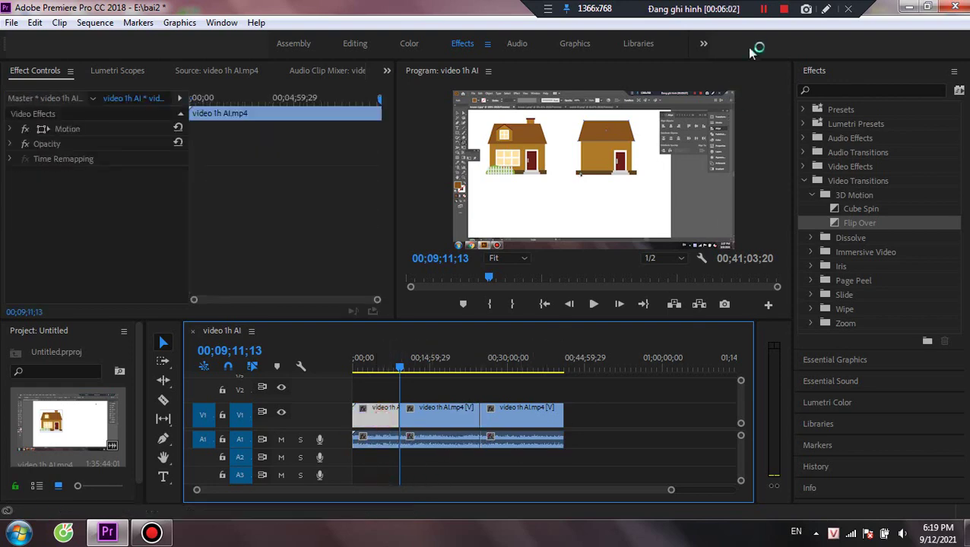
Step: Select the second and third clips to check whether their video and audio are linked
click(447, 423)
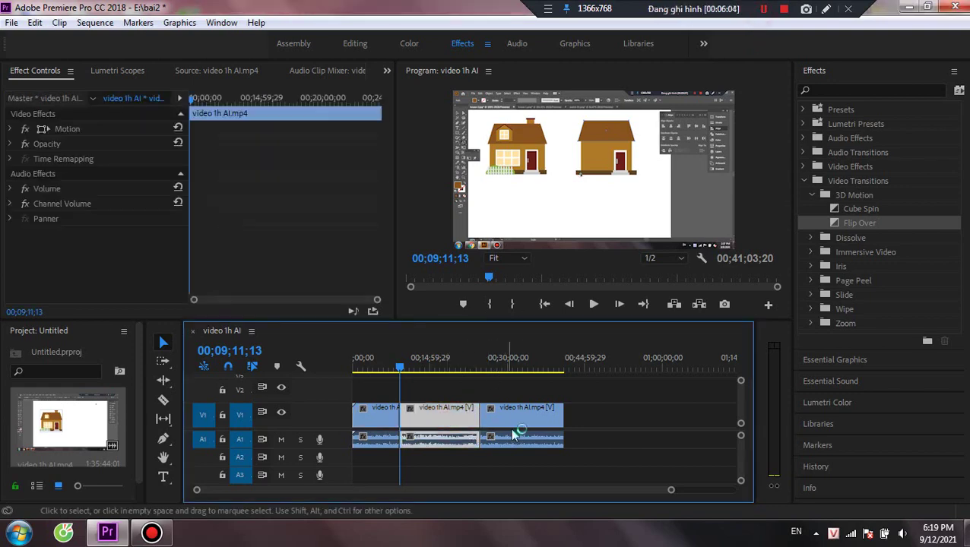
click(520, 417)
click(448, 439)
click(555, 420)
click(587, 409)
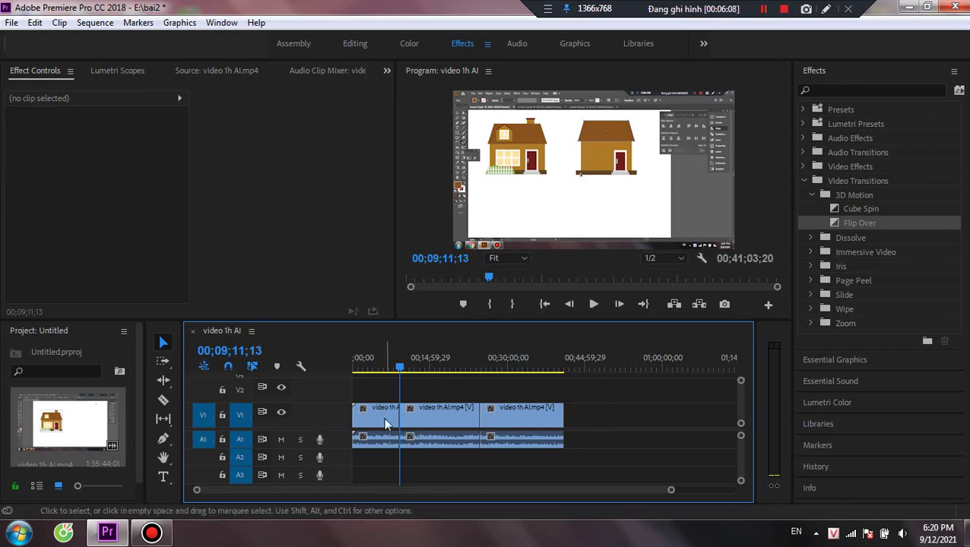
Step: Select the first clip's video and audio together and link them
click(383, 417)
click(380, 439)
click(380, 411)
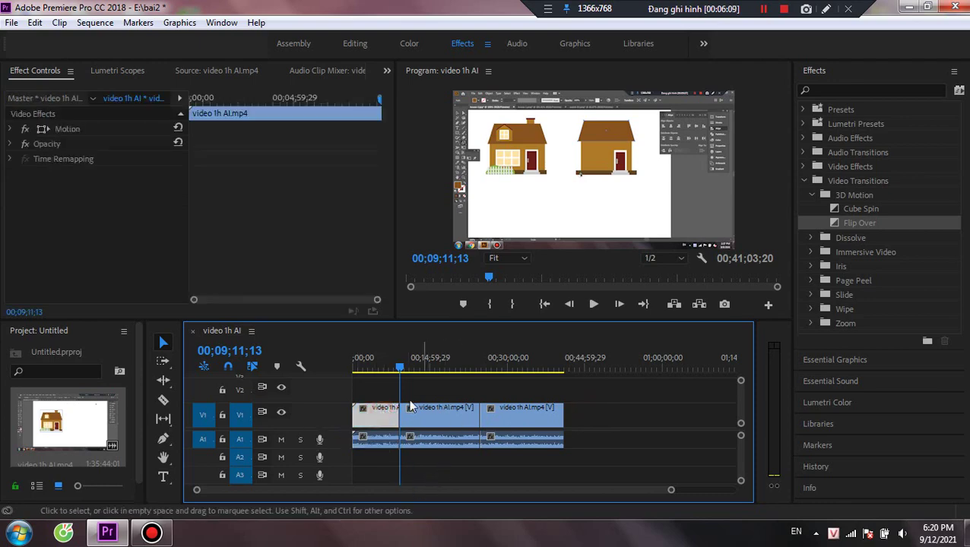
drag(359, 391, 383, 437)
right_click(382, 437)
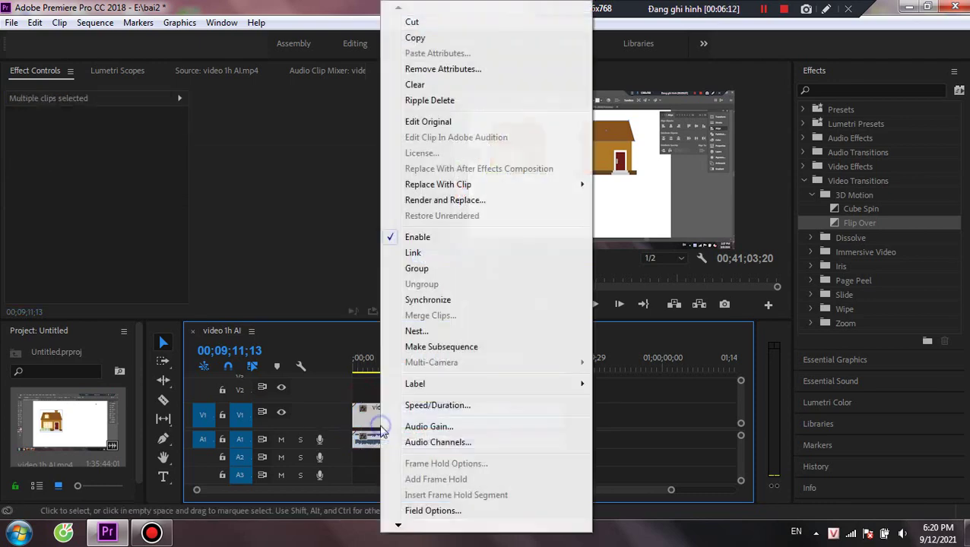
click(427, 253)
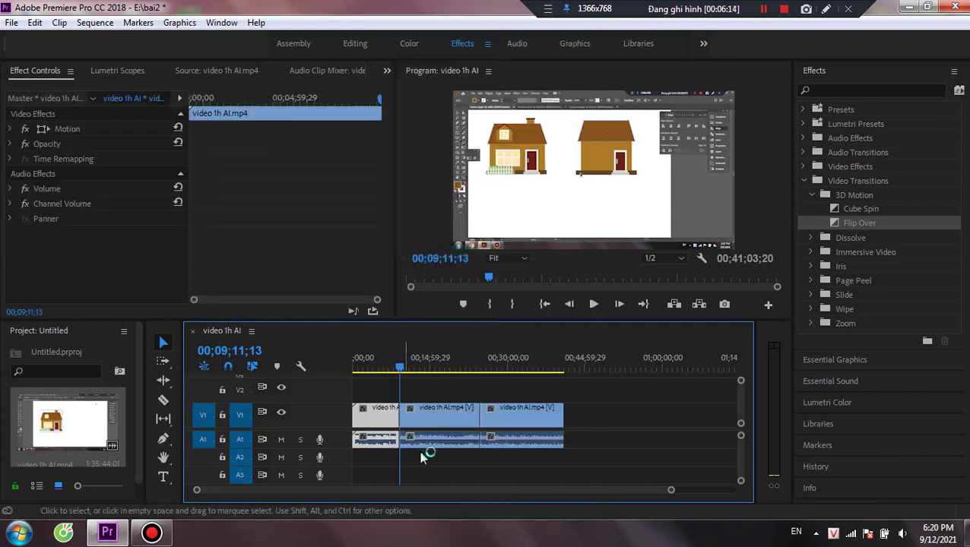
Step: Check the first clip's link by selecting it, and return the playhead to 00;00;00;00
click(378, 426)
click(378, 414)
click(487, 398)
click(378, 415)
drag(399, 368, 357, 379)
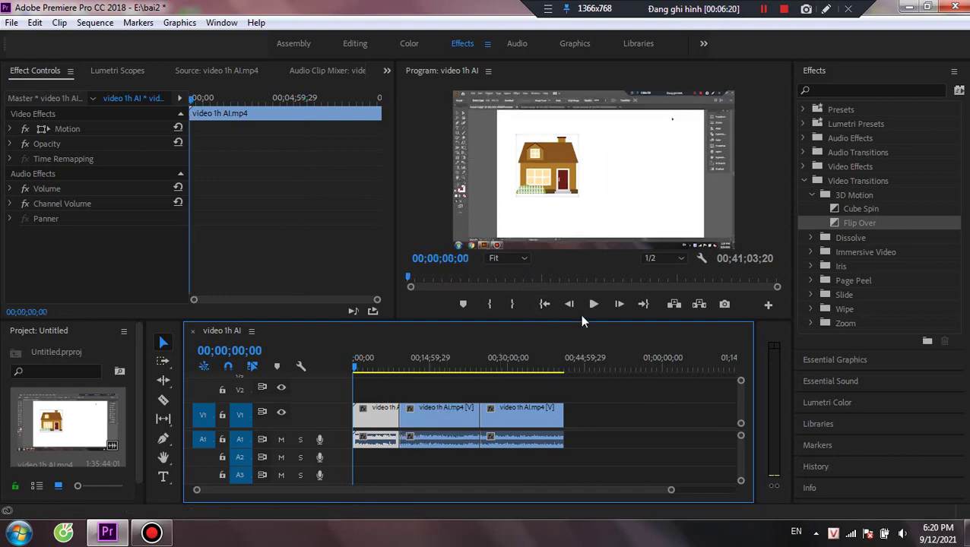
Step: Set the speed of the first clip's linked video and audio to 200%
right_click(385, 414)
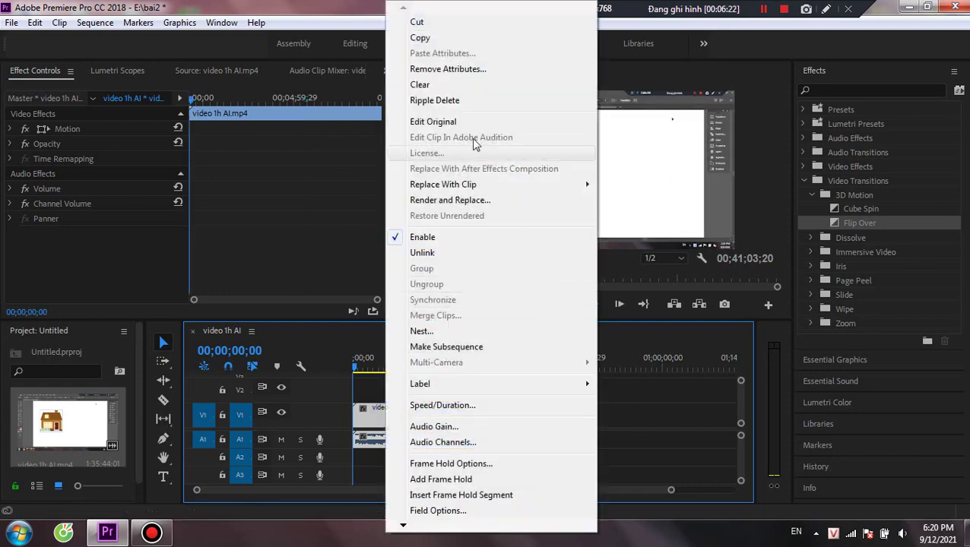
click(460, 406)
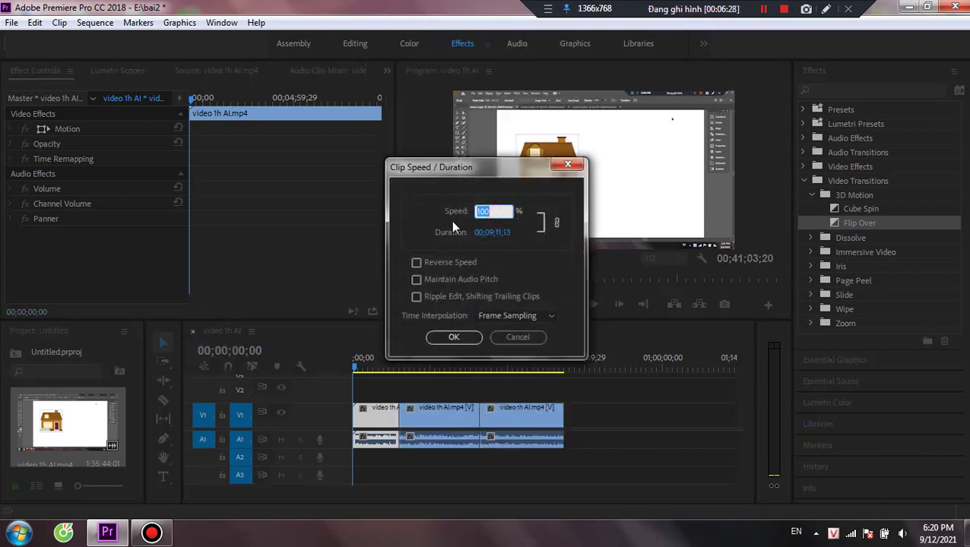
text(200)
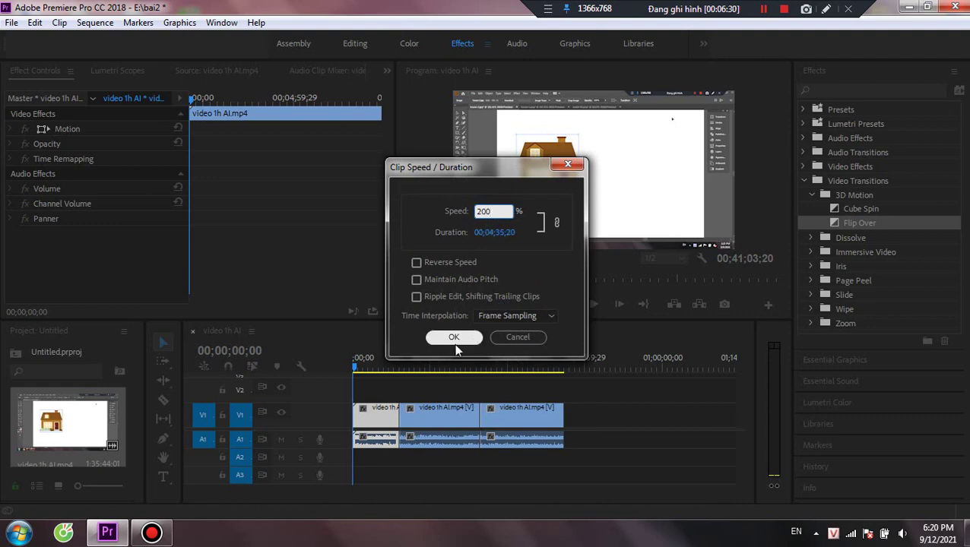
click(454, 342)
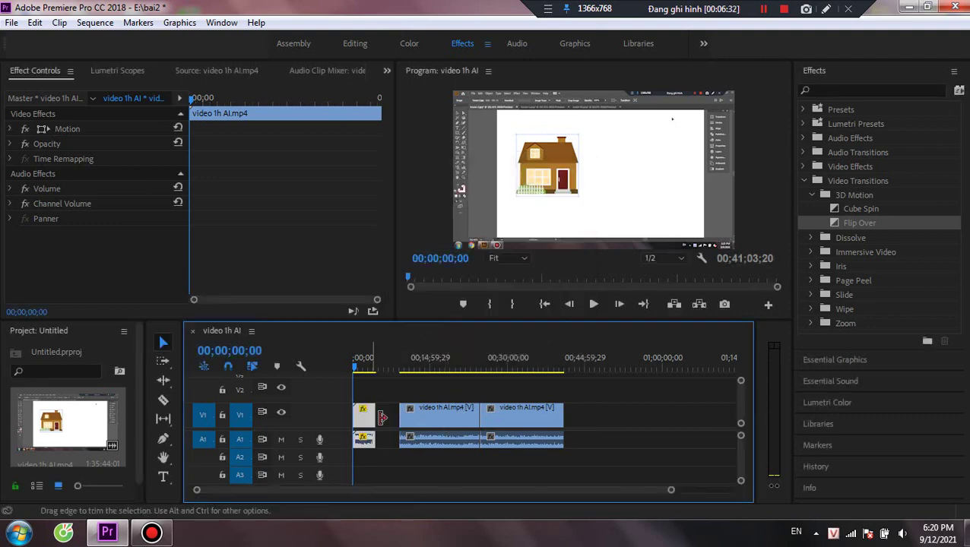
Step: Set the second clip's speed to 50% and close the gap between it and the first clip
click(424, 417)
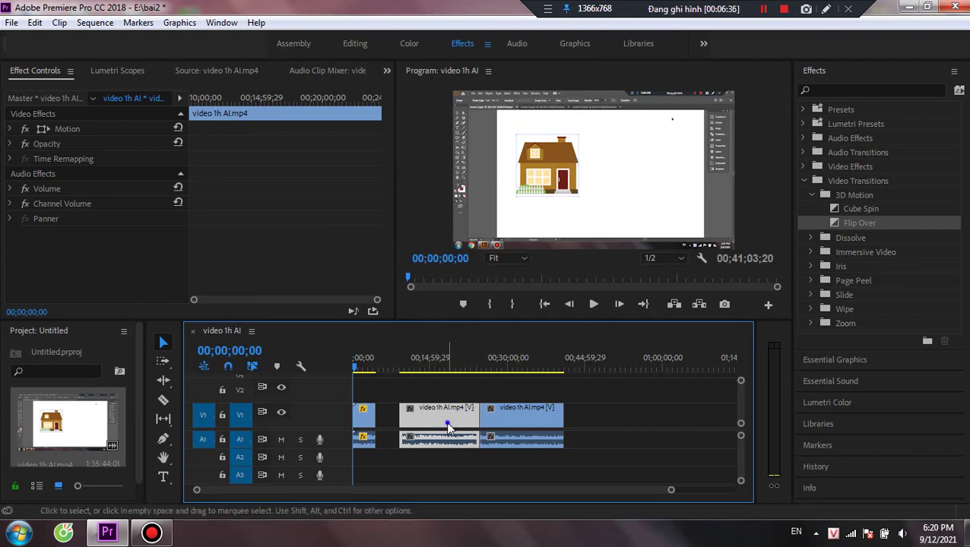
right_click(449, 427)
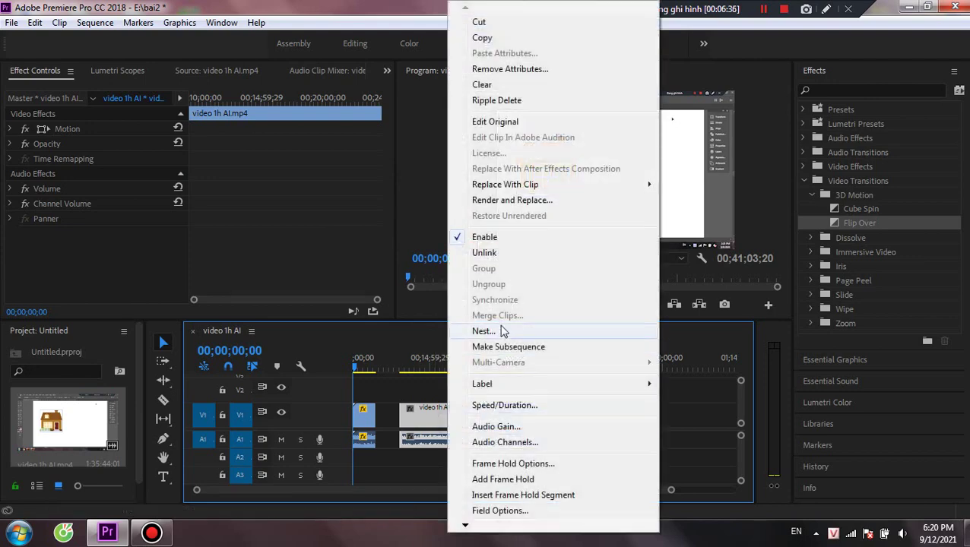
click(540, 443)
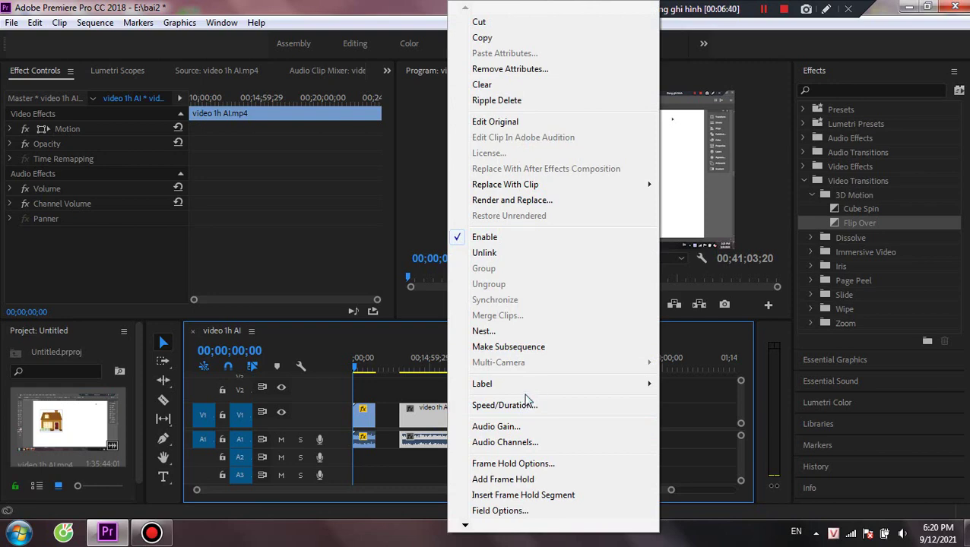
click(532, 405)
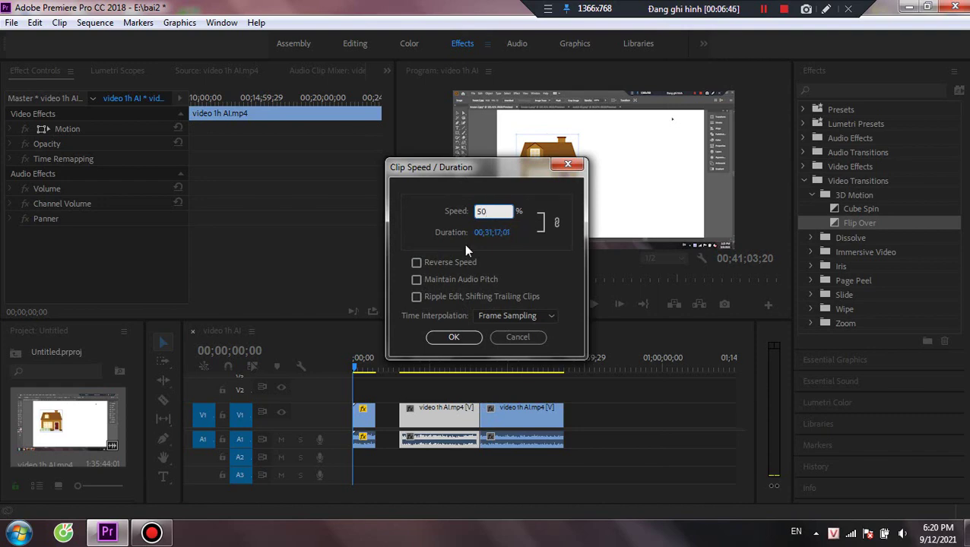
click(454, 339)
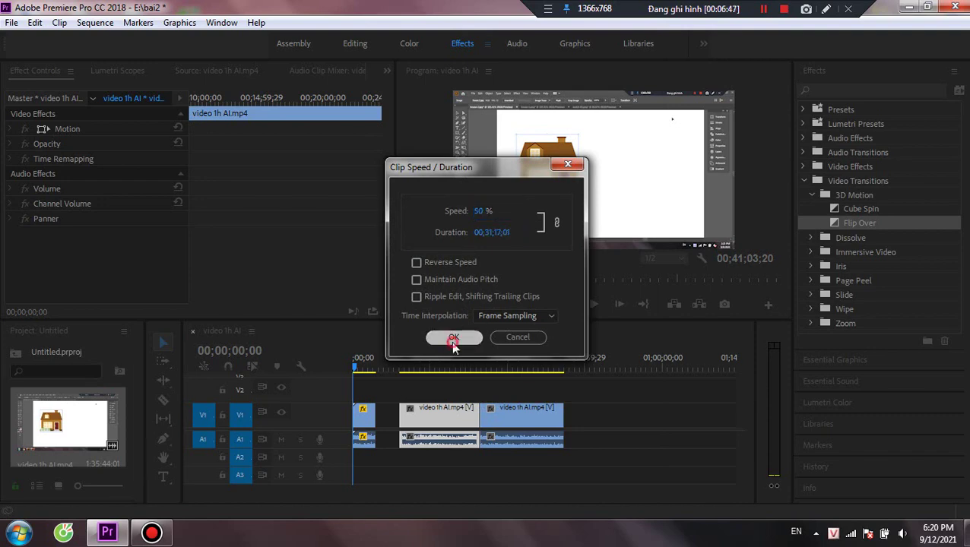
Step: Turn on Reverse Speed for the third clip, keeping its speed at 100%
mouse_move(475, 422)
mouse_down()
mouse_move(450, 430)
mouse_move(517, 427)
mouse_move(488, 427)
mouse_up()
right_click(487, 427)
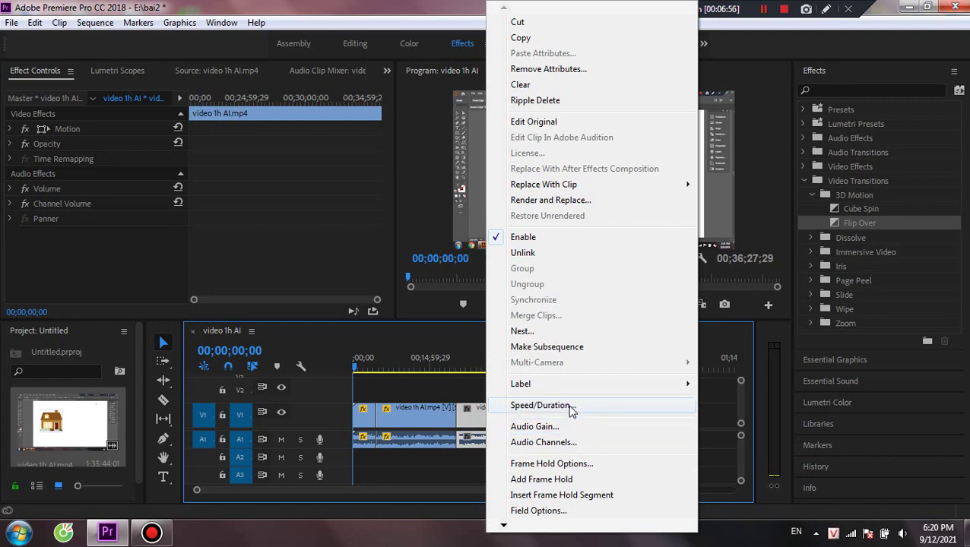
click(563, 406)
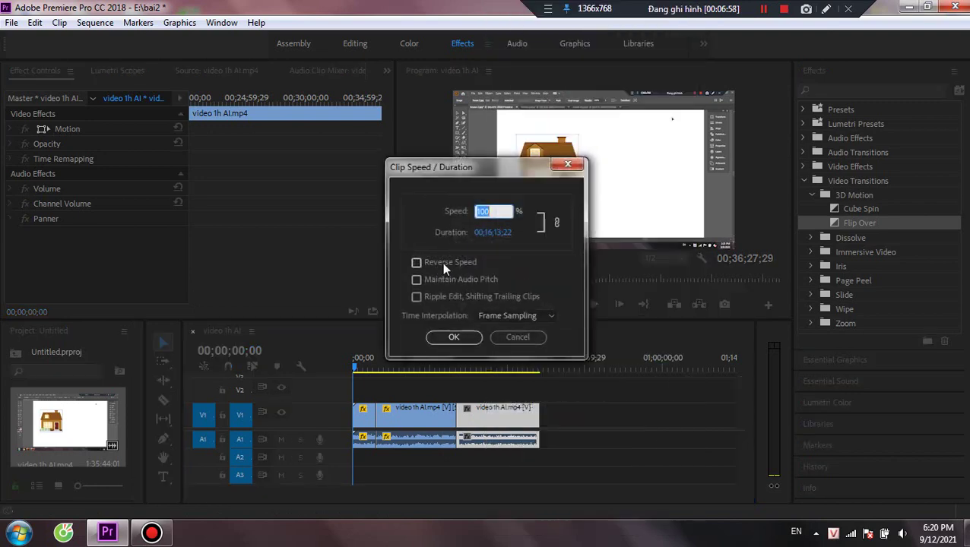
click(460, 263)
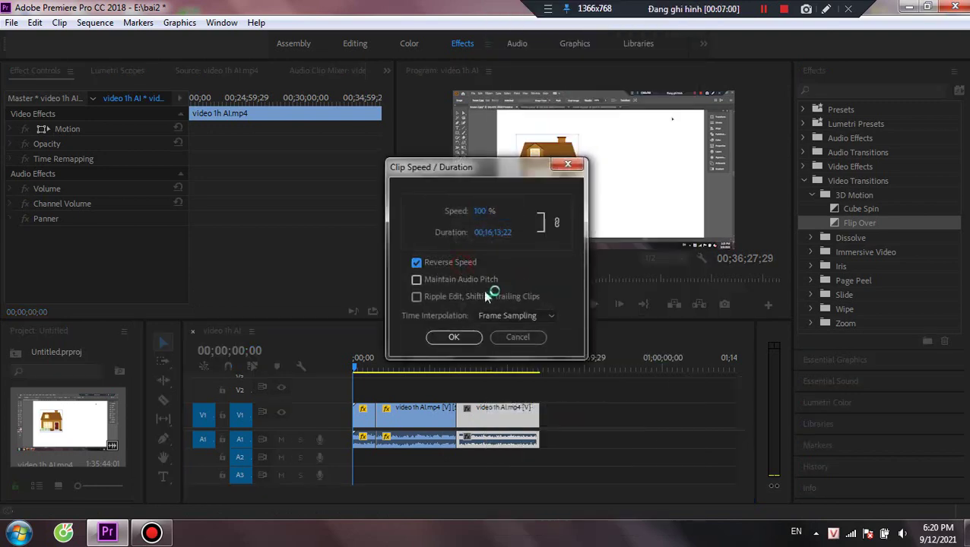
click(458, 338)
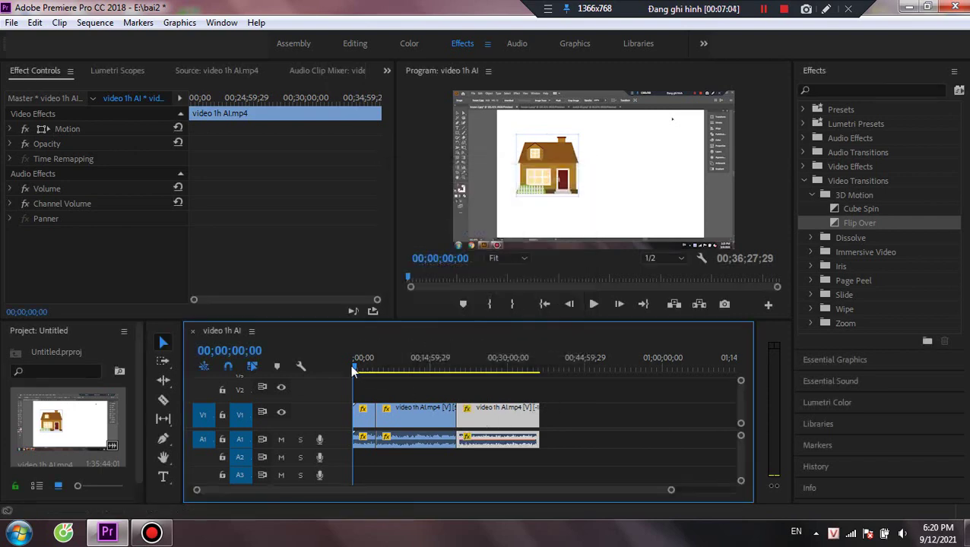
Step: Render the sequence's required files and play its opening seconds from 00;00;00;00
click(590, 308)
key(Return)
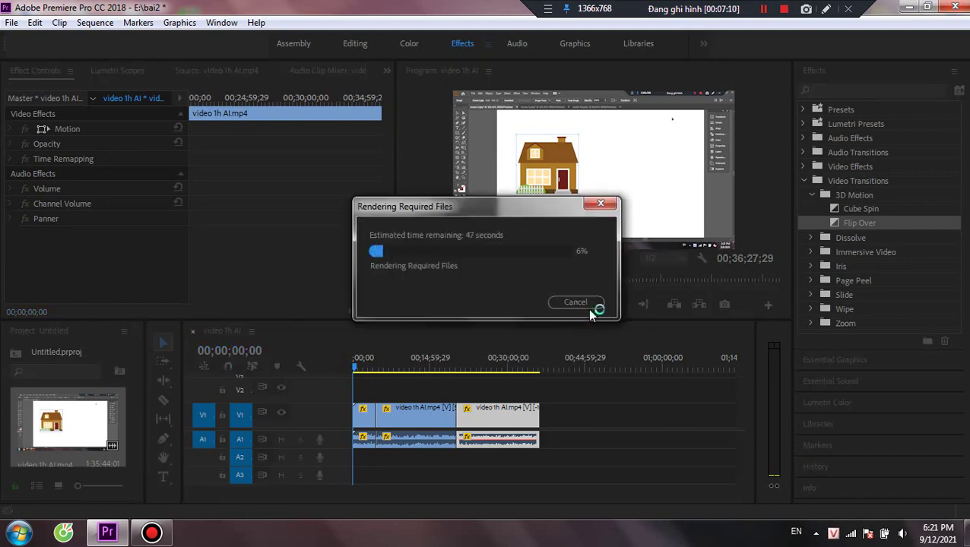
click(588, 308)
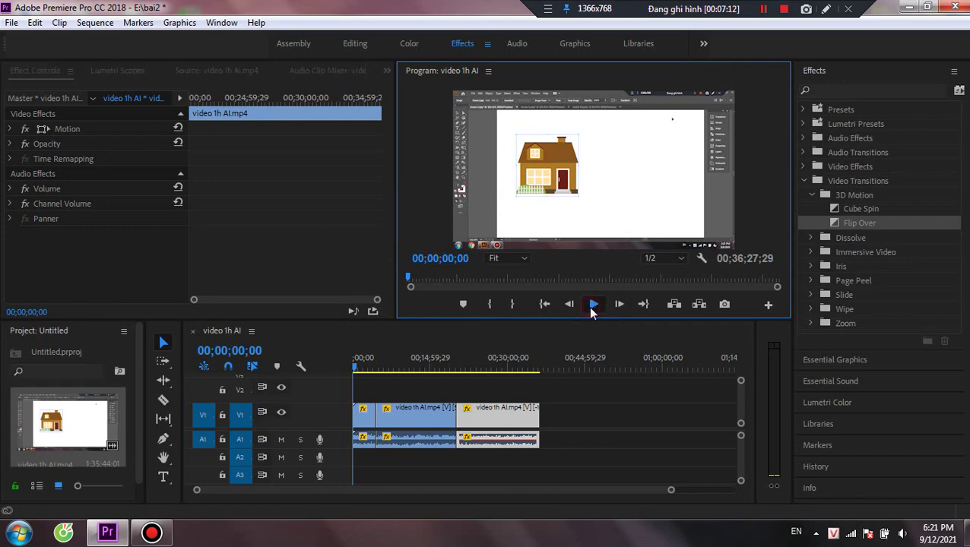
key(Return)
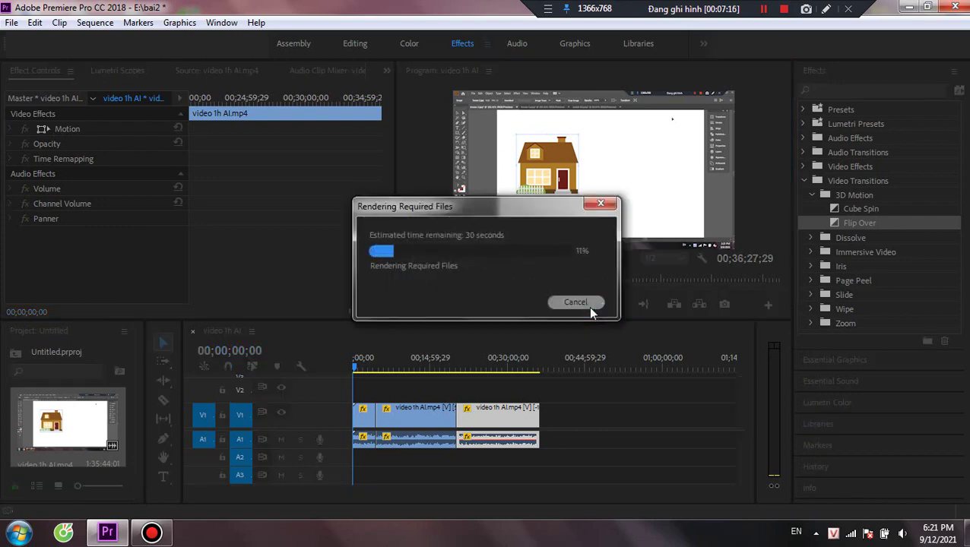
key(Escape)
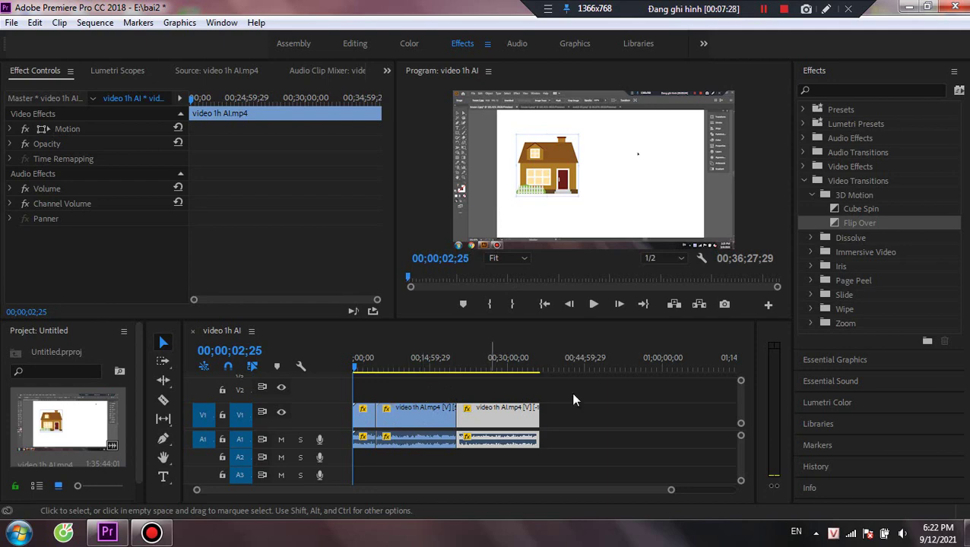
Step: Play a few seconds of the sped-up first clip, and then of the slowed second clip from about 00;05;19
click(592, 305)
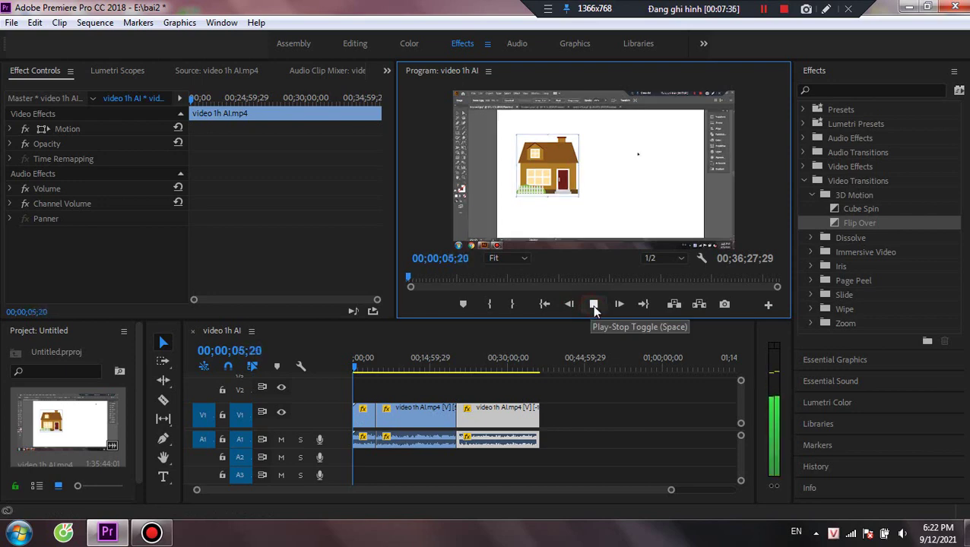
click(594, 305)
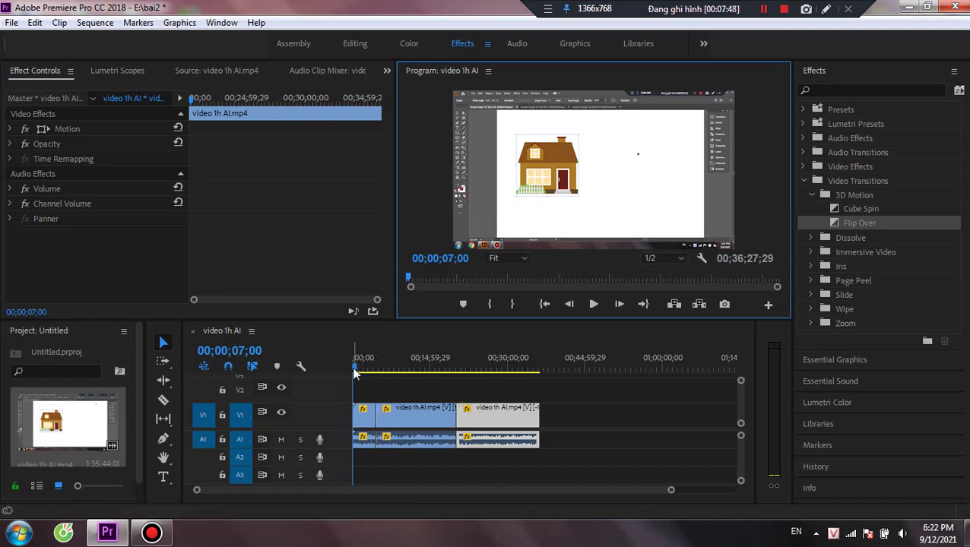
drag(355, 371, 380, 369)
click(594, 304)
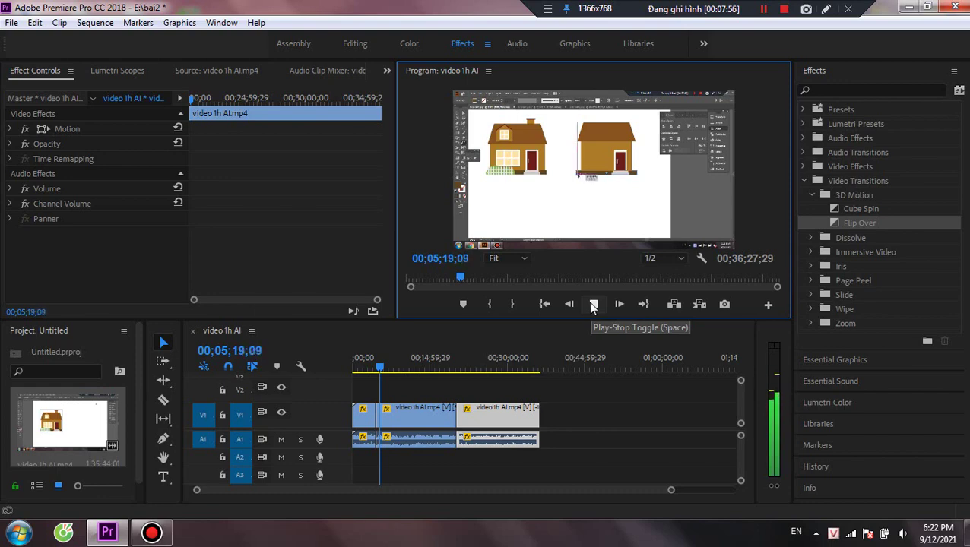
click(594, 304)
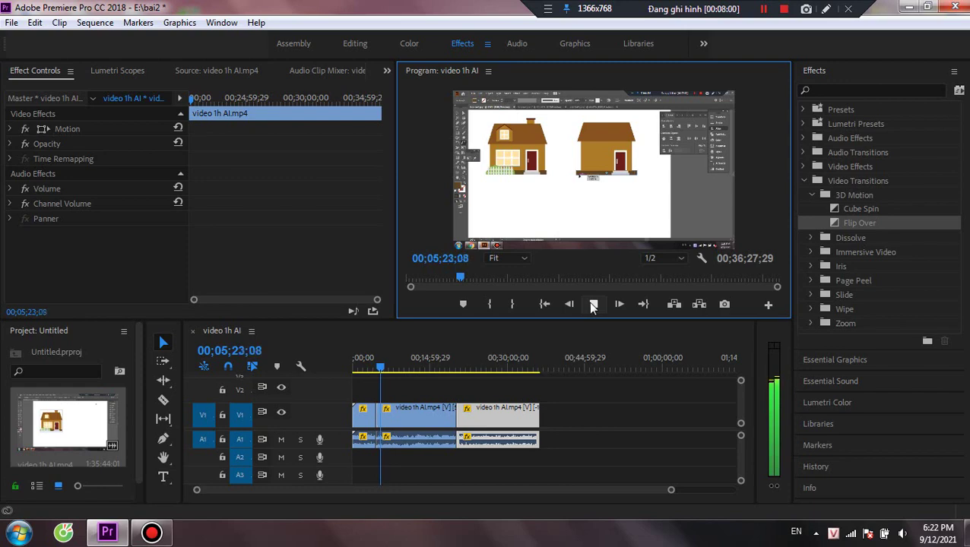
click(592, 306)
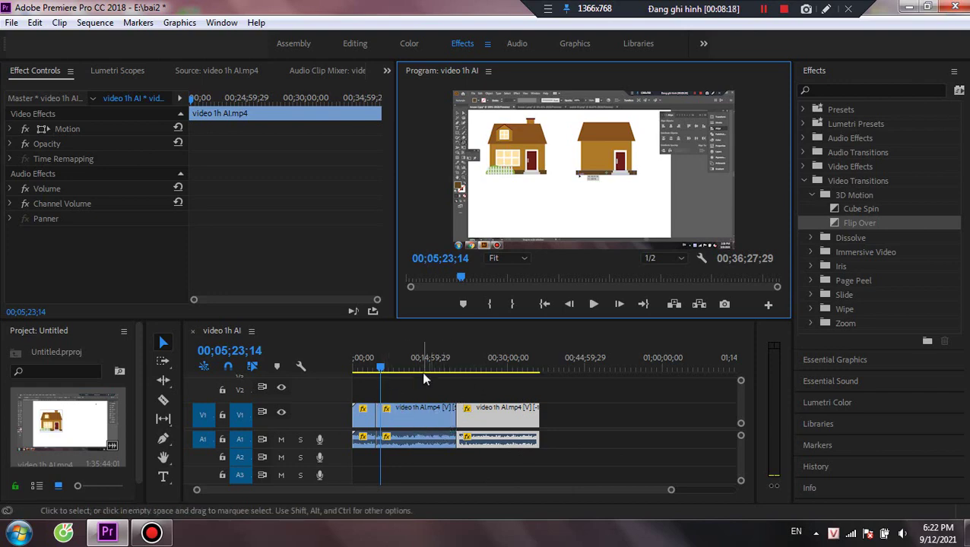
Step: Play the start of the reversed third clip from 00;20;34;29, then return the playhead to the sequence start
drag(381, 368, 453, 371)
click(459, 369)
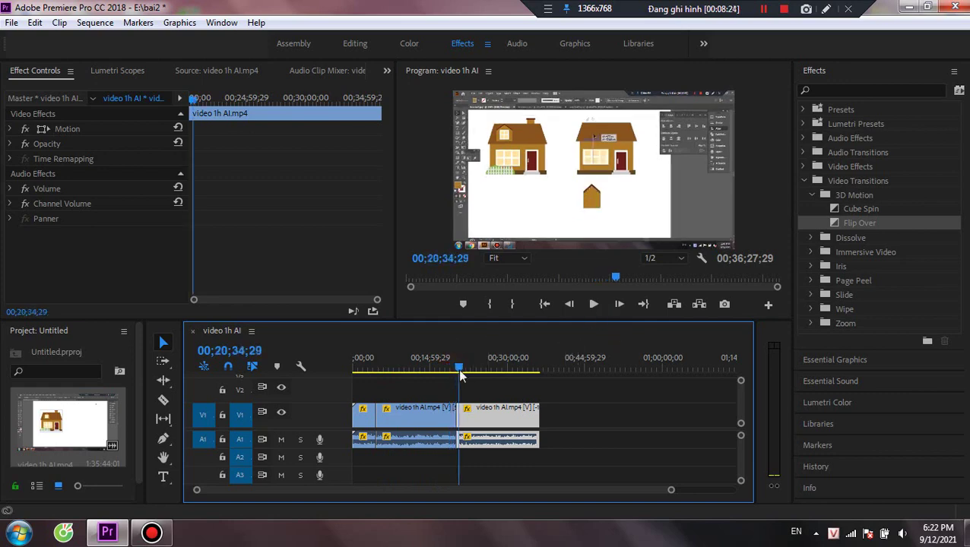
click(591, 308)
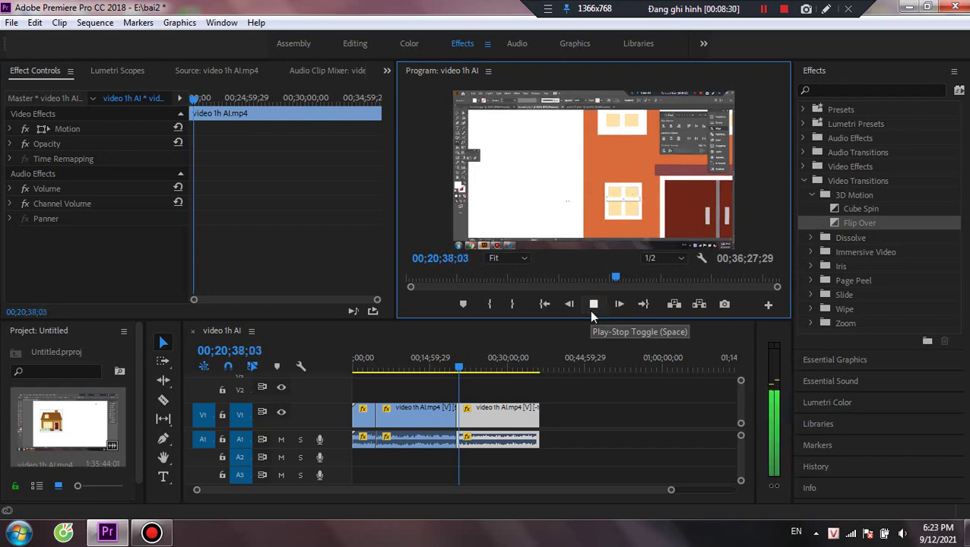
click(593, 304)
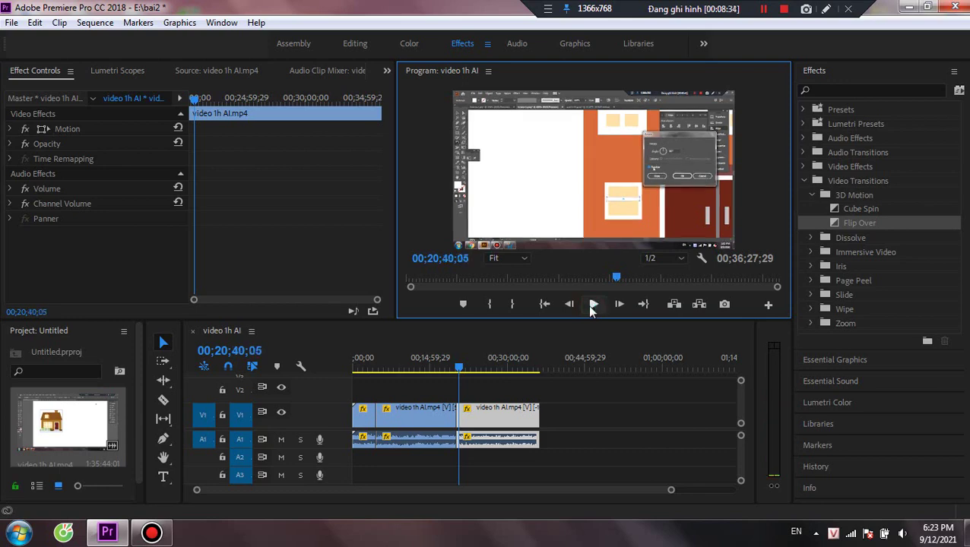
click(593, 304)
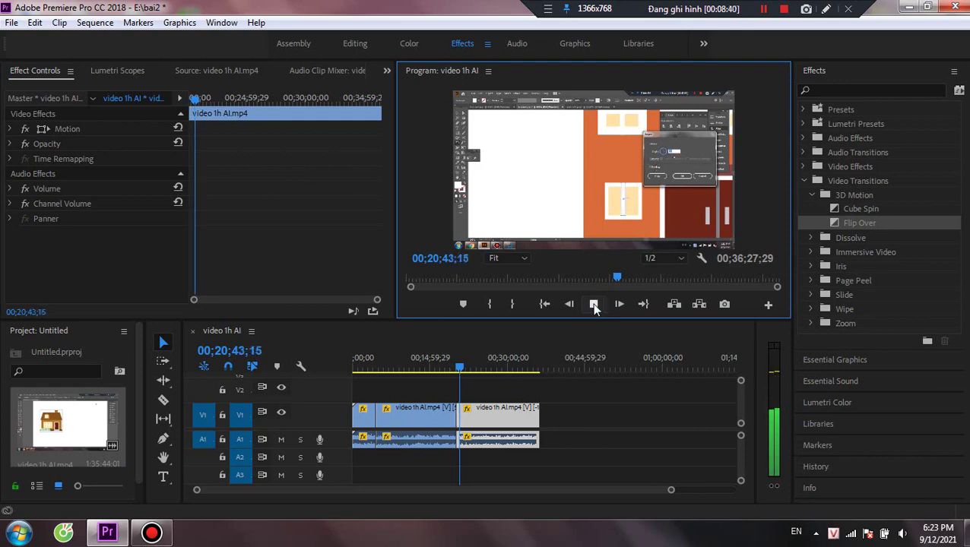
click(593, 304)
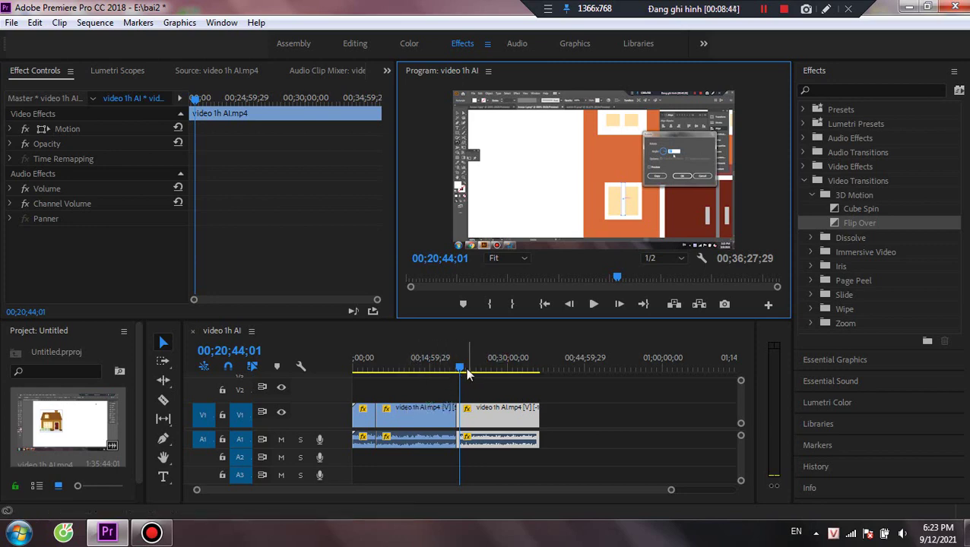
drag(467, 371, 348, 375)
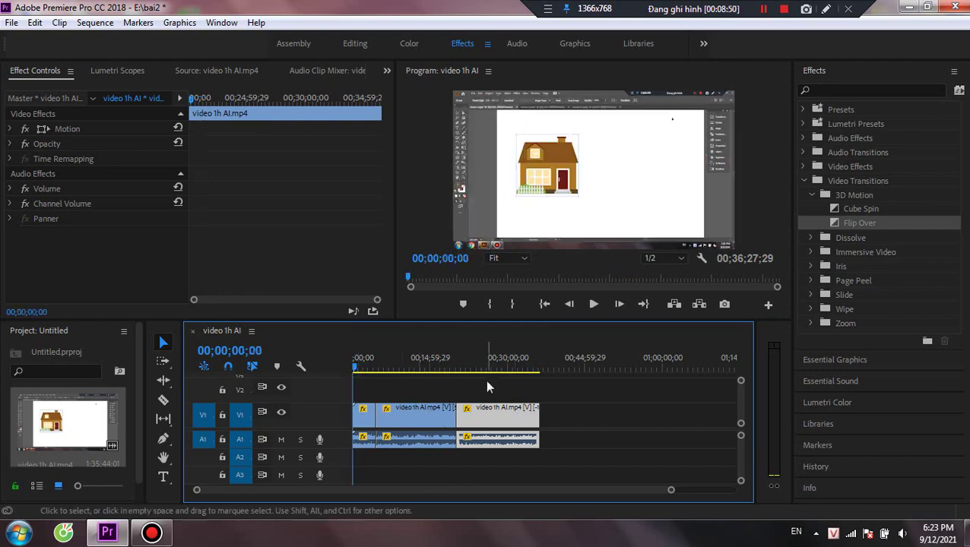
Step: Open the second clip's Speed/Duration settings and review its time interpolation options
click(763, 9)
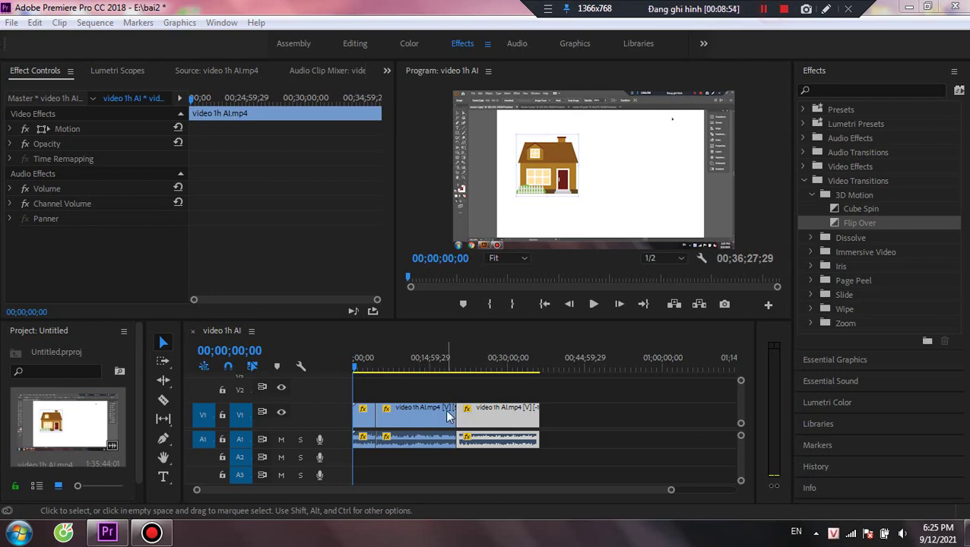
right_click(449, 416)
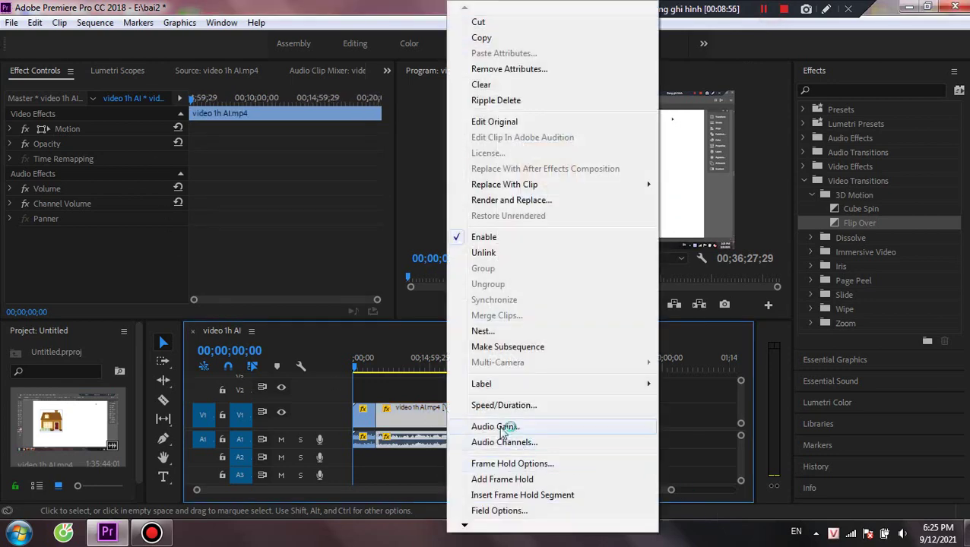
click(64, 27)
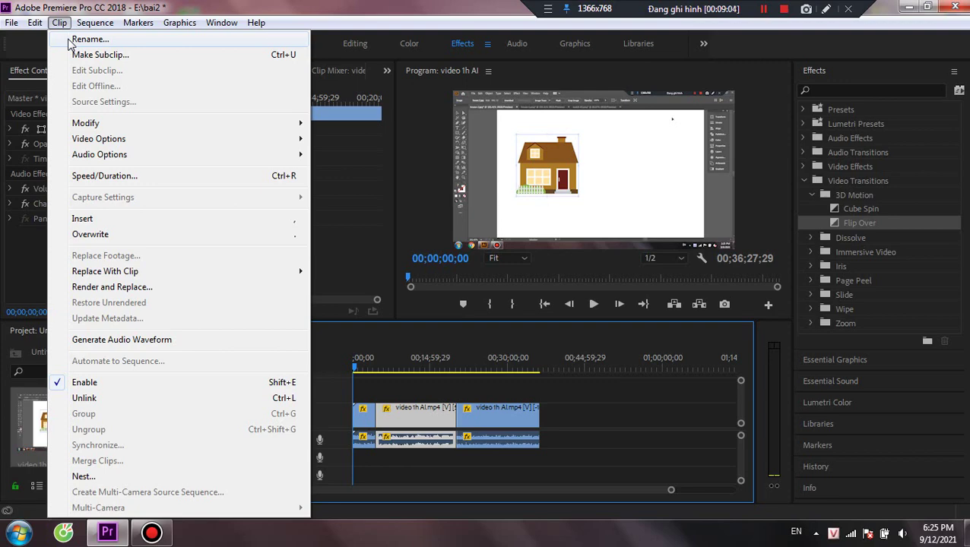
click(763, 8)
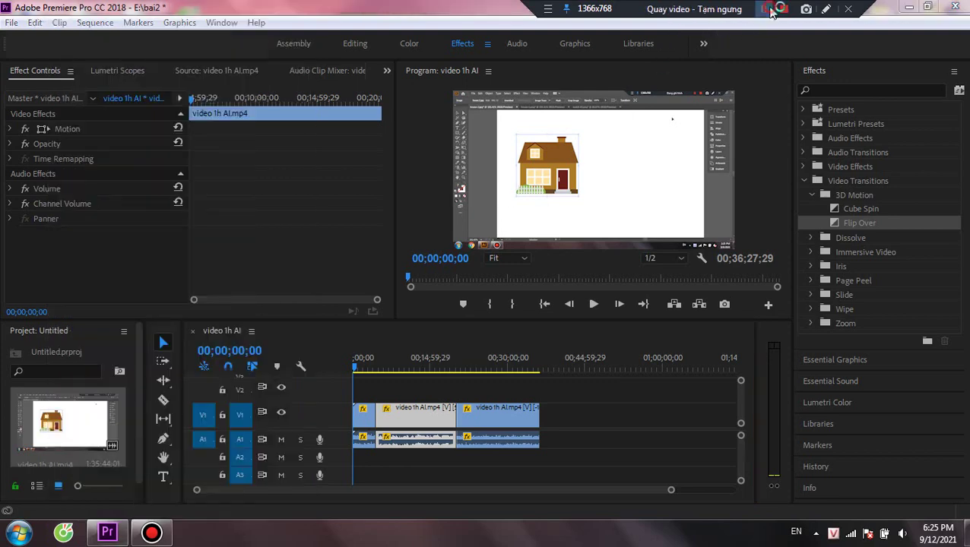
click(763, 8)
click(95, 22)
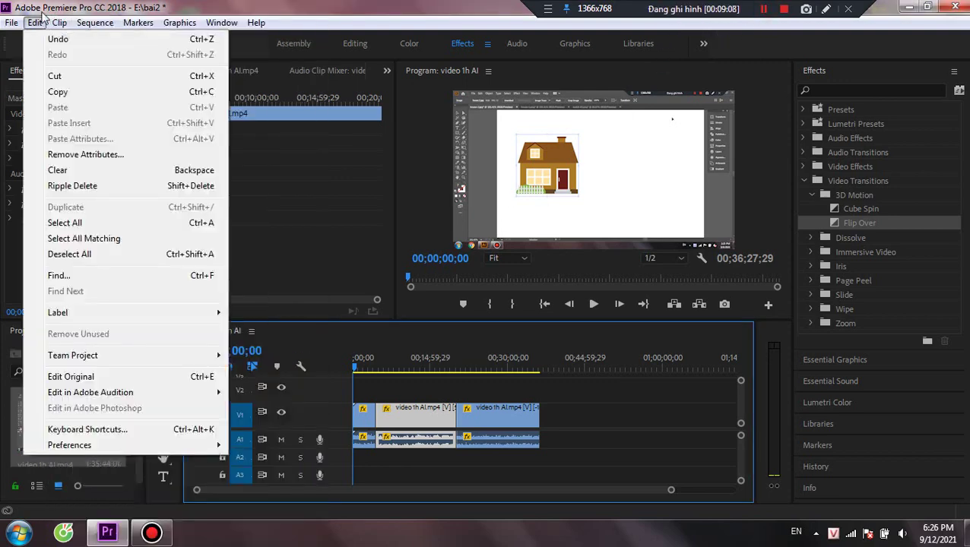
mouse_move(59, 22)
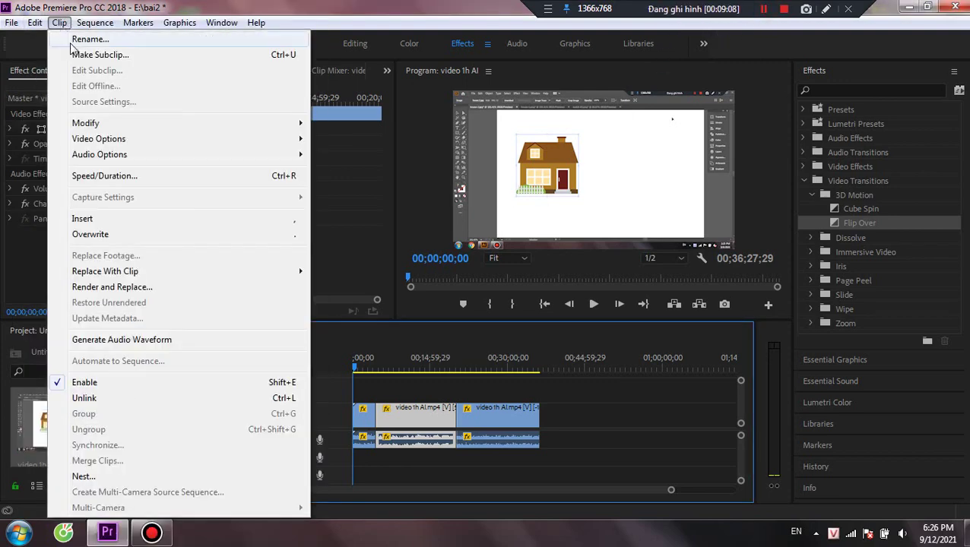
click(104, 176)
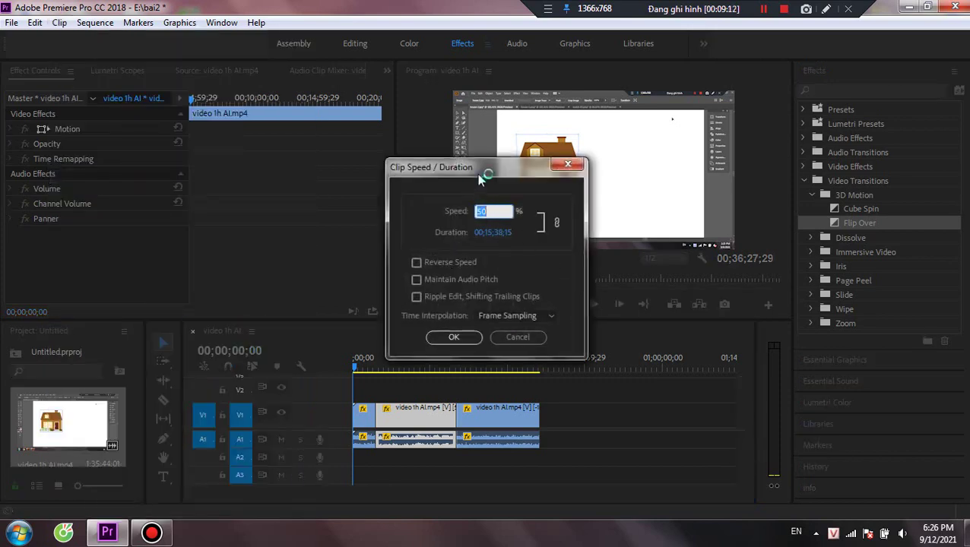
drag(479, 178, 519, 179)
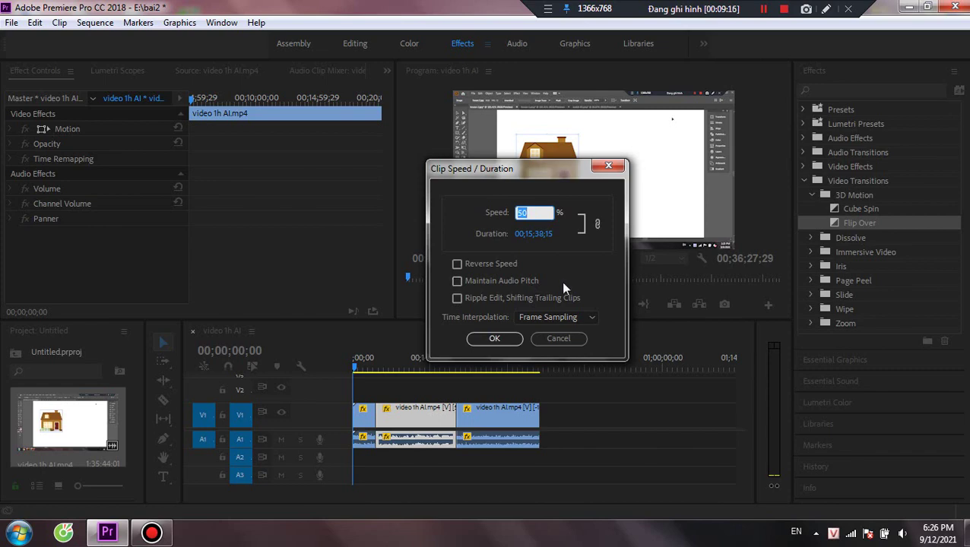
click(554, 322)
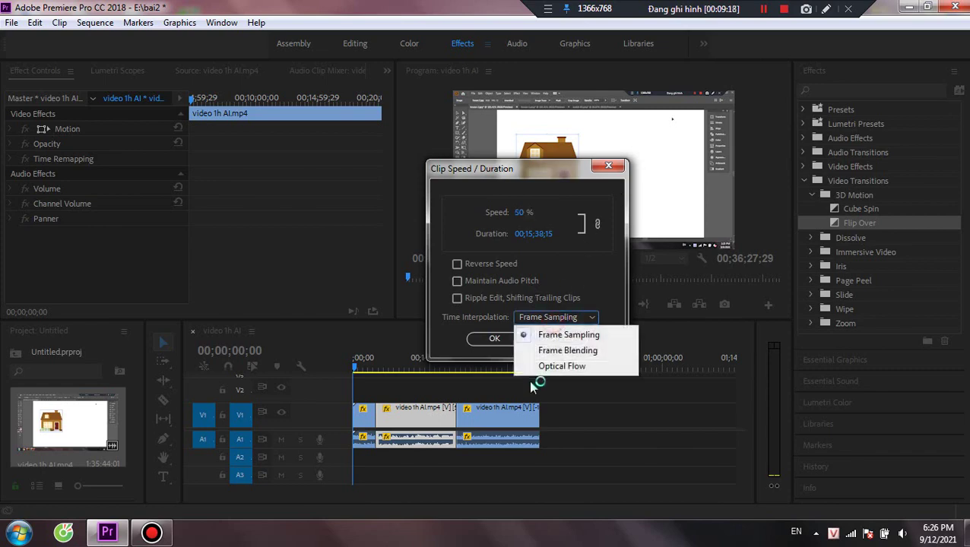
click(574, 266)
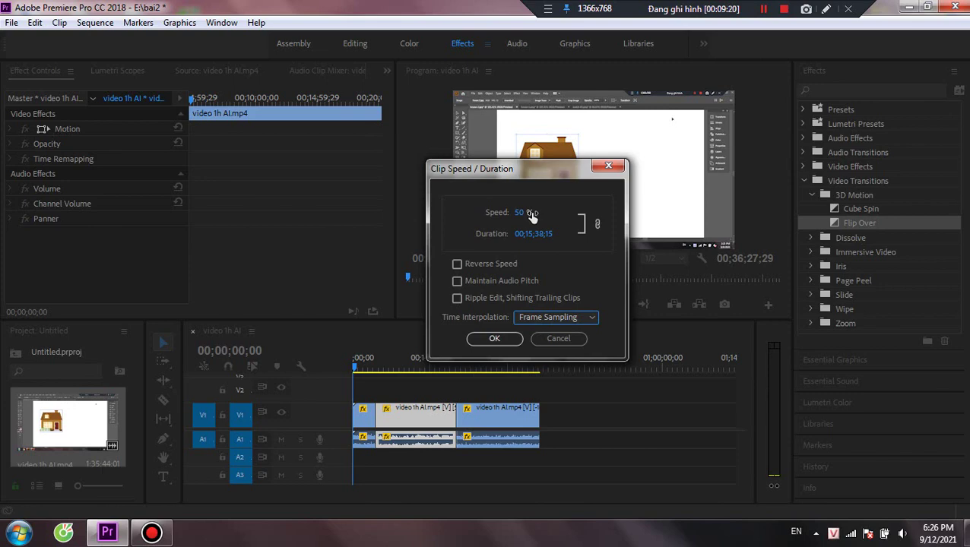
Step: Shorten the second clip's duration to 00;13;29;01, unlink speed from duration, and apply a speed of 55.5%
drag(531, 211, 585, 232)
click(597, 224)
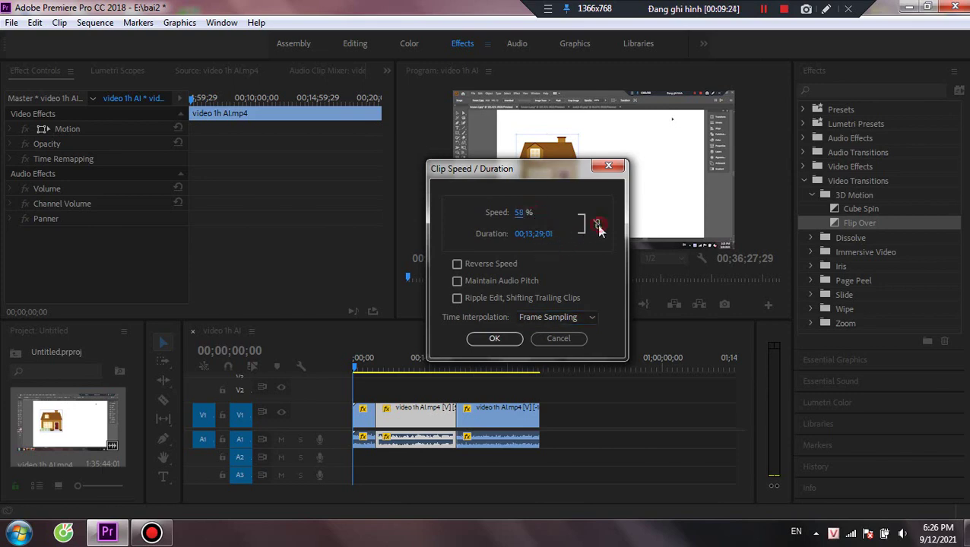
drag(520, 216, 567, 219)
drag(487, 213, 520, 215)
click(494, 338)
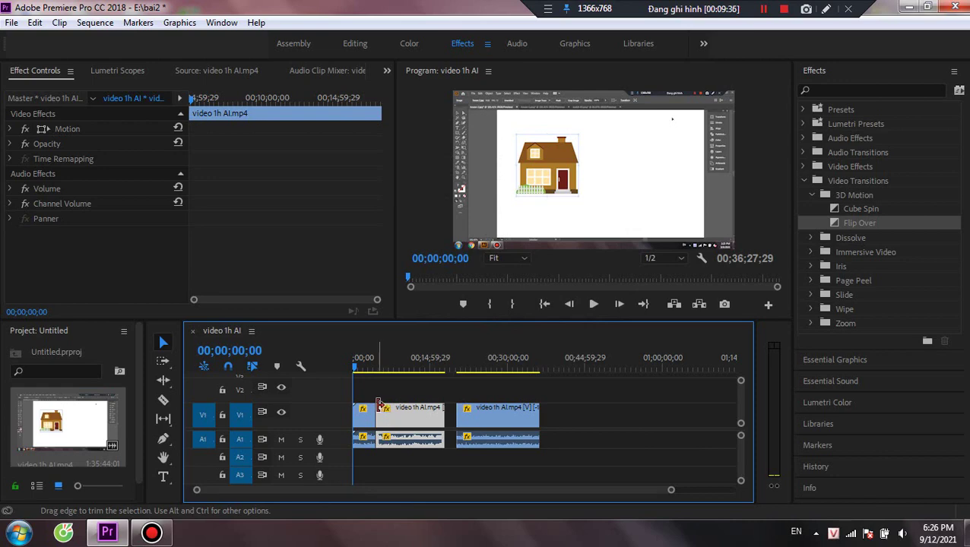
Step: Play short passages of the second clip at its start and near its end, around 00;16;28 and 00;17;07
drag(357, 368, 377, 368)
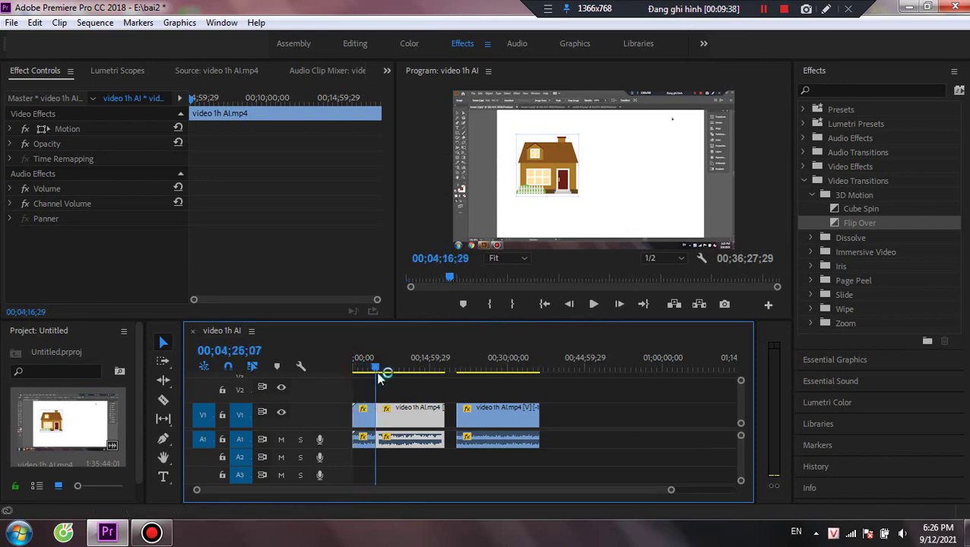
click(591, 306)
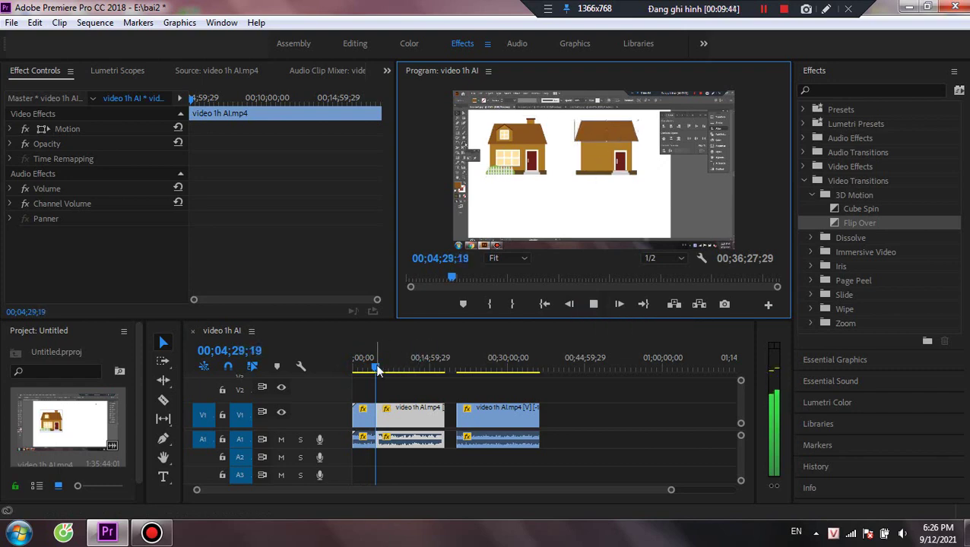
click(430, 368)
click(593, 305)
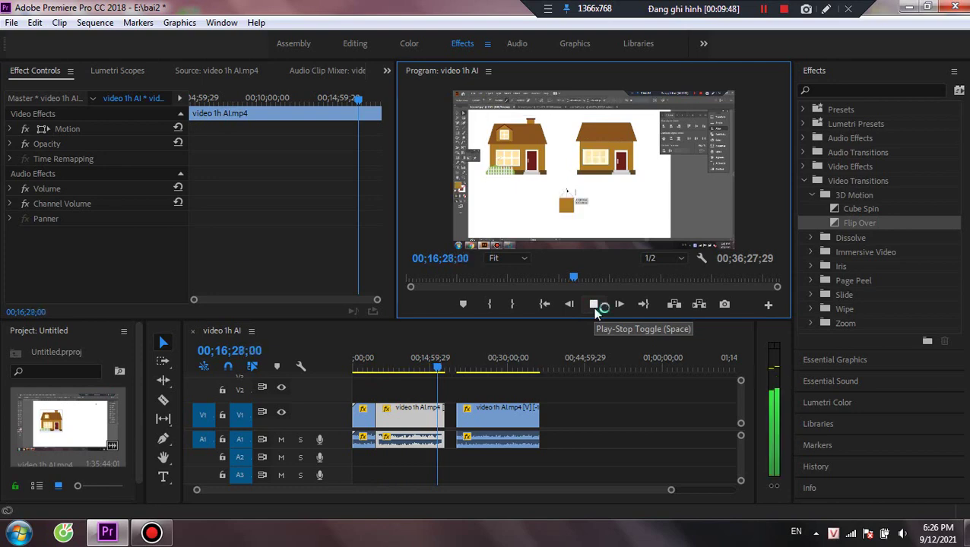
click(442, 368)
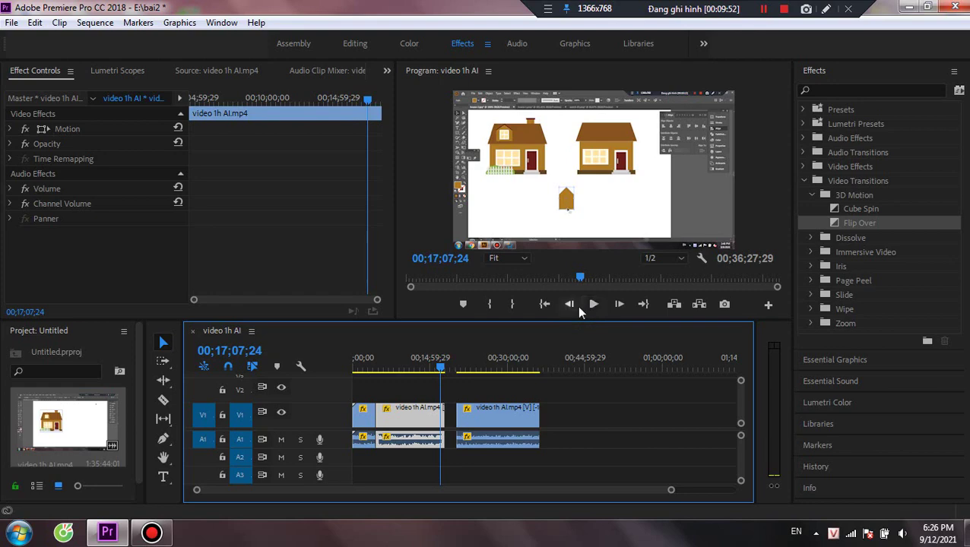
click(590, 307)
click(592, 305)
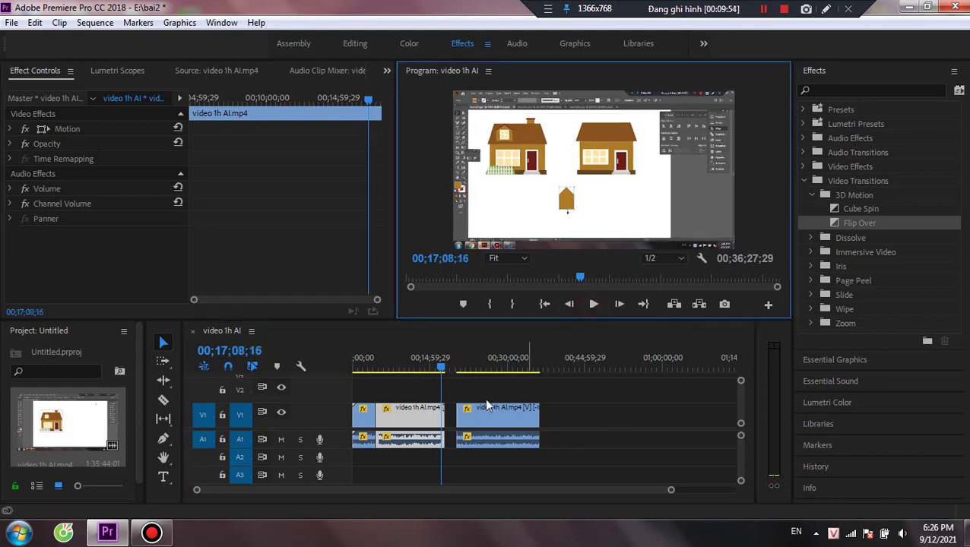
right_click(424, 418)
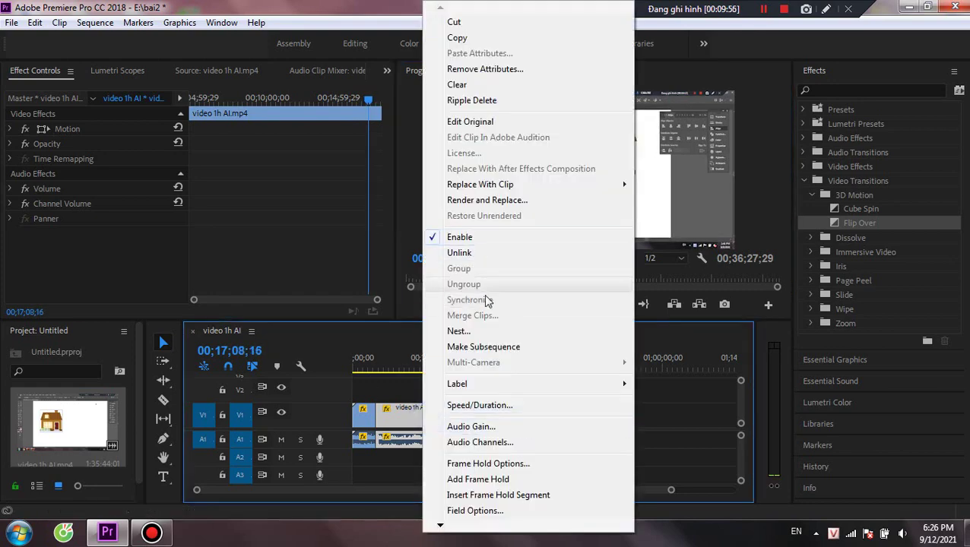
click(485, 406)
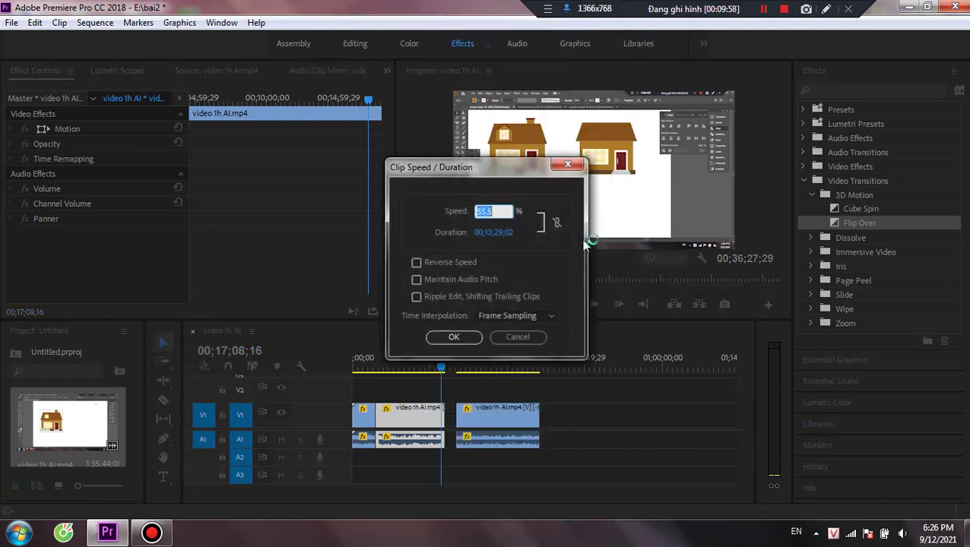
drag(517, 177, 619, 193)
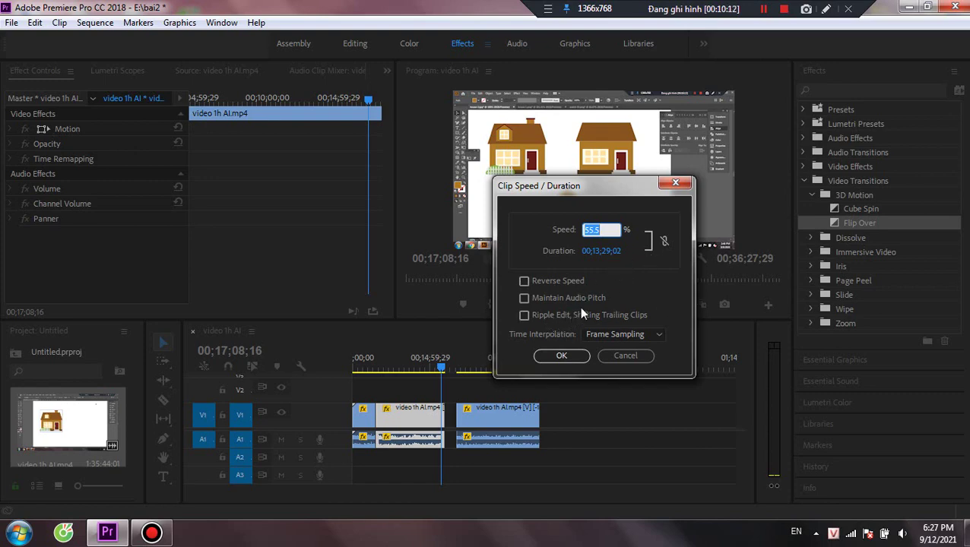
click(663, 241)
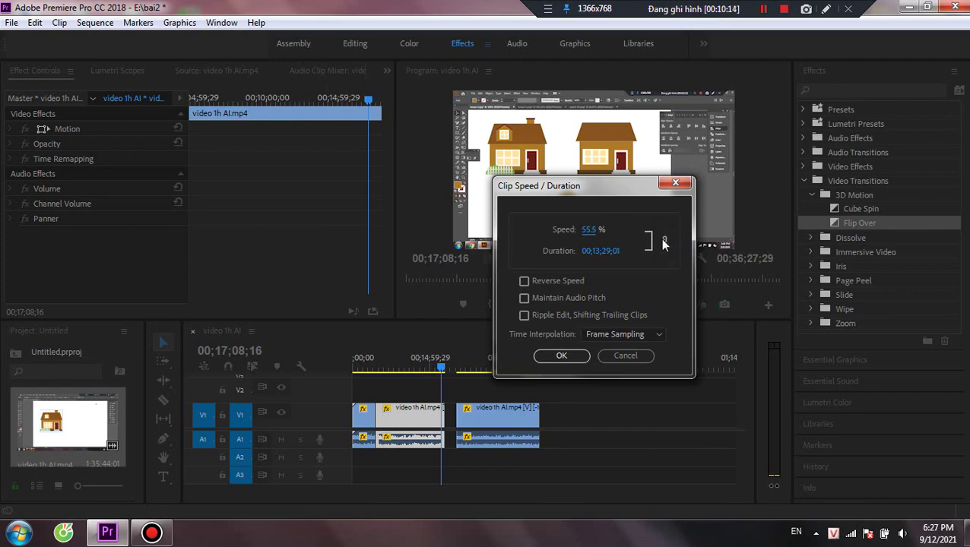
click(622, 361)
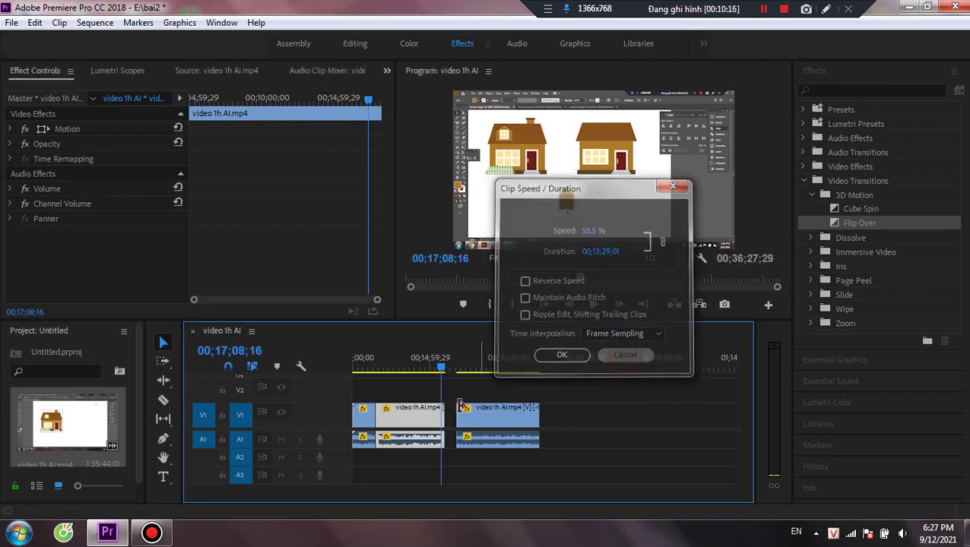
Step: Move the third clip against the end of the second clip to close the gap between them
mouse_move(494, 422)
mouse_down()
mouse_move(477, 419)
mouse_move(488, 424)
mouse_up()
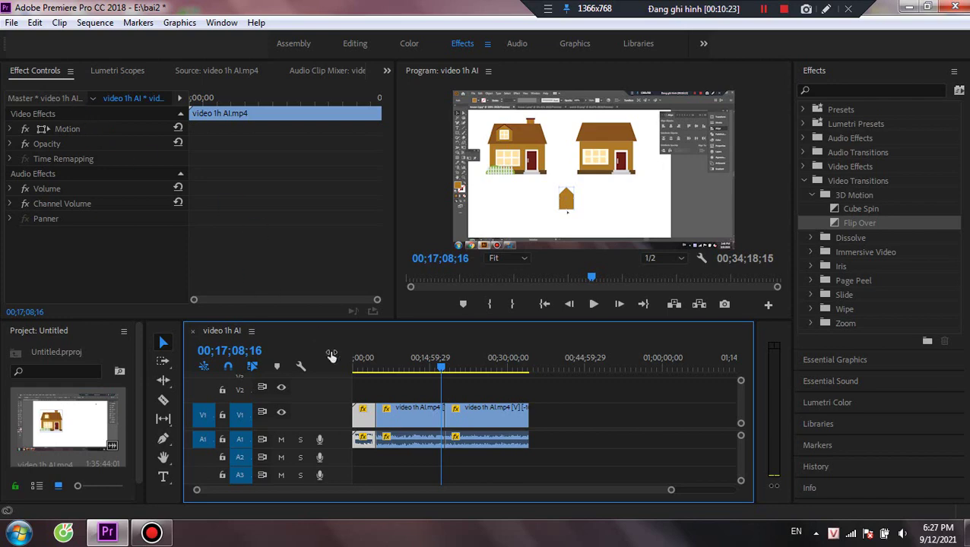
Step: Shift the first clip's horizontal position to 837, reduce its scale to 18, and set the Program preview's playback resolution to 1/4
click(10, 129)
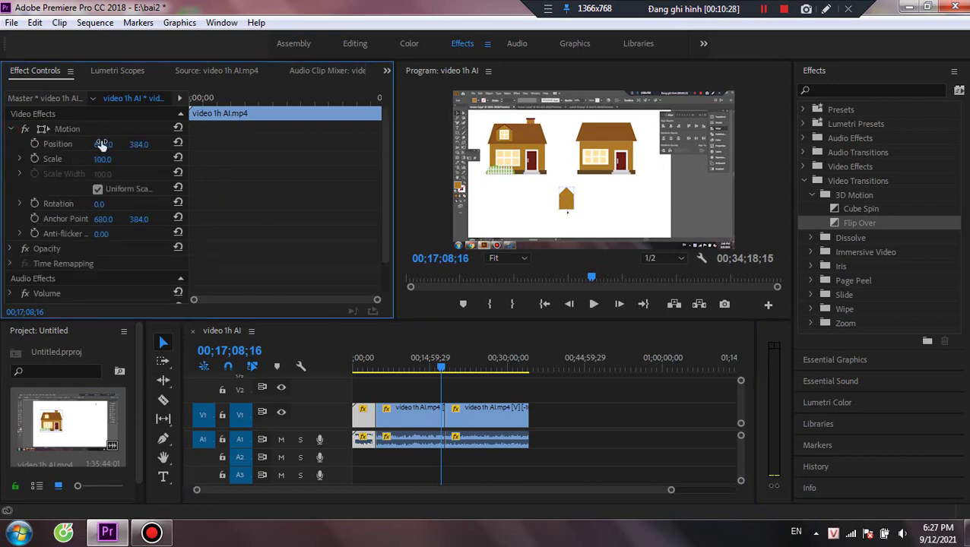
drag(102, 140, 167, 145)
click(651, 260)
click(648, 305)
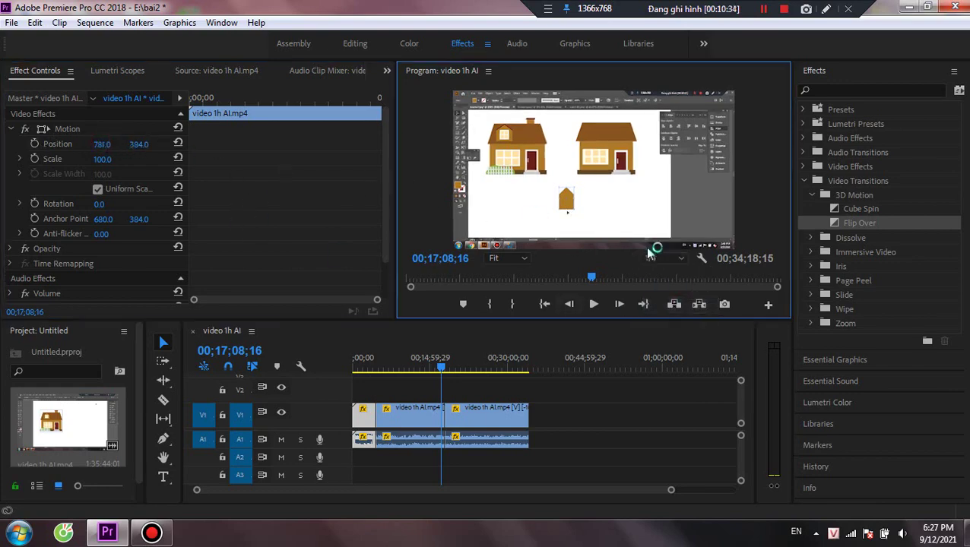
drag(107, 144, 51, 165)
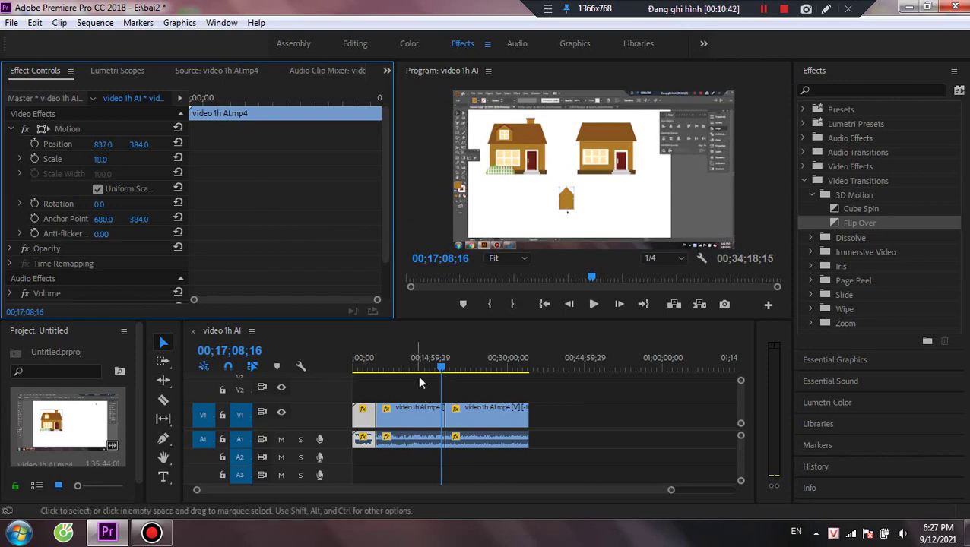
Step: Return to the start of the sequence and set the first clip's horizontal position to 844 and scale to 82
click(444, 363)
key(Home)
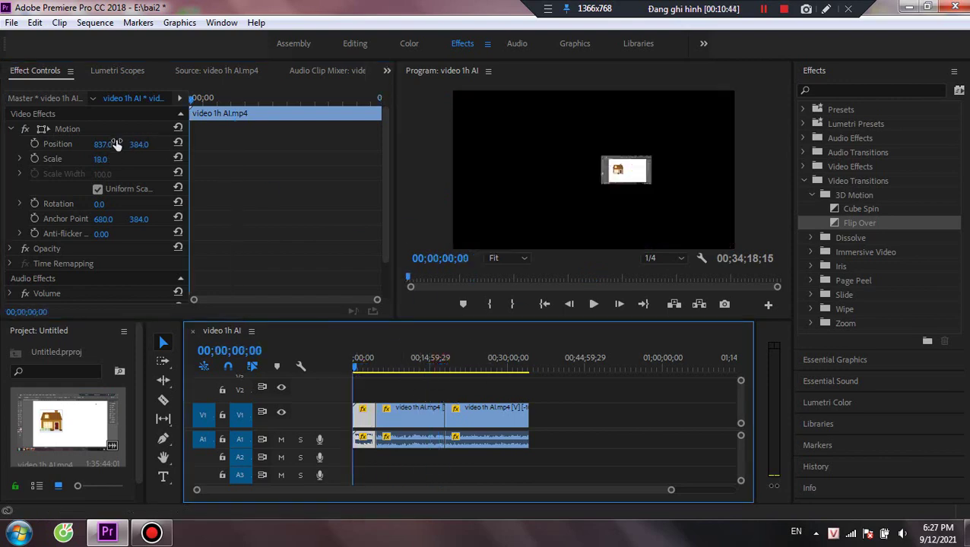
drag(98, 143, 146, 174)
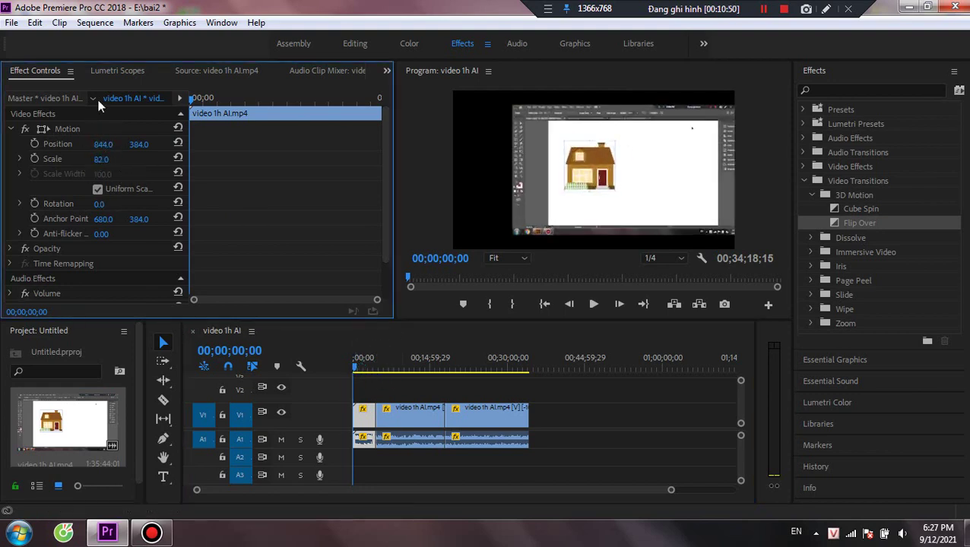
click(12, 130)
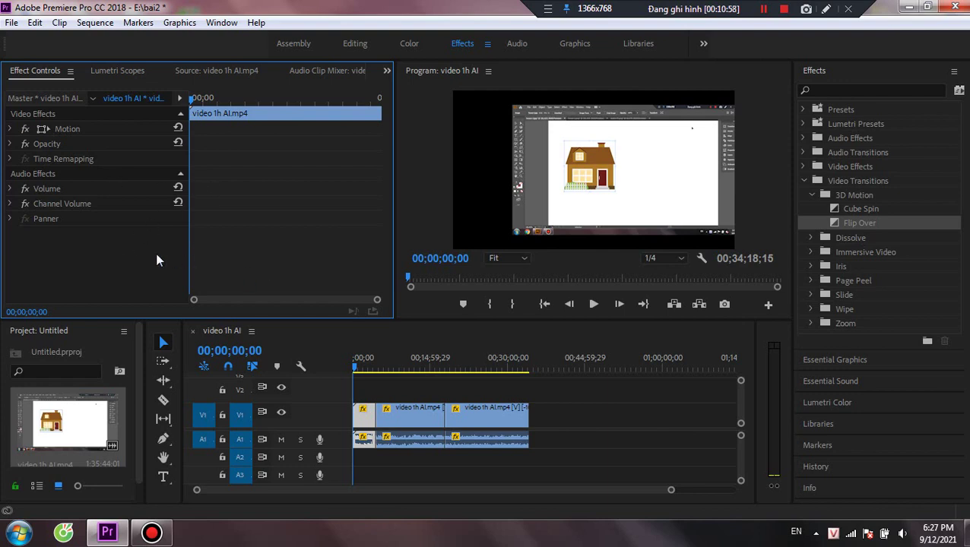
Step: Expand the first clip's volume properties and keyframe its left Channel Volume at -8.2 dB at 00;00;23;13
click(13, 189)
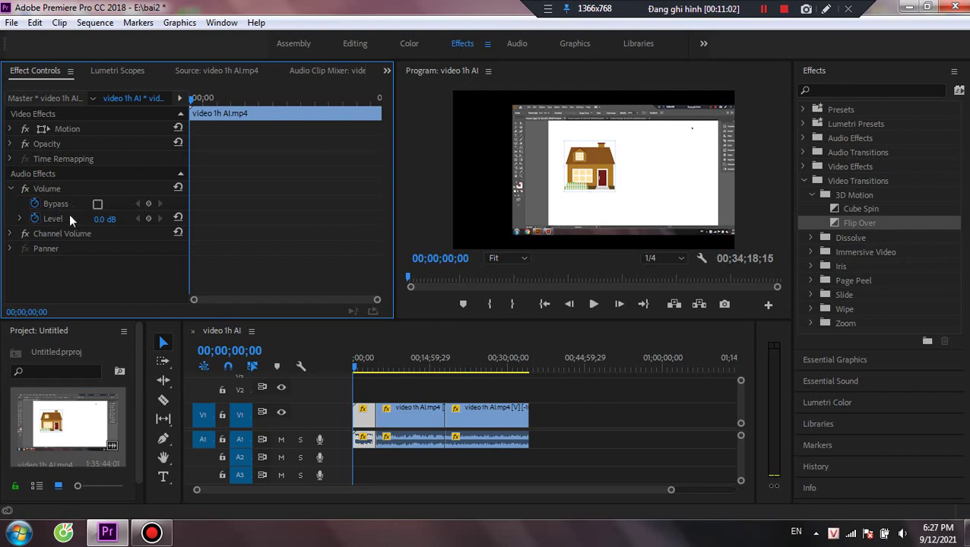
click(15, 235)
scroll(91, 253, down, 1)
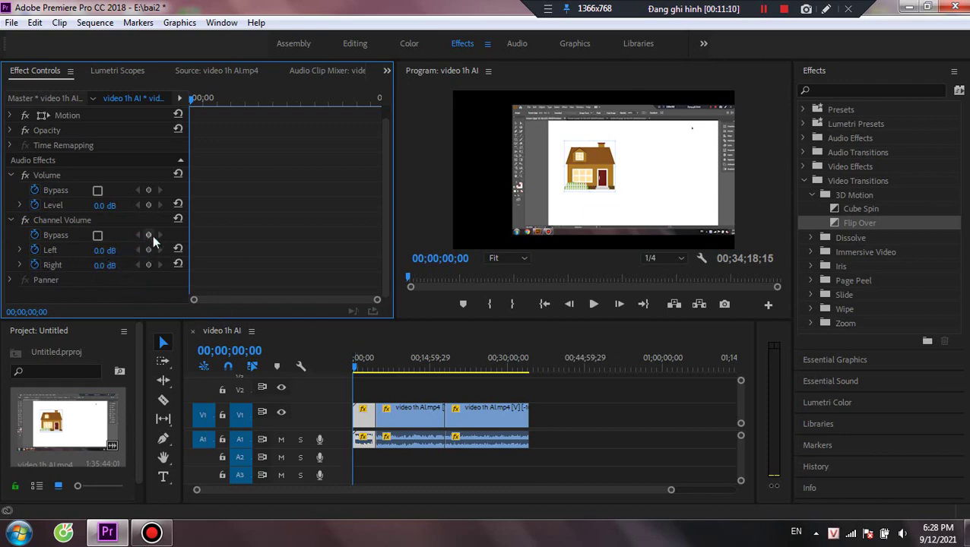
drag(192, 105, 205, 104)
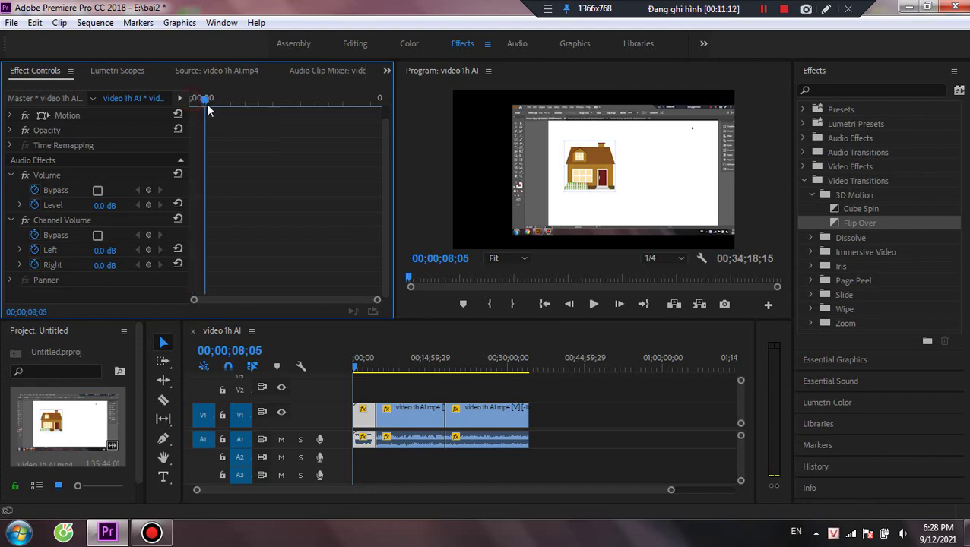
click(148, 251)
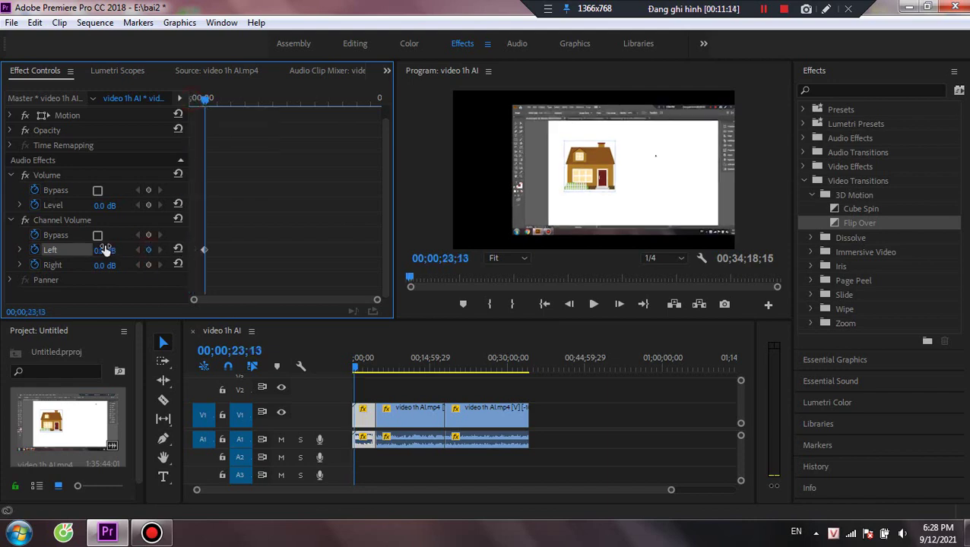
drag(105, 249, 68, 250)
Step: Keyframe the first clip's right Channel Volume at 4.9 dB at 00;00;58;04 and save the project
drag(206, 106, 230, 106)
drag(104, 264, 131, 271)
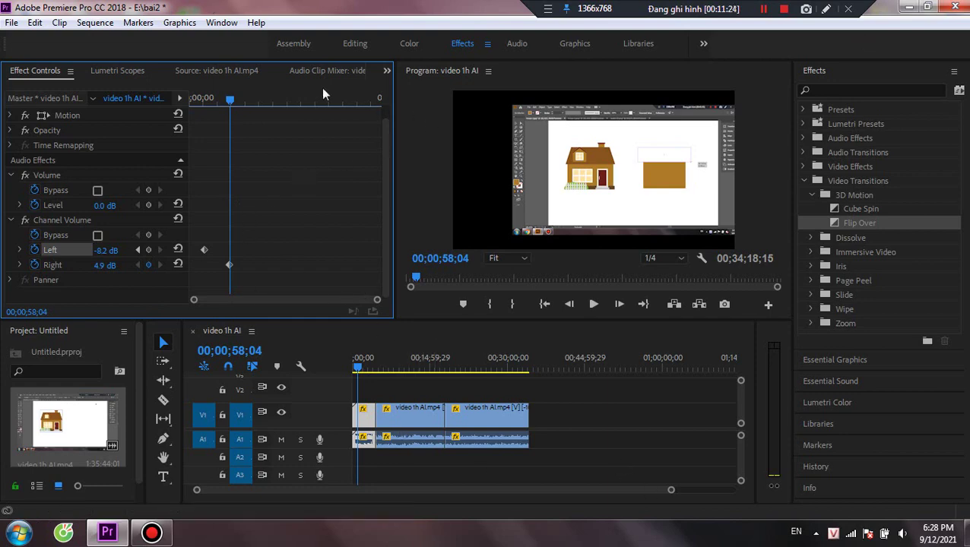
key(ctrl+s)
Step: Add a 5.4 dB Volume Level keyframe at 00;01;51;08 and enable Volume Bypass slightly further along the first clip
drag(233, 100, 268, 109)
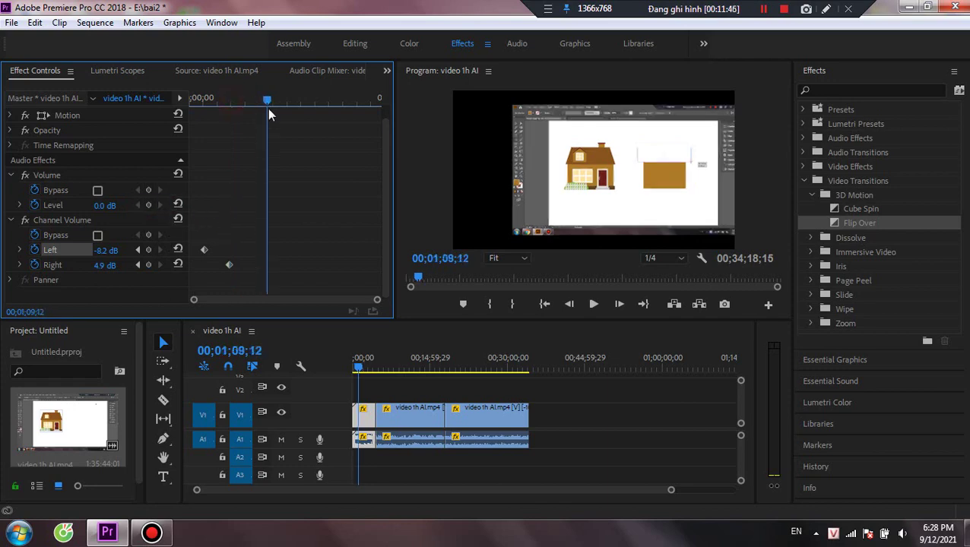
drag(120, 208, 125, 206)
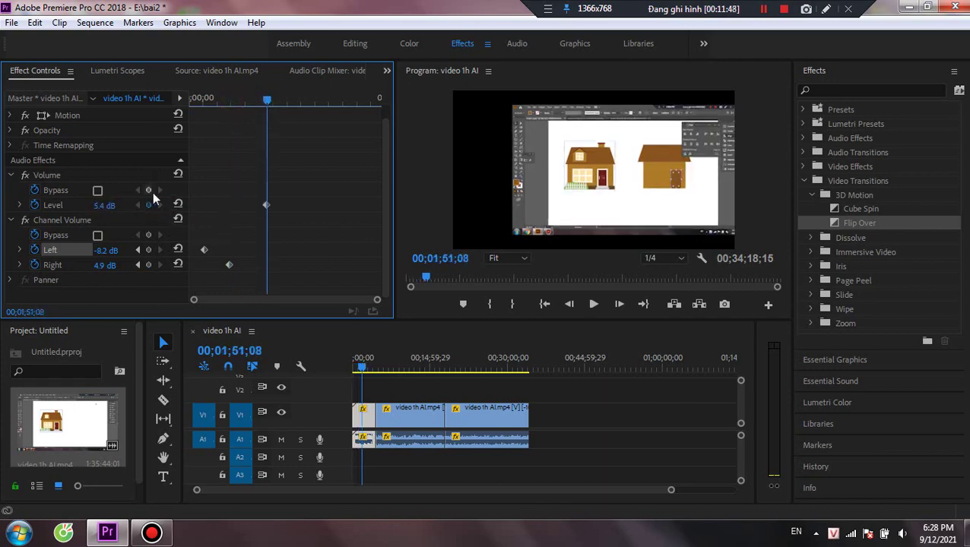
drag(274, 105, 288, 100)
click(97, 190)
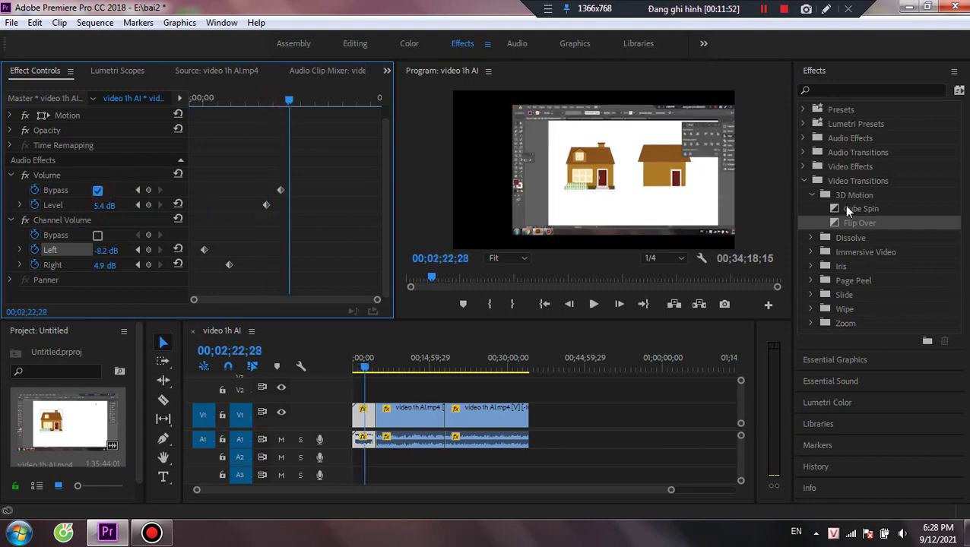
Step: Collapse the 3D Motion and Video Transitions folders and move the playhead into the third clip at 00;23;37;09
click(811, 195)
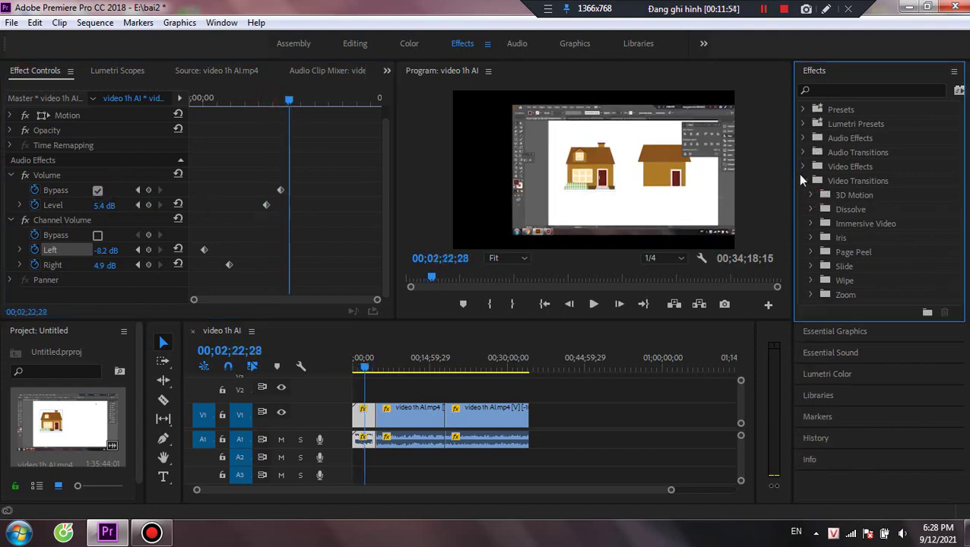
click(802, 180)
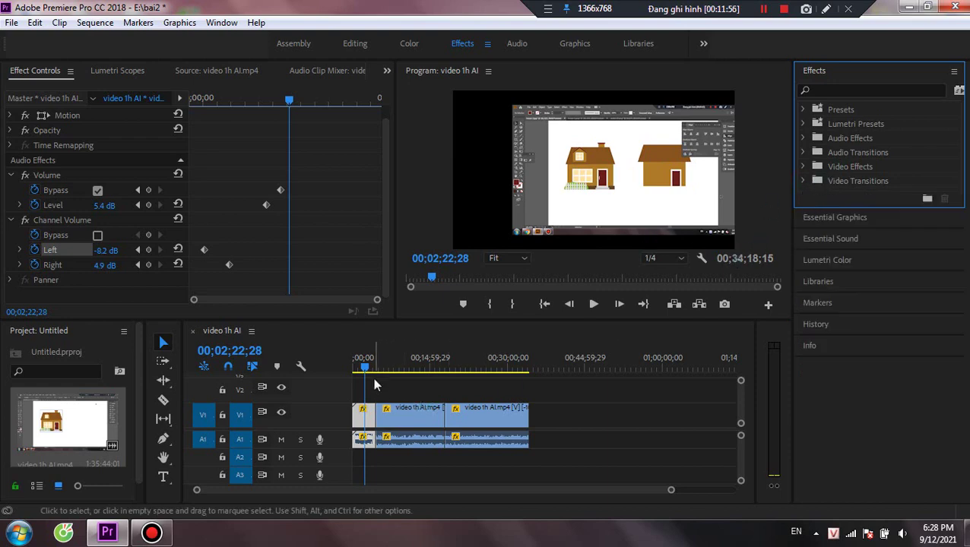
drag(365, 368, 466, 366)
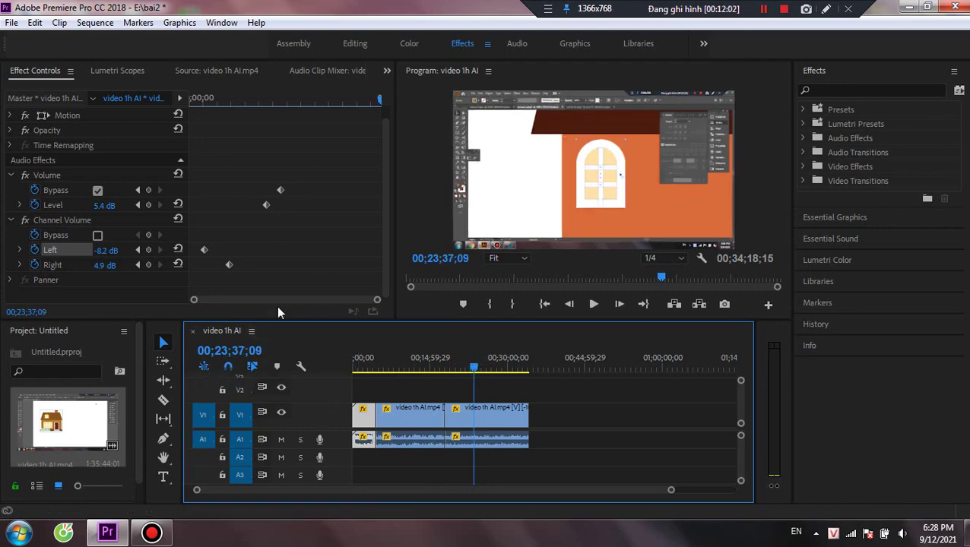
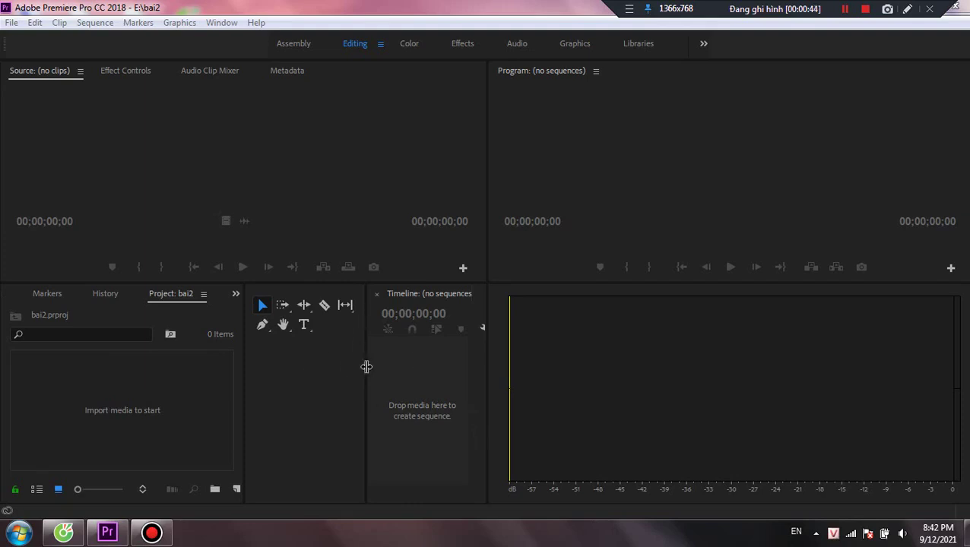
Step: Narrow the tools area beside the timeline and import video 1h AI from the Bandicam folder into the bai2 project
drag(366, 368, 290, 368)
right_click(149, 415)
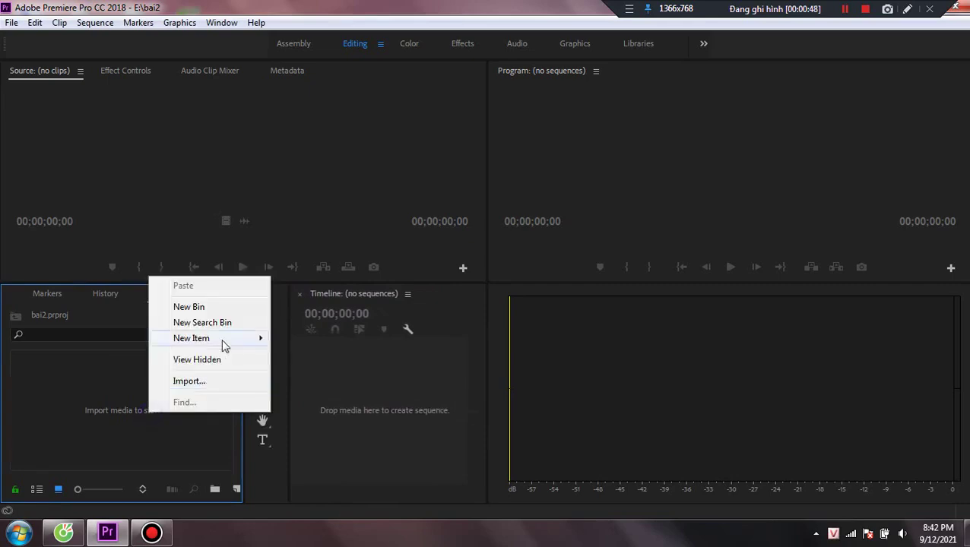
click(204, 381)
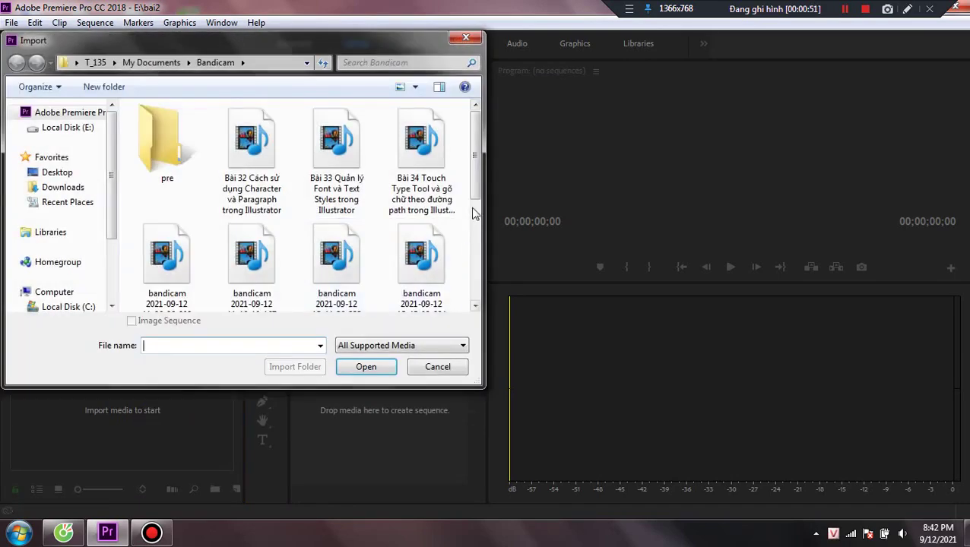
drag(475, 207, 462, 134)
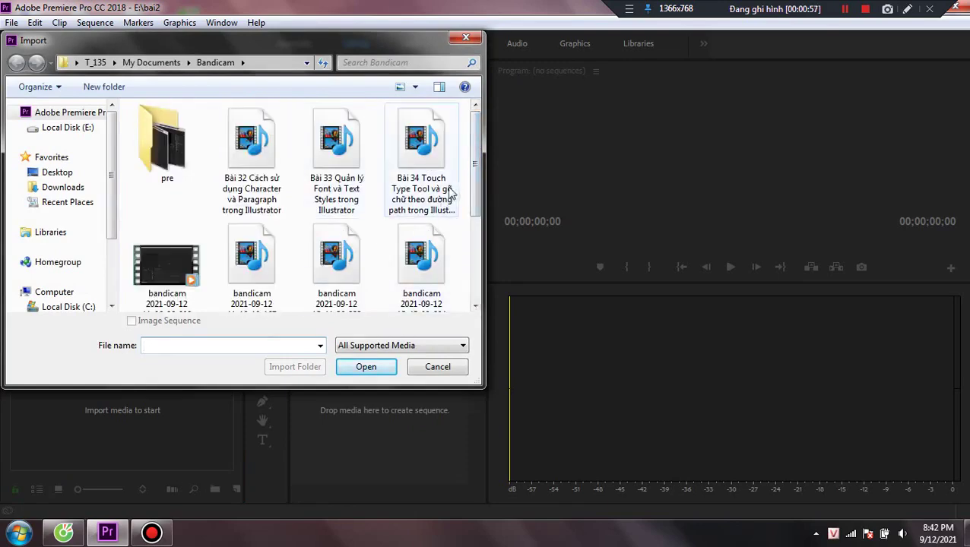
drag(474, 183, 471, 266)
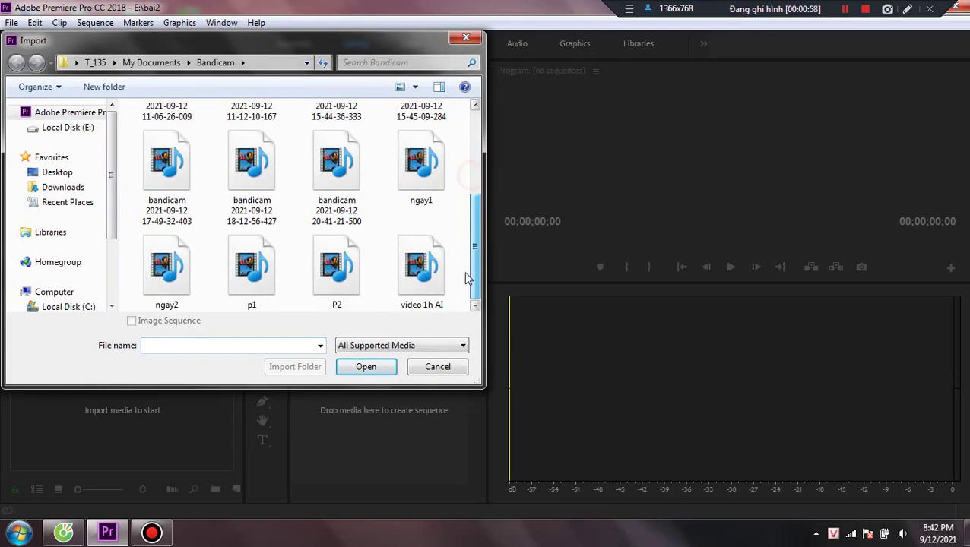
click(417, 283)
click(383, 369)
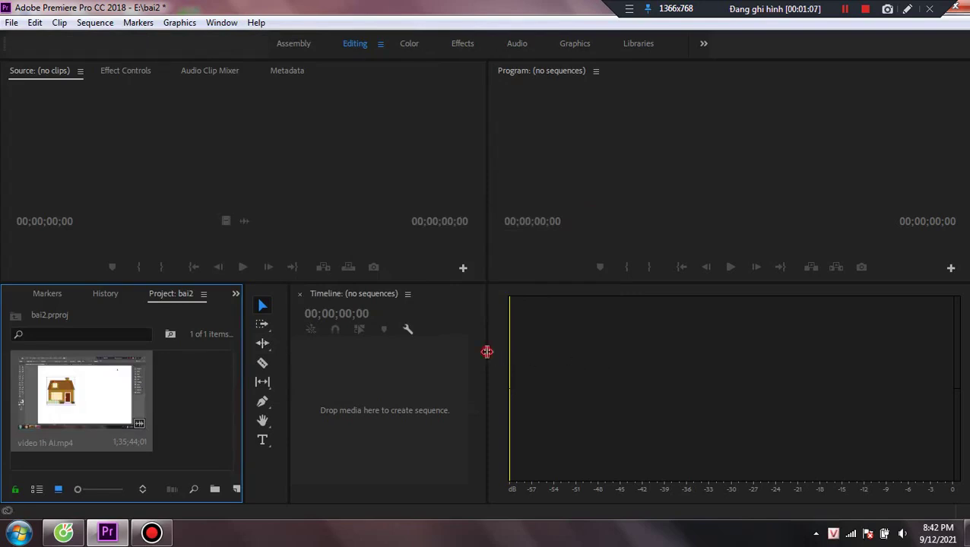
Step: Widen the timeline area up to a narrow audio meter and create a new sequence from video 1h AI.mp4
drag(487, 353, 867, 402)
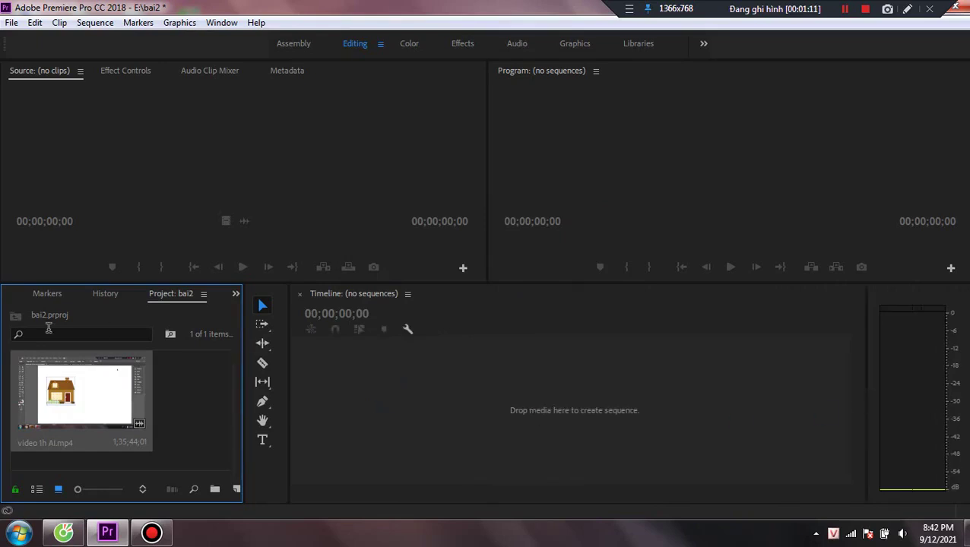
drag(82, 397, 405, 407)
drag(404, 406, 404, 407)
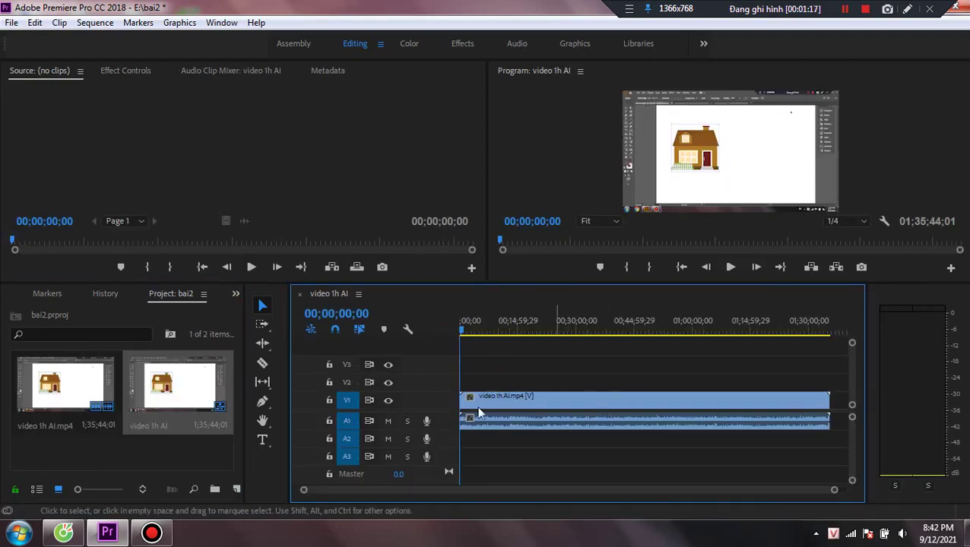
Step: Move the playhead to 00;34;12;05 and split the clip with the Razor tool earlier on, at roughly 00;25;00
click(264, 364)
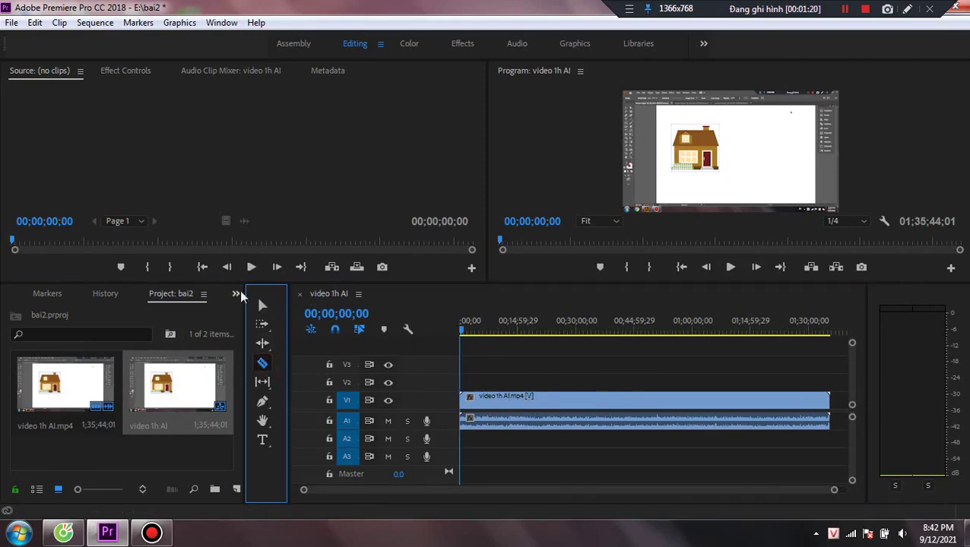
key(v)
drag(465, 333, 596, 357)
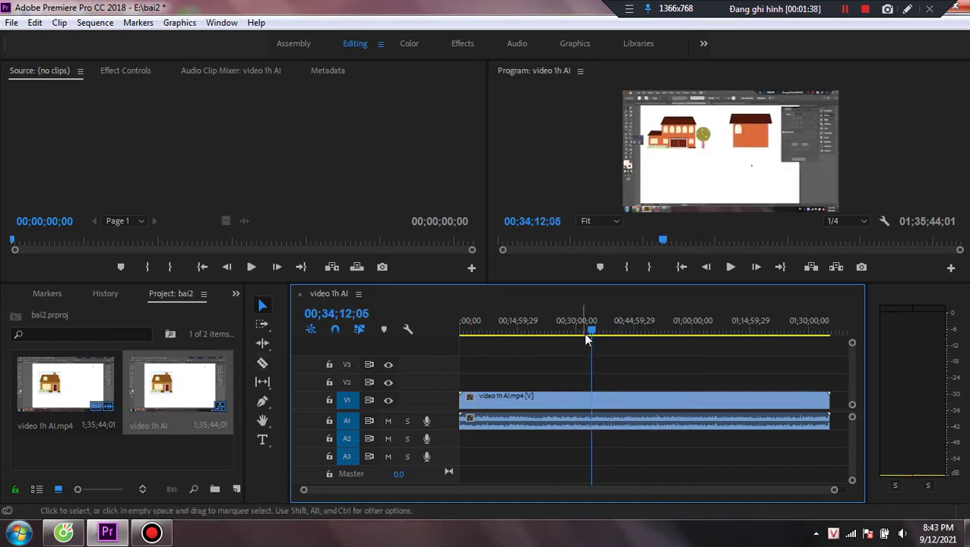
click(264, 363)
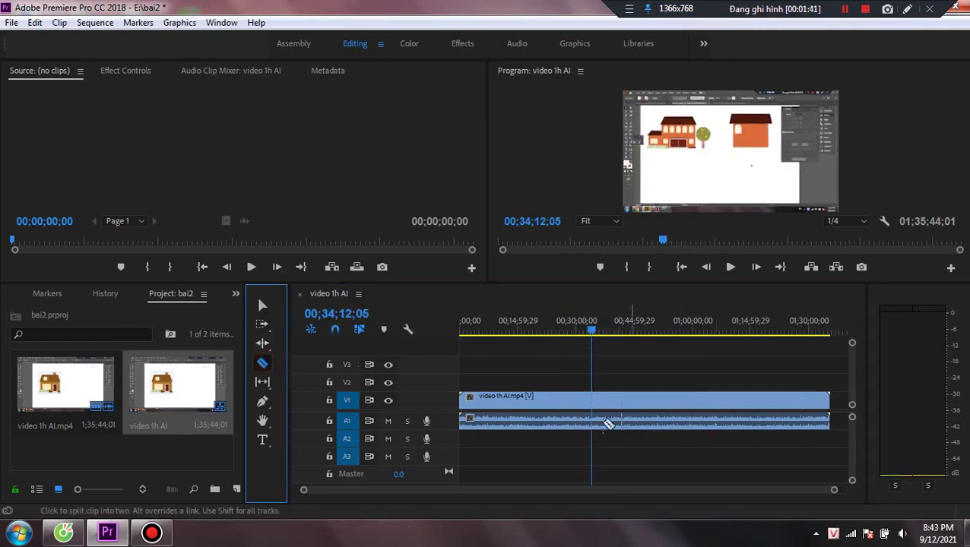
click(558, 401)
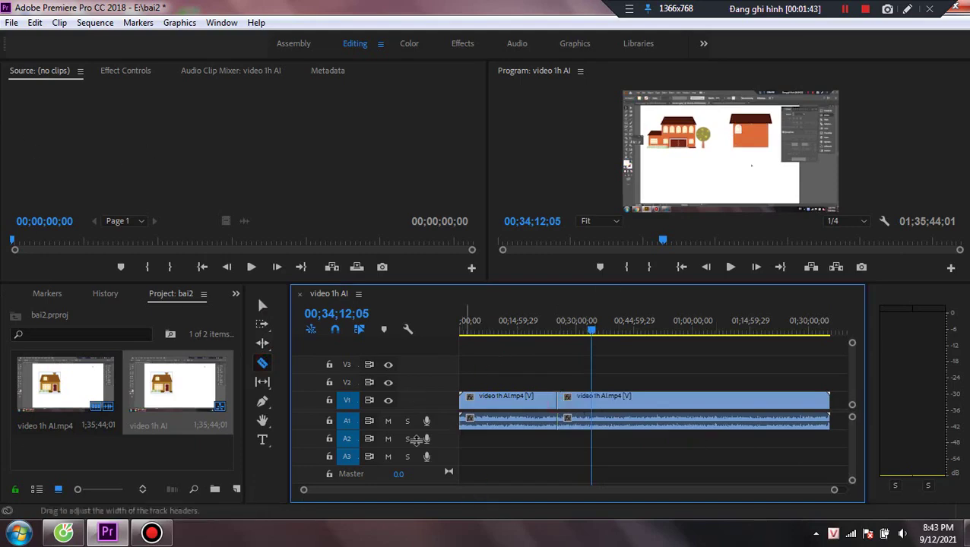
Step: Delete the first part of the split clip and ripple delete the empty gap it leaves
click(263, 305)
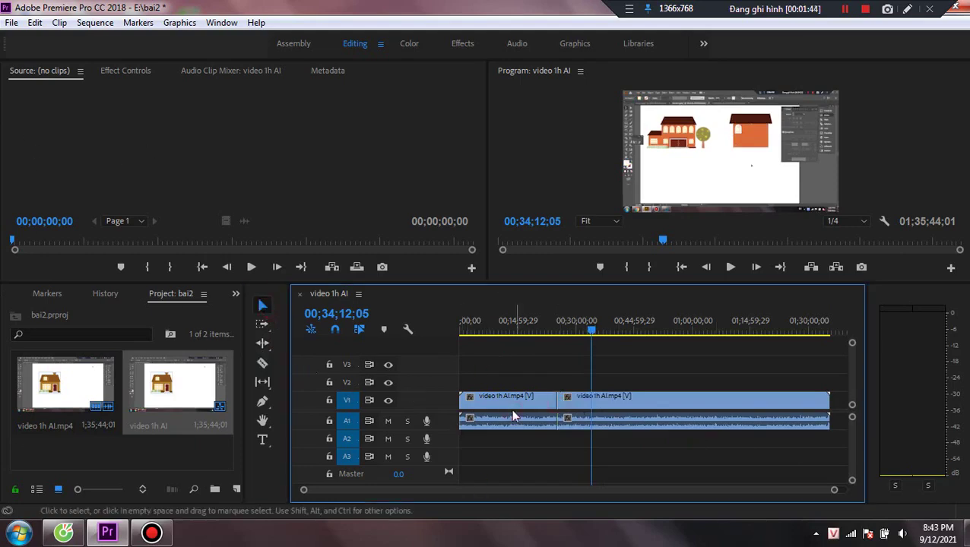
click(519, 401)
key(Delete)
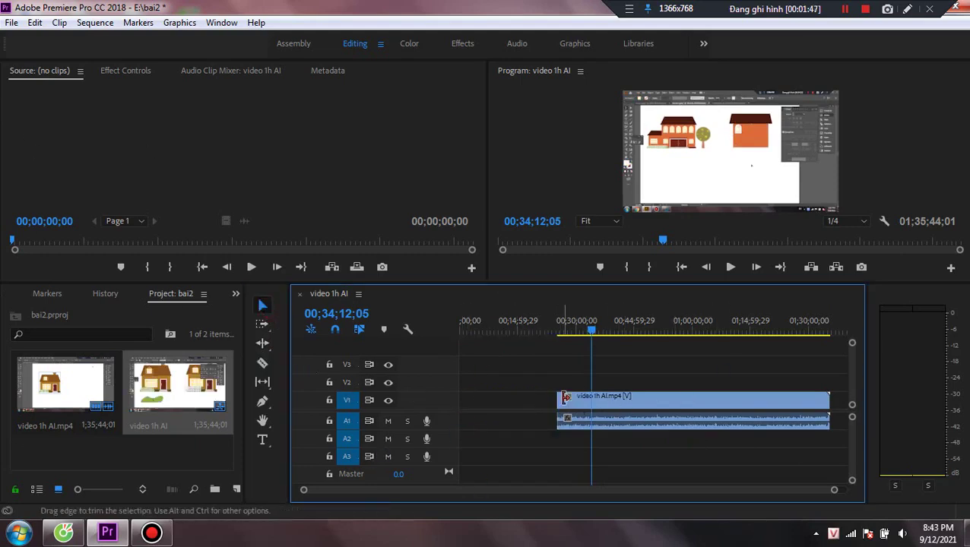
right_click(529, 403)
click(557, 412)
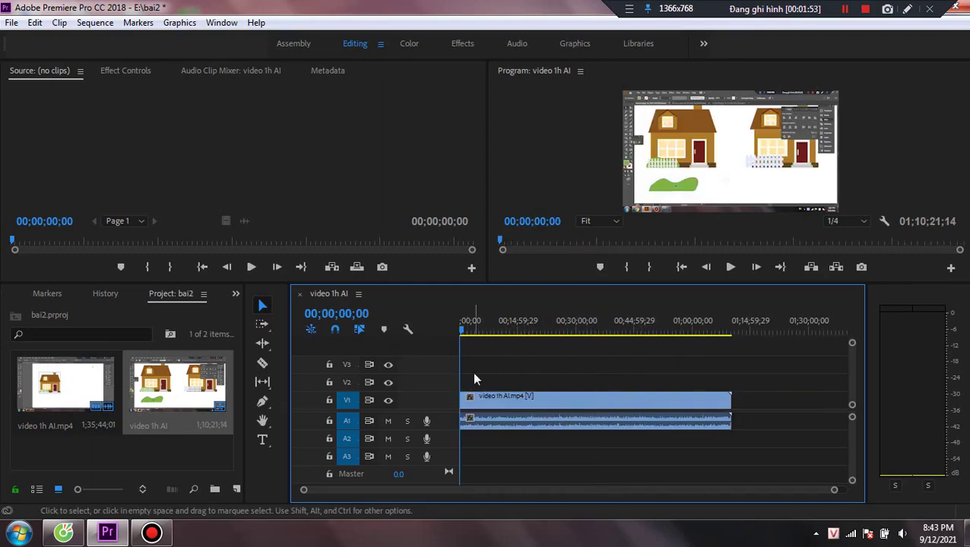
Step: Switch to the Effects workspace and look through the list of available panels without changing any
click(464, 47)
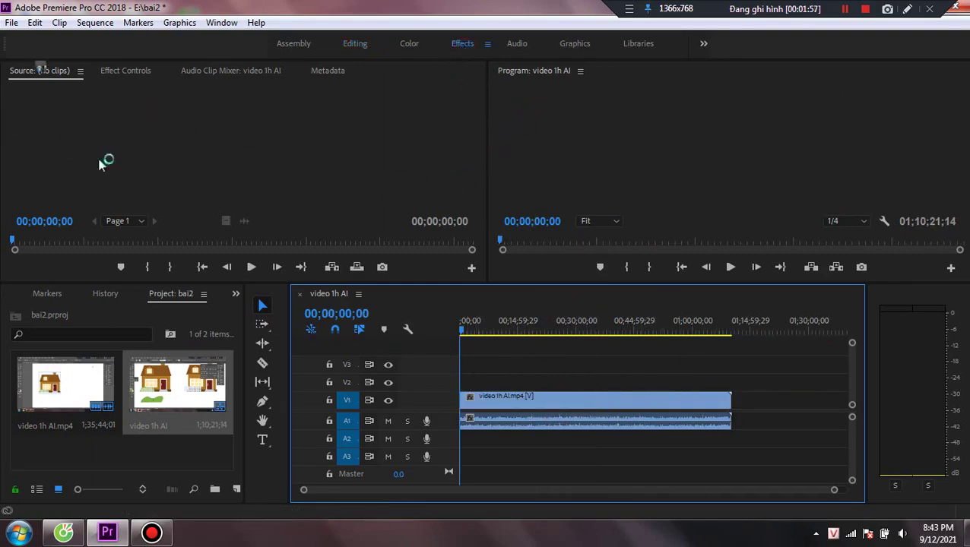
click(222, 22)
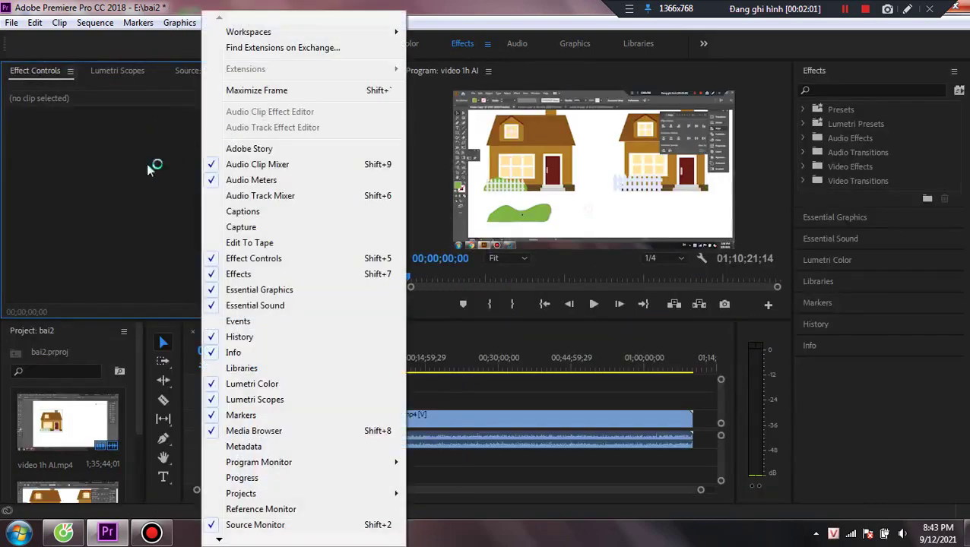
click(147, 234)
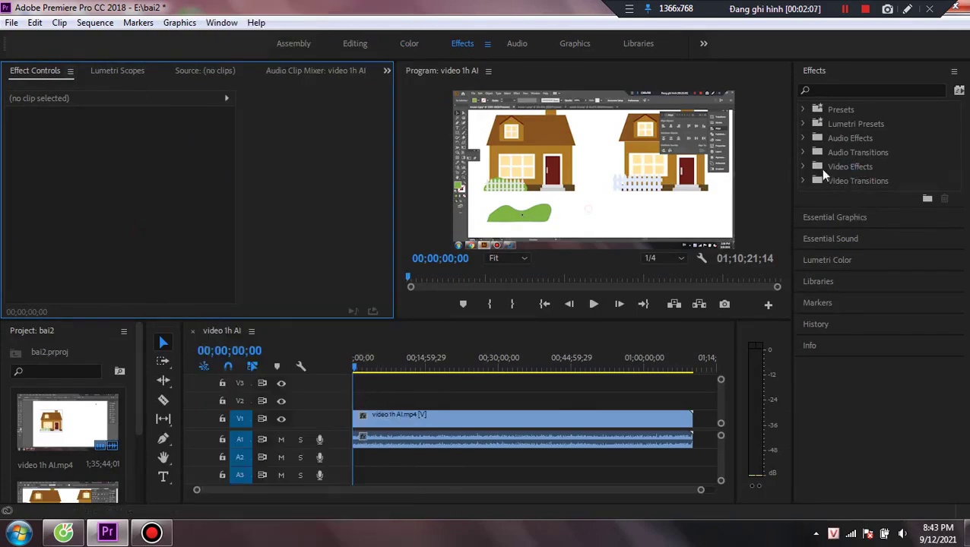
Step: Look through the Video Effects categories, including Adjust, Blur & Sharpen, Channel, Color Correction, Image Control and Immersive Video
click(805, 168)
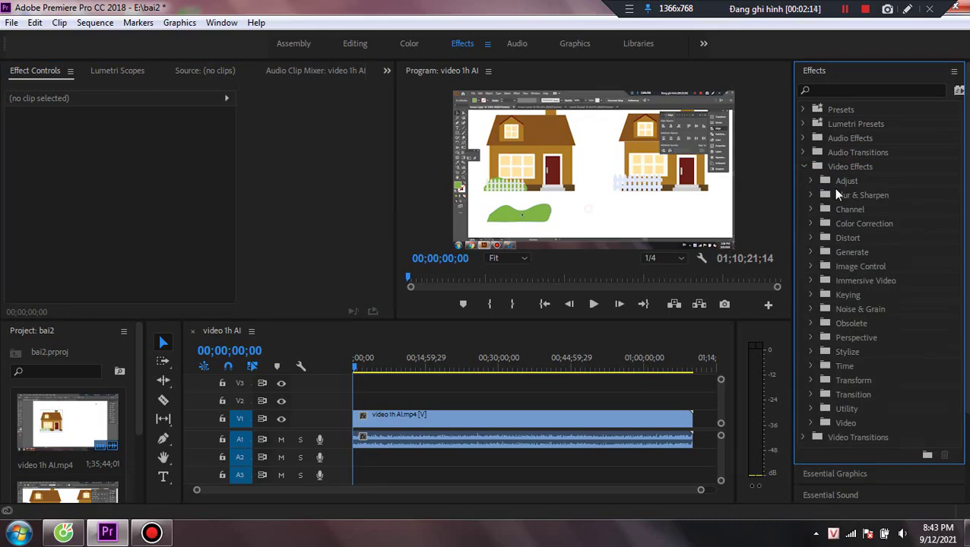
click(812, 184)
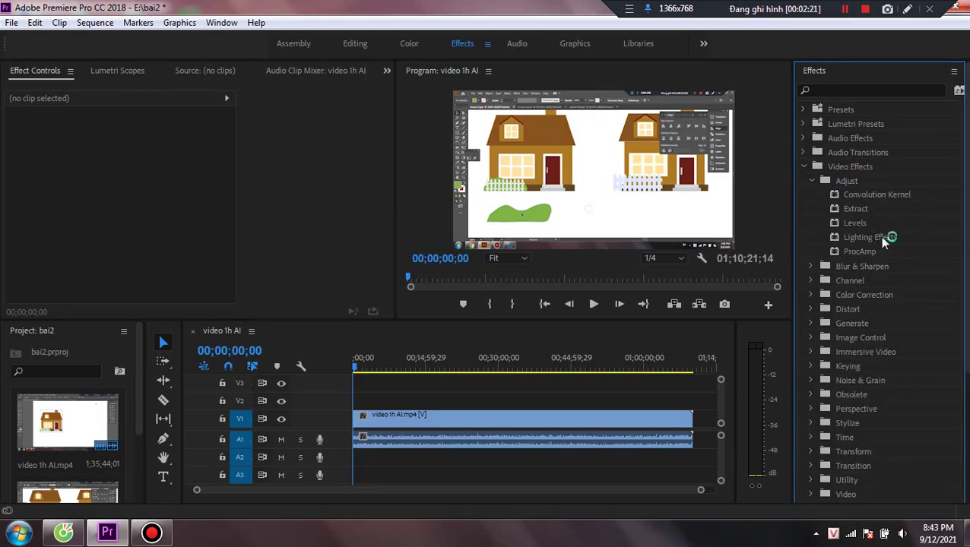
click(811, 180)
click(810, 195)
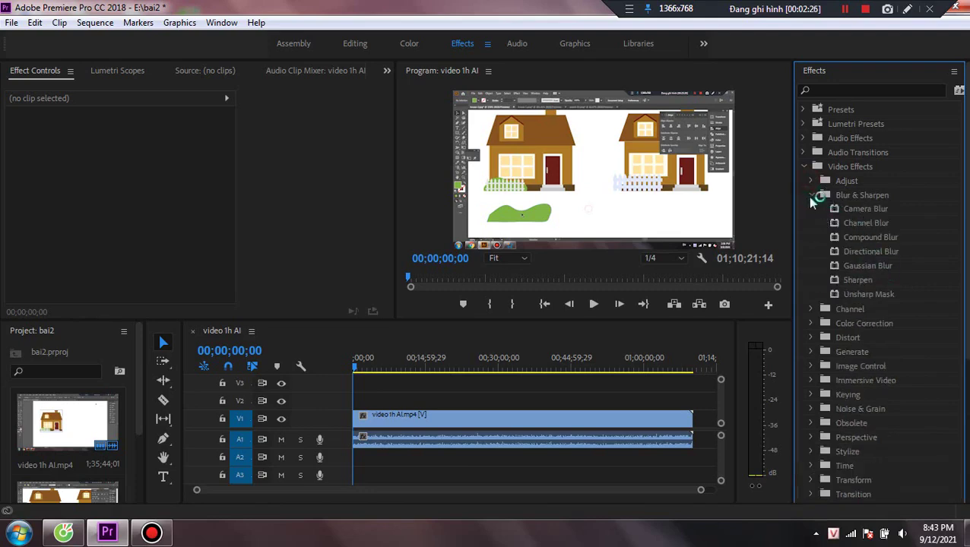
click(811, 196)
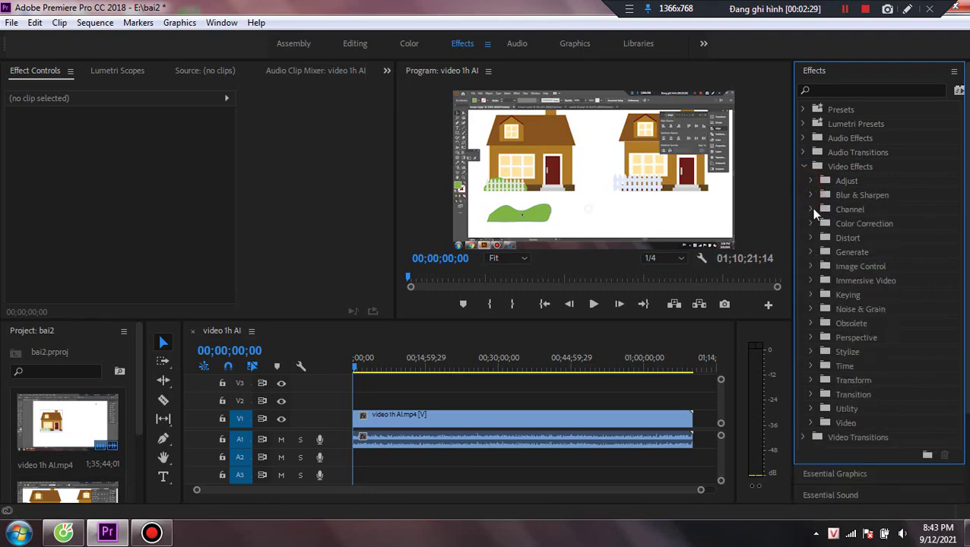
click(811, 210)
click(811, 209)
click(812, 224)
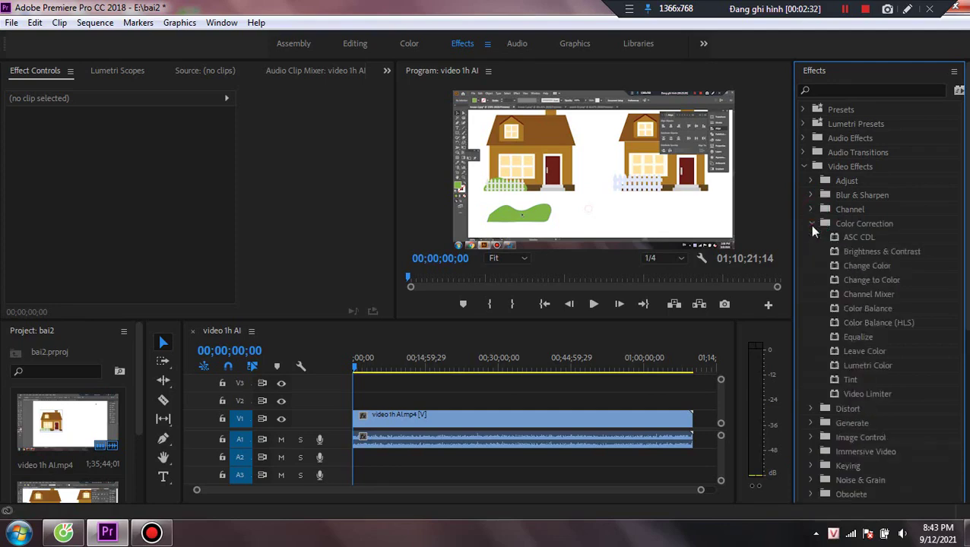
click(811, 224)
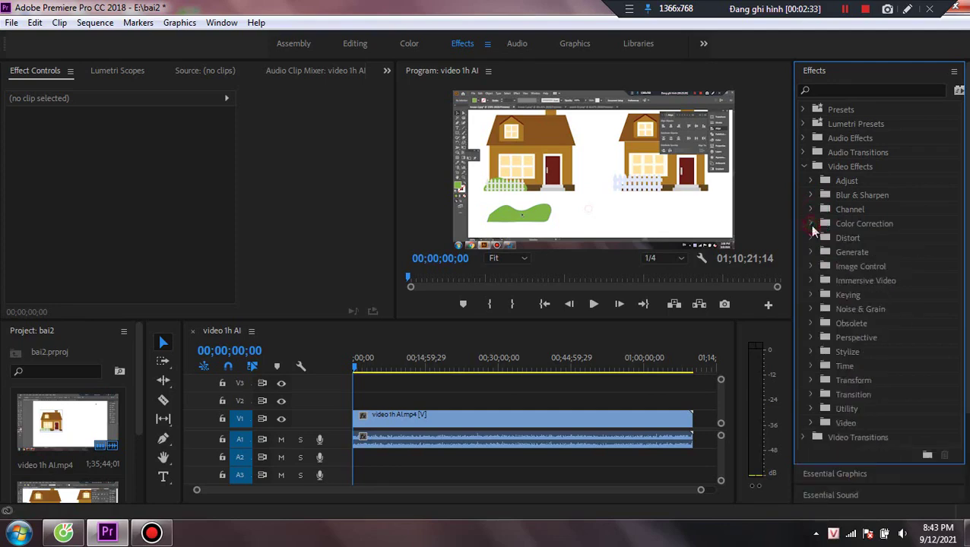
click(810, 266)
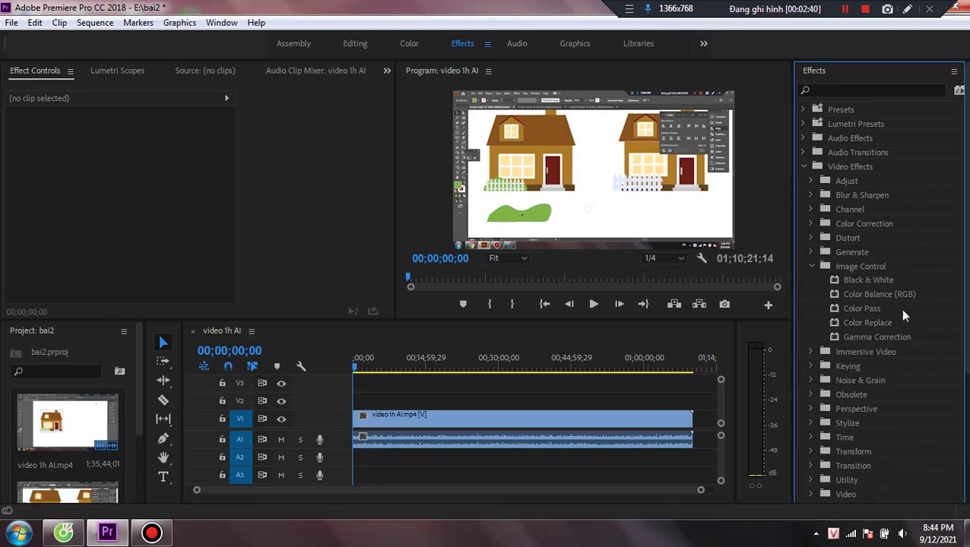
click(813, 267)
click(810, 280)
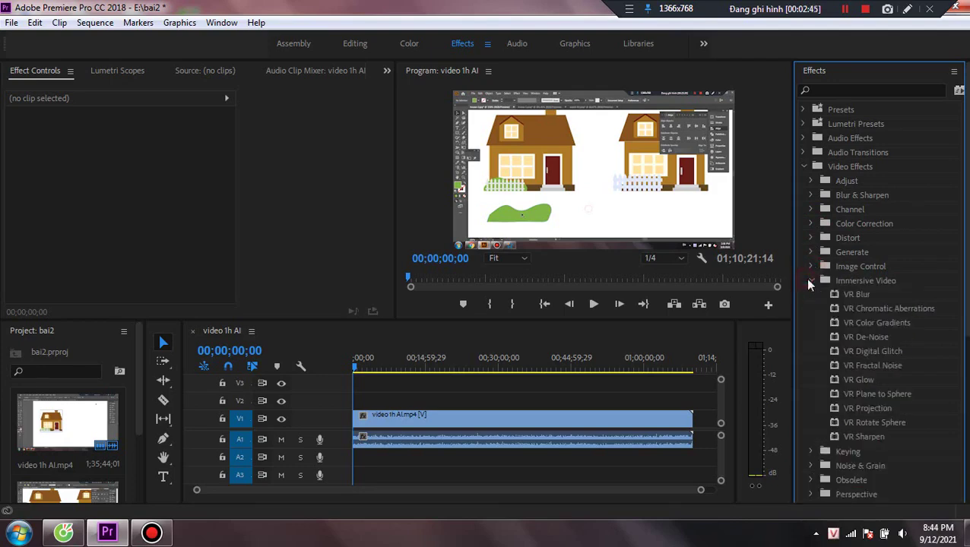
click(811, 281)
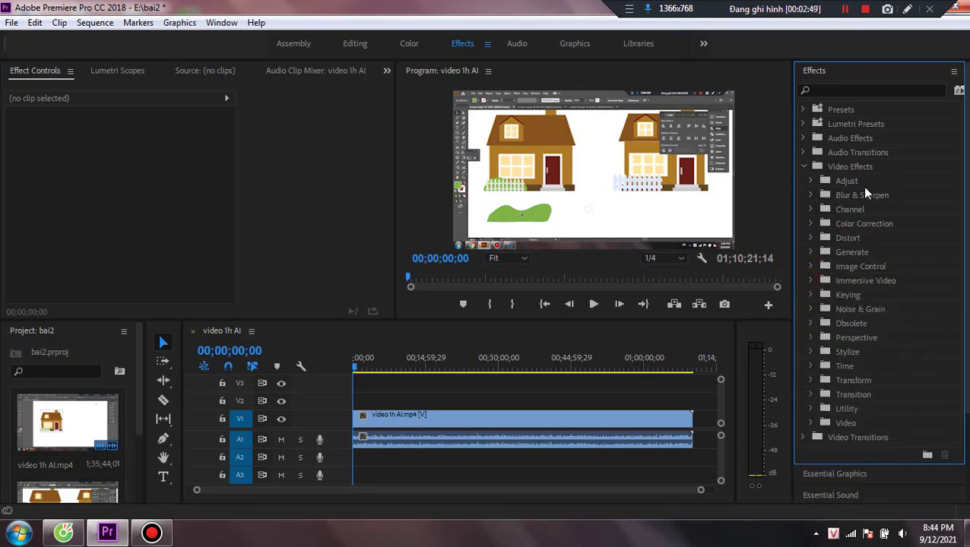
Step: Apply the Levels effect from the Adjust category to the video 1h AI.mp4 clip and review its parameters
click(811, 183)
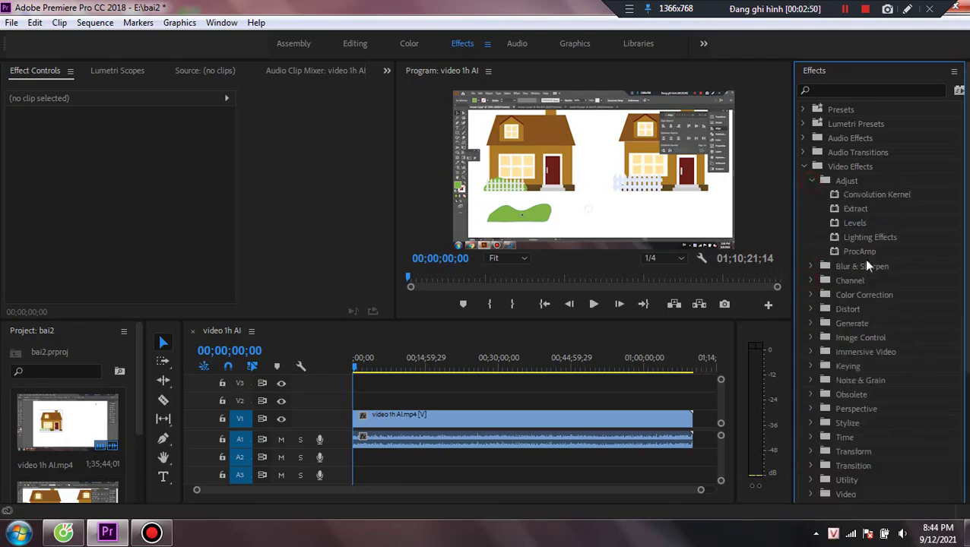
drag(856, 225, 410, 424)
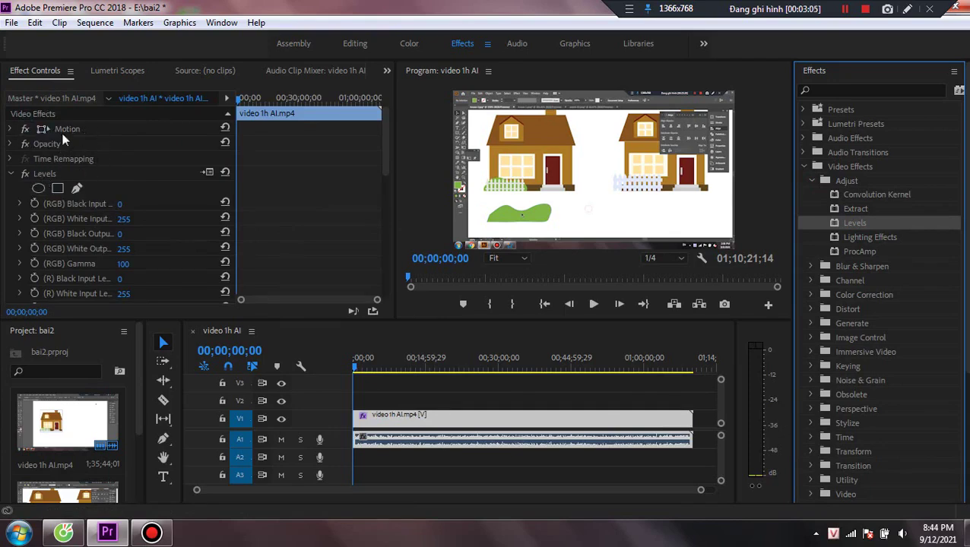
scroll(89, 160, down, 1)
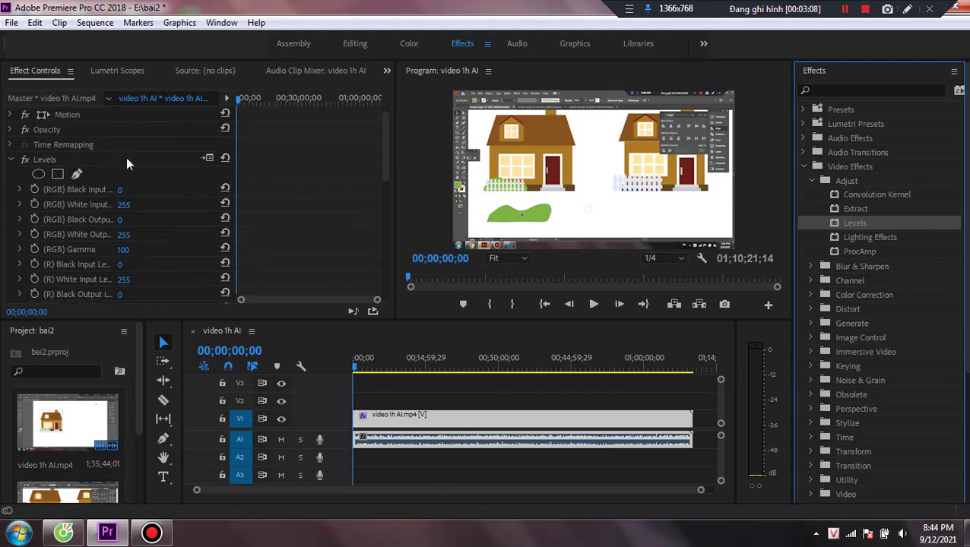
scroll(134, 169, down, 2)
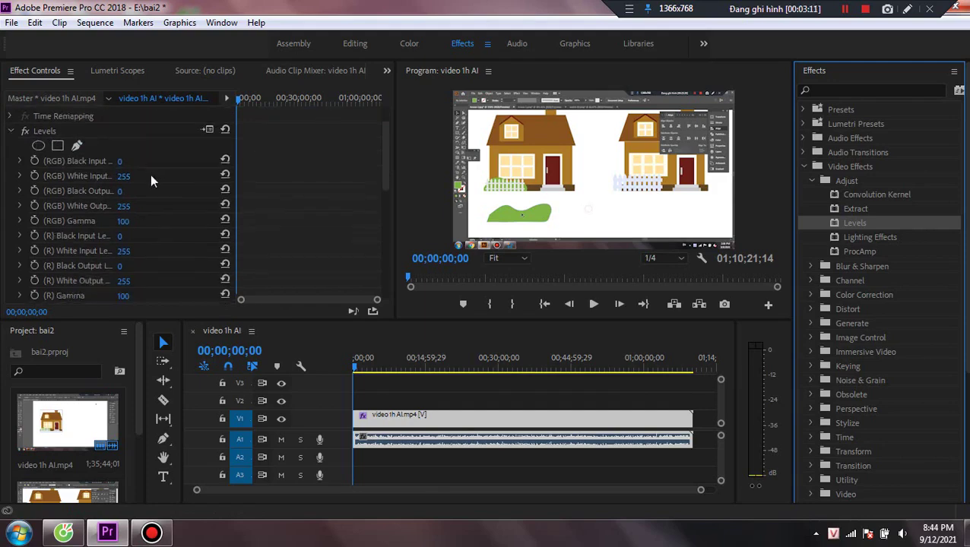
scroll(169, 185, up, 1)
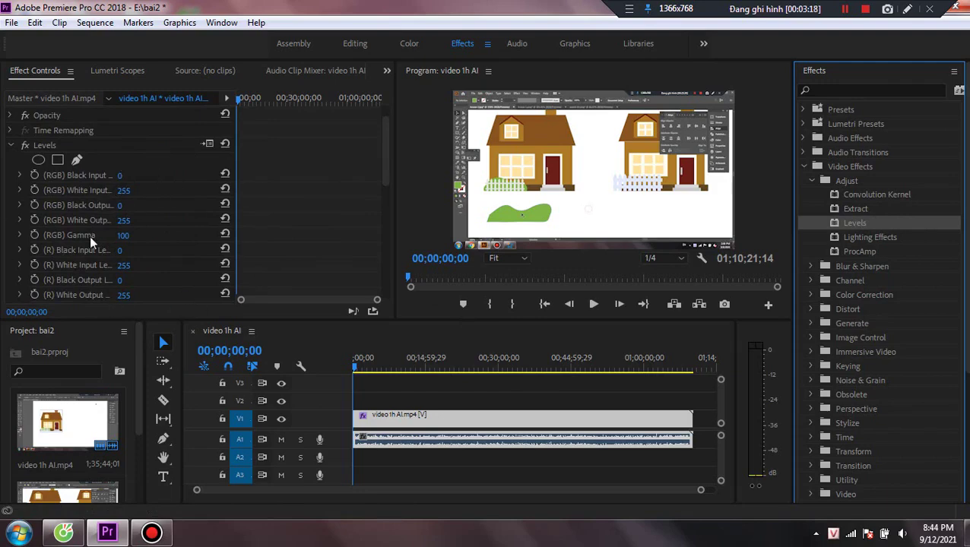
scroll(92, 236, down, 10)
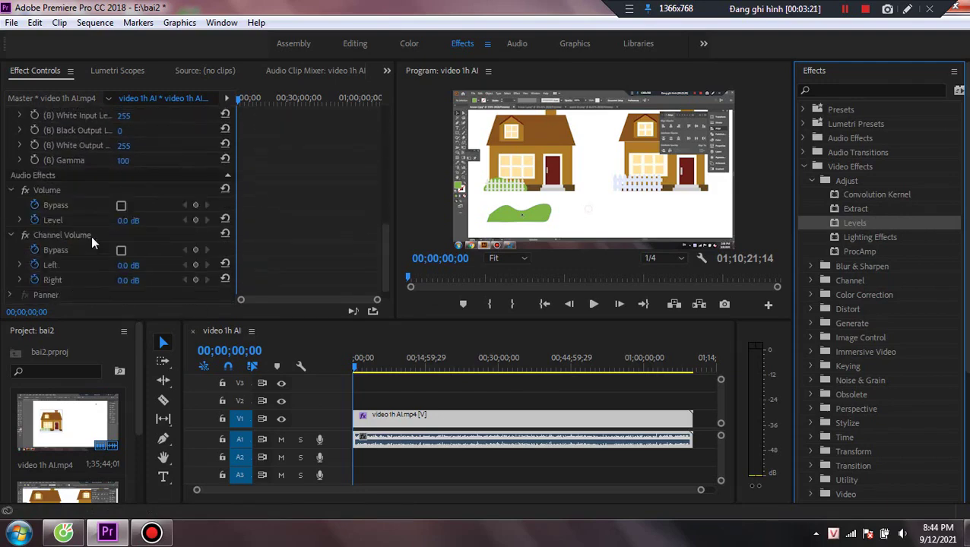
scroll(91, 235, down, 1)
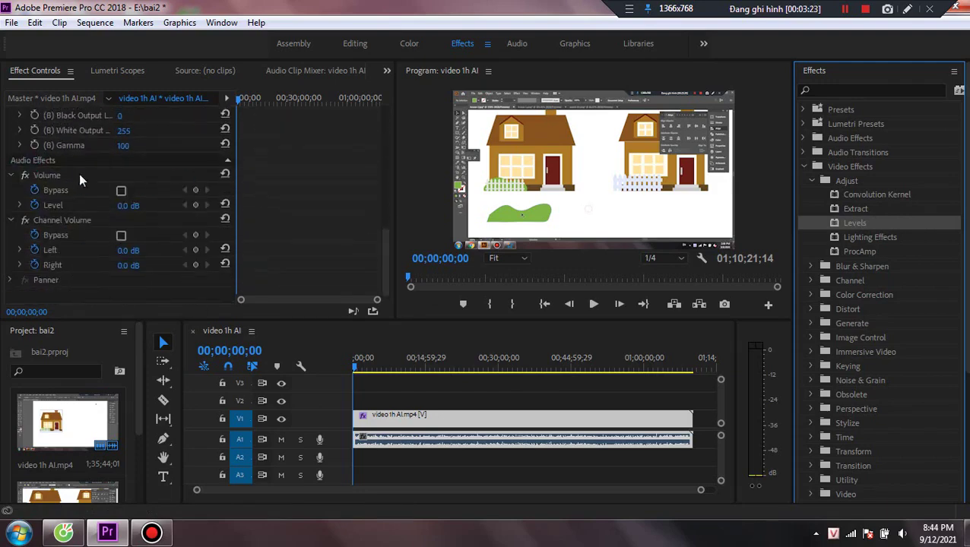
Step: Collapse the clip's Audio Effects section and select the Levels effect, leaving its parameters expanded
click(227, 160)
scroll(196, 225, up, 5)
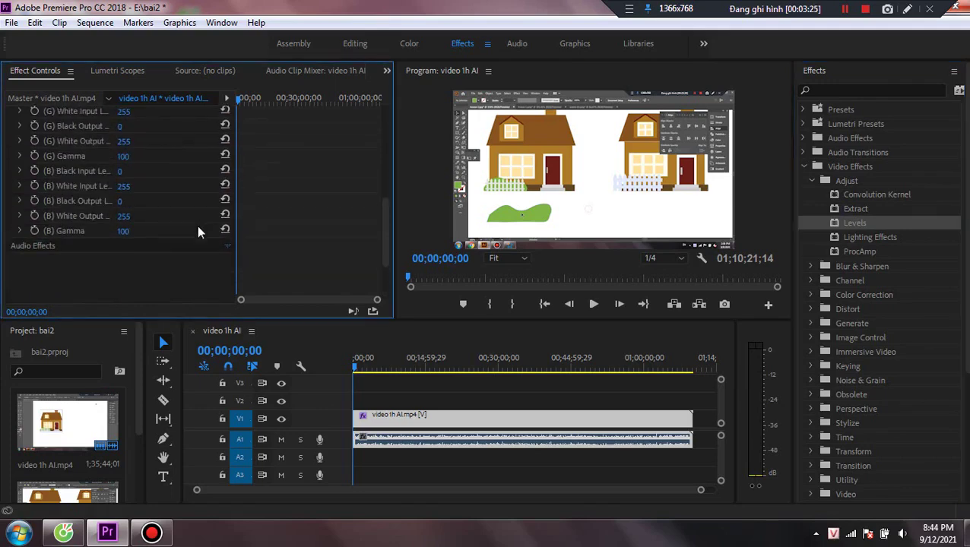
scroll(194, 234, up, 3)
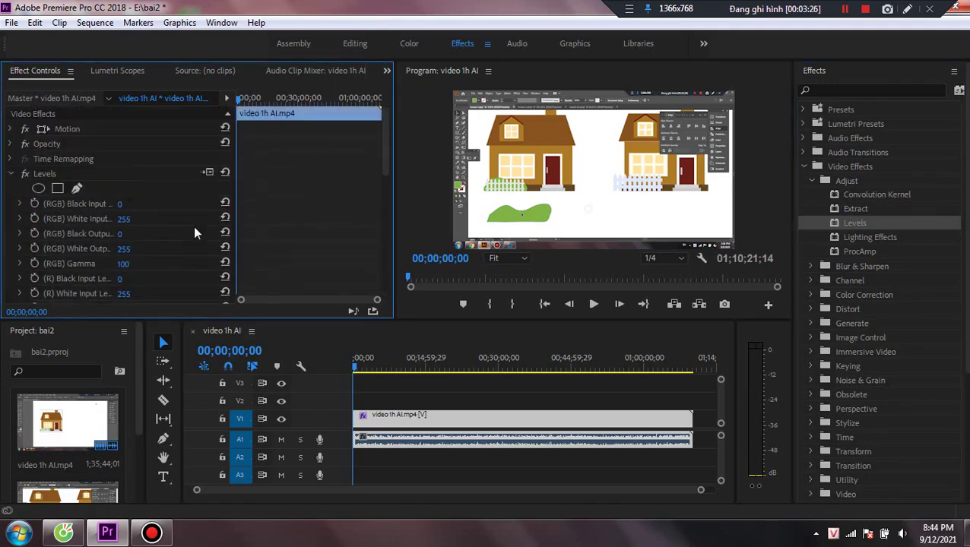
click(228, 115)
click(227, 115)
click(12, 174)
click(11, 175)
click(12, 175)
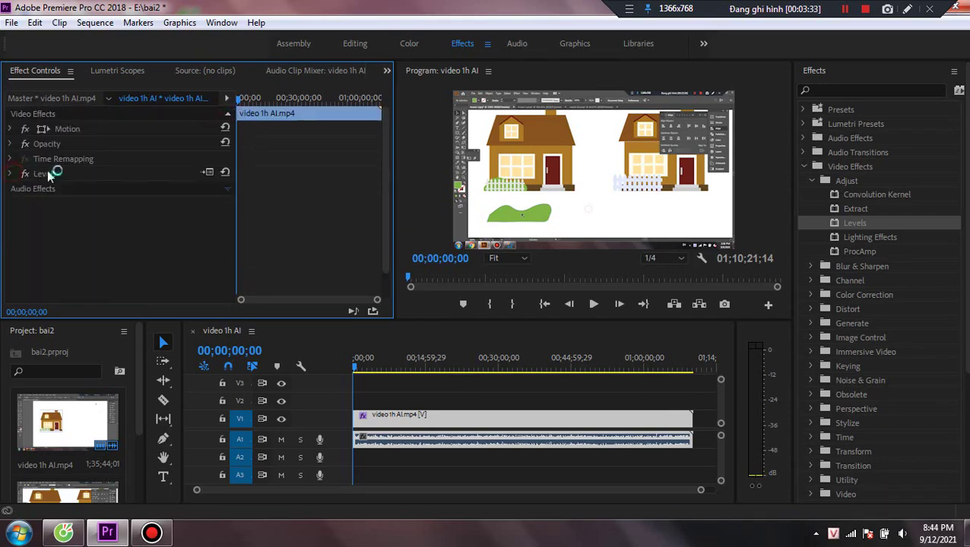
click(53, 175)
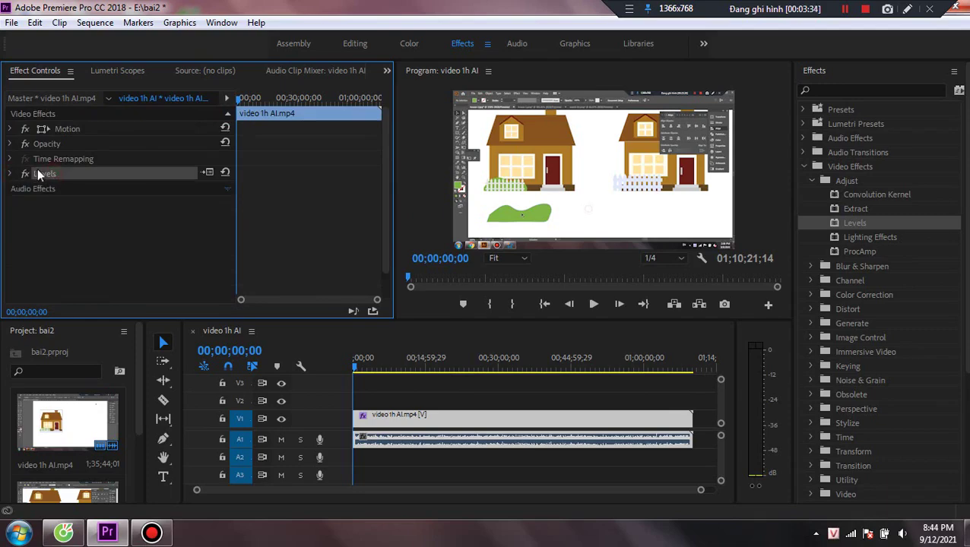
click(11, 174)
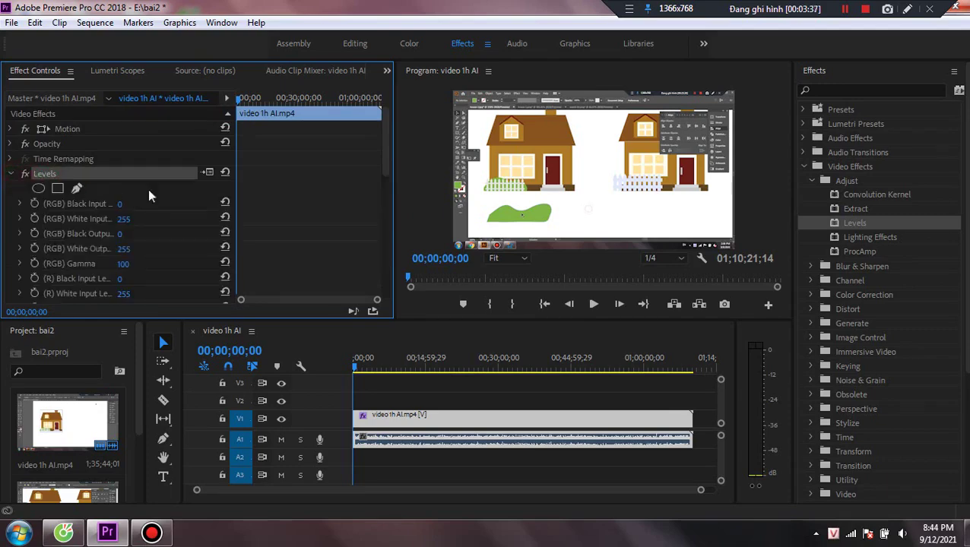
Step: Open the Levels effect's settings, check the channel choices while keeping RGB Channels, and move the dialog clear of the program preview
click(209, 174)
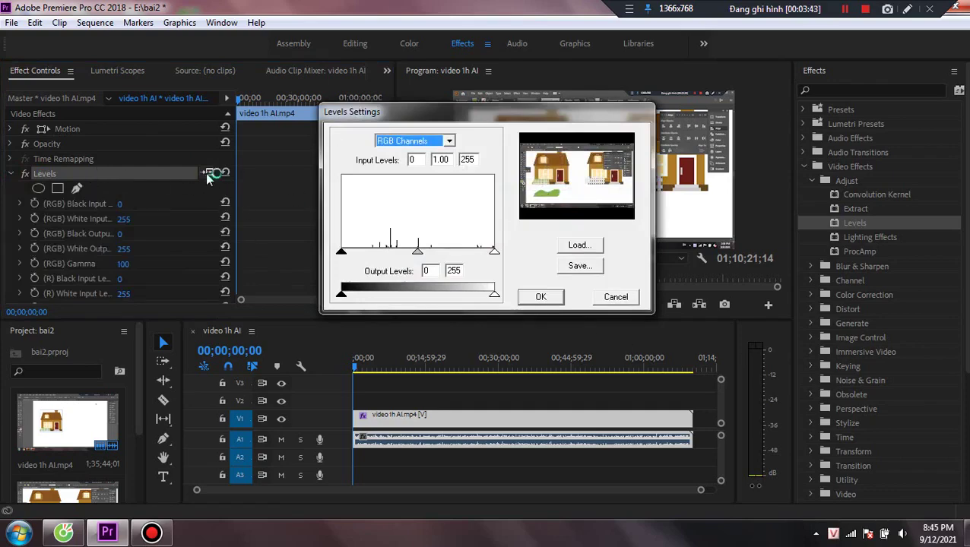
click(449, 142)
click(448, 141)
click(449, 143)
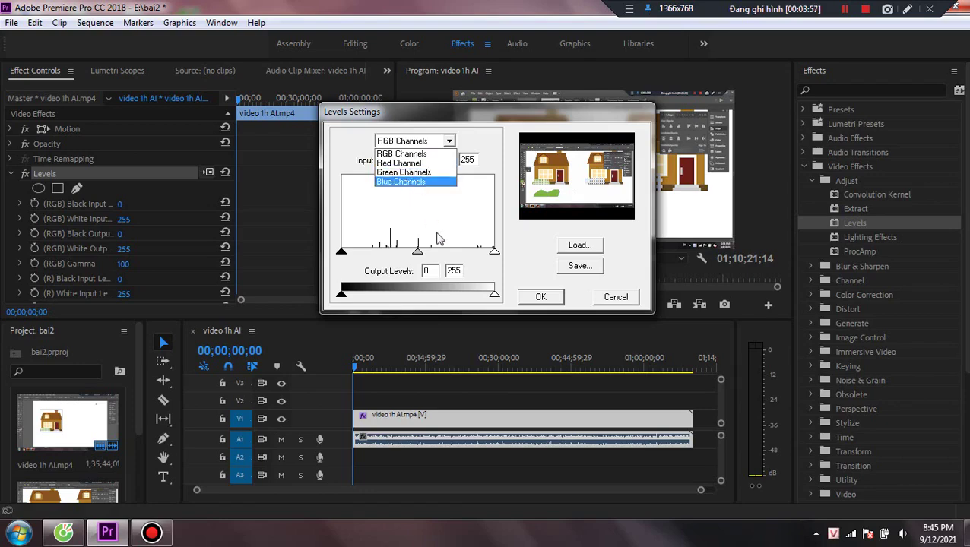
click(467, 137)
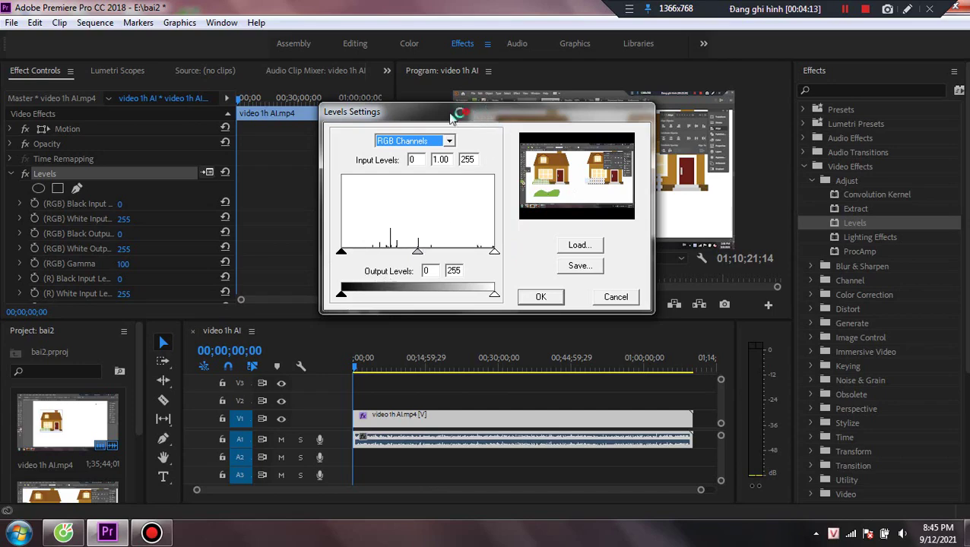
drag(464, 114, 231, 94)
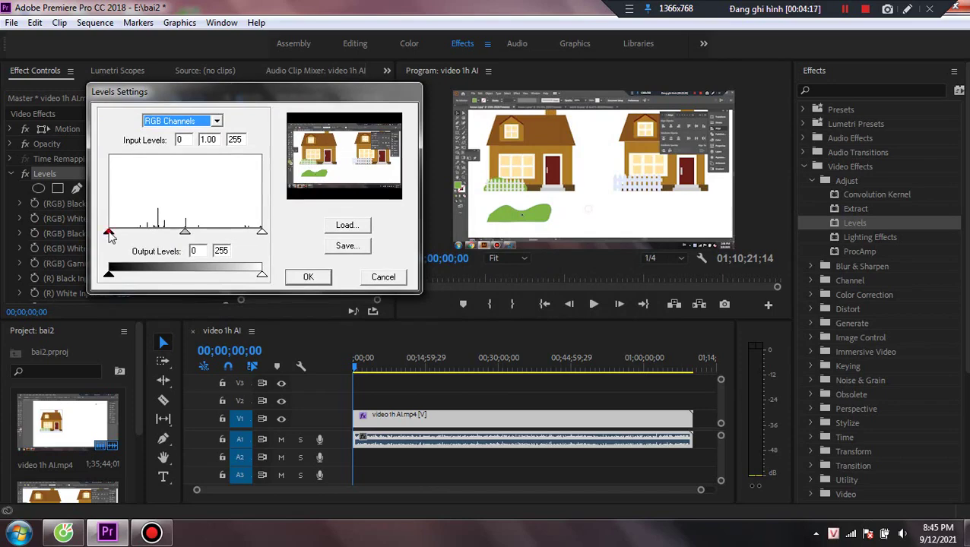
Step: Try black input levels of 255 and 138 on the RGB channels and return the value to 0
drag(110, 235, 261, 231)
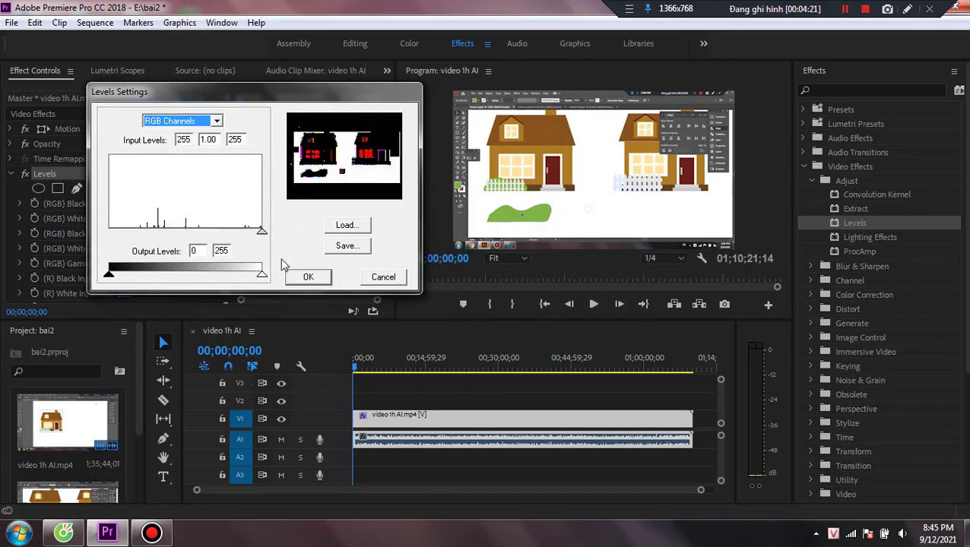
drag(262, 235, 114, 247)
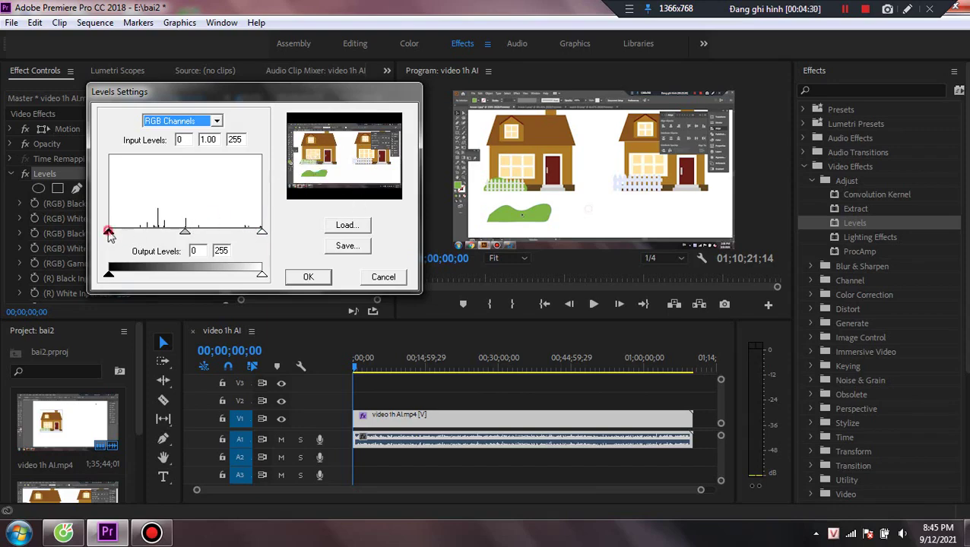
drag(109, 236, 188, 242)
mouse_move(183, 242)
mouse_down()
mouse_move(114, 242)
mouse_move(215, 239)
mouse_move(193, 241)
mouse_up()
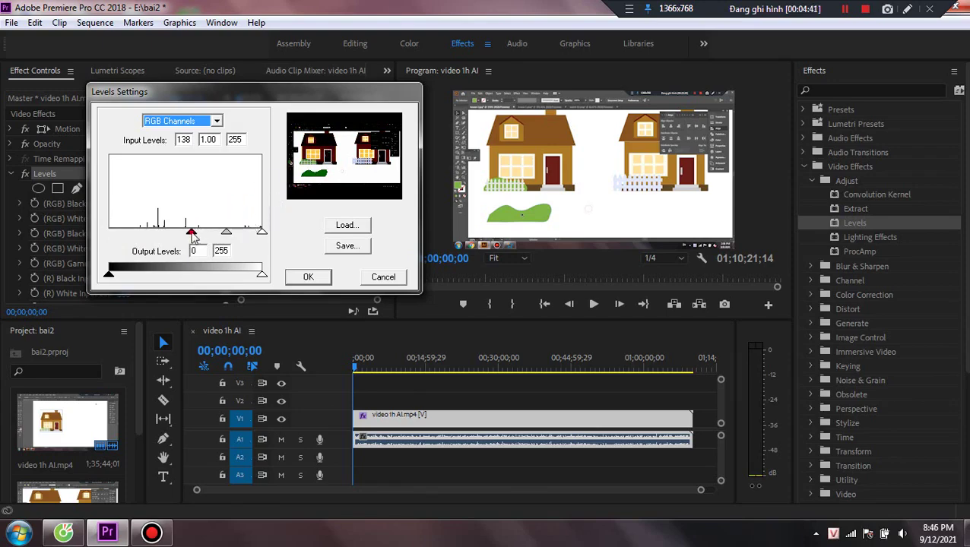
drag(193, 237, 104, 238)
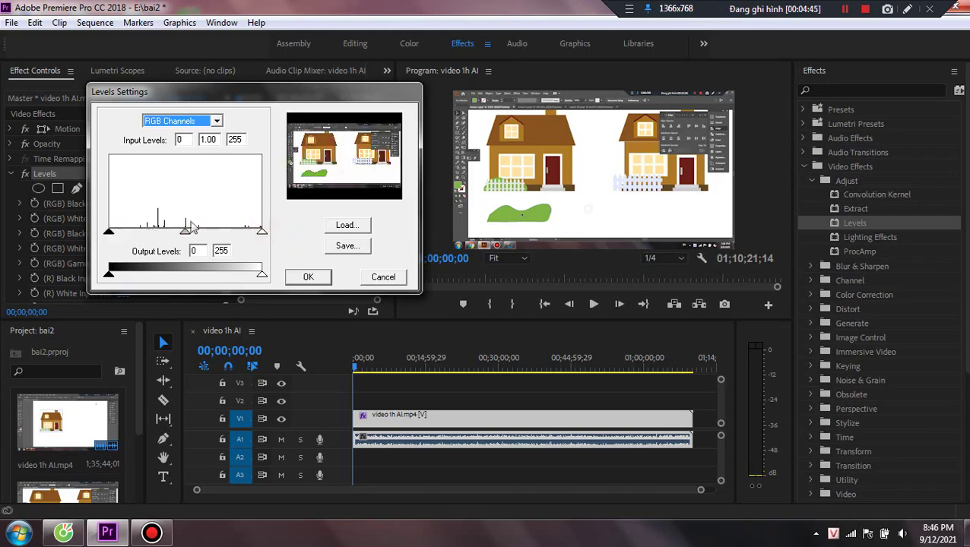
Step: Try a midtone input level of 0.91 on the RGB channels and return it to 1.00
mouse_move(263, 234)
mouse_down()
mouse_move(107, 237)
mouse_move(267, 242)
mouse_up()
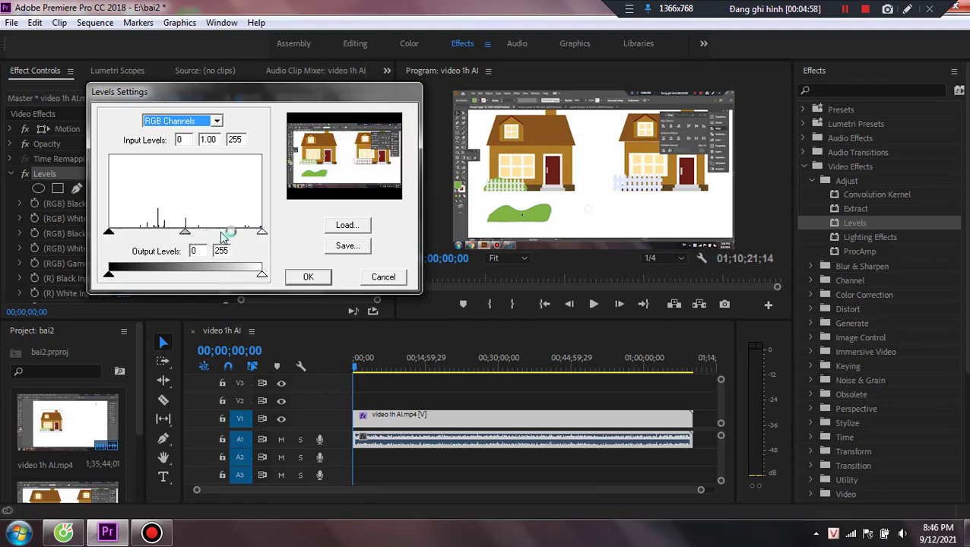
drag(186, 236, 188, 240)
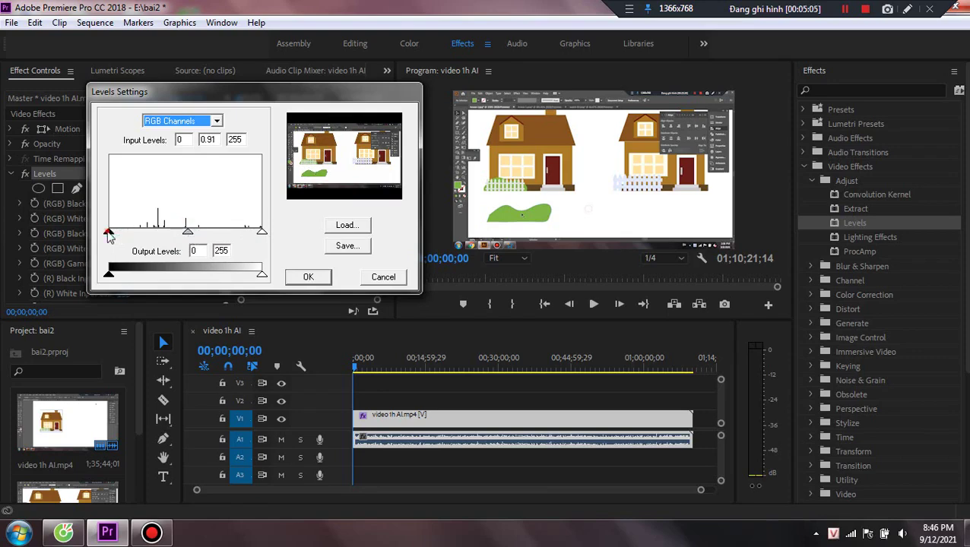
mouse_move(109, 236)
mouse_down()
mouse_move(162, 237)
mouse_move(104, 251)
mouse_up()
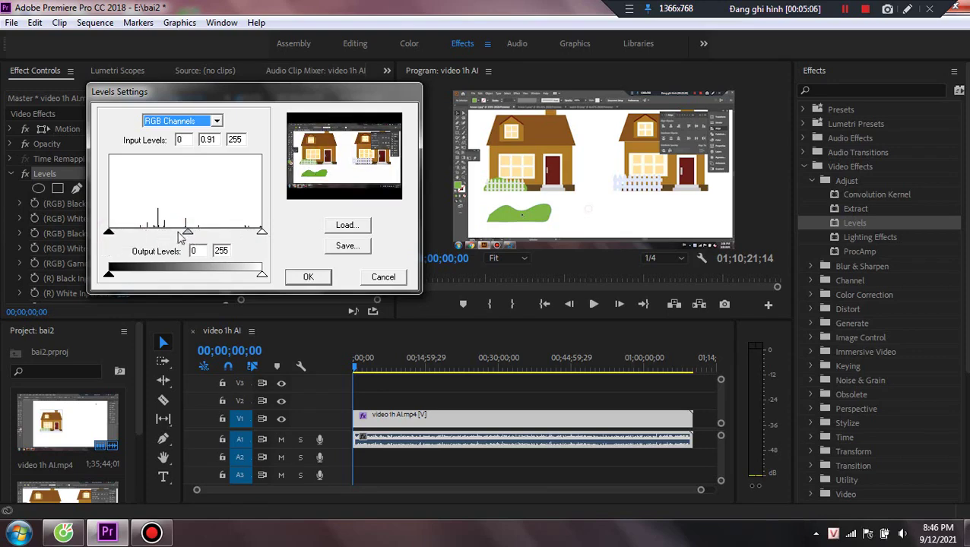
mouse_move(191, 234)
mouse_down()
mouse_move(250, 233)
mouse_move(207, 245)
mouse_move(156, 239)
mouse_move(186, 239)
mouse_up()
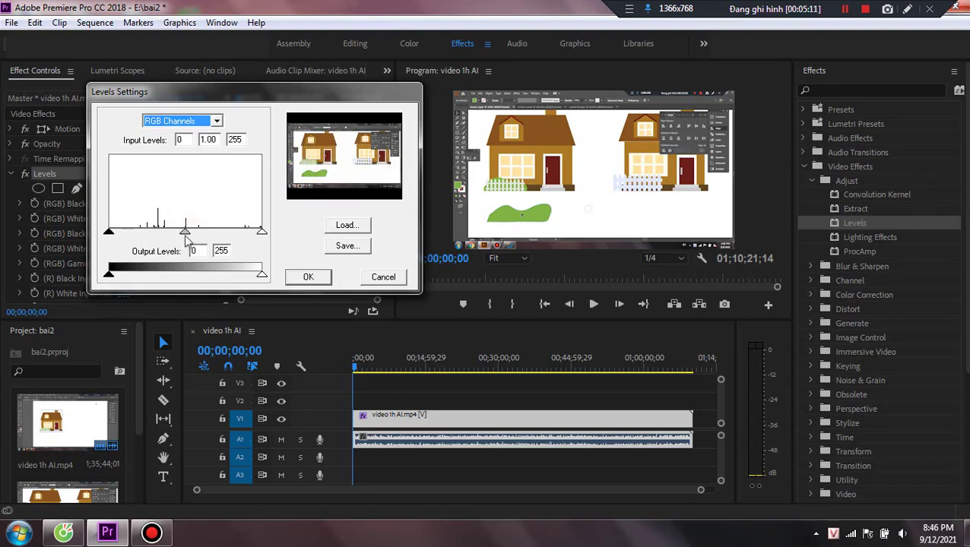
Step: Brighten the RGB channels by setting the midtone input level to 1.13, keeping the black input at 0 and white input at 255
mouse_move(109, 236)
mouse_down()
mouse_move(135, 234)
mouse_move(109, 245)
mouse_up()
drag(192, 237, 180, 234)
mouse_move(108, 236)
mouse_down()
mouse_move(183, 234)
mouse_move(98, 245)
mouse_move(114, 236)
mouse_move(162, 232)
mouse_move(101, 248)
mouse_up()
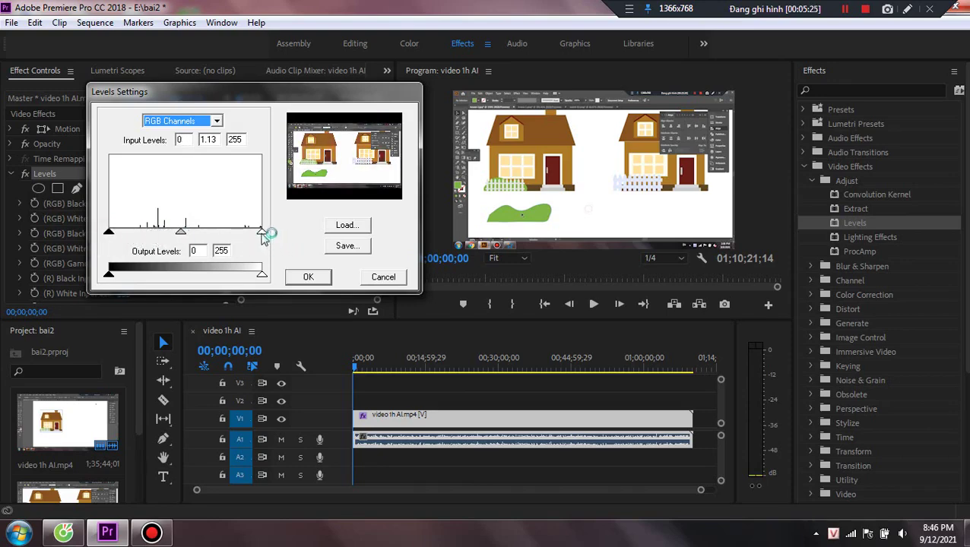
mouse_move(263, 238)
mouse_down()
mouse_move(245, 236)
mouse_move(262, 236)
mouse_up()
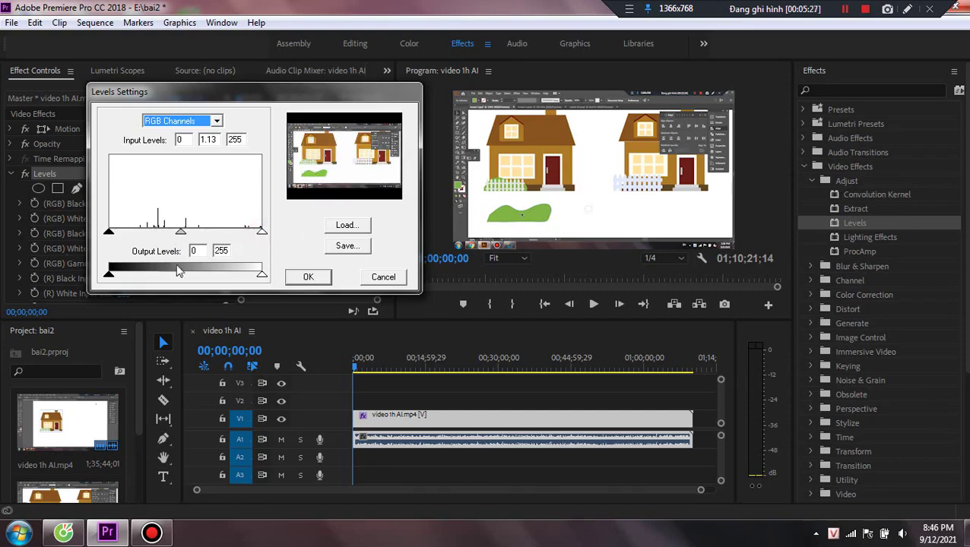
Step: Try a midtone input level of 5.00 on the RGB channels, and darken the midtones to 0.70 instead
double_click(186, 140)
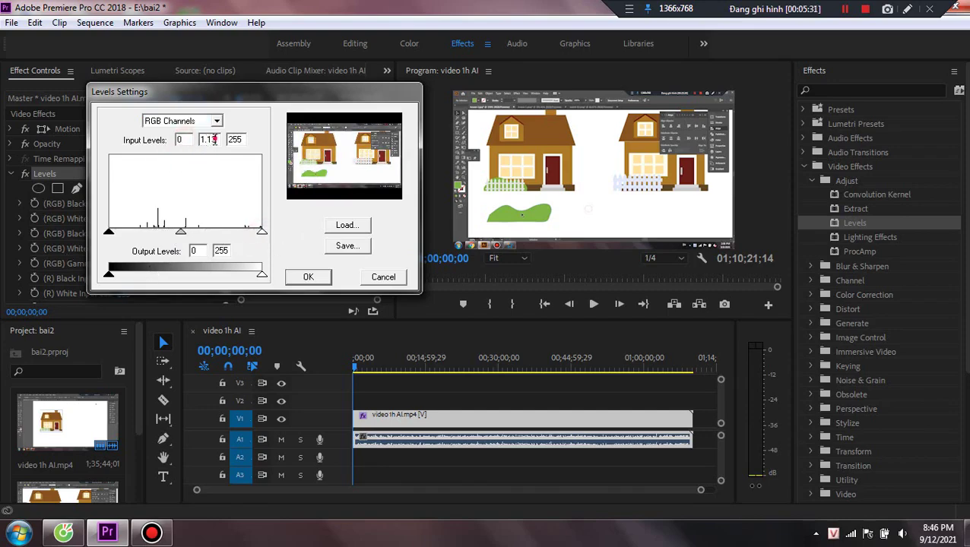
double_click(213, 140)
text(5)
click(231, 140)
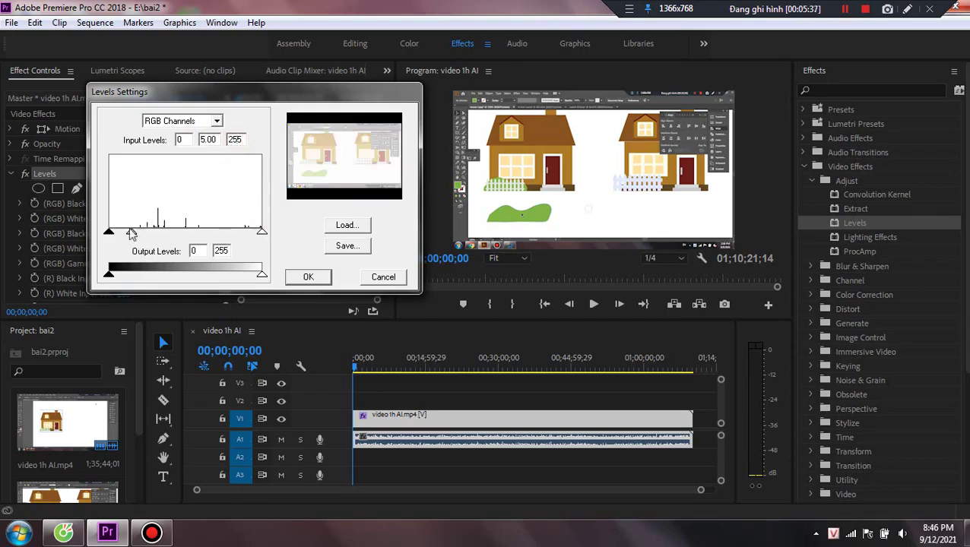
drag(133, 234, 197, 234)
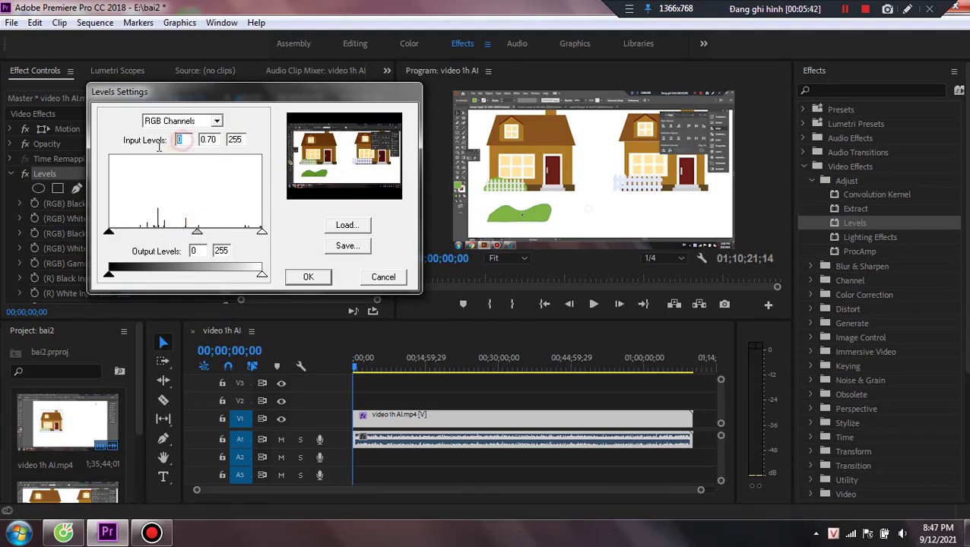
double_click(182, 142)
double_click(234, 140)
Step: Try a white output level of 254 on the RGB channels and return it to 255
mouse_move(110, 278)
mouse_down()
mouse_move(212, 279)
mouse_move(97, 278)
mouse_up()
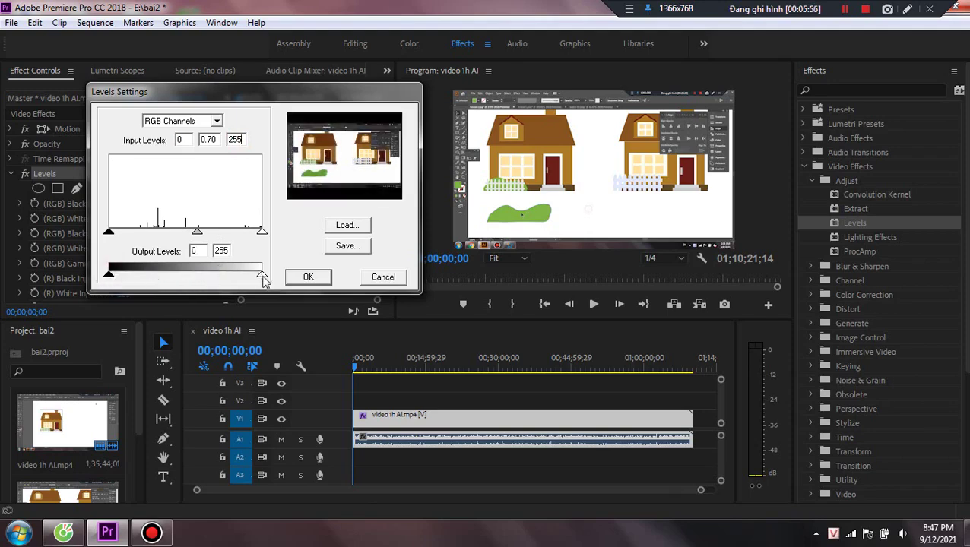
mouse_move(262, 278)
mouse_down()
mouse_move(173, 286)
mouse_move(262, 278)
mouse_up()
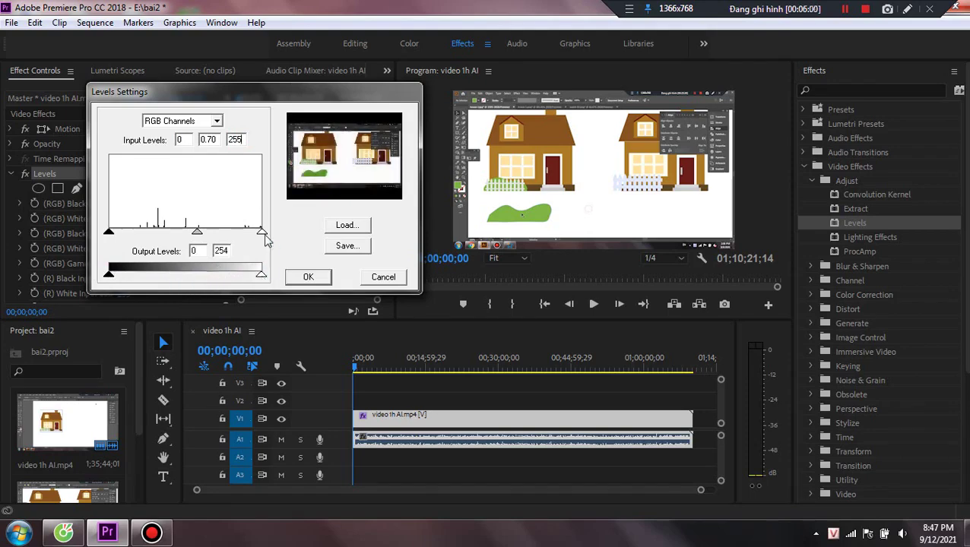
mouse_move(263, 235)
mouse_down()
mouse_move(179, 240)
mouse_move(198, 249)
mouse_move(266, 231)
mouse_up()
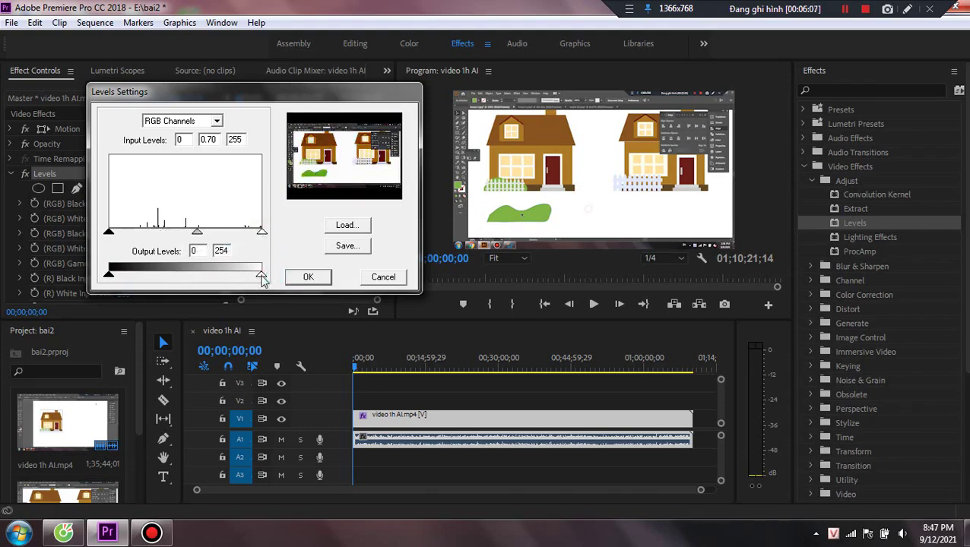
drag(262, 276, 273, 297)
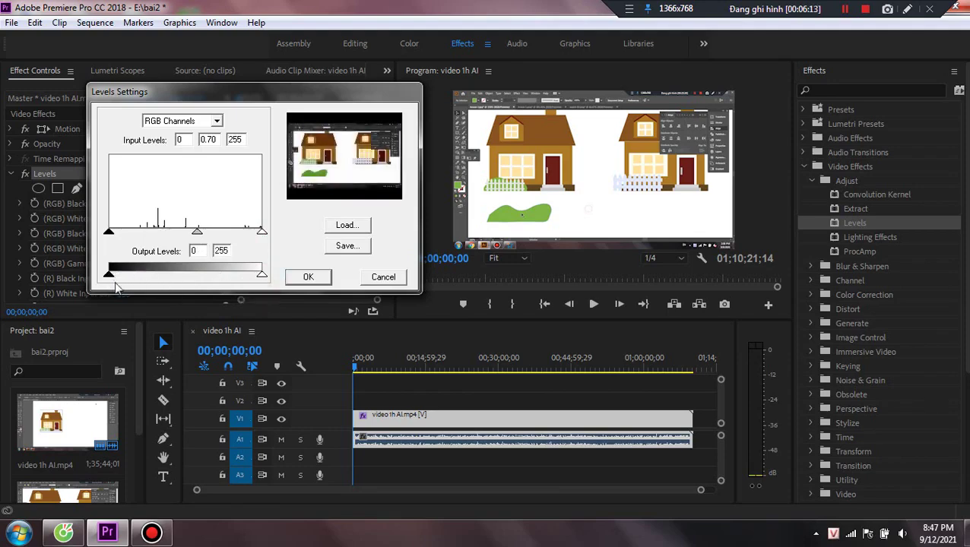
Step: Try black output levels of 255 and 87 before setting it to 2, and raise the RGB black input level to 98
mouse_move(111, 274)
mouse_down()
mouse_move(190, 276)
mouse_move(93, 281)
mouse_up()
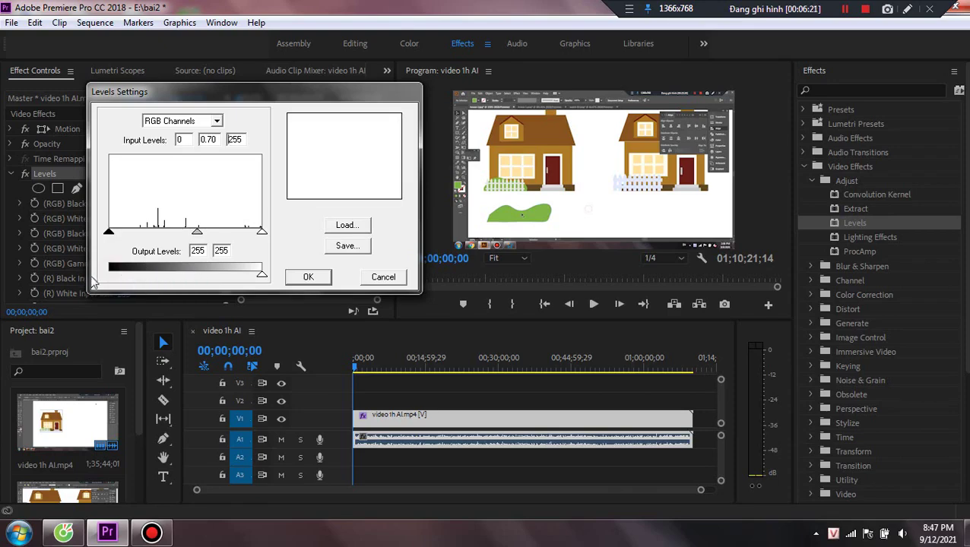
drag(262, 279, 107, 287)
mouse_move(263, 234)
mouse_down()
mouse_move(190, 243)
mouse_move(278, 243)
mouse_up()
drag(109, 278, 161, 276)
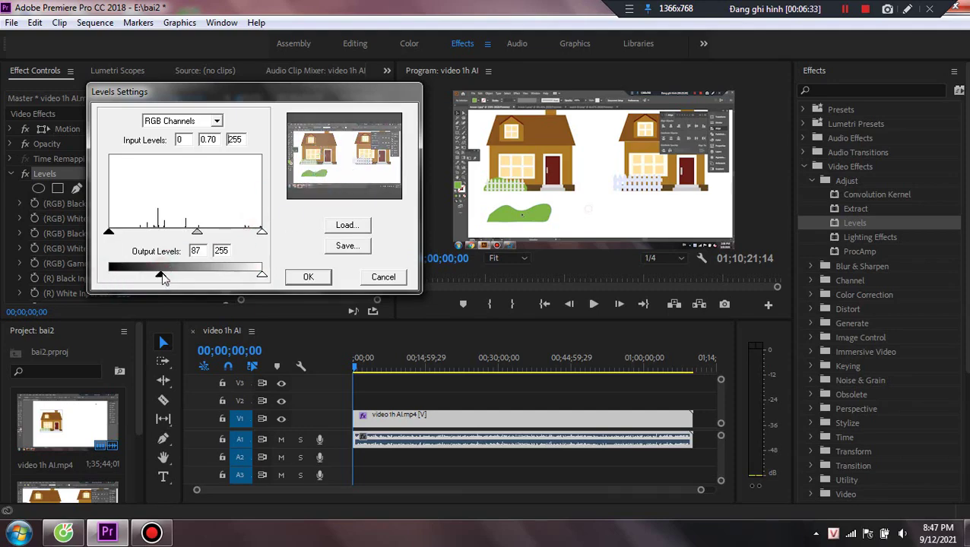
drag(161, 278, 111, 279)
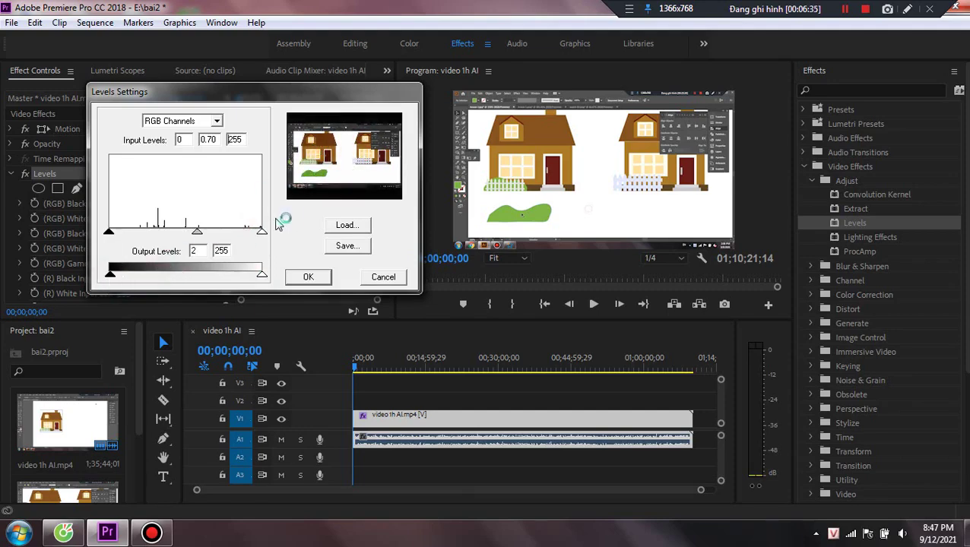
mouse_move(266, 233)
mouse_down()
mouse_move(195, 232)
mouse_move(266, 243)
mouse_up()
mouse_move(262, 279)
mouse_down()
mouse_move(194, 278)
mouse_move(263, 278)
mouse_up()
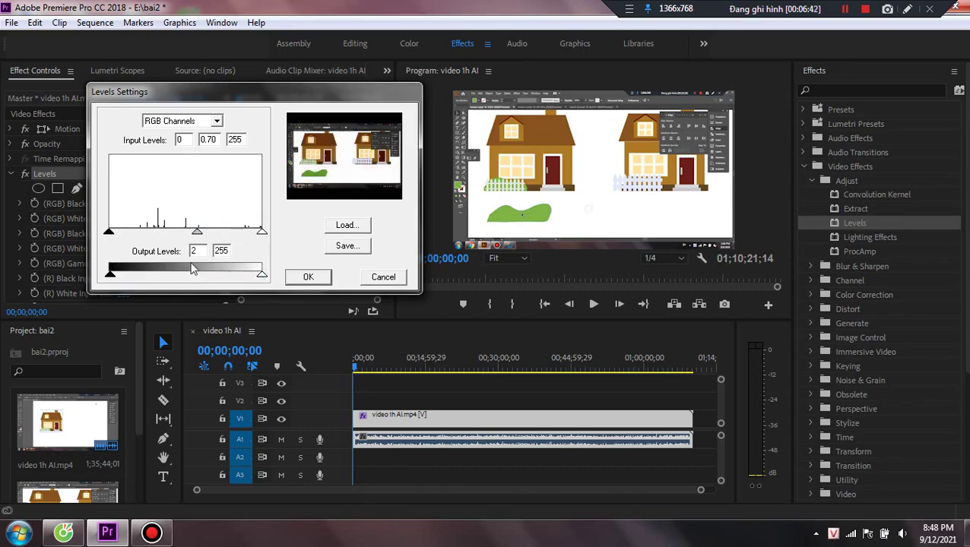
drag(110, 234, 168, 234)
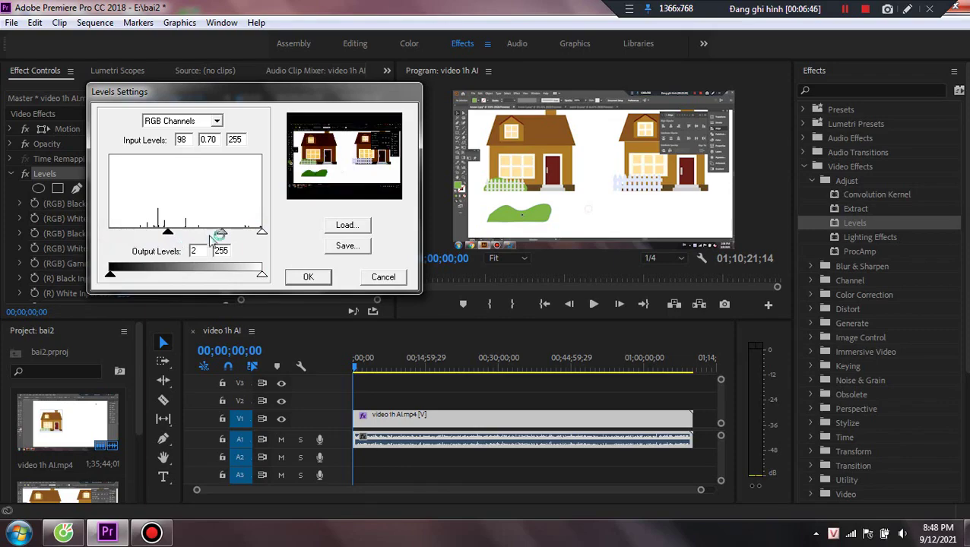
Step: Open the Levels parameter saving and loading dialogs in turn and cancel each without choosing a file
click(347, 244)
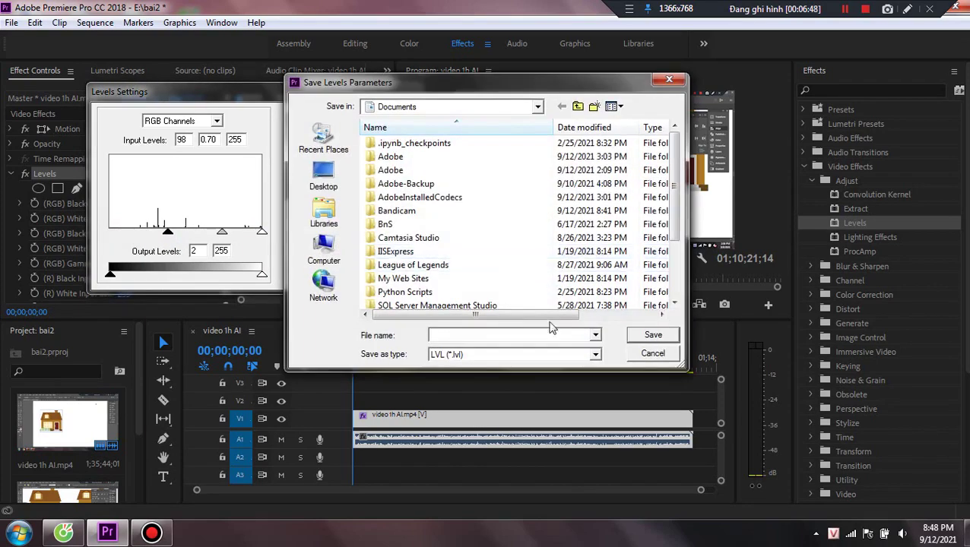
click(652, 353)
click(347, 225)
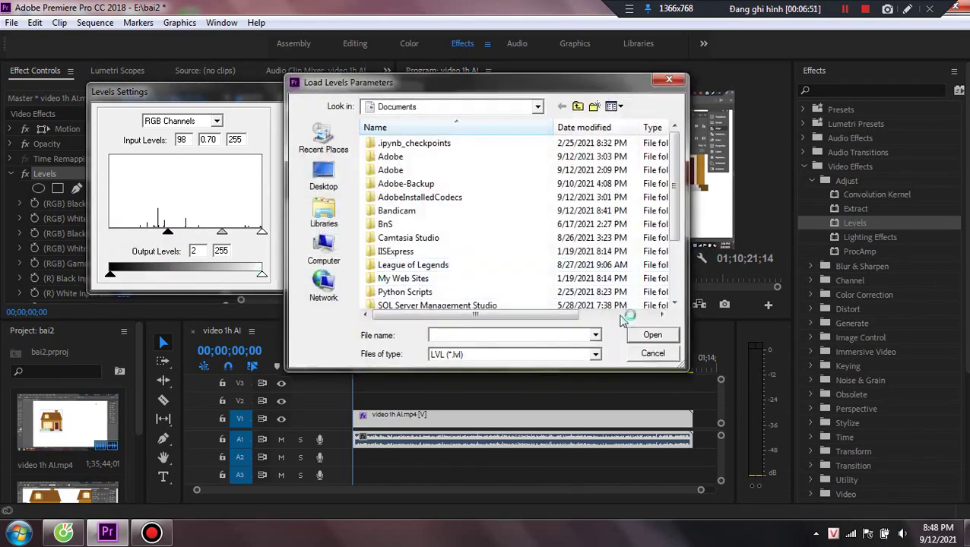
click(650, 352)
Step: Apply the Levels settings to the clip and preview playback, pausing at 00;00;01;17
click(321, 278)
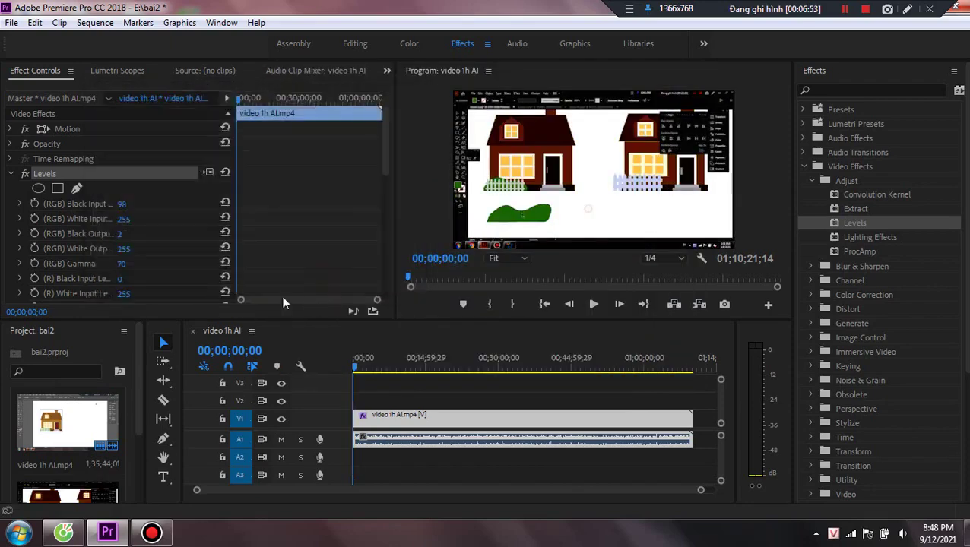
click(596, 304)
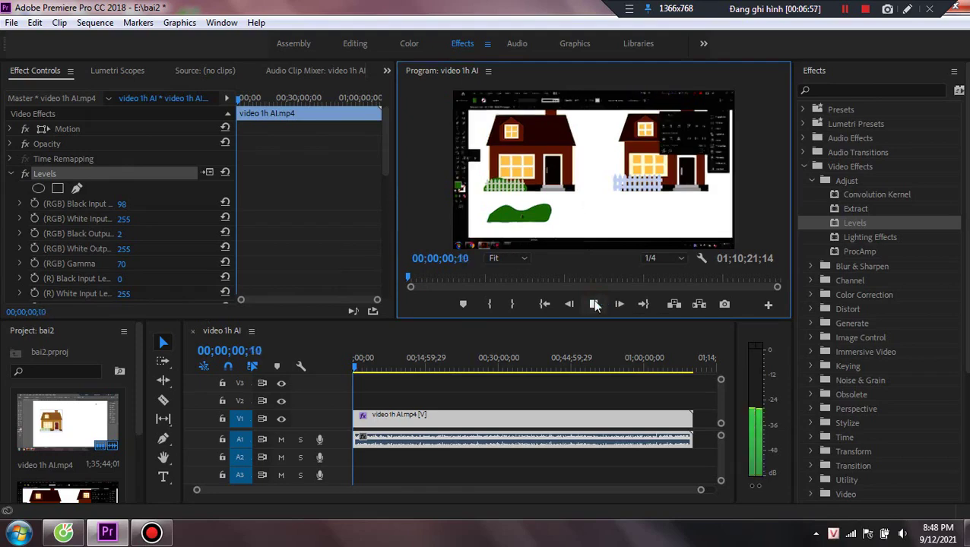
click(594, 304)
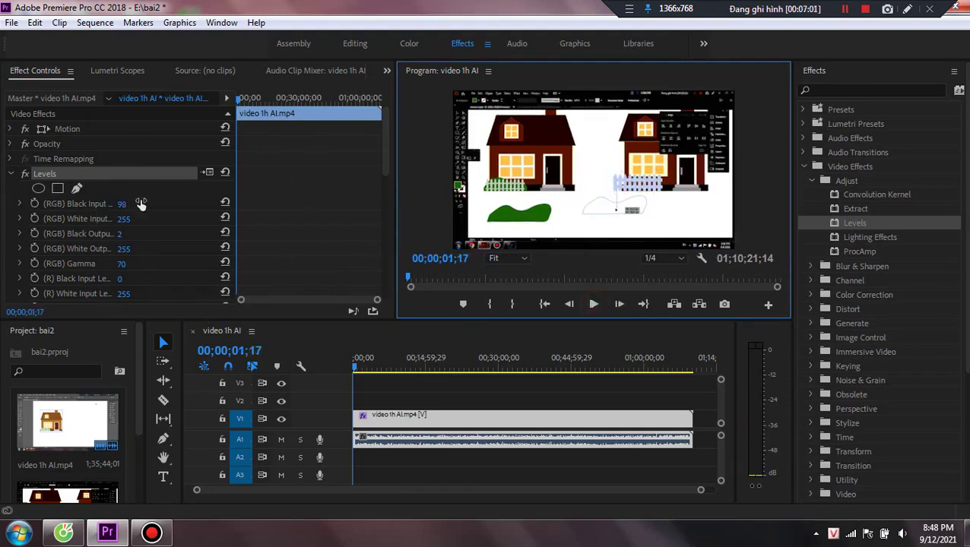
Step: Reset the Levels effect, try an RGB black input level of 49 and check it in the settings dialog, and return it to 0
click(225, 173)
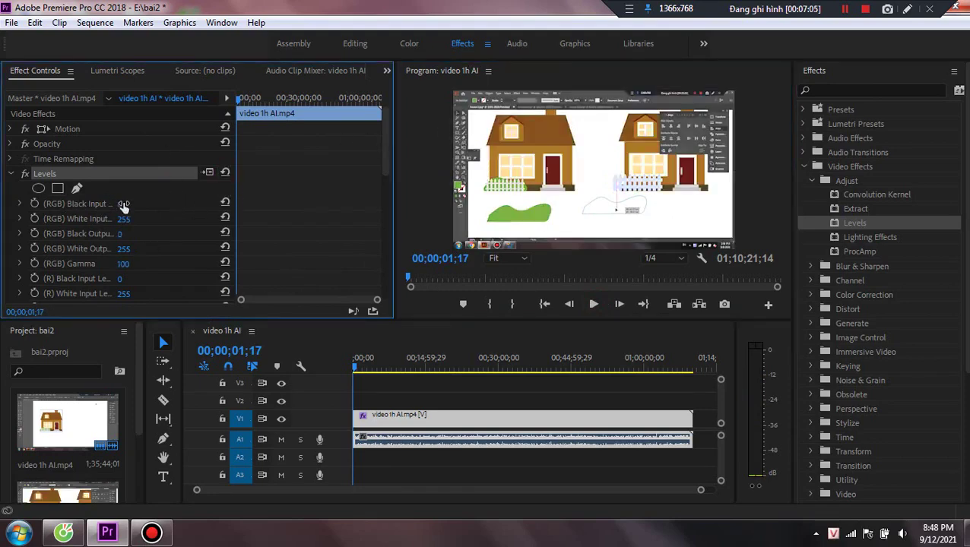
drag(120, 204, 166, 204)
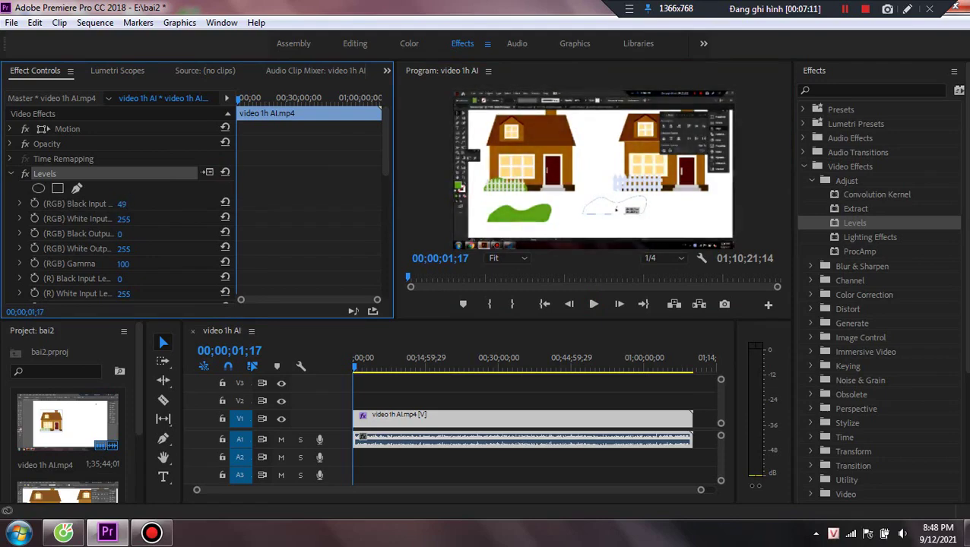
click(208, 173)
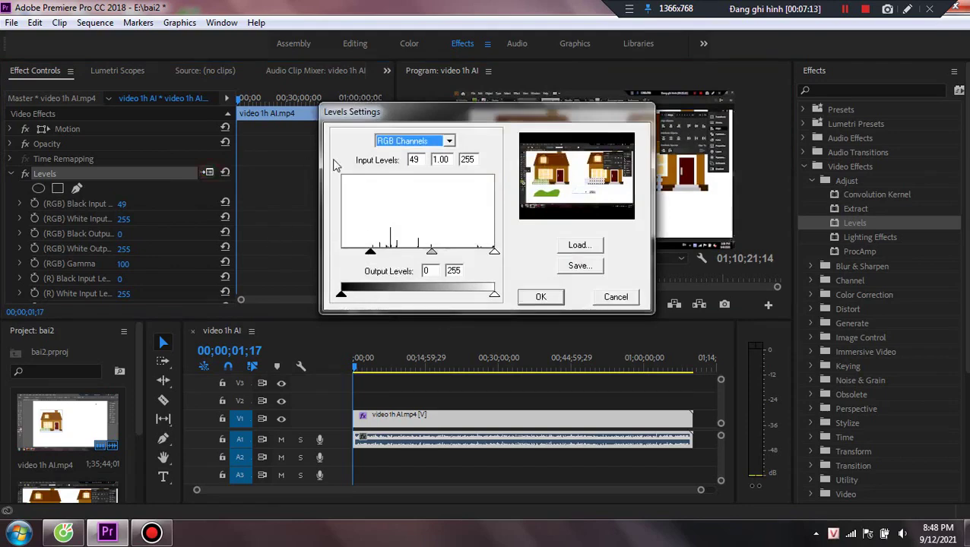
click(608, 299)
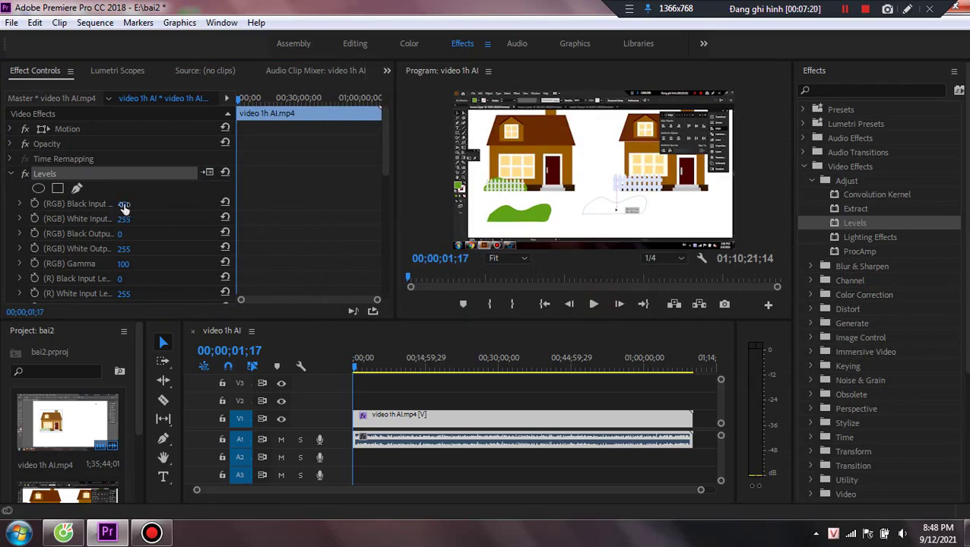
drag(124, 205, 127, 235)
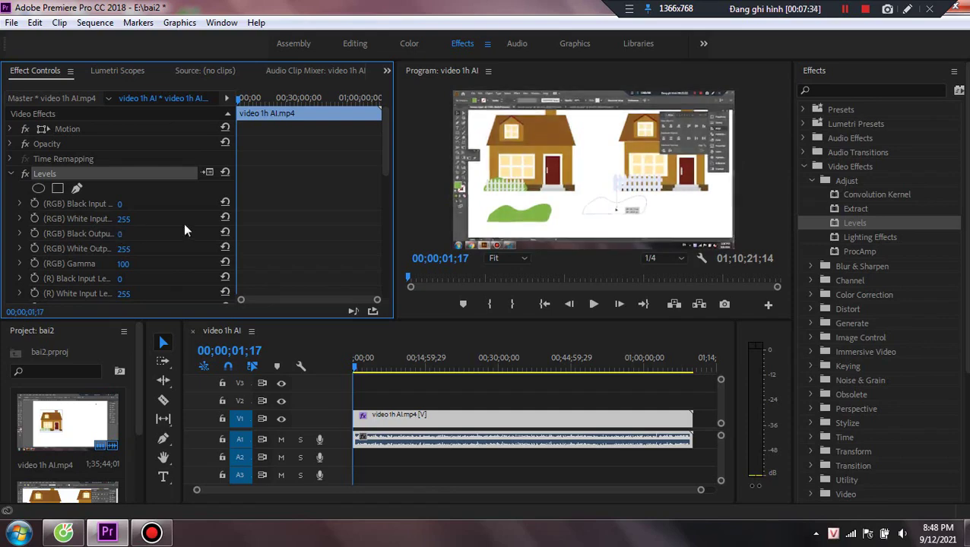
Step: Look through the Levels effect's separate R, G and B parameters and its settings dialog, cancelling the dialog without changes
scroll(165, 245, down, 3)
scroll(152, 197, down, 5)
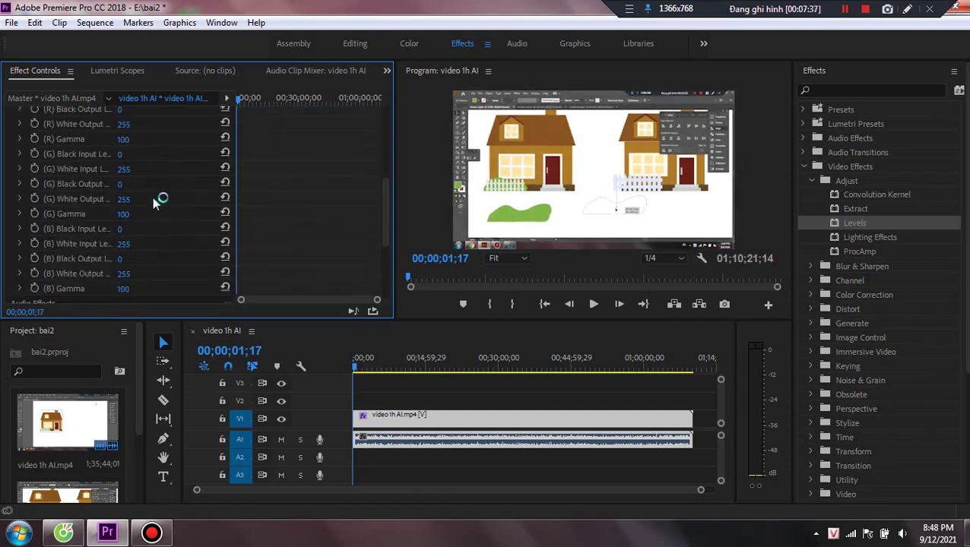
scroll(159, 201, up, 10)
scroll(158, 203, up, 2)
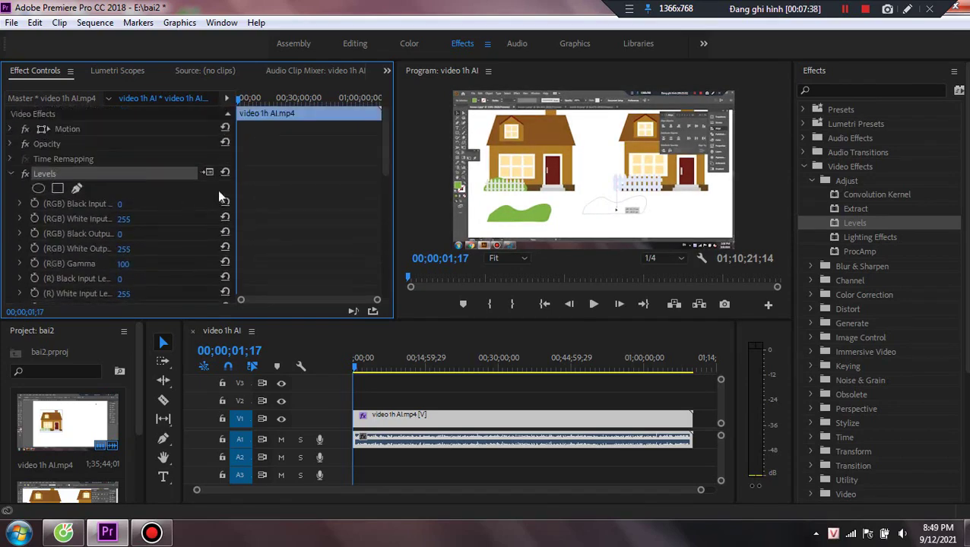
click(209, 173)
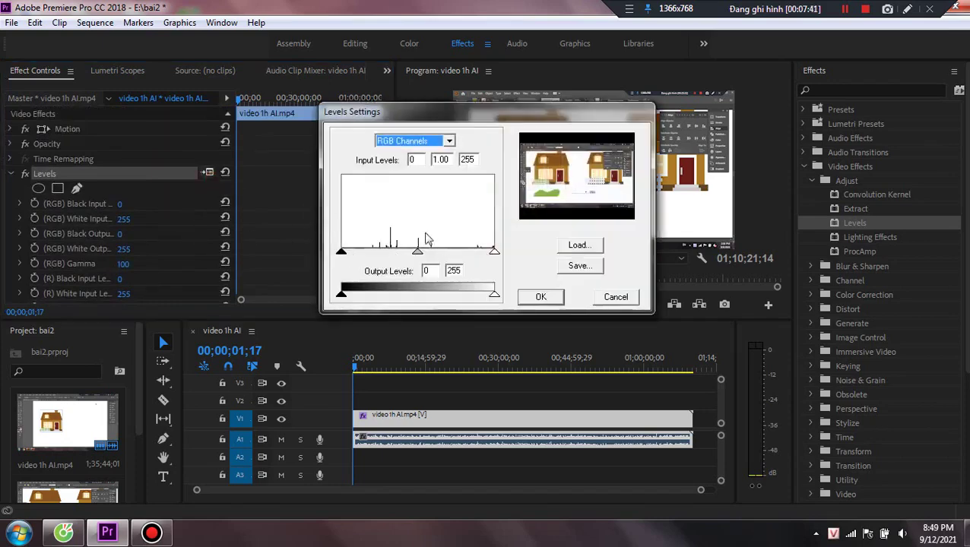
mouse_move(342, 252)
mouse_down()
mouse_move(365, 259)
mouse_move(343, 259)
mouse_up()
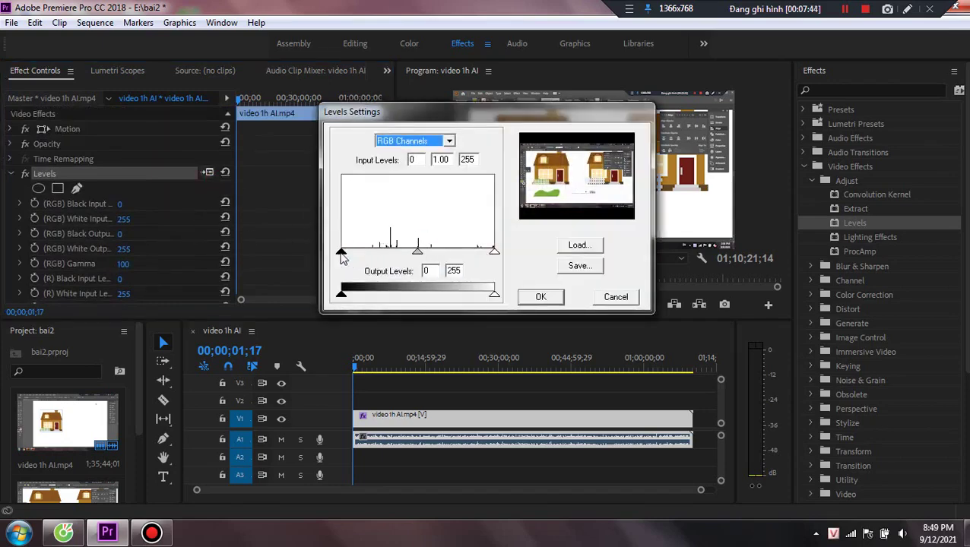
click(623, 300)
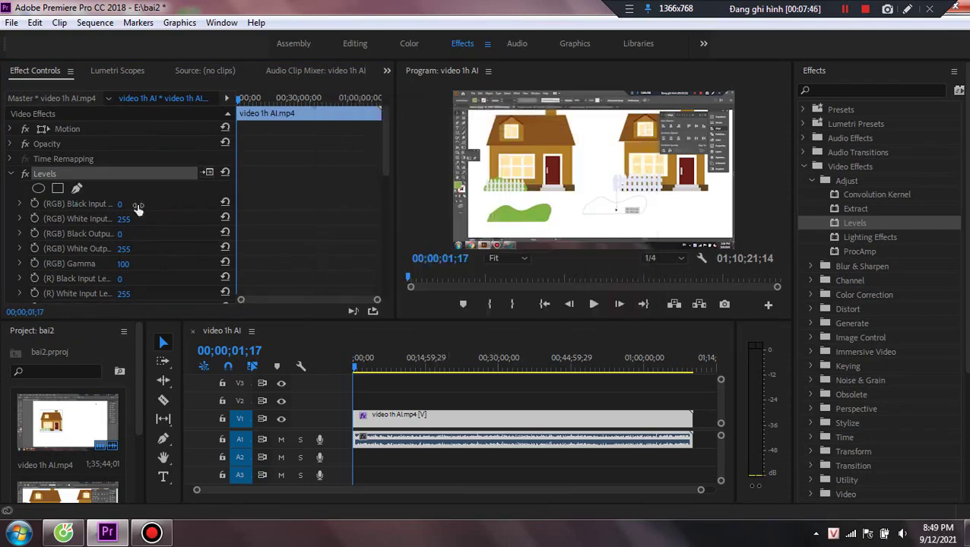
Step: Delete the Levels effect from the video 1h AI.mp4 clip
click(62, 174)
key(Delete)
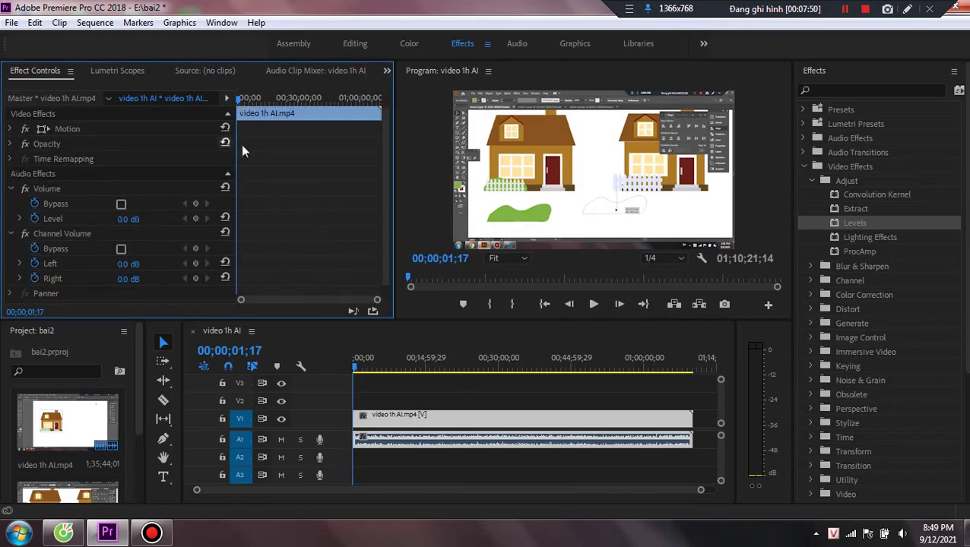
Step: Browse the video effects, apply Color Balance (RGB) from Image Control to the V1 clip video 1h AI.mp4, and select the effect in its controls
click(811, 296)
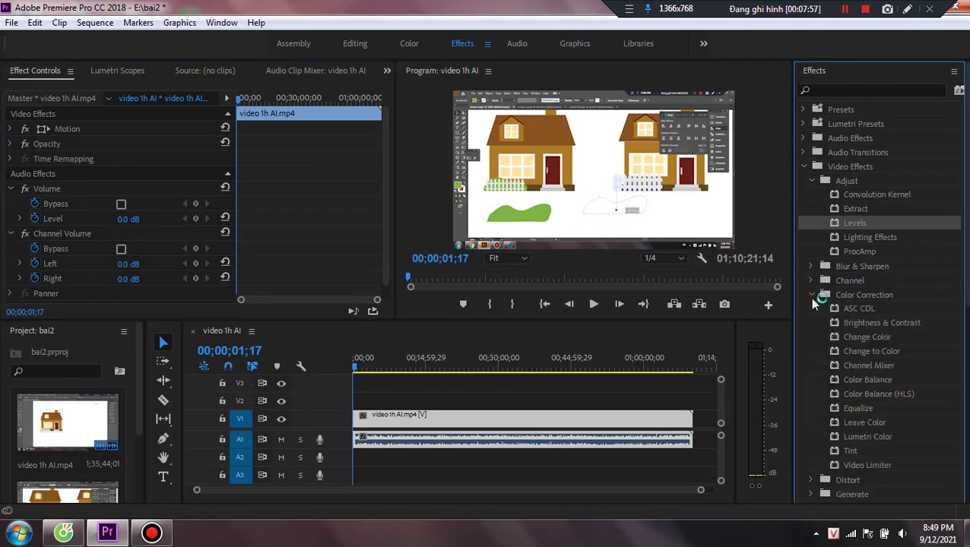
click(812, 296)
click(807, 320)
click(807, 320)
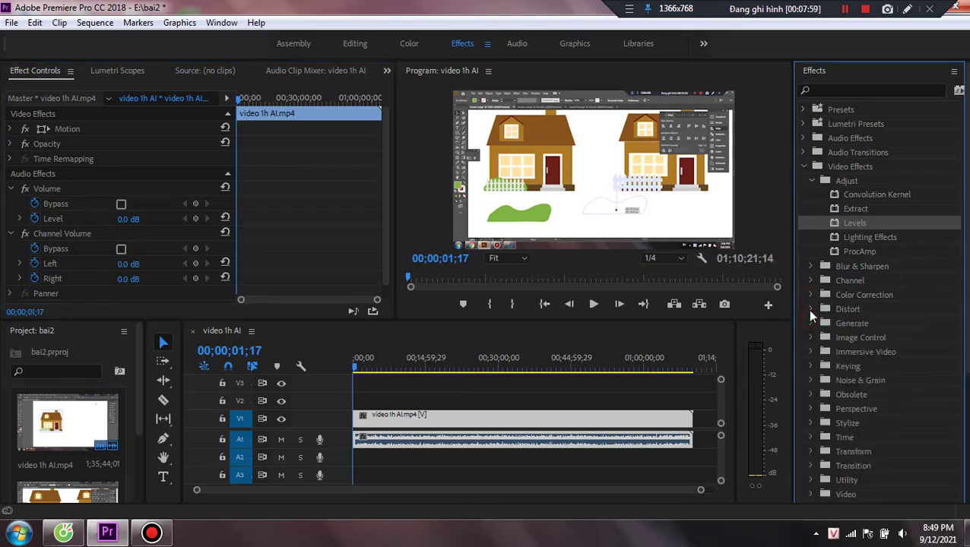
click(807, 309)
click(807, 310)
click(804, 167)
click(805, 166)
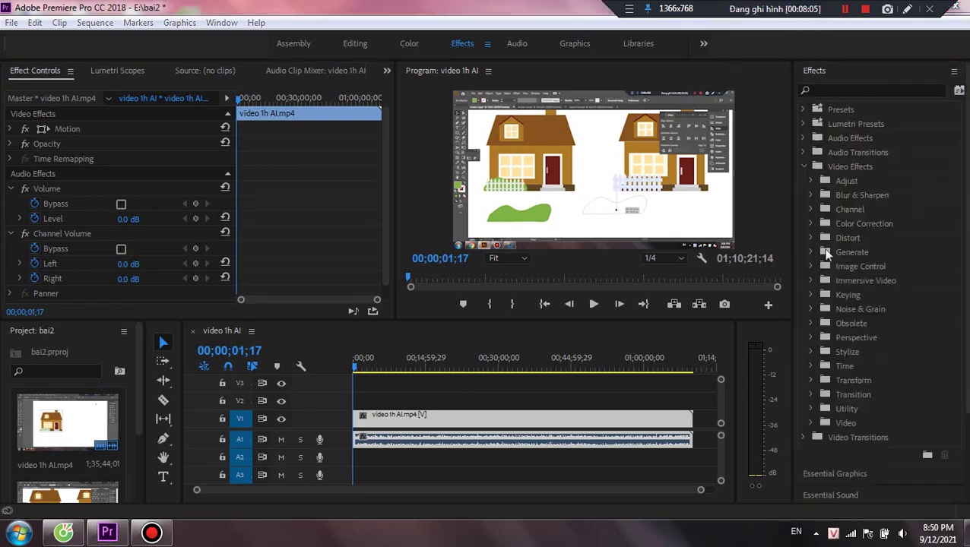
click(811, 267)
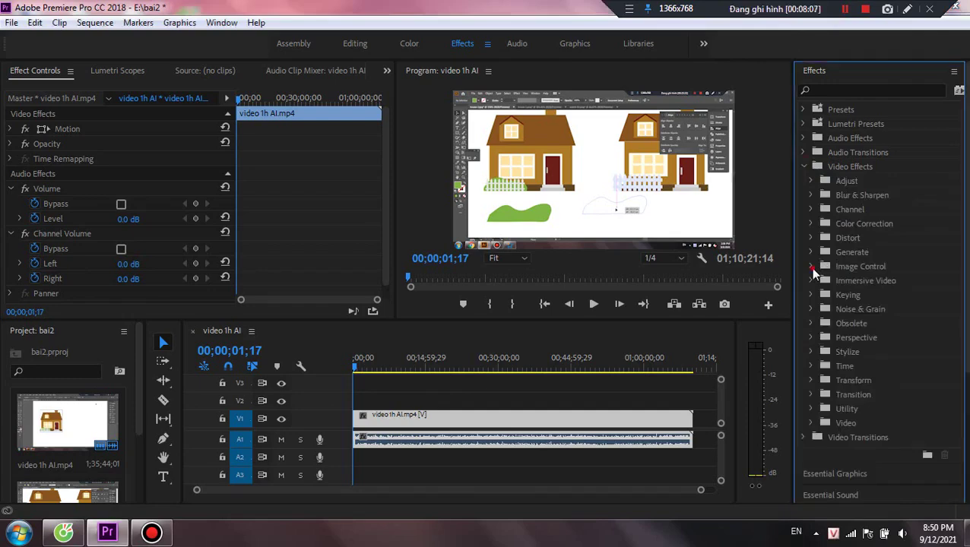
click(874, 296)
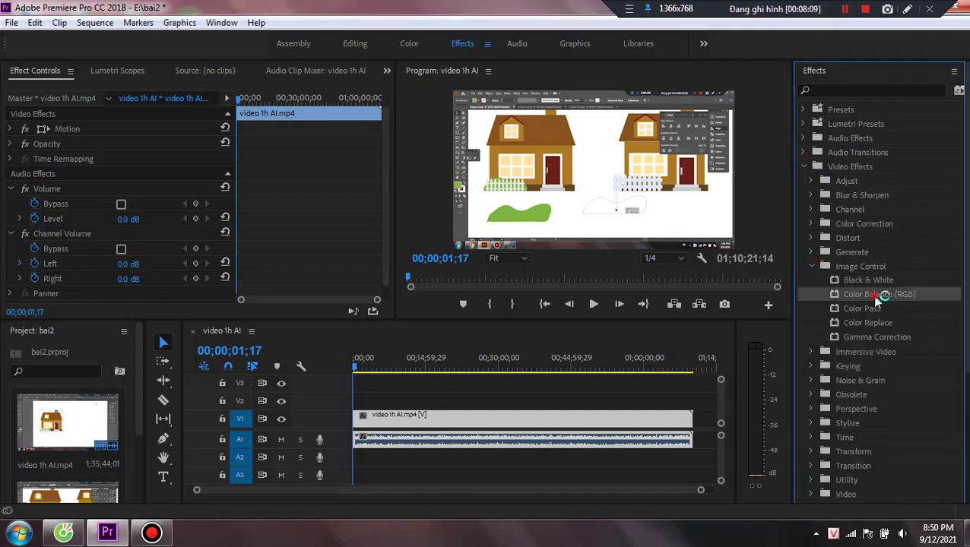
drag(888, 292, 526, 425)
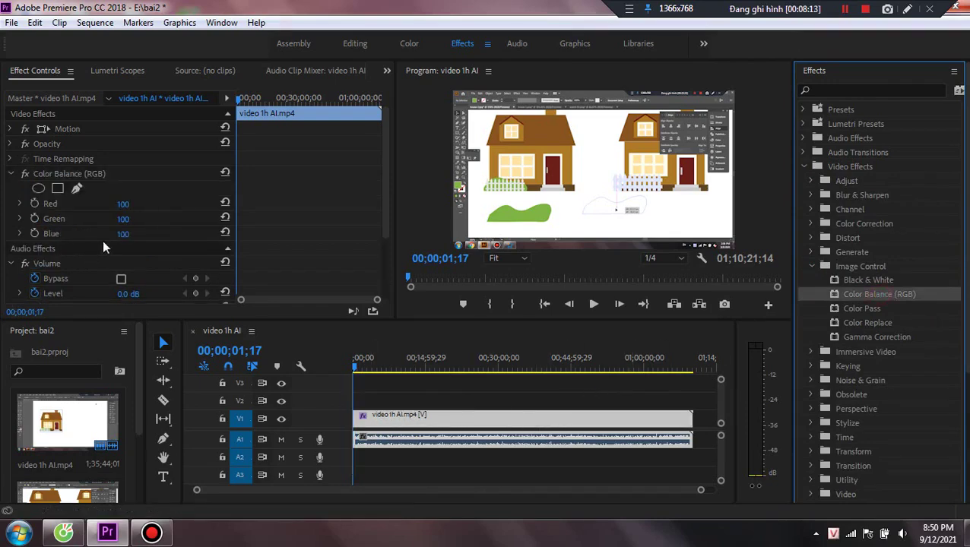
click(115, 173)
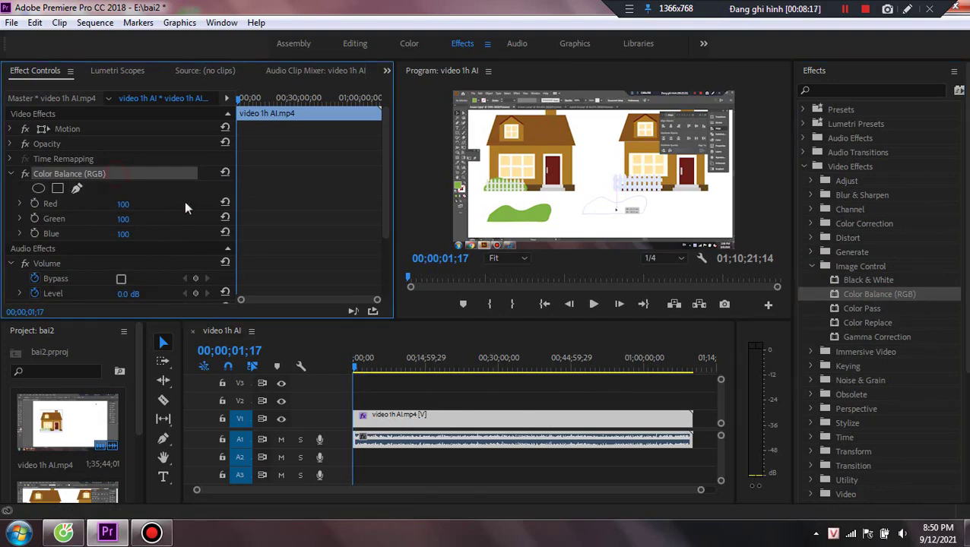
Step: Try Red values of 190 and 0 in the Color Balance (RGB) effect, and reset Red to its default
scroll(113, 206, down, 4)
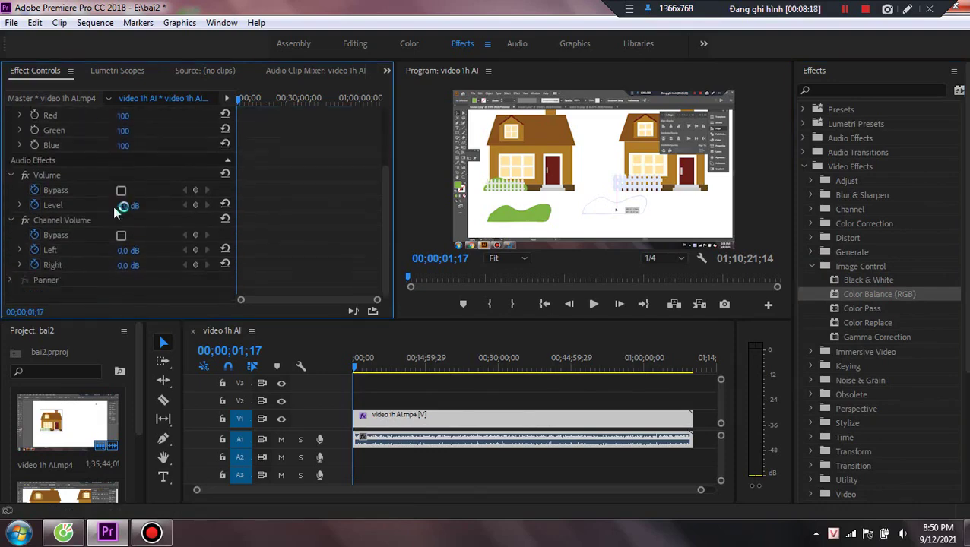
scroll(122, 215, up, 2)
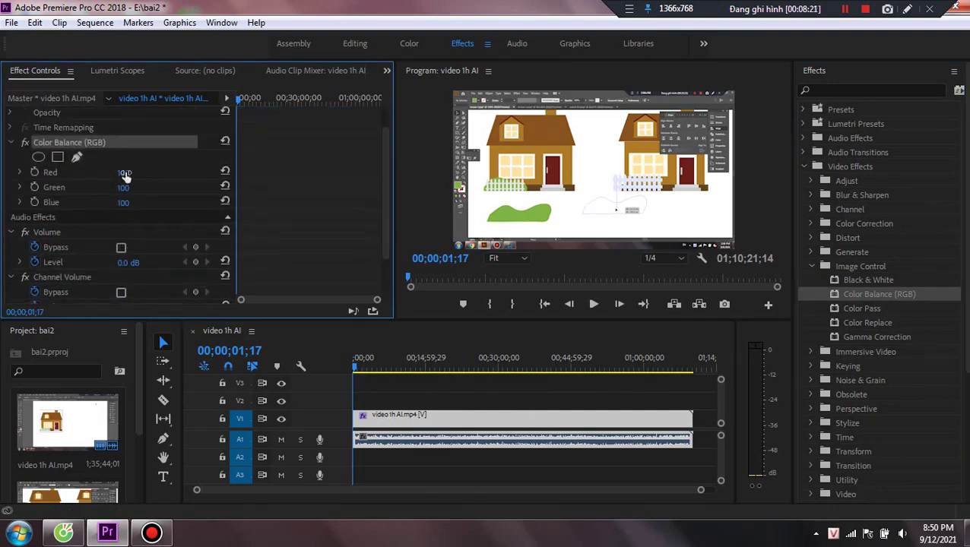
mouse_move(126, 174)
mouse_down()
mouse_move(201, 174)
mouse_move(123, 174)
mouse_up()
text(200)
key(Return)
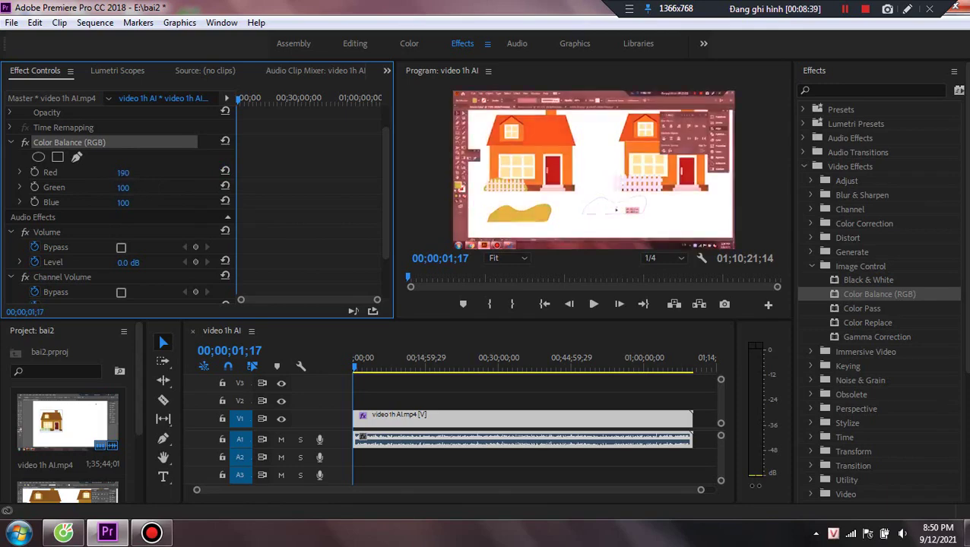
drag(123, 172, 84, 173)
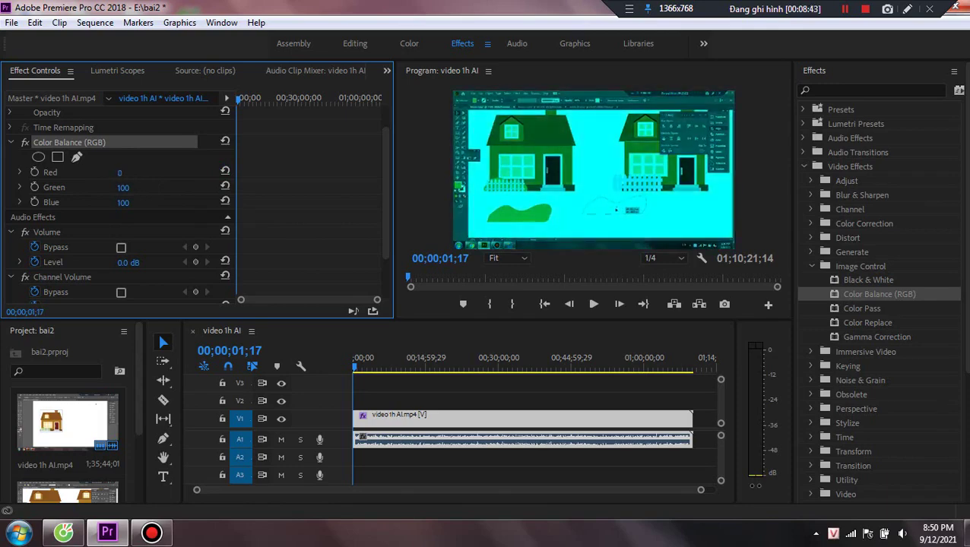
click(225, 171)
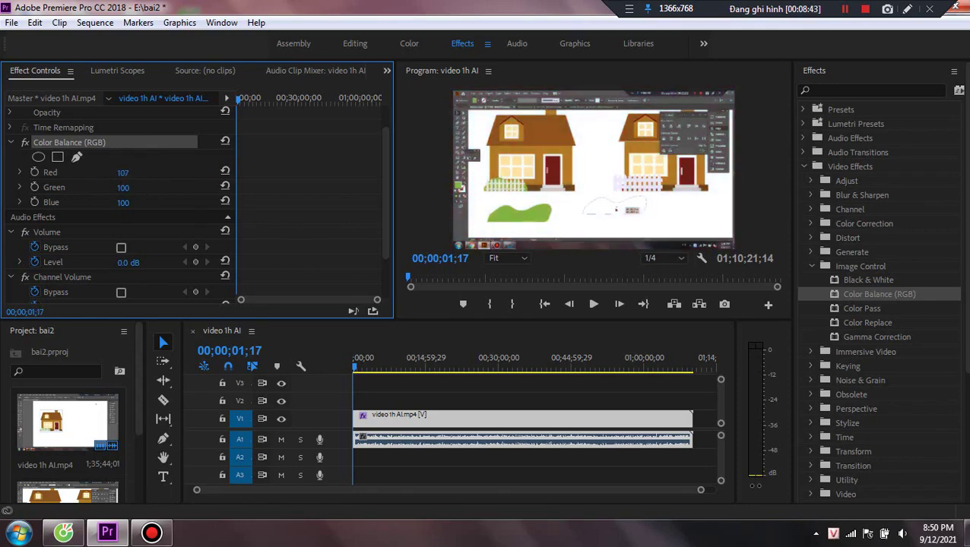
Step: Try Green values of 200 and 6 in the Color Balance (RGB) effect, and reset Green to its default
click(124, 187)
text(200)
key(Return)
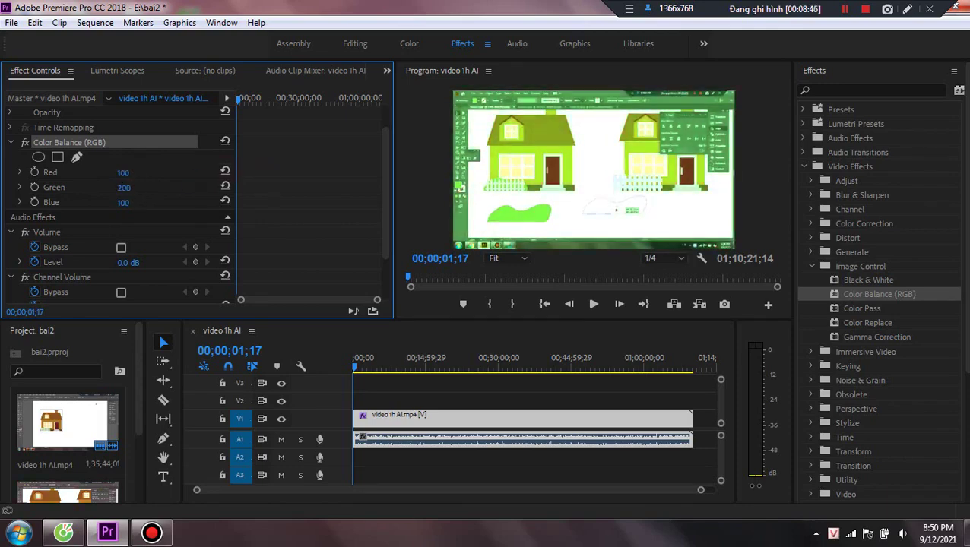
drag(123, 187, 84, 187)
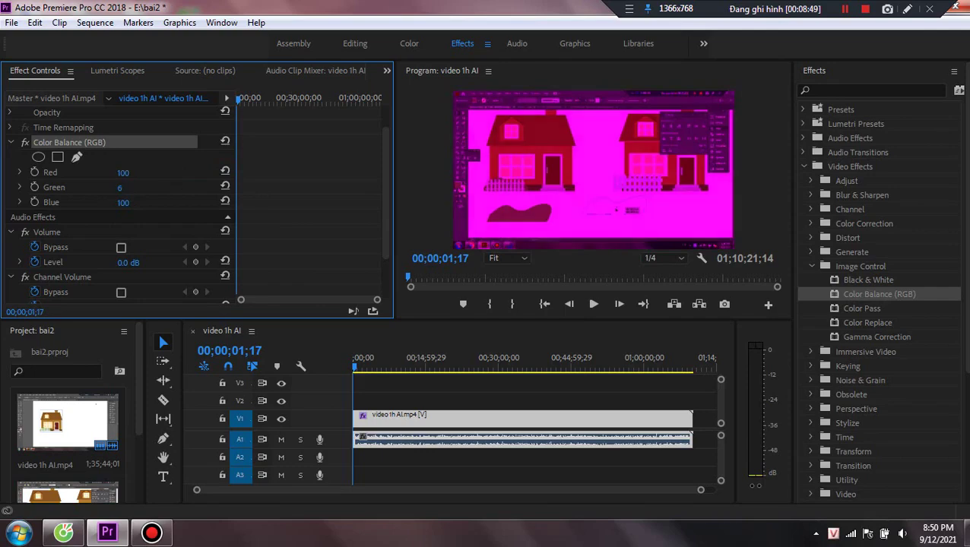
click(225, 186)
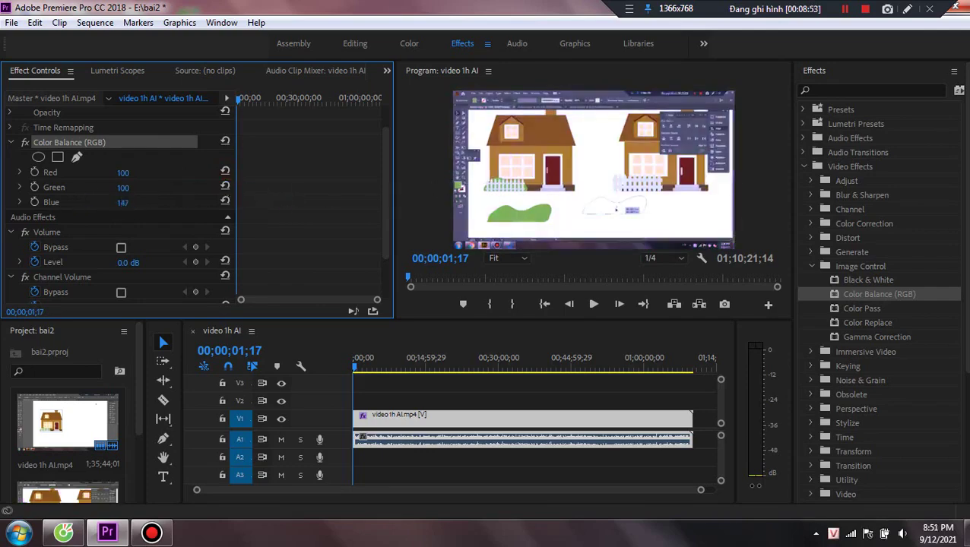
Step: Try lower and higher Blue values in the Color Balance (RGB) effect, and reset Blue to its default
click(120, 202)
text(0)
key(Return)
drag(121, 203, 250, 214)
click(225, 201)
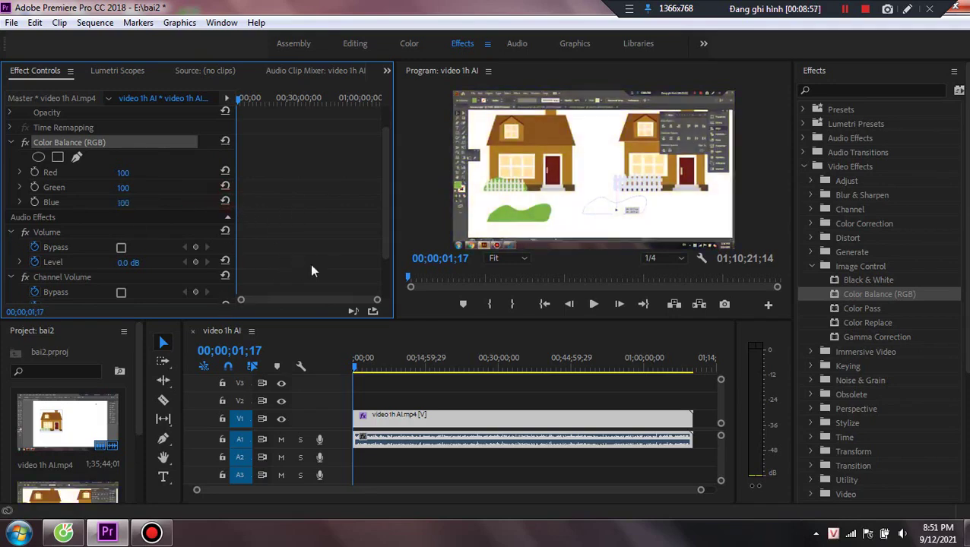
Step: Reset the Red value after a brief adjustment and delete the Color Balance (RGB) effect from the video 1h AI.mp4 clip
scroll(122, 218, down, 2)
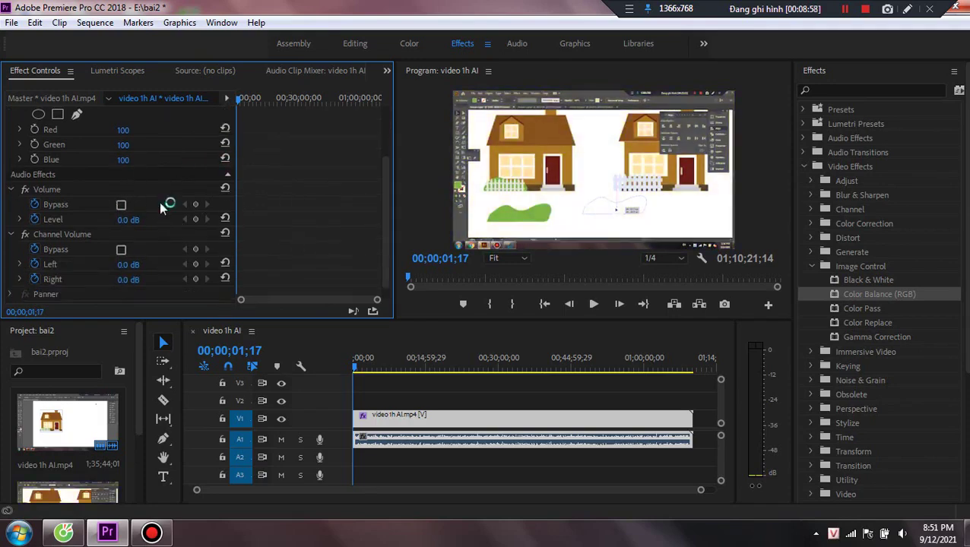
scroll(161, 204, up, 1)
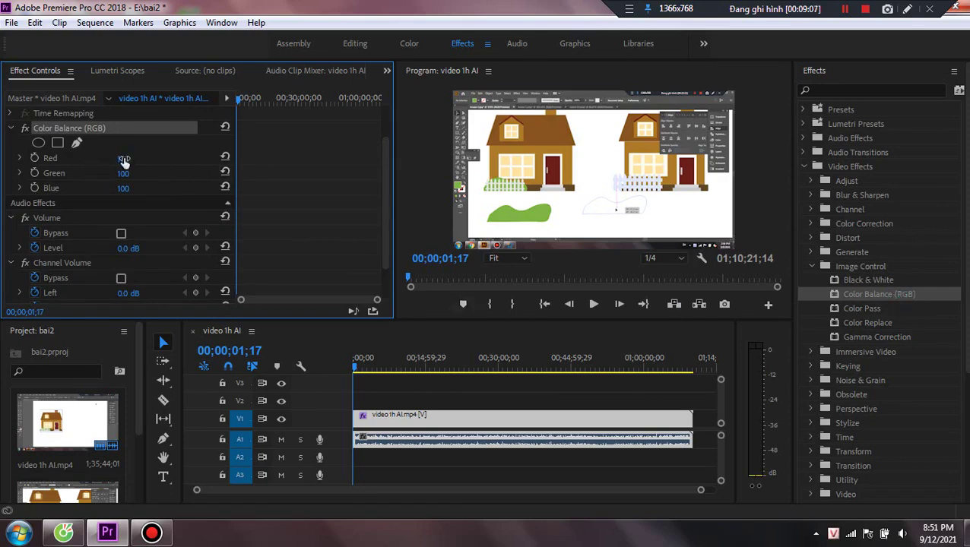
mouse_move(122, 159)
mouse_down()
mouse_move(103, 158)
mouse_move(121, 159)
mouse_up()
click(224, 157)
scroll(135, 223, down, 1)
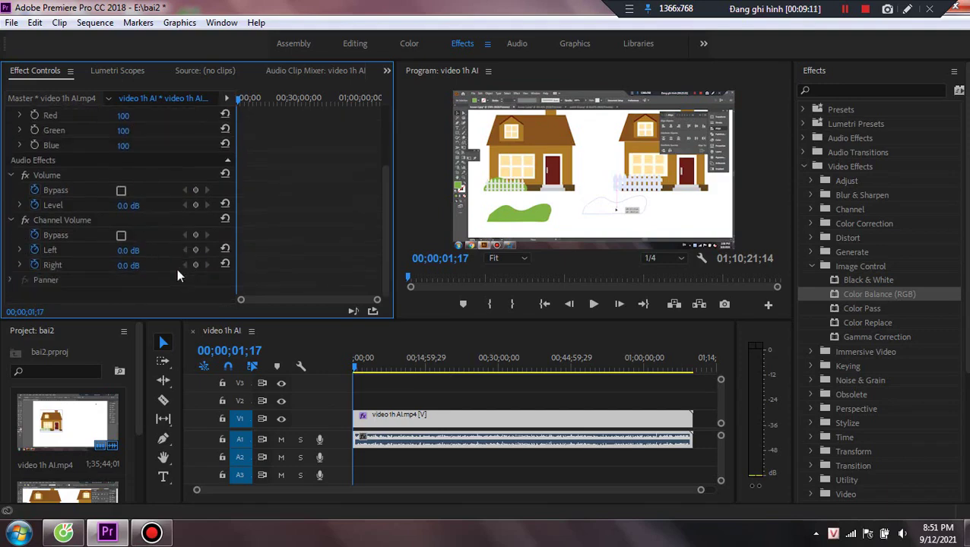
scroll(176, 269, up, 3)
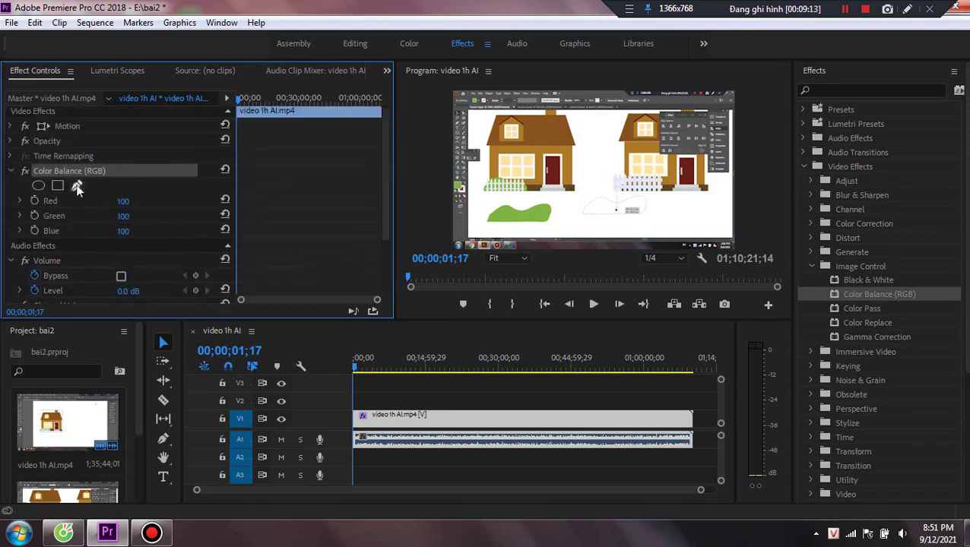
key(Delete)
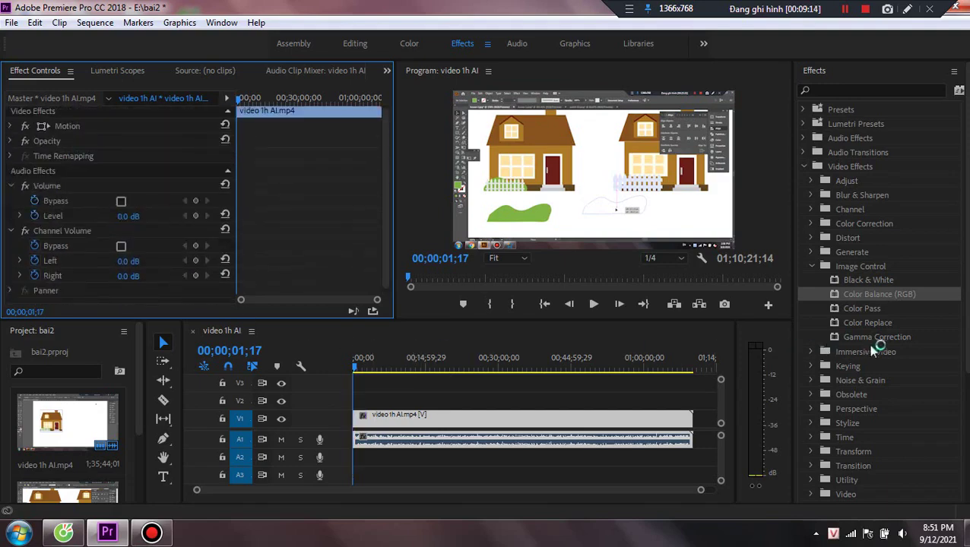
Step: Apply Channel Mixer from Color Correction to the V1 clip video 1h AI.mp4 and set its Red-Red value to -169
click(845, 9)
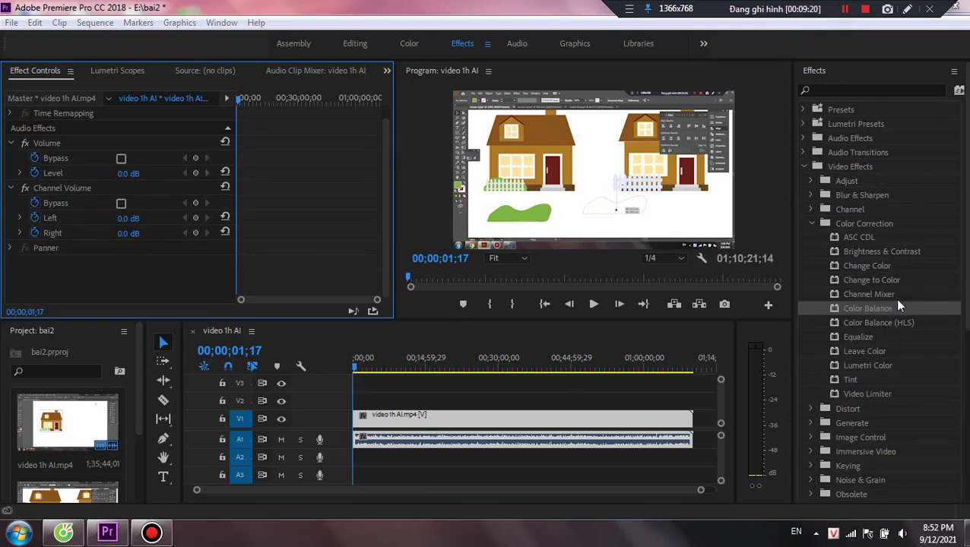
drag(877, 295, 583, 418)
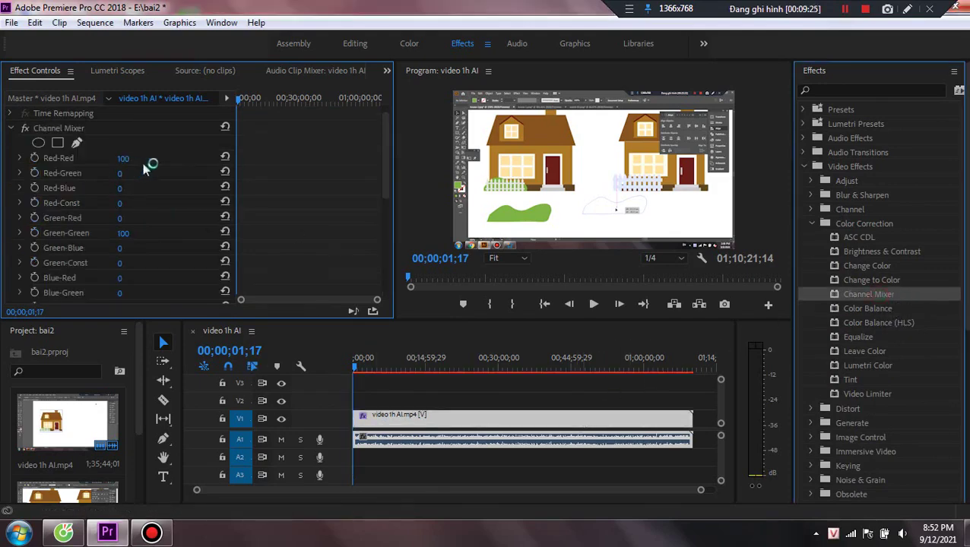
drag(123, 158, 216, 162)
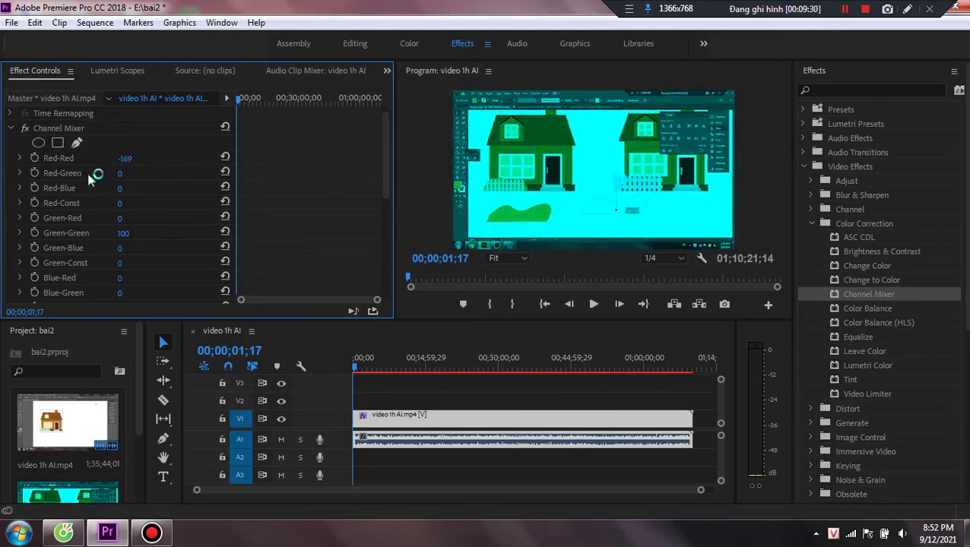
Step: Set the Channel Mixer's Blue-Blue value to -200 and reset its Red-Red value
scroll(168, 235, down, 1)
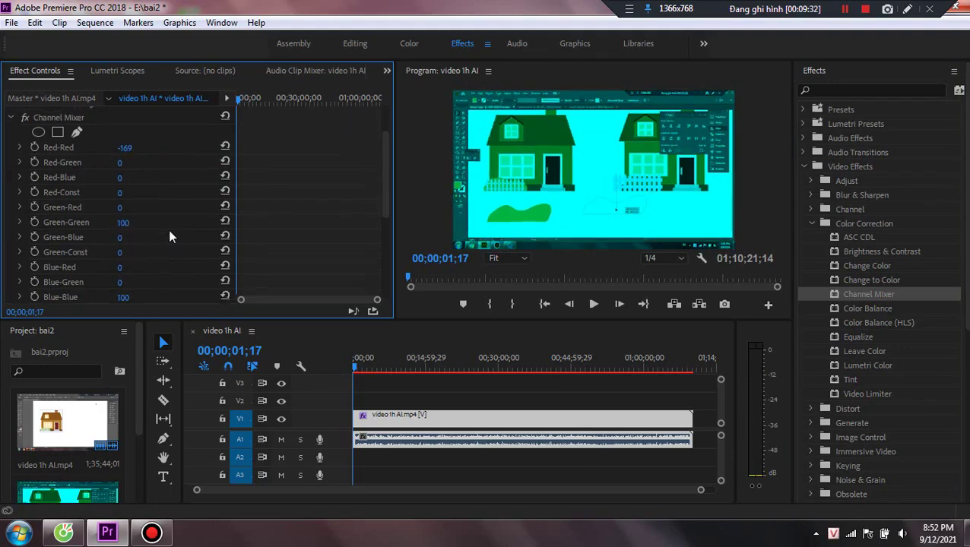
scroll(158, 260, down, 3)
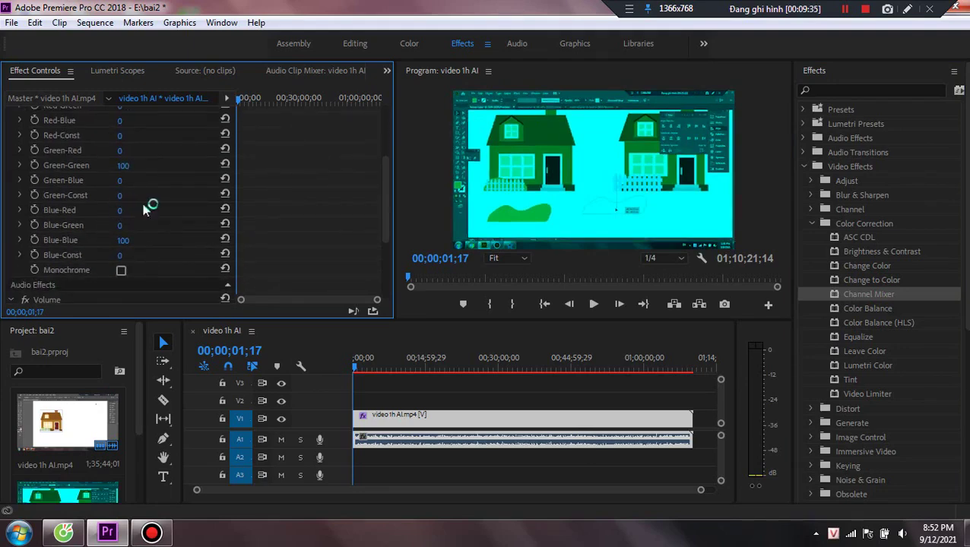
mouse_move(124, 241)
mouse_down()
mouse_move(220, 240)
mouse_move(122, 240)
mouse_up()
scroll(160, 170, up, 2)
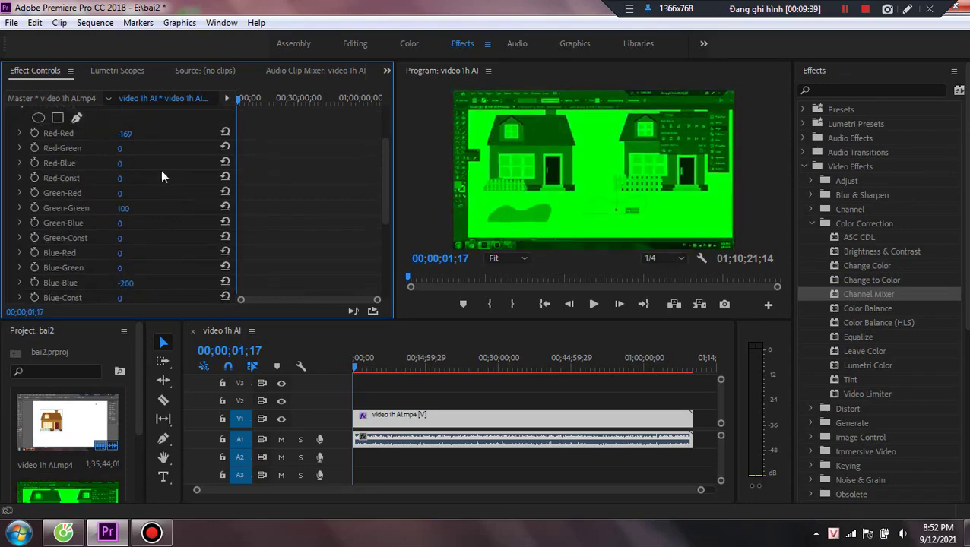
click(225, 132)
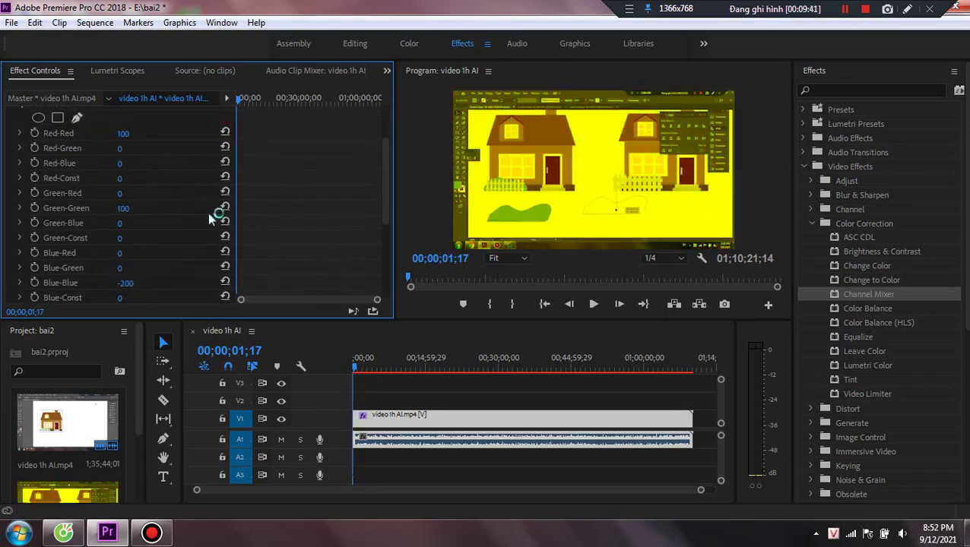
Step: Try a Red-Green value of 48 in the Channel Mixer and undo the change
scroll(177, 221, up, 1)
scroll(176, 225, up, 2)
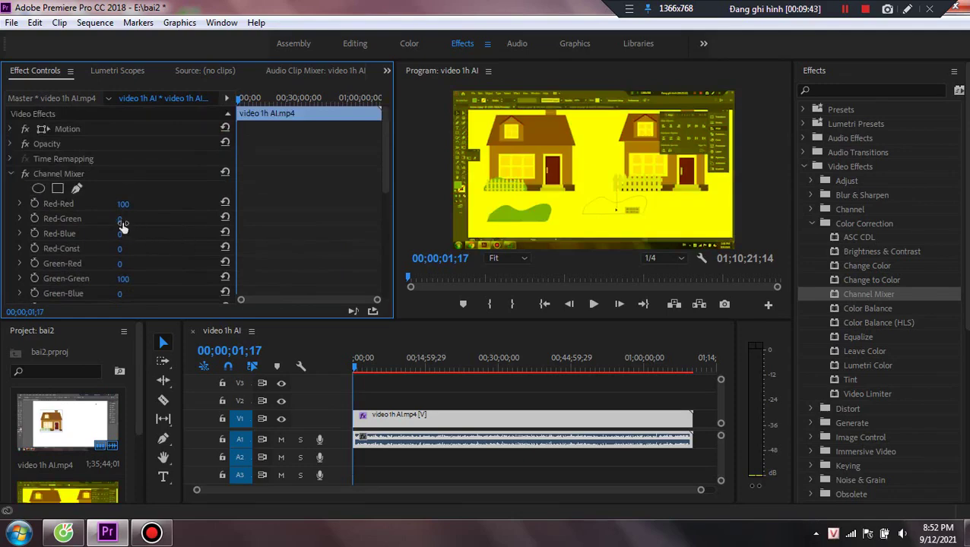
drag(120, 220, 175, 238)
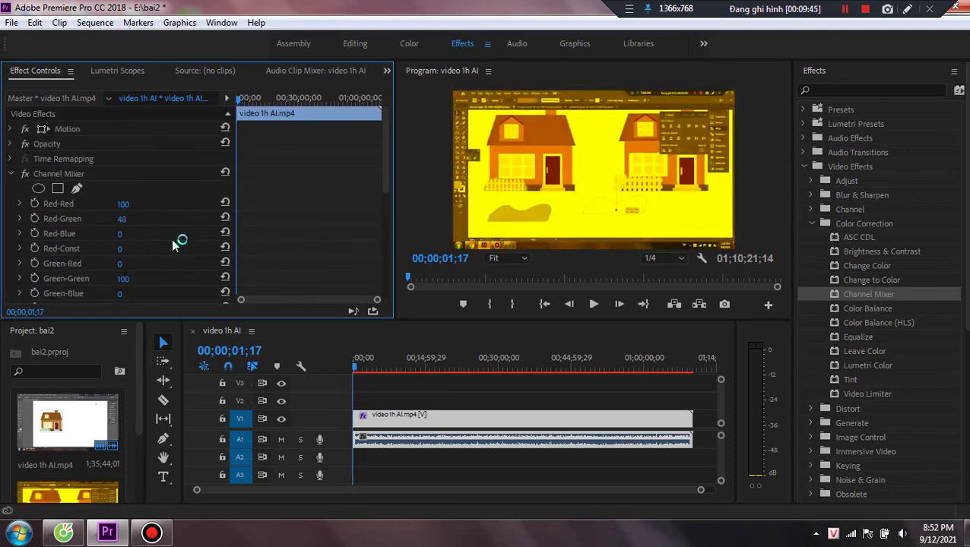
key(ctrl+z)
Step: Reset the Channel Mixer's Blue-Blue value and switch its Monochrome option on and off again
scroll(161, 228, down, 1)
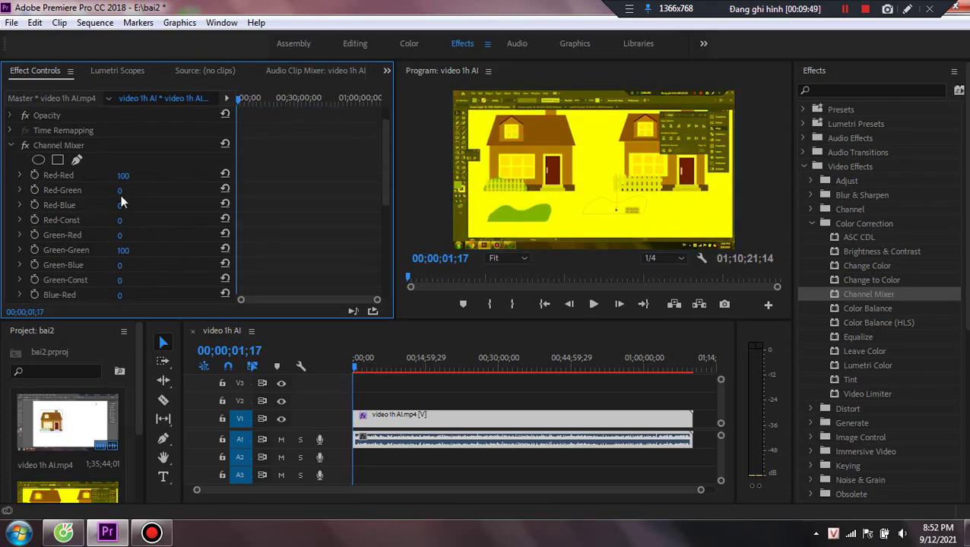
scroll(174, 228, down, 5)
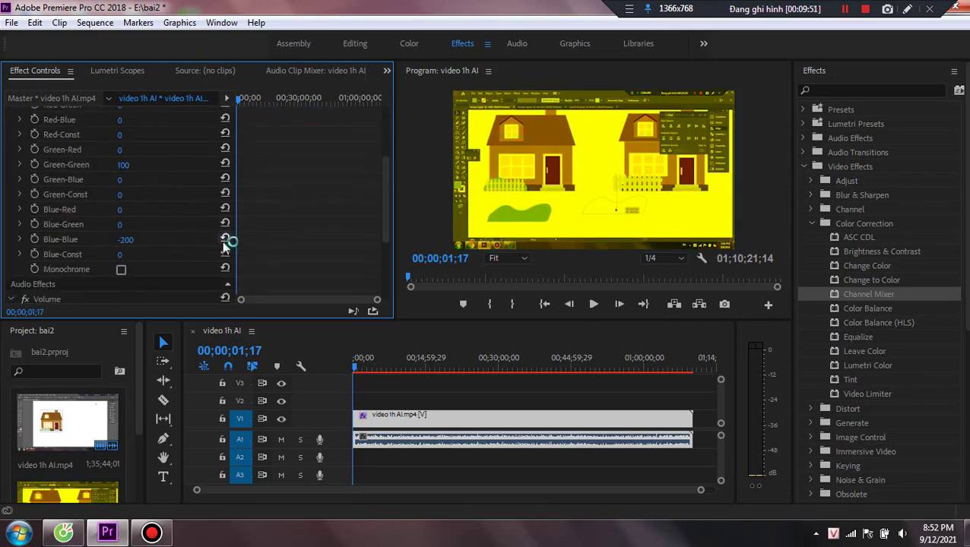
click(225, 239)
click(120, 270)
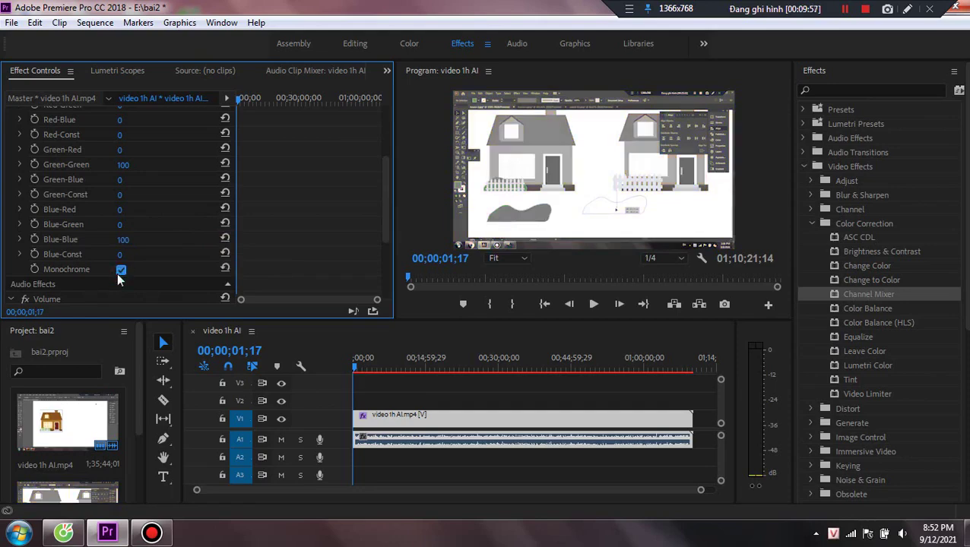
click(120, 269)
Step: Look over the Channel Mixer's parameters, collapse and expand them, and delete the effect from the video 1h AI.mp4 clip
scroll(152, 257, down, 5)
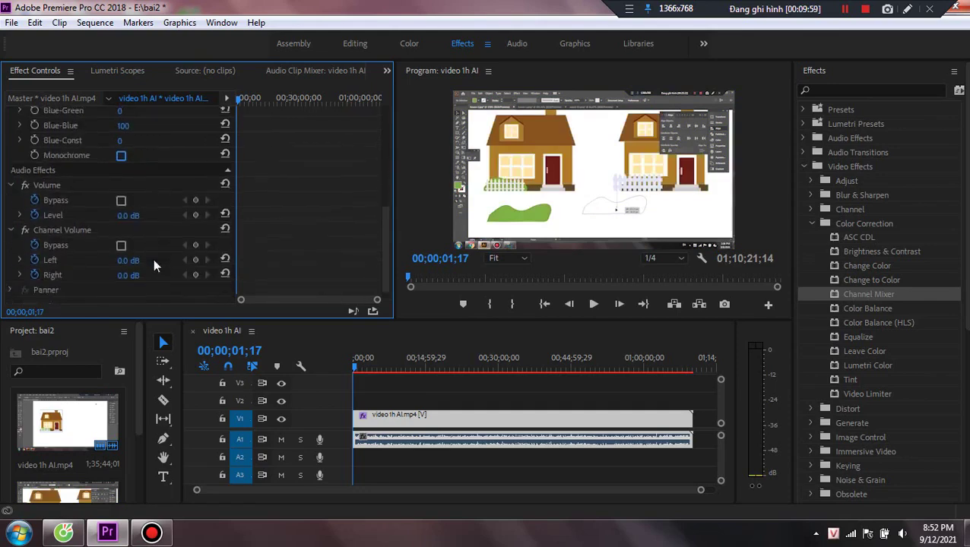
scroll(163, 259, up, 4)
scroll(183, 245, up, 3)
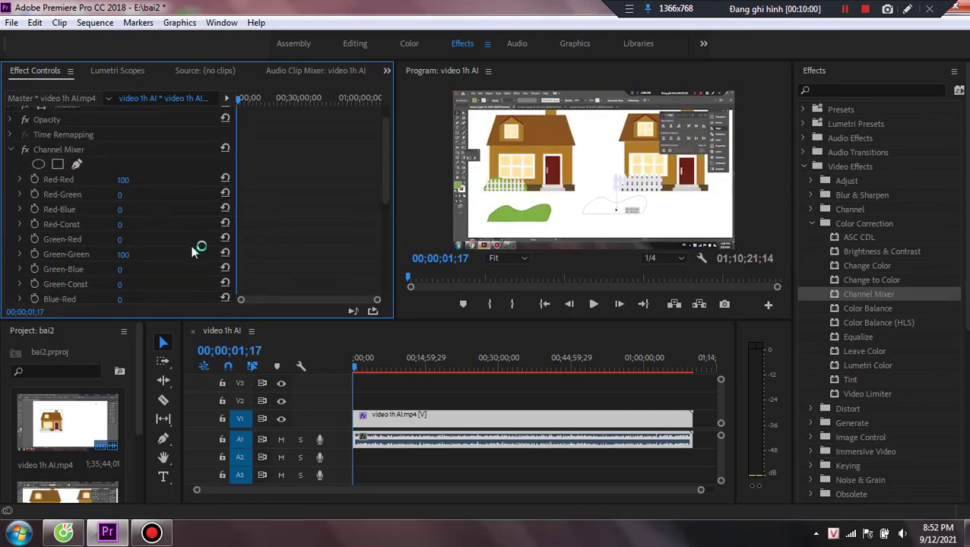
click(11, 152)
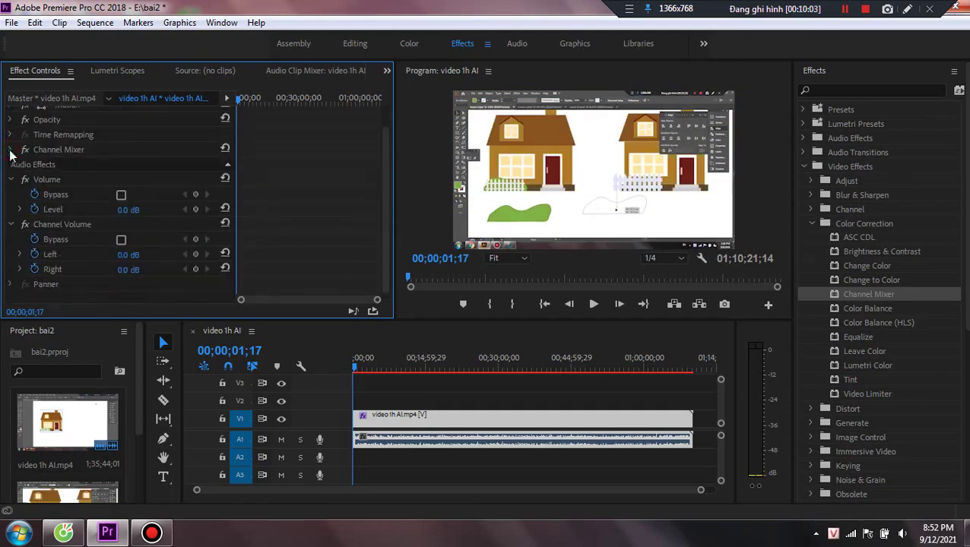
click(11, 151)
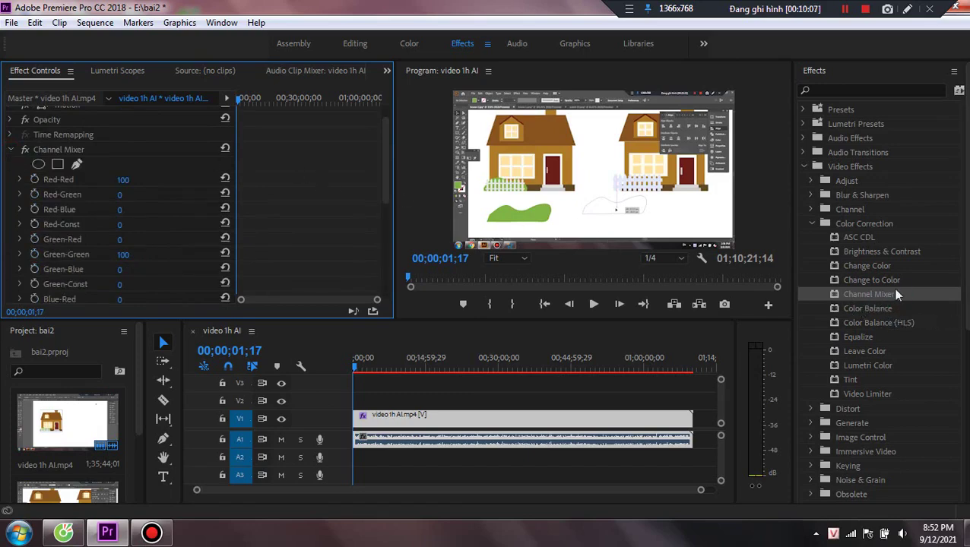
click(64, 149)
key(Delete)
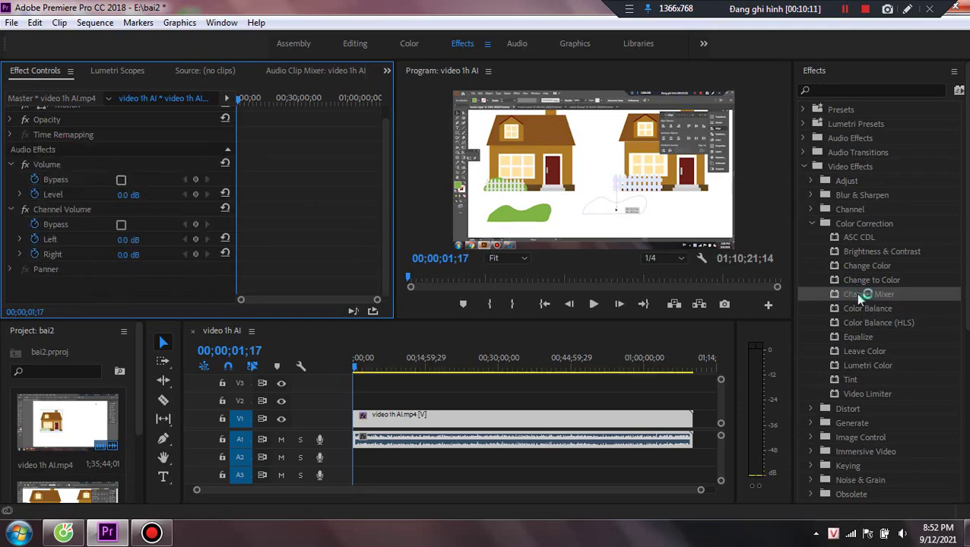
Step: Apply Color Balance from Color Correction to the V1 clip, and try a Shadow Red Balance of 65 before returning it to 0
drag(866, 307, 631, 391)
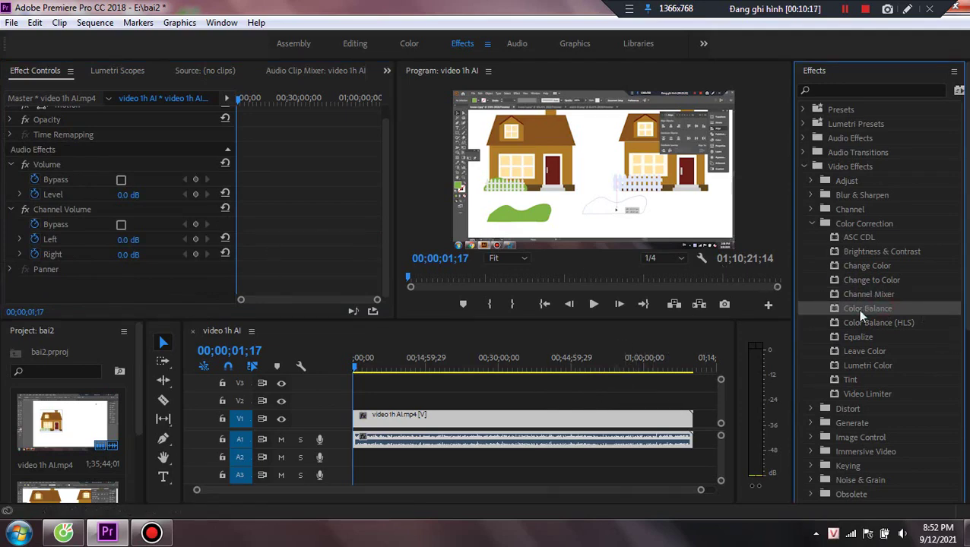
drag(861, 313, 494, 420)
scroll(133, 212, down, 1)
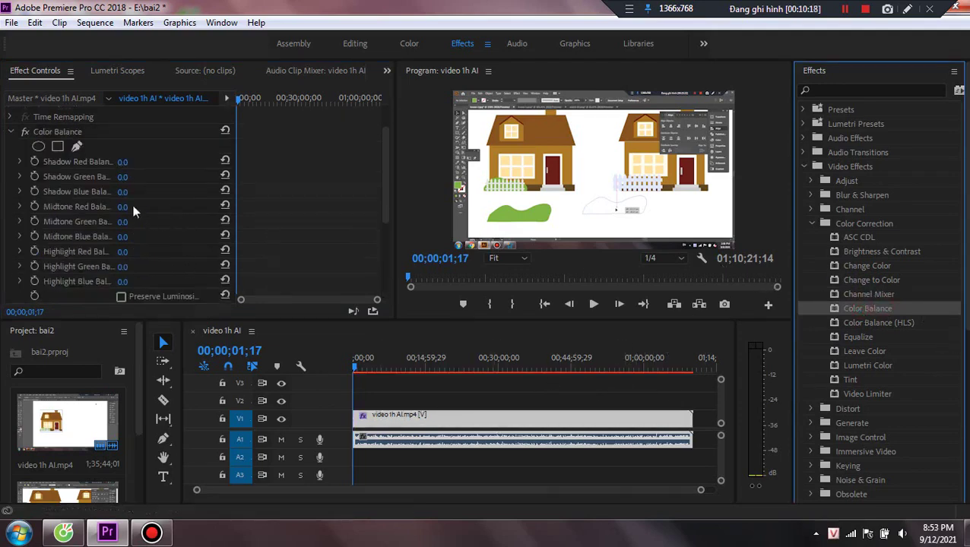
drag(122, 162, 151, 162)
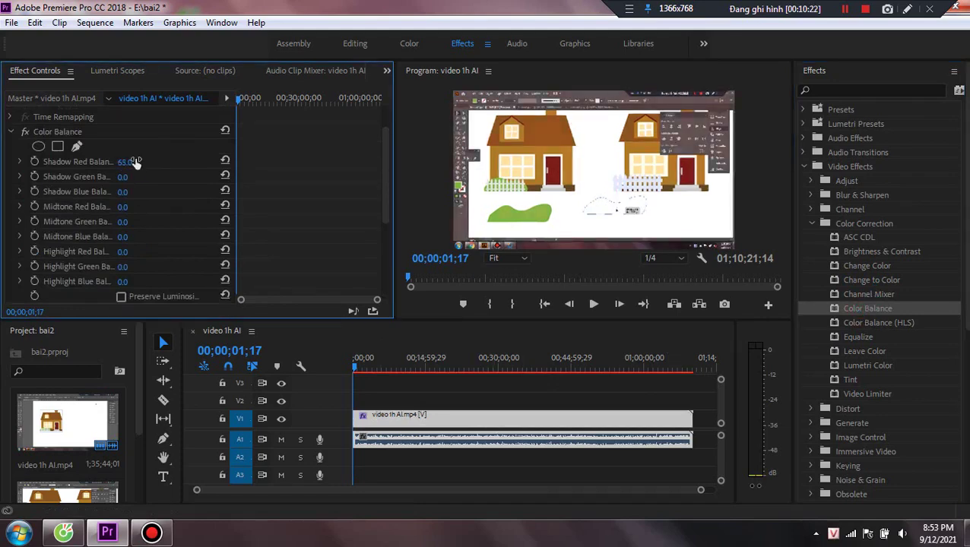
drag(130, 162, 84, 205)
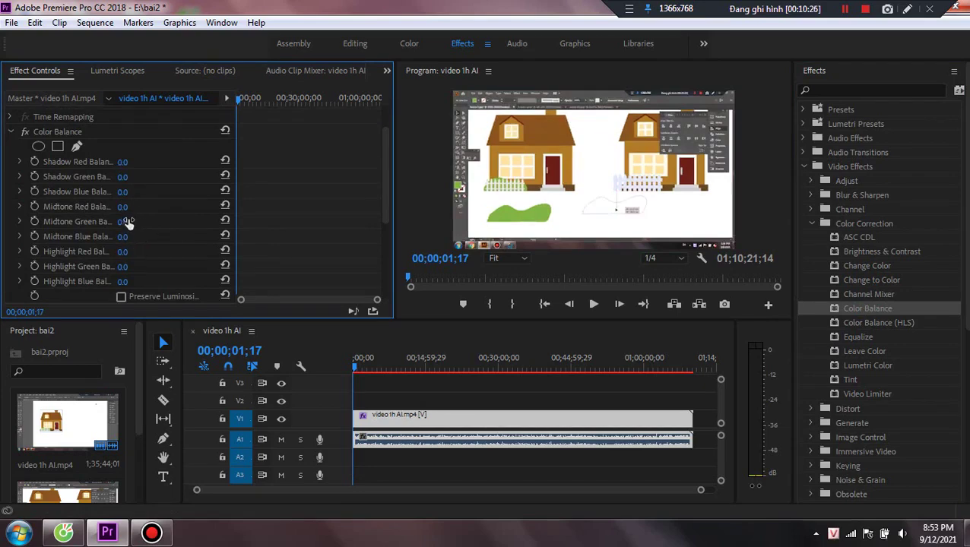
Step: Try a Midtone Red Balance of 80 and undo it, and try a Shadow Red Balance of 100 before resetting it
drag(122, 207, 145, 205)
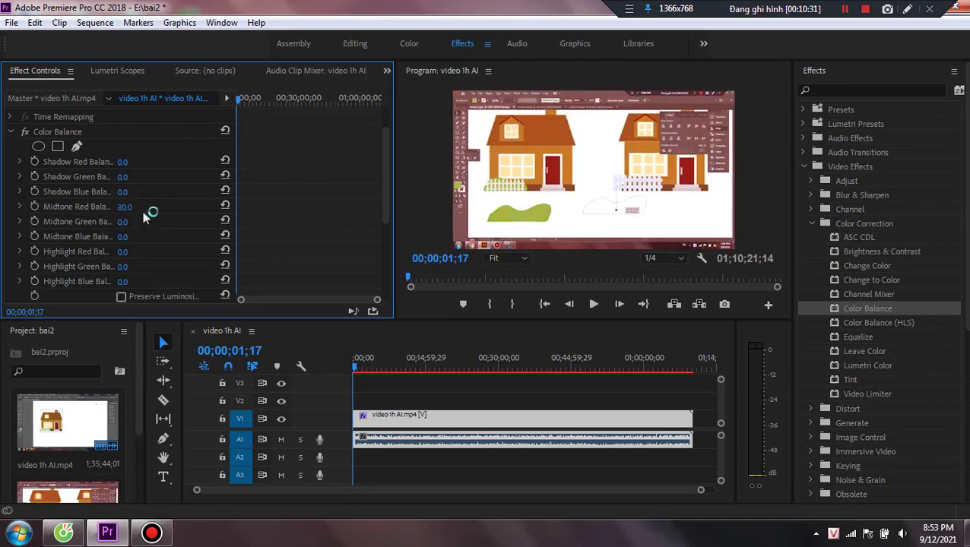
key(ctrl+z)
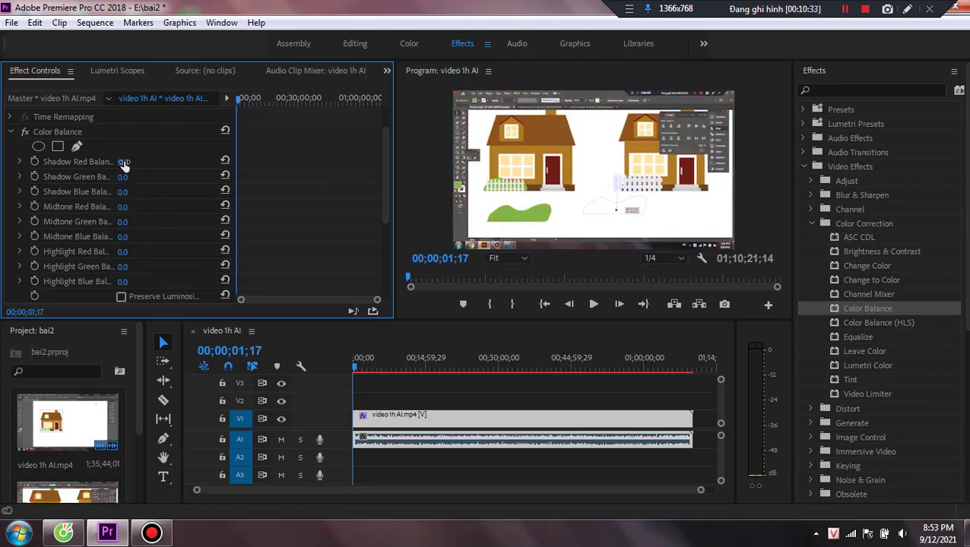
drag(124, 163, 144, 163)
click(127, 162)
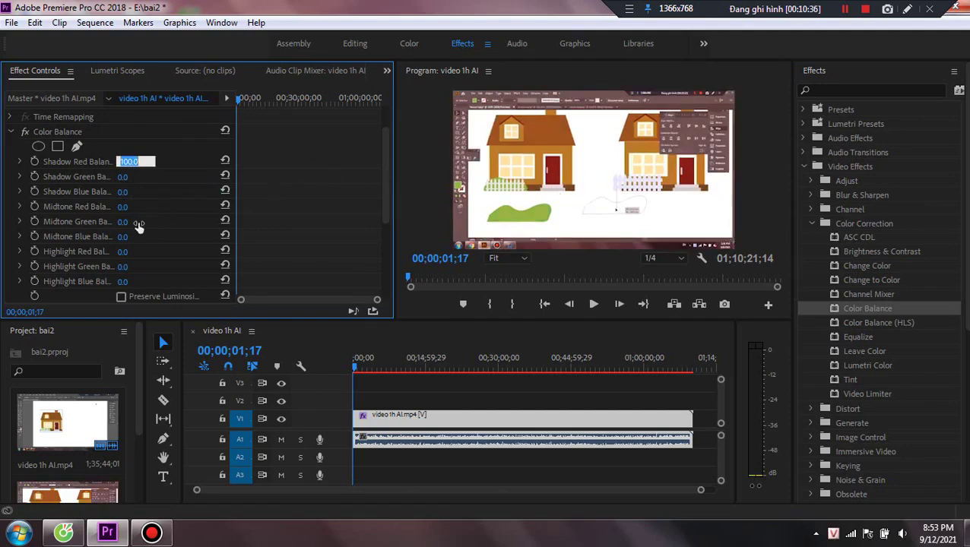
click(225, 161)
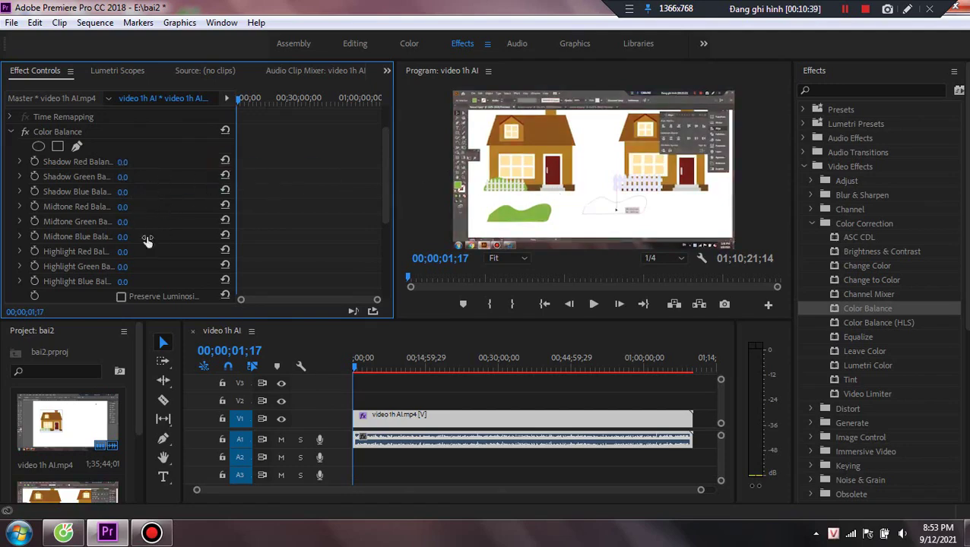
Step: Try a Midtone Red Balance of 100 in Color Balance and reset the parameter
click(125, 207)
text(100)
key(Return)
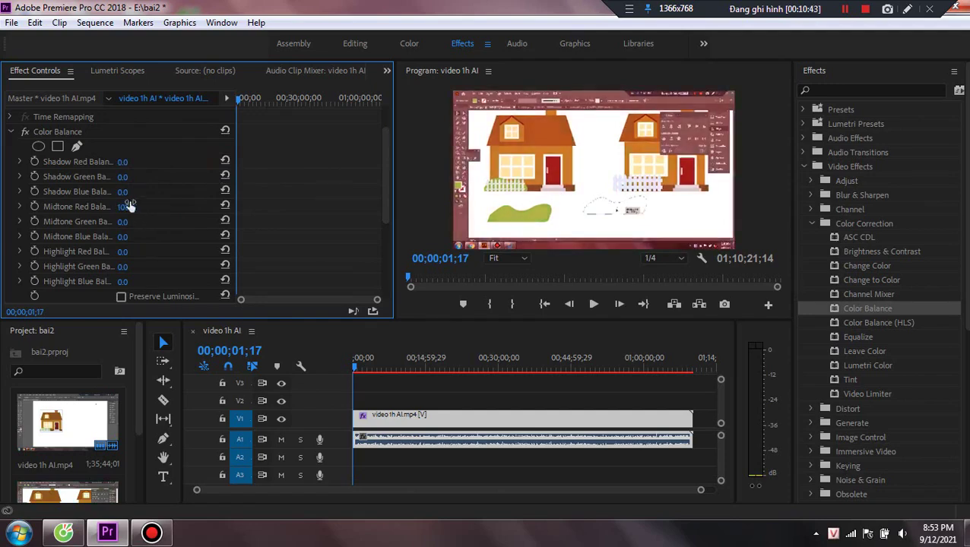
click(225, 206)
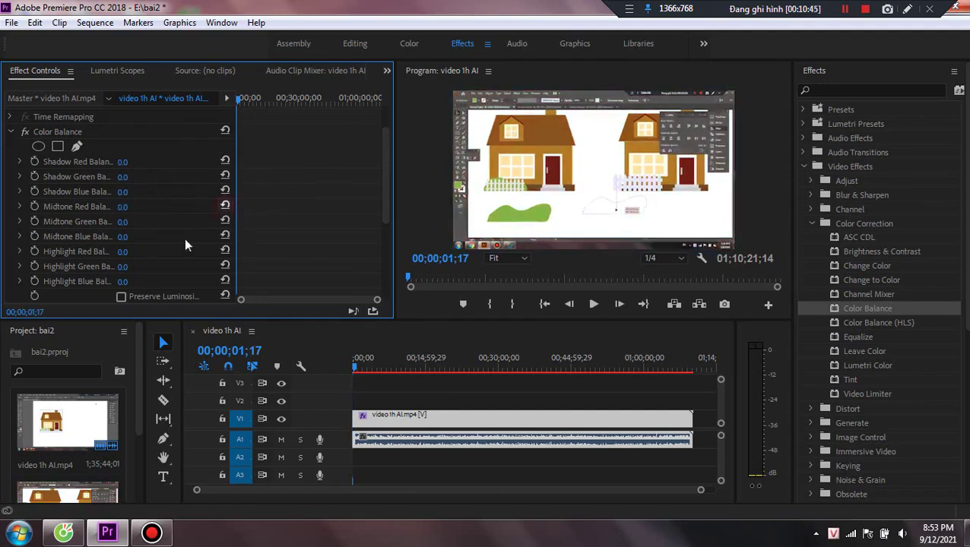
Step: Try a Highlight Red Balance of 100 in Color Balance and undo the change
click(124, 252)
text(100)
key(Return)
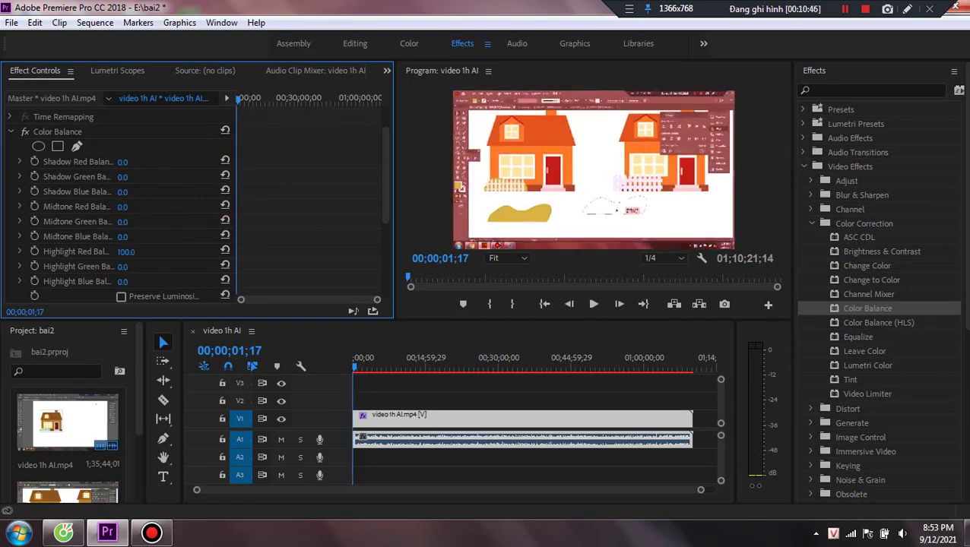
key(ctrl+z)
Step: Look over the remaining Color Balance parameters and delete the effect from the video 1h AI.mp4 clip
scroll(148, 256, down, 2)
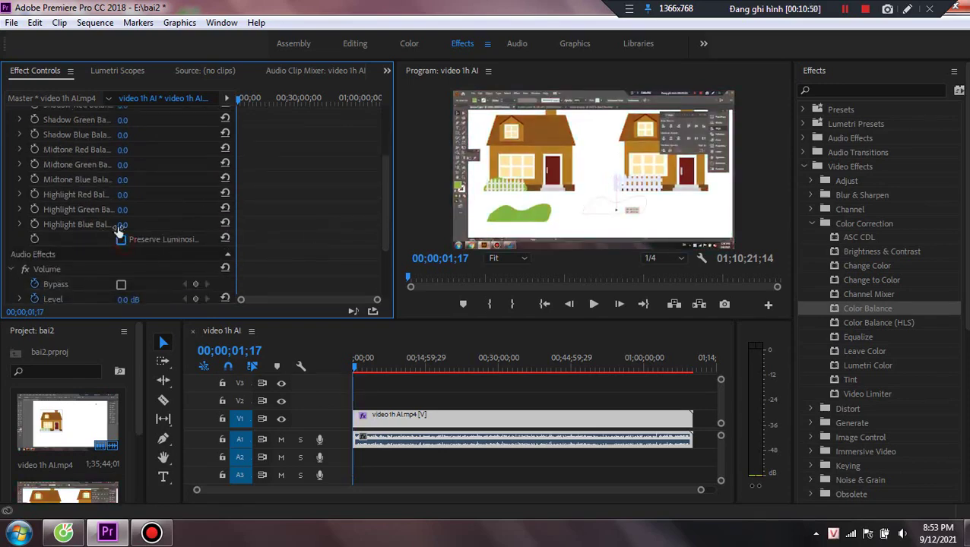
scroll(122, 240, up, 1)
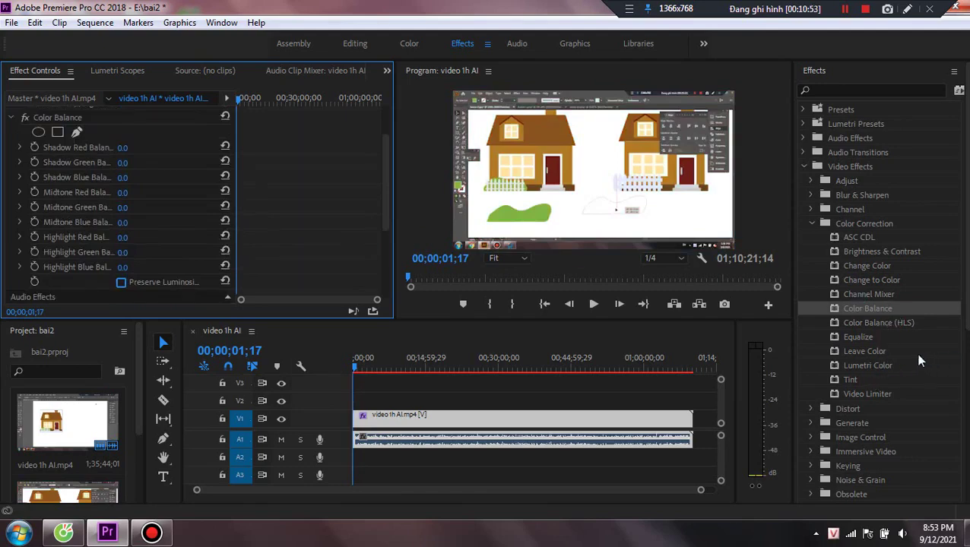
scroll(79, 174, up, 2)
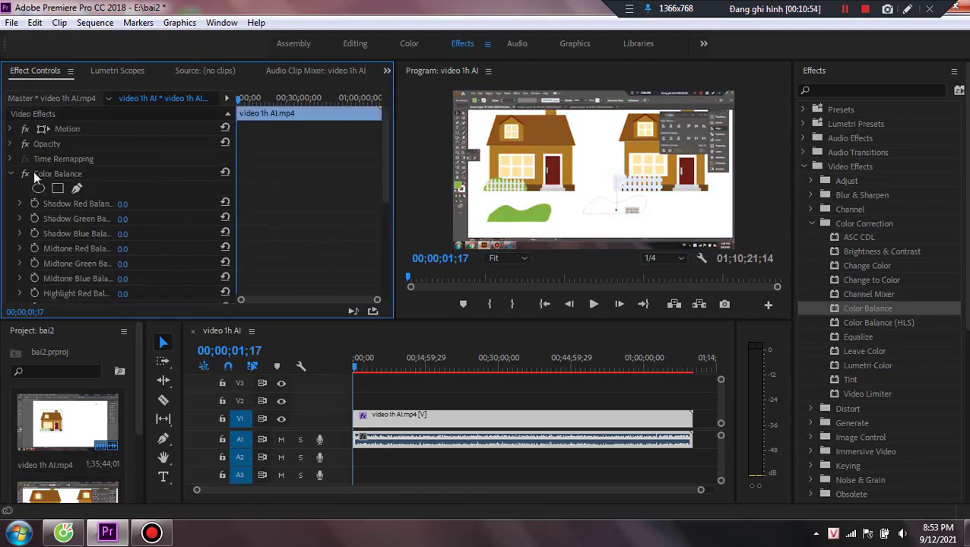
click(55, 174)
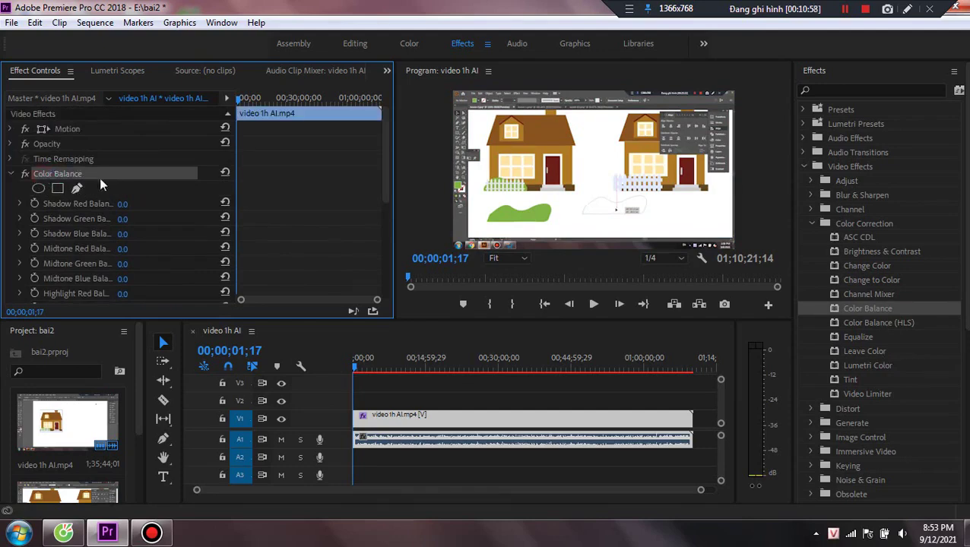
key(Delete)
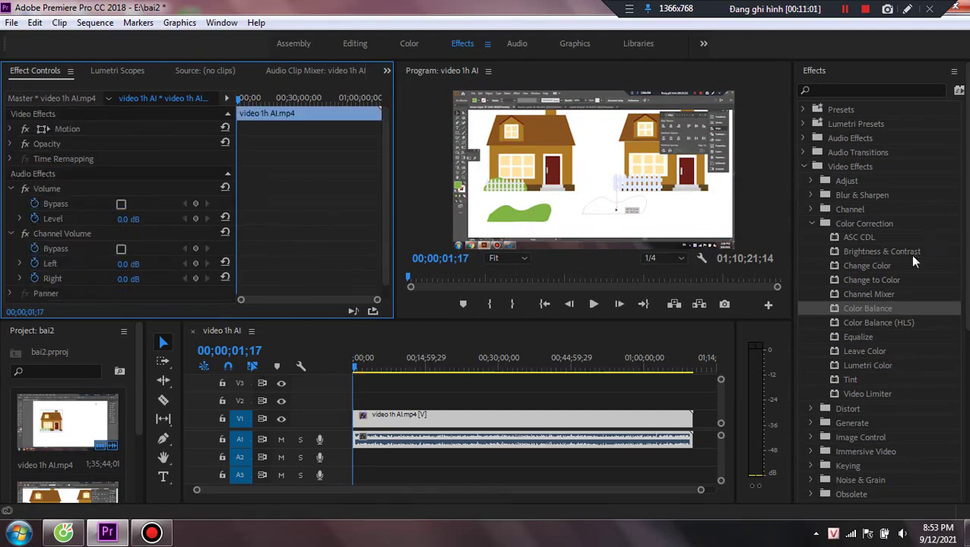
Step: Apply the Invert effect from the Channel category to the video 1h AI.mp4 clip on V1
click(810, 210)
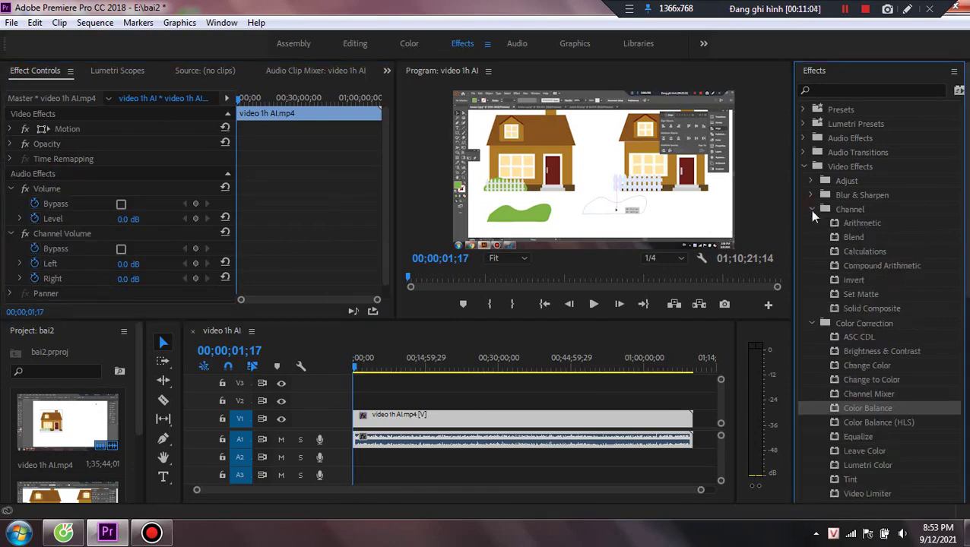
drag(865, 278, 559, 424)
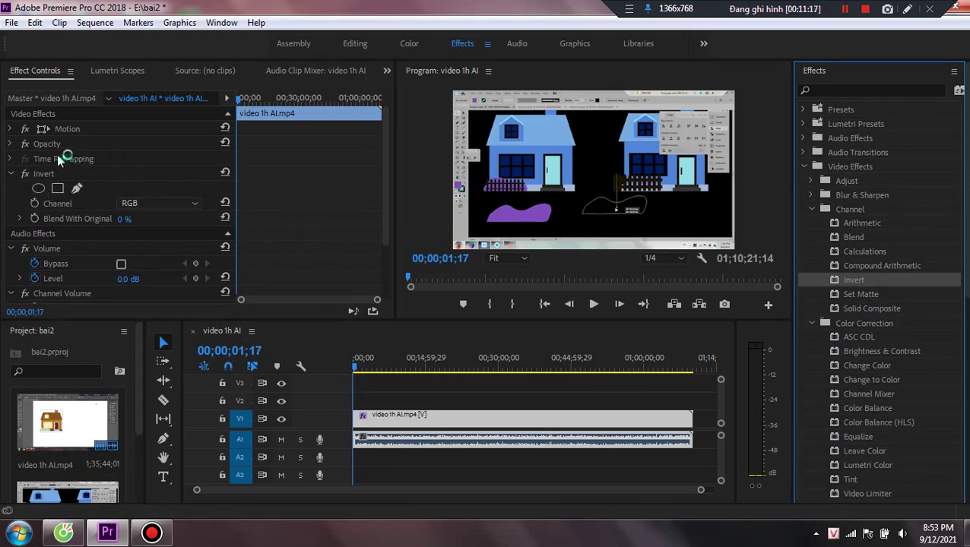
Step: Look over the clip's Motion, Opacity and audio effect settings, and delete the Invert effect
click(12, 130)
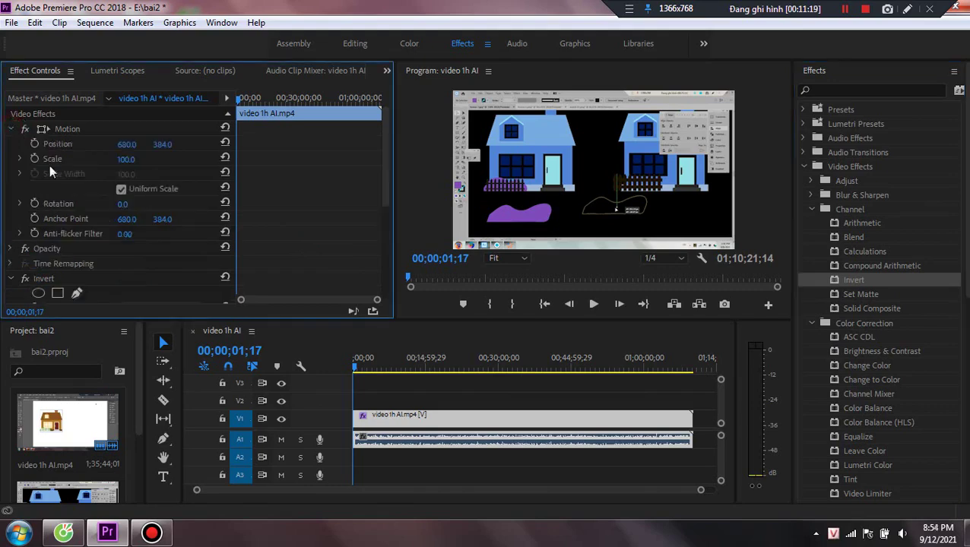
click(10, 130)
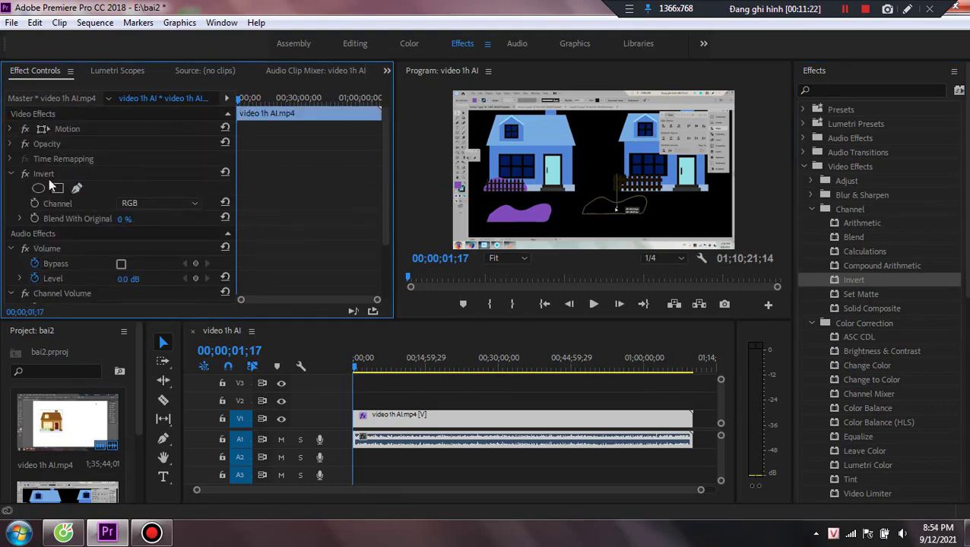
click(10, 145)
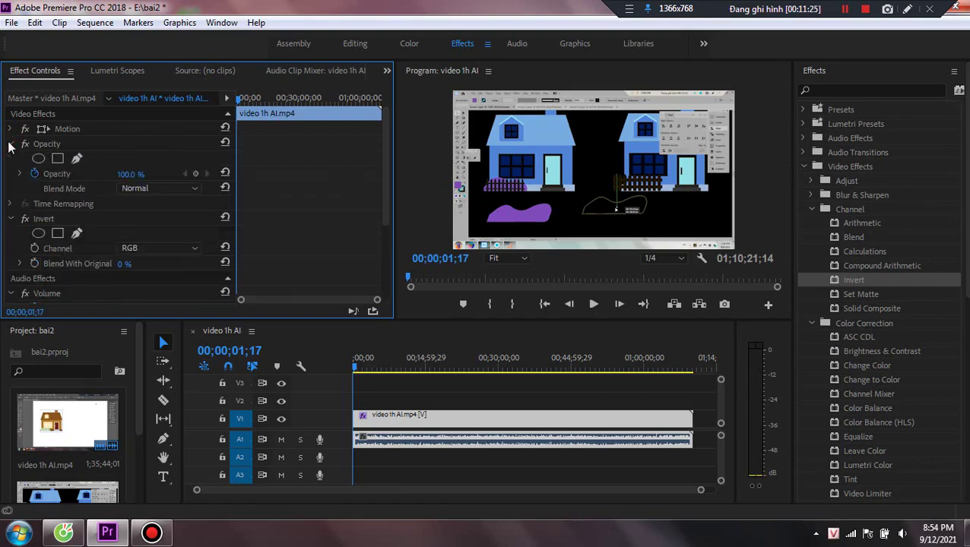
click(10, 145)
scroll(106, 182, down, 2)
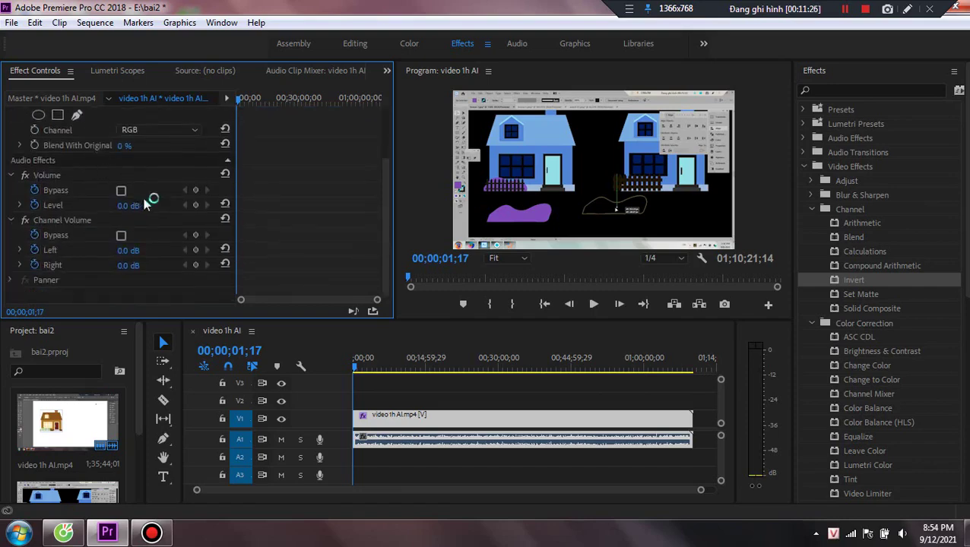
scroll(147, 196, up, 2)
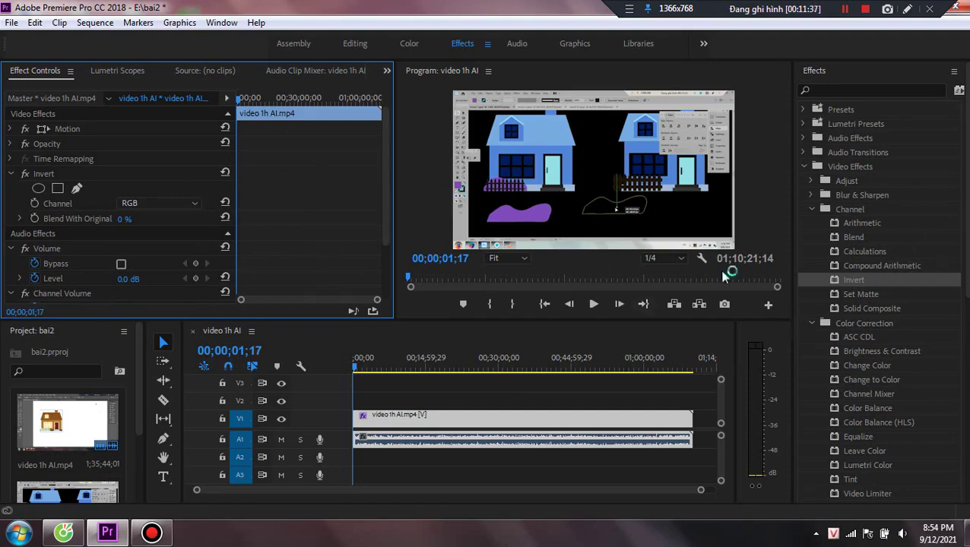
click(46, 174)
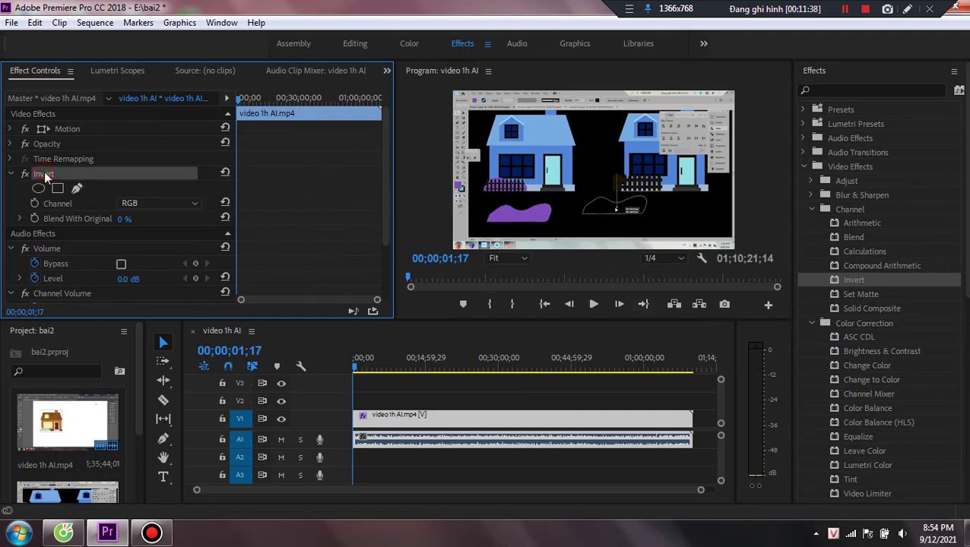
key(Delete)
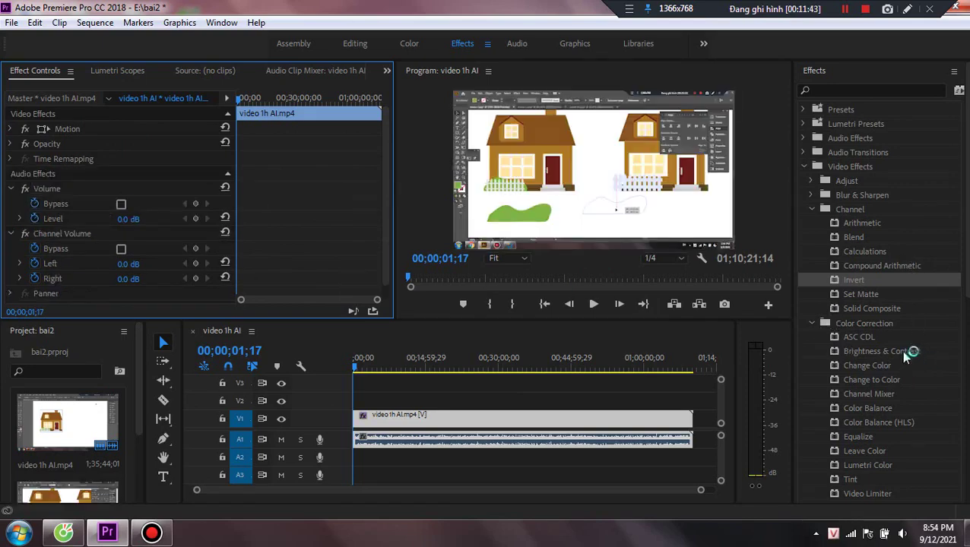
Step: Apply Brightness & Contrast from Color Correction to the V1 clip, and try a Brightness of 48 and a strongly negative one, undoing both
drag(905, 350, 574, 428)
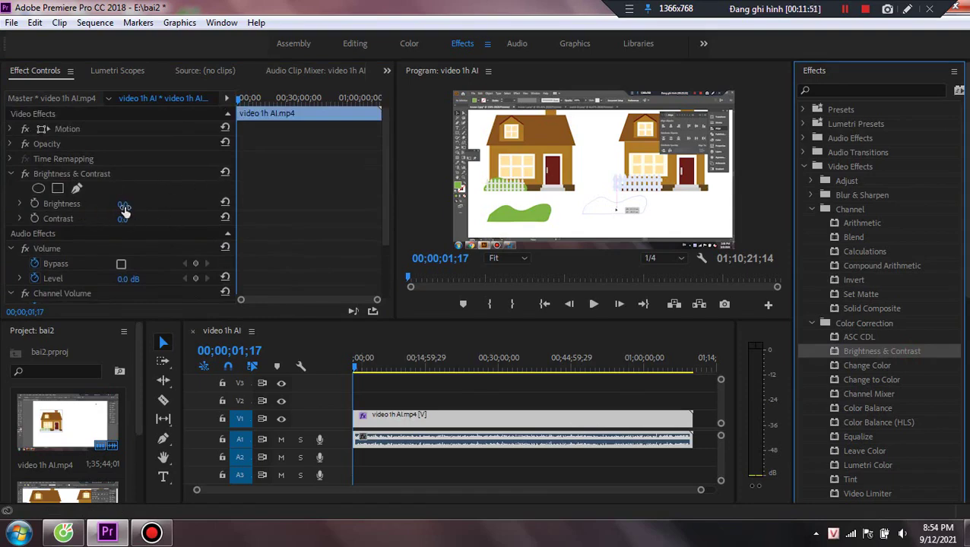
drag(123, 204, 225, 216)
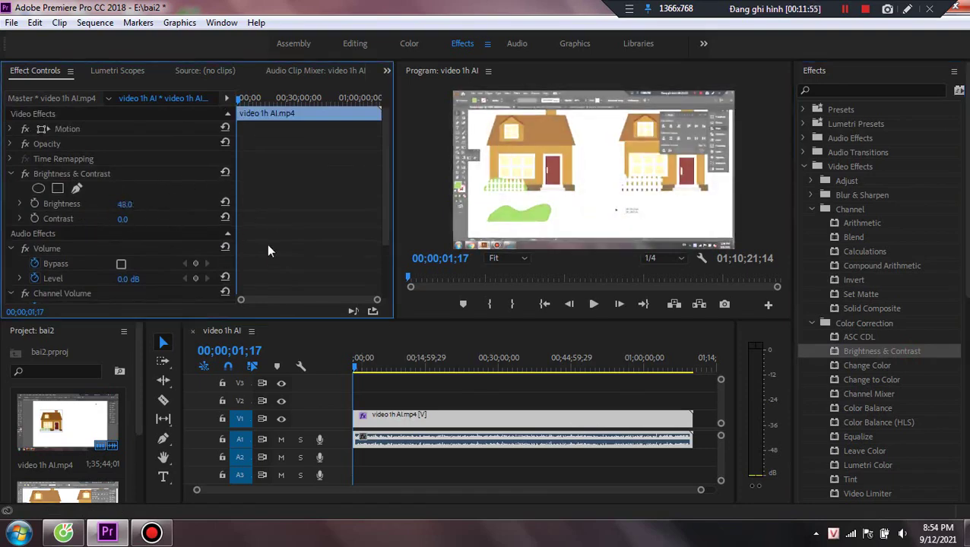
key(ctrl+z)
drag(123, 205, 89, 203)
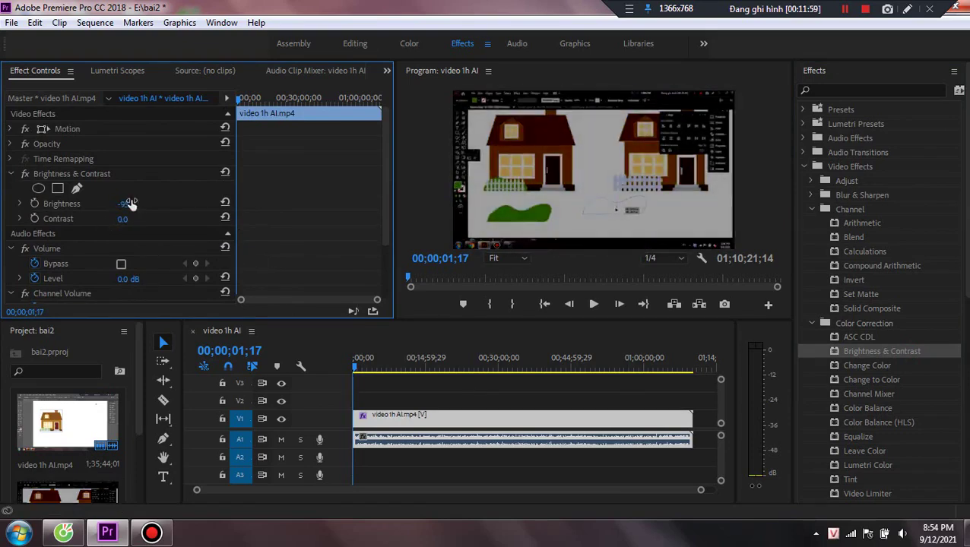
key(ctrl+z)
Step: Try a Contrast of 99, undo it, and delete the Brightness & Contrast effect from the clip
drag(122, 221, 197, 220)
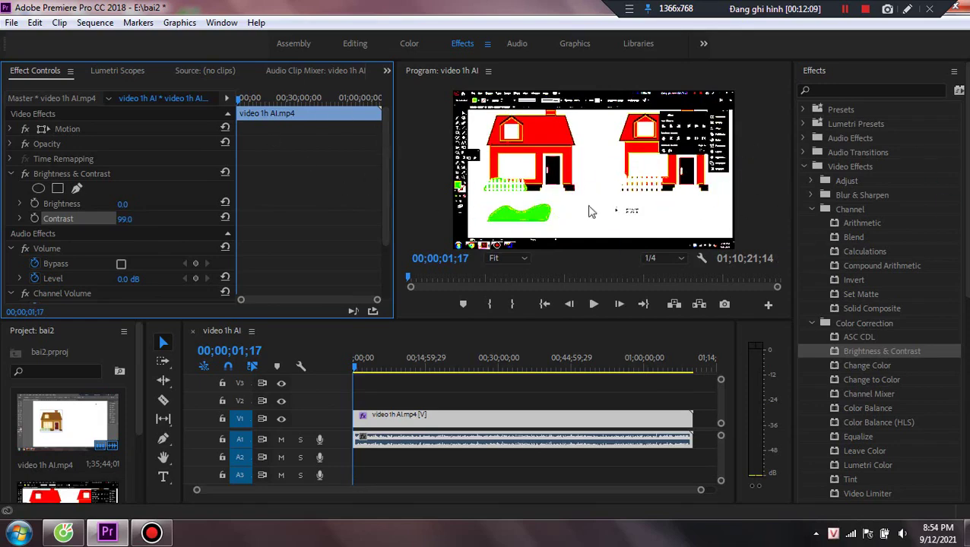
key(ctrl+z)
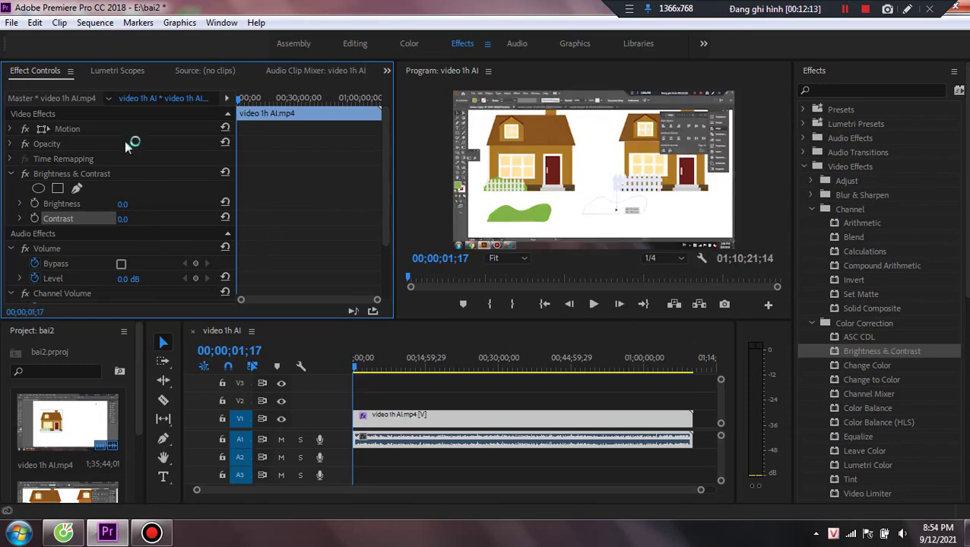
click(57, 173)
key(Delete)
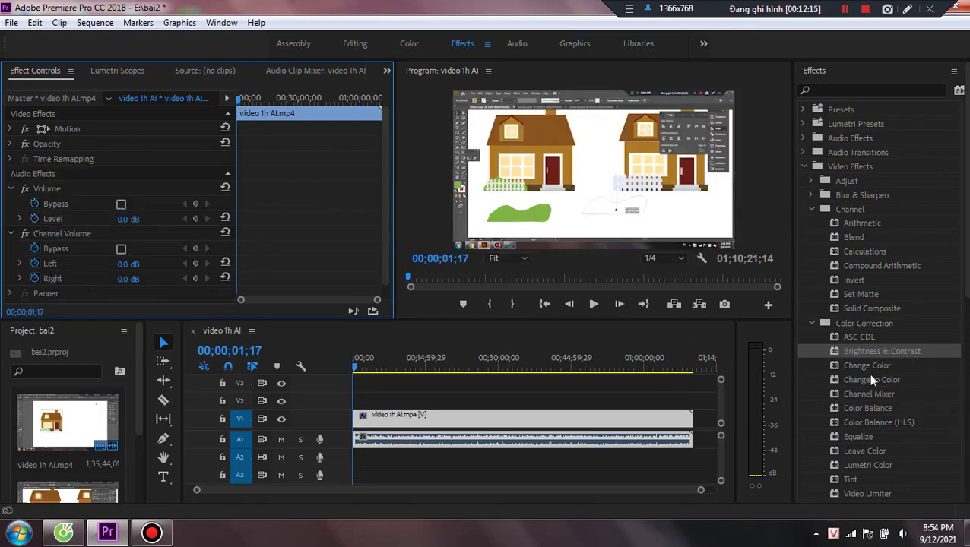
Step: Apply Change Color from Color Correction to the V1 clip, and try a Hue Transform of -28 before undoing it
drag(867, 366, 561, 421)
scroll(161, 238, down, 1)
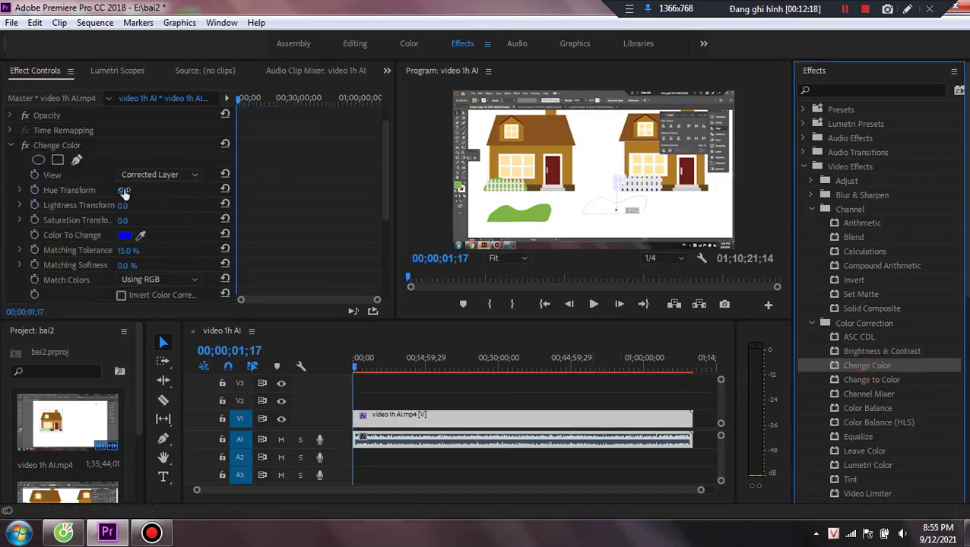
drag(124, 194, 256, 210)
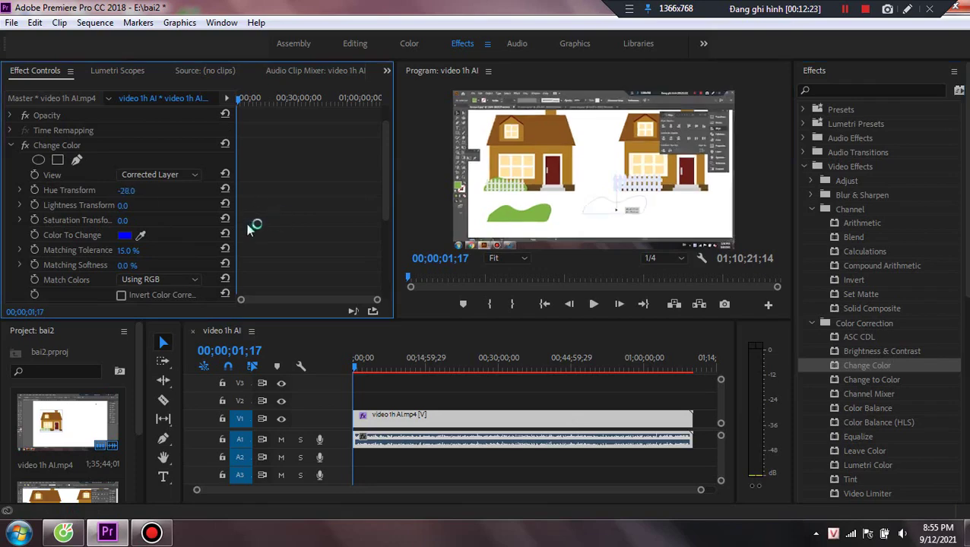
key(ctrl+z)
Step: Set Change Color's Color To Change to a near-black shade, and try a Lightness Transform of 100 before undoing it
click(122, 236)
click(398, 210)
click(647, 191)
drag(126, 205, 105, 219)
drag(128, 201, 198, 201)
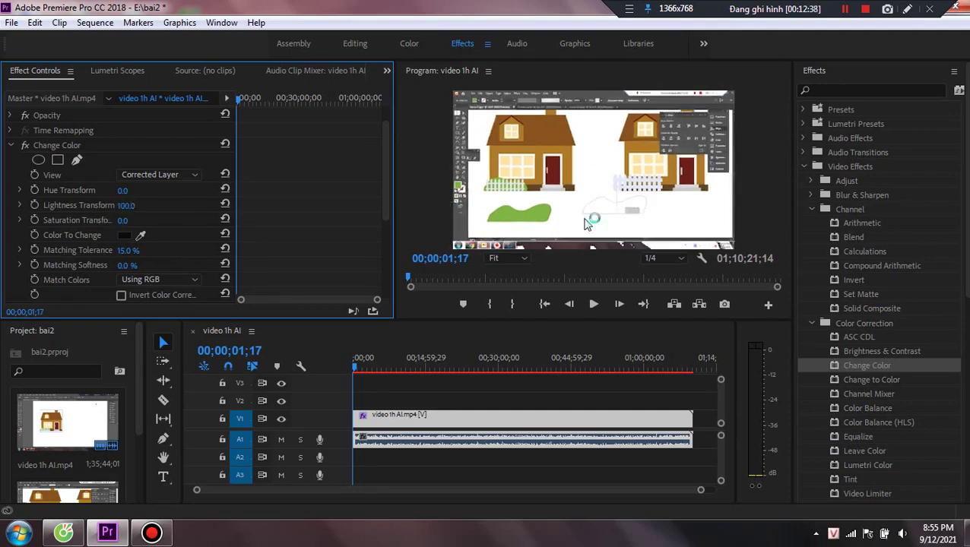
key(ctrl+z)
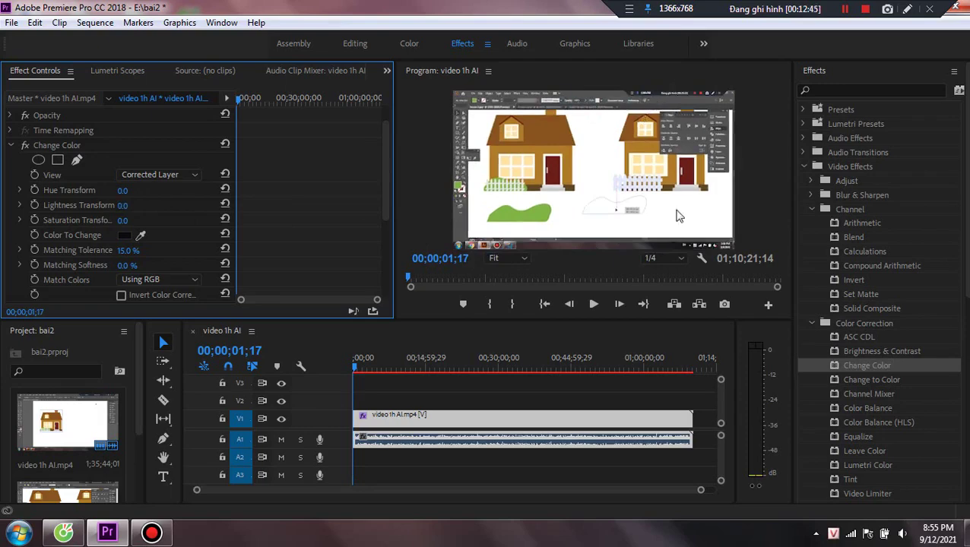
Step: Try a Saturation Transform of 100 on the near-black color and undo the change
mouse_move(126, 205)
mouse_down()
mouse_move(155, 205)
mouse_move(126, 205)
mouse_up()
drag(134, 222, 197, 222)
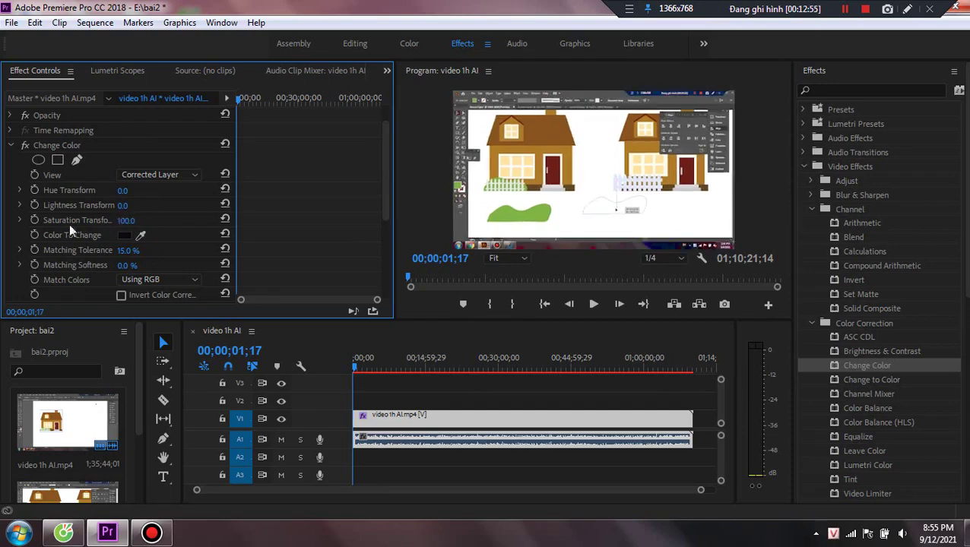
key(ctrl+z)
Step: Set Change Color's Color To Change to F9F9FF and its Saturation Transform to 100
click(124, 234)
click(332, 377)
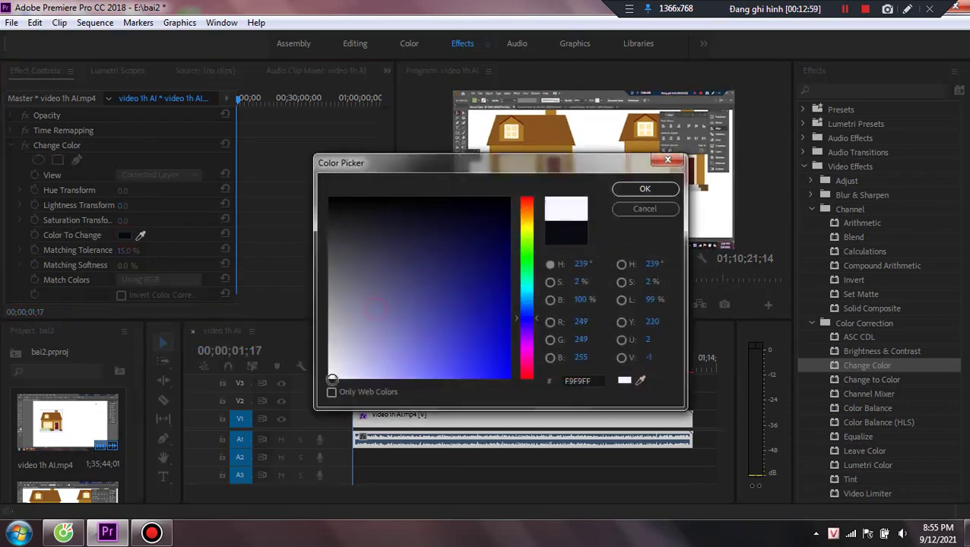
click(645, 190)
drag(124, 220, 91, 266)
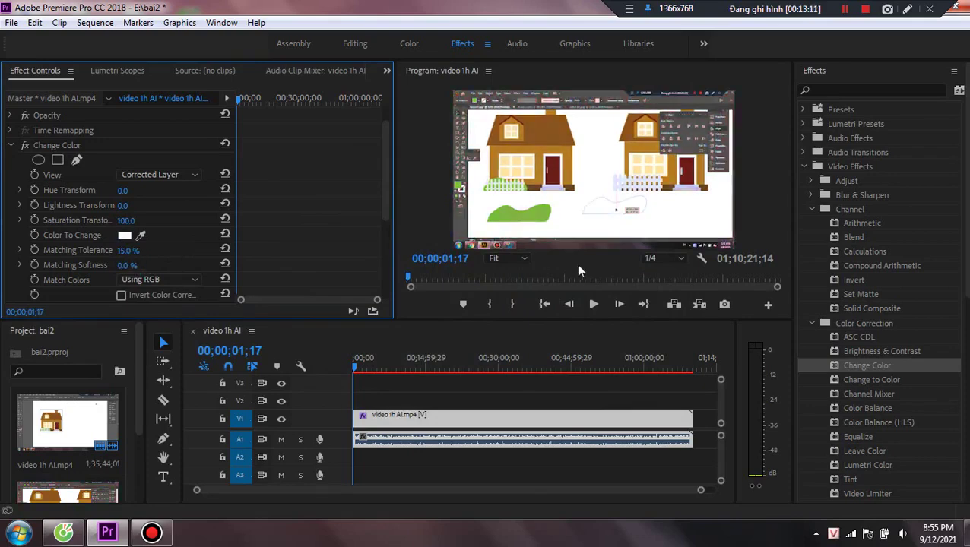
Step: Look through the remaining video effect categories and collapse the Video Effects folder
scroll(854, 387, down, 5)
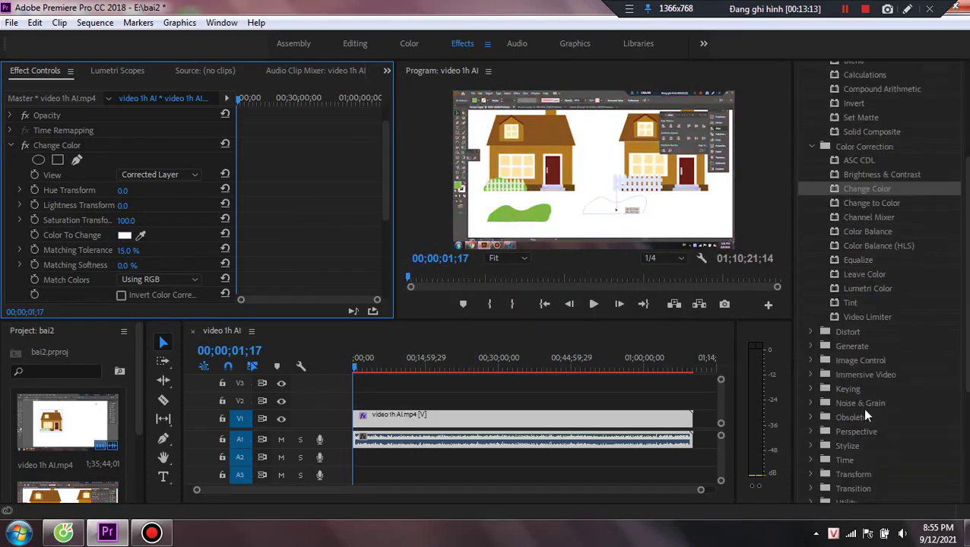
scroll(863, 406, down, 3)
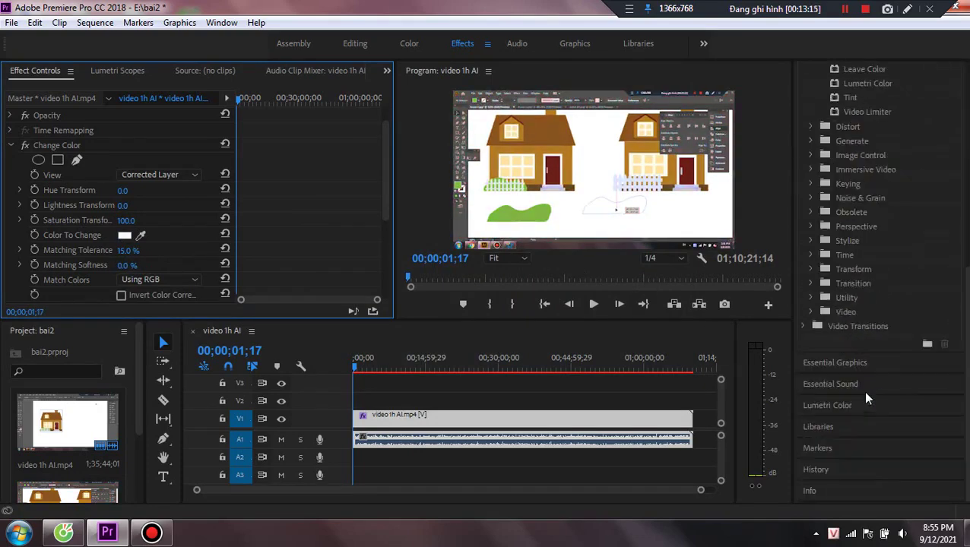
scroll(867, 399, up, 10)
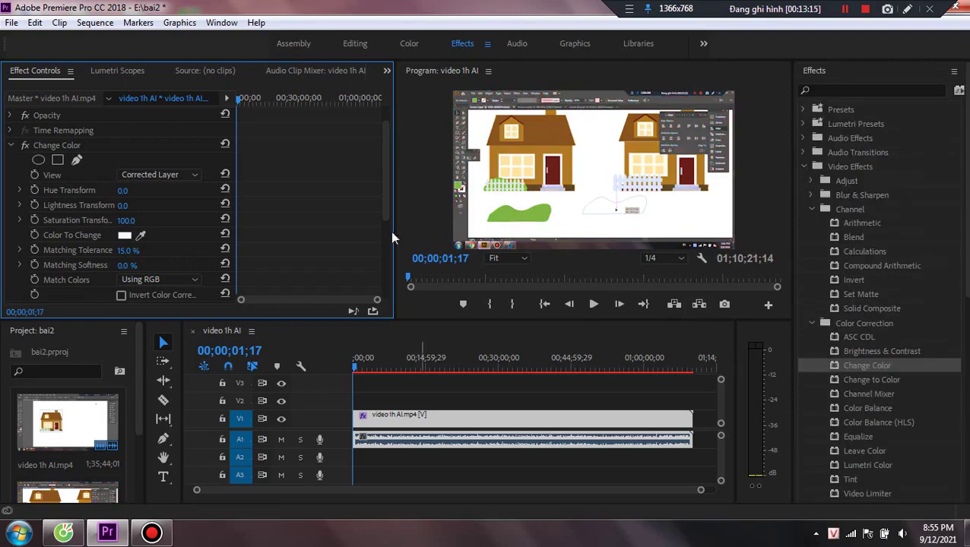
click(801, 165)
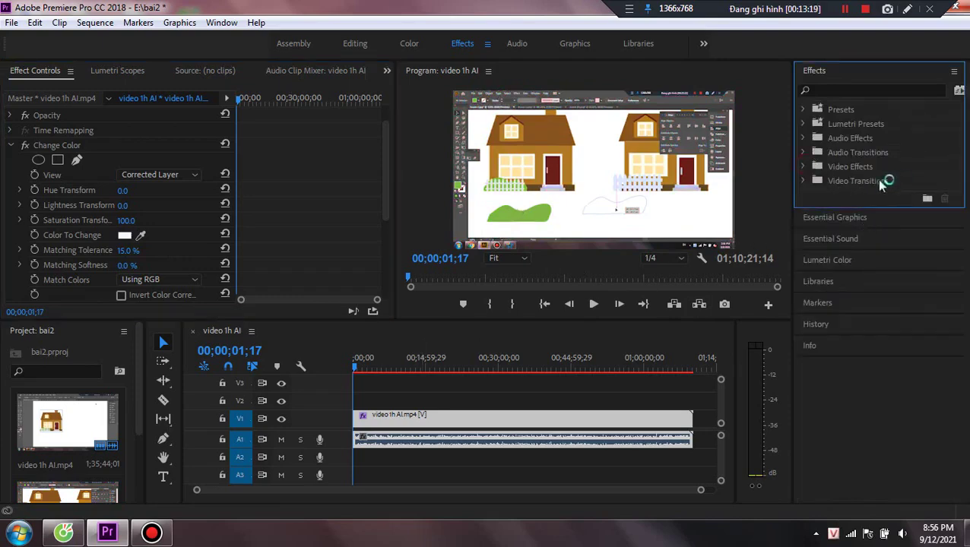